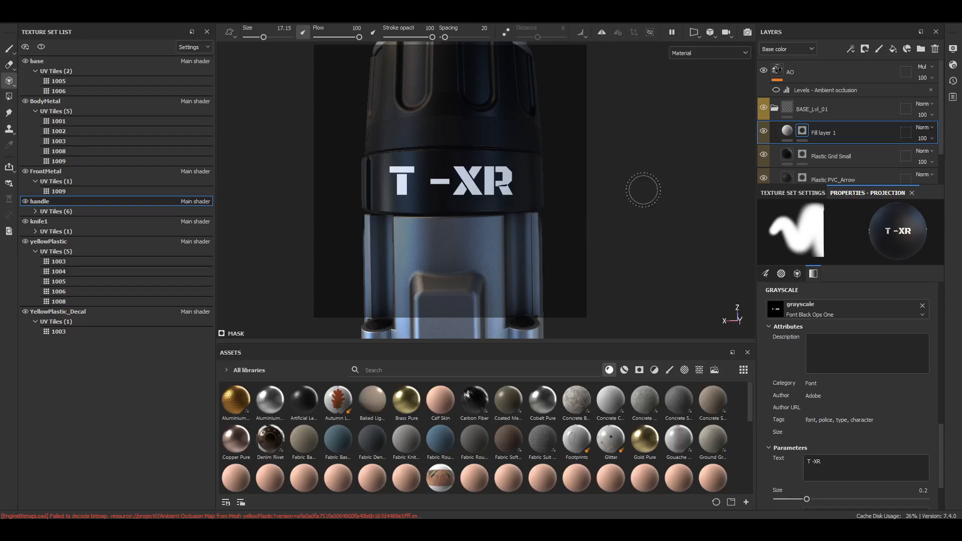
# Switch from Projection to the Paint tool on Fill layer 1's mask once the T-XR lettering is on the collar
pyautogui.keyDown('alt'); pyautogui.moveTo(532, 241); pyautogui.dragTo(566, 228, button='middle'); pyautogui.keyUp('alt')
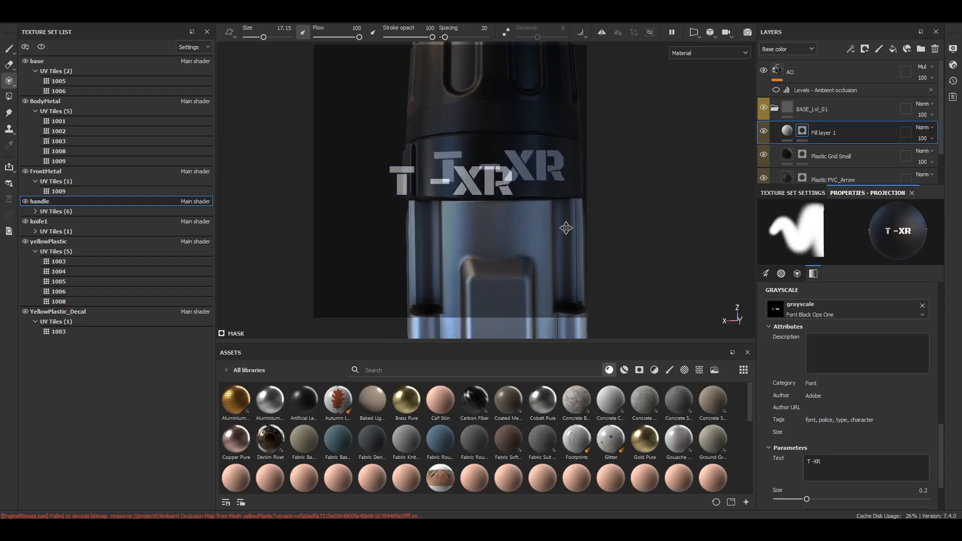
pyautogui.click(8, 49)
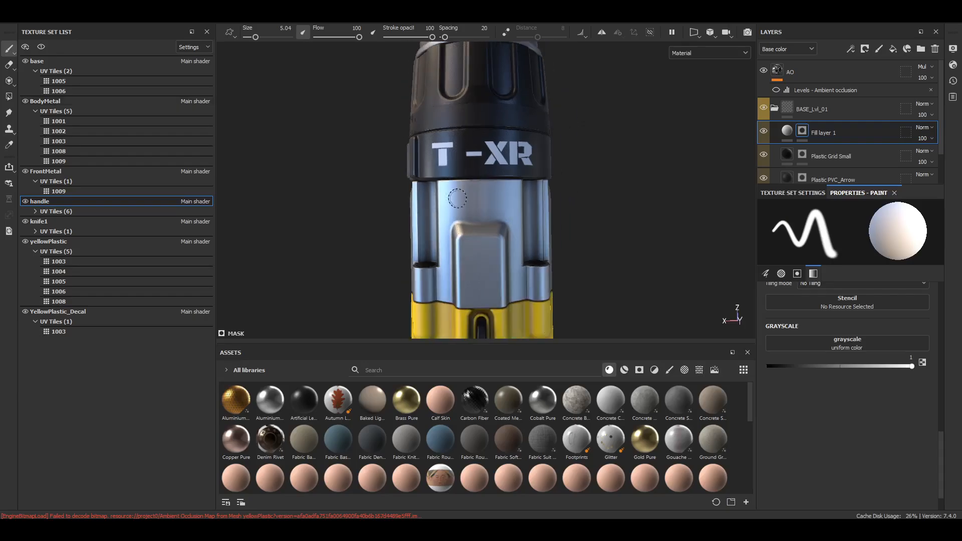
pyautogui.keyDown('alt'); pyautogui.moveTo(457, 198); pyautogui.dragTo(490, 213); pyautogui.keyUp('alt')
pyautogui.scroll(3, 460, 217)
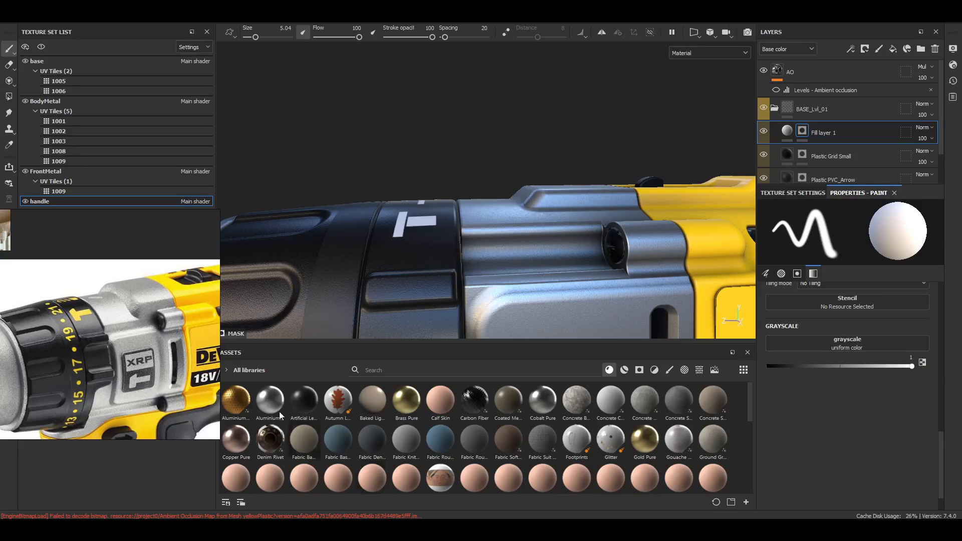
pyautogui.keyDown('alt'); pyautogui.moveTo(531, 241); pyautogui.dragTo(577, 223); pyautogui.keyUp('alt')
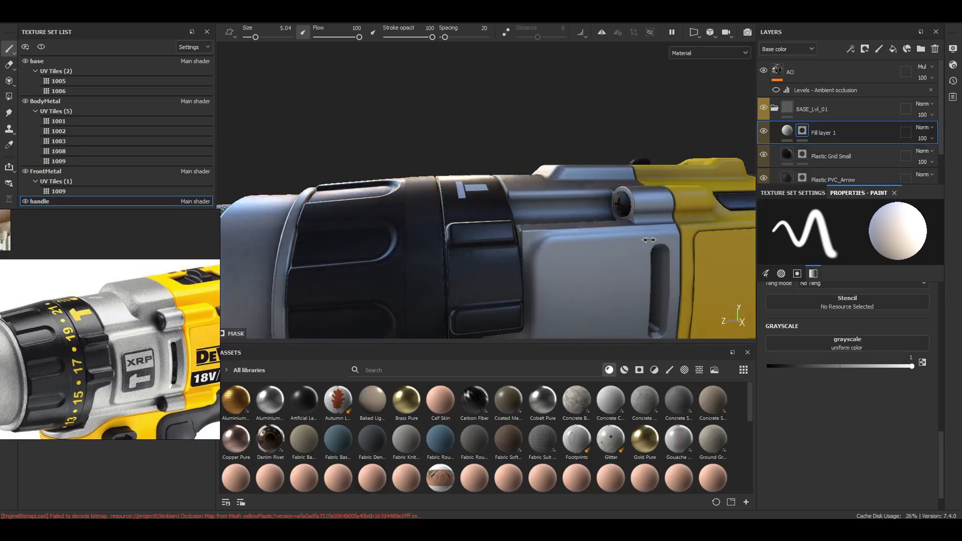
# Recolor the T-XR lettering by sampling the drill body's yellow as Fill layer 1's base color, and return to the material display
pyautogui.click(817, 133)
pyautogui.press('c')
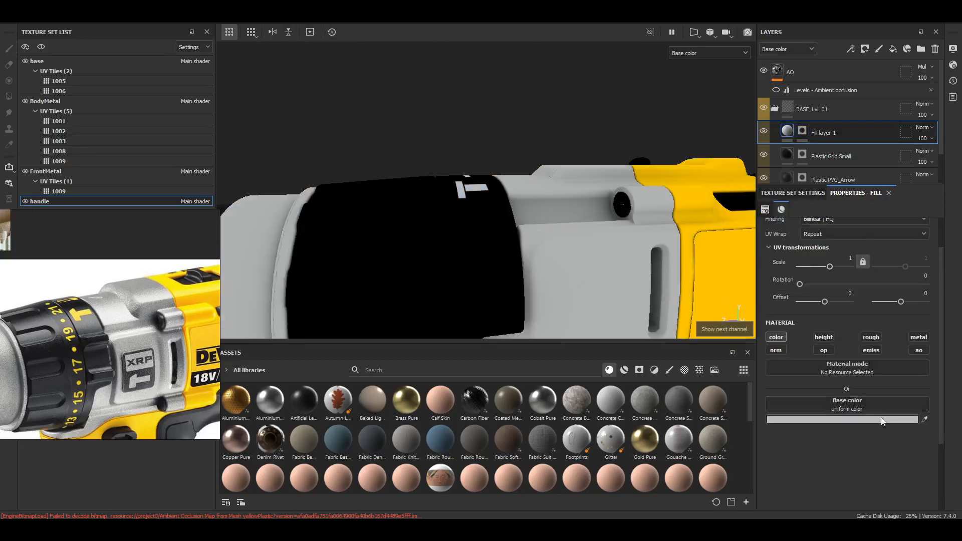
pyautogui.click(925, 414)
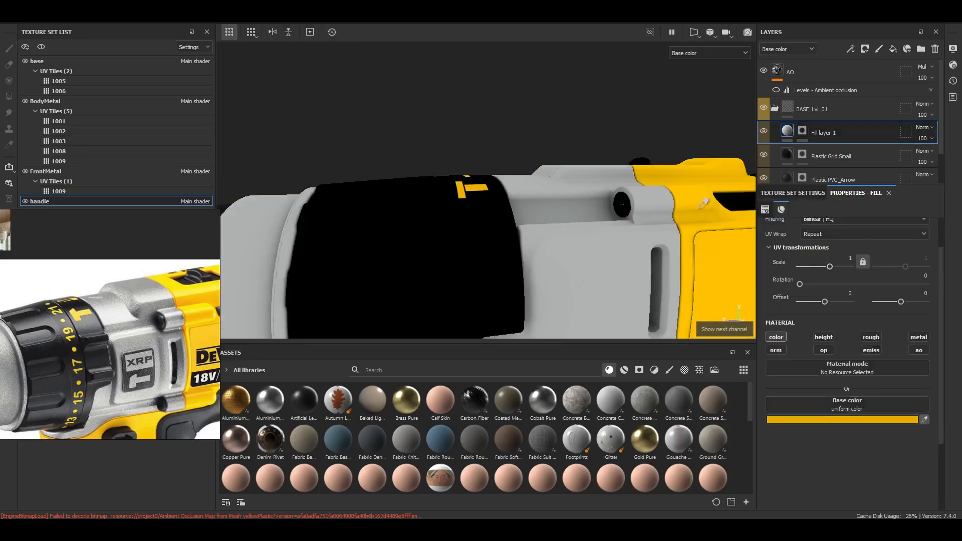
pyautogui.click(683, 182)
pyautogui.keyDown('alt'); pyautogui.moveTo(443, 160); pyautogui.dragTo(532, 218); pyautogui.keyUp('alt')
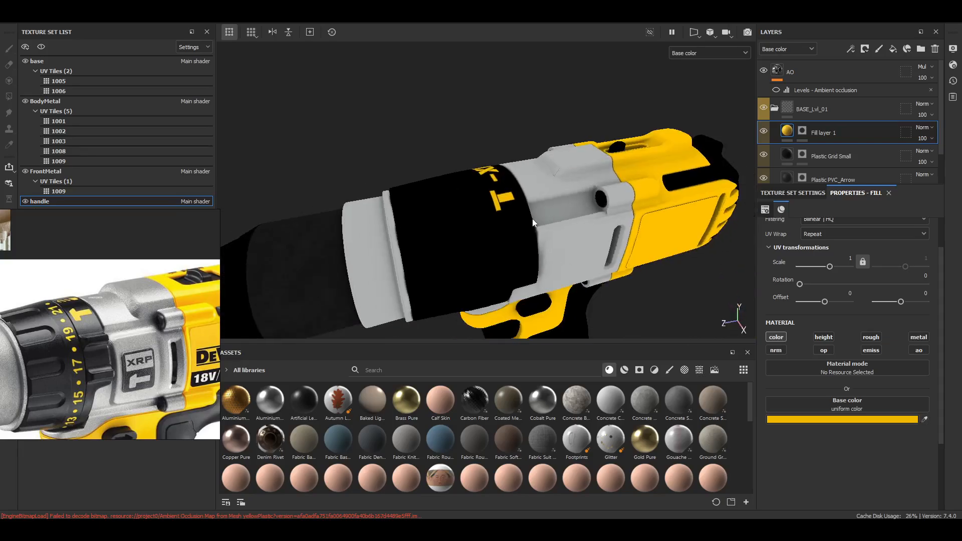
pyautogui.press('m')
pyautogui.keyDown('alt'); pyautogui.moveTo(560, 257); pyautogui.dragTo(554, 193); pyautogui.keyUp('alt')
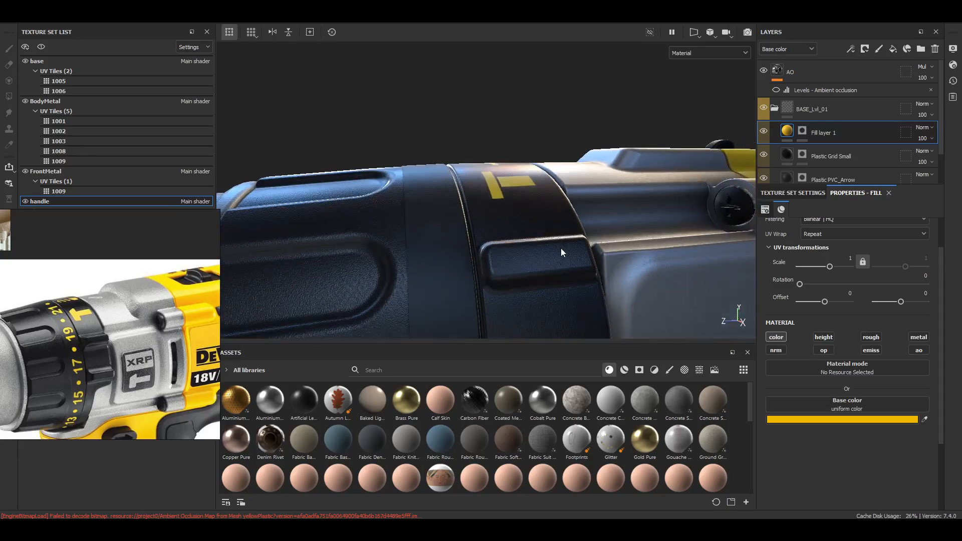
pyautogui.moveTo(561, 248)
pyautogui.keyDown('alt'); pyautogui.mouseDown()
pyautogui.moveTo(571, 256)
pyautogui.moveTo(537, 219)
pyautogui.moveTo(563, 243)
pyautogui.moveTo(548, 215)
pyautogui.moveTo(516, 231)
pyautogui.moveTo(440, 232)
pyautogui.moveTo(498, 181)
pyautogui.moveTo(552, 247)
pyautogui.mouseUp(); pyautogui.keyUp('alt')
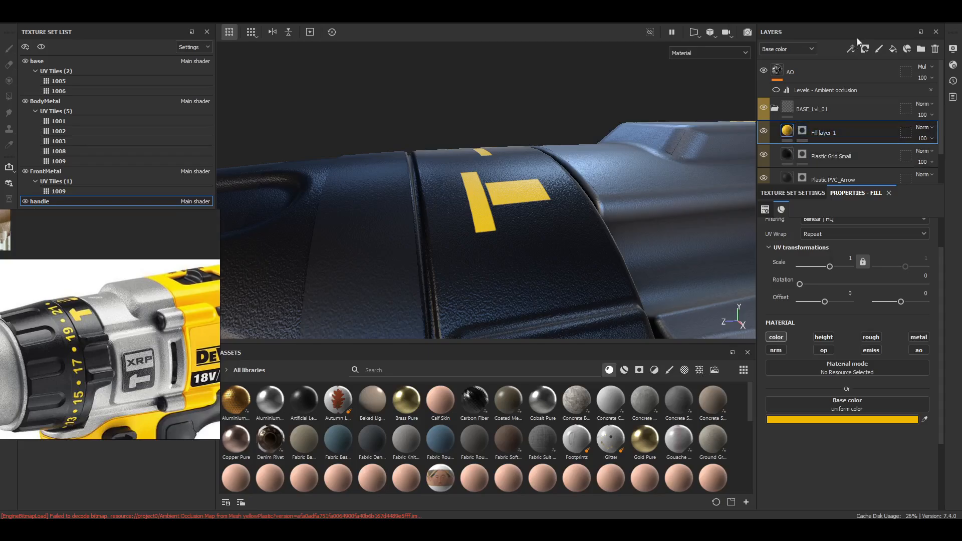
# Add a fill effect to Fill layer 1's content with only the roughness channel enabled, and set its roughness to 0.4898
pyautogui.click(850, 49)
pyautogui.rightClick(791, 131)
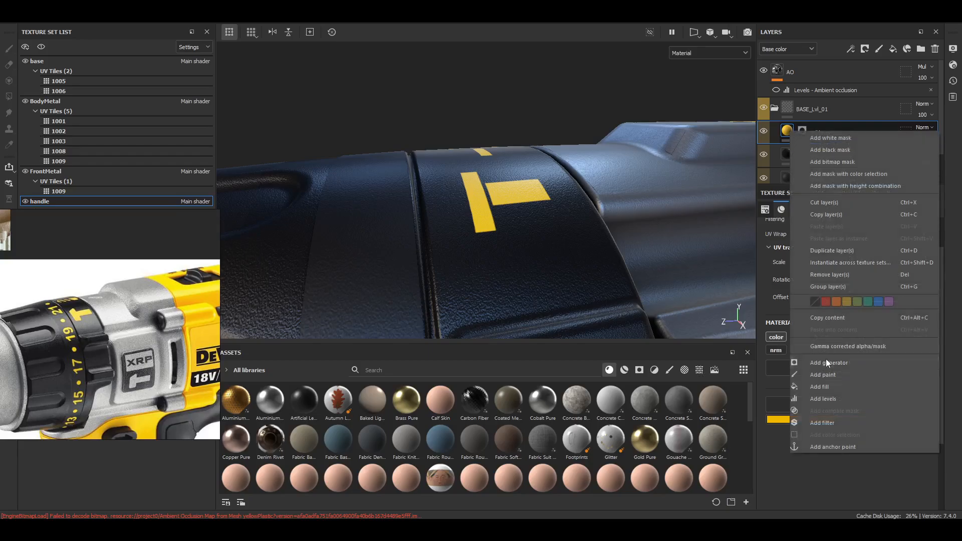
pyautogui.click(818, 387)
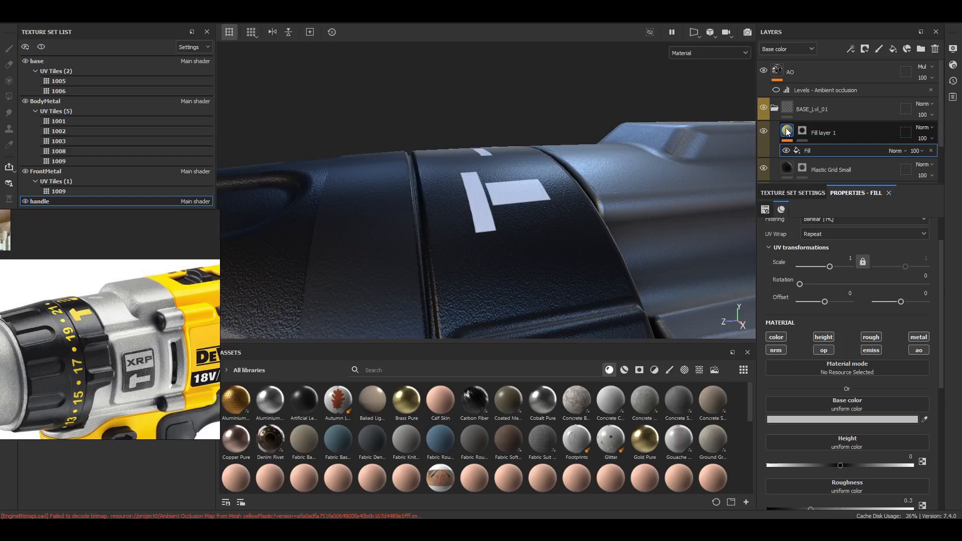
pyautogui.moveTo(788, 131)
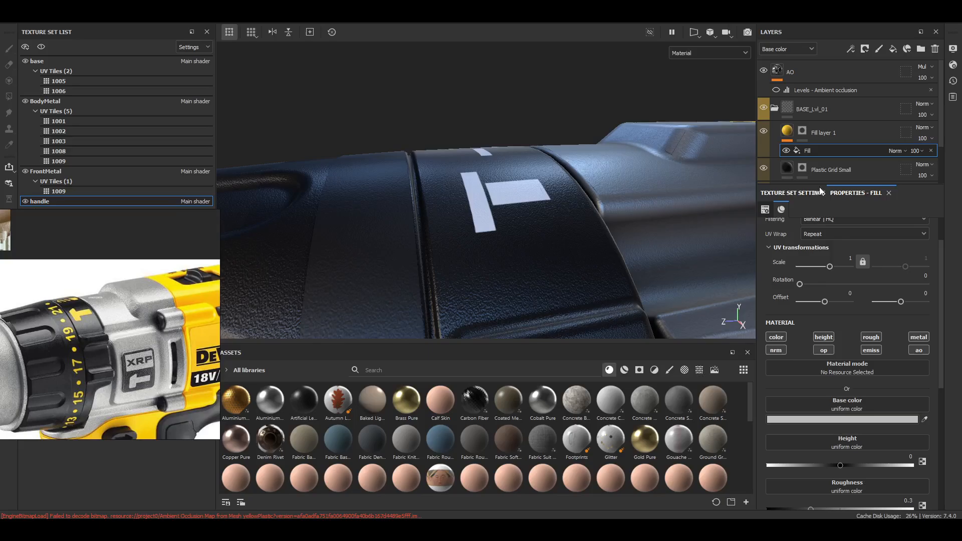
pyautogui.click(869, 337)
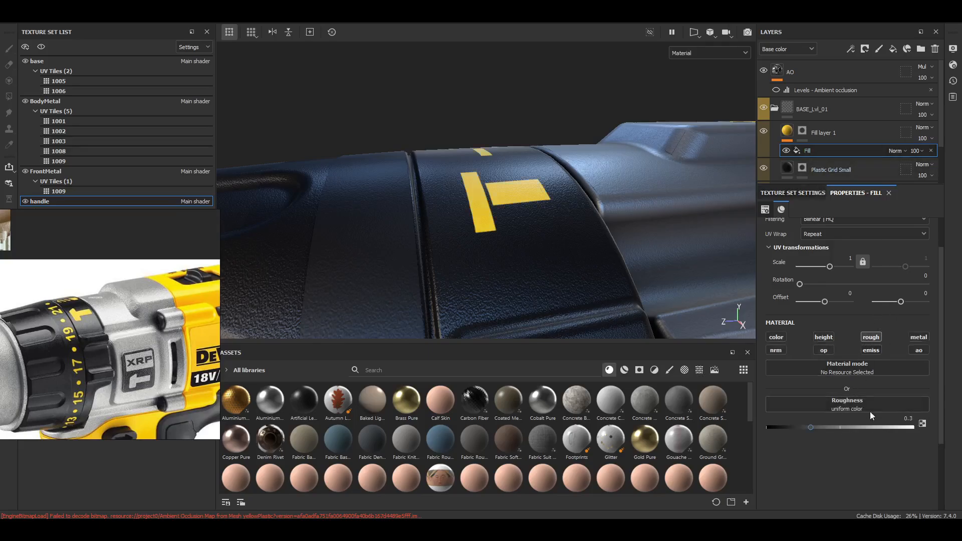
pyautogui.click(789, 134)
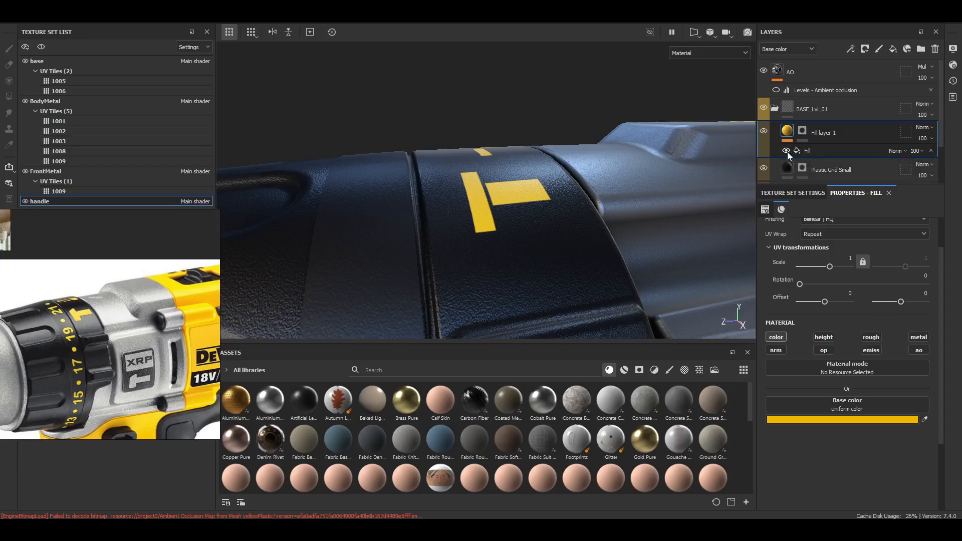
pyautogui.click(806, 153)
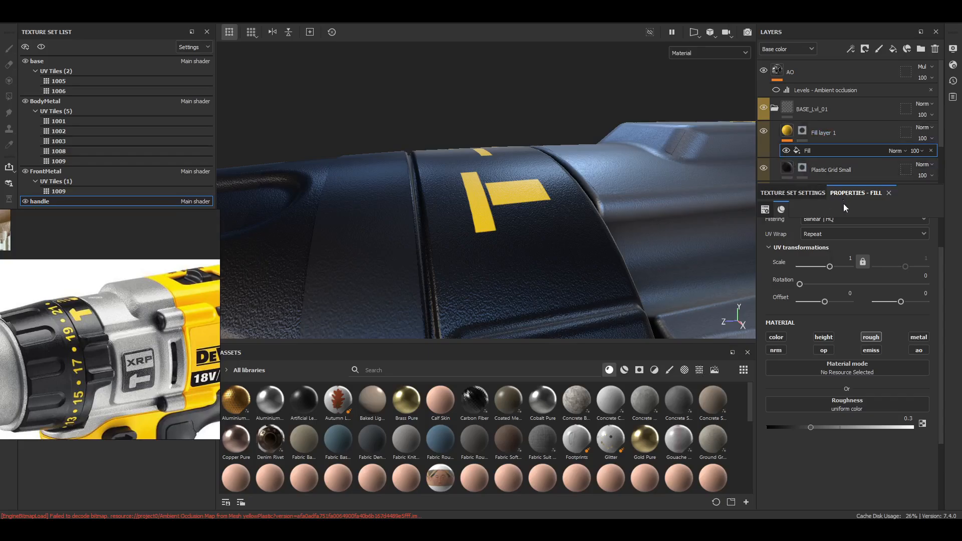
pyautogui.click(870, 427)
# Find Grunge Map 015 among the textures, assign it to the fill effect's roughness, and check the lettering under rotated lighting
pyautogui.click(700, 370)
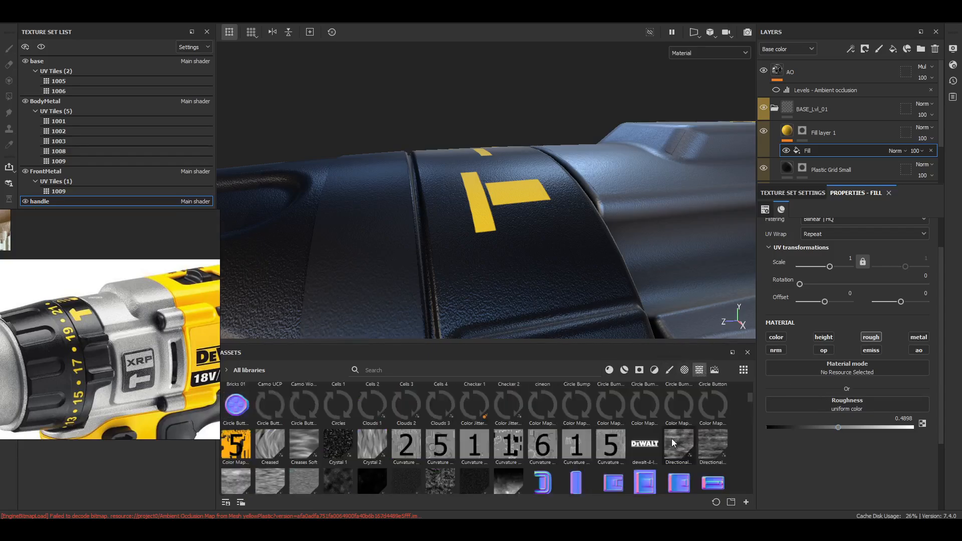
pyautogui.scroll(-2, 364, 481)
pyautogui.scroll(-5, 368, 451)
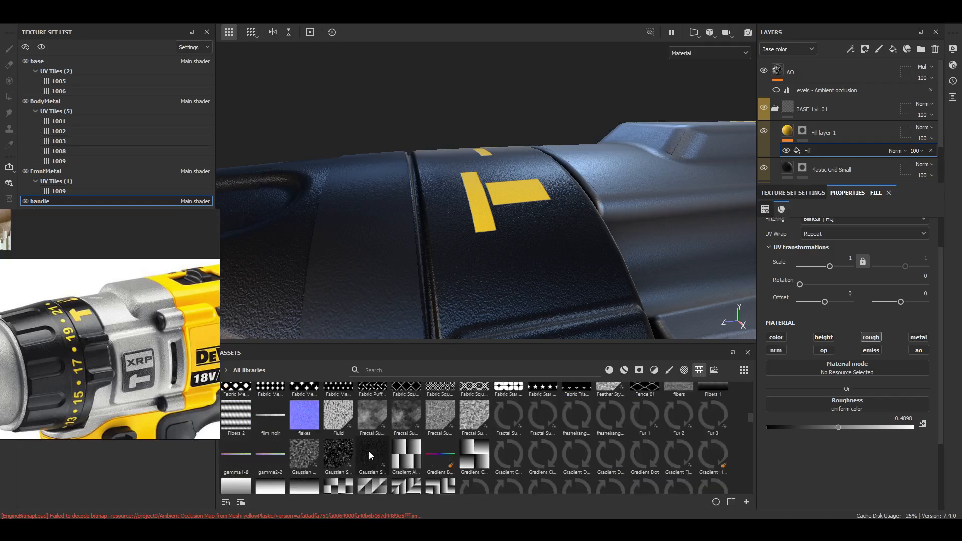
pyautogui.scroll(-3, 513, 432)
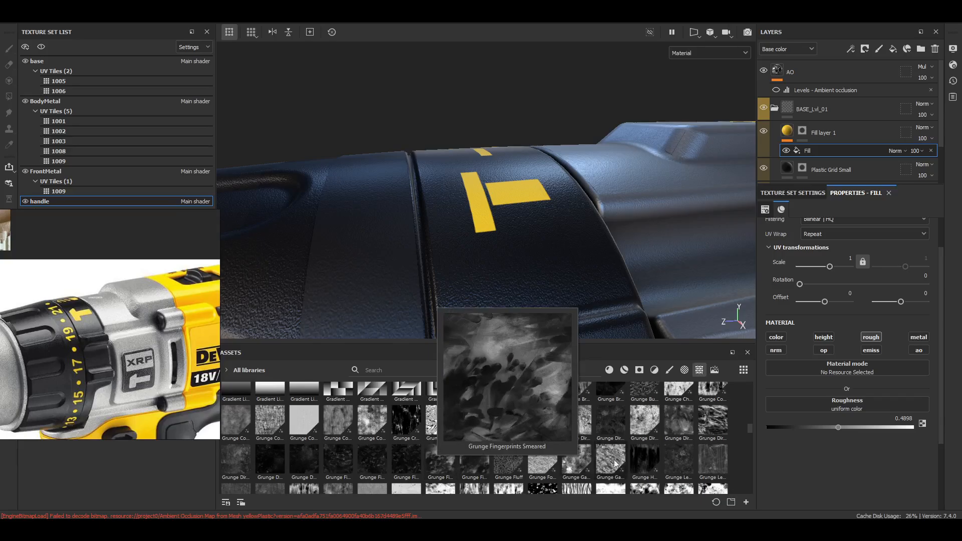
pyautogui.moveTo(619, 464)
pyautogui.scroll(-3, 641, 460)
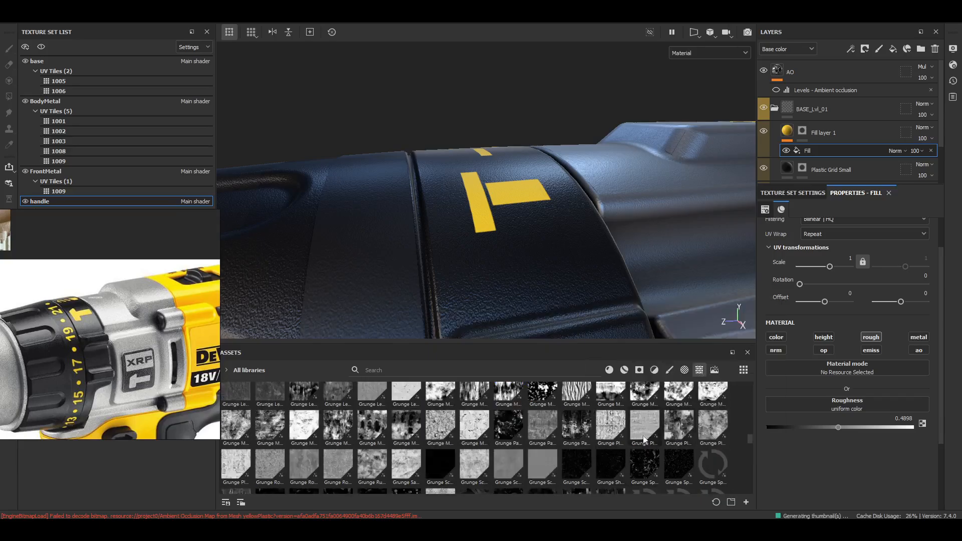
pyautogui.moveTo(396, 429)
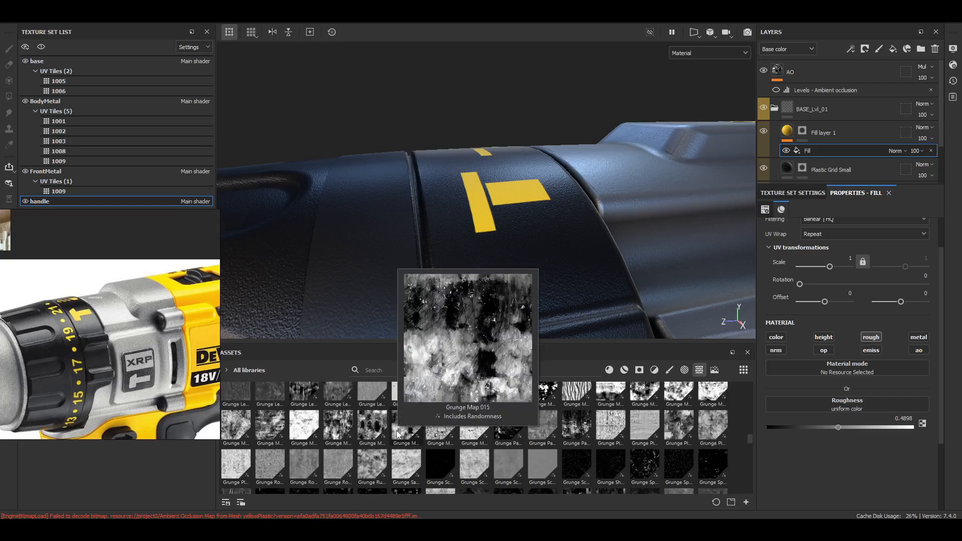
pyautogui.moveTo(406, 431); pyautogui.dragTo(835, 412)
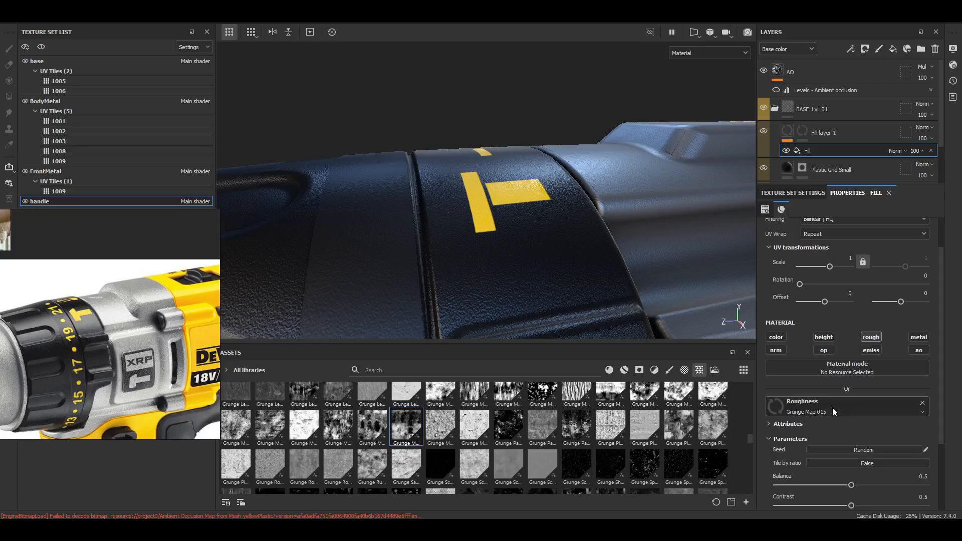
pyautogui.keyDown('alt'); pyautogui.moveTo(461, 200); pyautogui.dragTo(571, 229, button='right'); pyautogui.keyUp('alt')
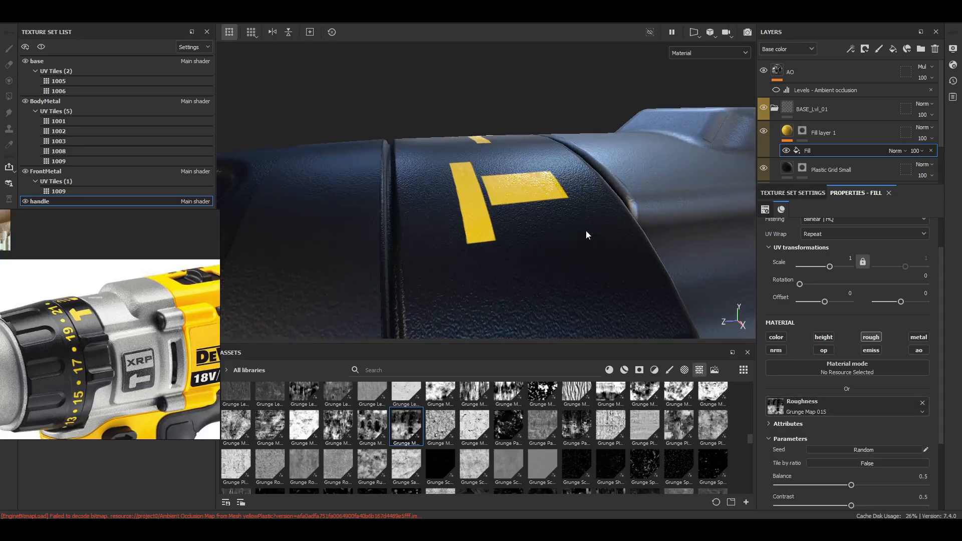
pyautogui.keyDown('alt'); pyautogui.moveTo(586, 233); pyautogui.dragTo(569, 255); pyautogui.keyUp('alt')
pyautogui.keyDown('shift'); pyautogui.moveTo(562, 265); pyautogui.dragTo(578, 284, button='right'); pyautogui.keyUp('shift')
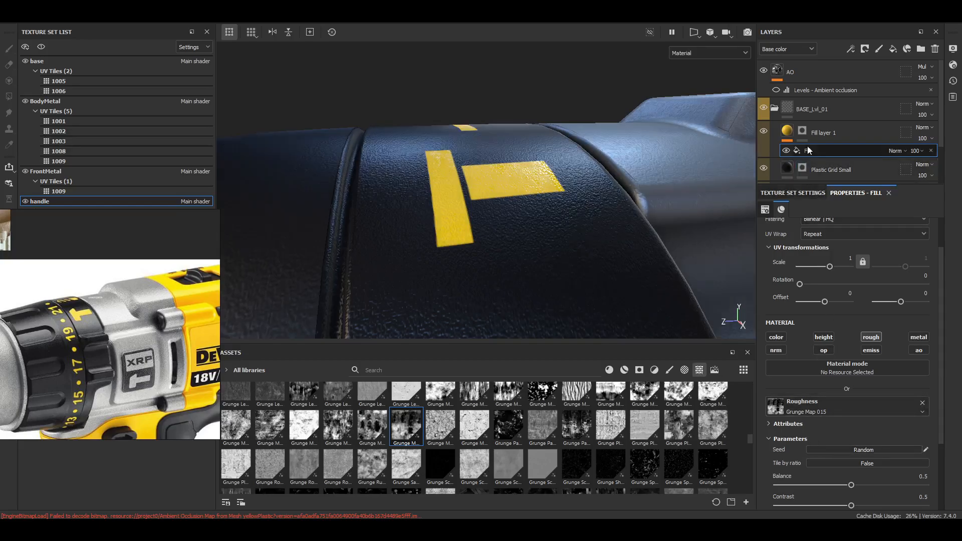
# Select the fill effect under Fill layer 1 and display only the roughness channel on the model
pyautogui.click(803, 132)
pyautogui.click(788, 132)
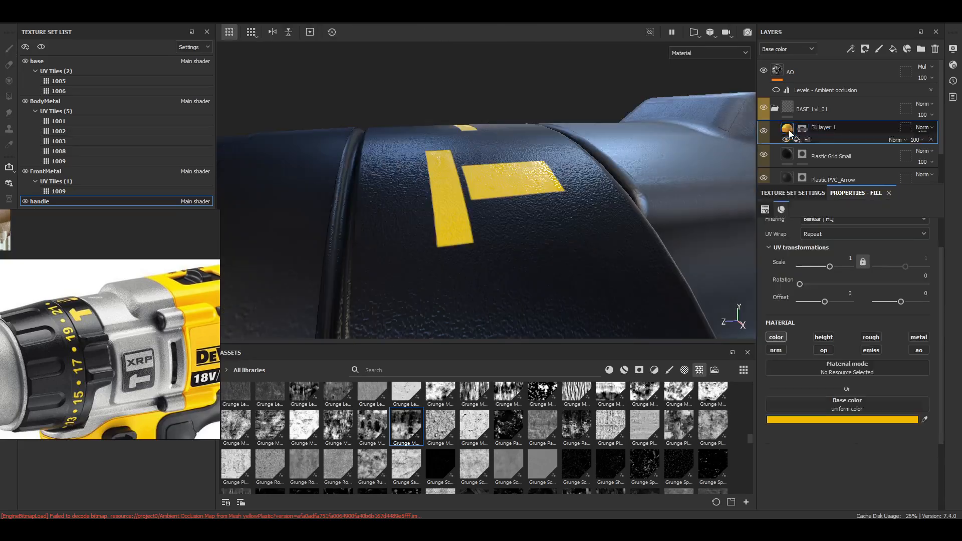
pyautogui.click(814, 149)
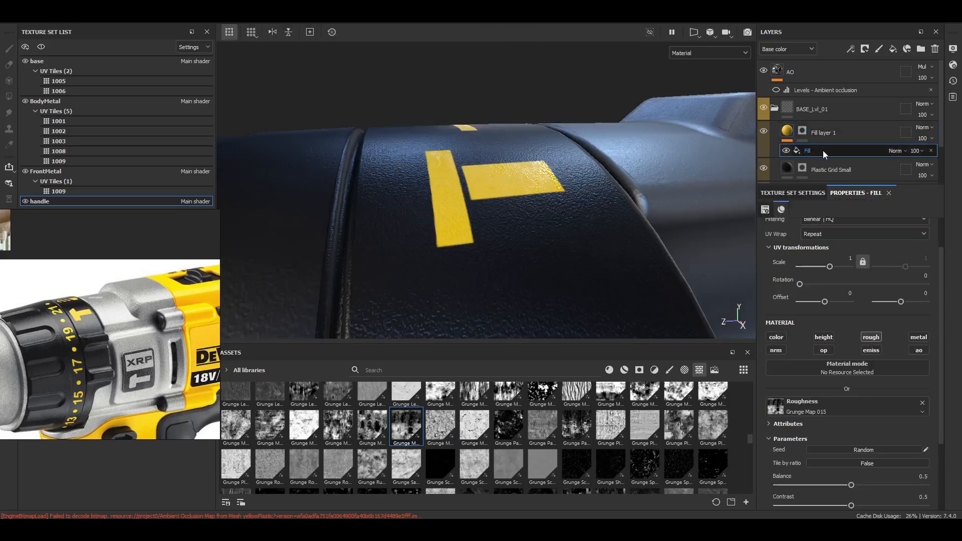
pyautogui.press('c')
pyautogui.press('c')
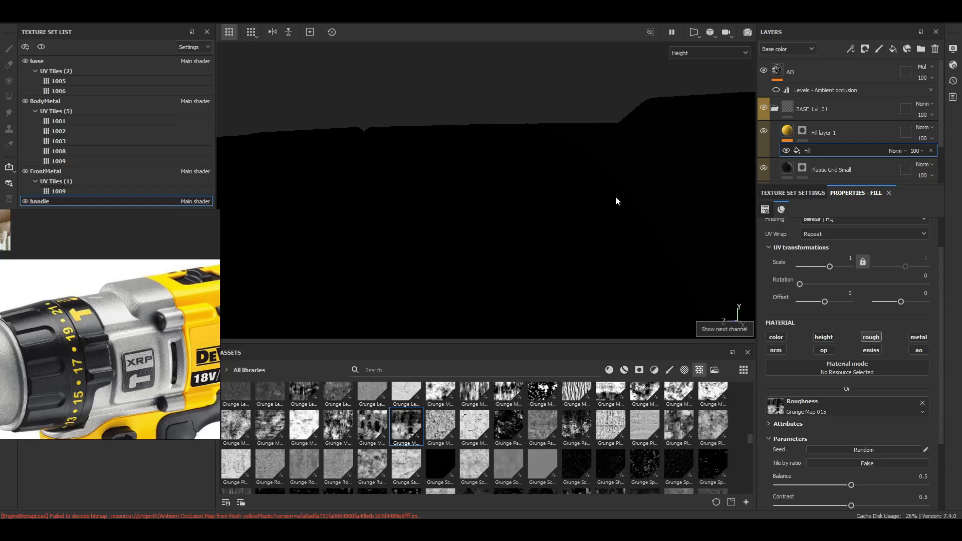
pyautogui.press('c')
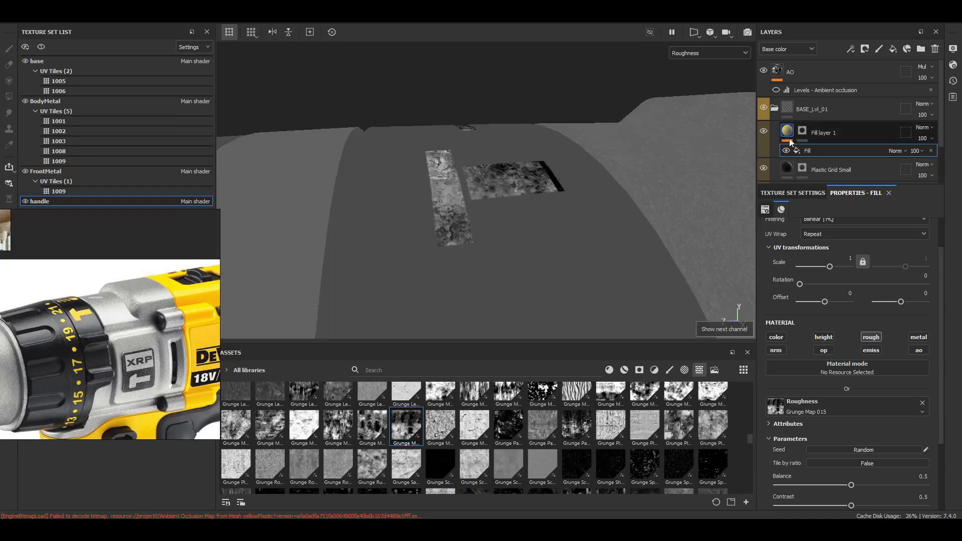
# Set the fill effect's UV scale to 1.77 and the balance of Grunge Map 015 to 0.43, checking the lettering in material display
pyautogui.scroll(-2, 828, 479)
pyautogui.moveTo(879, 424); pyautogui.dragTo(877, 426)
pyautogui.scroll(3, 844, 421)
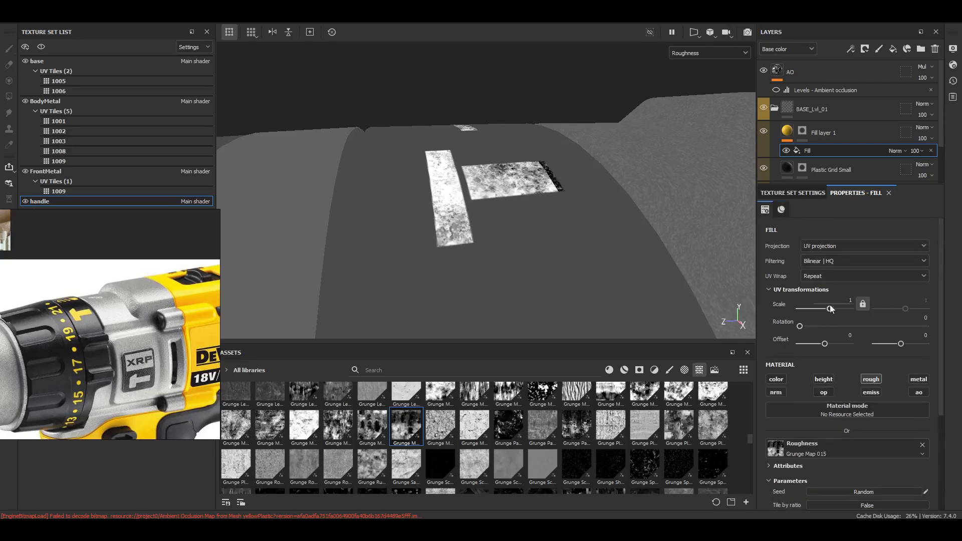
pyautogui.moveTo(828, 309); pyautogui.dragTo(830, 310)
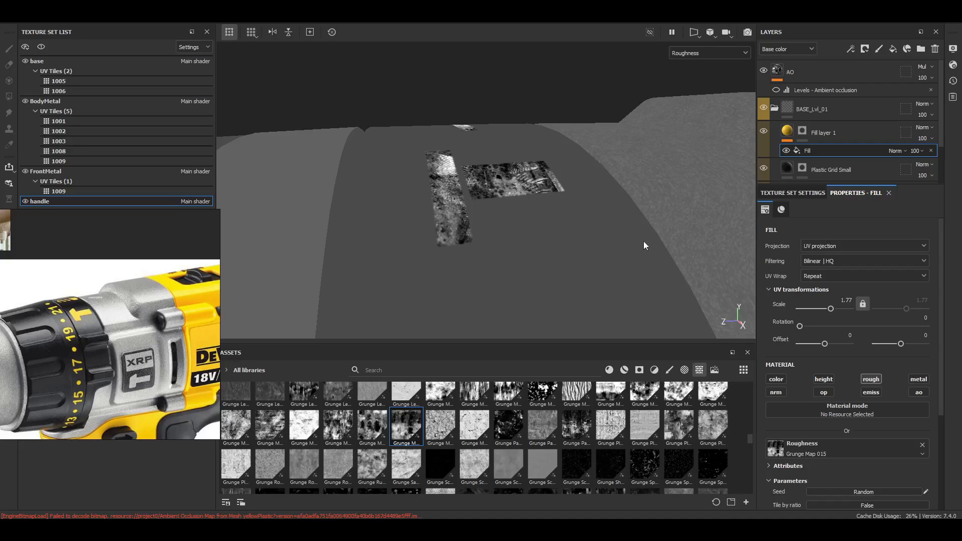
pyautogui.press('m')
pyautogui.scroll(2, 558, 189)
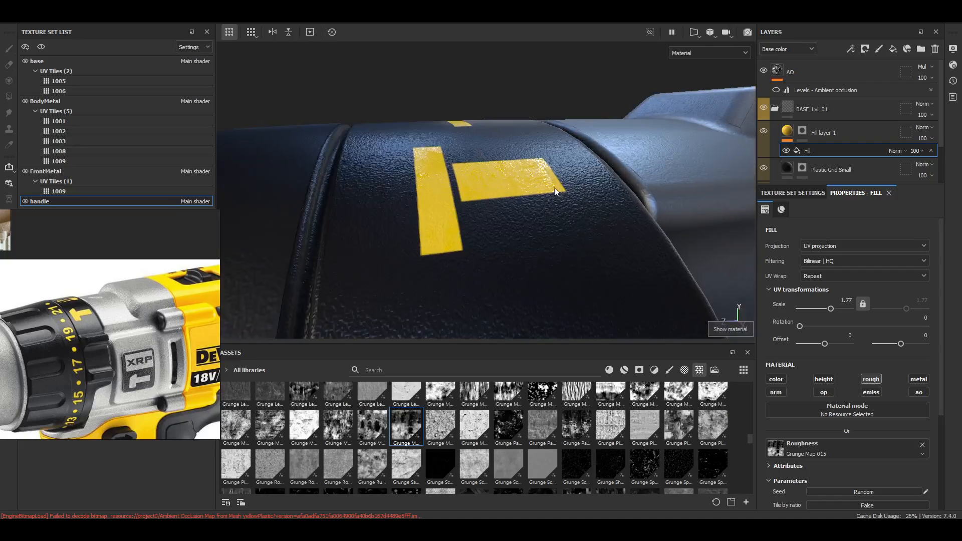
pyautogui.scroll(-4, 853, 433)
pyautogui.moveTo(823, 387); pyautogui.dragTo(842, 394)
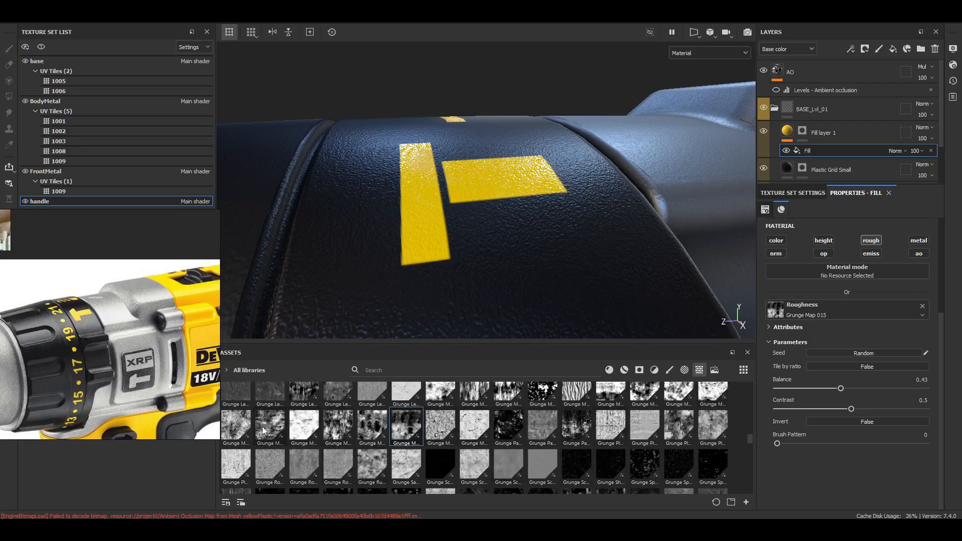
# Assign Grunge Leak Spots as the fill effect's roughness texture and check the lettering's reflections under rotated lighting
pyautogui.moveTo(275, 397); pyautogui.dragTo(816, 307)
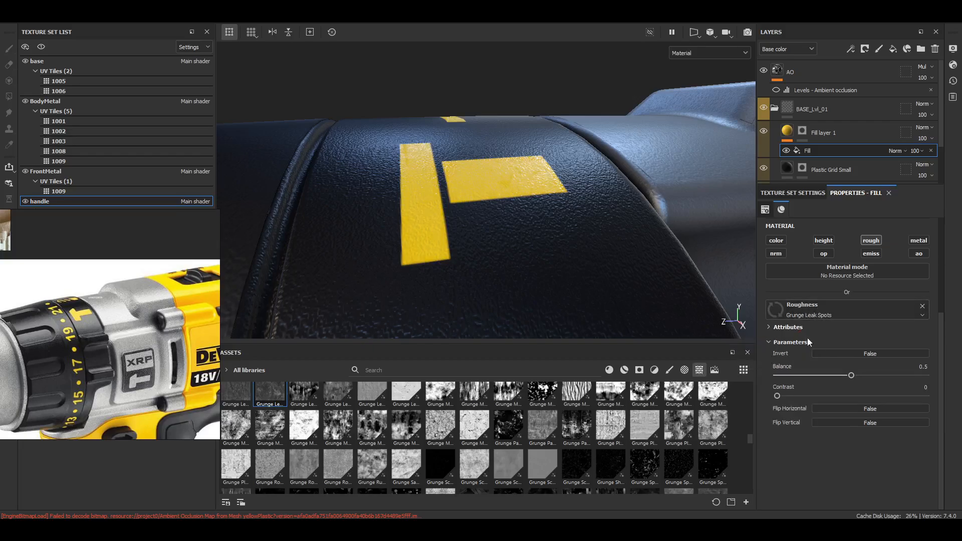
pyautogui.moveTo(630, 306)
pyautogui.keyDown('alt'); pyautogui.mouseDown()
pyautogui.moveTo(590, 290)
pyautogui.moveTo(600, 296)
pyautogui.moveTo(556, 240)
pyautogui.moveTo(630, 259)
pyautogui.mouseUp(); pyautogui.keyUp('alt')
pyautogui.keyDown('shift'); pyautogui.moveTo(630, 260); pyautogui.dragTo(606, 250, button='right'); pyautogui.keyUp('shift')
pyautogui.scroll(-4, 606, 250)
pyautogui.keyDown('alt'); pyautogui.moveTo(606, 251); pyautogui.dragTo(509, 264); pyautogui.keyUp('alt')
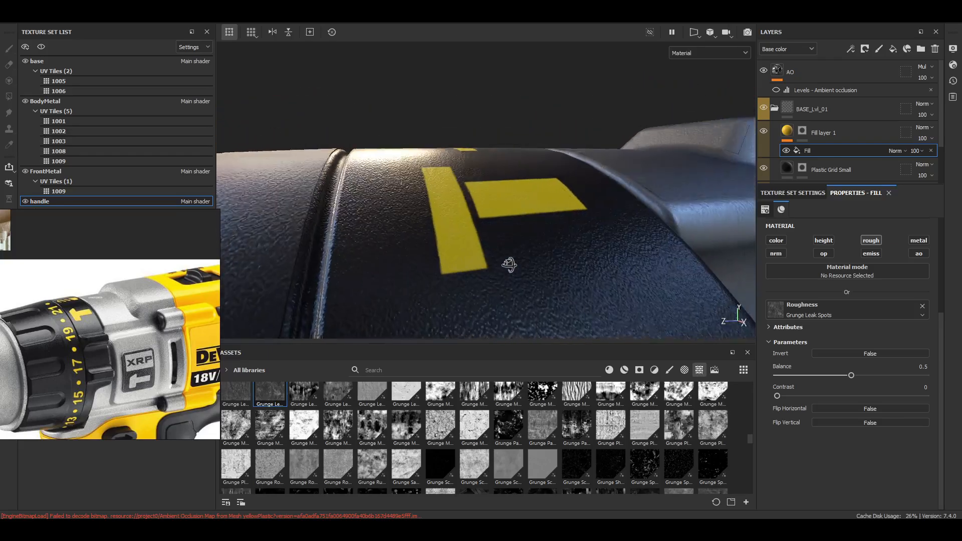
pyautogui.keyDown('shift'); pyautogui.moveTo(509, 264); pyautogui.dragTo(584, 305, button='right'); pyautogui.keyUp('shift')
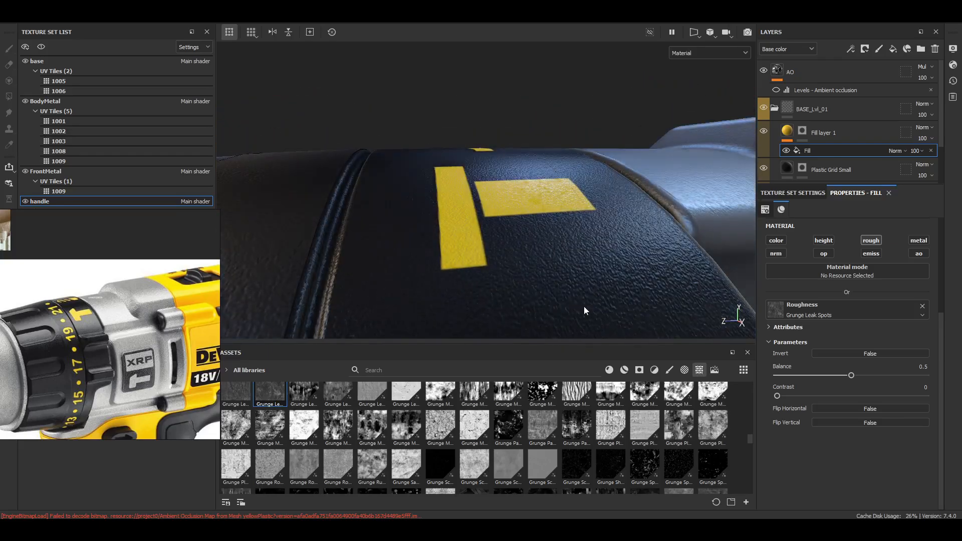
# Display the roughness channel and set the UV scale of the Grunge Leak Spots fill to 9.48
pyautogui.press('c')
pyautogui.scroll(3, 845, 312)
pyautogui.moveTo(831, 260); pyautogui.dragTo(836, 262)
pyautogui.scroll(-2, 870, 433)
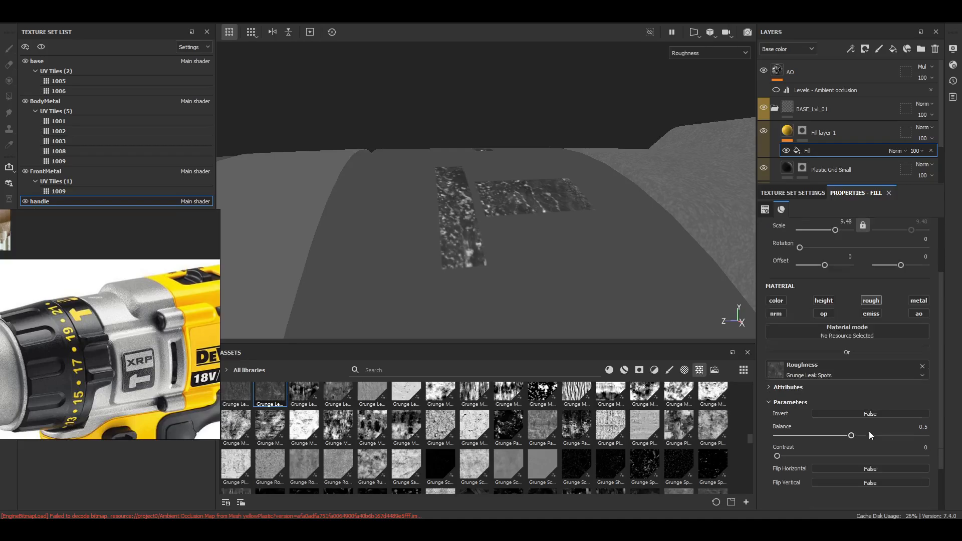
# Set the Grunge Leak Spots balance to 0.42 and check the lettering in material display under rotated lighting
pyautogui.moveTo(851, 435)
pyautogui.mouseDown()
pyautogui.moveTo(836, 438)
pyautogui.moveTo(858, 439)
pyautogui.moveTo(838, 436)
pyautogui.mouseUp()
pyautogui.press('m')
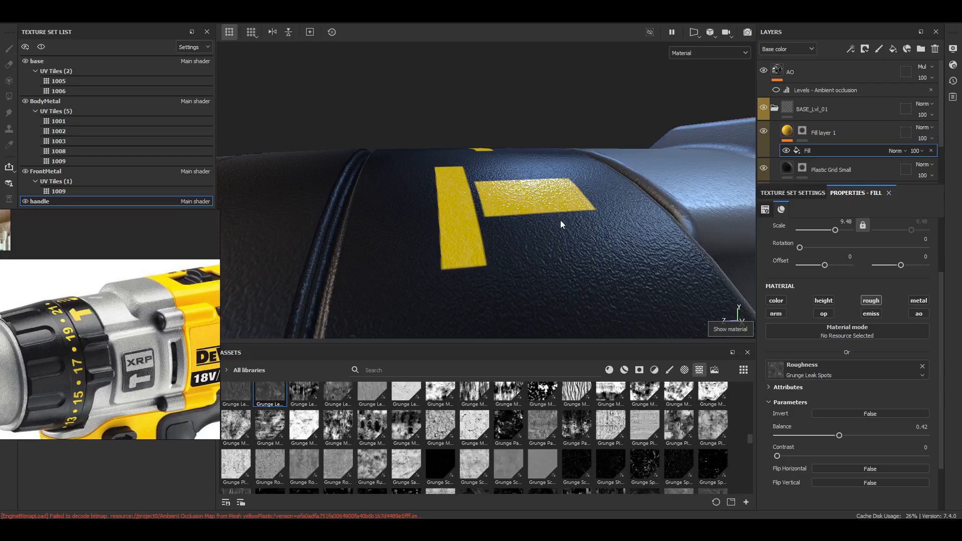
pyautogui.keyDown('shift'); pyautogui.moveTo(589, 267); pyautogui.dragTo(540, 249, button='right'); pyautogui.keyUp('shift')
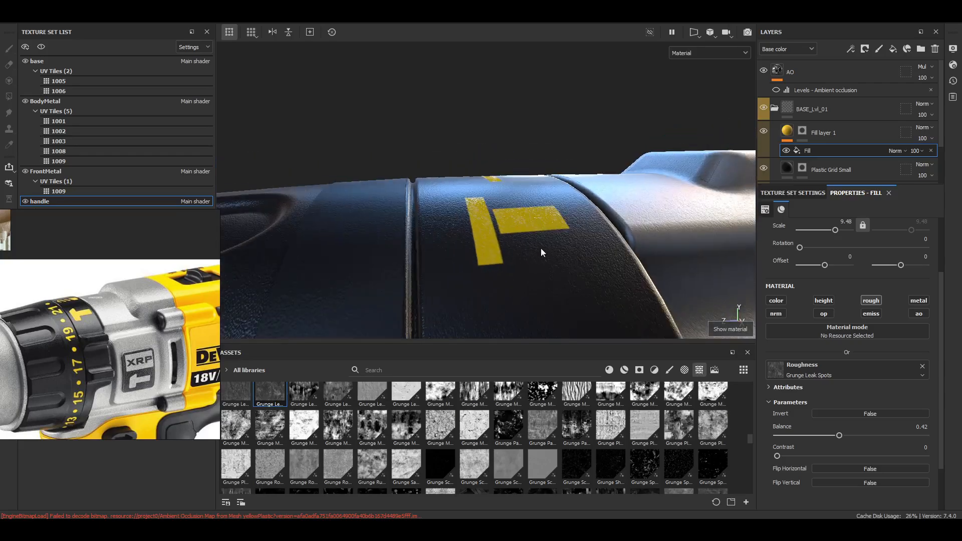
pyautogui.keyDown('alt'); pyautogui.moveTo(540, 249); pyautogui.dragTo(727, 187); pyautogui.keyUp('alt')
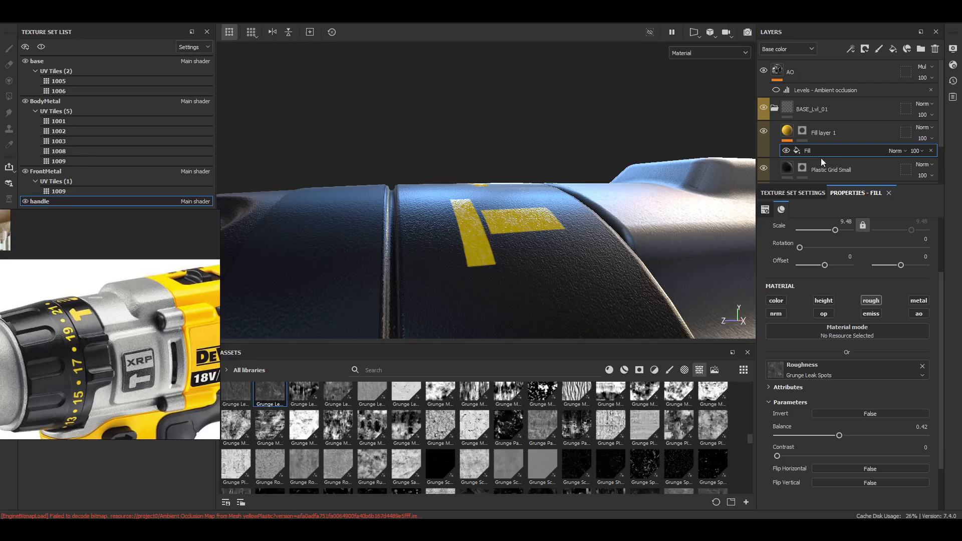
pyautogui.click(777, 301)
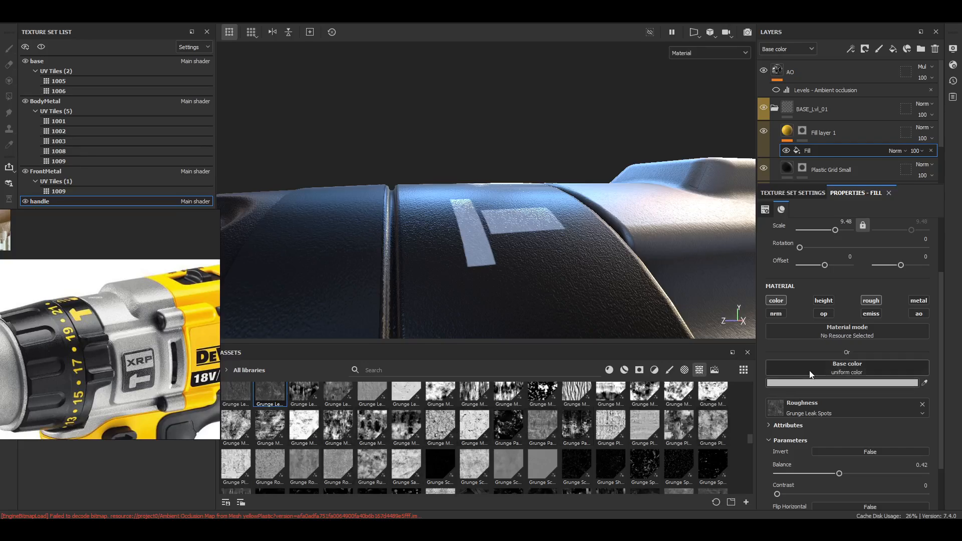
pyautogui.click(775, 301)
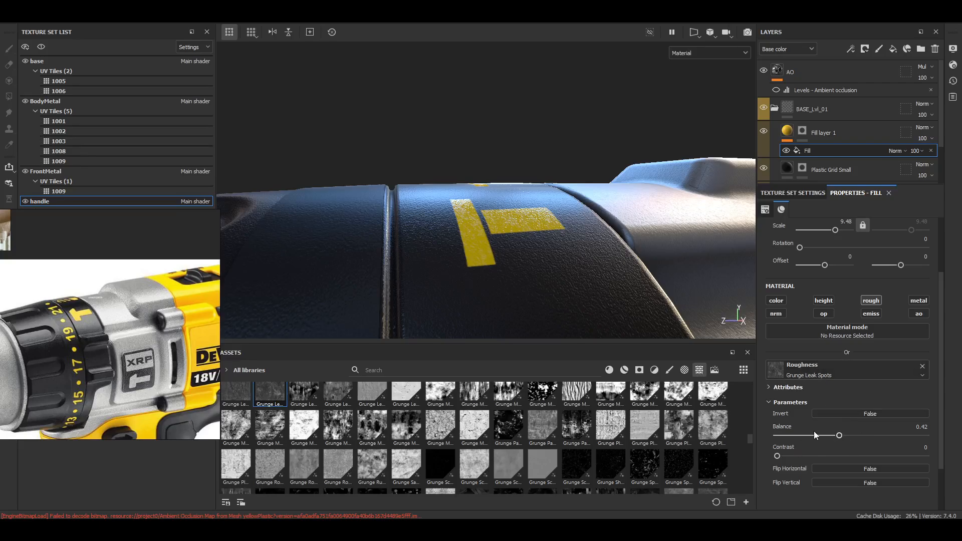
# Set the Grunge Leak Spots balance to 0.76 and inspect the lettering up close and from afar under rotated lighting
pyautogui.moveTo(839, 436); pyautogui.dragTo(892, 446)
pyautogui.scroll(3, 604, 200)
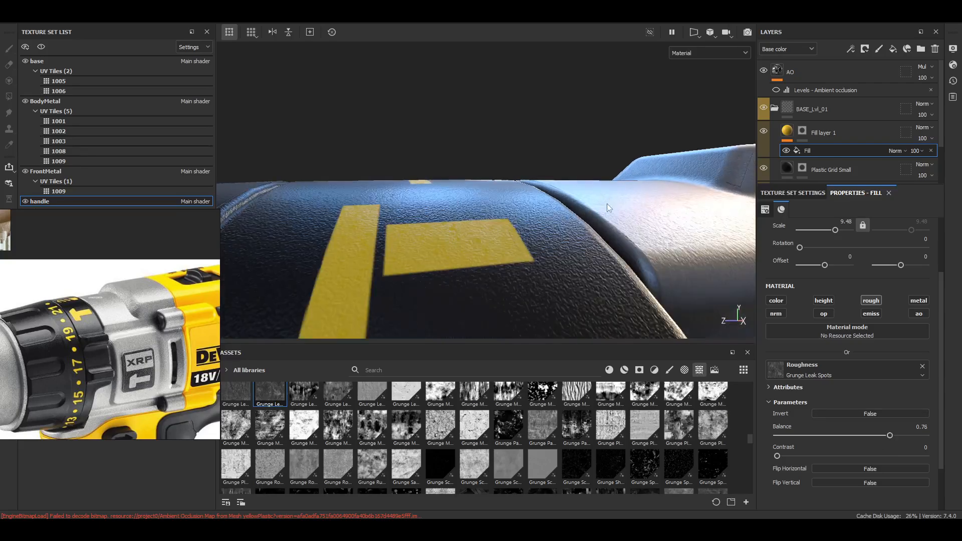
pyautogui.keyDown('alt'); pyautogui.moveTo(607, 208); pyautogui.dragTo(569, 247); pyautogui.keyUp('alt')
pyautogui.keyDown('shift'); pyautogui.moveTo(531, 280); pyautogui.dragTo(520, 307, button='right'); pyautogui.keyUp('shift')
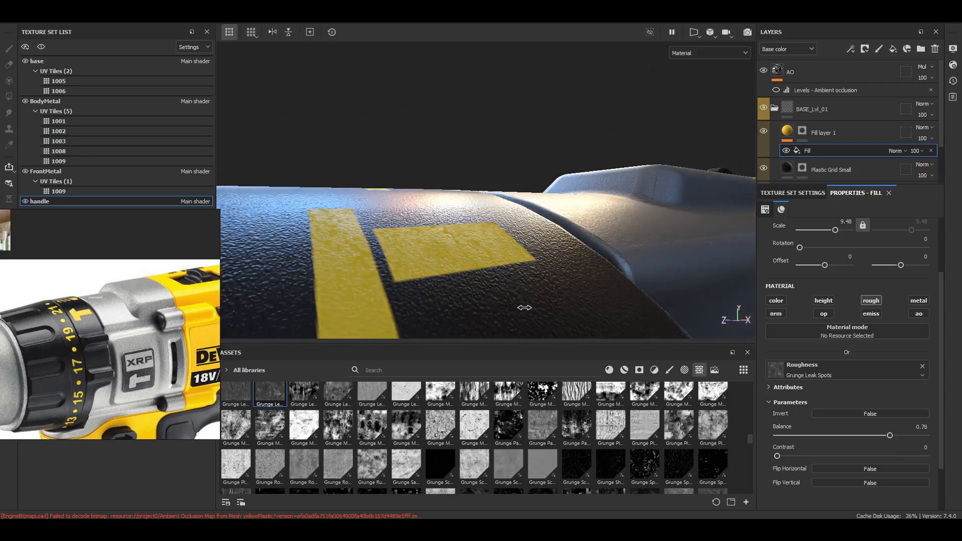
pyautogui.keyDown('alt'); pyautogui.moveTo(519, 307); pyautogui.dragTo(544, 284); pyautogui.keyUp('alt')
pyautogui.scroll(-3, 607, 236)
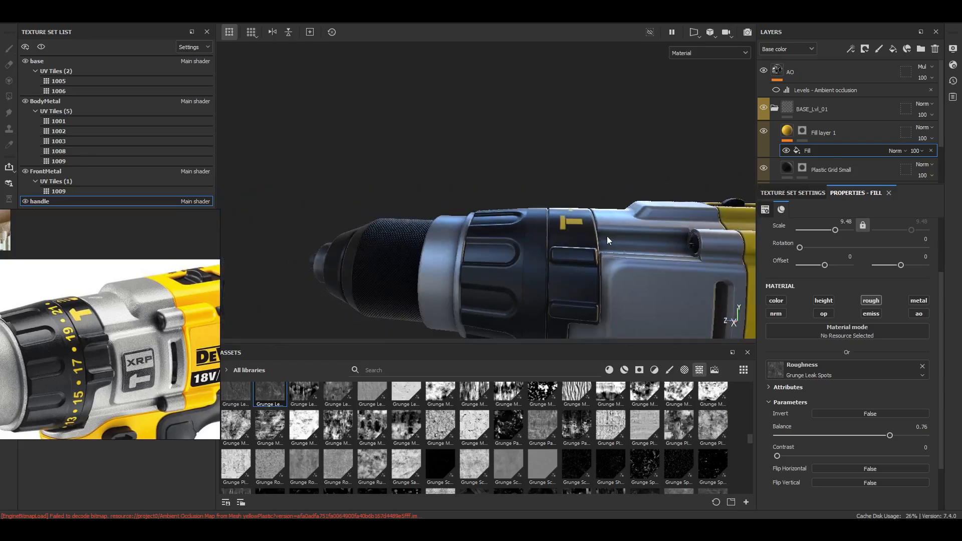
pyautogui.keyDown('alt'); pyautogui.moveTo(606, 236); pyautogui.dragTo(541, 222, button='middle'); pyautogui.keyUp('alt')
pyautogui.keyDown('shift'); pyautogui.moveTo(603, 266); pyautogui.dragTo(587, 267, button='right'); pyautogui.keyUp('shift')
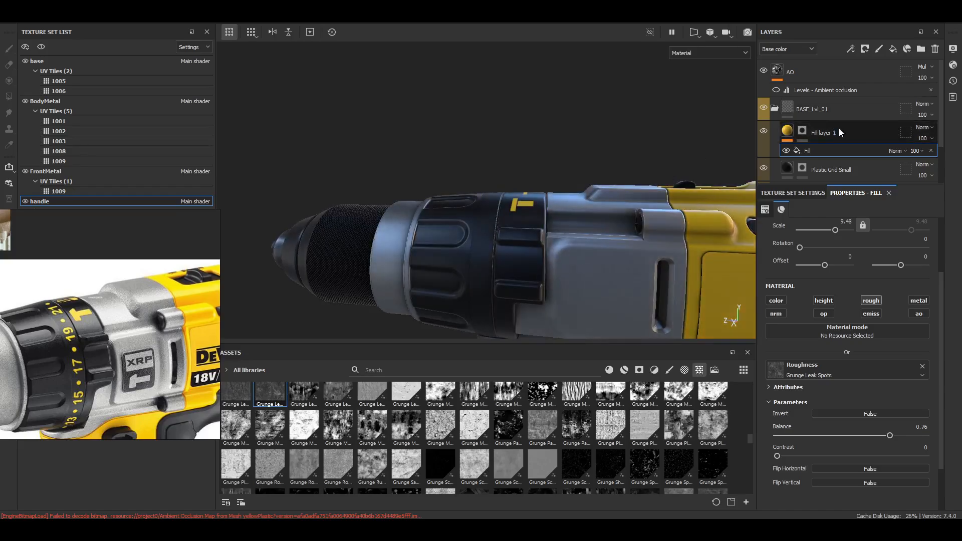
pyautogui.keyDown('alt'); pyautogui.moveTo(616, 223); pyautogui.dragTo(517, 240, button='middle'); pyautogui.keyUp('alt')
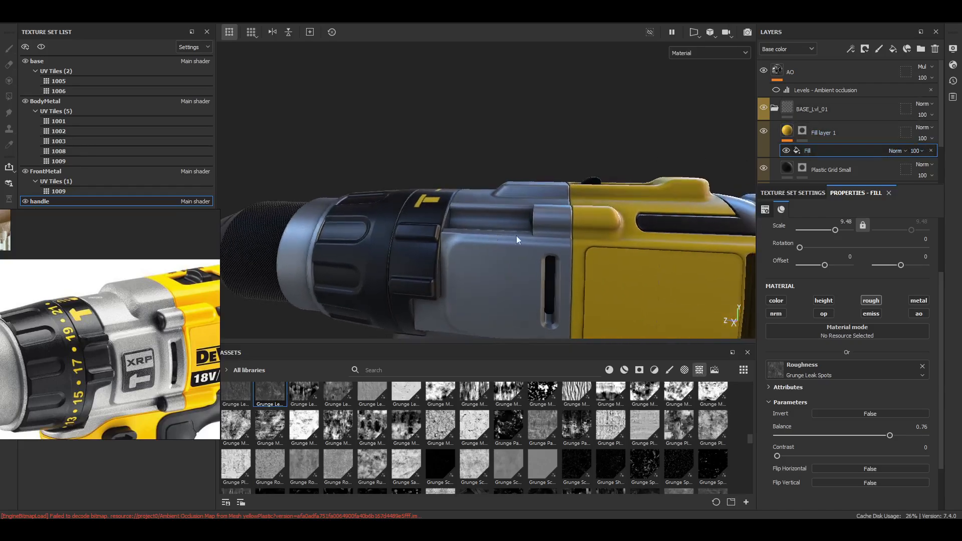
pyautogui.keyDown('shift'); pyautogui.moveTo(555, 225); pyautogui.dragTo(531, 278, button='right'); pyautogui.keyUp('shift')
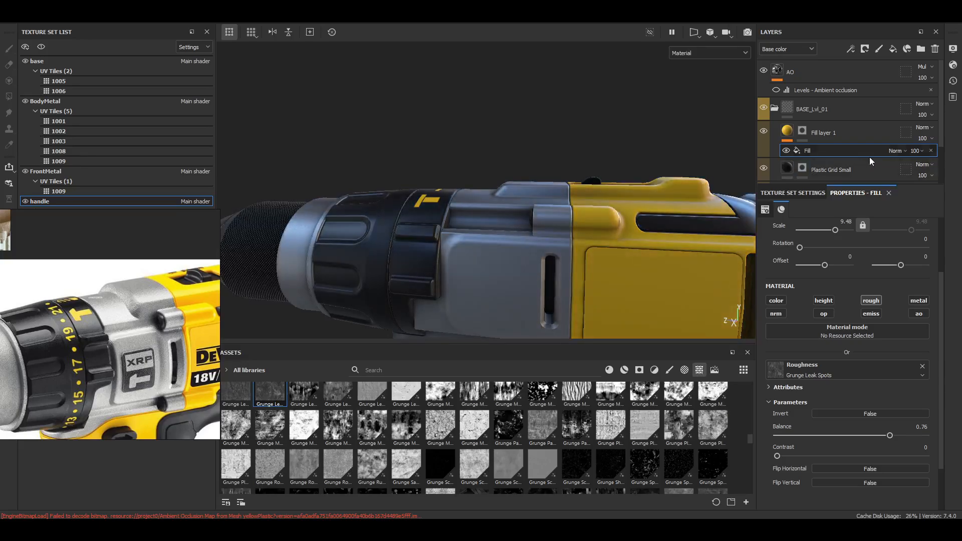
# Remove the fill effect from Fill layer 1 and select the layer's mask for painting
pyautogui.click(933, 151)
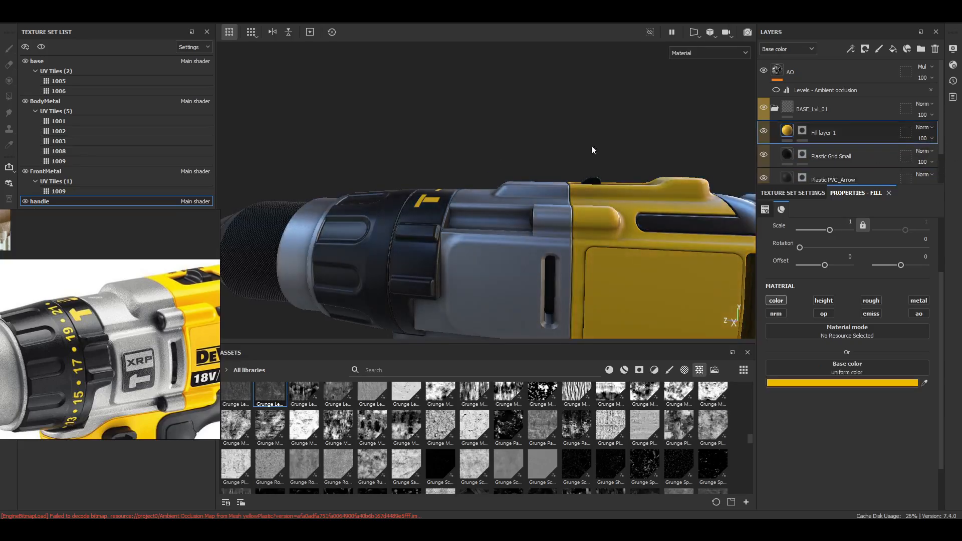
pyautogui.click(802, 131)
pyautogui.scroll(-3, 419, 207)
pyautogui.keyDown('alt'); pyautogui.moveTo(419, 206); pyautogui.dragTo(443, 238); pyautogui.keyUp('alt')
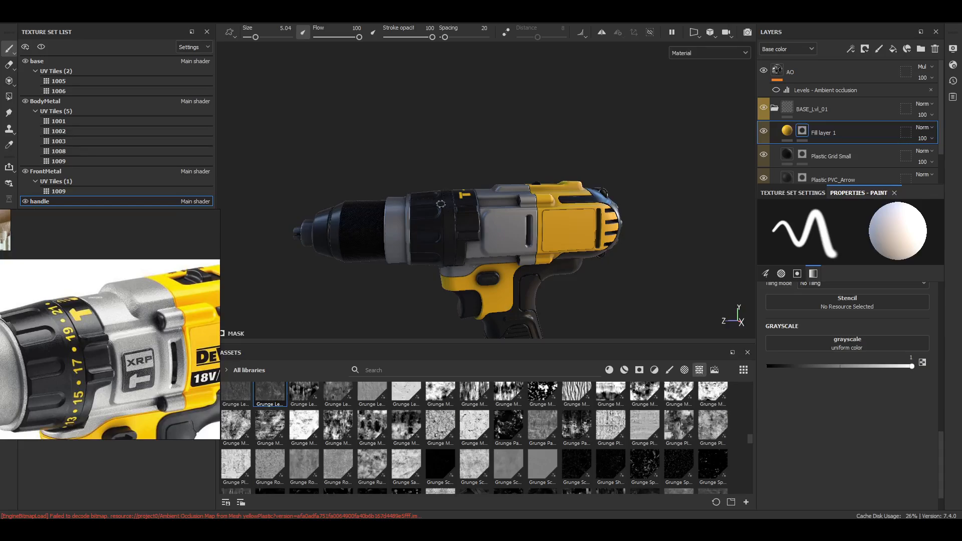
pyautogui.scroll(3, 440, 204)
pyautogui.keyDown('alt'); pyautogui.moveTo(440, 204); pyautogui.dragTo(431, 221); pyautogui.keyUp('alt')
pyautogui.scroll(2, 431, 221)
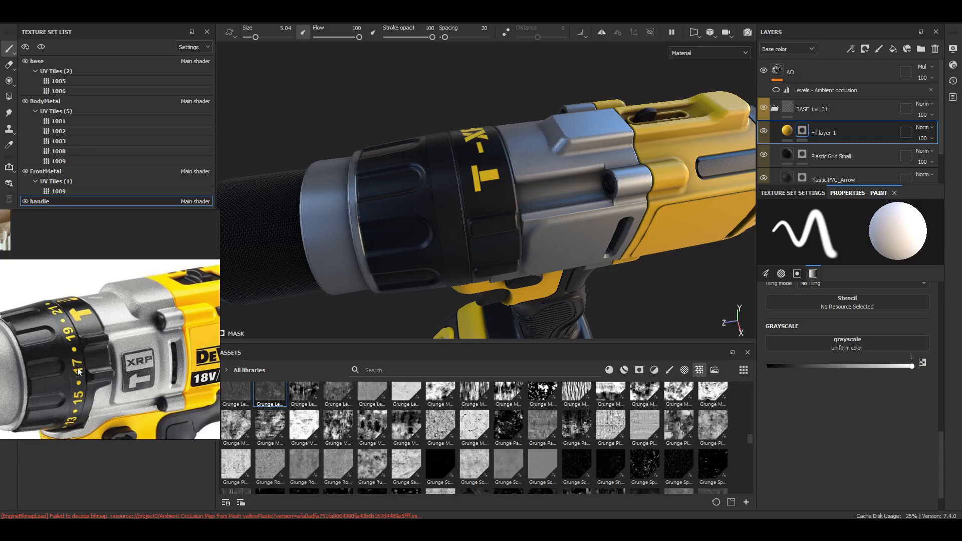
# Compare the whole drill with the reference photo from several angles and save the project
pyautogui.scroll(-4, 77, 371)
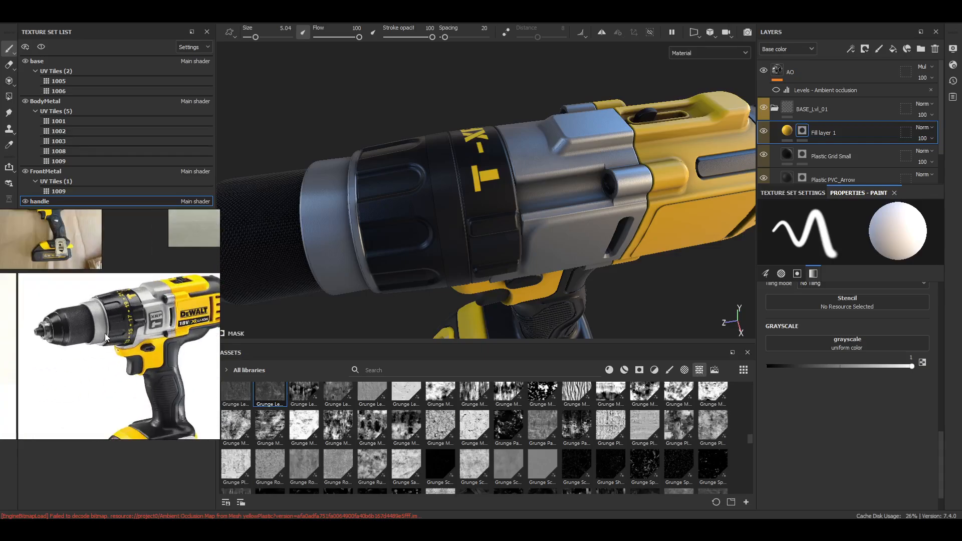
pyautogui.scroll(-5, 448, 221)
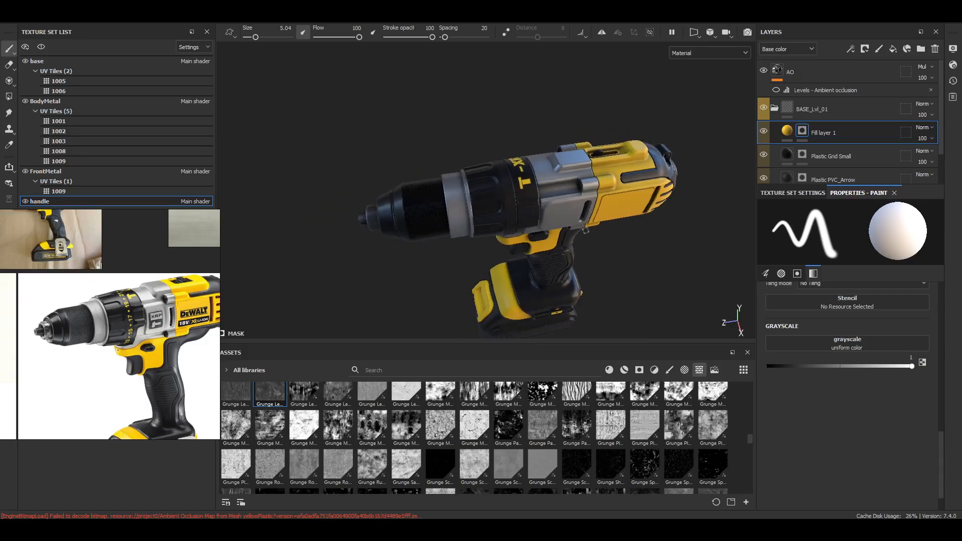
pyautogui.keyDown('alt'); pyautogui.moveTo(448, 221); pyautogui.dragTo(339, 242); pyautogui.keyUp('alt')
pyautogui.keyDown('alt'); pyautogui.moveTo(615, 198); pyautogui.dragTo(534, 211, button='middle'); pyautogui.keyUp('alt')
pyautogui.keyDown('alt'); pyautogui.moveTo(586, 218); pyautogui.dragTo(728, 138); pyautogui.keyUp('alt')
pyautogui.keyDown('alt'); pyautogui.moveTo(520, 288); pyautogui.dragTo(511, 216, button='middle'); pyautogui.keyUp('alt')
pyautogui.hotkey('ctrl', 's')
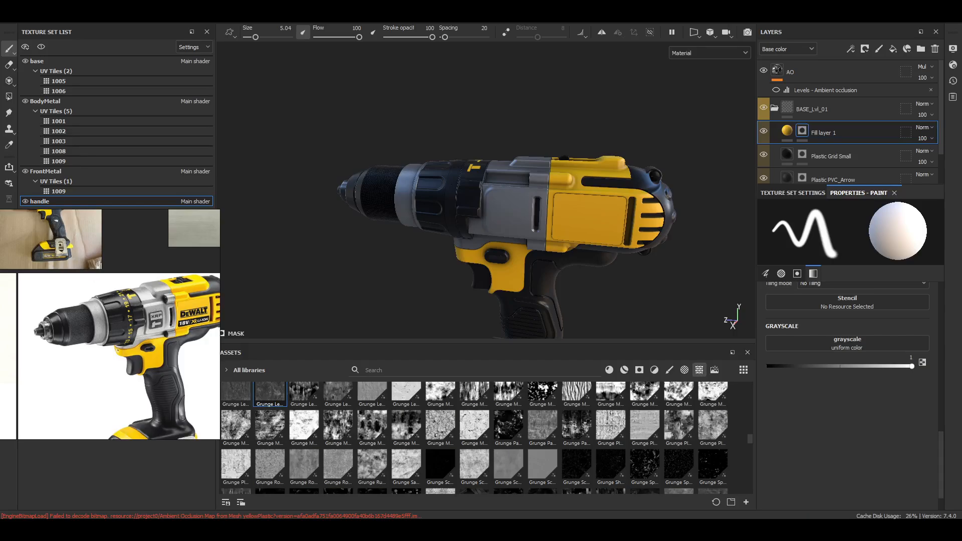
# Enlarge the collar numbers in the reference photo and bring numbers.png from the Imported_Resource folder into Substance Painter for import
pyautogui.moveTo(191, 326); pyautogui.dragTo(131, 318, button='right')
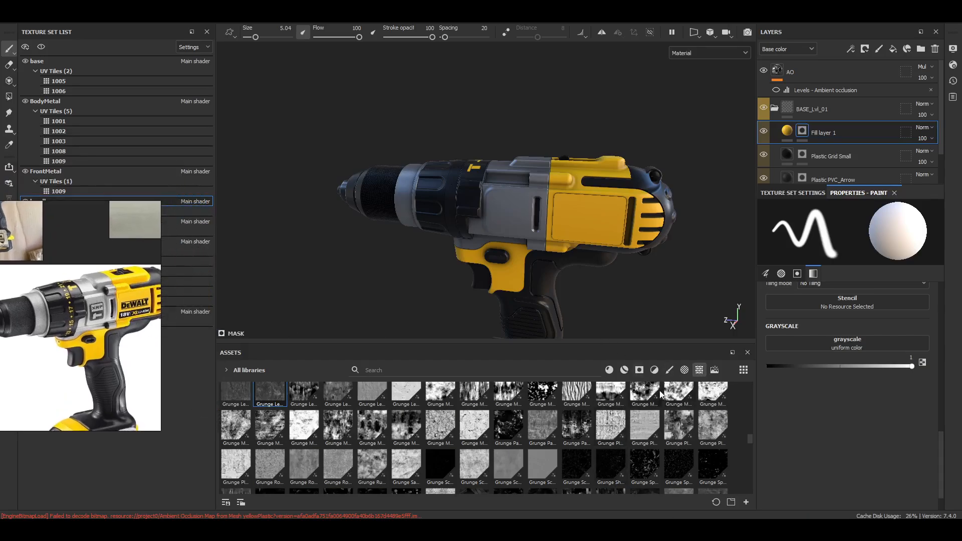
pyautogui.scroll(3, 450, 176)
pyautogui.keyDown('alt'); pyautogui.moveTo(426, 200); pyautogui.dragTo(470, 246); pyautogui.keyUp('alt')
pyautogui.scroll(-1, 99, 296)
pyautogui.moveTo(98, 296); pyautogui.dragTo(237, 304, button='right')
pyautogui.scroll(4, 227, 313)
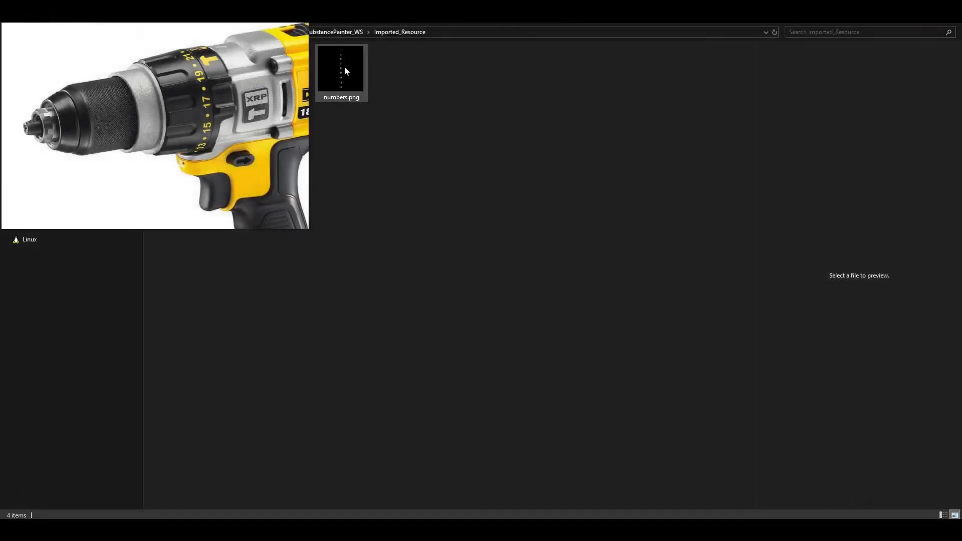
pyautogui.moveTo(341, 73)
pyautogui.mouseDown()
pyautogui.moveTo(506, 268)
pyautogui.moveTo(546, 517)
pyautogui.moveTo(543, 450)
pyautogui.mouseUp()
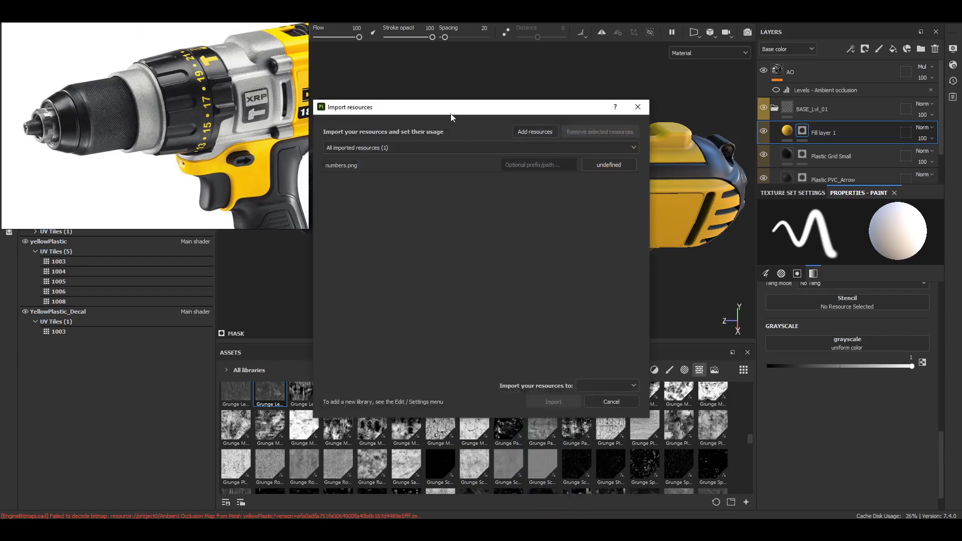
pyautogui.moveTo(151, 174); pyautogui.dragTo(125, 200, button='right')
pyautogui.moveTo(421, 108); pyautogui.dragTo(390, 89)
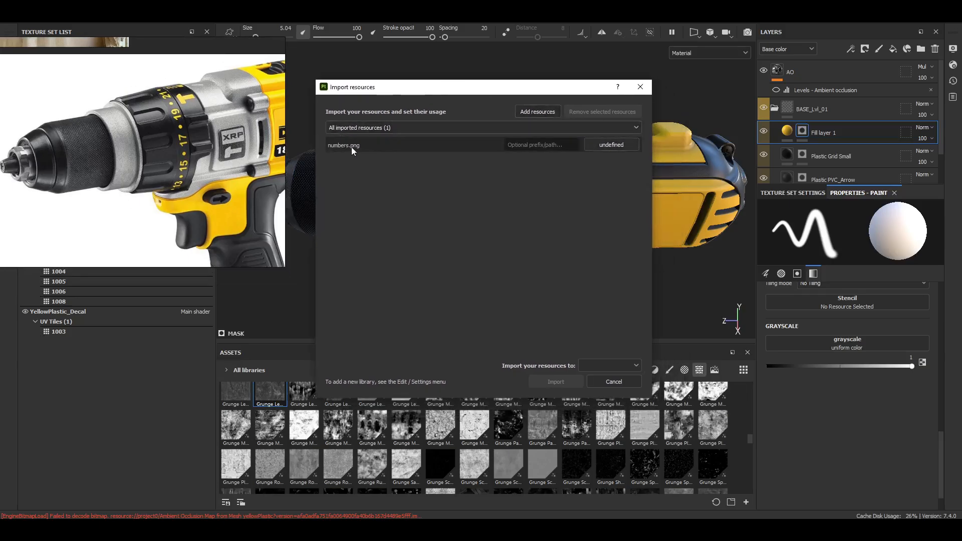
# Import numbers.png as a texture into the library 'your_assets'
pyautogui.click(605, 145)
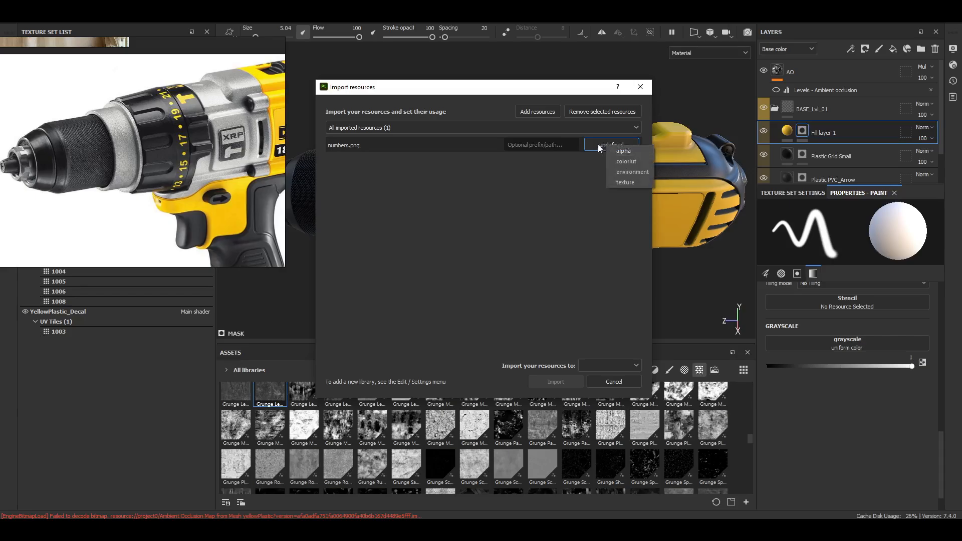
pyautogui.click(627, 183)
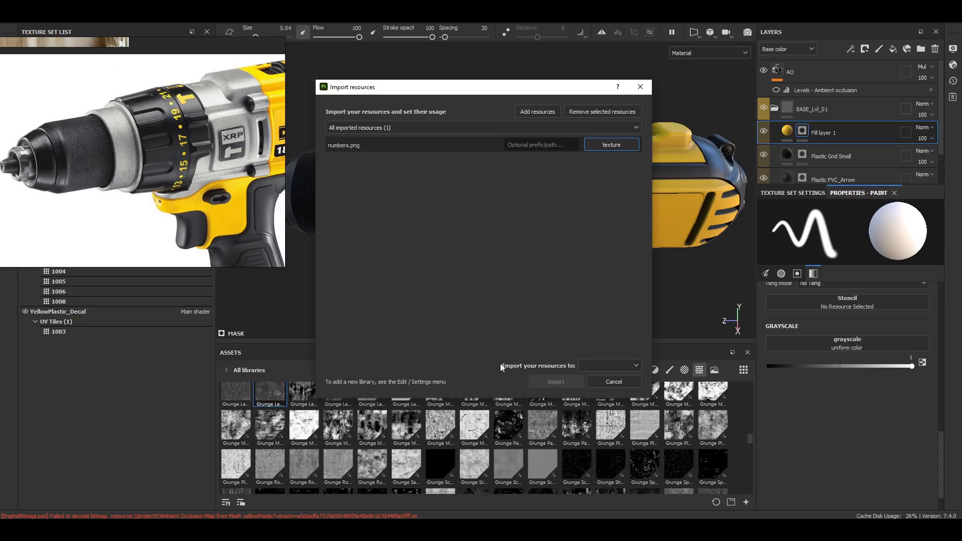
pyautogui.click(603, 364)
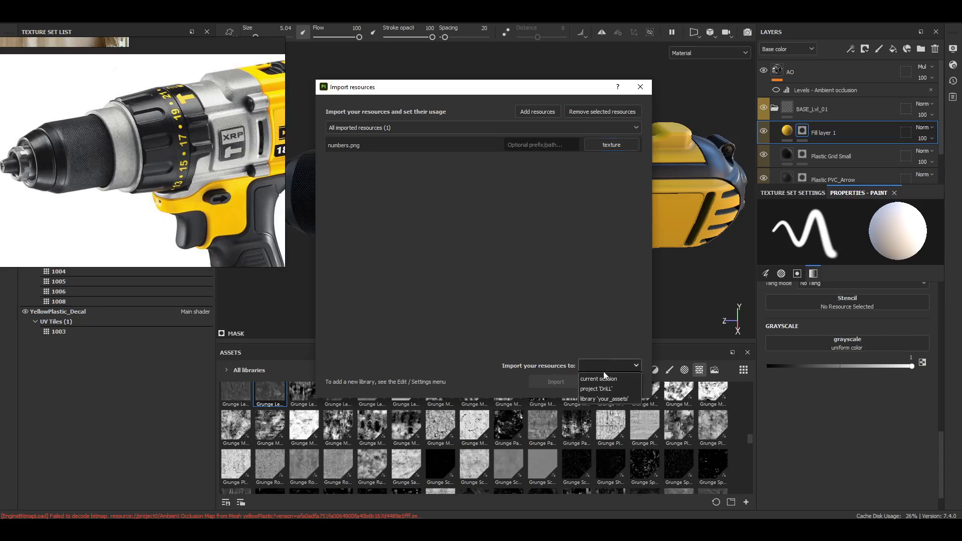
pyautogui.click(604, 399)
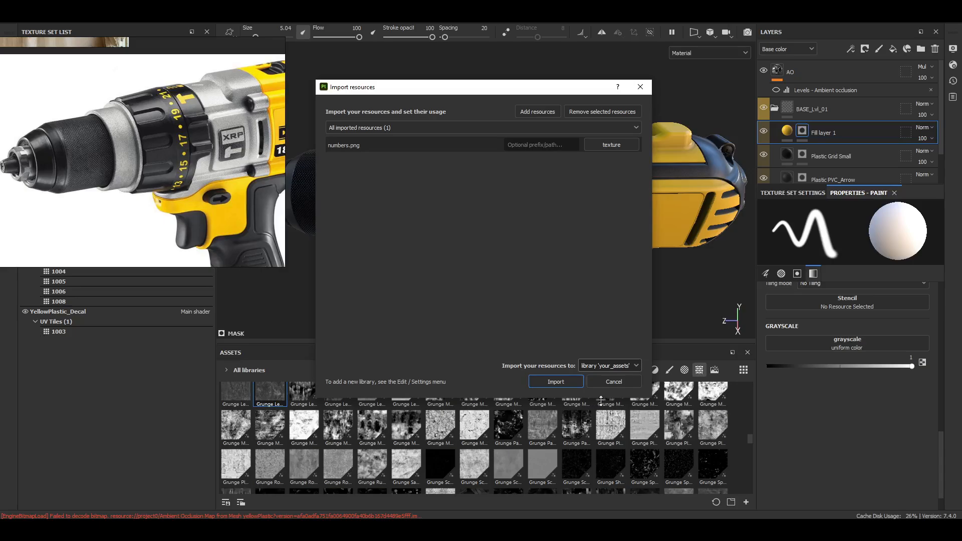
pyautogui.click(570, 381)
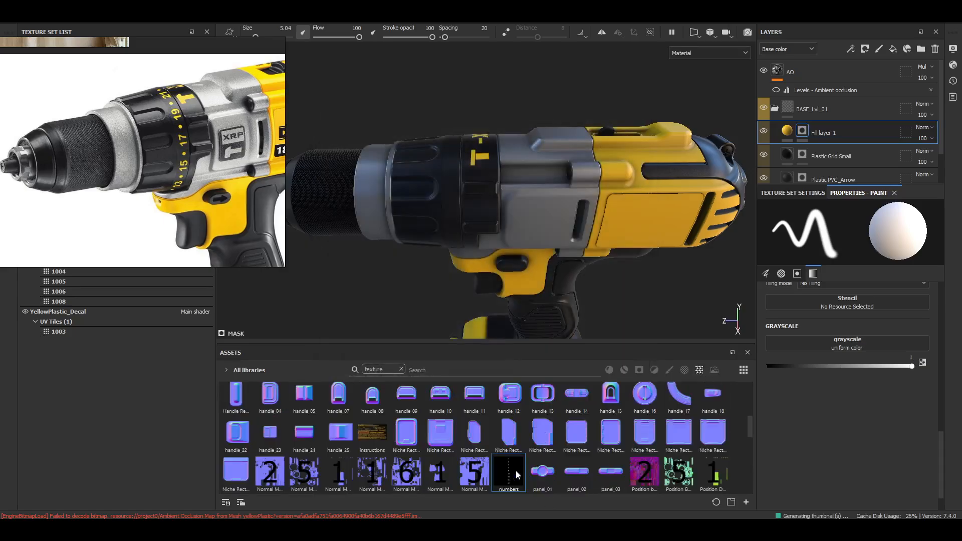
# Activate the Projection tool on the Fill layer 1 mask and assign the numbers texture as its grayscale image
pyautogui.moveTo(83, 46); pyautogui.dragTo(85, 238)
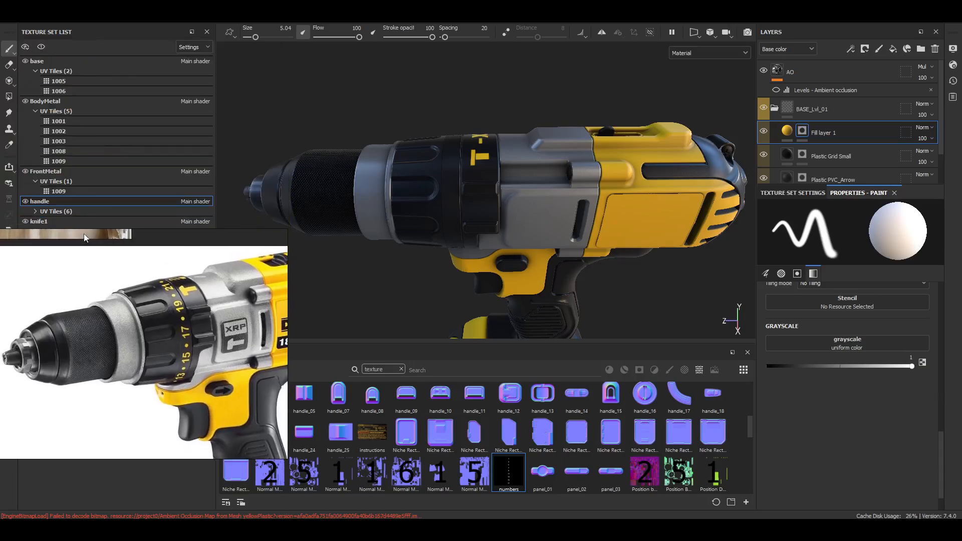
pyautogui.click(7, 82)
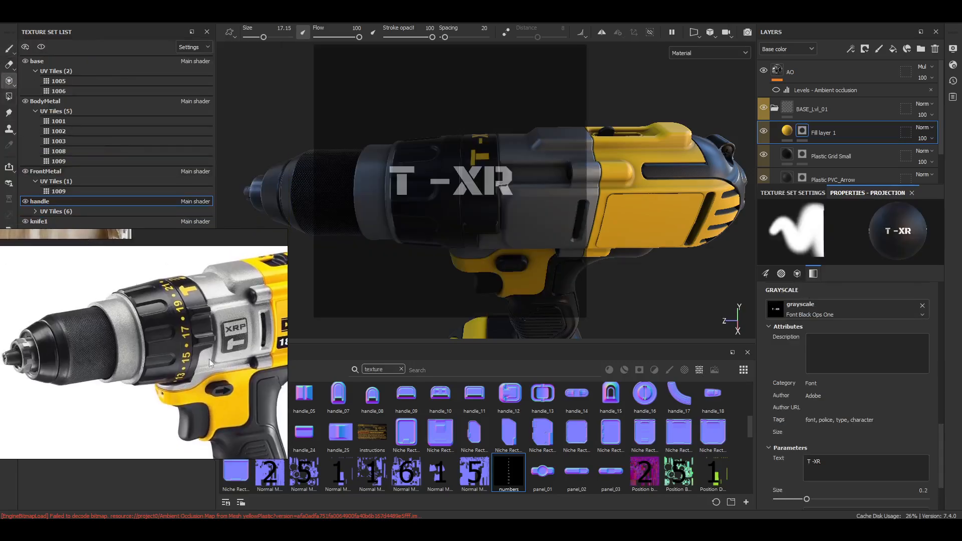
pyautogui.scroll(-3, 804, 446)
pyautogui.scroll(4, 807, 449)
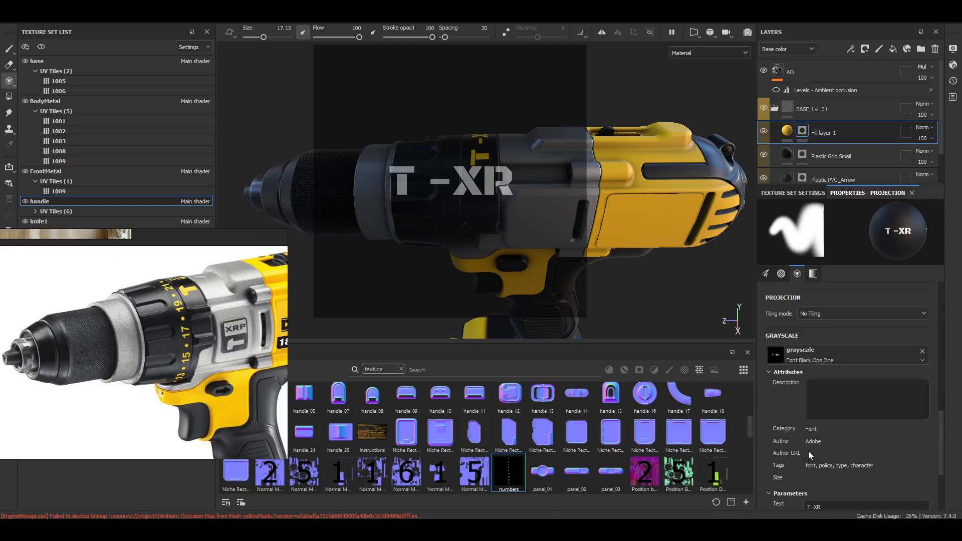
pyautogui.moveTo(507, 484); pyautogui.dragTo(810, 350)
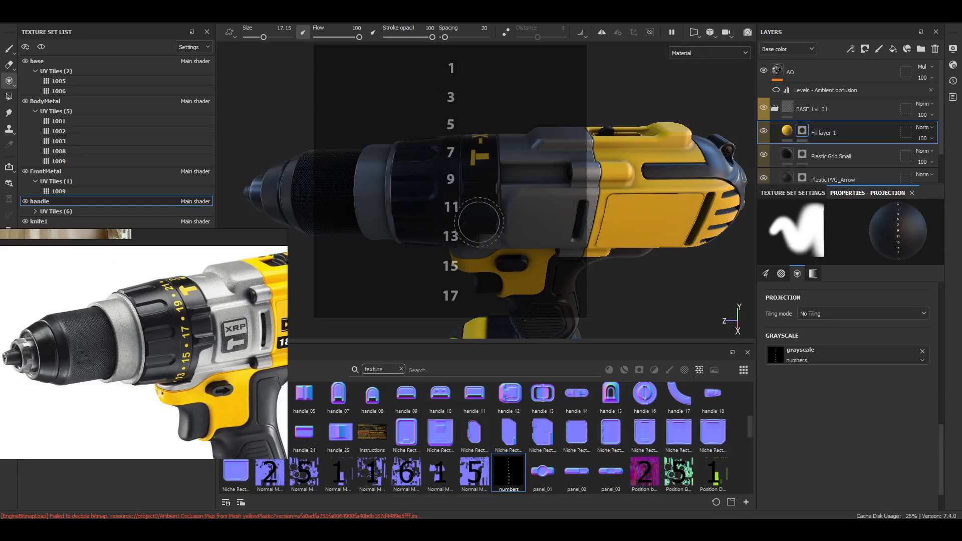
# Show the 3D and 2D views side by side and bring the handle's UV tiles into view
pyautogui.moveTo(682, 220); pyautogui.dragTo(660, 203, button='middle')
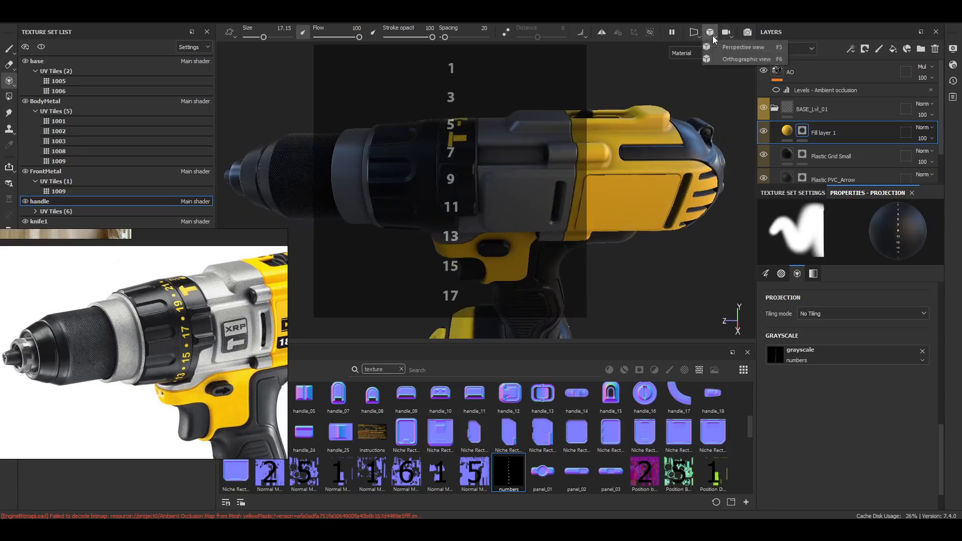
pyautogui.click(726, 33)
pyautogui.click(695, 33)
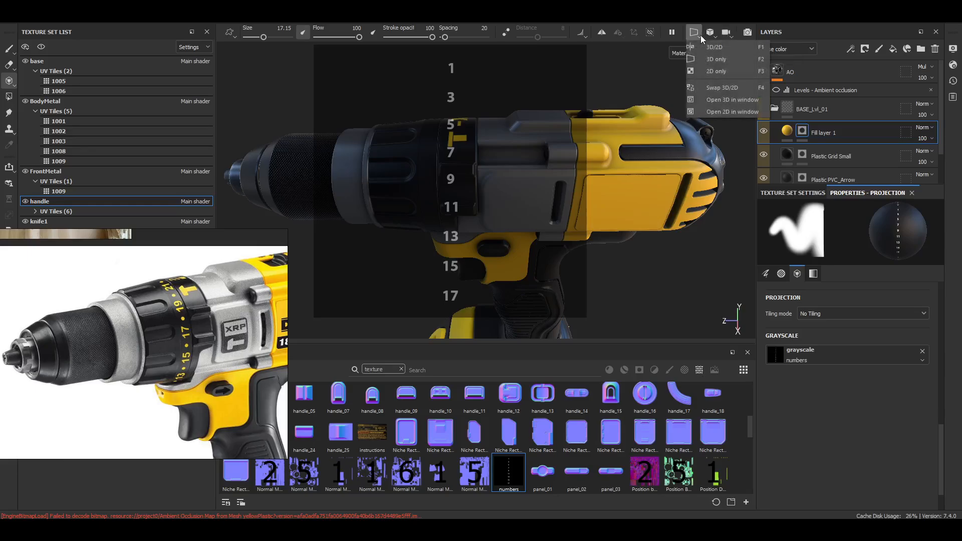
pyautogui.click(711, 51)
pyautogui.scroll(-5, 608, 218)
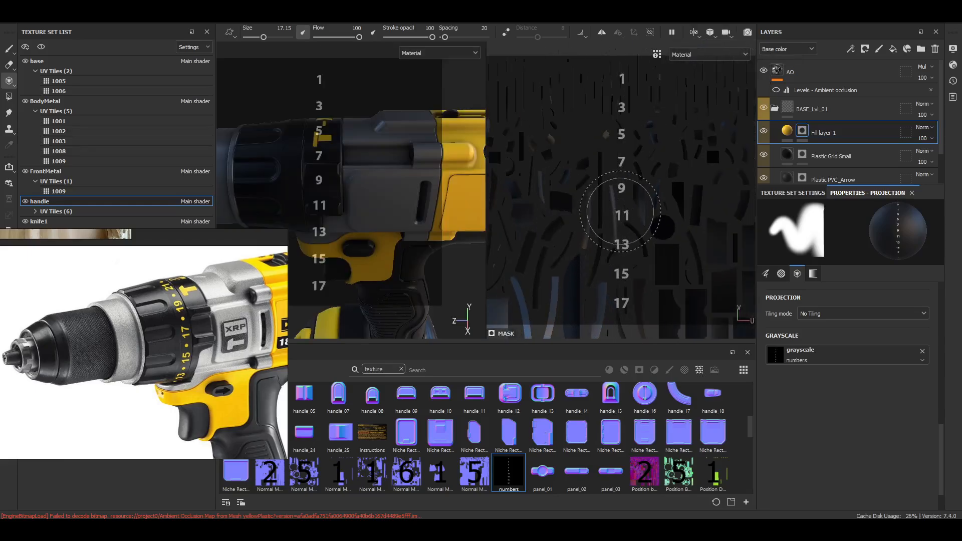
pyautogui.scroll(-6, 625, 131)
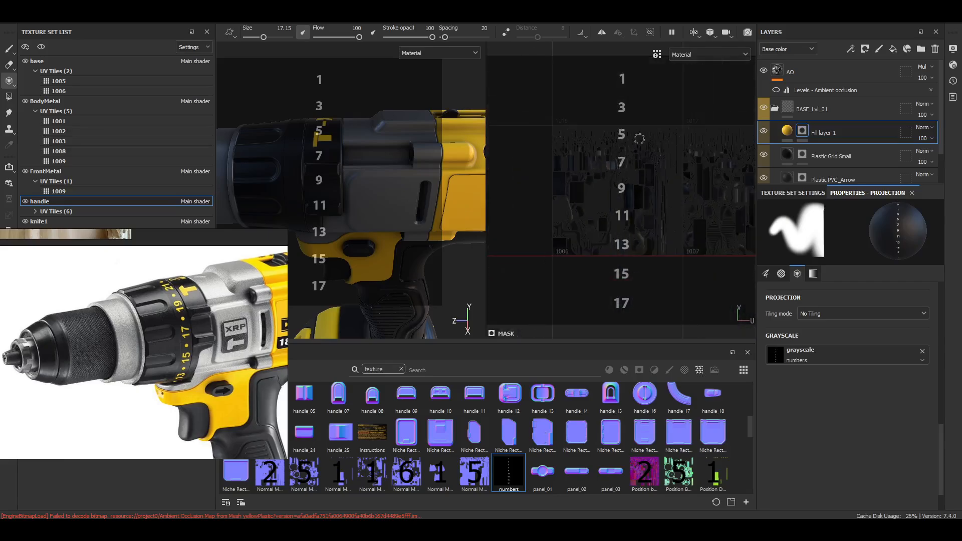
pyautogui.scroll(2, 700, 188)
pyautogui.scroll(-7, 690, 217)
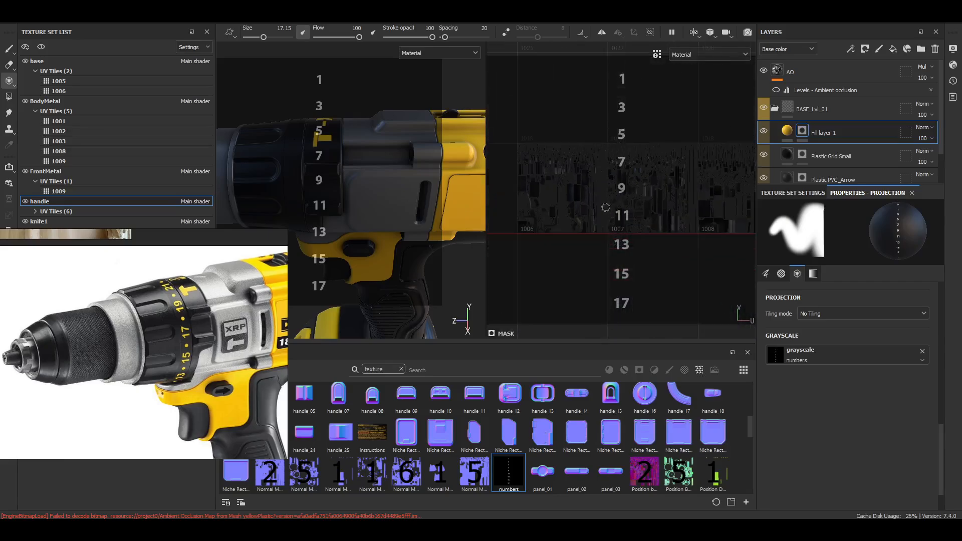
# Switch to the Paint tool and make BodyMetal the active texture set by picking the drill's collar in the 3D view
pyautogui.scroll(3, 583, 192)
pyautogui.scroll(-3, 584, 191)
pyautogui.scroll(1, 300, 152)
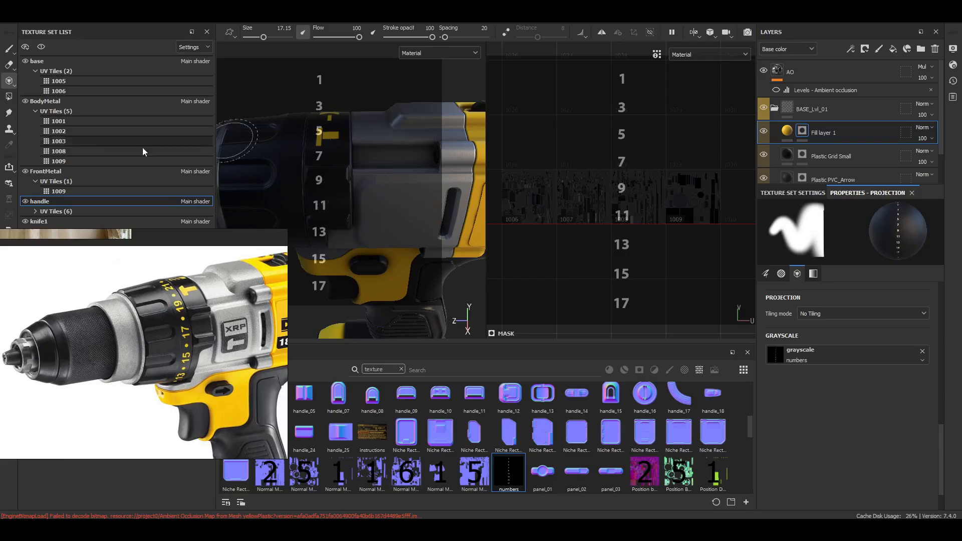
pyautogui.click(9, 48)
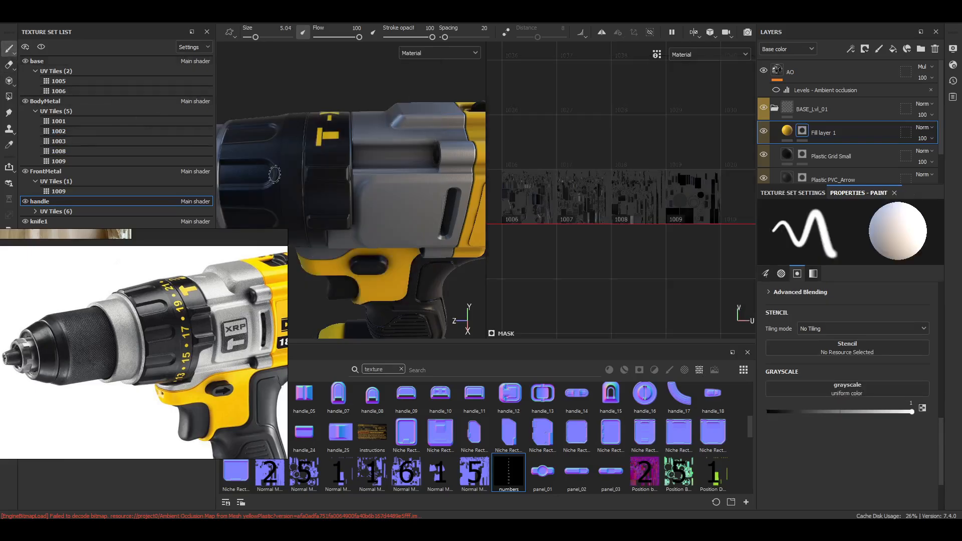
pyautogui.keyDown('ctrl'); pyautogui.keyDown('alt'); pyautogui.rightClick(291, 163); pyautogui.keyUp('alt'); pyautogui.keyUp('ctrl')
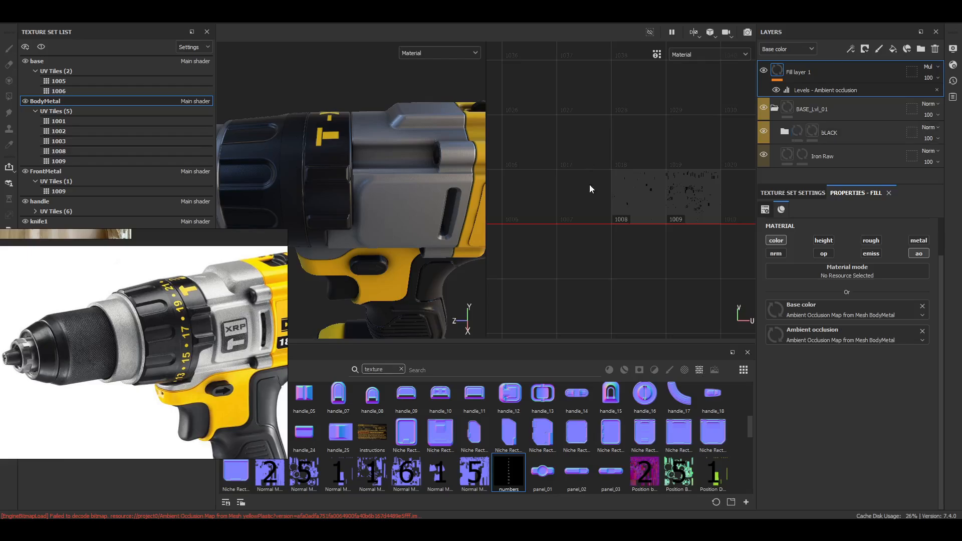
# Add a fill layer above the bLACK folder in the BodyMetal set and hide it
pyautogui.click(857, 134)
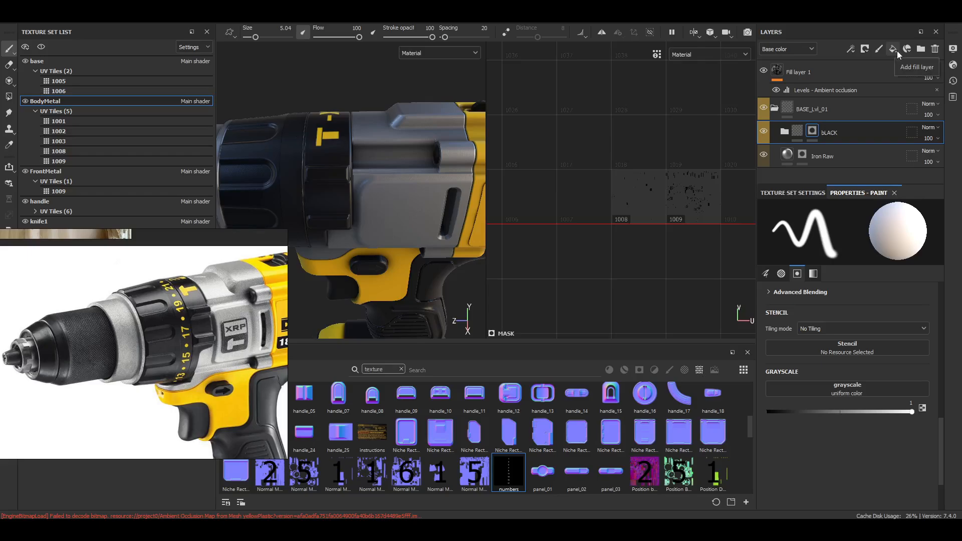
pyautogui.click(892, 50)
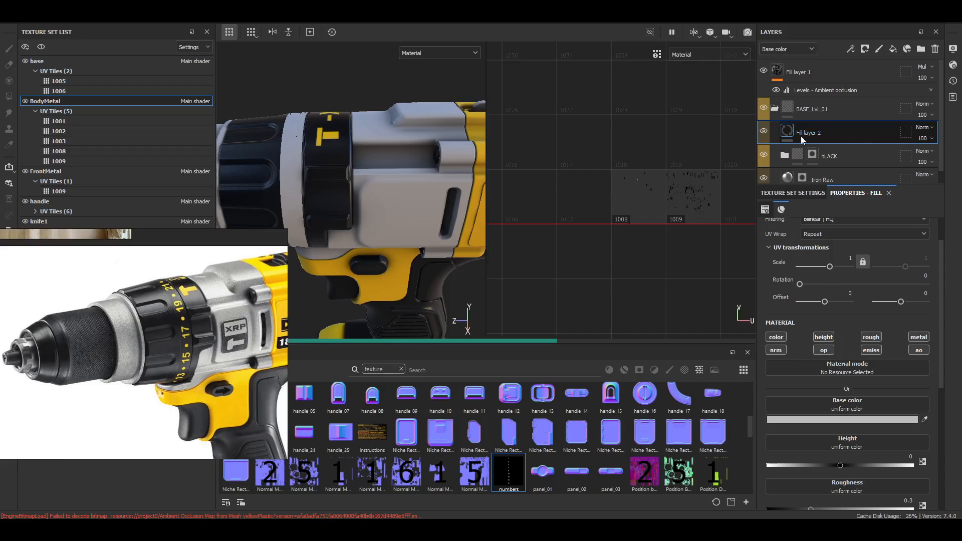
pyautogui.click(764, 132)
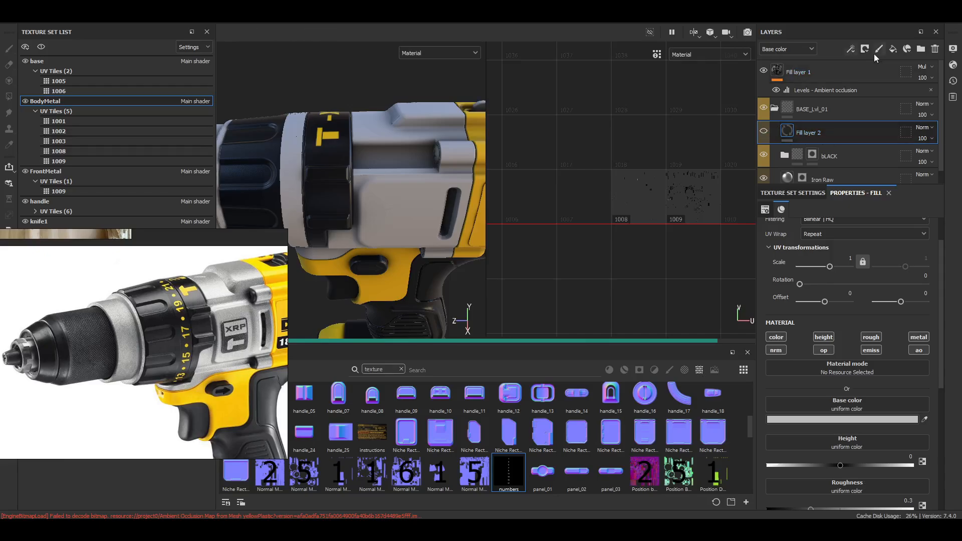
# Add a paint layer above Fill layer 2 and paint a white base-color stroke down the ring on the drill's collar
pyautogui.click(879, 50)
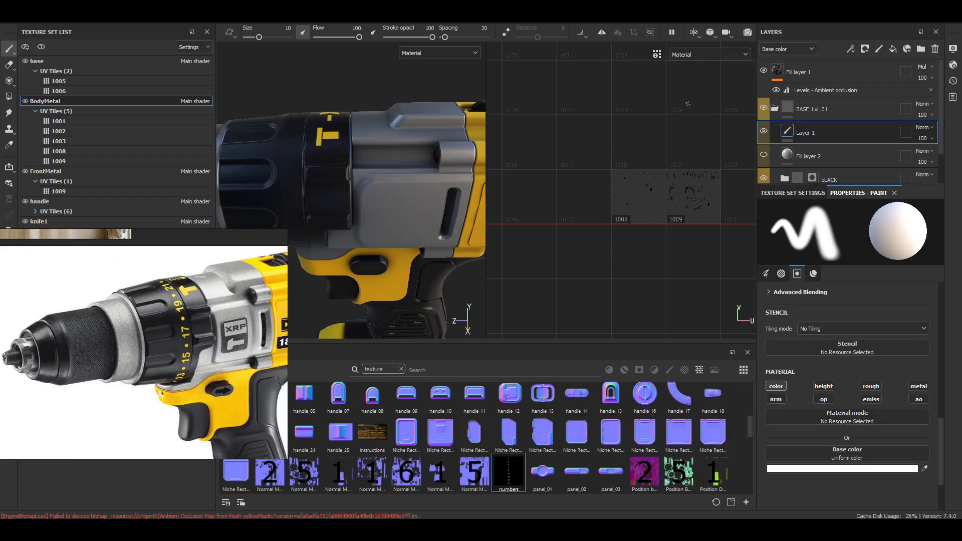
pyautogui.doubleClick(804, 133)
pyautogui.moveTo(293, 131); pyautogui.dragTo(293, 210)
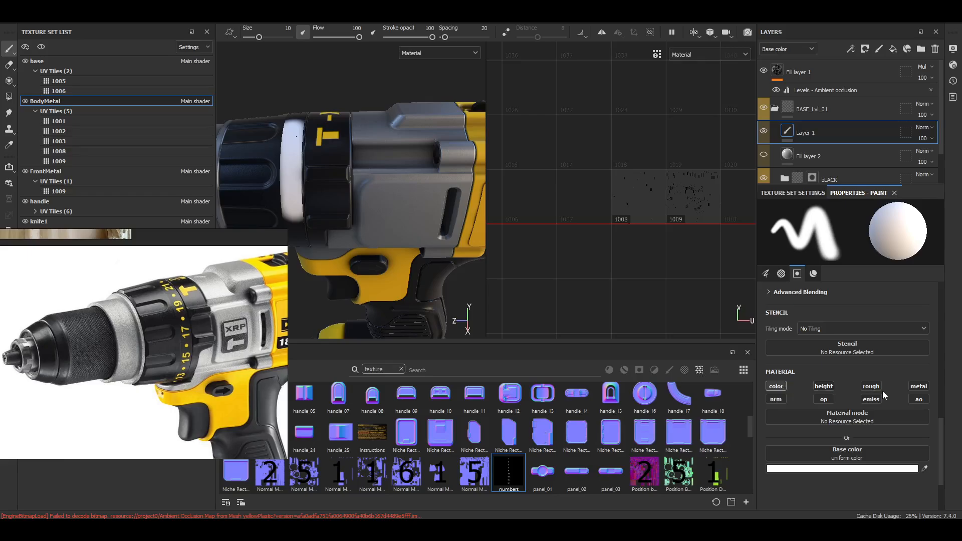
# Enable roughness on the brush, paint the upper part of the collar ring with roughness 0, and display the Roughness channel
pyautogui.click(871, 386)
pyautogui.scroll(-2, 874, 471)
pyautogui.click(865, 433)
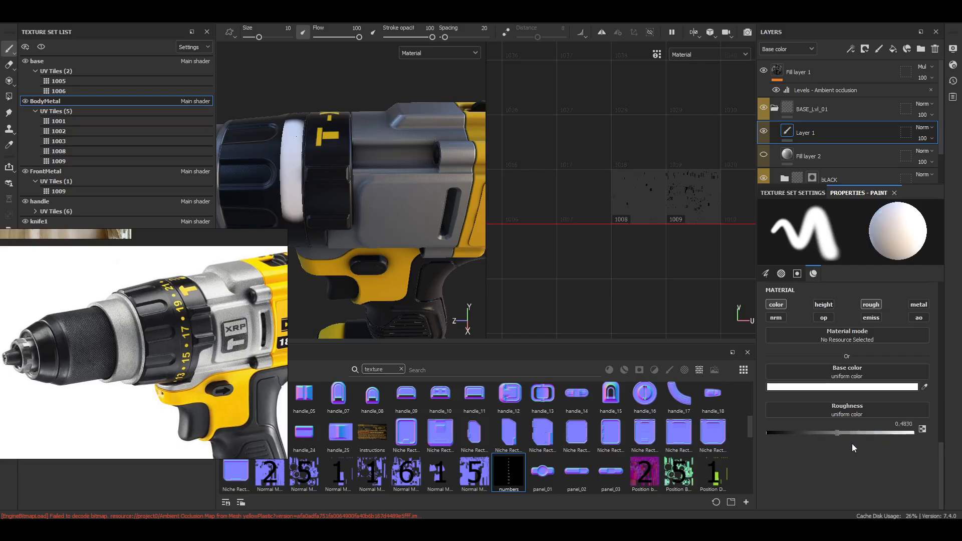
pyautogui.click(875, 433)
pyautogui.moveTo(834, 428); pyautogui.dragTo(766, 432)
pyautogui.moveTo(318, 186)
pyautogui.keyDown('shift'); pyautogui.mouseDown(button='right')
pyautogui.moveTo(270, 204)
pyautogui.moveTo(312, 231)
pyautogui.mouseUp(button='right'); pyautogui.keyUp('shift')
pyautogui.press('c')
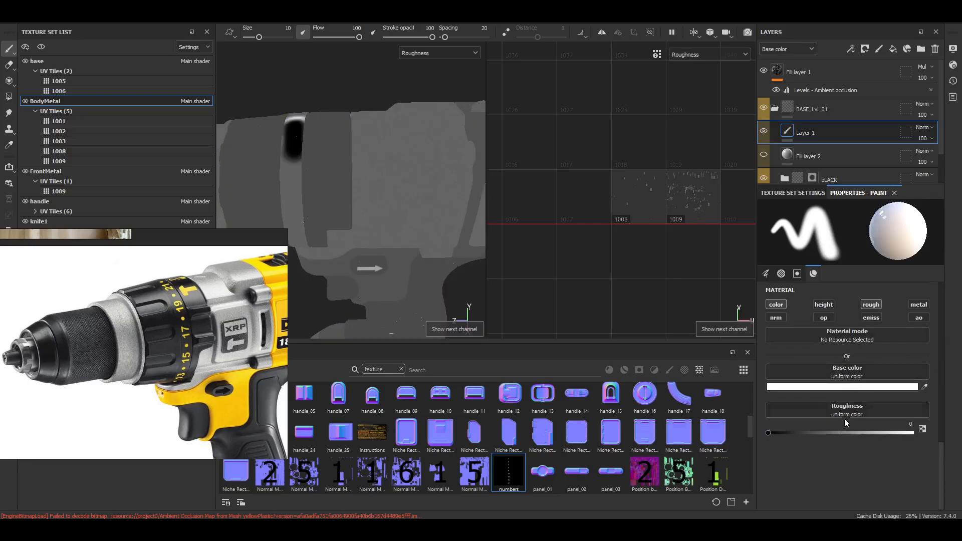
# Paint the lower part of the collar ring with roughness 1, and set the brush back to color only in the material view
pyautogui.moveTo(847, 432)
pyautogui.mouseDown()
pyautogui.moveTo(903, 435)
pyautogui.moveTo(873, 432)
pyautogui.moveTo(843, 449)
pyautogui.mouseUp()
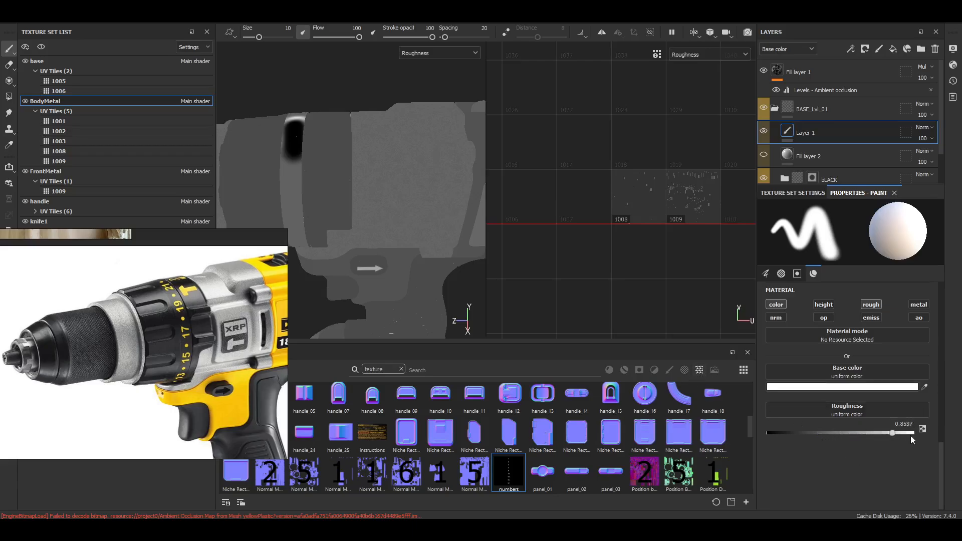
pyautogui.moveTo(910, 434); pyautogui.dragTo(913, 433)
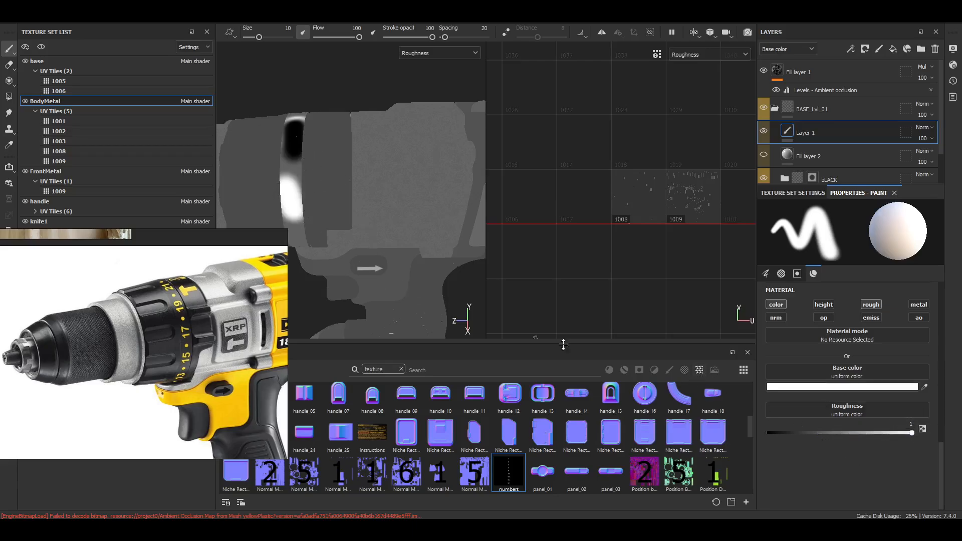
pyautogui.click(859, 432)
pyautogui.click(871, 304)
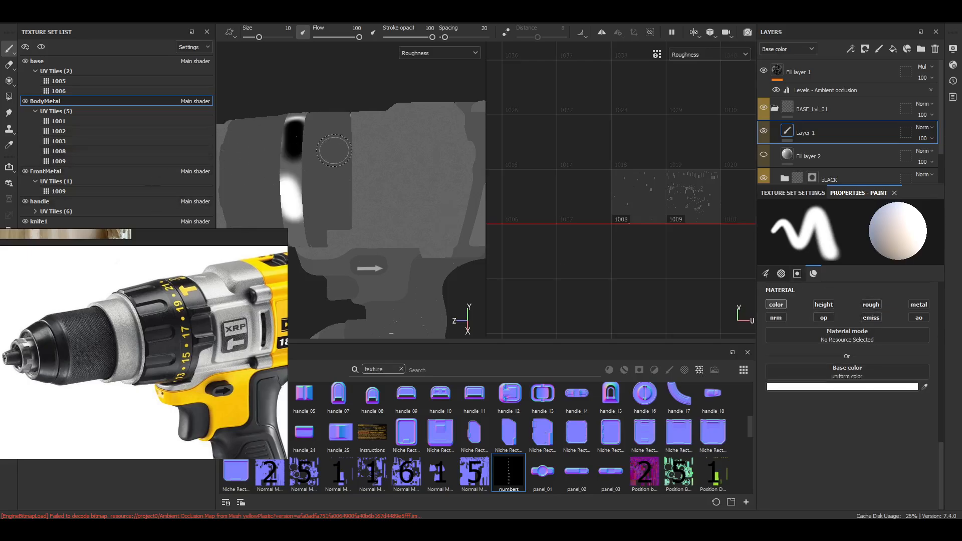
pyautogui.press('m')
# Examine the BodyMetal UV tiles in the 2D view to locate the UV island of the painted collar ring
pyautogui.scroll(3, 689, 194)
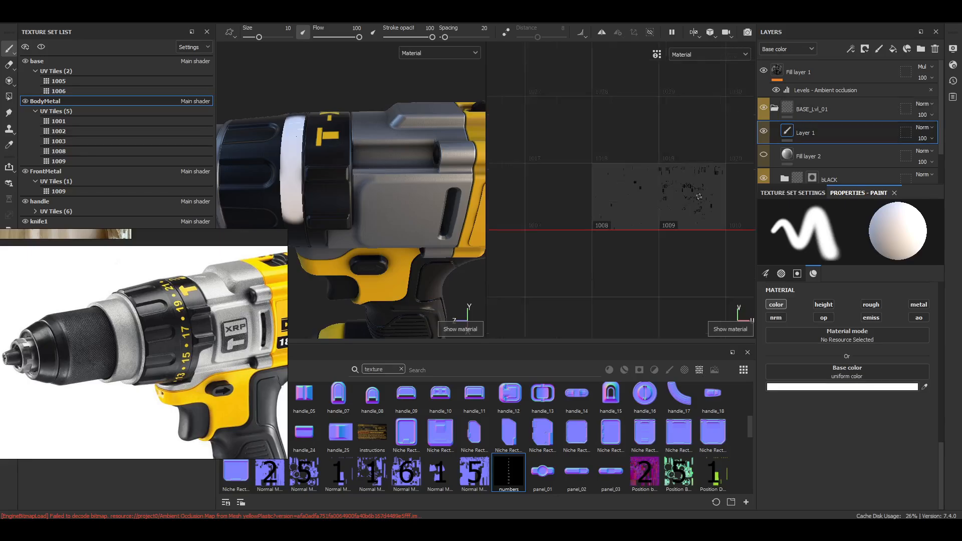
pyautogui.scroll(3, 569, 173)
pyautogui.keyDown('alt'); pyautogui.moveTo(702, 193); pyautogui.dragTo(599, 173, button='middle'); pyautogui.keyUp('alt')
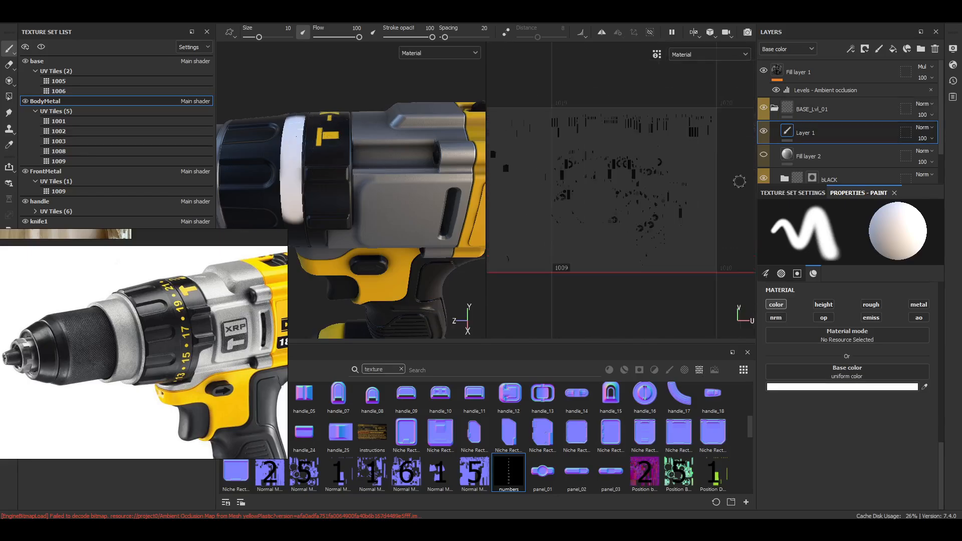
pyautogui.keyDown('alt'); pyautogui.moveTo(738, 180); pyautogui.dragTo(620, 164, button='right'); pyautogui.keyUp('alt')
pyautogui.keyDown('alt'); pyautogui.moveTo(621, 164); pyautogui.dragTo(625, 283, button='middle'); pyautogui.keyUp('alt')
pyautogui.keyDown('alt'); pyautogui.moveTo(572, 190); pyautogui.dragTo(619, 114, button='right'); pyautogui.keyUp('alt')
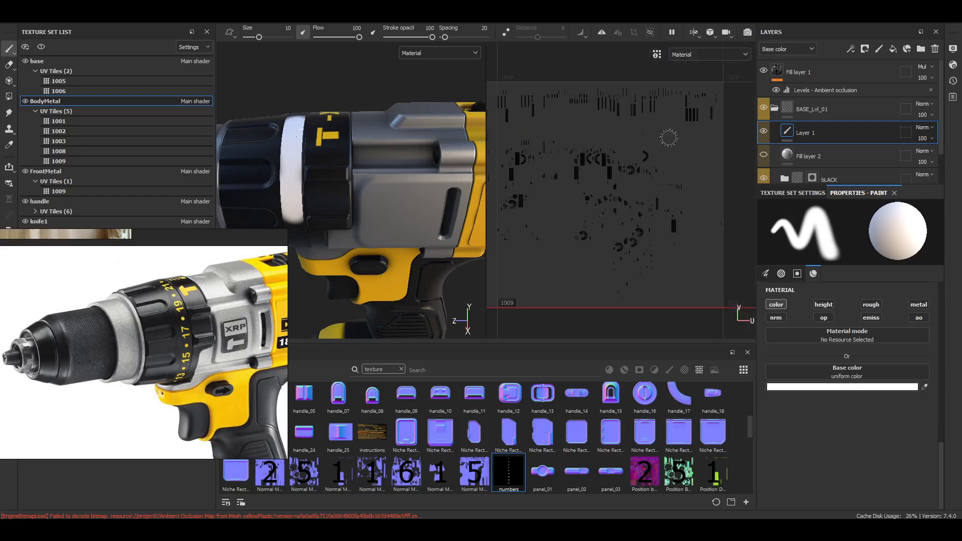
pyautogui.scroll(-5, 572, 132)
pyautogui.keyDown('alt'); pyautogui.moveTo(534, 146); pyautogui.dragTo(588, 171, button='middle'); pyautogui.keyUp('alt')
pyautogui.scroll(6, 588, 170)
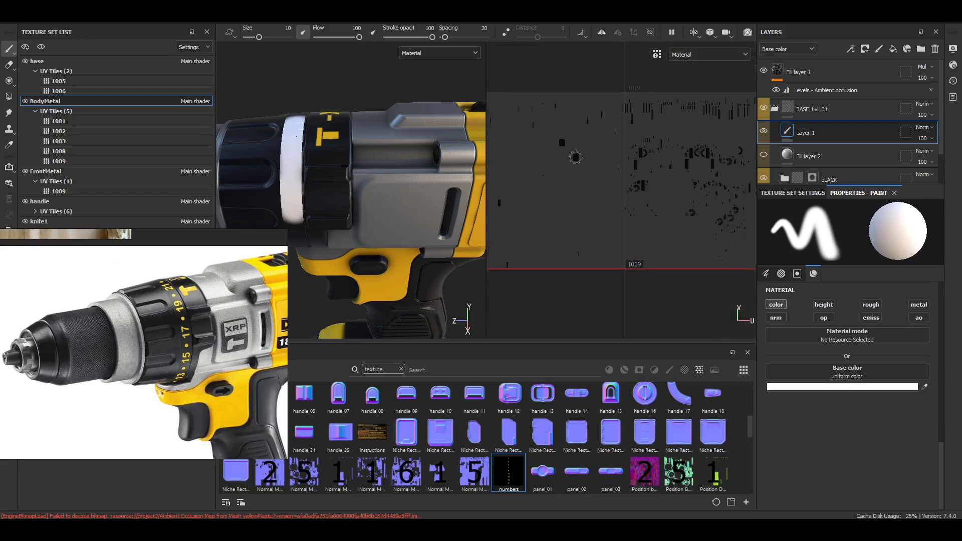
pyautogui.scroll(-6, 684, 190)
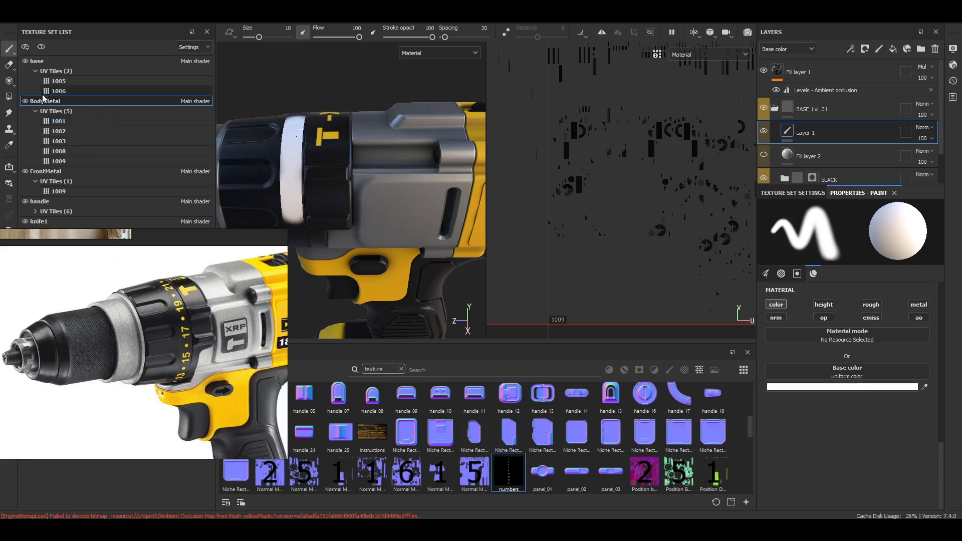
pyautogui.click(28, 101)
pyautogui.click(28, 101)
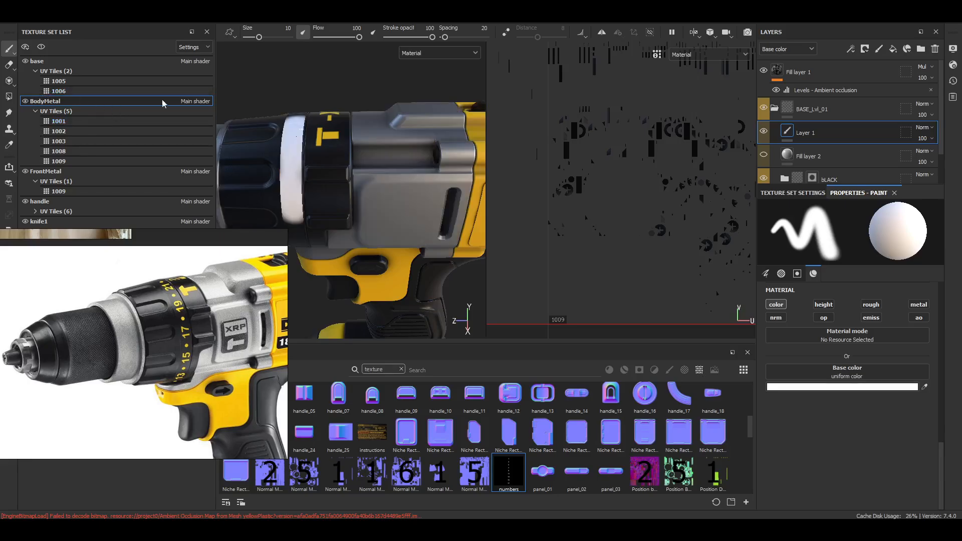
pyautogui.scroll(5, 735, 207)
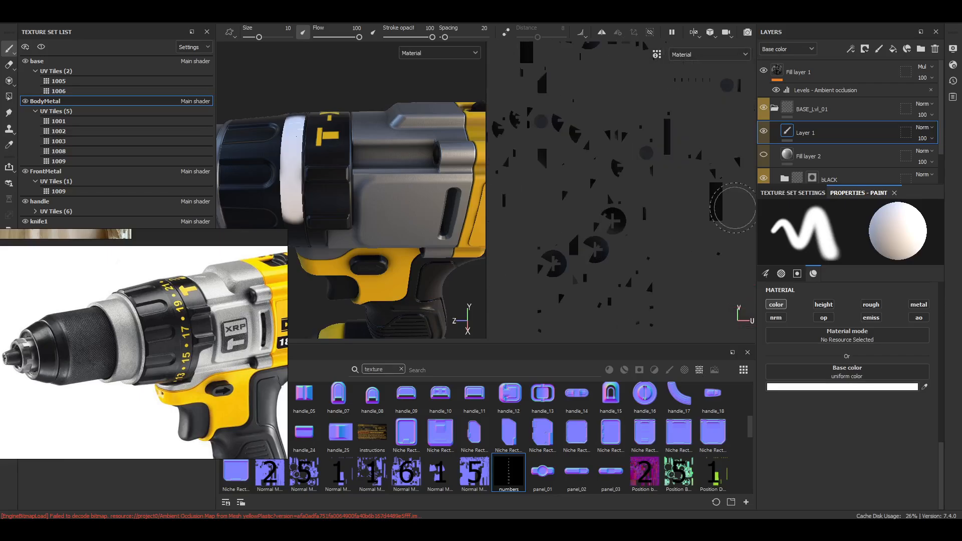
pyautogui.scroll(-5, 592, 245)
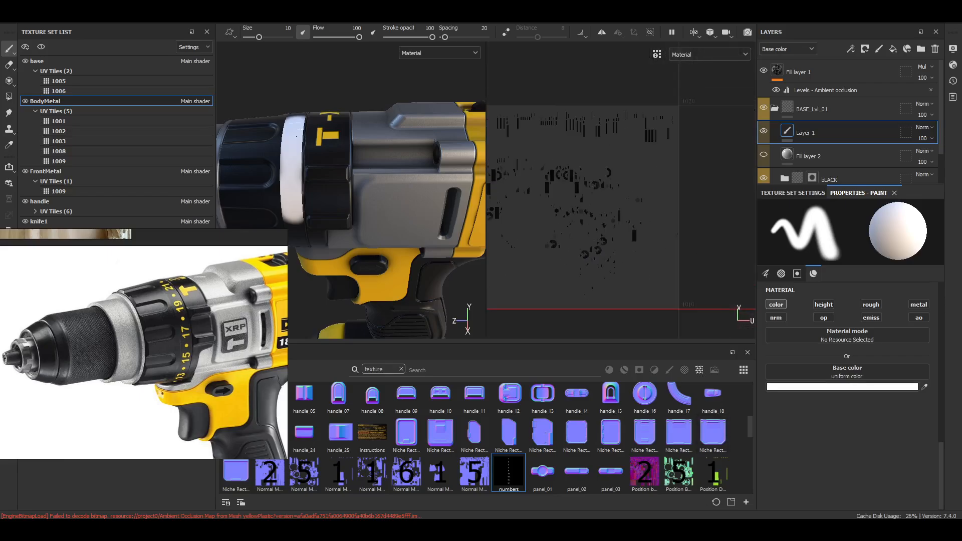
pyautogui.press('f')
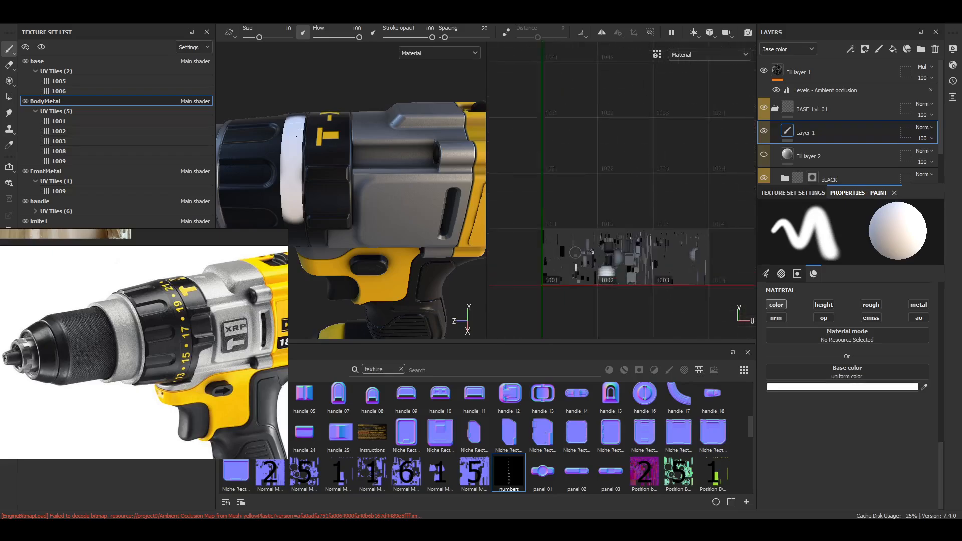
pyautogui.scroll(10, 575, 253)
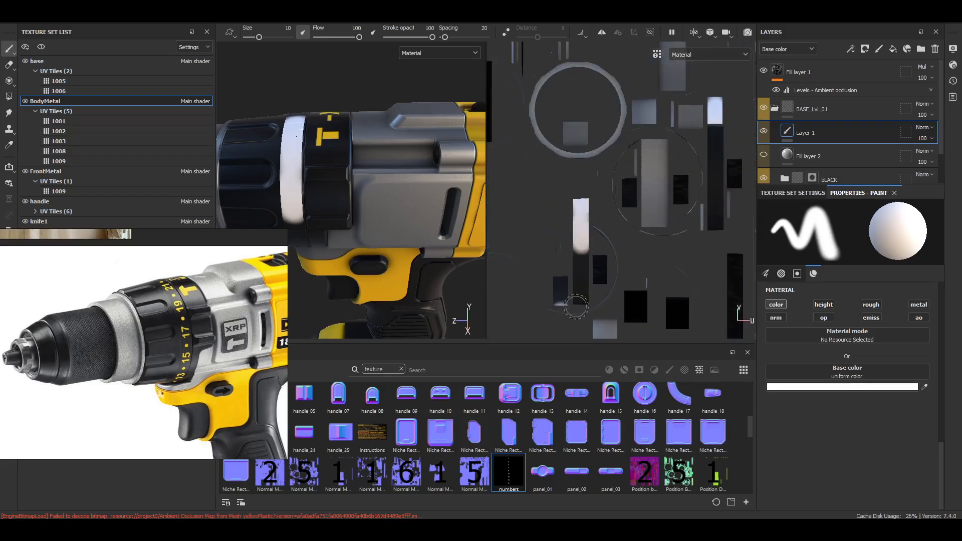
pyautogui.scroll(-5, 624, 214)
pyautogui.scroll(-6, 584, 242)
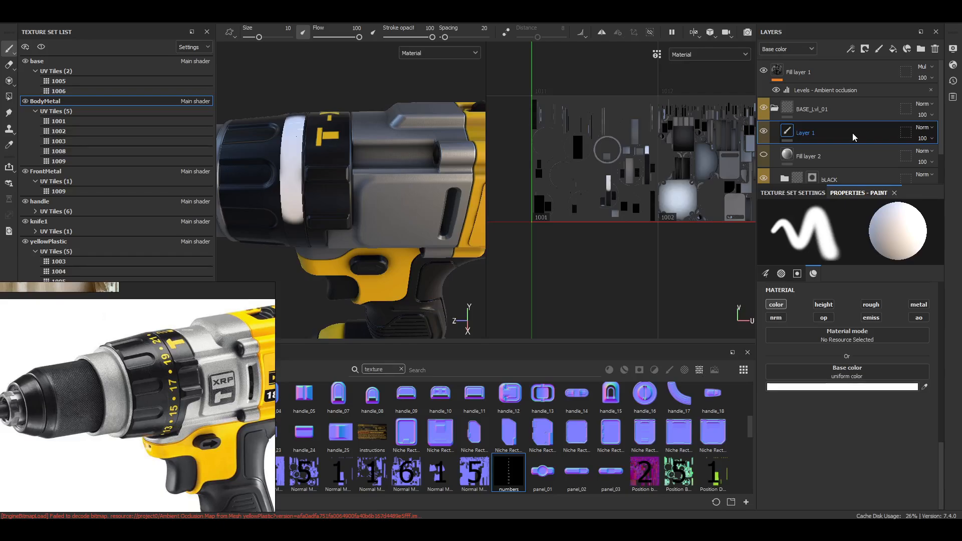
# Extend the white base-color paint around the rest of the collar ring while checking it in both the 3D and 2D views
pyautogui.moveTo(363, 127)
pyautogui.keyDown('alt'); pyautogui.mouseDown()
pyautogui.moveTo(346, 128)
pyautogui.moveTo(368, 139)
pyautogui.moveTo(413, 213)
pyautogui.moveTo(411, 150)
pyautogui.moveTo(446, 243)
pyautogui.moveTo(397, 170)
pyautogui.mouseUp(); pyautogui.keyUp('alt')
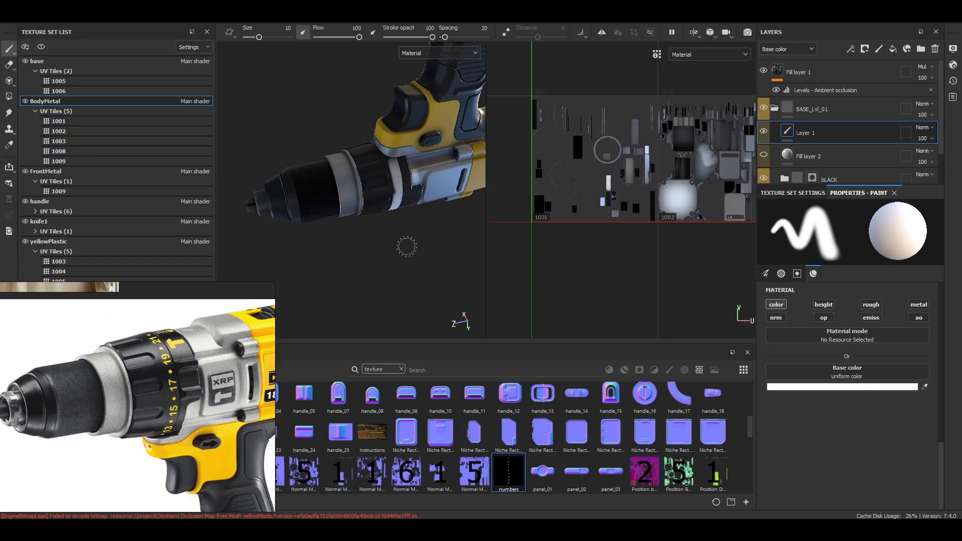
pyautogui.keyDown('alt'); pyautogui.moveTo(407, 246); pyautogui.dragTo(384, 162); pyautogui.keyUp('alt')
pyautogui.keyDown('alt'); pyautogui.moveTo(437, 201); pyautogui.dragTo(455, 232); pyautogui.keyUp('alt')
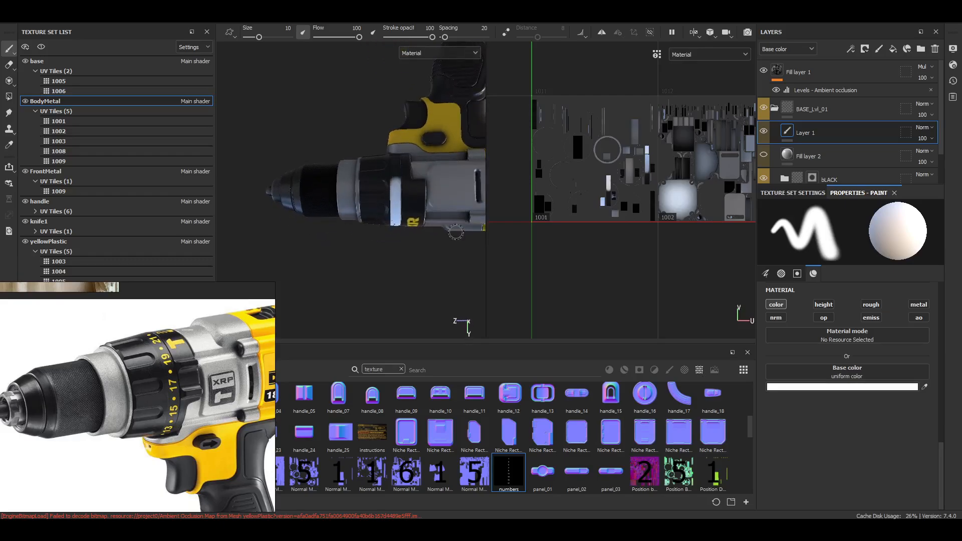
pyautogui.keyDown('alt'); pyautogui.moveTo(431, 198); pyautogui.dragTo(404, 159); pyautogui.keyUp('alt')
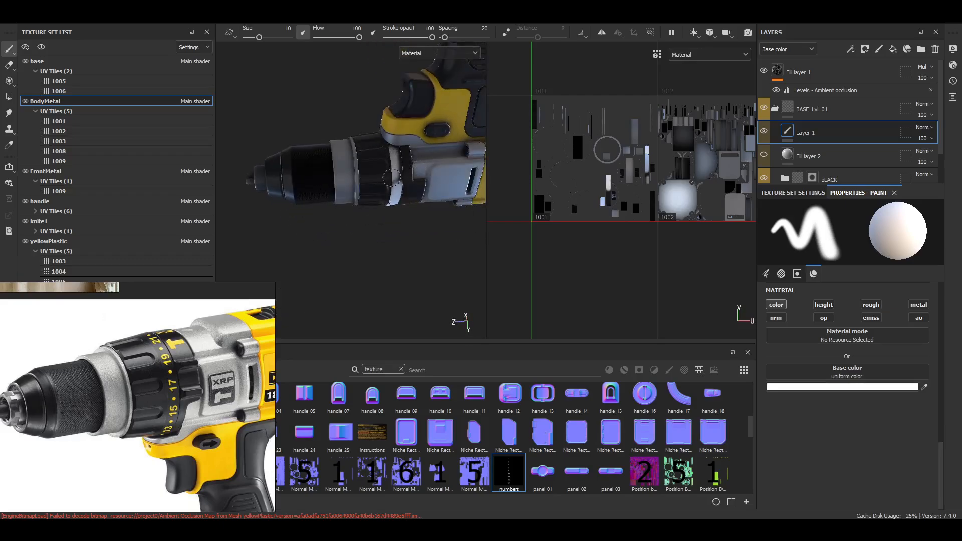
pyautogui.scroll(5, 689, 176)
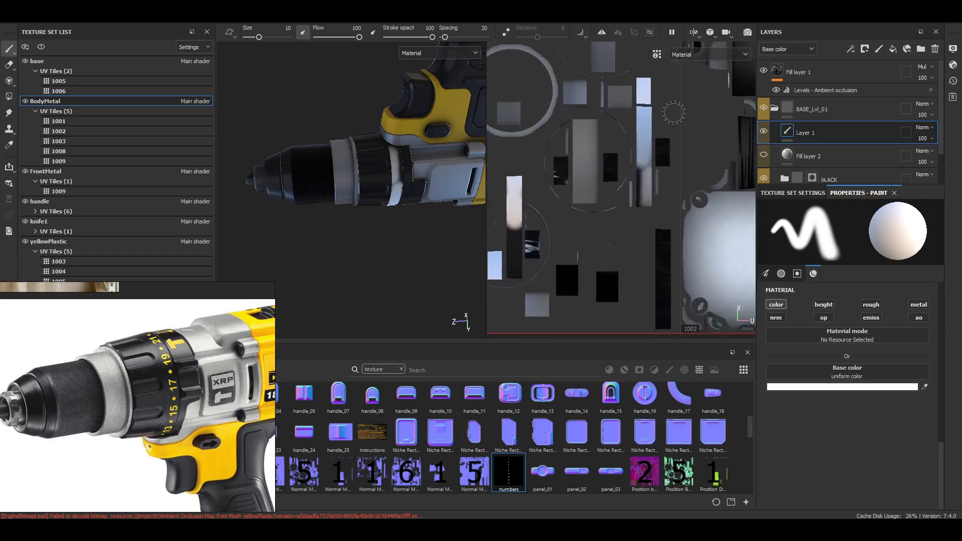
pyautogui.scroll(-2, 666, 193)
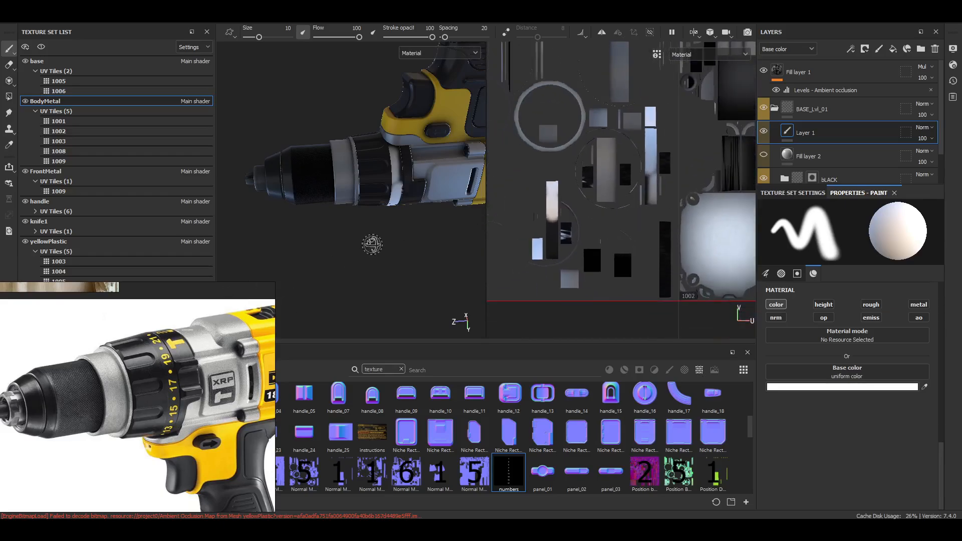
pyautogui.keyDown('alt'); pyautogui.moveTo(372, 245); pyautogui.dragTo(401, 89); pyautogui.keyUp('alt')
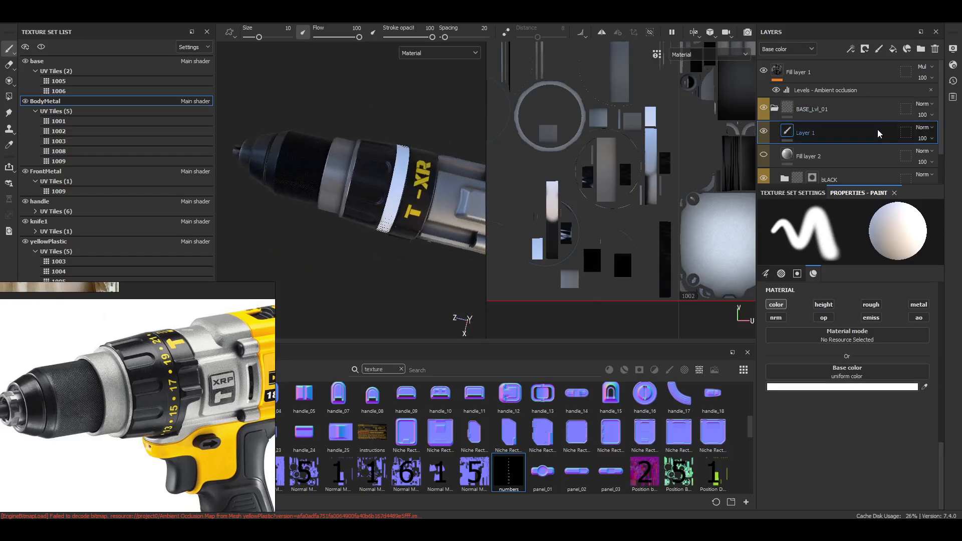
# Delete the paint layer Layer 1, and make Fill layer 2 visible with a black mask
pyautogui.press('Delete')
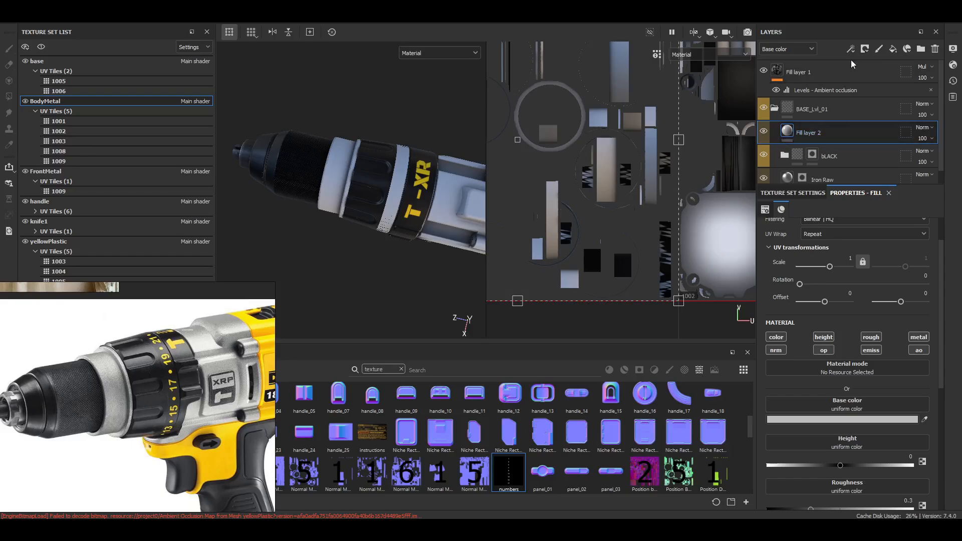
pyautogui.click(865, 49)
pyautogui.click(880, 74)
# Add a paint effect to the black mask of Fill layer 2 and return to editing that mask
pyautogui.click(851, 49)
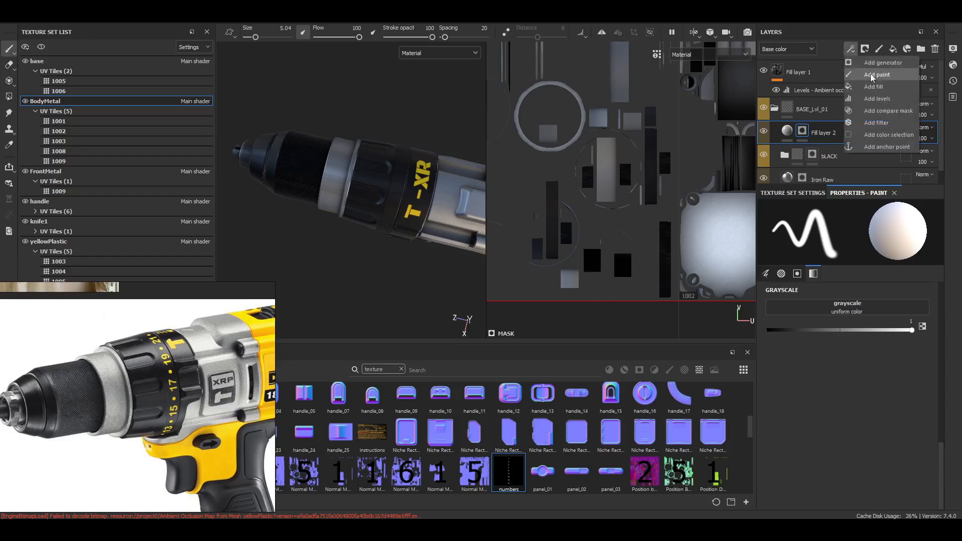
pyautogui.click(829, 135)
pyautogui.keyDown('alt'); pyautogui.moveTo(339, 225); pyautogui.dragTo(356, 149); pyautogui.keyUp('alt')
pyautogui.keyDown('alt'); pyautogui.moveTo(380, 165); pyautogui.dragTo(330, 175, button='middle'); pyautogui.keyUp('alt')
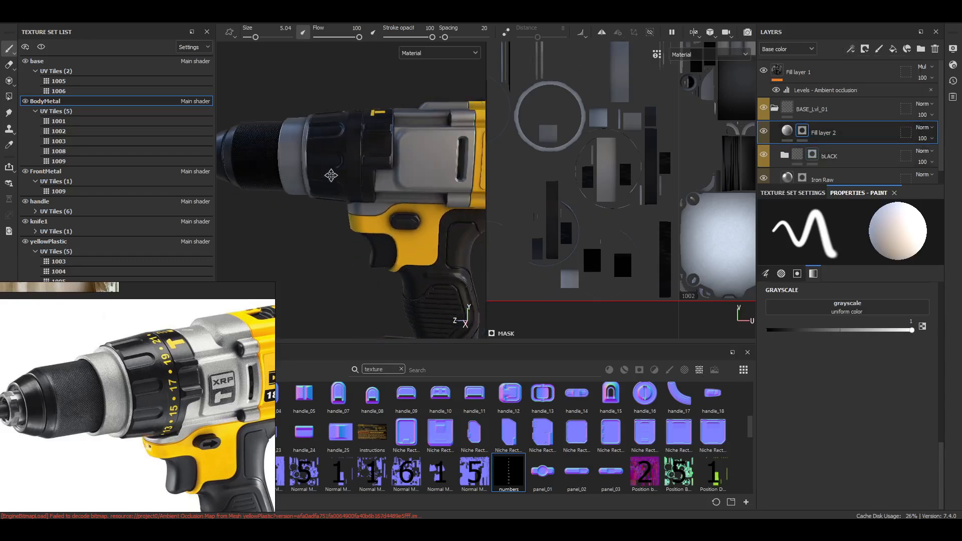
pyautogui.rightClick(803, 131)
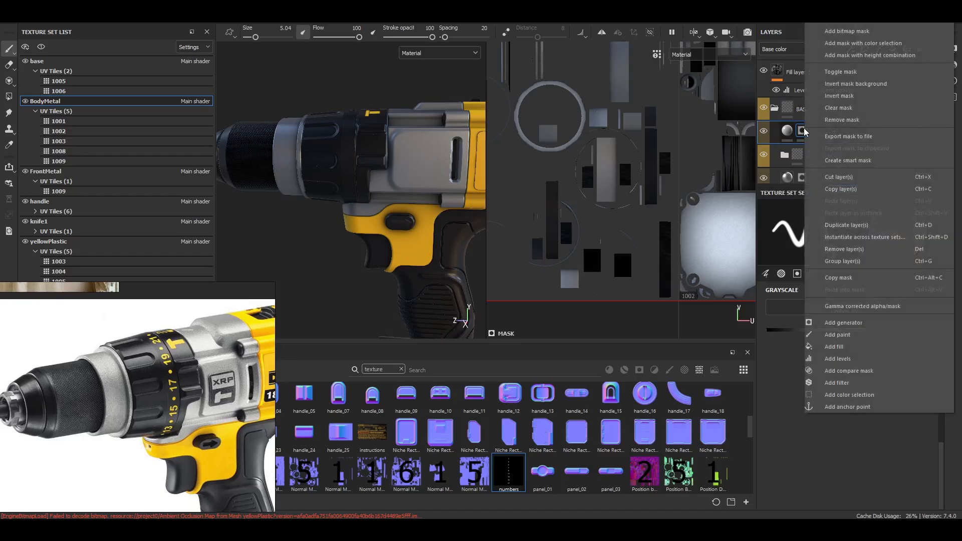
pyautogui.click(803, 133)
pyautogui.click(851, 49)
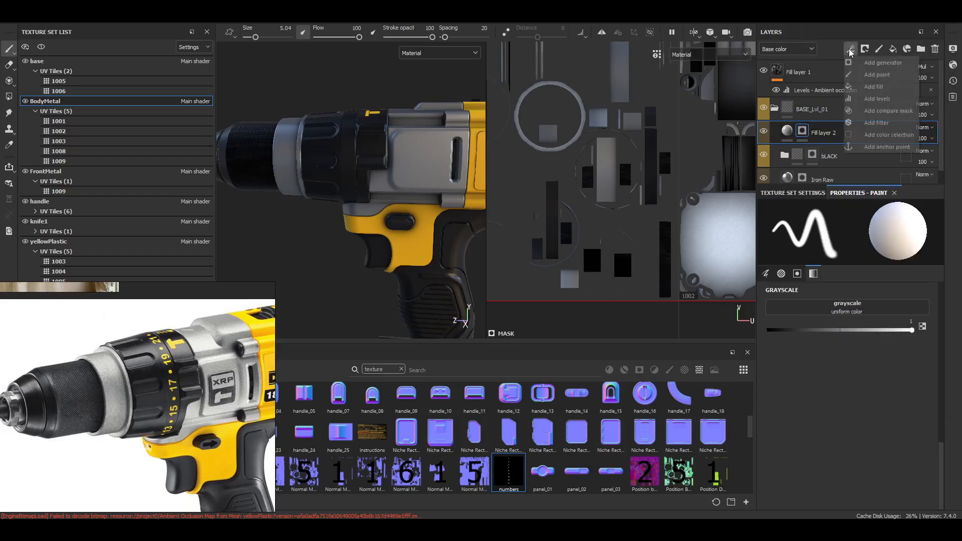
pyautogui.rightClick(804, 132)
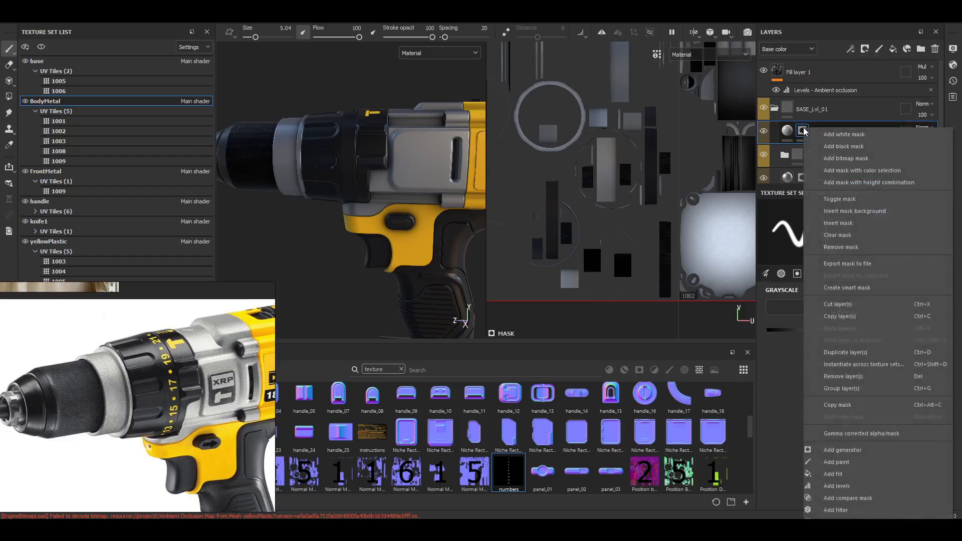
pyautogui.click(835, 462)
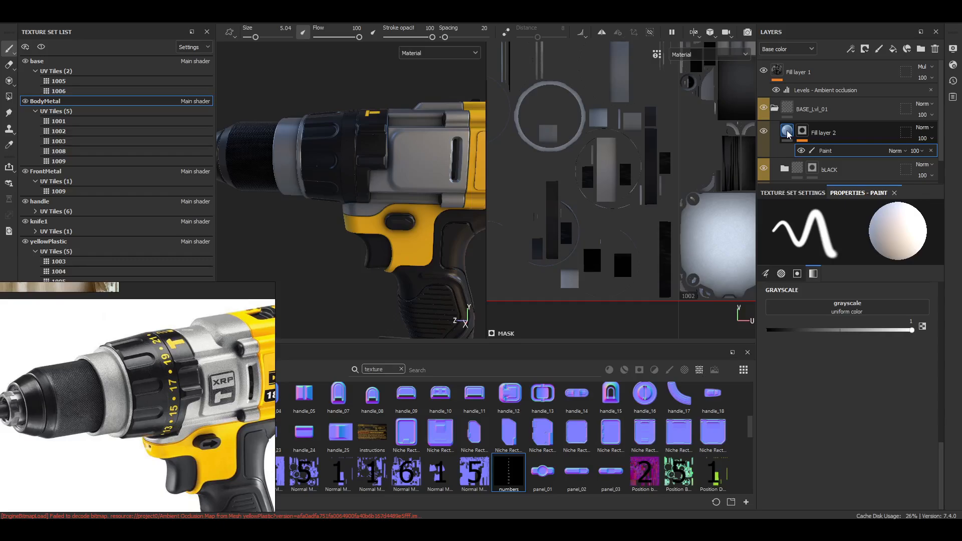
pyautogui.click(788, 133)
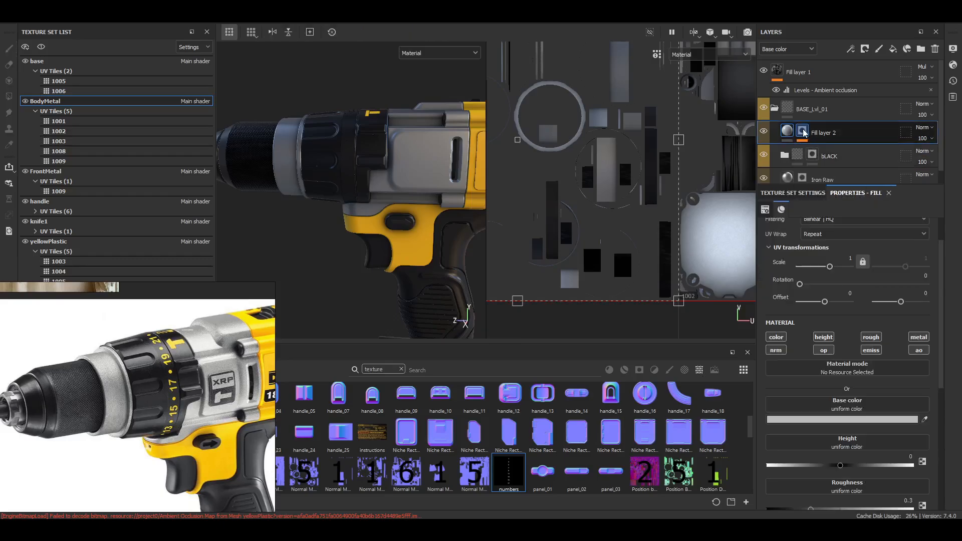
pyautogui.click(803, 131)
pyautogui.click(840, 151)
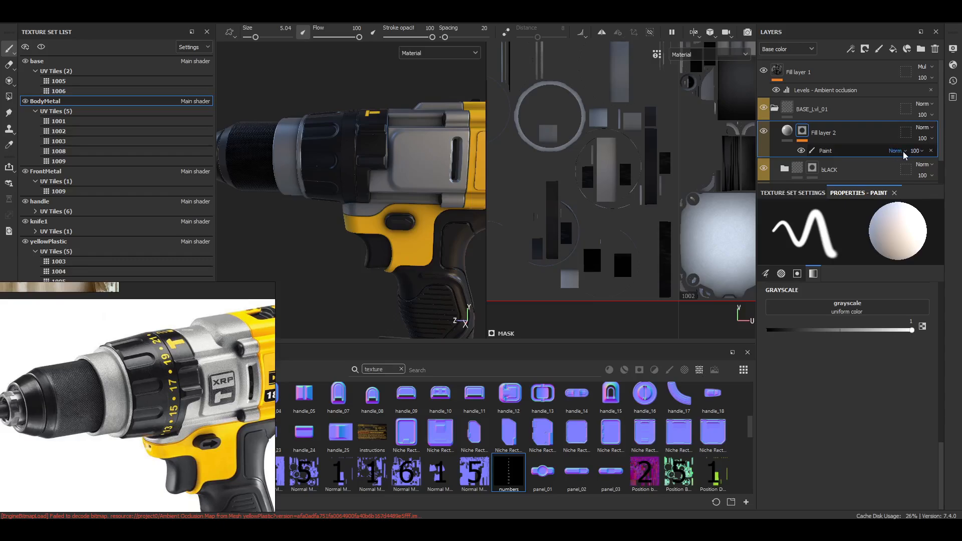
# Activate the Projection tool with the numbers texture and align its stencil over the tall dark strip island in the 2D view
pyautogui.scroll(3, 265, 118)
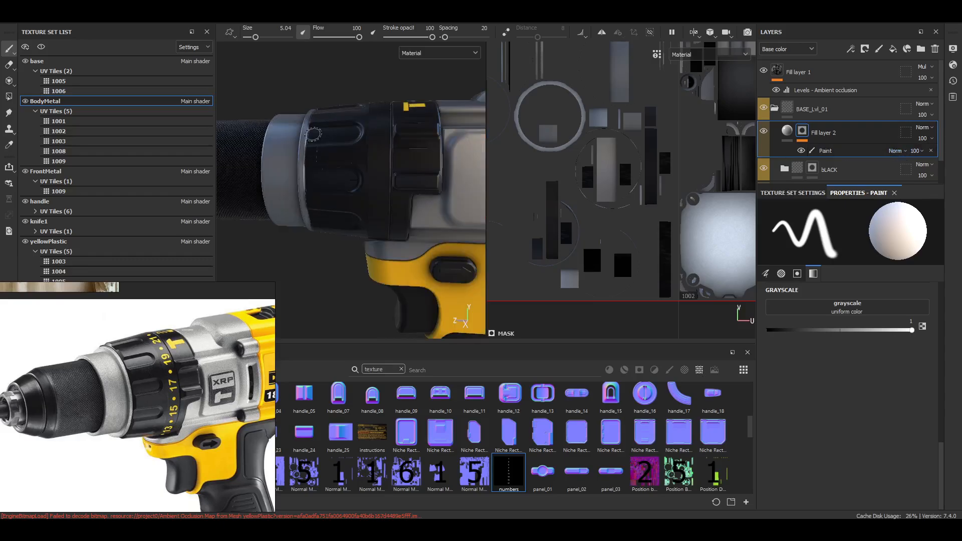
pyautogui.click(8, 81)
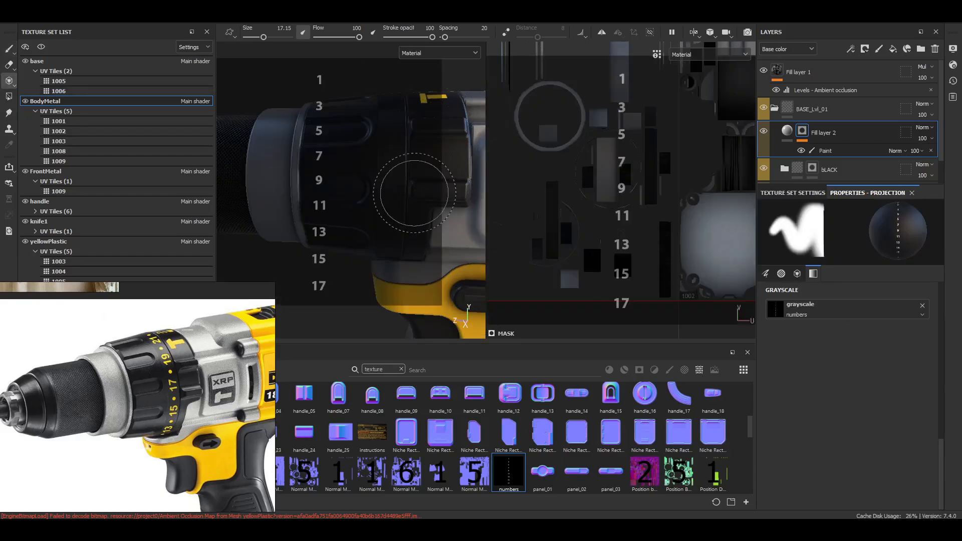
pyautogui.moveTo(615, 207); pyautogui.dragTo(636, 234, button='middle')
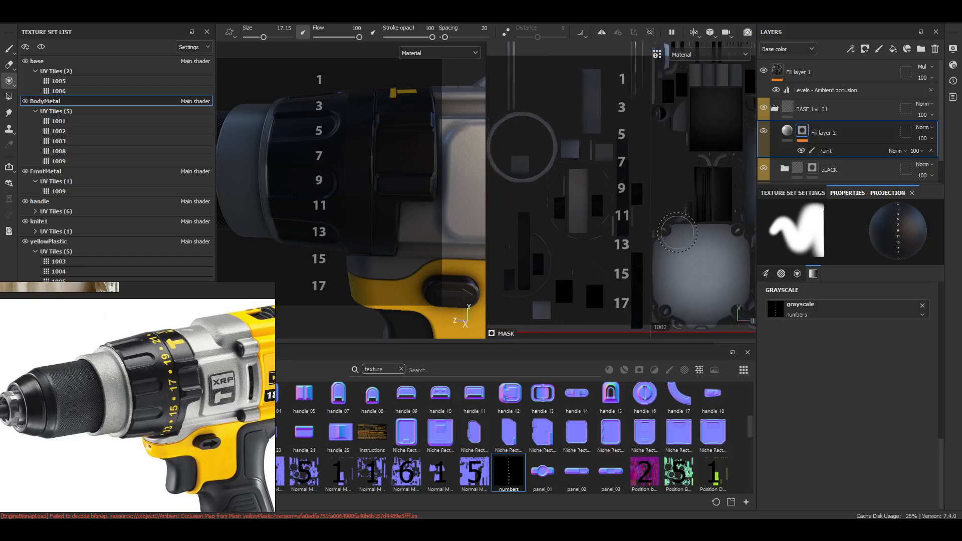
pyautogui.moveTo(651, 232); pyautogui.dragTo(532, 211, button='right')
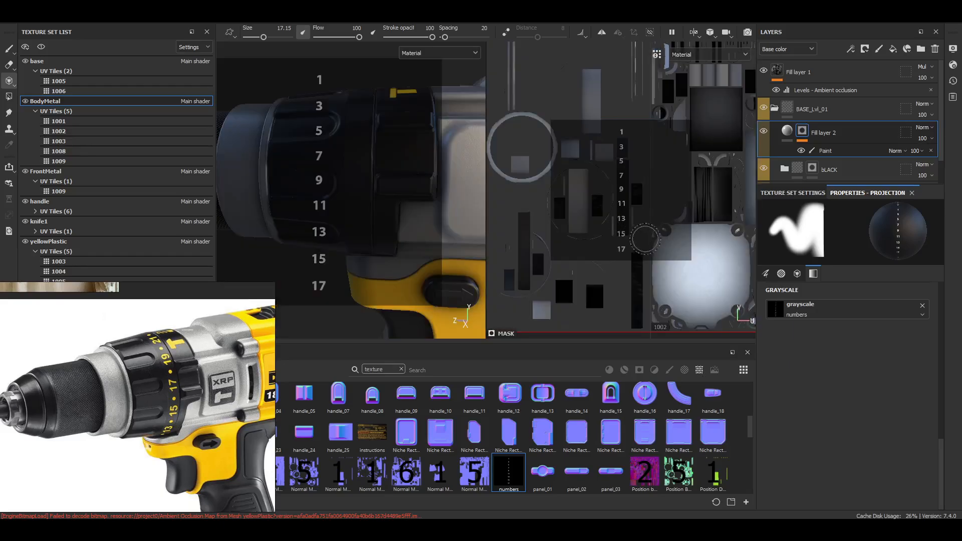
pyautogui.moveTo(655, 254)
pyautogui.mouseDown(button='middle')
pyautogui.moveTo(657, 269)
pyautogui.moveTo(640, 247)
pyautogui.mouseUp(button='middle')
pyautogui.scroll(2, 655, 189)
pyautogui.scroll(2, 671, 206)
pyautogui.press('s')
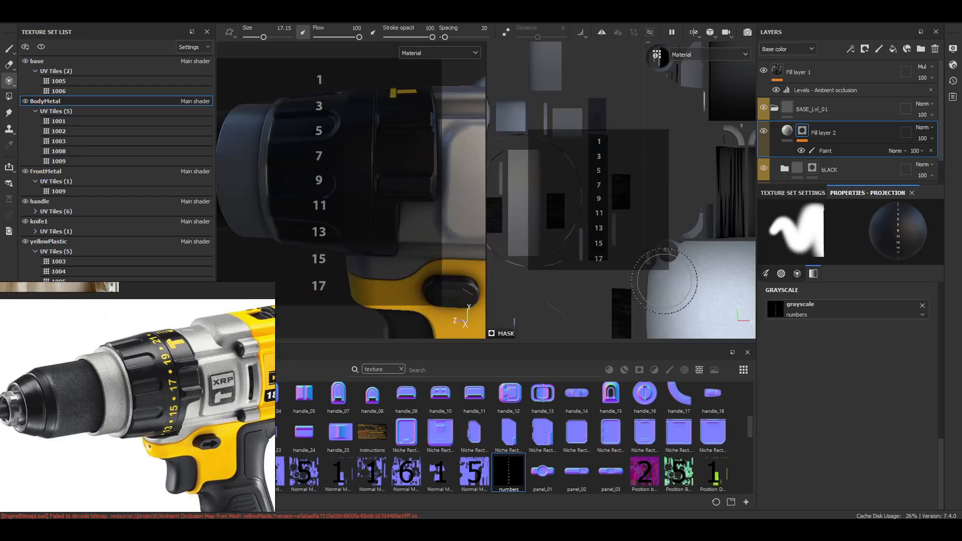
# Project the numbers onto the tall dark strip island through the Paint effect in Fill layer 2's mask
pyautogui.click(842, 151)
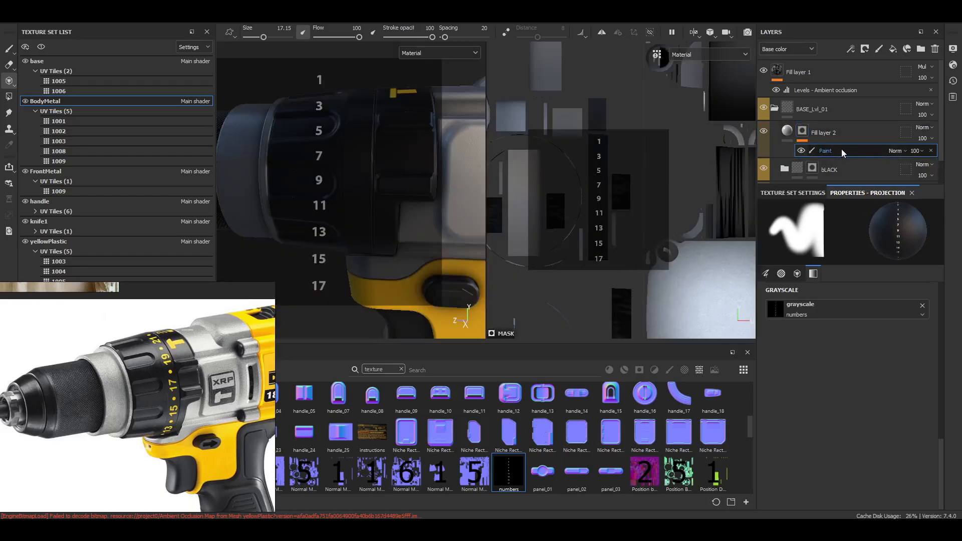
pyautogui.click(803, 131)
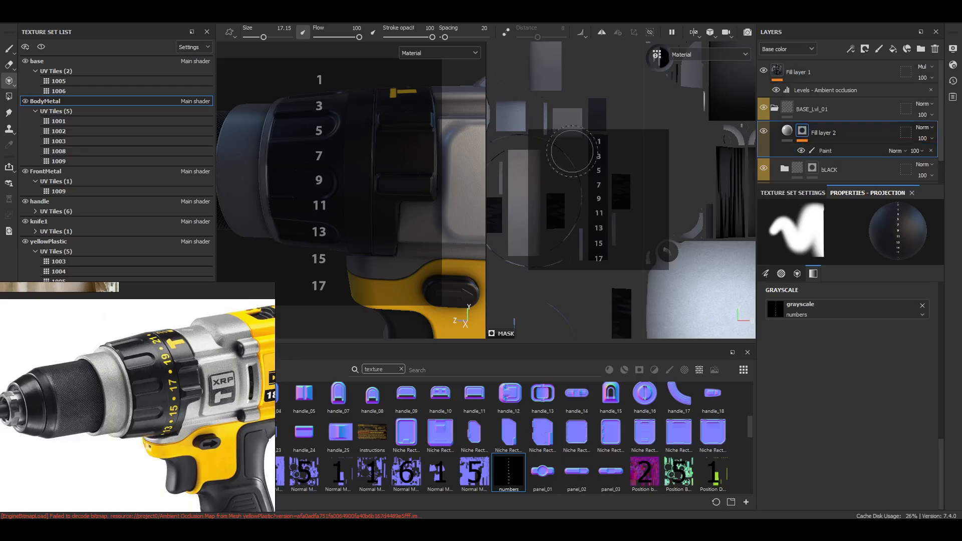
pyautogui.click(826, 151)
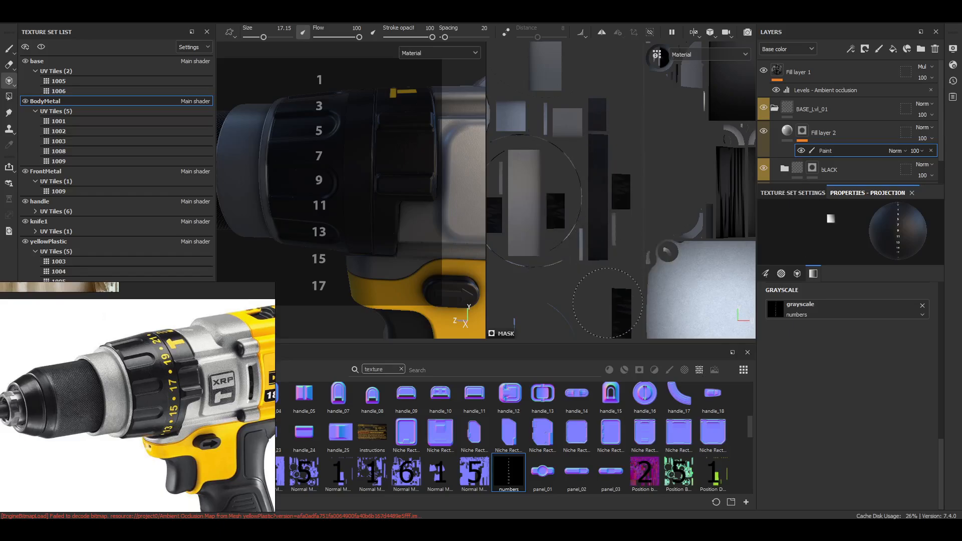
pyautogui.moveTo(608, 304); pyautogui.dragTo(589, 193)
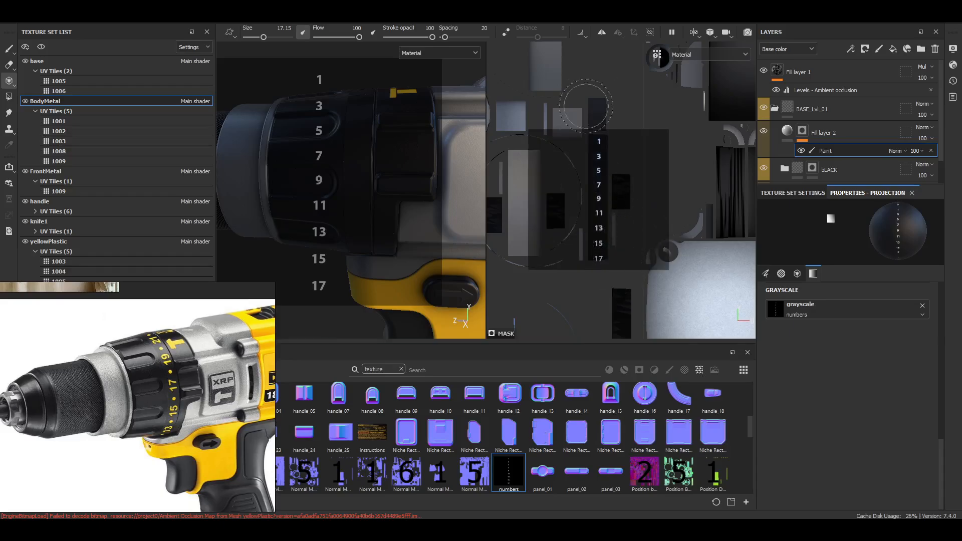
# Check where the projected numbers fall on the drill's collar in both views, and undo that projection
pyautogui.keyDown('alt'); pyautogui.moveTo(262, 129); pyautogui.dragTo(574, 132); pyautogui.keyUp('alt')
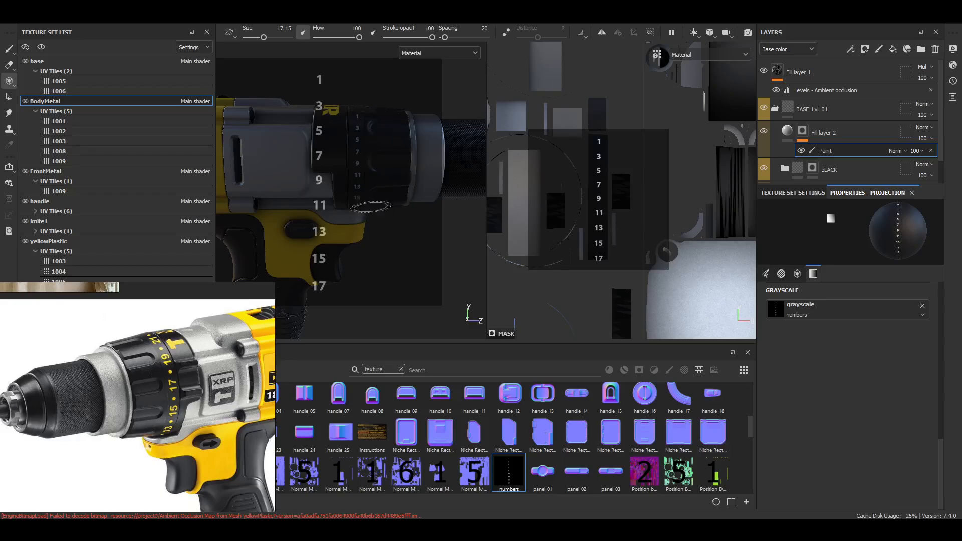
pyautogui.moveTo(368, 206)
pyautogui.keyDown('alt'); pyautogui.mouseDown(button='middle')
pyautogui.moveTo(352, 166)
pyautogui.moveTo(367, 115)
pyautogui.moveTo(365, 214)
pyautogui.moveTo(356, 184)
pyautogui.mouseUp(button='middle'); pyautogui.keyUp('alt')
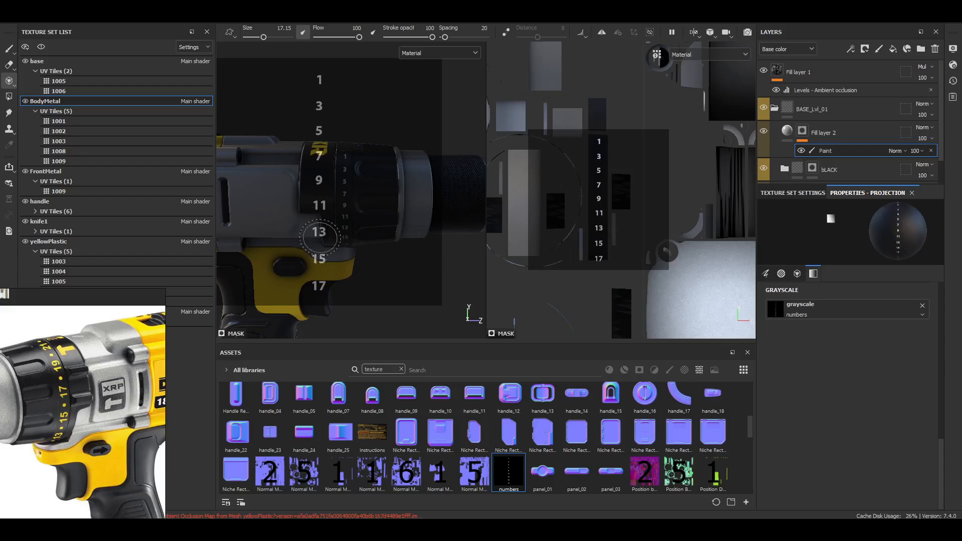
pyautogui.keyDown('alt'); pyautogui.moveTo(338, 131); pyautogui.dragTo(454, 169); pyautogui.keyUp('alt')
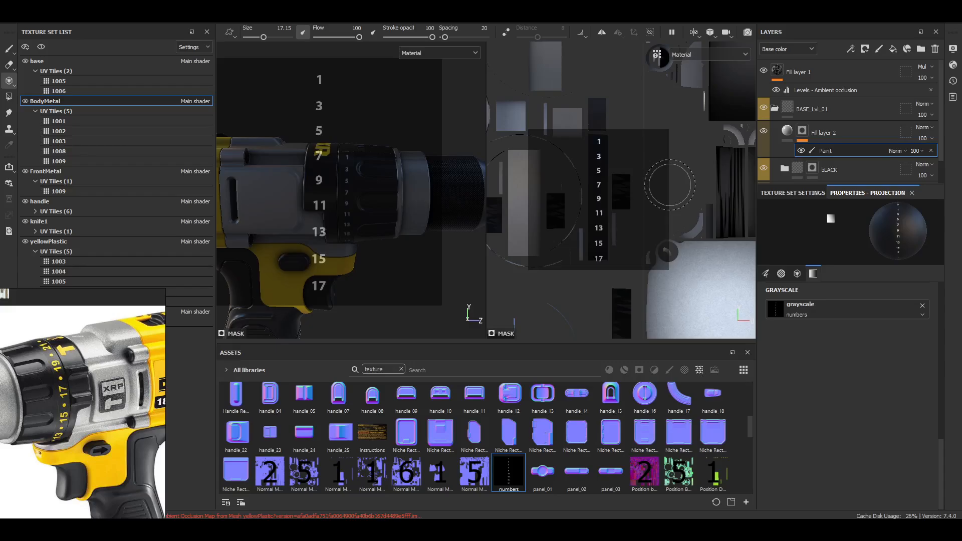
pyautogui.scroll(-4, 631, 179)
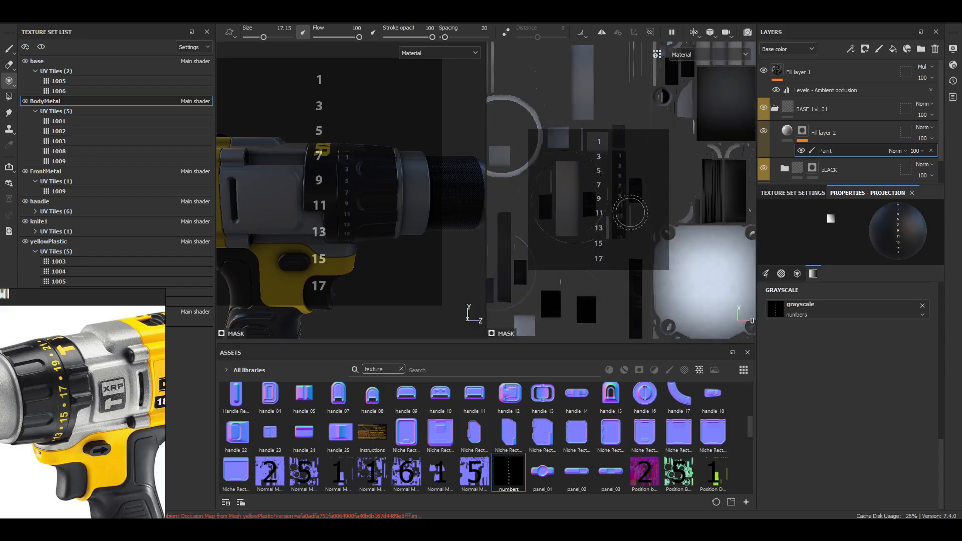
pyautogui.scroll(-2, 633, 199)
pyautogui.scroll(1, 646, 213)
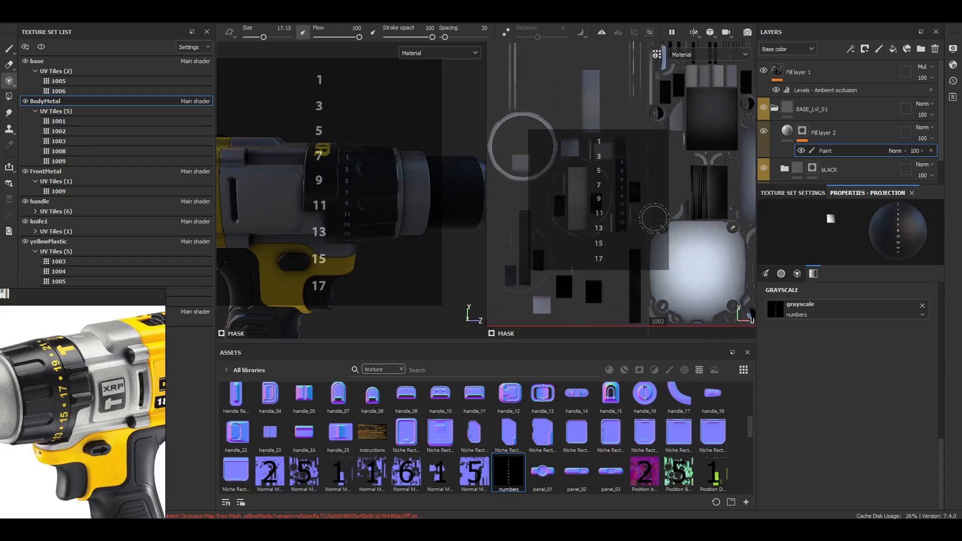
pyautogui.hotkey('ctrl', 'z')
# Scale and position the numbers stencil over the narrow dark strip between the two small dark rectangles in the lower UV area
pyautogui.scroll(-1, 655, 219)
pyautogui.scroll(2, 650, 214)
pyautogui.scroll(-2, 646, 211)
pyautogui.keyDown('alt'); pyautogui.moveTo(602, 211); pyautogui.dragTo(655, 136, button='middle'); pyautogui.keyUp('alt')
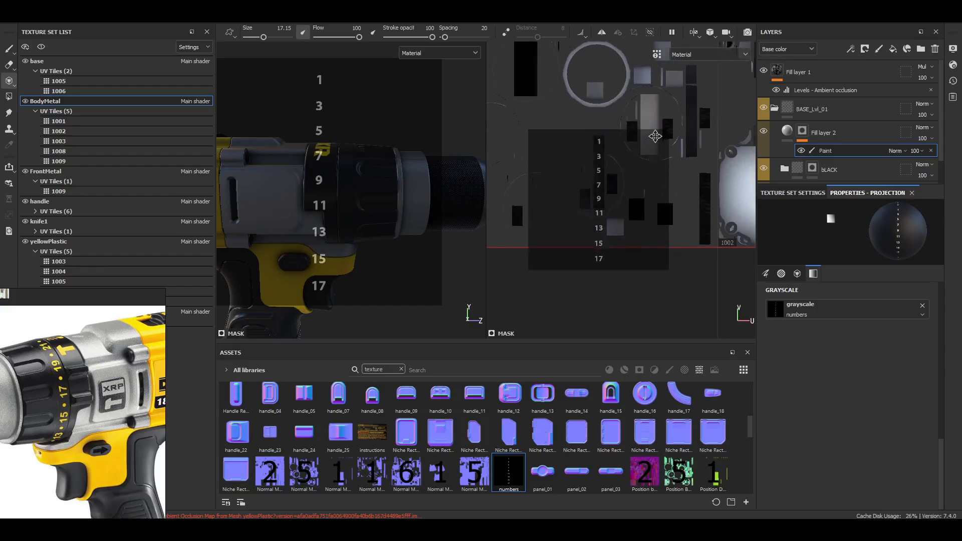
pyautogui.keyDown('alt'); pyautogui.moveTo(615, 164); pyautogui.dragTo(662, 241, button='right'); pyautogui.keyUp('alt')
pyautogui.keyDown('alt'); pyautogui.moveTo(636, 213); pyautogui.dragTo(652, 226, button='middle'); pyautogui.keyUp('alt')
pyautogui.press('s')
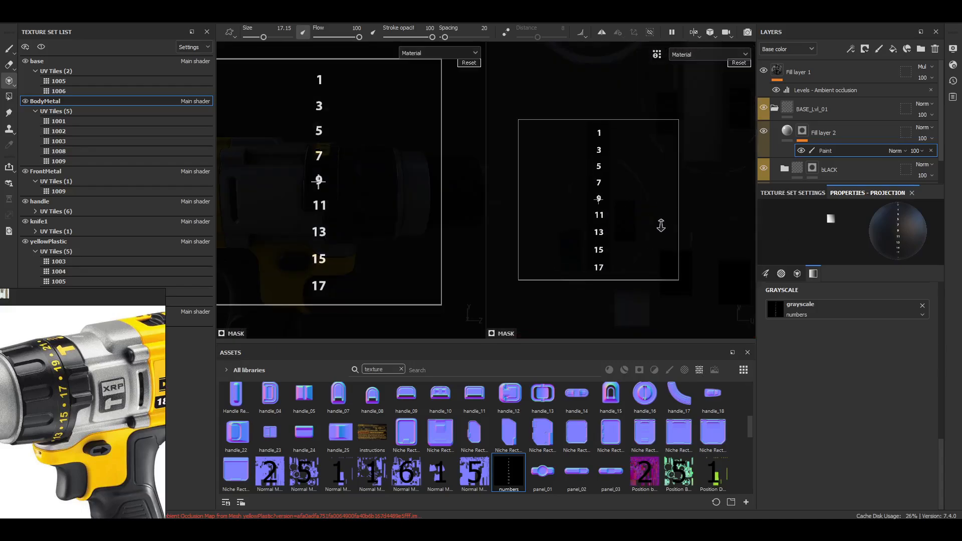
pyautogui.moveTo(660, 226); pyautogui.dragTo(658, 224, button='right')
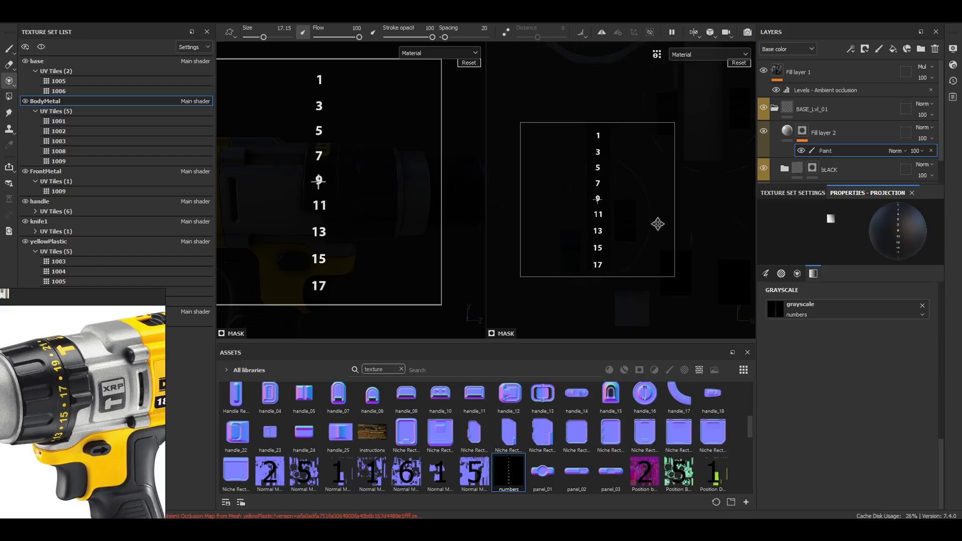
pyautogui.moveTo(657, 221)
pyautogui.mouseDown()
pyautogui.moveTo(660, 242)
pyautogui.moveTo(658, 223)
pyautogui.mouseUp()
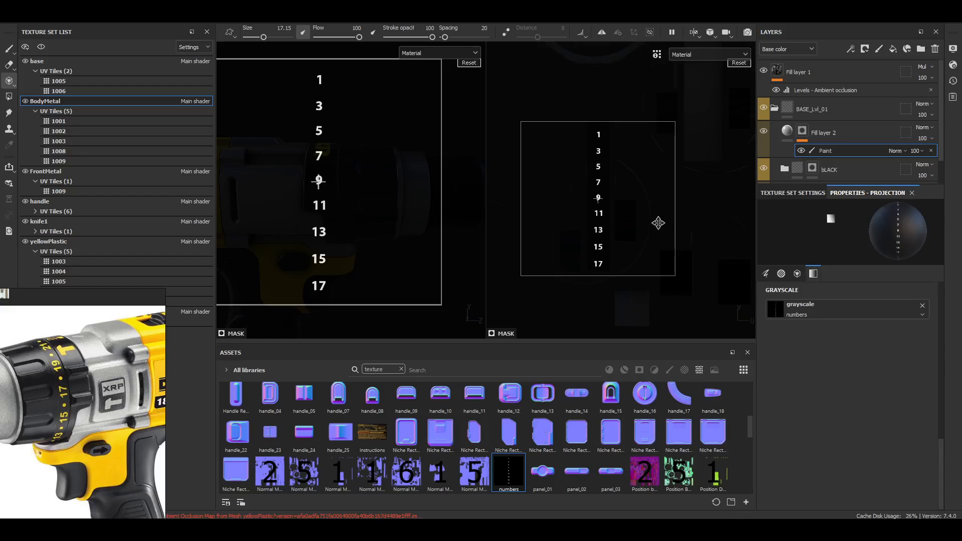
pyautogui.moveTo(658, 223); pyautogui.dragTo(674, 264, button='right')
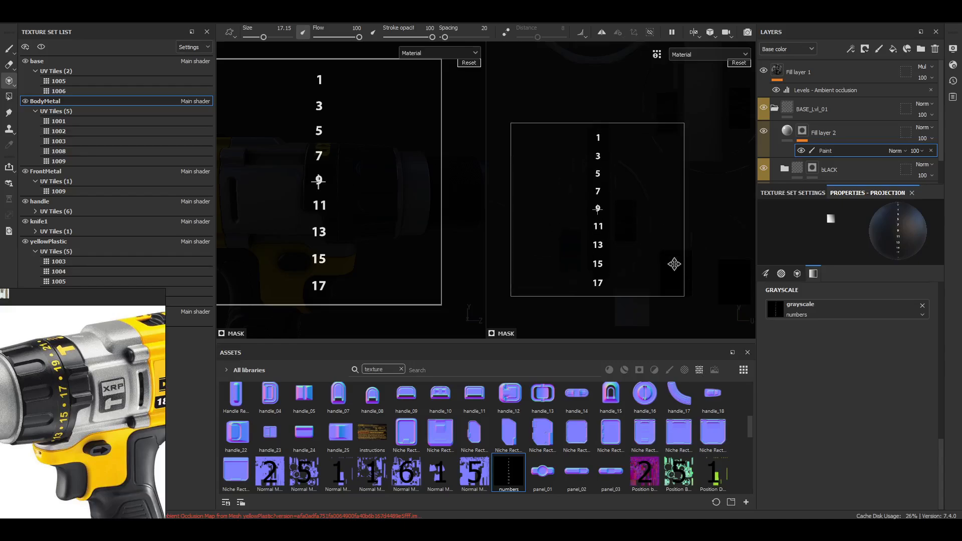
pyautogui.moveTo(674, 264); pyautogui.dragTo(675, 258)
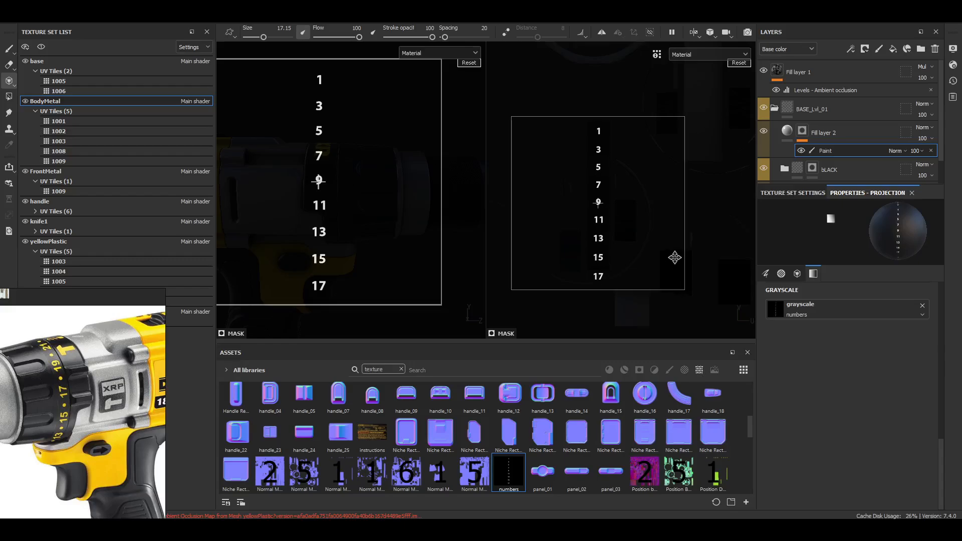
# Project the numbers onto the narrow dark strip in the 2D view and check them on the drill's collar in 3D
pyautogui.moveTo(608, 117); pyautogui.dragTo(619, 177)
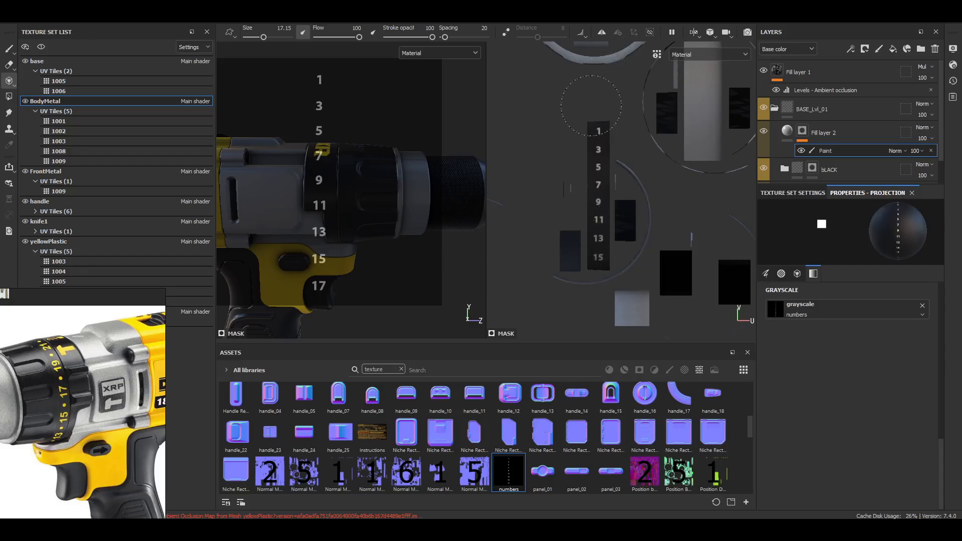
pyautogui.moveTo(591, 105); pyautogui.dragTo(605, 144)
pyautogui.moveTo(280, 245)
pyautogui.keyDown('alt'); pyautogui.mouseDown()
pyautogui.moveTo(497, 256)
pyautogui.moveTo(439, 220)
pyautogui.moveTo(370, 239)
pyautogui.moveTo(316, 204)
pyautogui.moveTo(331, 228)
pyautogui.moveTo(372, 224)
pyautogui.moveTo(387, 248)
pyautogui.moveTo(431, 226)
pyautogui.mouseUp(); pyautogui.keyUp('alt')
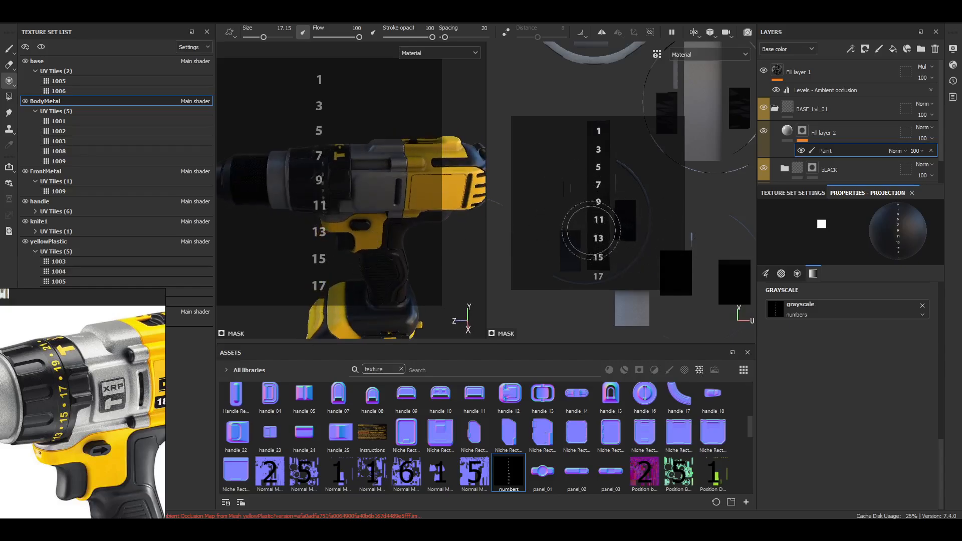
# Reposition the numbers stencil over the tall dark strip island beside the light grey rectangular island in the 2D view
pyautogui.scroll(-2, 597, 209)
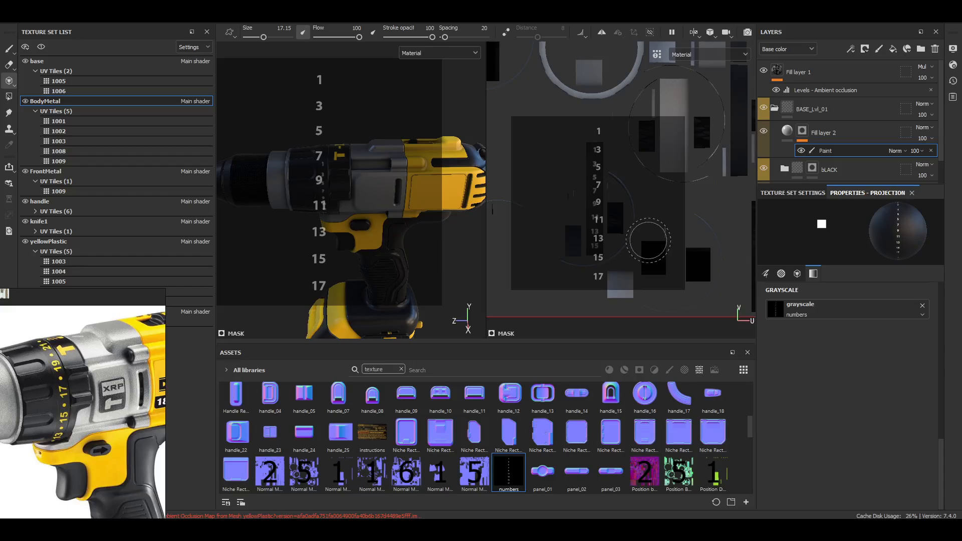
pyautogui.scroll(-2, 568, 225)
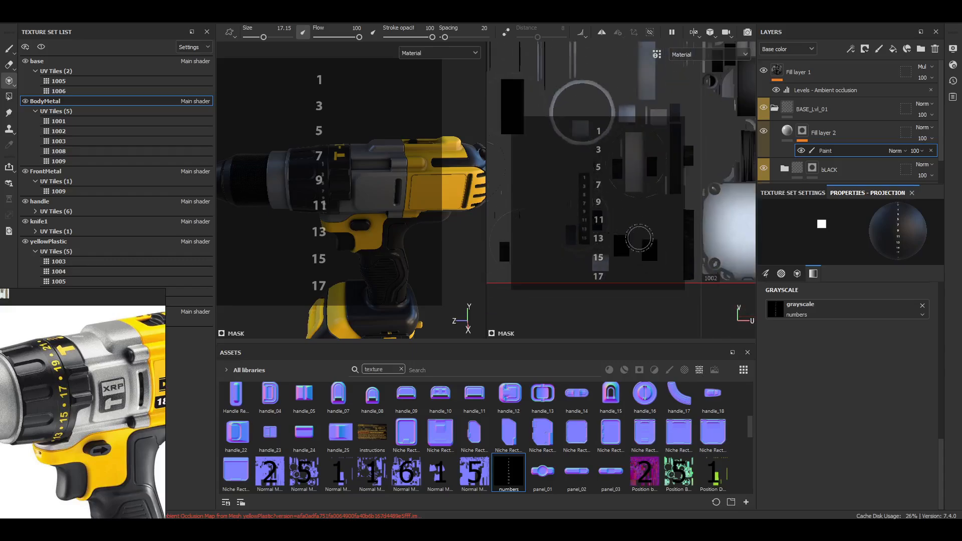
pyautogui.scroll(-2, 638, 238)
pyautogui.press('s')
pyautogui.moveTo(627, 246); pyautogui.dragTo(708, 143)
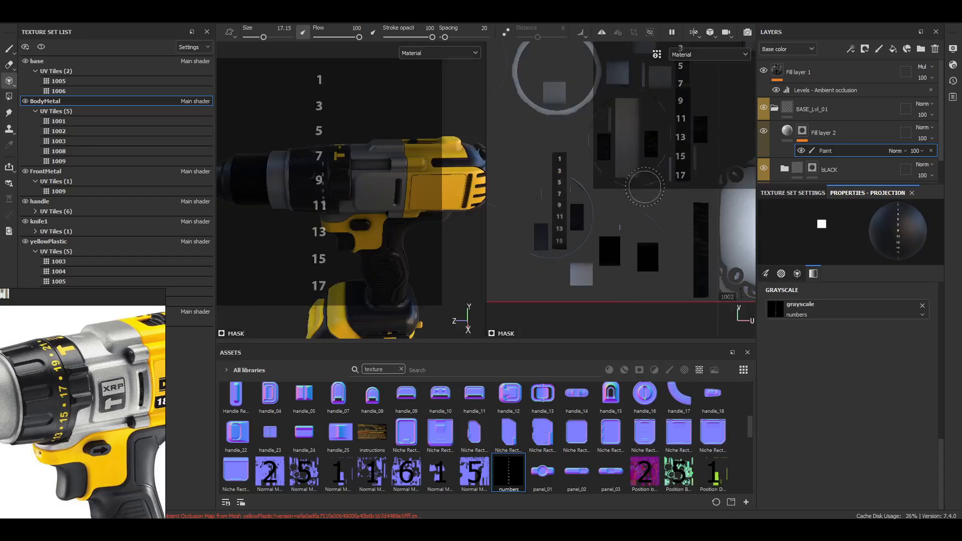
pyautogui.moveTo(645, 186); pyautogui.dragTo(571, 222, button='middle')
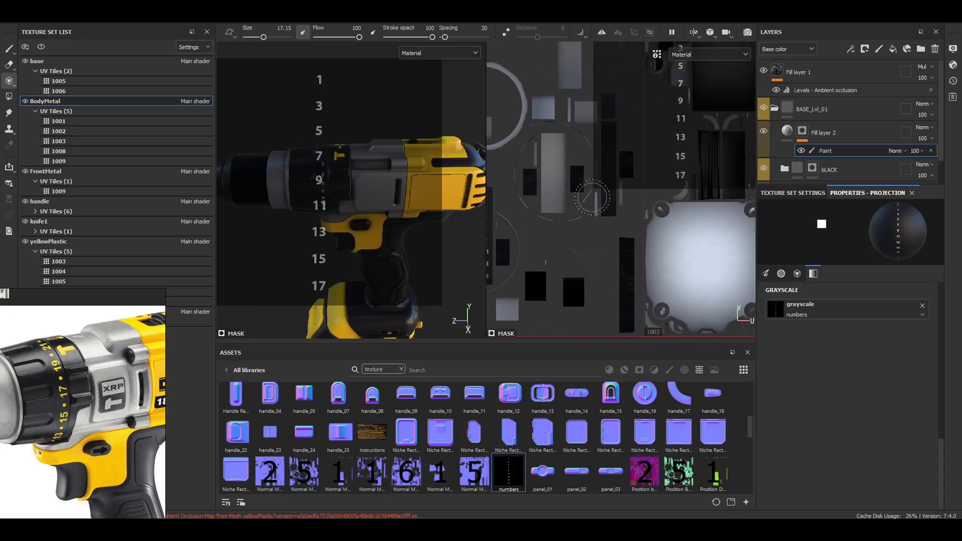
pyautogui.press('s')
pyautogui.moveTo(592, 197)
pyautogui.mouseDown()
pyautogui.moveTo(563, 245)
pyautogui.moveTo(537, 251)
pyautogui.moveTo(529, 266)
pyautogui.moveTo(534, 246)
pyautogui.mouseUp()
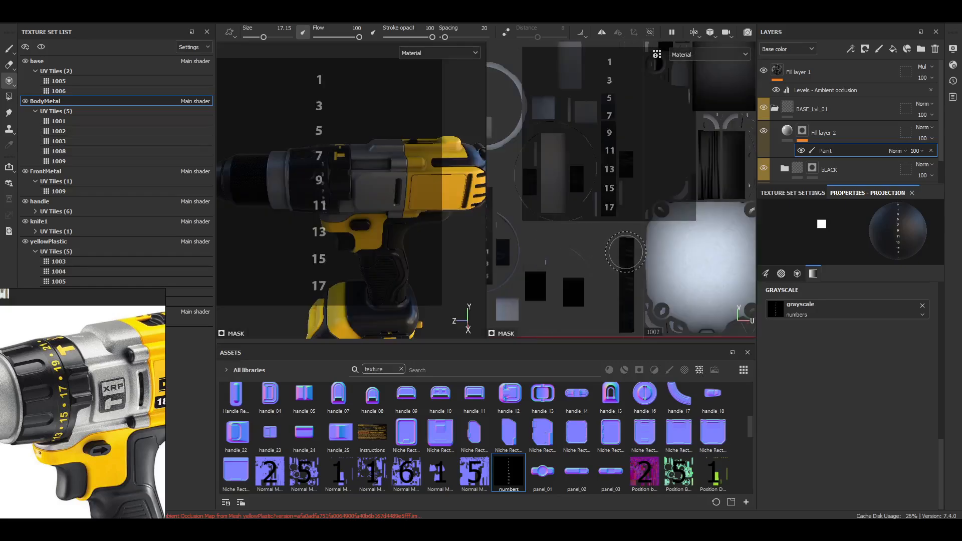
# Scale down the numbers stencil, project 7 to 17 onto the tall dark strip island in 2D, and check the collar in 3D
pyautogui.press('s')
pyautogui.moveTo(614, 247); pyautogui.dragTo(620, 267, button='right')
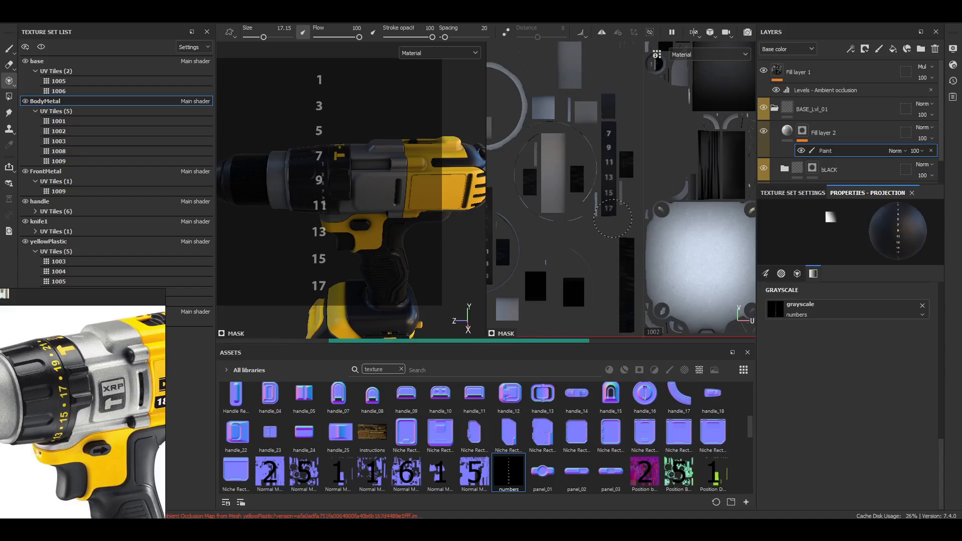
pyautogui.keyDown('alt'); pyautogui.moveTo(312, 184); pyautogui.dragTo(401, 313); pyautogui.keyUp('alt')
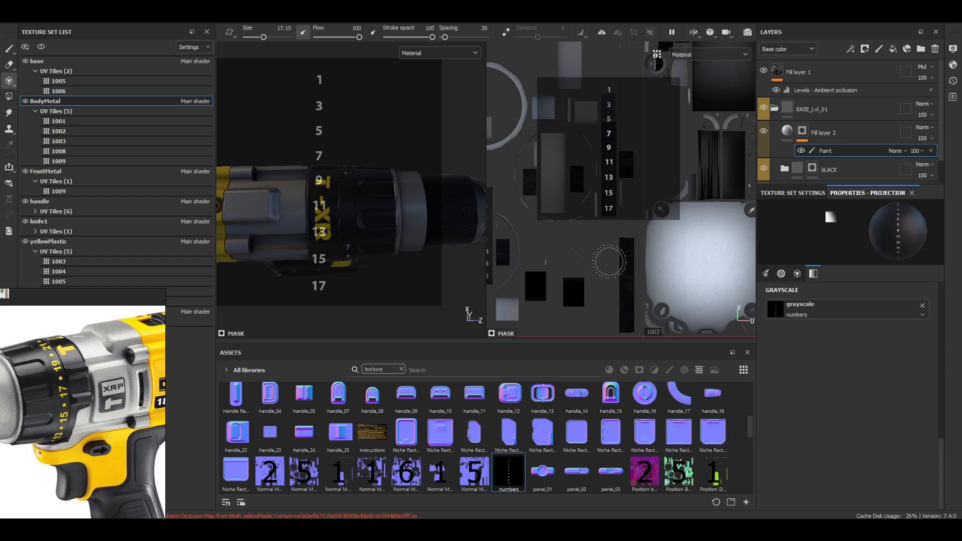
# Move the numbers stencil up and project 15 and 17 onto the small dark rectangle above the numbered strip in the 2D view
pyautogui.press('s')
pyautogui.moveTo(609, 261); pyautogui.dragTo(611, 169, button='middle')
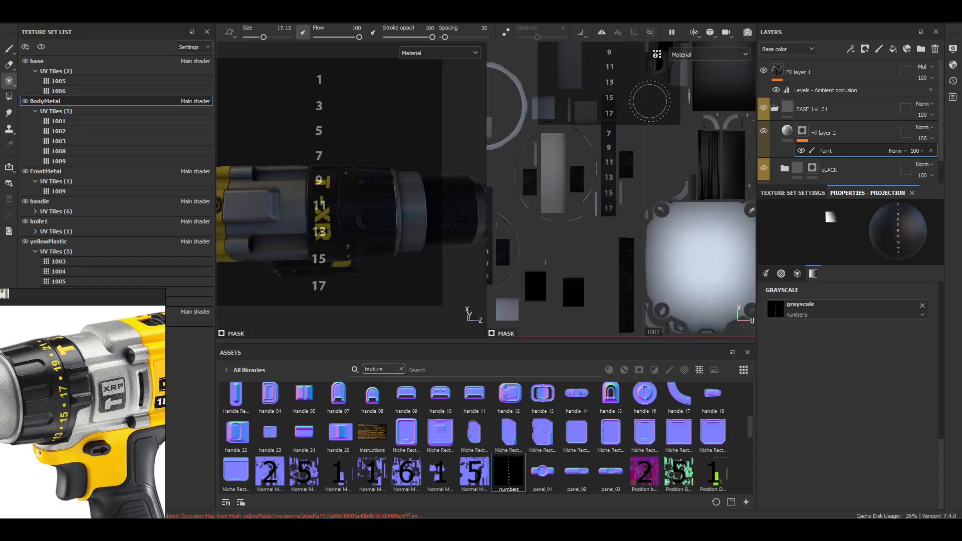
pyautogui.moveTo(648, 102)
pyautogui.mouseDown()
pyautogui.moveTo(511, 109)
pyautogui.moveTo(663, 127)
pyautogui.mouseUp()
pyautogui.scroll(-2, 601, 252)
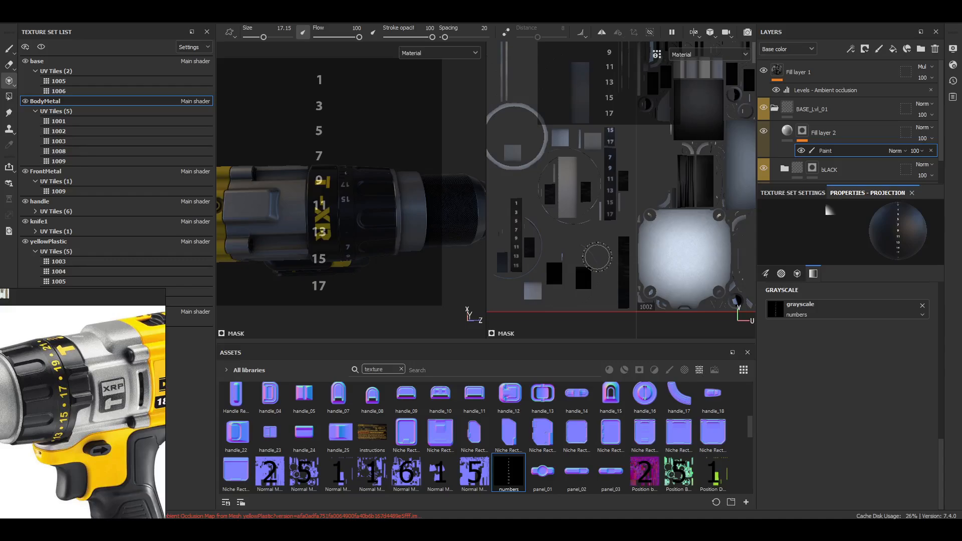
# Move the numbers stencil over the small dark rectangle beside the strip numbered from 1 and project onto it in 2D
pyautogui.press('s')
pyautogui.moveTo(592, 243); pyautogui.dragTo(615, 266, button='middle')
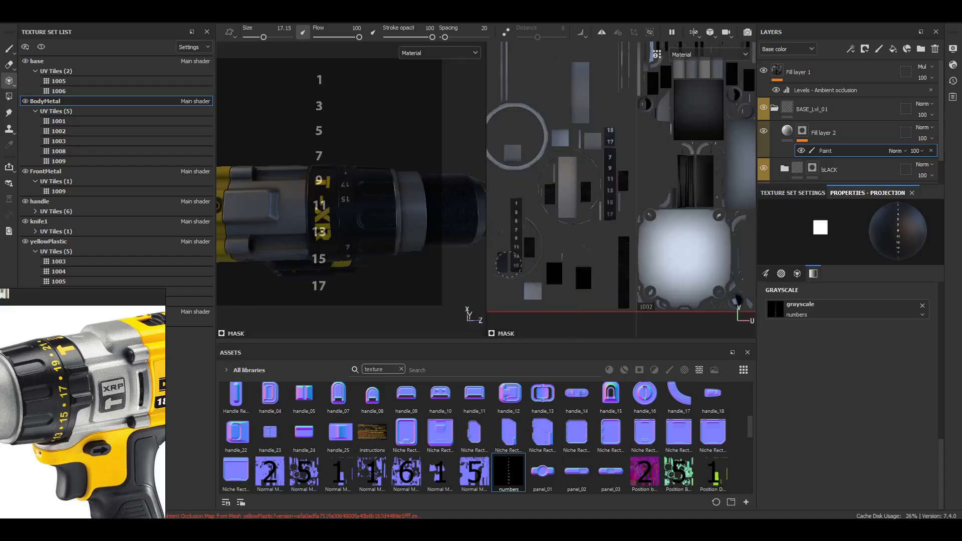
pyautogui.moveTo(493, 260); pyautogui.dragTo(505, 262)
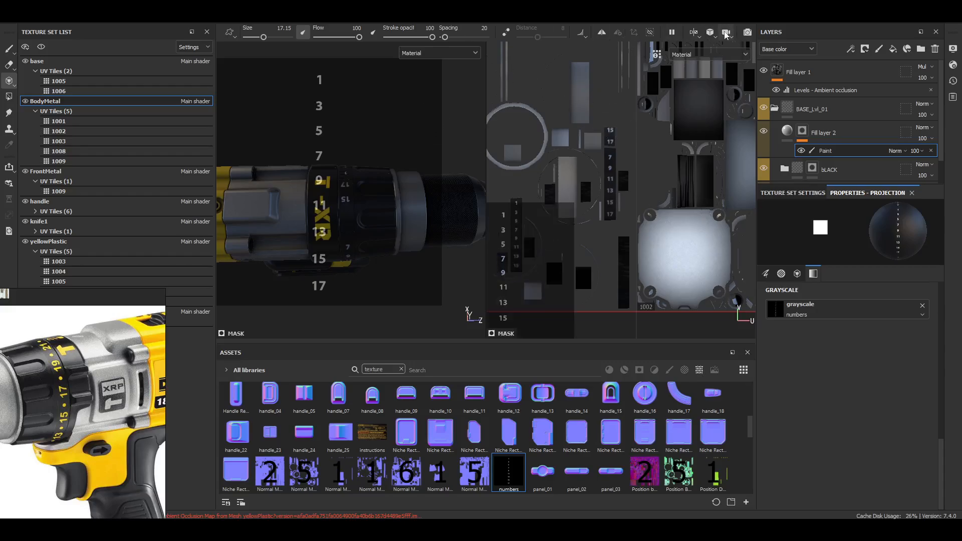
# Show only the 3D view and position the numbers stencil over the collar's number ring, with its last numbers above the existing 7
pyautogui.click(694, 32)
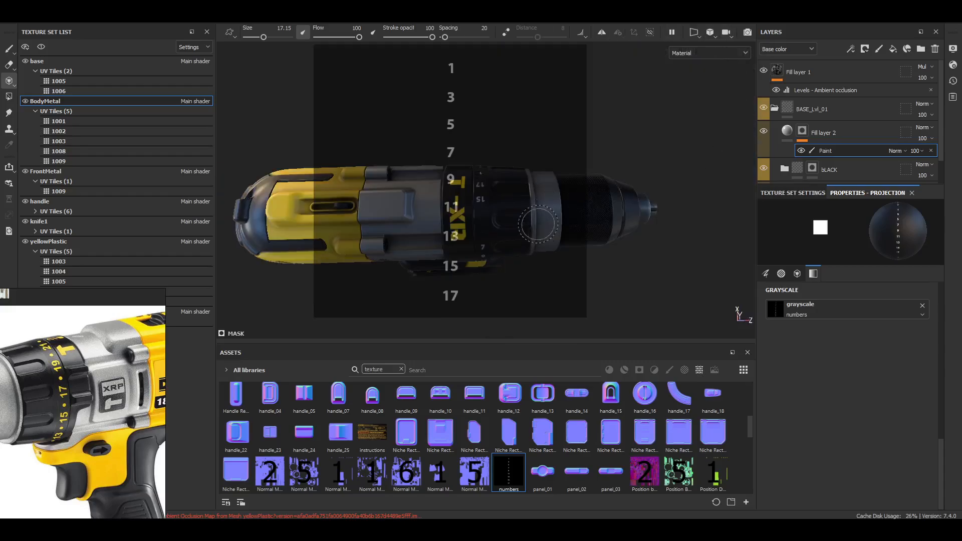
pyautogui.press('s')
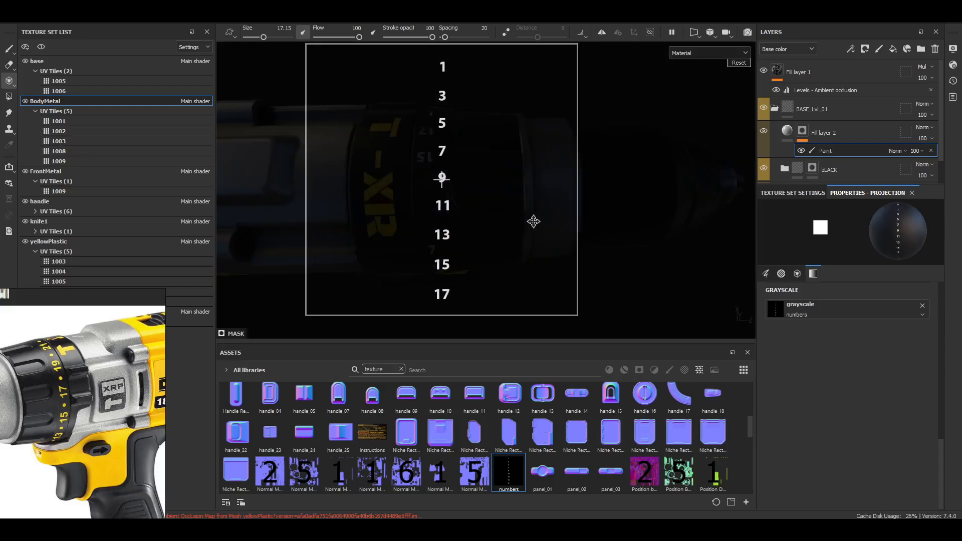
pyautogui.keyDown('alt'); pyautogui.moveTo(484, 167); pyautogui.dragTo(487, 127); pyautogui.keyUp('alt')
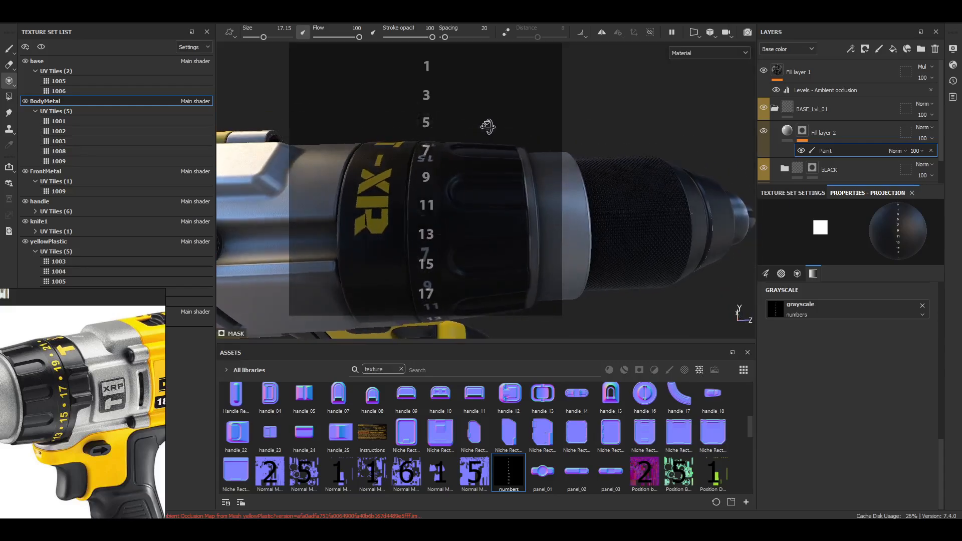
pyautogui.keyDown('alt'); pyautogui.moveTo(535, 197); pyautogui.dragTo(558, 183, button='middle'); pyautogui.keyUp('alt')
pyautogui.keyDown('alt'); pyautogui.moveTo(558, 183); pyautogui.dragTo(606, 241); pyautogui.keyUp('alt')
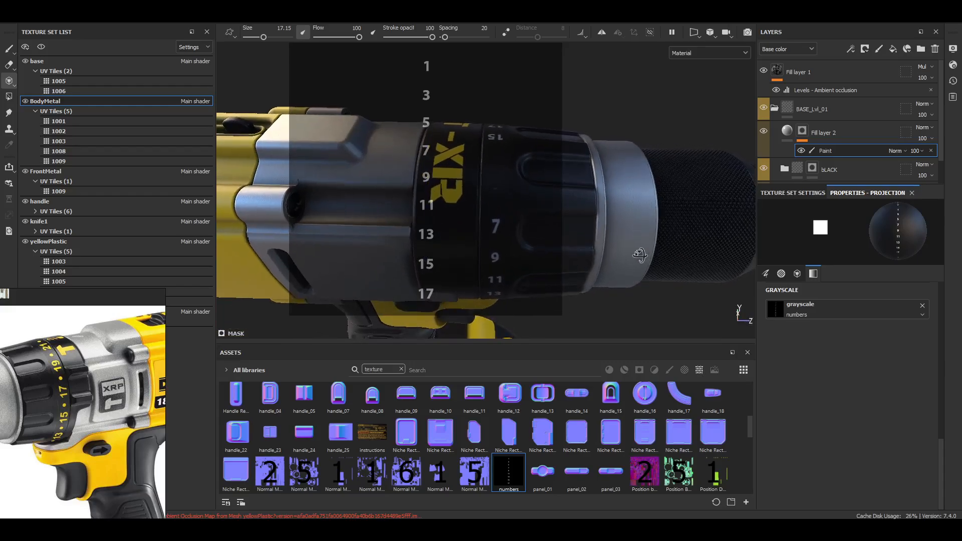
pyautogui.press('s')
pyautogui.moveTo(610, 245); pyautogui.dragTo(664, 253, button='middle')
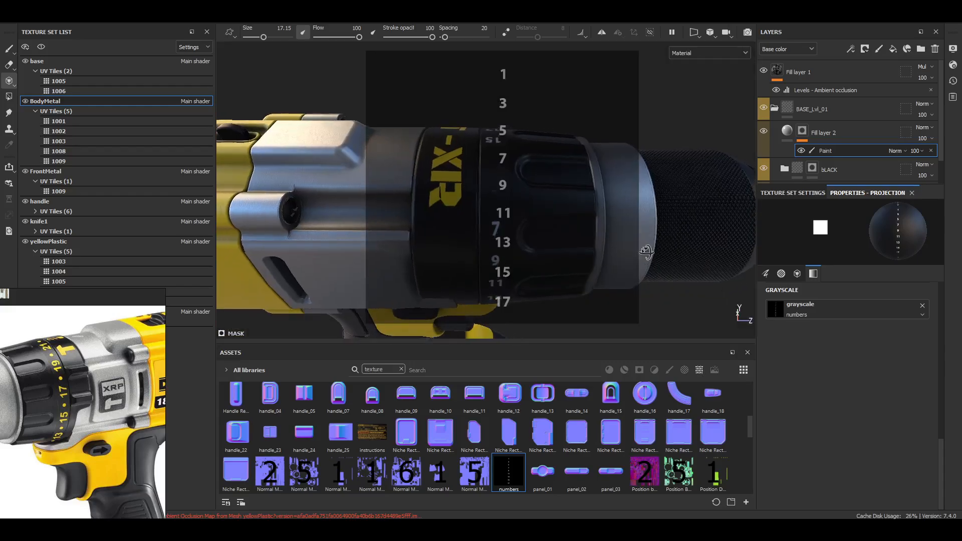
pyautogui.press('s')
pyautogui.moveTo(582, 265); pyautogui.dragTo(590, 187, button='middle')
pyautogui.press('s')
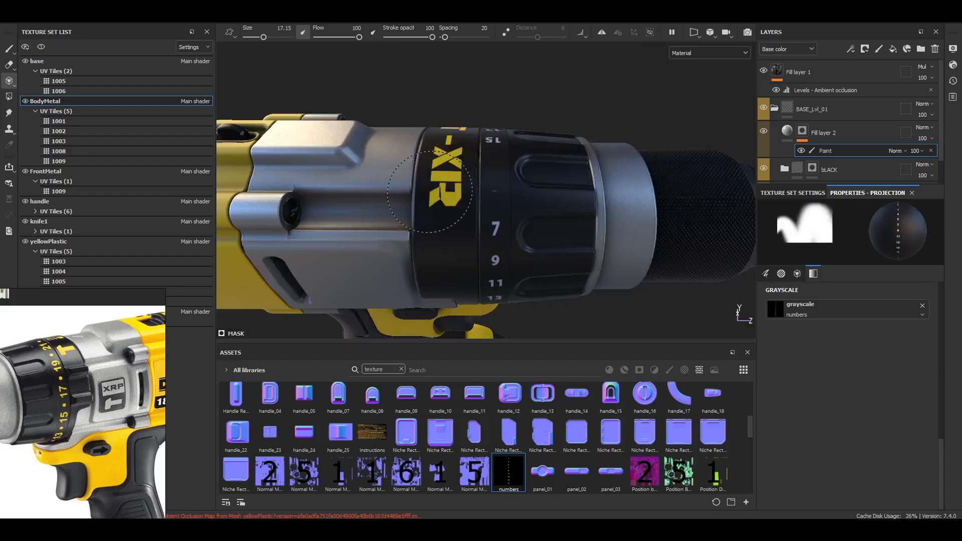
# Try projecting 13, 15 and 17 onto the collar's number ring in 3D and inspect them up close with the stencil hidden
pyautogui.moveTo(498, 211); pyautogui.dragTo(496, 209)
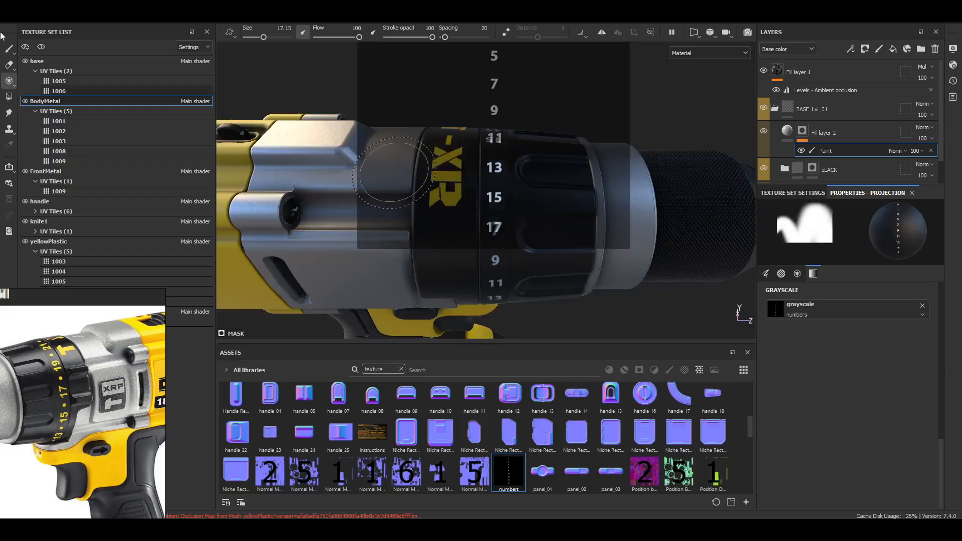
pyautogui.click(9, 49)
pyautogui.scroll(-4, 455, 194)
pyautogui.scroll(4, 435, 221)
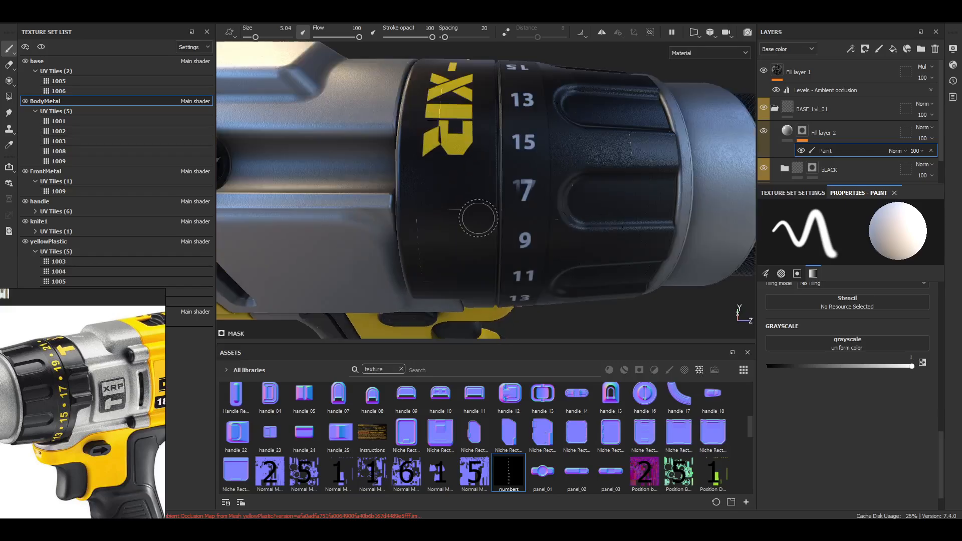
pyautogui.scroll(2, 434, 221)
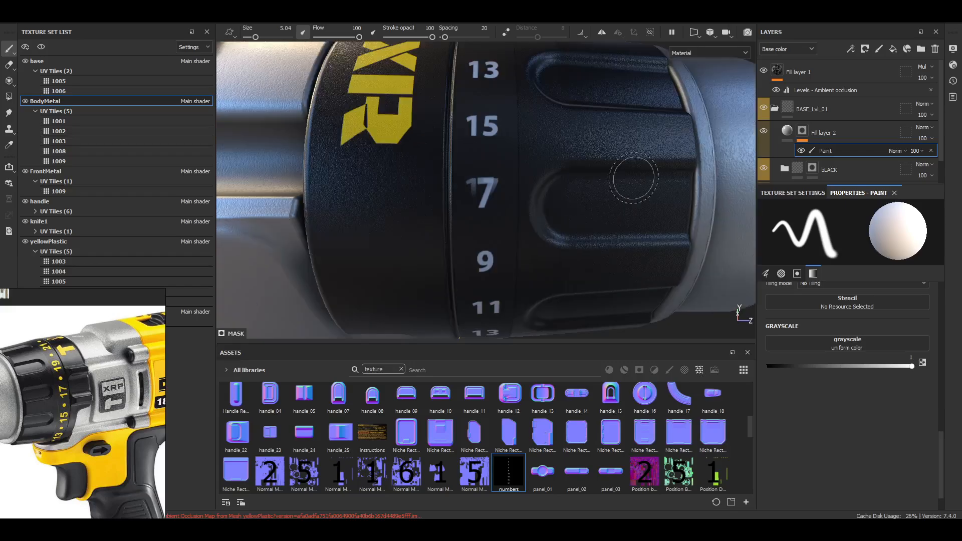
# Enlarge and reposition the numbers stencil in Projection mode so 13 and 15 match the spacing above the collar's existing 7
pyautogui.click(10, 86)
pyautogui.scroll(-3, 529, 251)
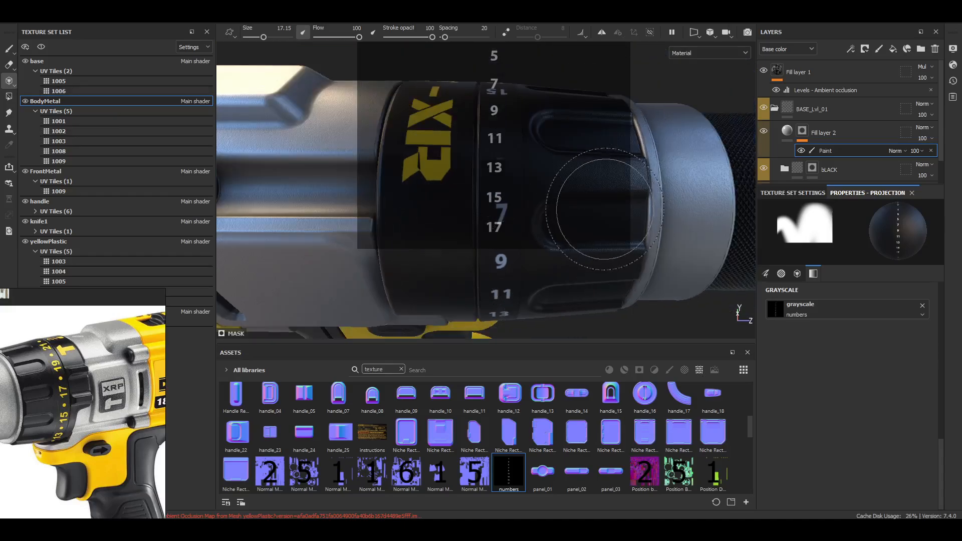
pyautogui.moveTo(601, 214)
pyautogui.keyDown('alt'); pyautogui.mouseDown()
pyautogui.moveTo(617, 219)
pyautogui.moveTo(616, 229)
pyautogui.moveTo(592, 223)
pyautogui.moveTo(602, 229)
pyautogui.mouseUp(); pyautogui.keyUp('alt')
pyautogui.moveTo(556, 238)
pyautogui.mouseDown(button='right')
pyautogui.moveTo(548, 256)
pyautogui.moveTo(558, 264)
pyautogui.mouseUp(button='right')
pyautogui.moveTo(558, 263); pyautogui.dragTo(559, 233, button='middle')
pyautogui.moveTo(573, 238); pyautogui.dragTo(588, 247, button='right')
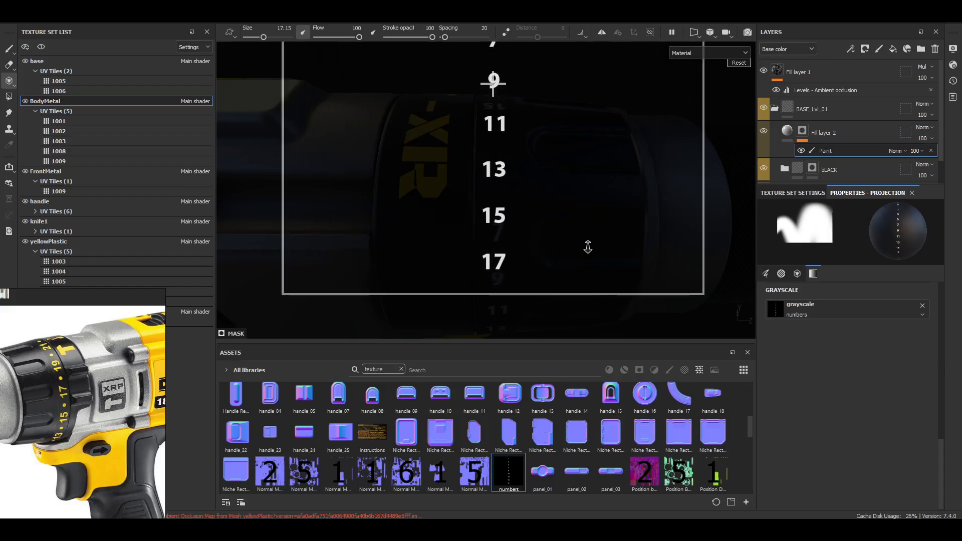
pyautogui.moveTo(588, 236); pyautogui.dragTo(590, 209, button='middle')
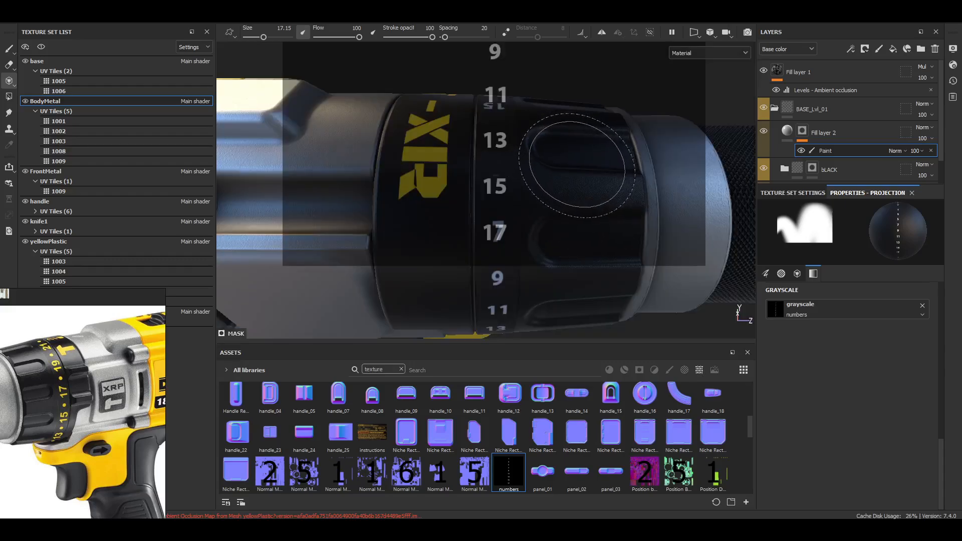
# Reduce the brush size to 5.67 and project only 13 and 15 onto the collar's number ring
pyautogui.keyDown('ctrl'); pyautogui.moveTo(577, 163); pyautogui.dragTo(540, 162, button='right'); pyautogui.keyUp('ctrl')
pyautogui.moveTo(515, 140); pyautogui.dragTo(471, 138)
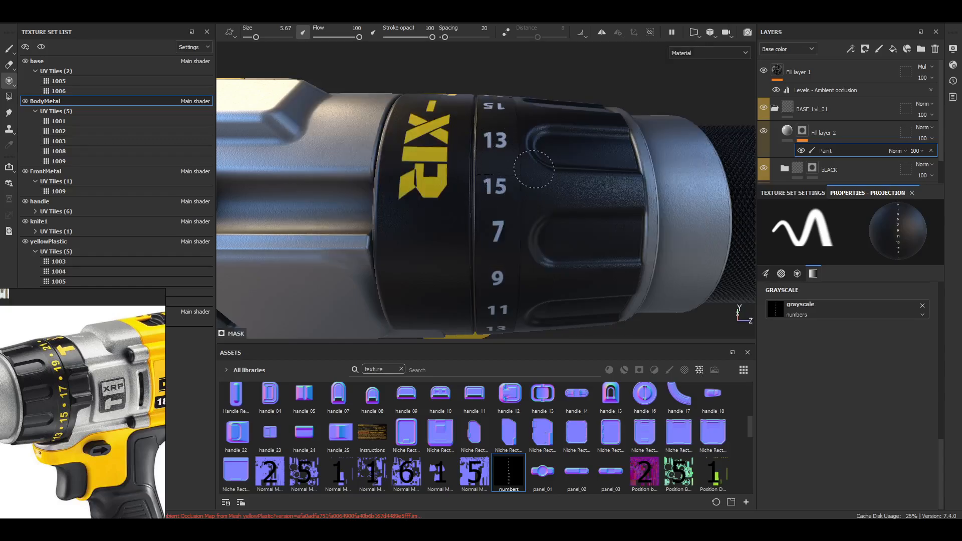
pyautogui.press('s')
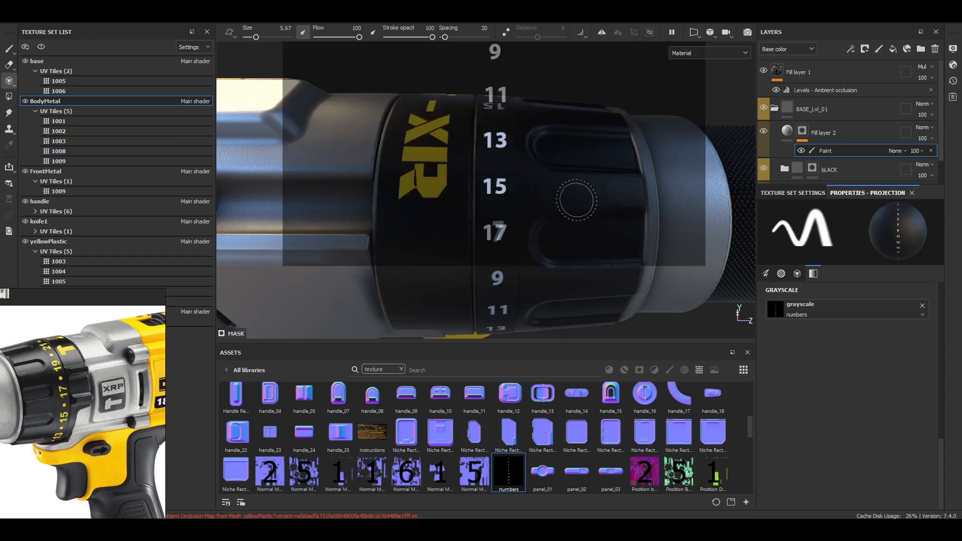
# Hide the stencil by switching to the Paint tool and examine the collar's numbers from both sides of the drill
pyautogui.click(9, 44)
pyautogui.scroll(-3, 539, 267)
pyautogui.moveTo(552, 251)
pyautogui.keyDown('alt'); pyautogui.mouseDown()
pyautogui.moveTo(541, 275)
pyautogui.moveTo(729, 249)
pyautogui.mouseUp(); pyautogui.keyUp('alt')
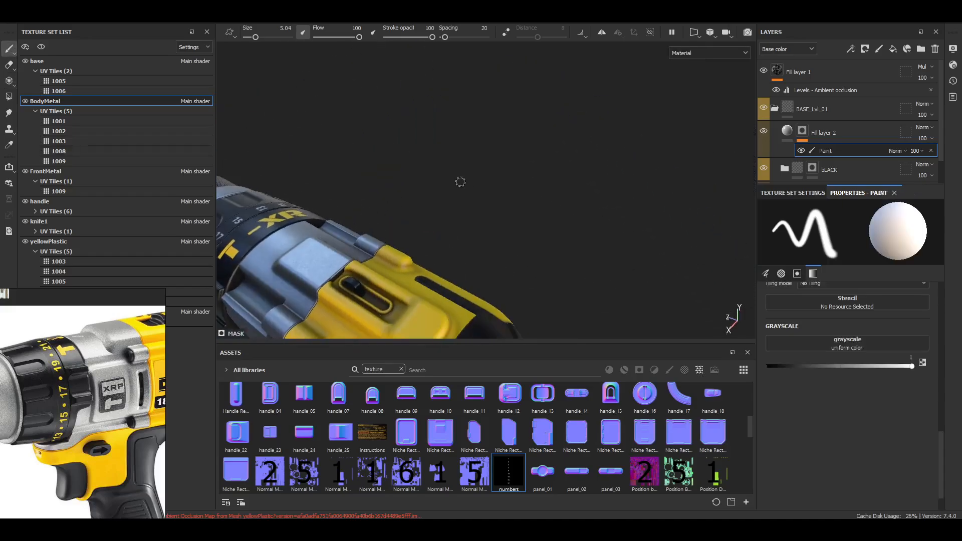
pyautogui.scroll(-3, 460, 182)
pyautogui.keyDown('alt'); pyautogui.moveTo(386, 210); pyautogui.dragTo(493, 254); pyautogui.keyUp('alt')
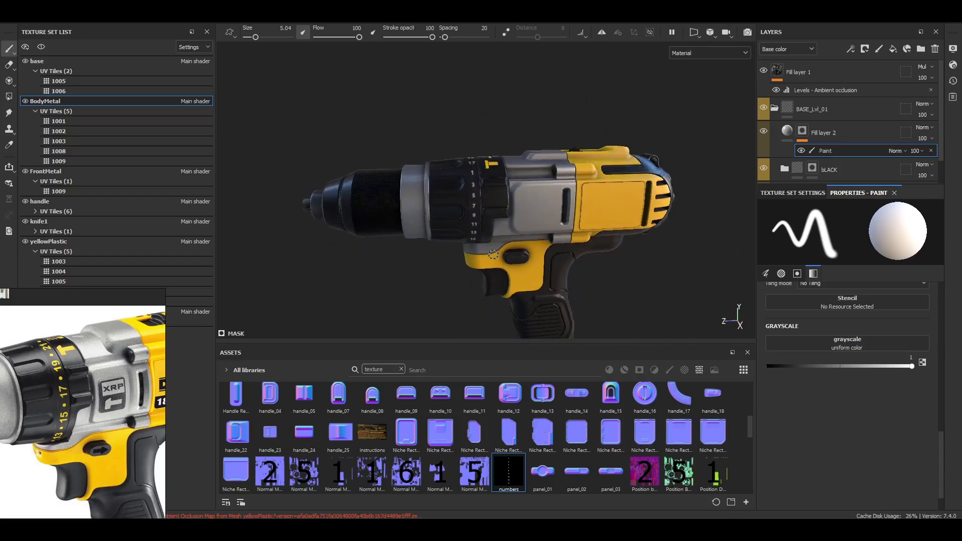
pyautogui.scroll(2, 477, 278)
pyautogui.scroll(1, 477, 275)
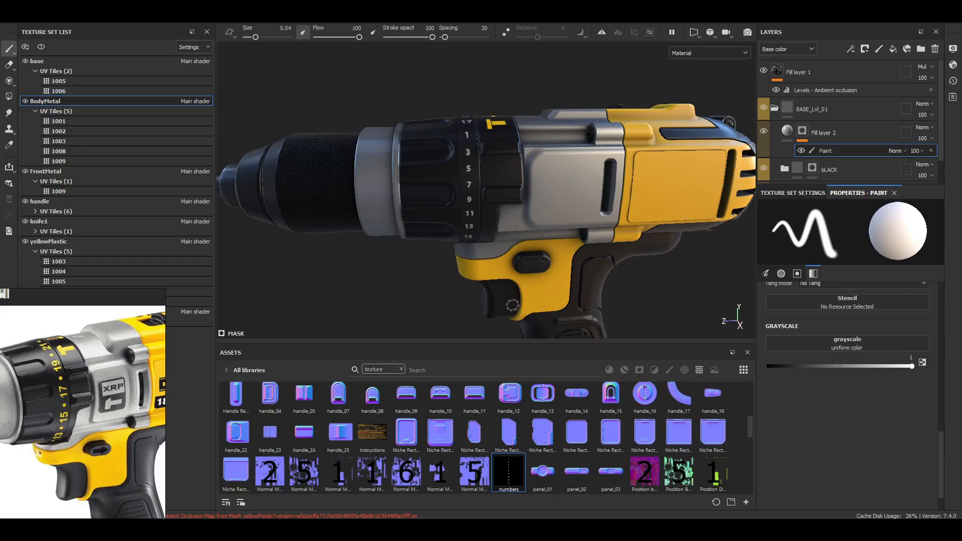
pyautogui.keyDown('alt'); pyautogui.moveTo(485, 255); pyautogui.dragTo(671, 131); pyautogui.keyUp('alt')
# Set Fill layer 2's base color to yellow FFC100, sampled from the drill body in the base color view, and return to material view
pyautogui.click(783, 134)
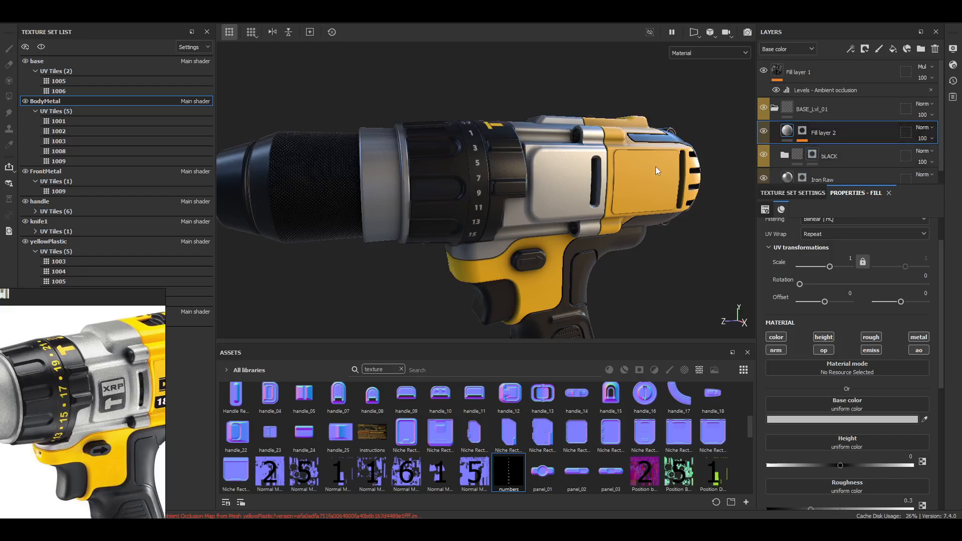
pyautogui.scroll(2, 657, 167)
pyautogui.press('c')
pyautogui.press('c')
pyautogui.press('c')
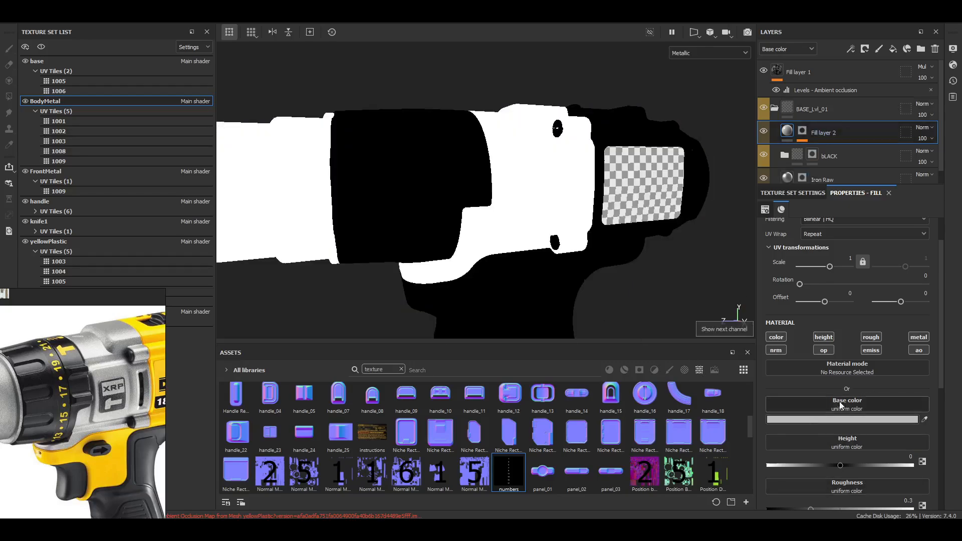
pyautogui.click(845, 420)
pyautogui.press('c')
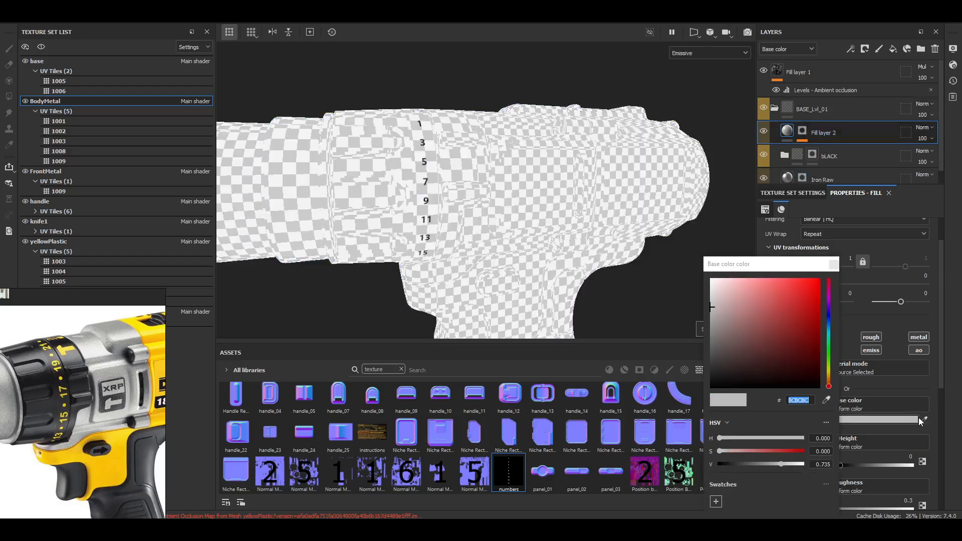
pyautogui.press('c')
pyautogui.press('c')
pyautogui.click(924, 422)
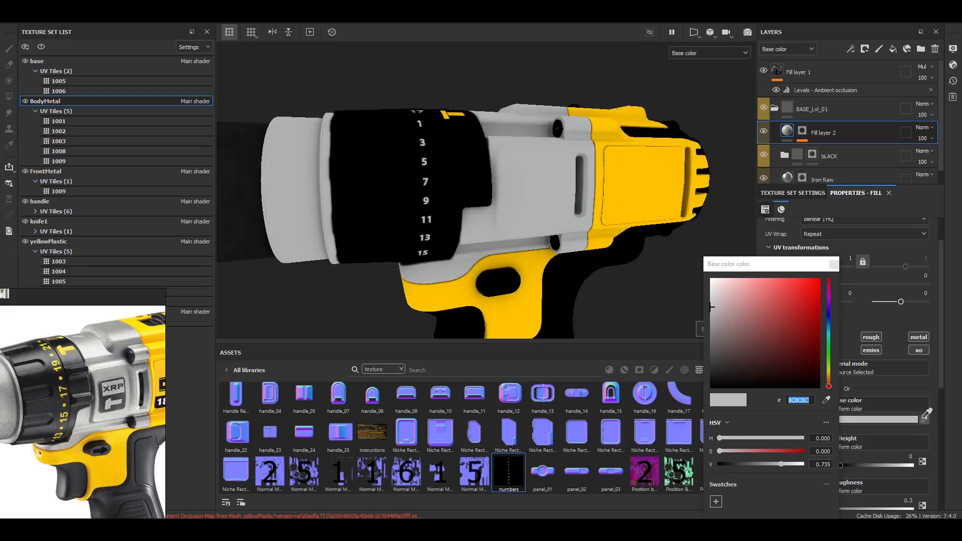
pyautogui.click(634, 172)
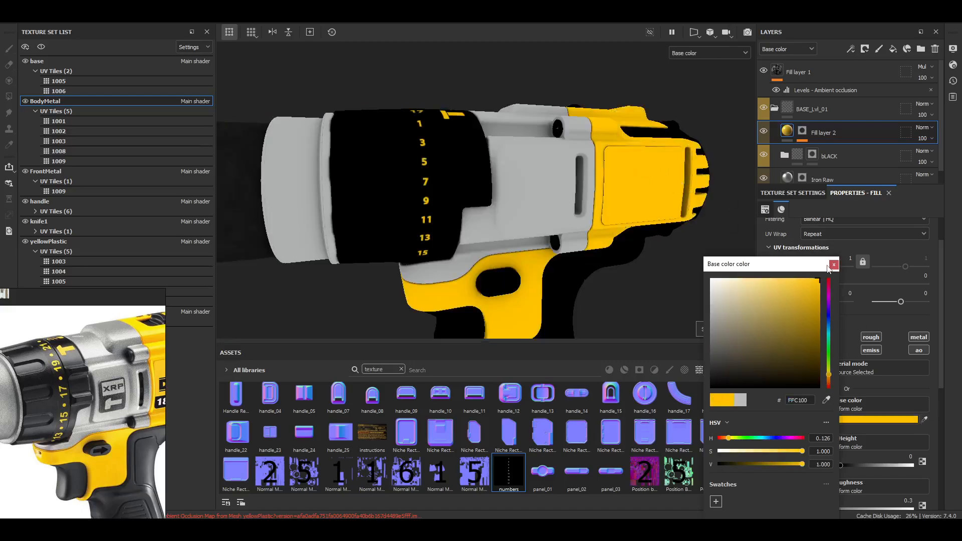
pyautogui.click(833, 264)
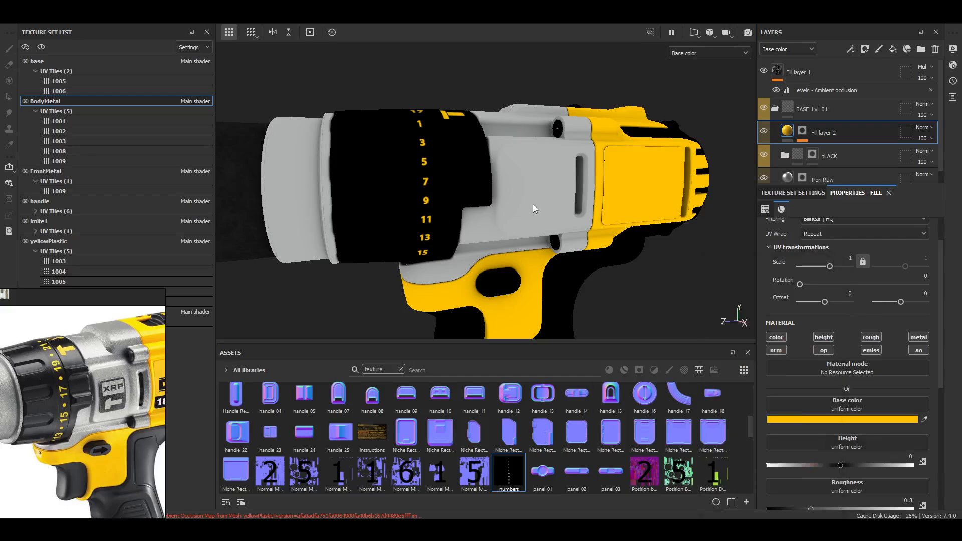
pyautogui.press('m')
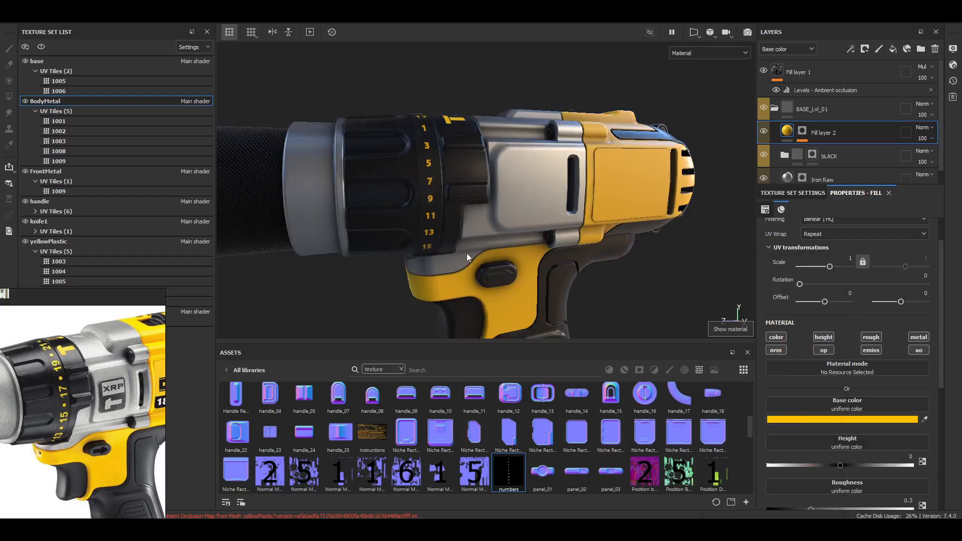
# Restrict Fill layer 2's material to the color and height channels only
pyautogui.click(781, 337)
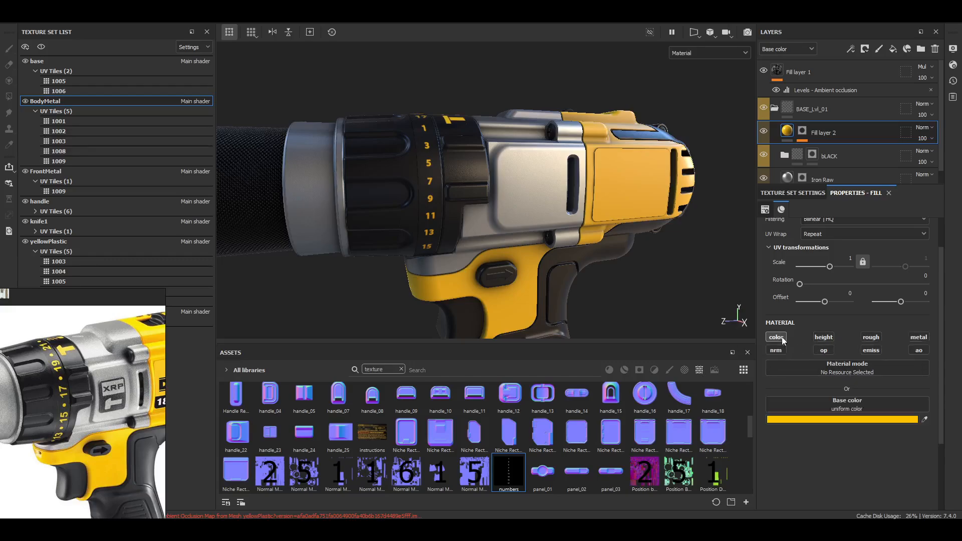
pyautogui.scroll(5, 404, 227)
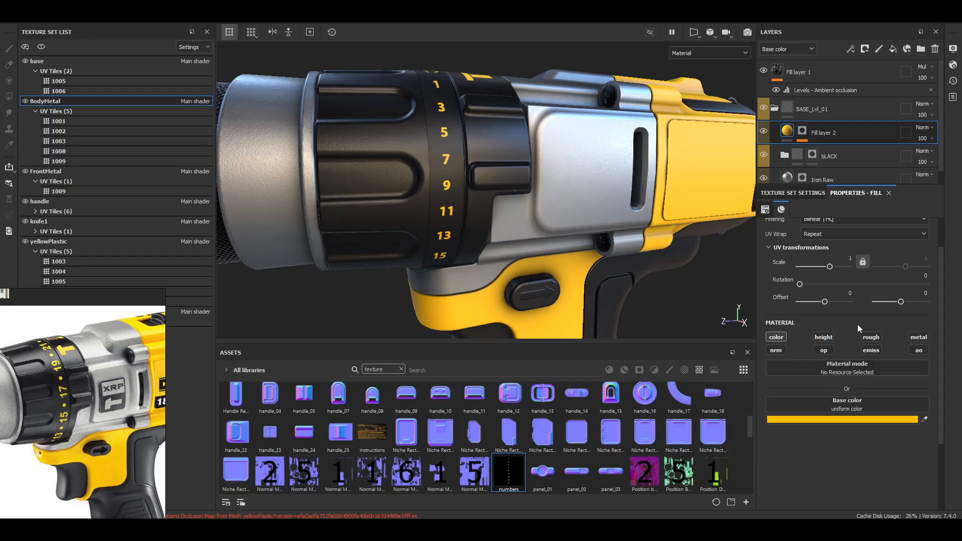
pyautogui.click(824, 337)
# Set Fill layer 2's height to 0.0068, judging the relief on a close-up of the collar's 7 under adjusted lighting
pyautogui.scroll(8, 416, 147)
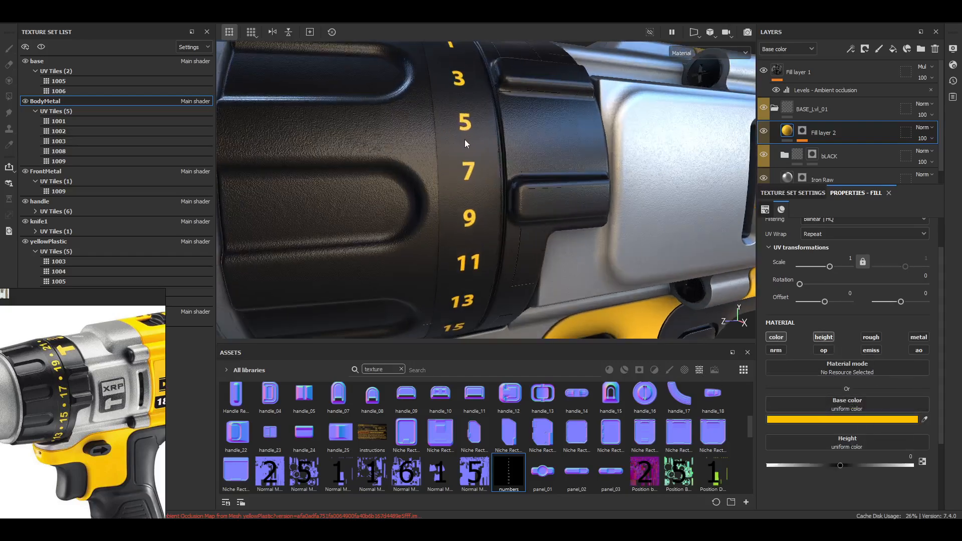
pyautogui.scroll(2, 476, 170)
pyautogui.keyDown('shift'); pyautogui.moveTo(498, 234); pyautogui.dragTo(557, 254, button='right'); pyautogui.keyUp('shift')
pyautogui.scroll(2, 557, 253)
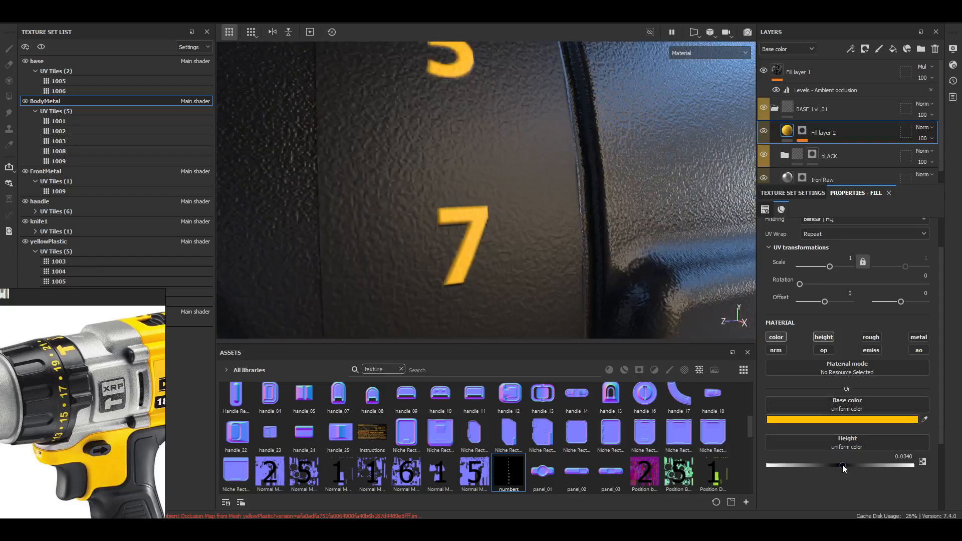
pyautogui.moveTo(840, 466); pyautogui.dragTo(841, 467)
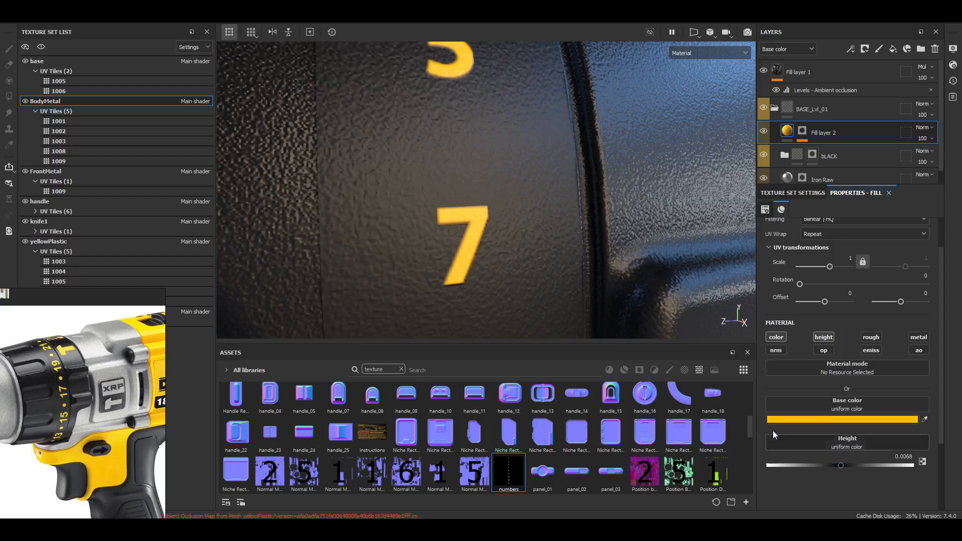
# Raise Fill layer 2's height to 0.0340 and try a Bevel filter on the layer's content
pyautogui.click(842, 467)
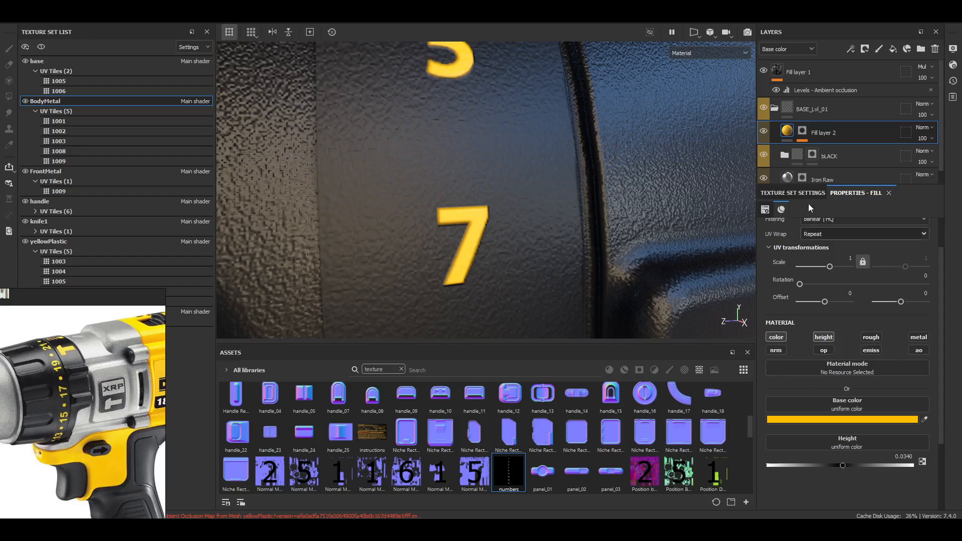
pyautogui.click(851, 48)
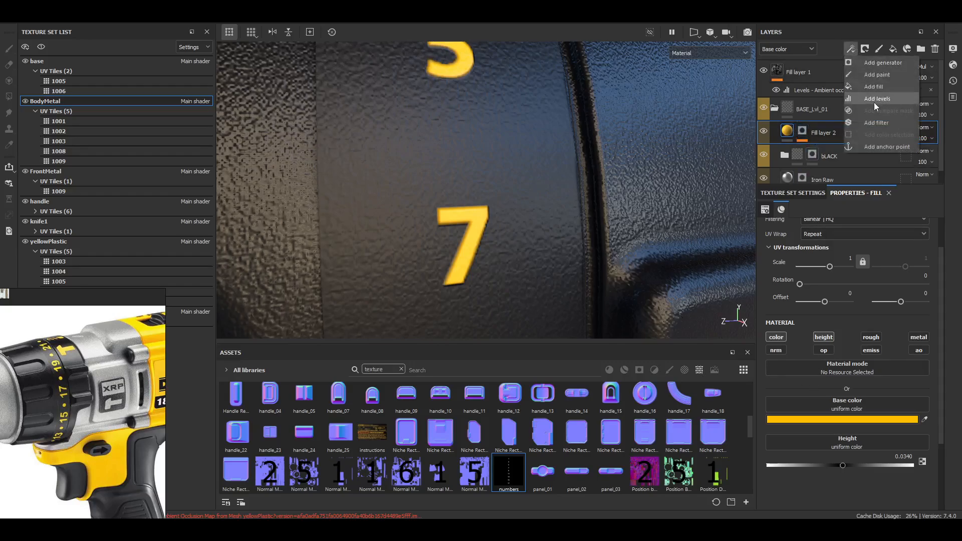
pyautogui.click(871, 123)
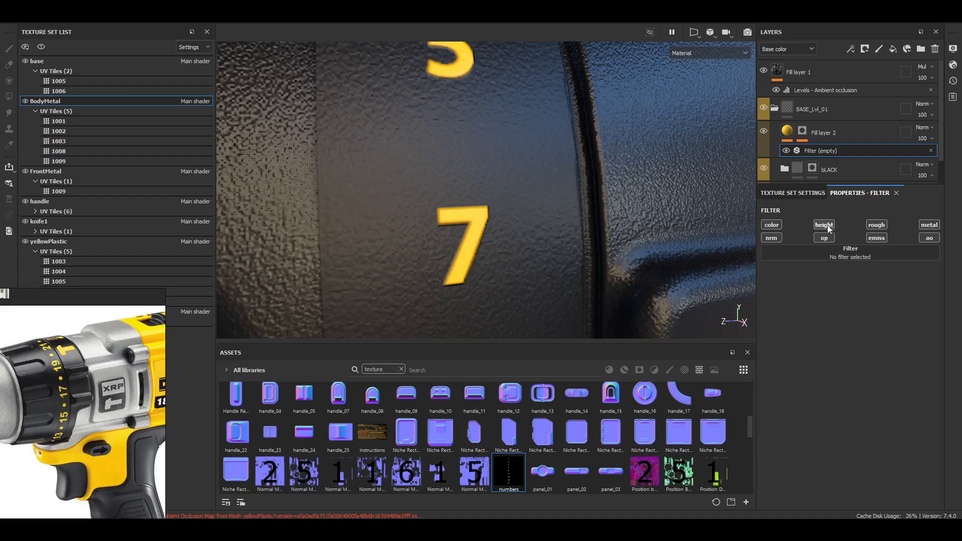
pyautogui.click(841, 254)
pyautogui.click(875, 291)
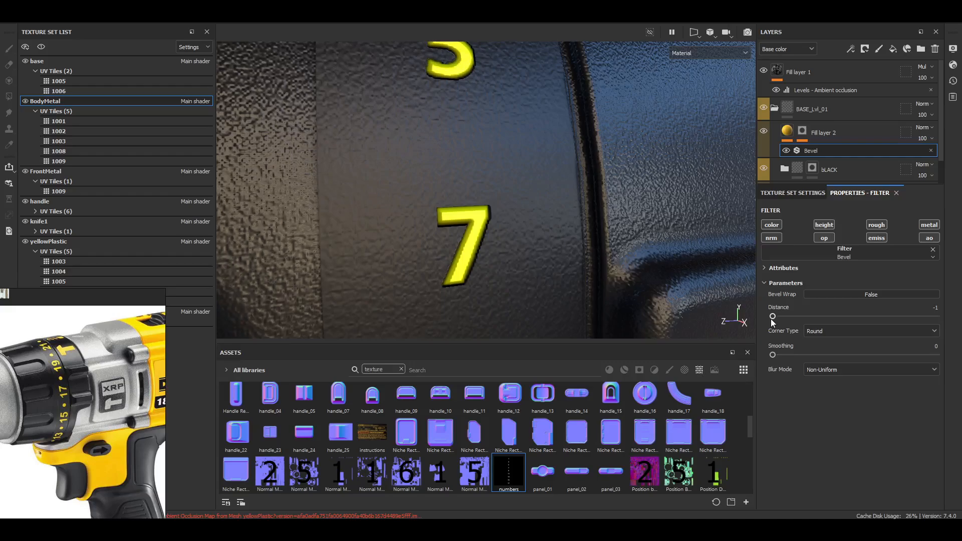
# Try a Blur filter instead of Bevel, limited to the height channel with intensity 1.33, judging the 7 under rotated lighting
pyautogui.click(853, 251)
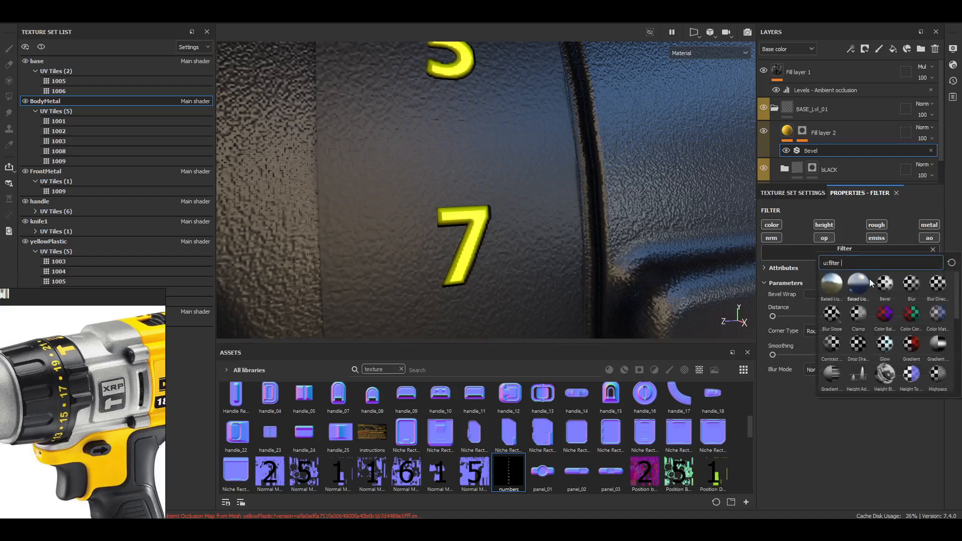
pyautogui.click(911, 284)
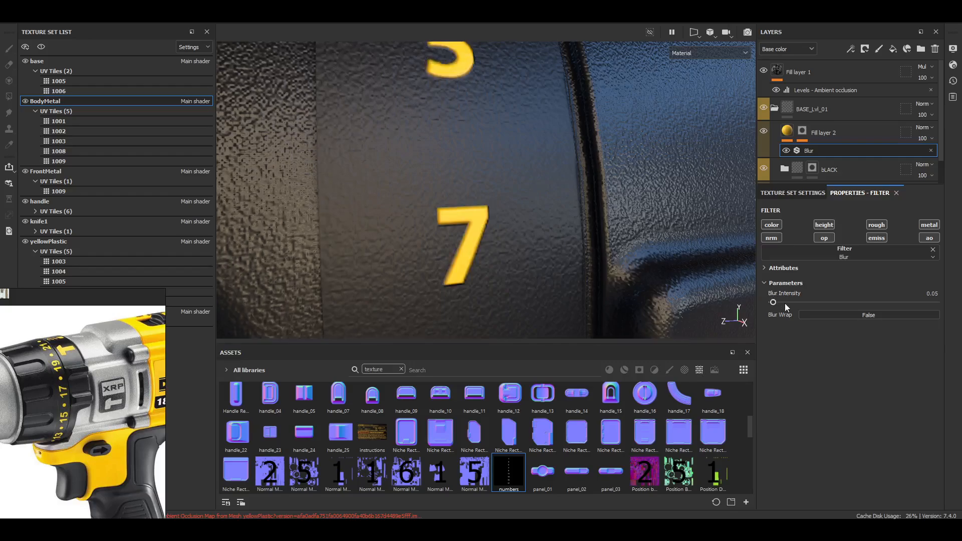
pyautogui.keyDown('alt'); pyautogui.click(828, 227); pyautogui.keyUp('alt')
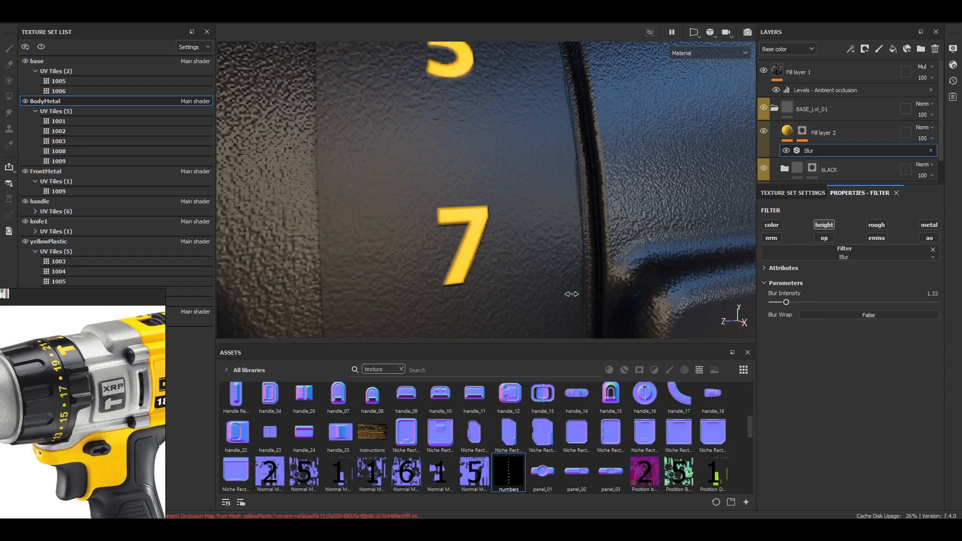
pyautogui.keyDown('shift'); pyautogui.moveTo(571, 294); pyautogui.dragTo(515, 327, button='right'); pyautogui.keyUp('shift')
pyautogui.keyDown('shift'); pyautogui.moveTo(651, 268); pyautogui.dragTo(529, 261, button='right'); pyautogui.keyUp('shift')
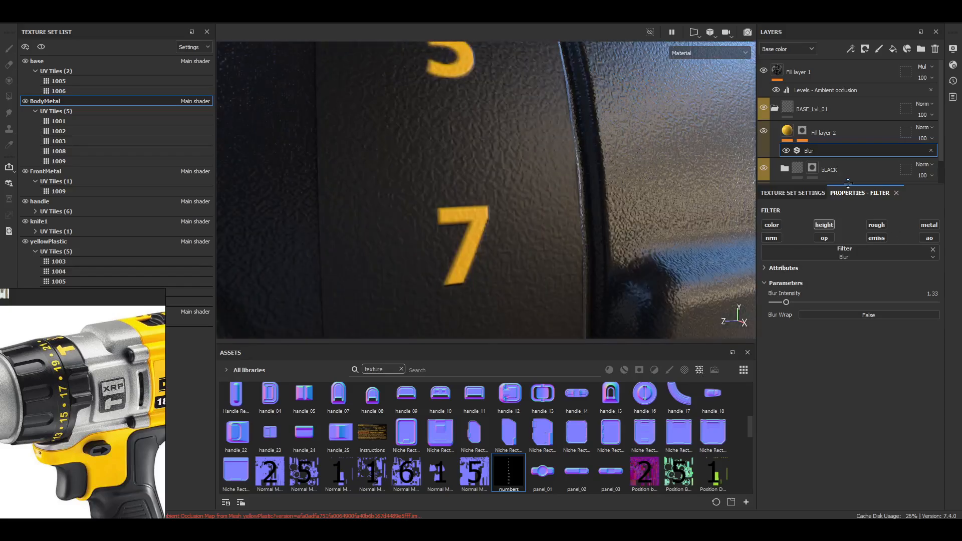
# Remove the Blur filter from Fill layer 2 and set the layer's height to 0.0204
pyautogui.click(931, 150)
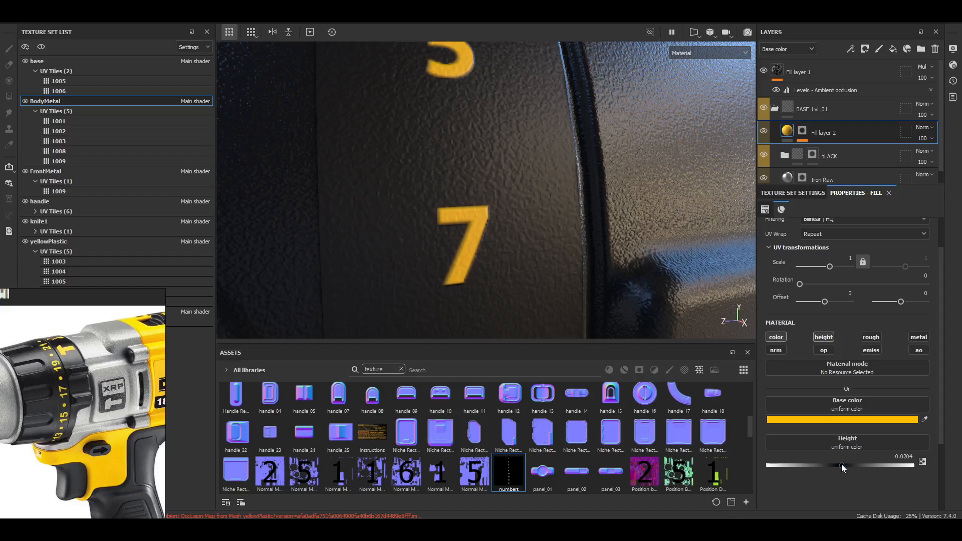
pyautogui.scroll(-6, 531, 254)
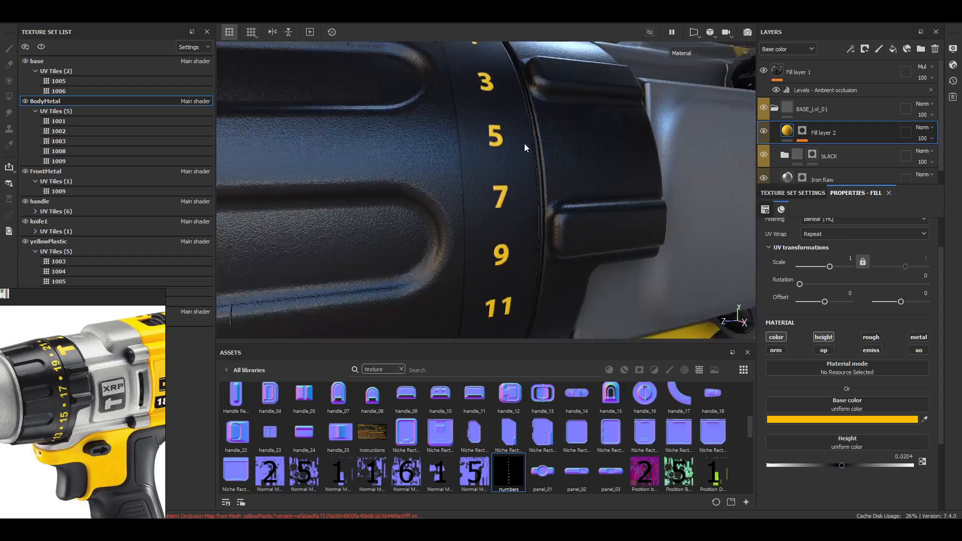
pyautogui.scroll(-3, 523, 230)
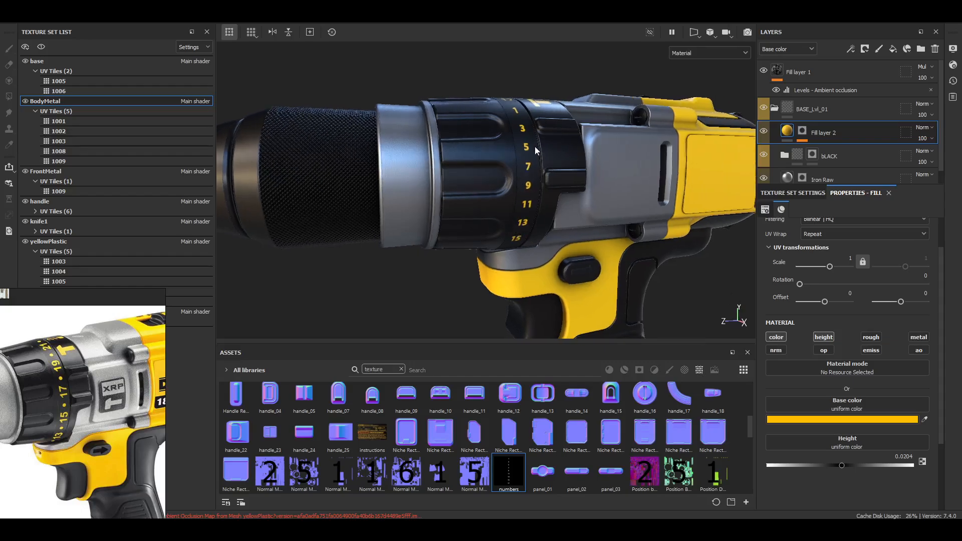
# Display the Normal+Height+Mesh channel and examine the relief of the numbers on the collar
pyautogui.press('c')
pyautogui.press('c')
pyautogui.press('c')
pyautogui.press('c')
pyautogui.press('c')
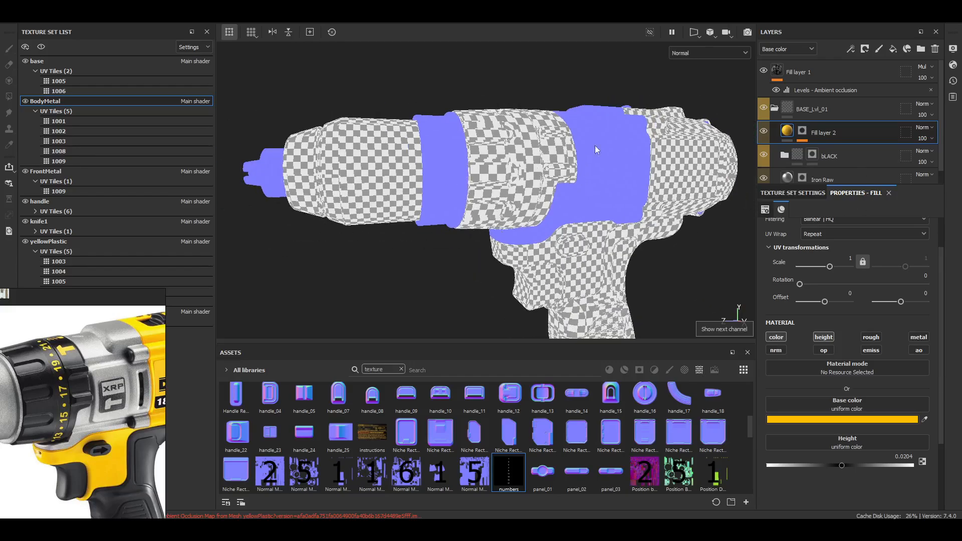
pyautogui.press('c')
pyautogui.press('c')
pyautogui.press('c')
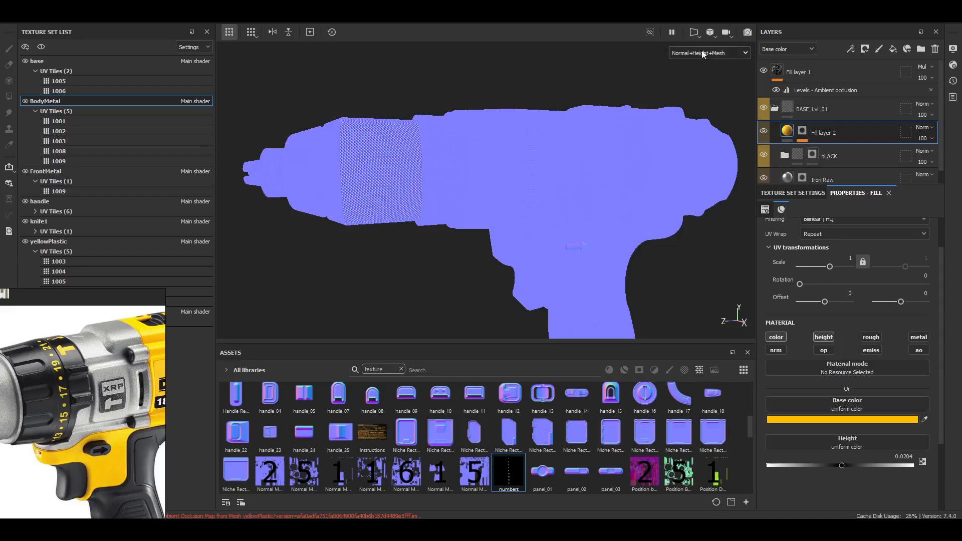
pyautogui.scroll(6, 494, 195)
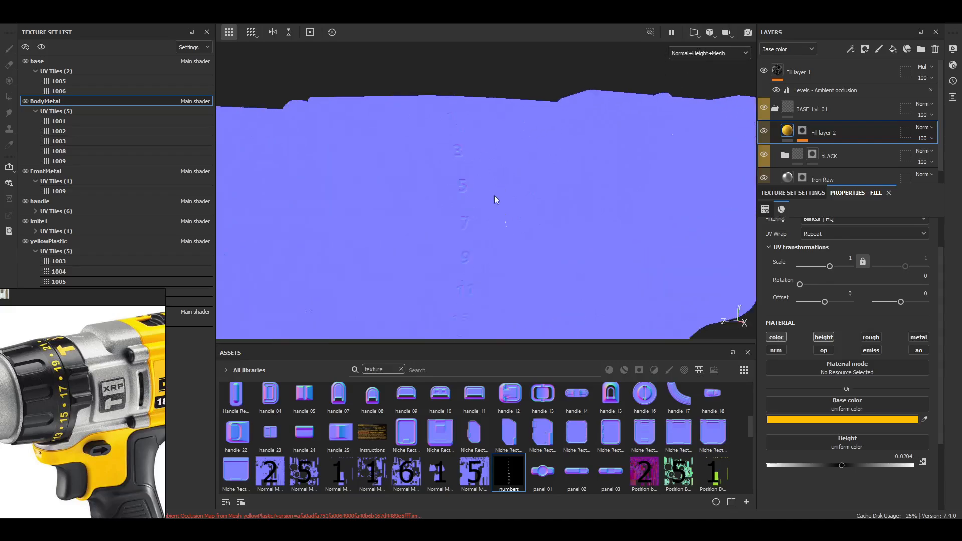
pyautogui.keyDown('alt'); pyautogui.moveTo(458, 215); pyautogui.dragTo(545, 140); pyautogui.keyUp('alt')
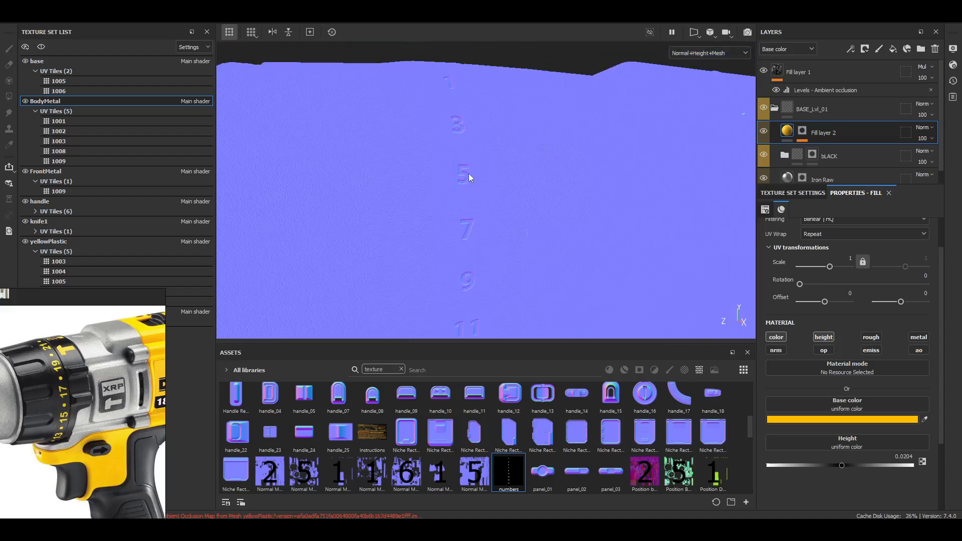
pyautogui.keyDown('alt'); pyautogui.moveTo(478, 209); pyautogui.dragTo(392, 152); pyautogui.keyUp('alt')
# Examine the knurled pattern on the chuck sleeve in the Normal+Height+Mesh view
pyautogui.scroll(-6, 411, 165)
pyautogui.scroll(9, 395, 167)
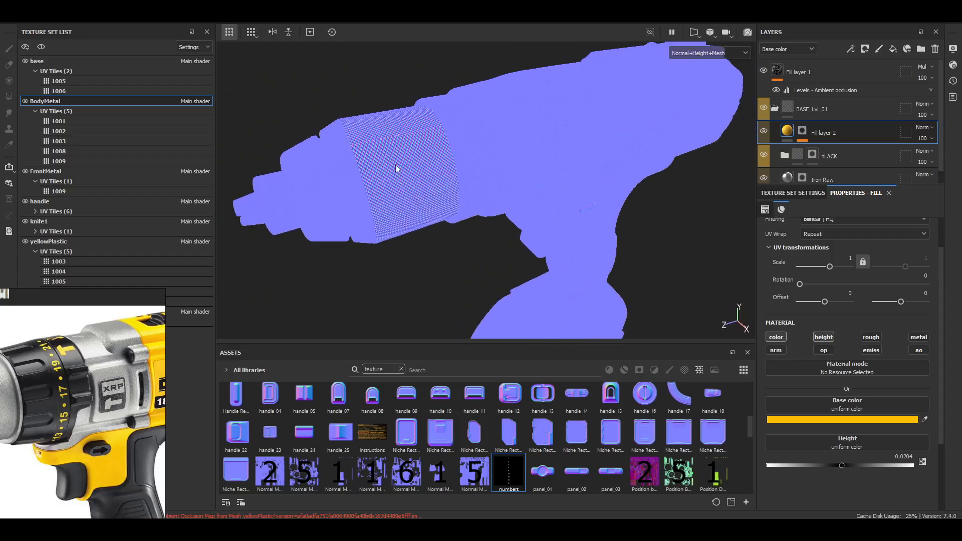
pyautogui.scroll(3, 437, 143)
pyautogui.scroll(-4, 410, 163)
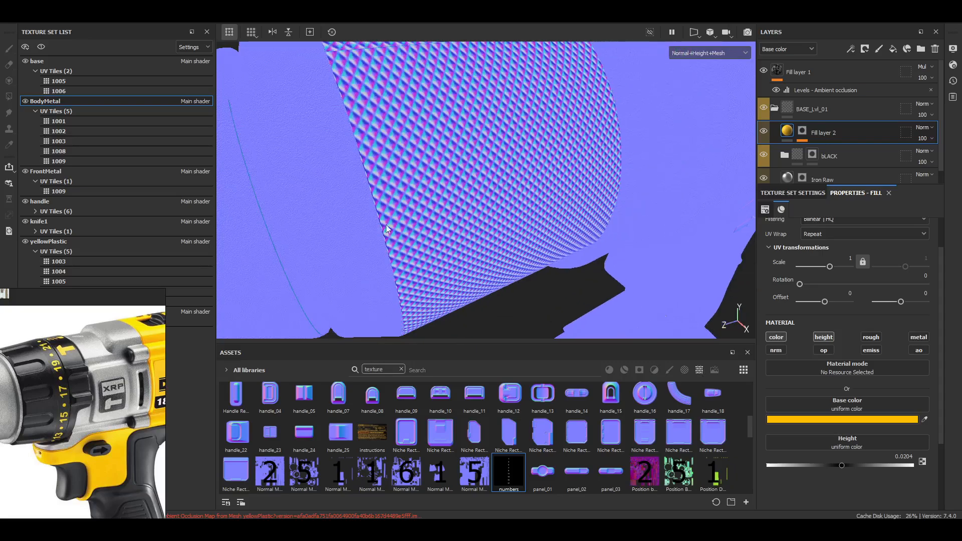
pyautogui.keyDown('alt'); pyautogui.moveTo(503, 179); pyautogui.dragTo(475, 150); pyautogui.keyUp('alt')
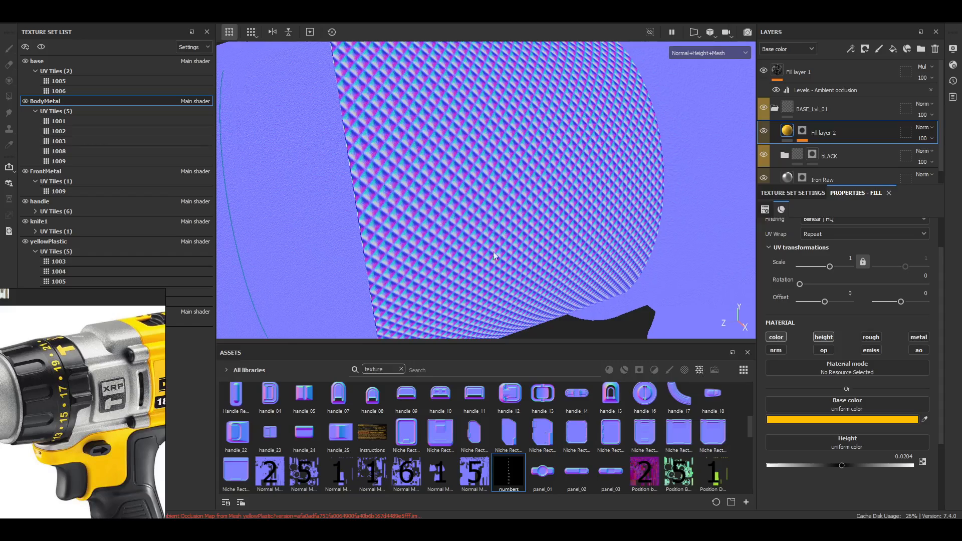
pyautogui.keyDown('alt'); pyautogui.moveTo(493, 255); pyautogui.dragTo(623, 258); pyautogui.keyUp('alt')
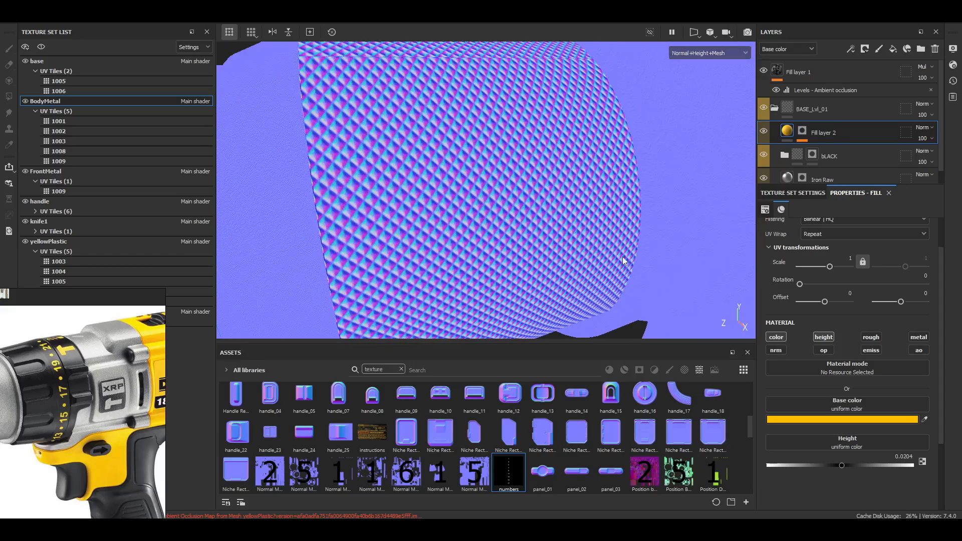
pyautogui.scroll(-10, 353, 157)
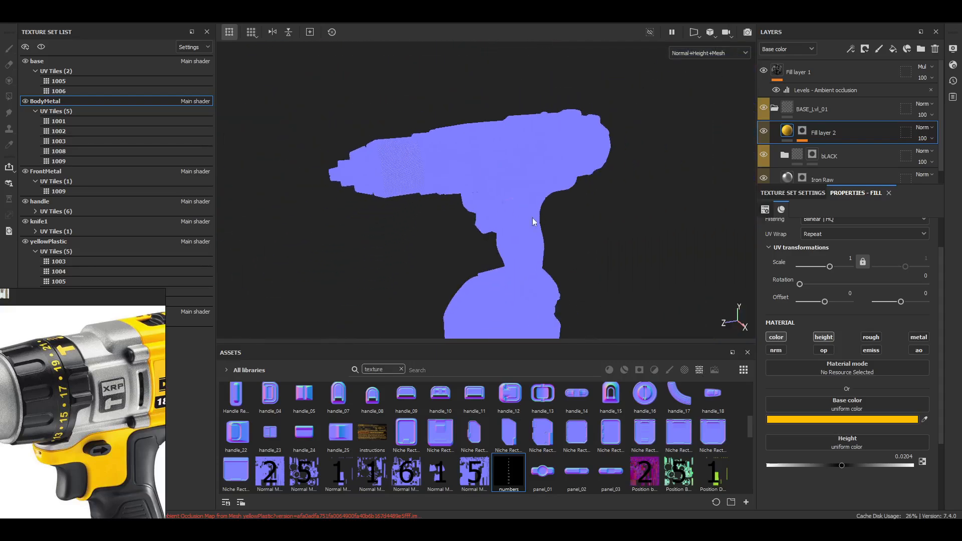
# Examine the arrow relief and surrounding surface grain above the trigger in the Normal+Height+Mesh view
pyautogui.scroll(10, 493, 208)
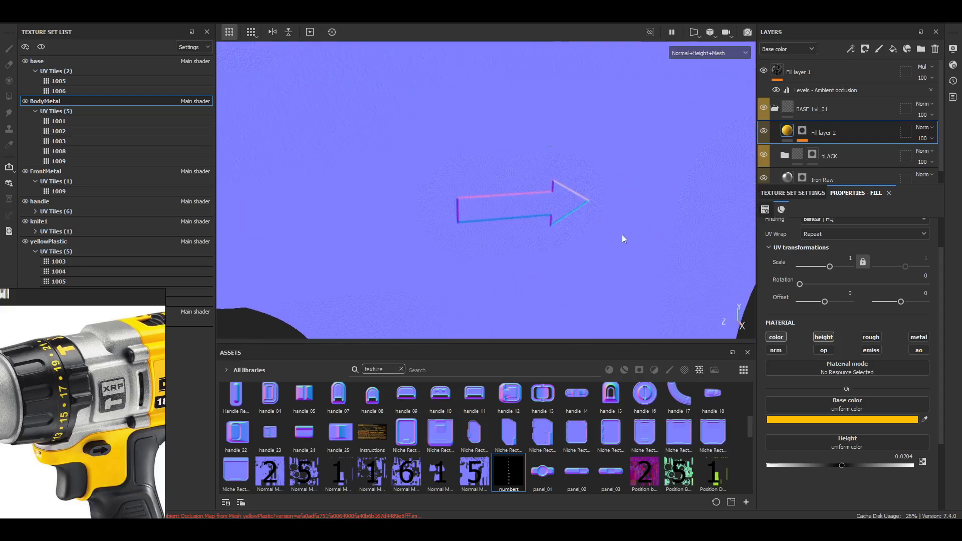
pyautogui.keyDown('alt'); pyautogui.moveTo(622, 235); pyautogui.dragTo(537, 223); pyautogui.keyUp('alt')
pyautogui.scroll(2, 537, 223)
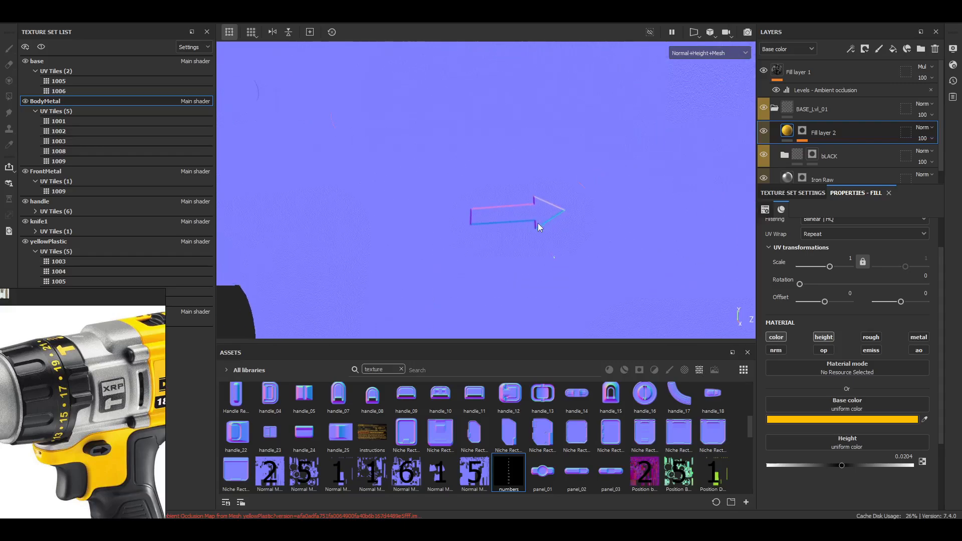
pyautogui.scroll(3, 537, 223)
pyautogui.keyDown('alt'); pyautogui.moveTo(662, 251); pyautogui.dragTo(613, 179, button='middle'); pyautogui.keyUp('alt')
pyautogui.scroll(2, 613, 179)
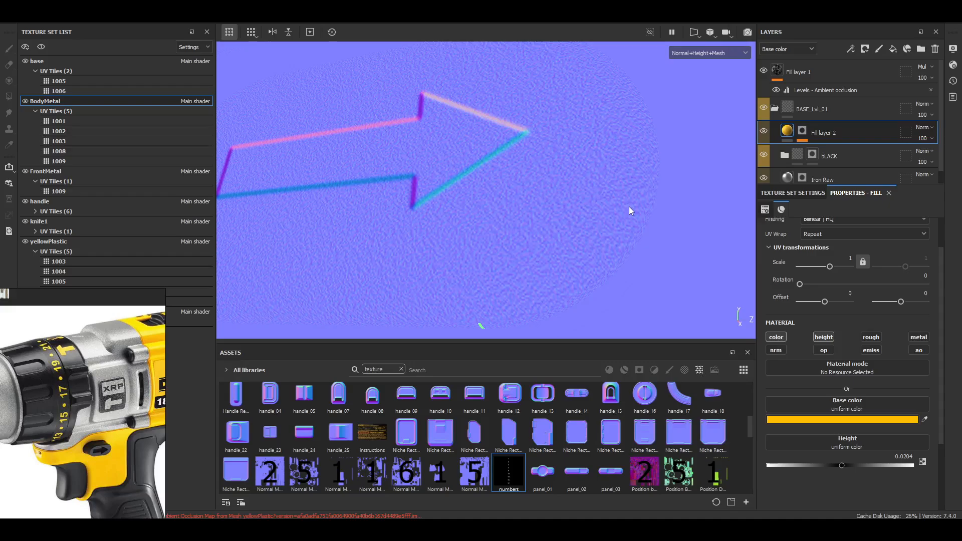
pyautogui.scroll(-5, 627, 208)
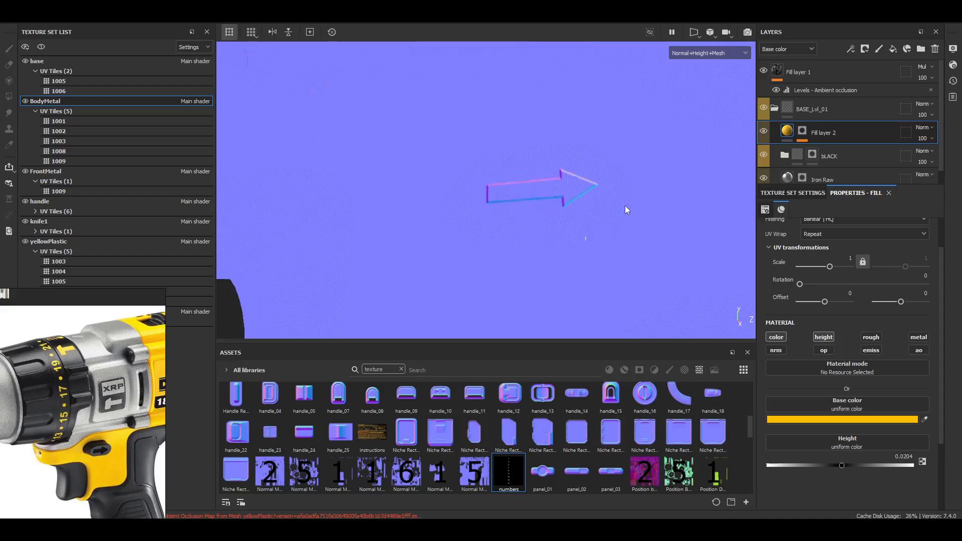
pyautogui.keyDown('alt'); pyautogui.moveTo(468, 201); pyautogui.dragTo(287, 225); pyautogui.keyUp('alt')
# Return to the material view and inspect the whole drill with its yellow collar numbers
pyautogui.keyDown('alt'); pyautogui.moveTo(420, 209); pyautogui.dragTo(708, 166, button='middle'); pyautogui.keyUp('alt')
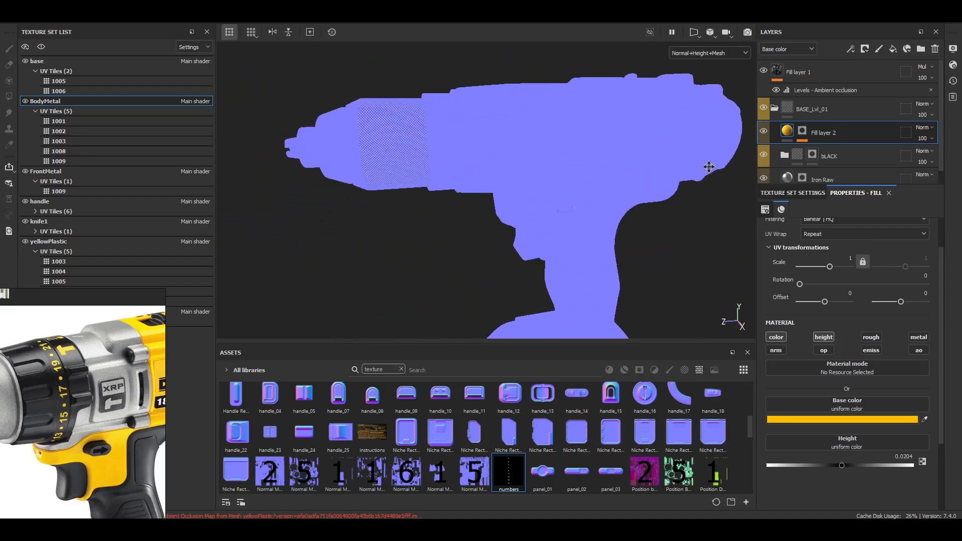
pyautogui.scroll(-4, 578, 166)
pyautogui.press('m')
pyautogui.keyDown('alt'); pyautogui.moveTo(555, 219); pyautogui.dragTo(586, 184); pyautogui.keyUp('alt')
pyautogui.keyDown('alt'); pyautogui.moveTo(586, 184); pyautogui.dragTo(601, 231, button='middle'); pyautogui.keyUp('alt')
pyautogui.scroll(2, 564, 245)
pyautogui.scroll(-4, 600, 232)
pyautogui.keyDown('alt'); pyautogui.moveTo(600, 231); pyautogui.dragTo(488, 202); pyautogui.keyUp('alt')
pyautogui.scroll(2, 470, 216)
pyautogui.scroll(-3, 117, 338)
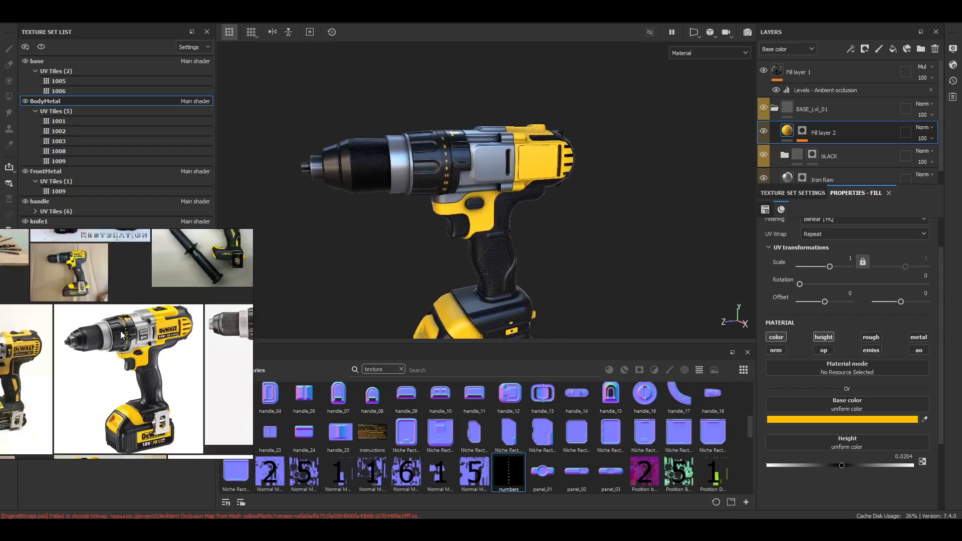
# Examine the DEWALT 18V XR LI-ION side label in the reference photo against the model's yellow side panel
pyautogui.scroll(1, 143, 325)
pyautogui.scroll(-1, 161, 349)
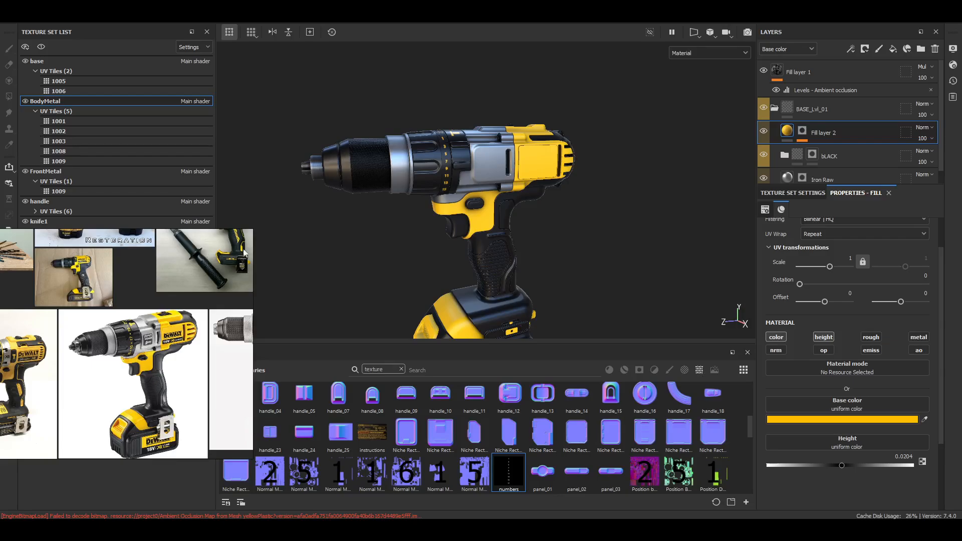
pyautogui.scroll(4, 180, 338)
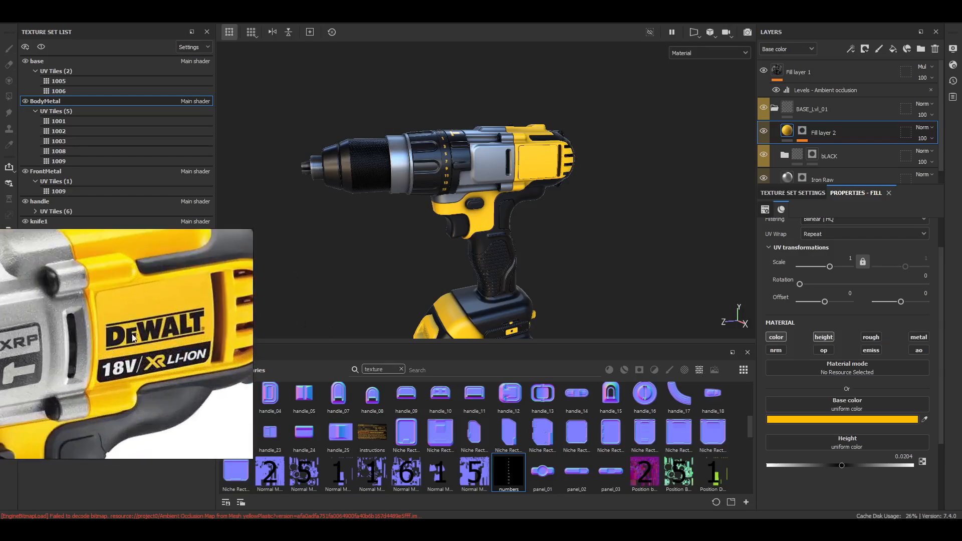
pyautogui.scroll(3, 542, 155)
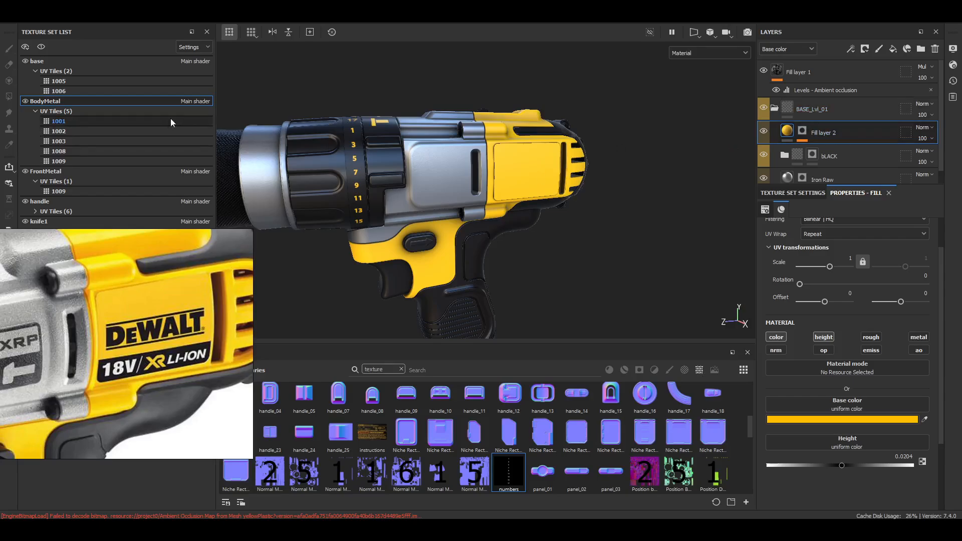
# Rename Fill layer 2 as Num and save the project
pyautogui.doubleClick(828, 133)
pyautogui.write('n')
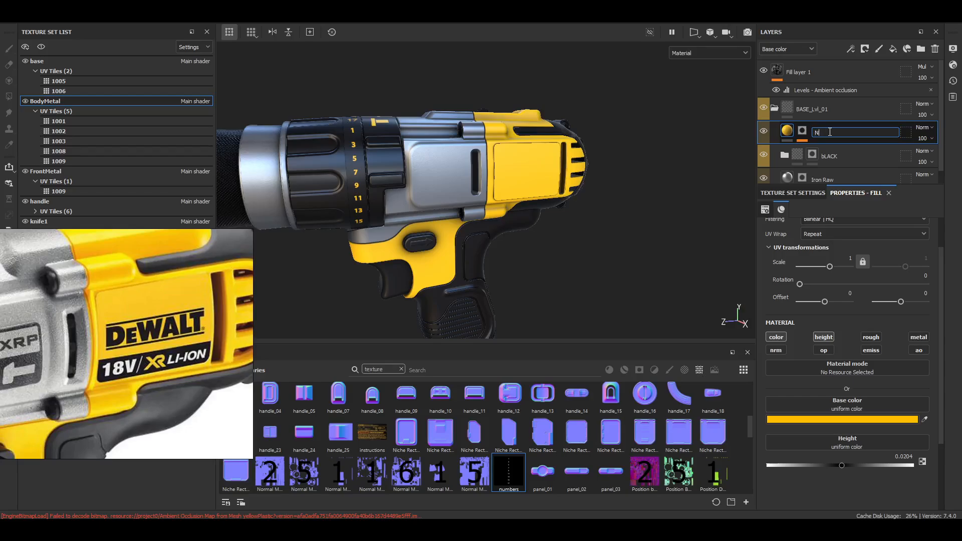
pyautogui.write('um\\')
pyautogui.press('Return')
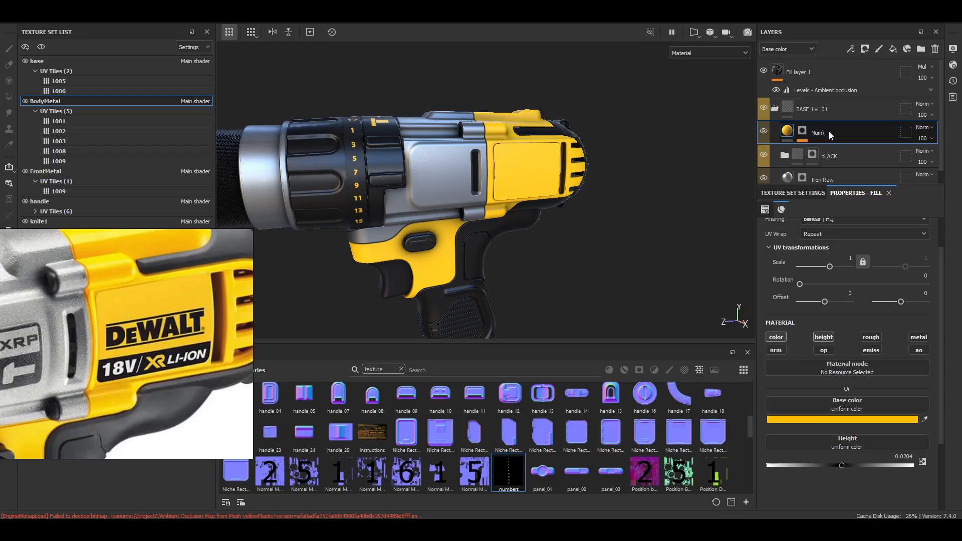
pyautogui.doubleClick(829, 132)
pyautogui.click(829, 132)
pyautogui.press('BackSpace')
pyautogui.press('Return')
pyautogui.hotkey('ctrl', 's')
# Compare the whole drill, down to its battery base, with the reference photo and save the project again
pyautogui.scroll(-4, 152, 343)
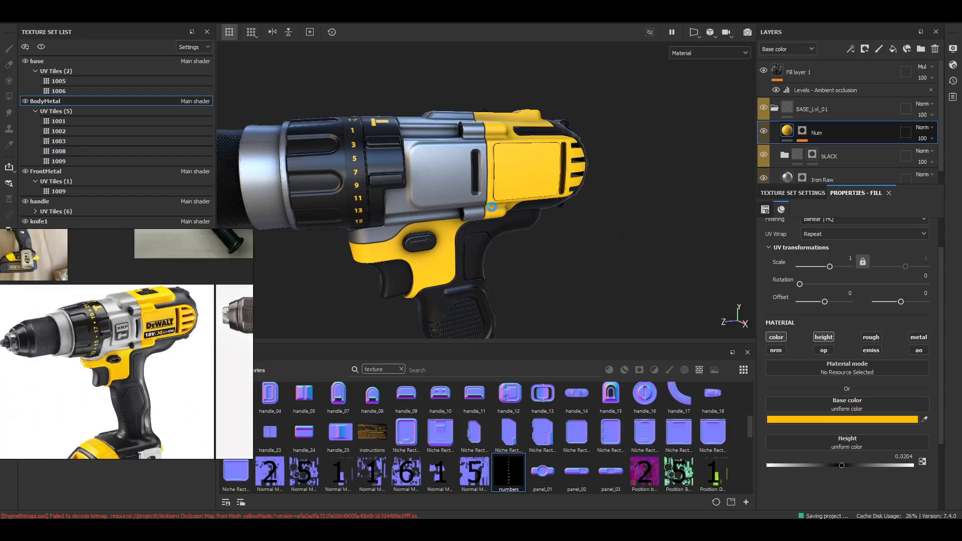
pyautogui.scroll(-4, 499, 183)
pyautogui.keyDown('alt'); pyautogui.moveTo(505, 181); pyautogui.dragTo(540, 218, button='right'); pyautogui.keyUp('alt')
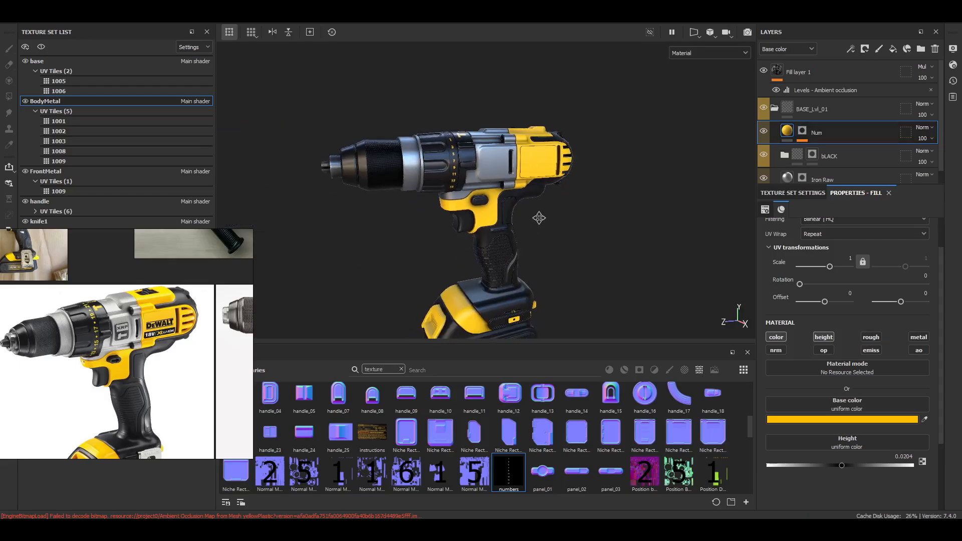
pyautogui.keyDown('alt'); pyautogui.moveTo(539, 217); pyautogui.dragTo(545, 150, button='middle'); pyautogui.keyUp('alt')
pyautogui.hotkey('ctrl', 's')
pyautogui.scroll(-3, 524, 232)
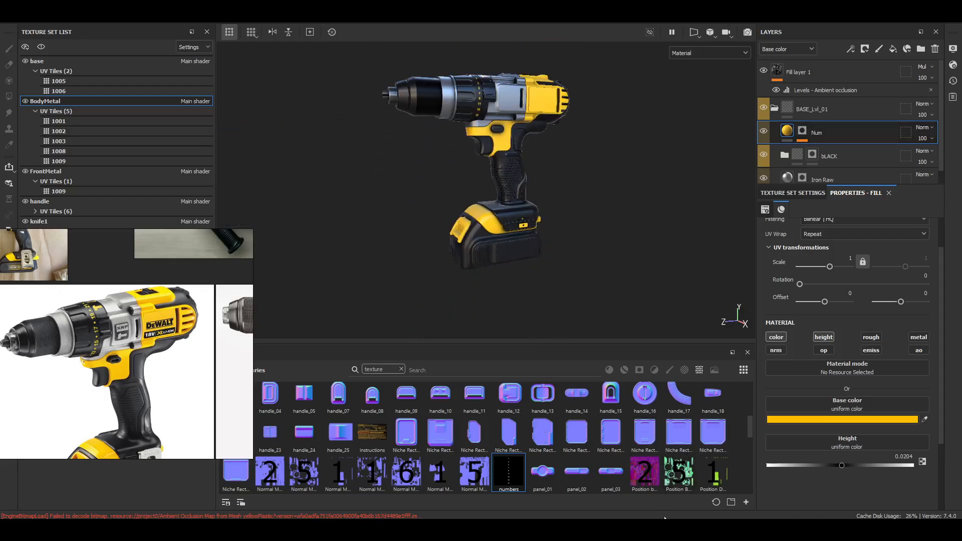
pyautogui.scroll(3, 528, 237)
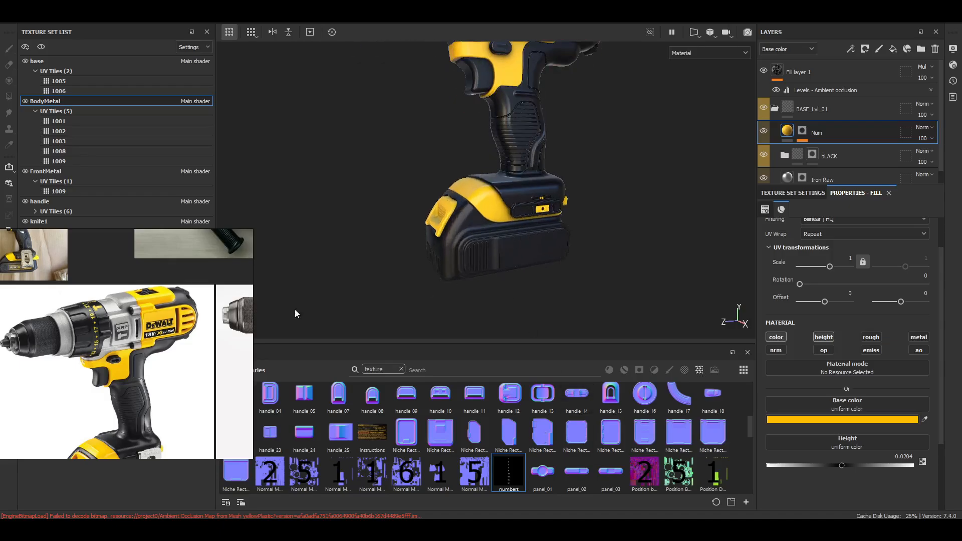
# Browse the reference photos for a close view of the DEWALT label on the battery's side
pyautogui.scroll(-3, 246, 320)
pyautogui.scroll(6, 214, 398)
pyautogui.scroll(-8, 183, 337)
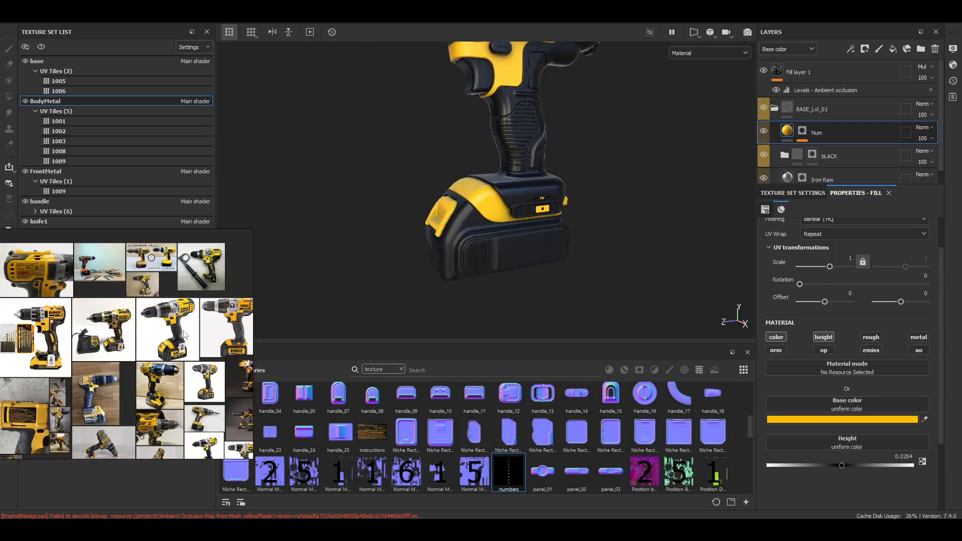
pyautogui.scroll(5, 183, 335)
pyautogui.scroll(-4, 179, 351)
pyautogui.scroll(3, 175, 365)
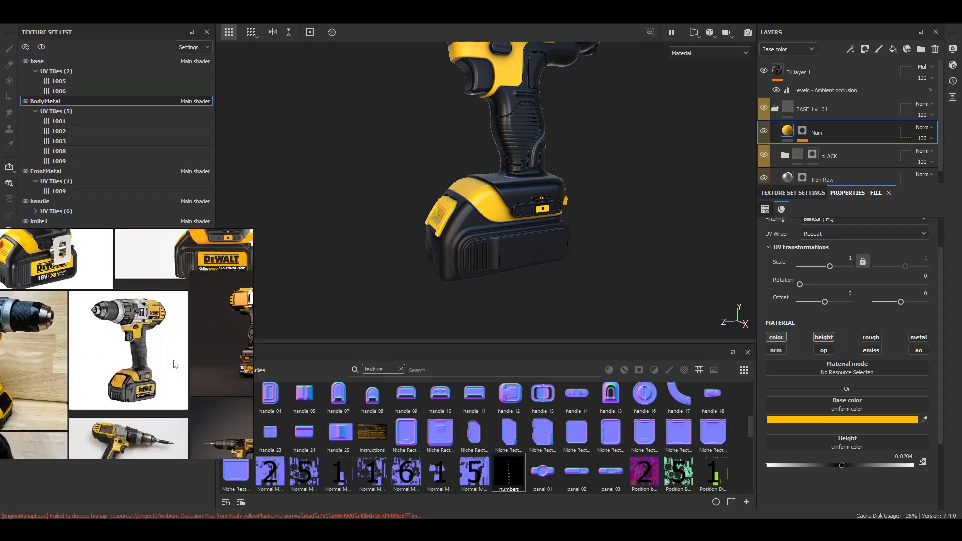
pyautogui.scroll(4, 177, 365)
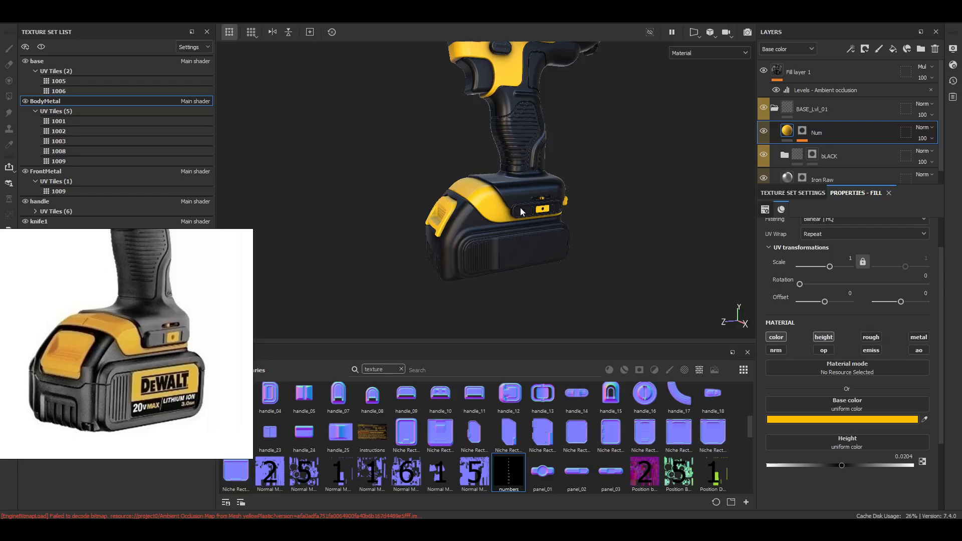
# Switch to the base texture set and colour-code its BASE_Lvl_01 folder orange
pyautogui.keyDown('ctrl'); pyautogui.keyDown('alt'); pyautogui.rightClick(526, 244); pyautogui.keyUp('alt'); pyautogui.keyUp('ctrl')
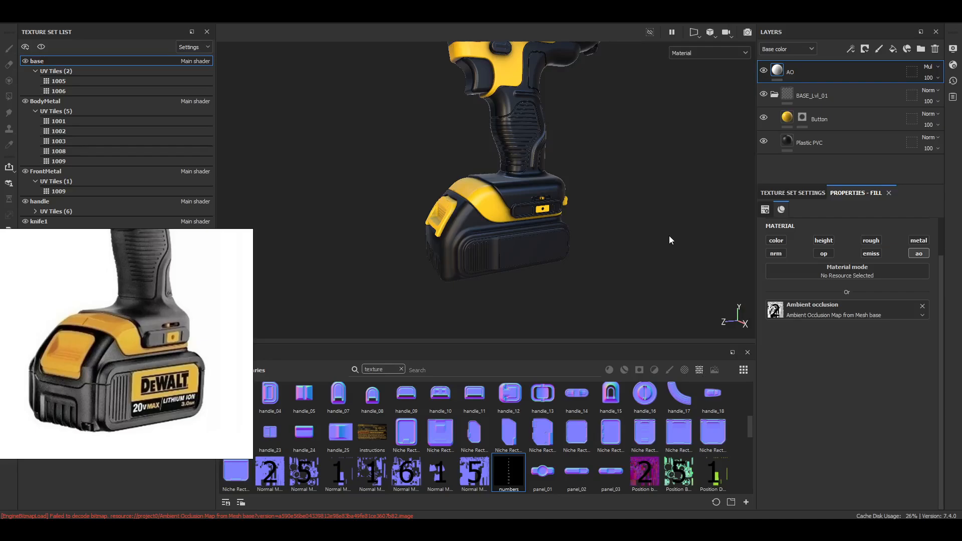
pyautogui.click(841, 123)
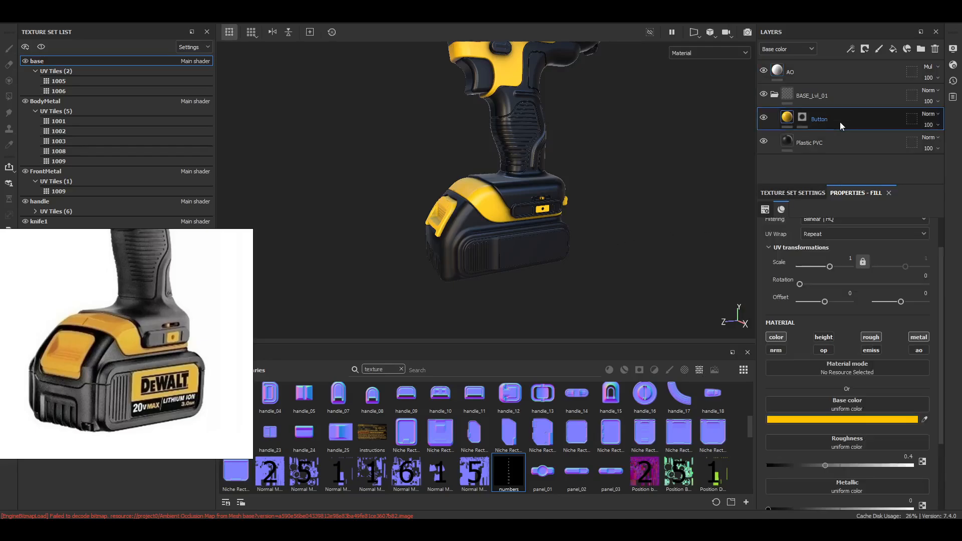
pyautogui.rightClick(840, 100)
pyautogui.click(865, 276)
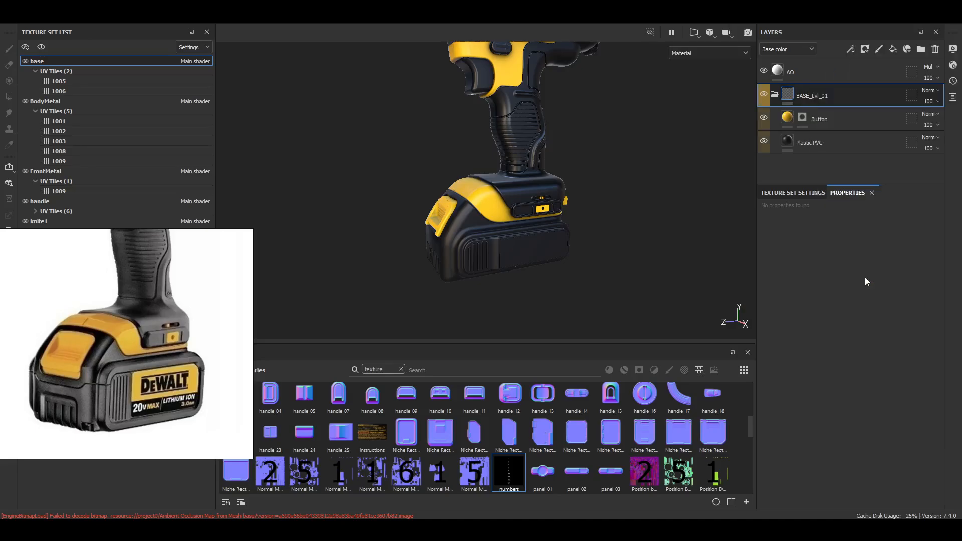
# Add a fill layer above the Button layer and sample the drill's yellow as its base color
pyautogui.click(843, 118)
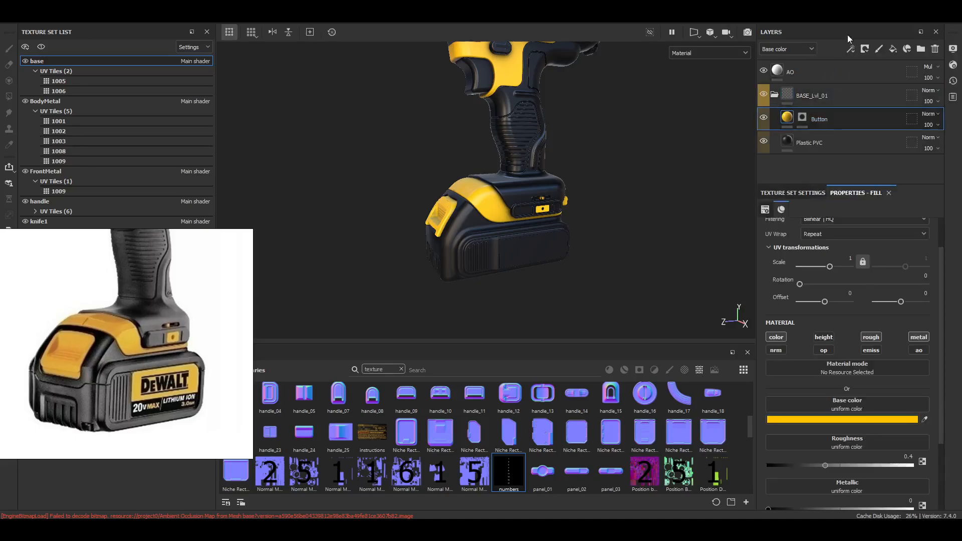
pyautogui.click(890, 49)
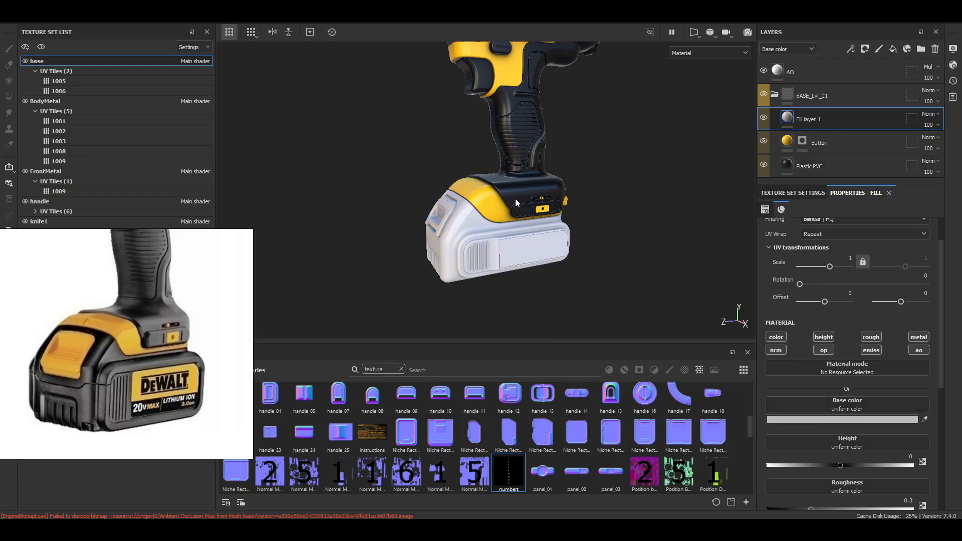
pyautogui.press('b')
pyautogui.press('b')
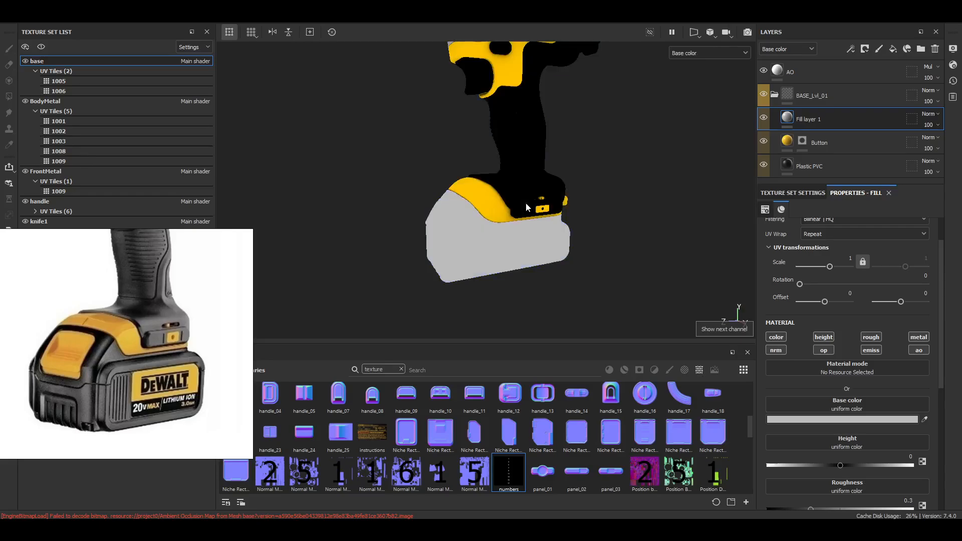
pyautogui.click(924, 419)
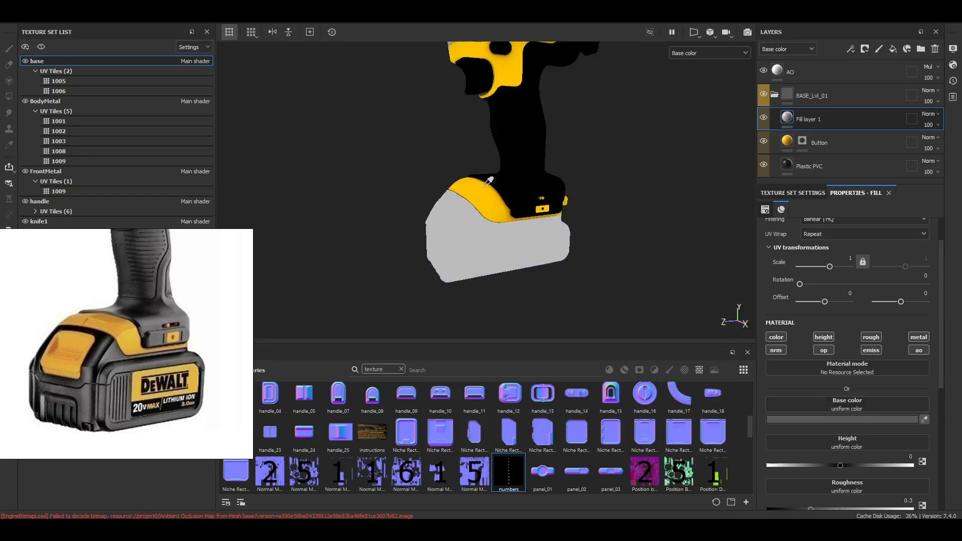
pyautogui.click(484, 187)
pyautogui.press('m')
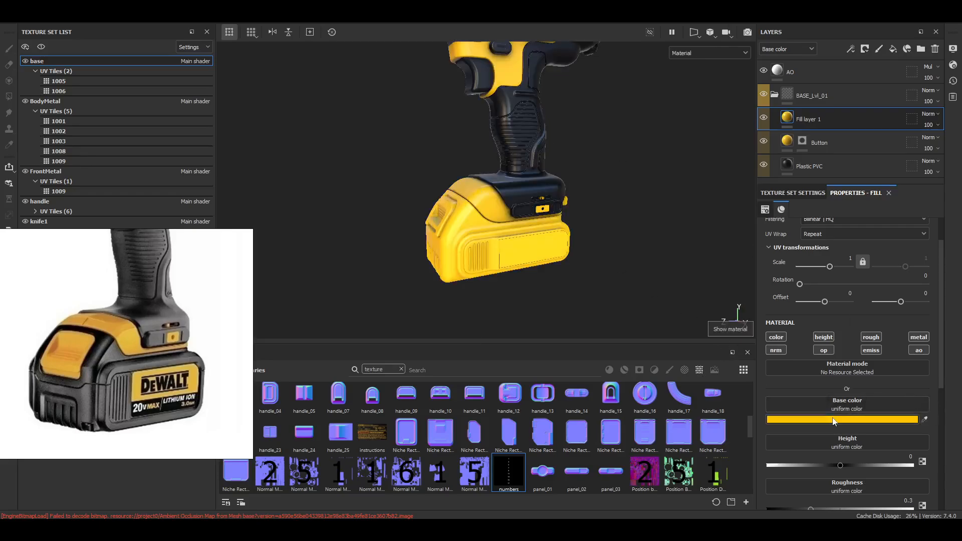
# Add a black mask to the new yellow fill layer and rename the layer LowerSticker
pyautogui.scroll(-3, 832, 427)
pyautogui.click(865, 49)
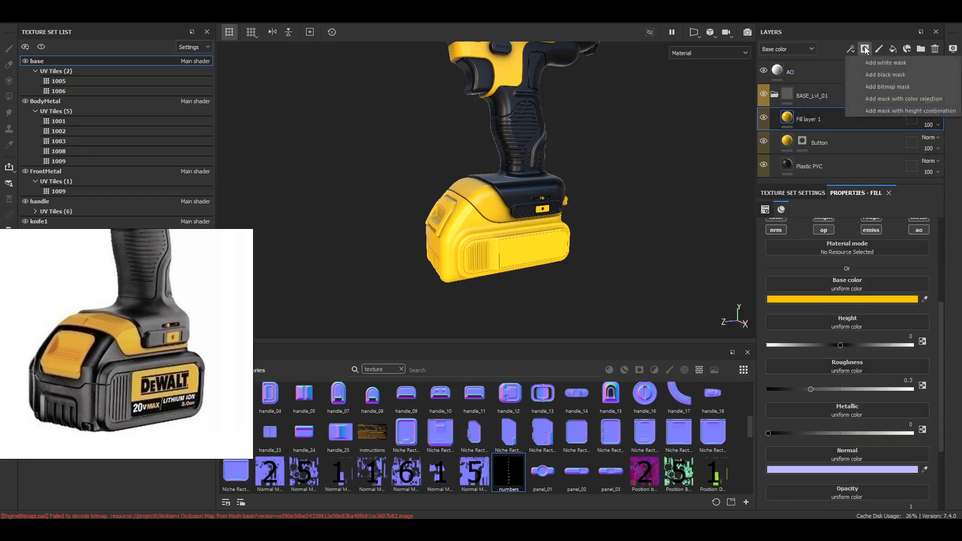
pyautogui.click(869, 75)
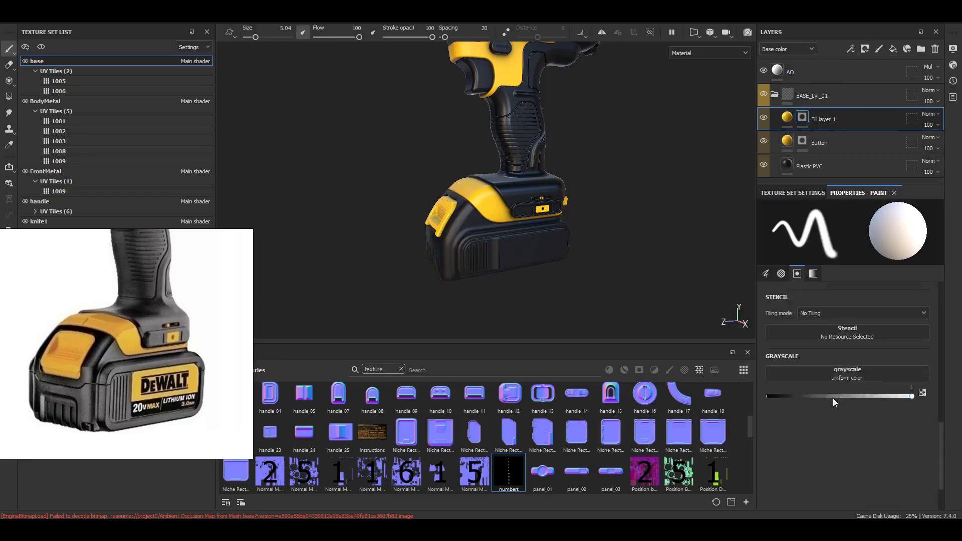
pyautogui.click(786, 117)
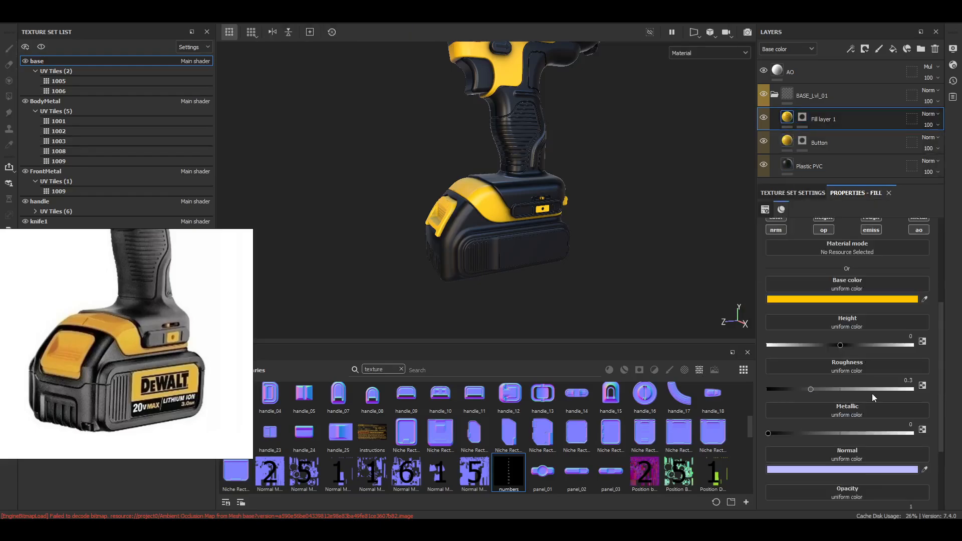
pyautogui.scroll(3, 858, 378)
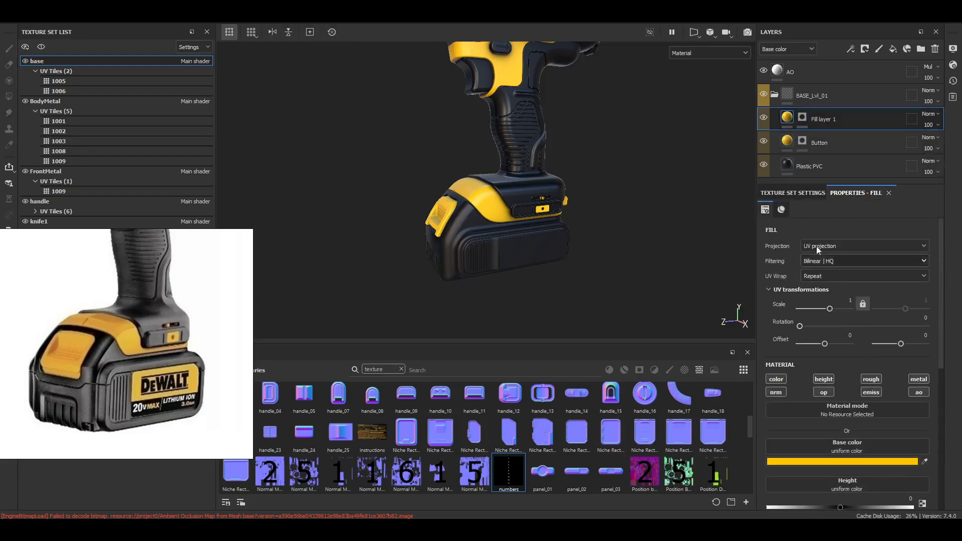
pyautogui.doubleClick(825, 120)
pyautogui.write('LowerSticker')
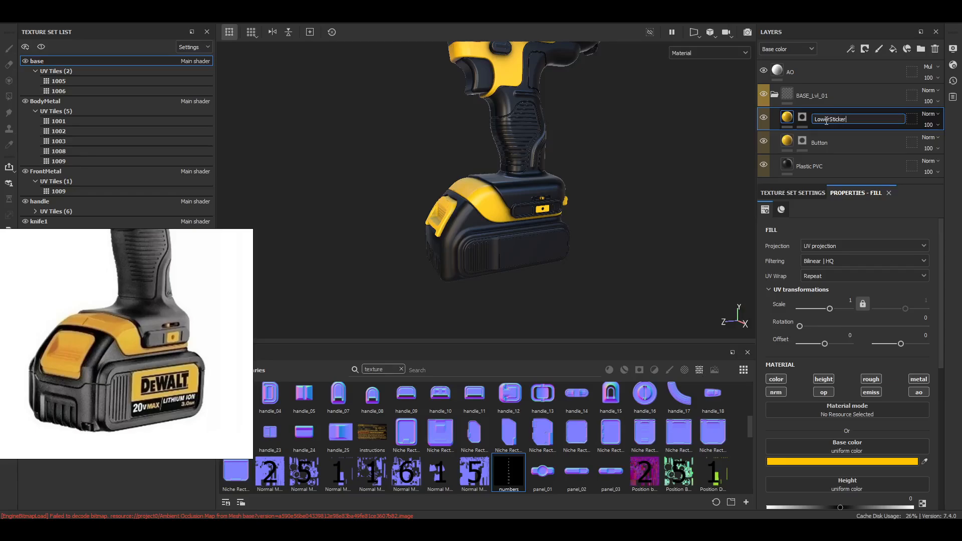
pyautogui.press('Return')
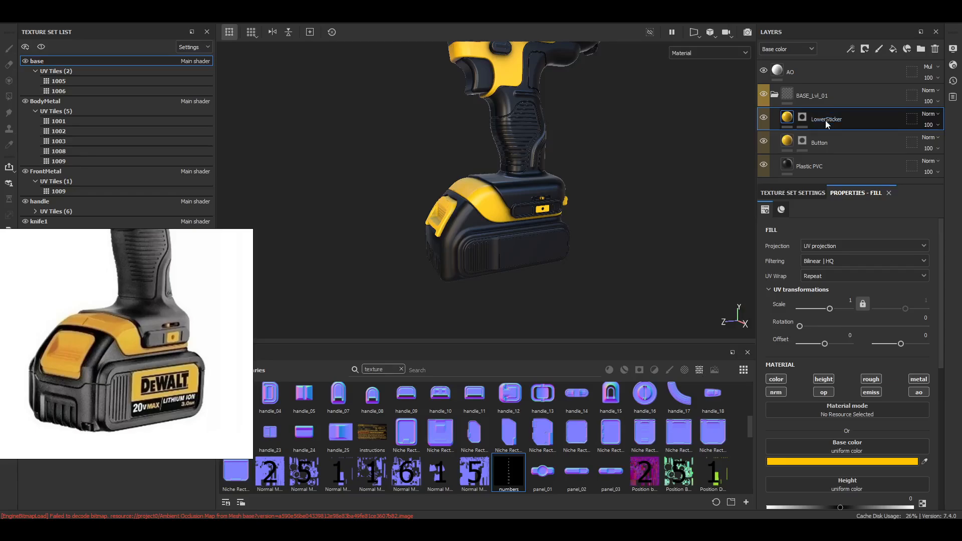
# Reveal the LowerSticker yellow on the battery's flat rectangular side panel by filling its UV chunk in the mask
pyautogui.scroll(4, 571, 276)
pyautogui.keyDown('alt'); pyautogui.moveTo(571, 276); pyautogui.dragTo(560, 255, button='middle'); pyautogui.keyUp('alt')
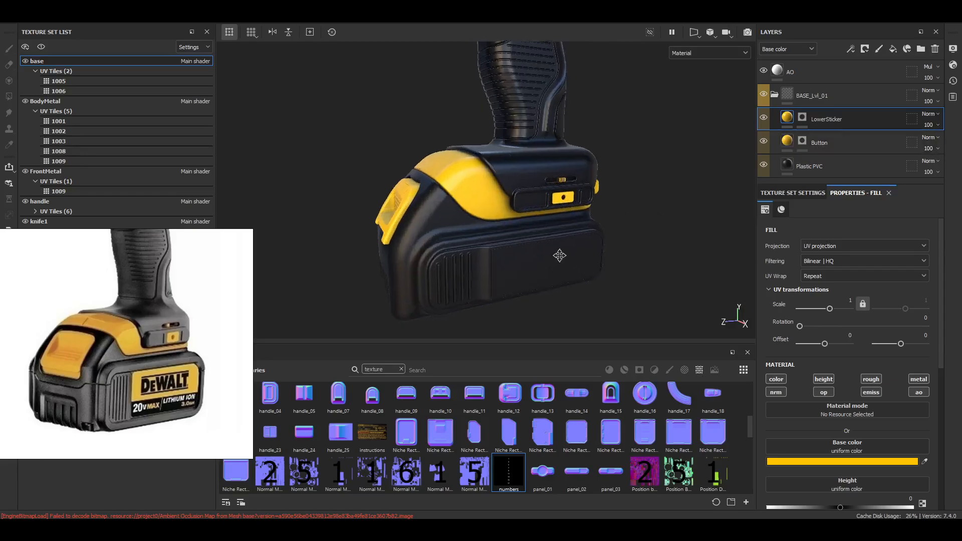
pyautogui.keyDown('alt'); pyautogui.moveTo(560, 255); pyautogui.dragTo(488, 275); pyautogui.keyUp('alt')
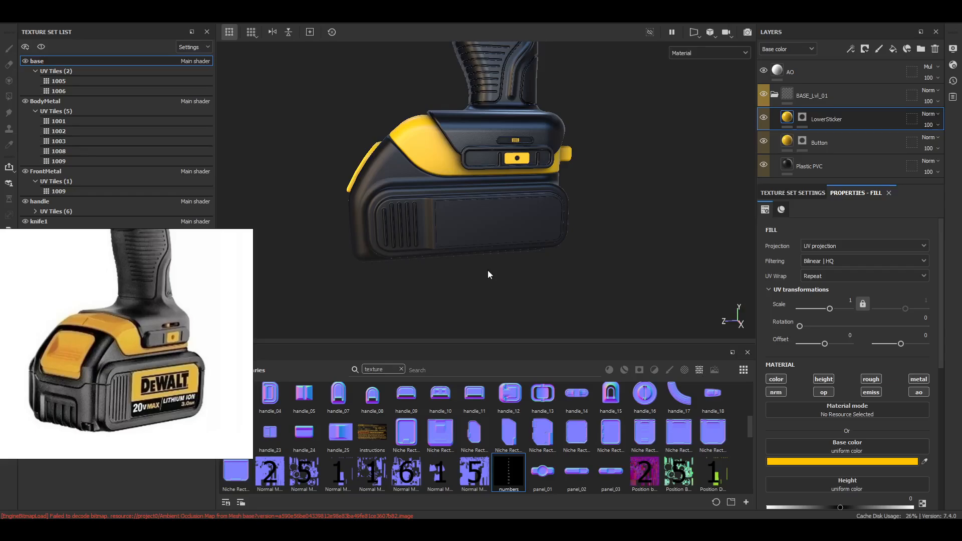
pyautogui.click(808, 117)
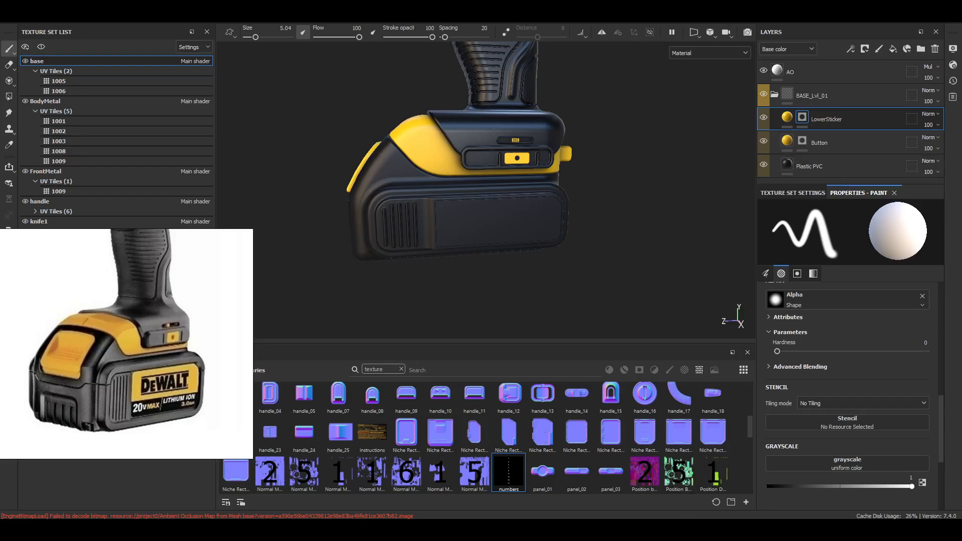
pyautogui.click(802, 119)
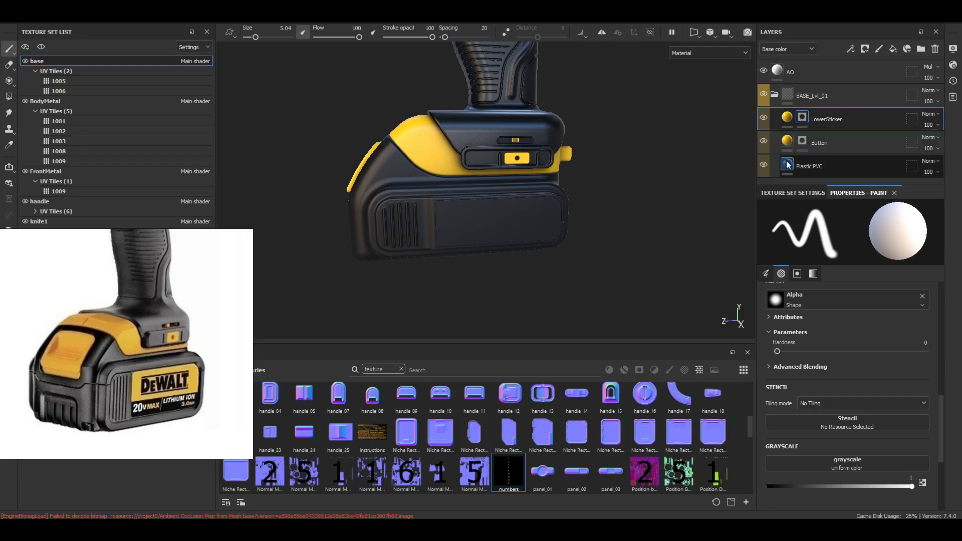
pyautogui.press('4')
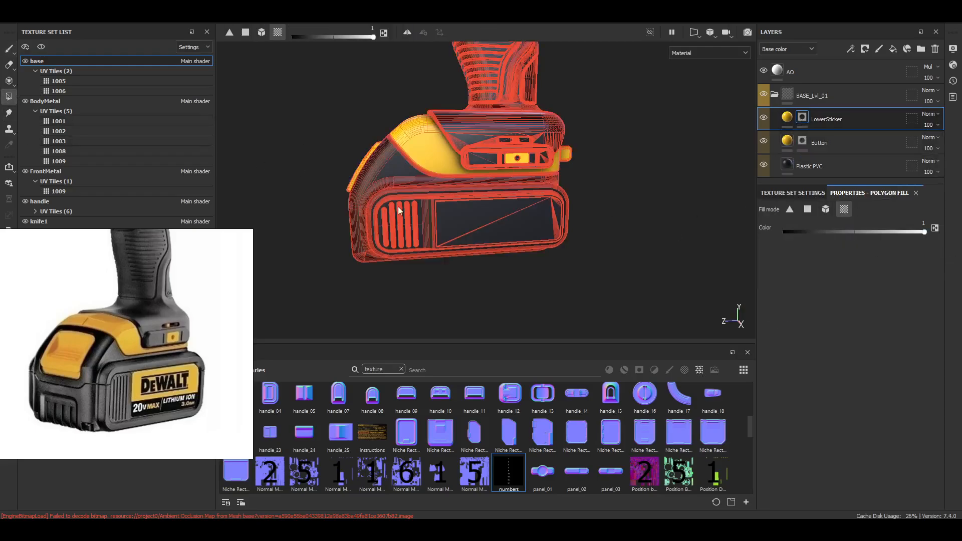
pyautogui.scroll(1, 426, 210)
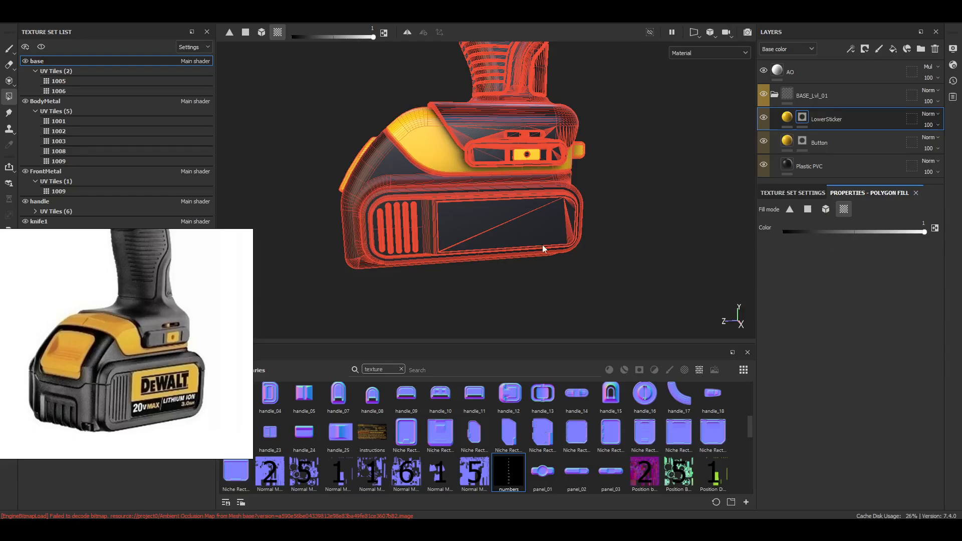
pyautogui.click(476, 222)
pyautogui.scroll(3, 549, 221)
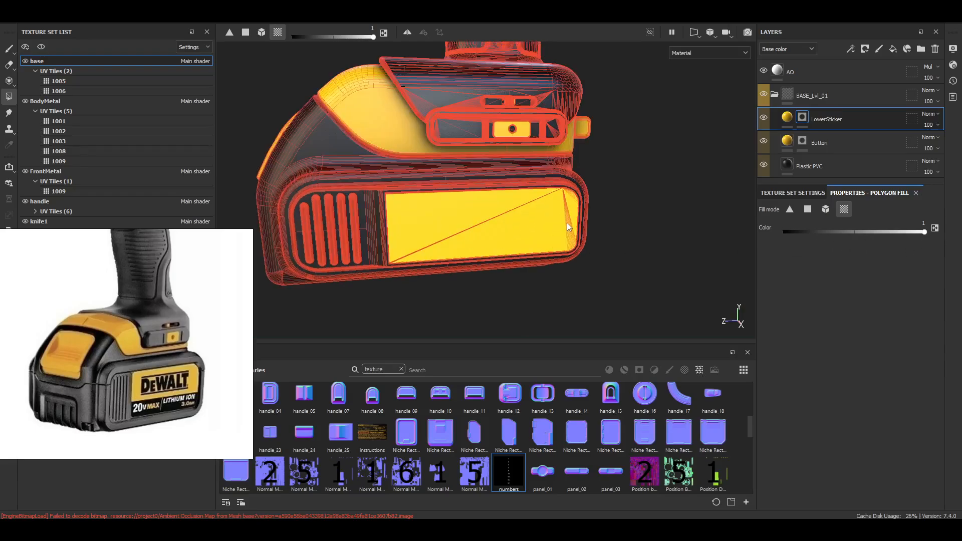
# Switch back to the Paint tool and inspect the yellow sticker area on the battery's side without the wireframe
pyautogui.click(9, 49)
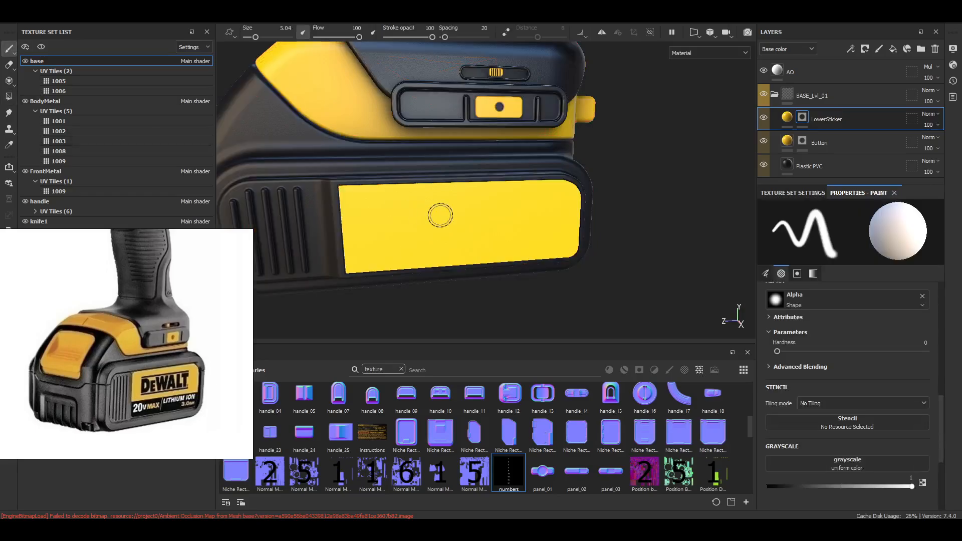
pyautogui.scroll(-3, 521, 238)
pyautogui.keyDown('alt'); pyautogui.moveTo(520, 237); pyautogui.dragTo(453, 225); pyautogui.keyUp('alt')
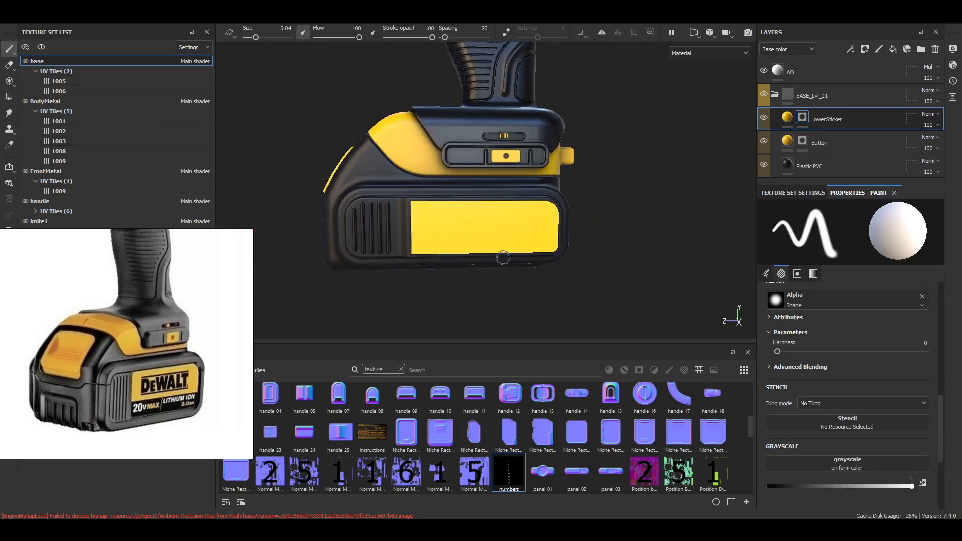
pyautogui.scroll(2, 504, 258)
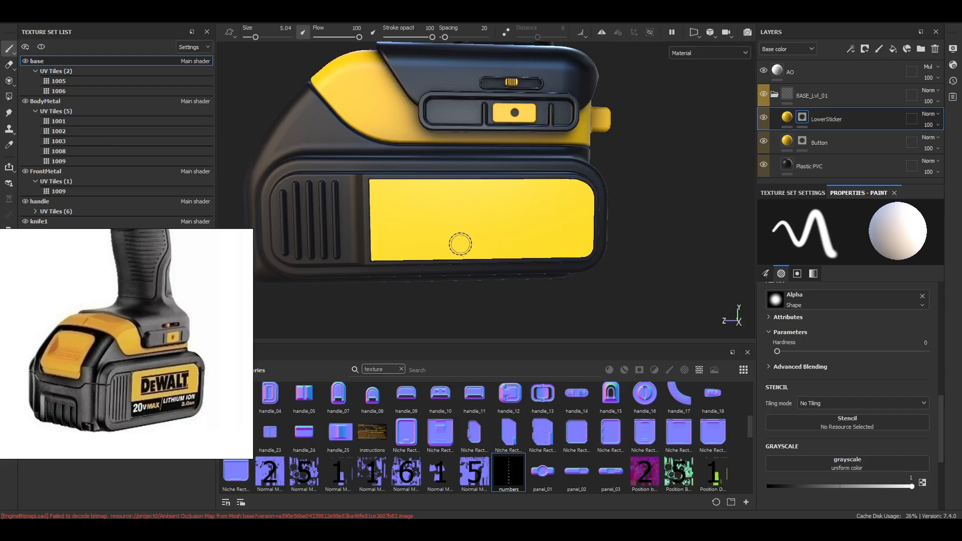
pyautogui.keyDown('shift'); pyautogui.moveTo(467, 260); pyautogui.dragTo(477, 264, button='right'); pyautogui.keyUp('shift')
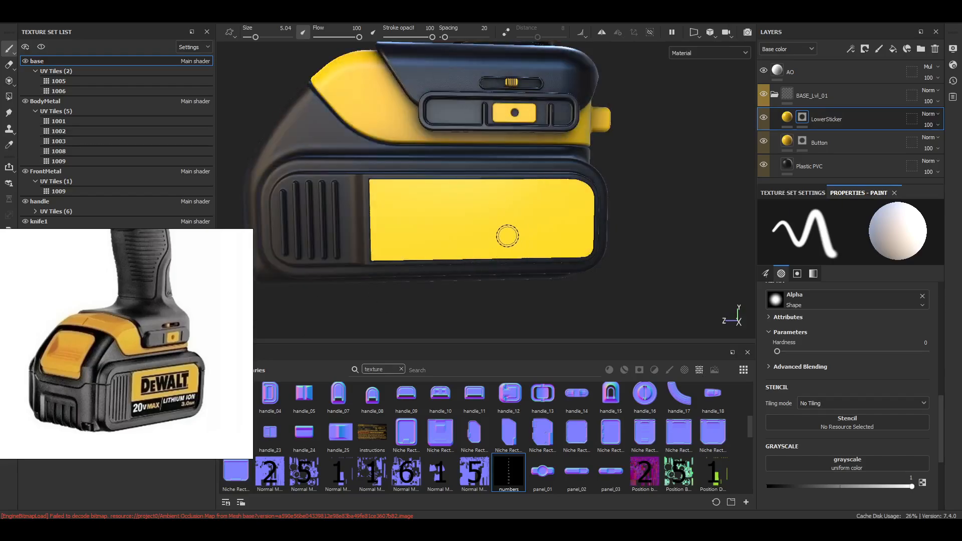
pyautogui.scroll(-2, 563, 256)
# Align the view straight onto the battery's side and add a paint effect to the LowerSticker layer's content
pyautogui.click(787, 117)
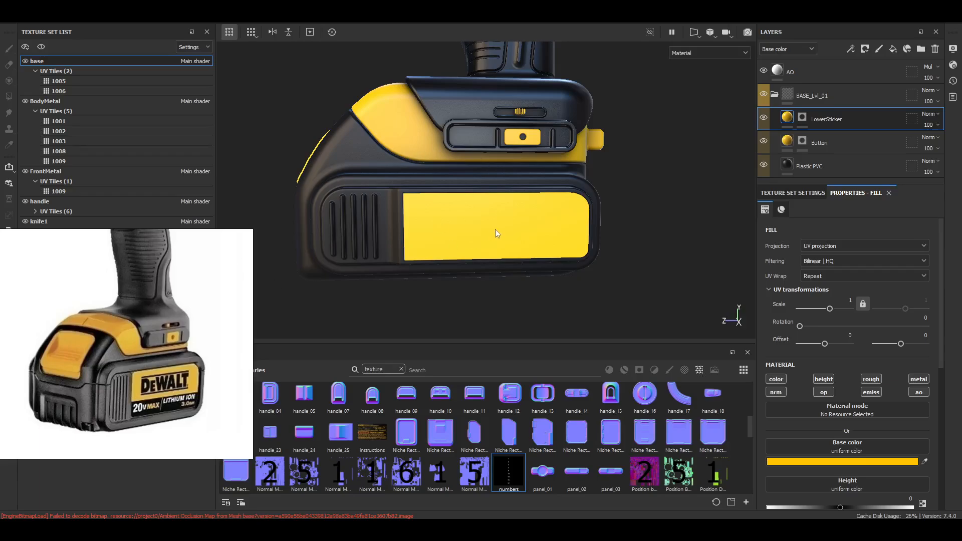
pyautogui.scroll(2, 494, 230)
pyautogui.keyDown('alt'); pyautogui.keyDown('shift'); pyautogui.moveTo(495, 230); pyautogui.dragTo(495, 229); pyautogui.keyUp('shift'); pyautogui.keyUp('alt')
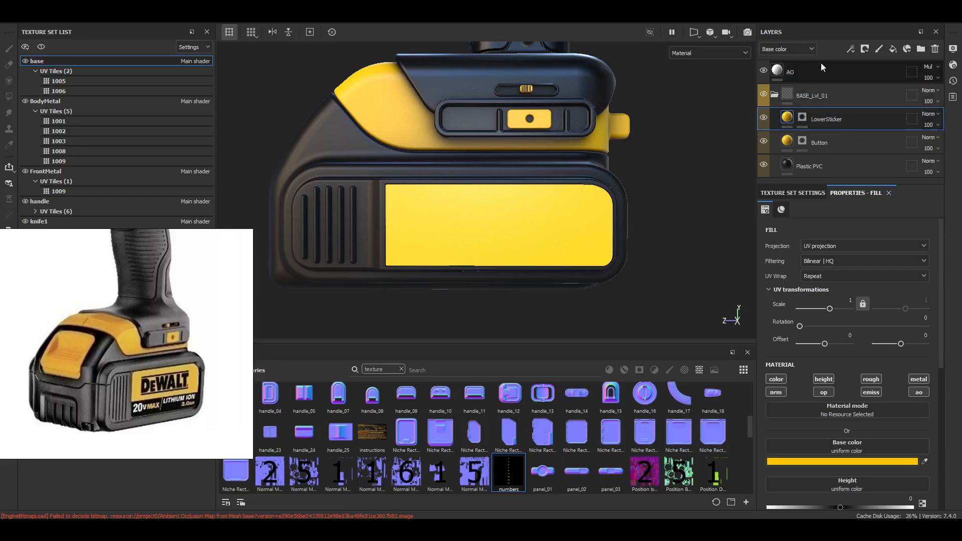
pyautogui.click(850, 49)
pyautogui.click(860, 74)
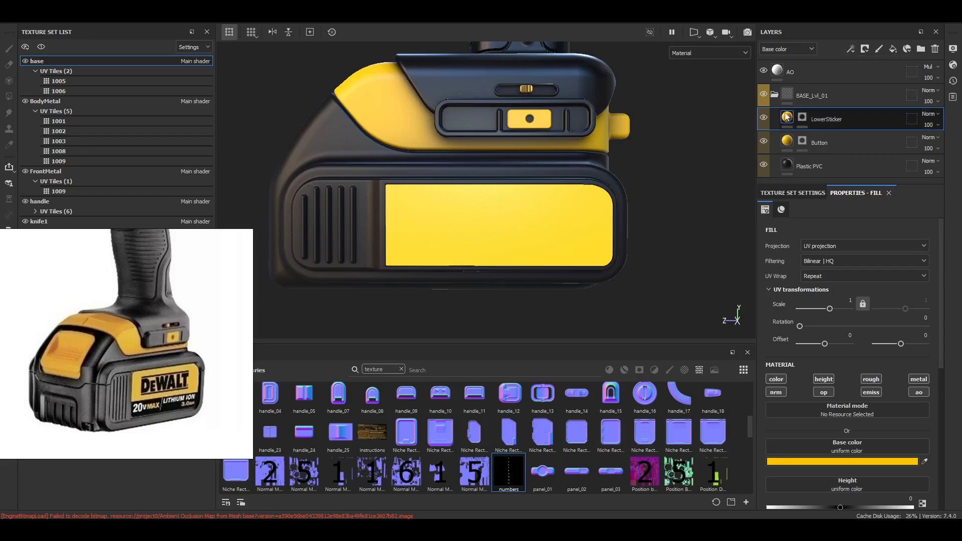
pyautogui.click(789, 119)
pyautogui.click(802, 120)
pyautogui.click(786, 118)
pyautogui.click(852, 49)
pyautogui.click(865, 75)
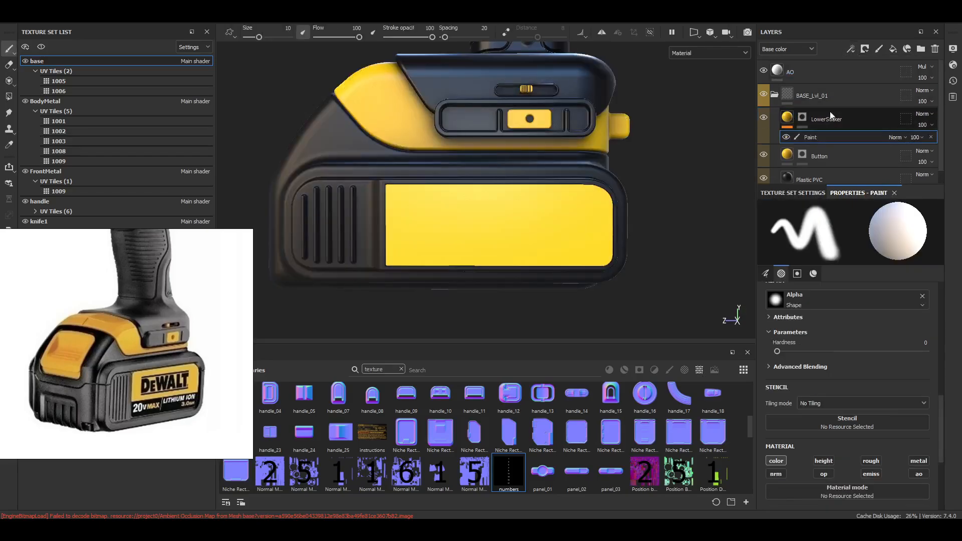
# Clear the texture filter from the asset library, choose the Basic Hard brush and set its size to about 7.62
pyautogui.click(400, 368)
pyautogui.scroll(-5, 269, 386)
pyautogui.click(669, 370)
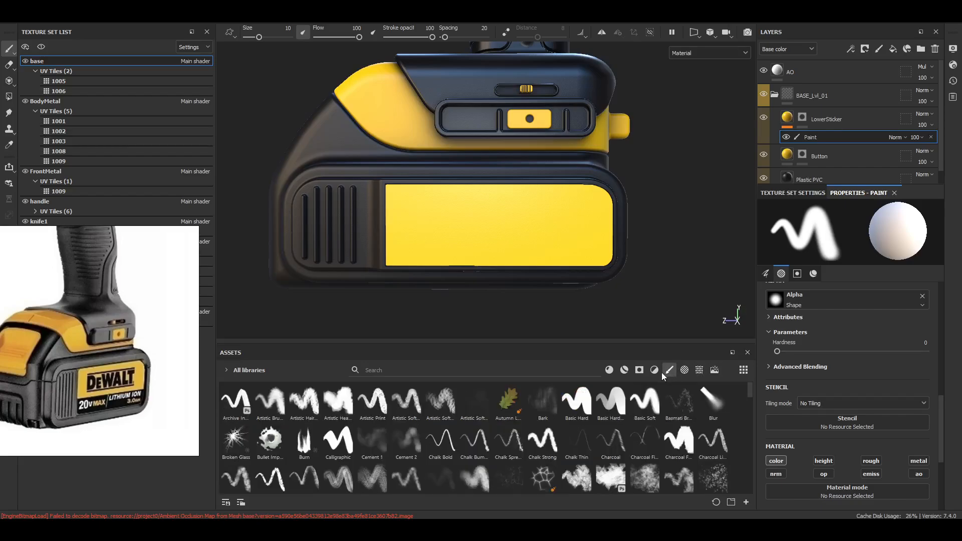
pyautogui.click(586, 409)
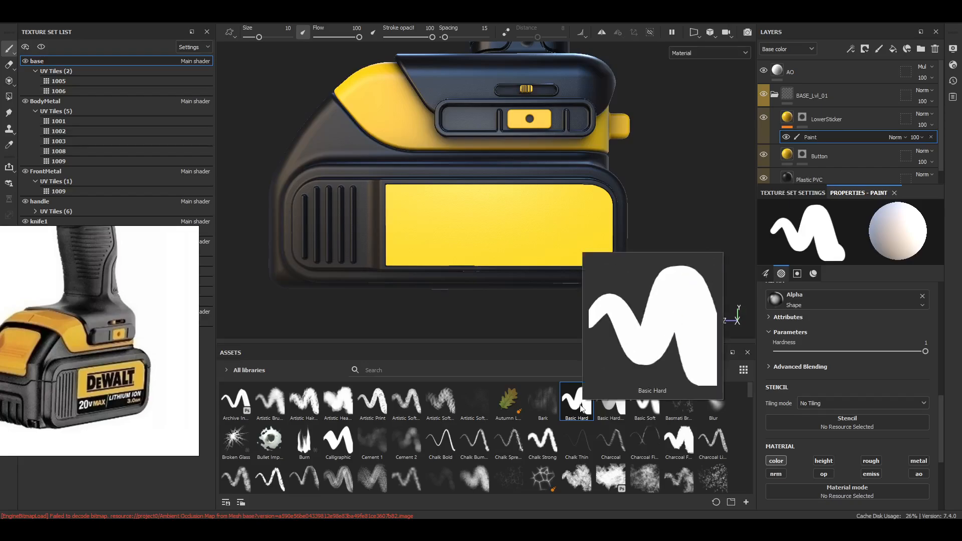
pyautogui.keyDown('ctrl'); pyautogui.moveTo(558, 246); pyautogui.dragTo(546, 246, button='right'); pyautogui.keyUp('ctrl')
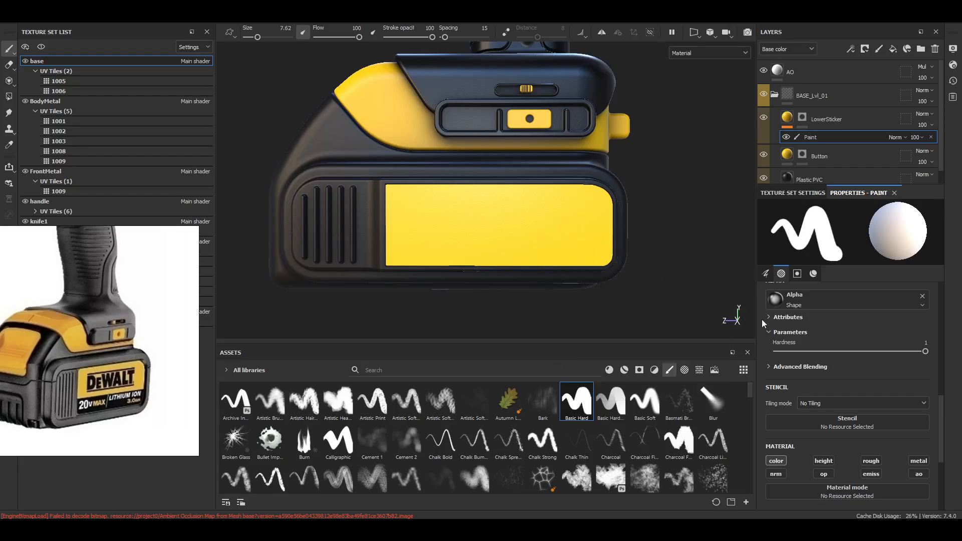
# Set the brush's base colour to black (000000) and enable its roughness channel with a value of 1
pyautogui.scroll(4, 859, 356)
pyautogui.scroll(-10, 859, 357)
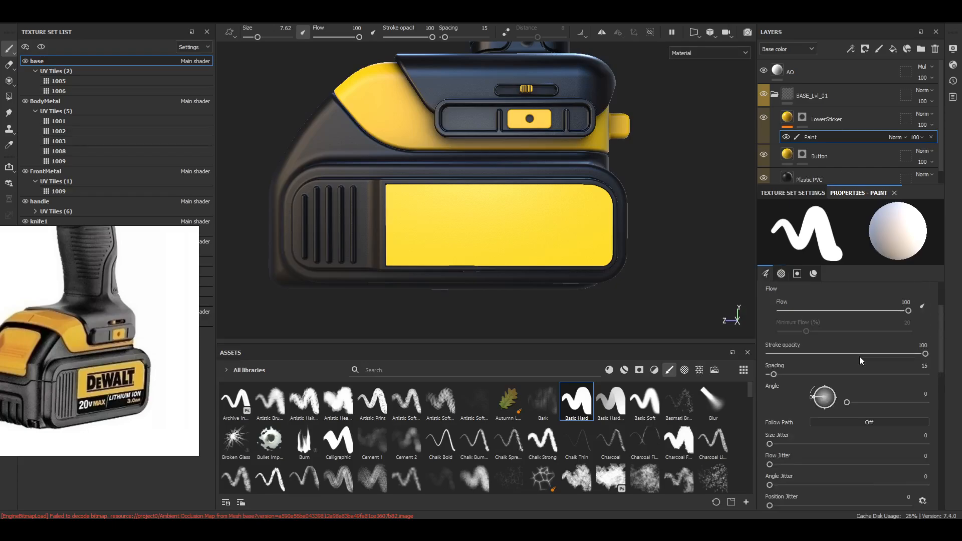
pyautogui.click(914, 425)
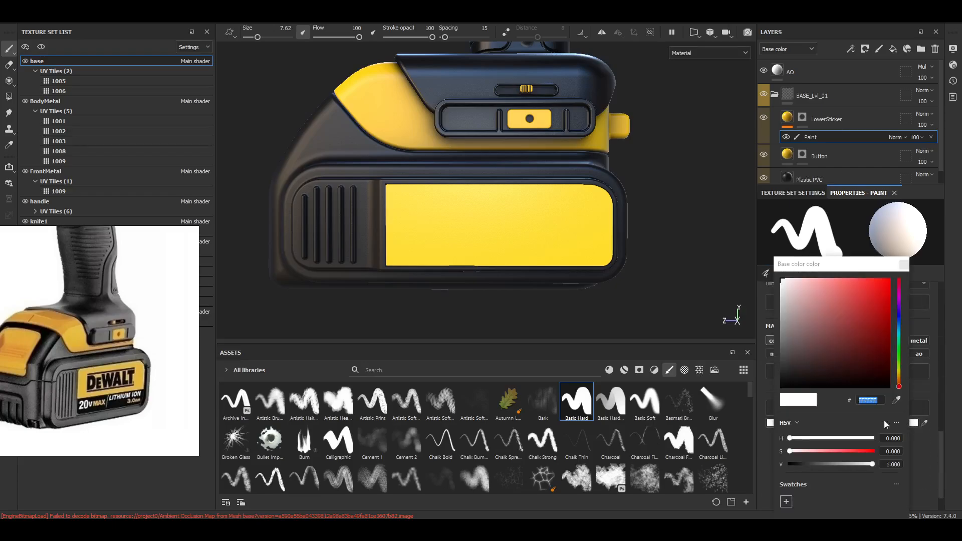
pyautogui.moveTo(825, 461); pyautogui.dragTo(764, 464)
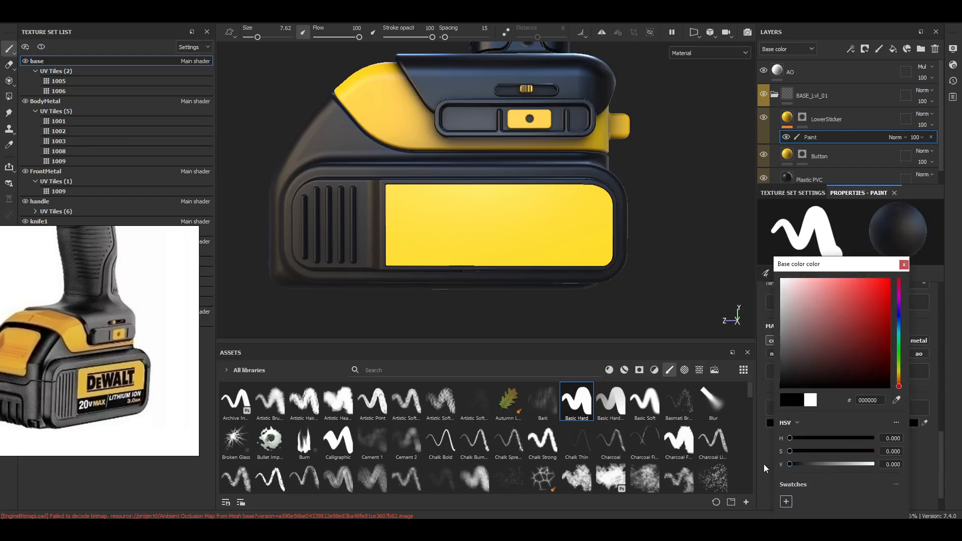
pyautogui.click(904, 264)
pyautogui.click(871, 341)
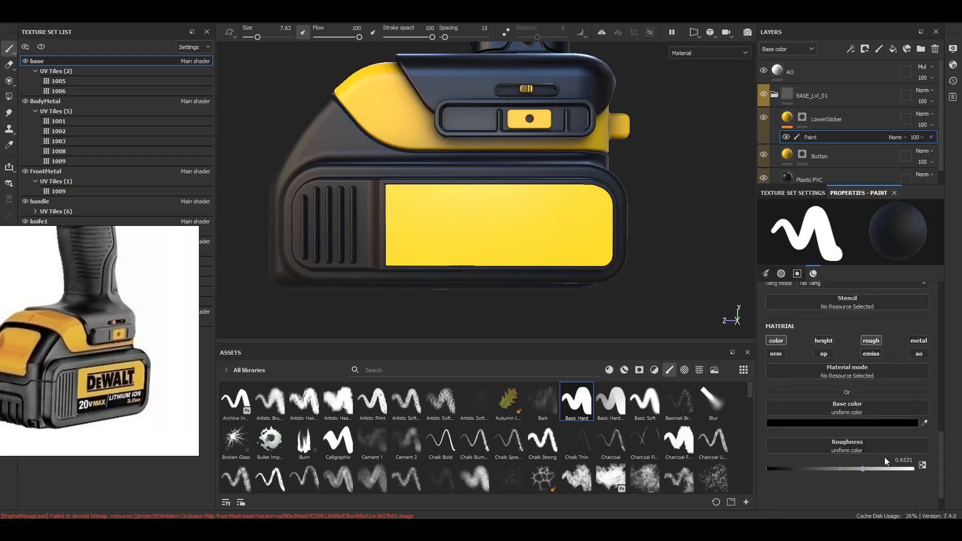
pyautogui.moveTo(876, 473); pyautogui.dragTo(907, 468)
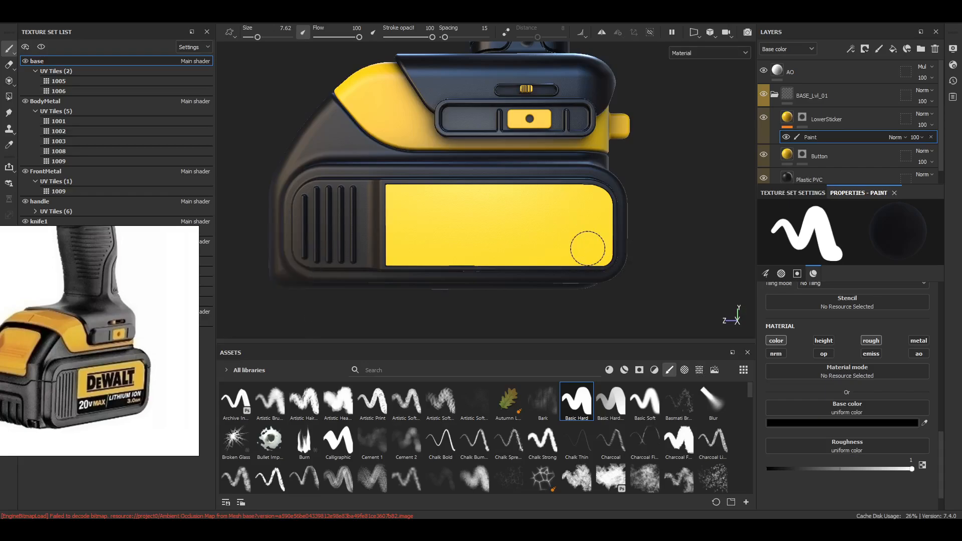
# Try to paint a straight black band across the lower half of the yellow sticker with a brush size of 14.47
pyautogui.press('shift')
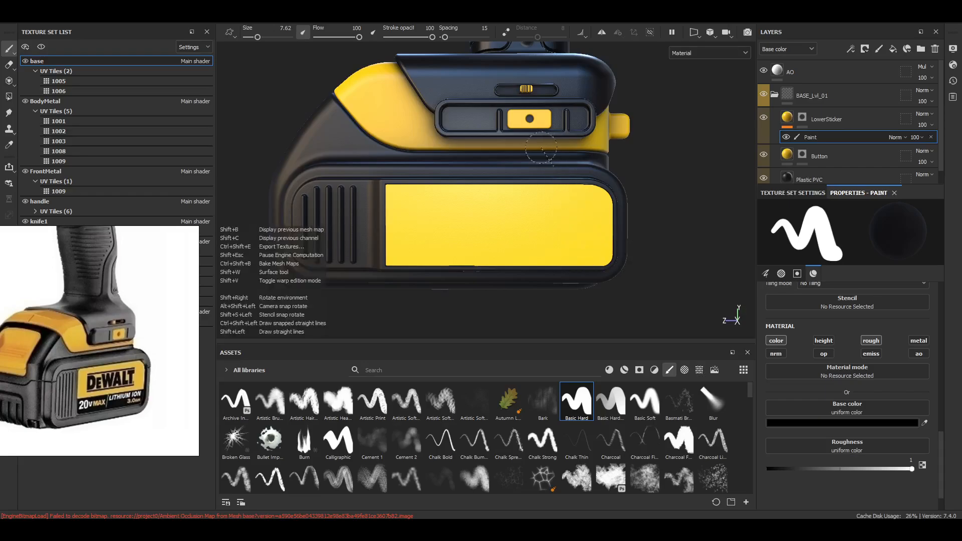
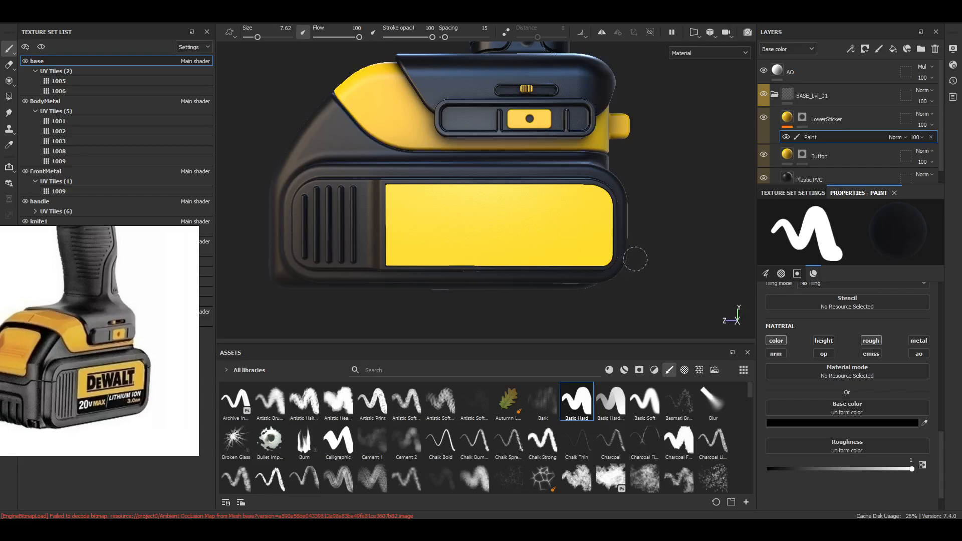
pyautogui.keyDown('ctrl'); pyautogui.moveTo(639, 258); pyautogui.dragTo(640, 258, button='right'); pyautogui.keyUp('ctrl')
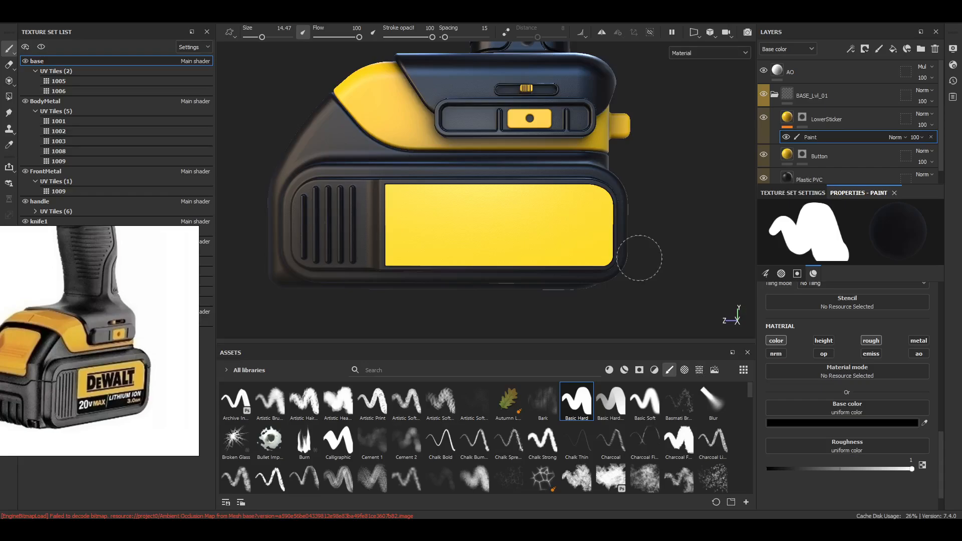
pyautogui.press('shift')
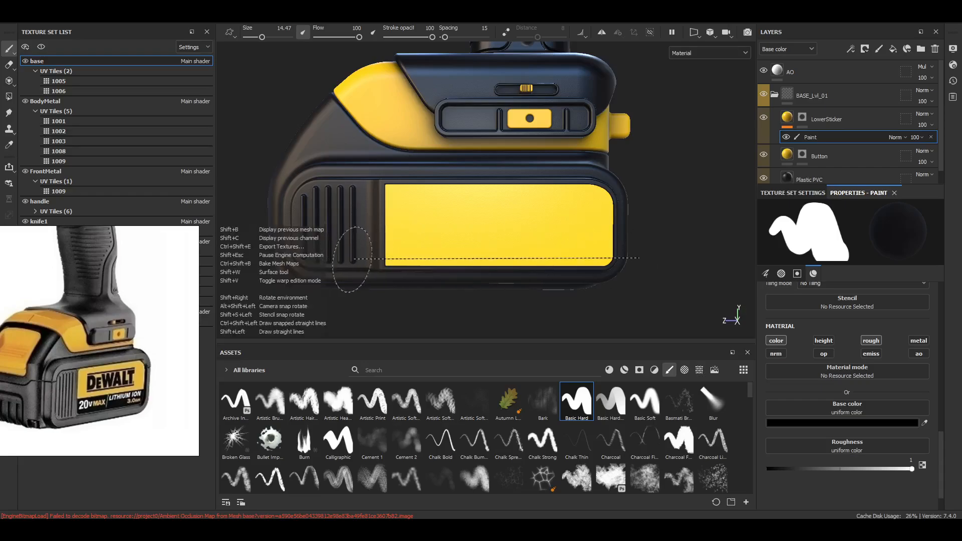
pyautogui.keyDown('shift'); pyautogui.click(350, 258); pyautogui.keyUp('shift')
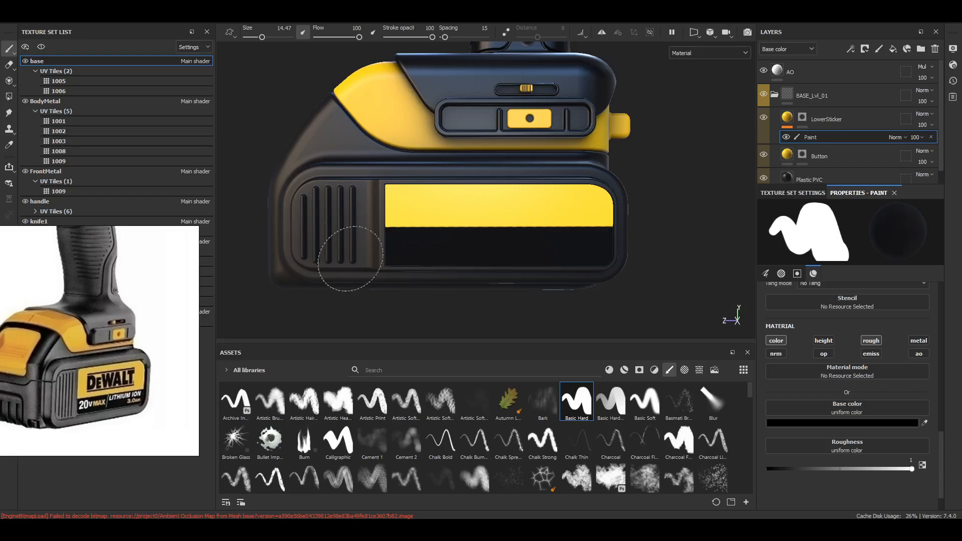
pyautogui.hotkey('ctrl', 'z')
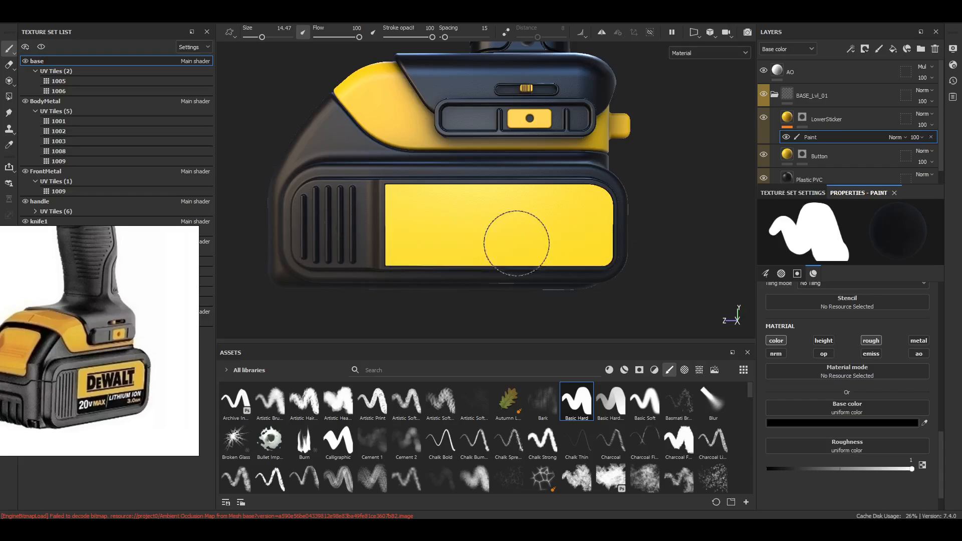
pyautogui.click(622, 260)
pyautogui.keyDown('shift'); pyautogui.click(342, 260); pyautogui.keyUp('shift')
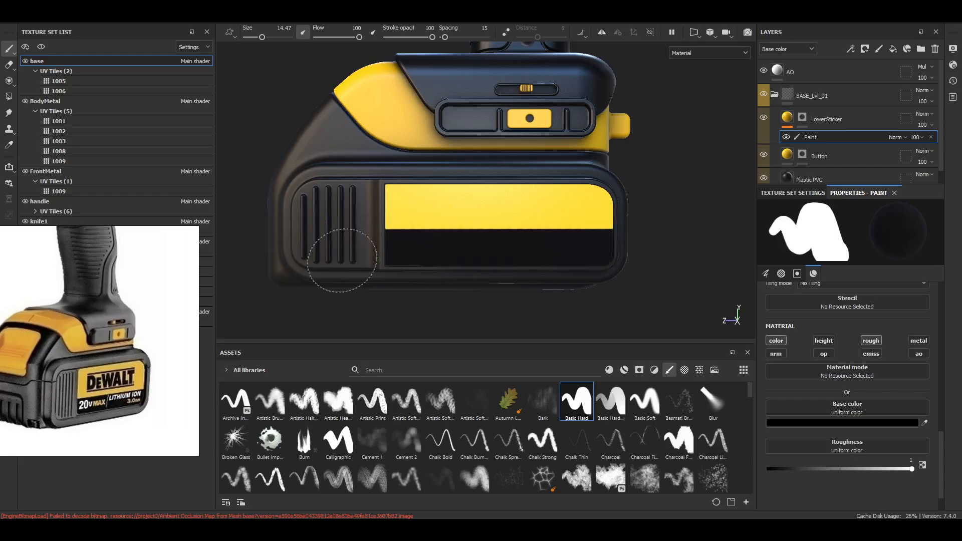
pyautogui.hotkey('ctrl', 'z')
# Reduce the brush size to about 8.55 and paint a straight horizontal black band along the sticker's lower edge
pyautogui.keyDown('ctrl'); pyautogui.moveTo(611, 258); pyautogui.dragTo(591, 257, button='right'); pyautogui.keyUp('ctrl')
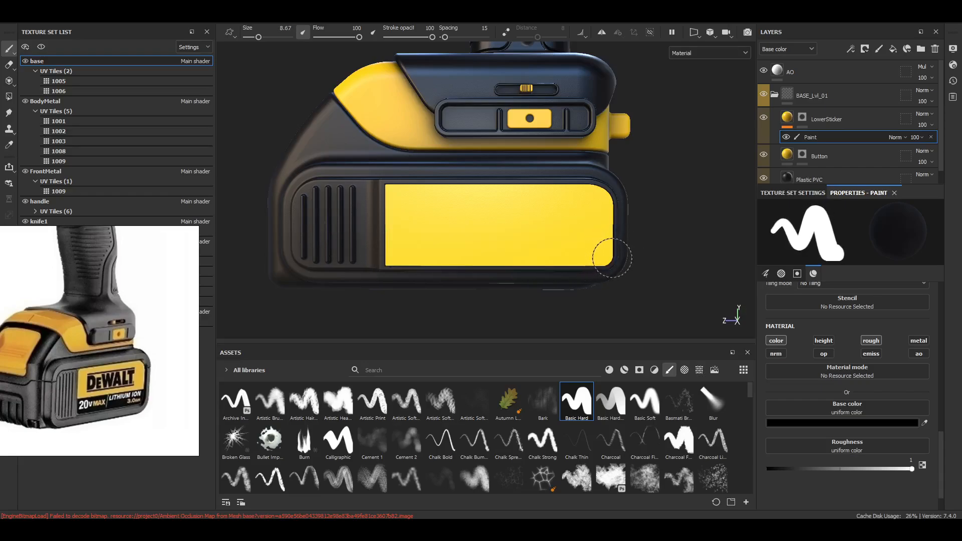
pyautogui.click(640, 258)
pyautogui.keyDown('shift'); pyautogui.click(275, 258); pyautogui.keyUp('shift')
pyautogui.scroll(-3, 479, 244)
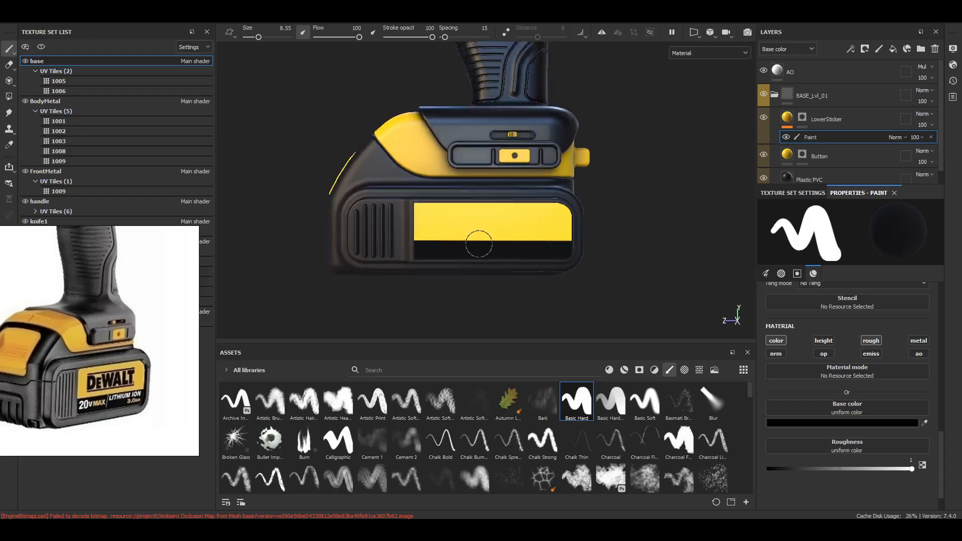
pyautogui.keyDown('alt'); pyautogui.moveTo(479, 244); pyautogui.dragTo(567, 232); pyautogui.keyUp('alt')
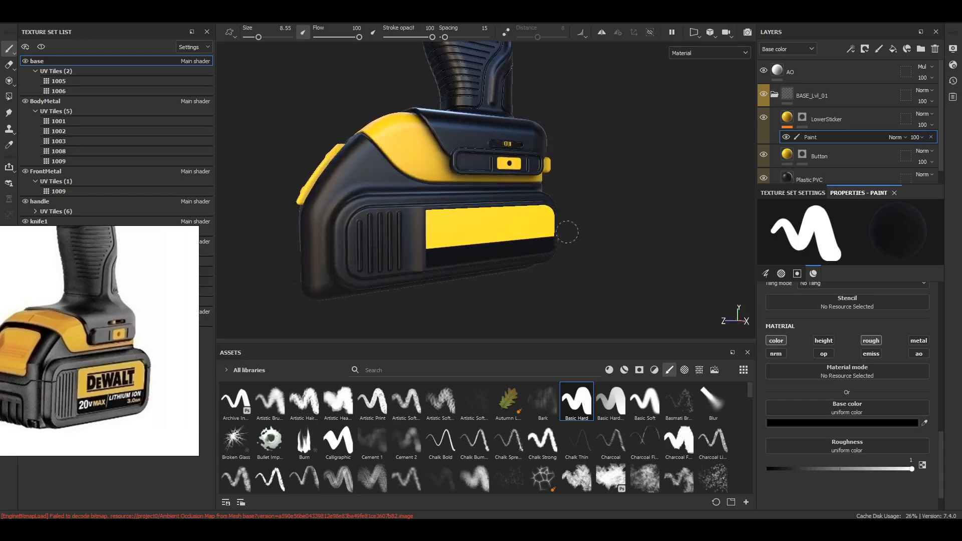
pyautogui.scroll(6, 612, 253)
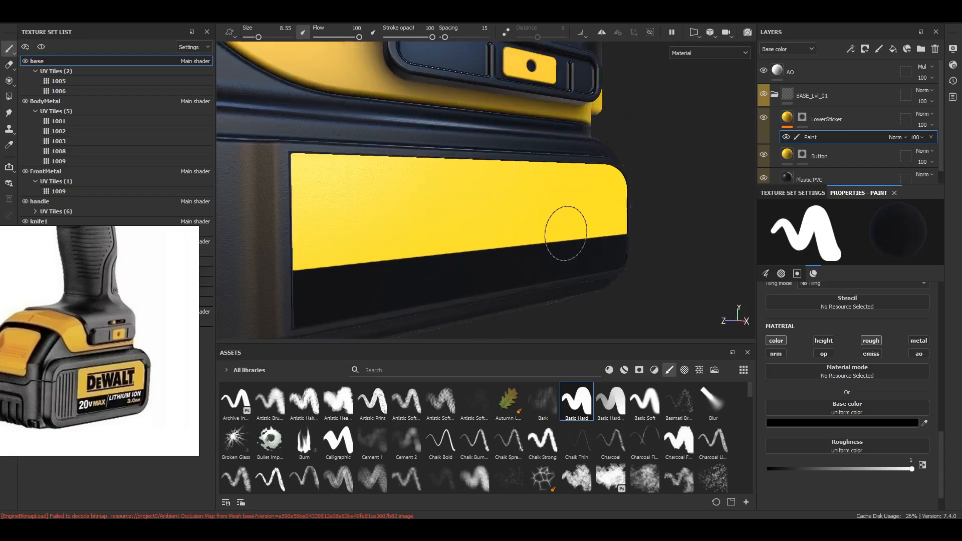
# Try a Sharpen filter with increased intensity above the paint effect in the LowerSticker layer
pyautogui.click(850, 49)
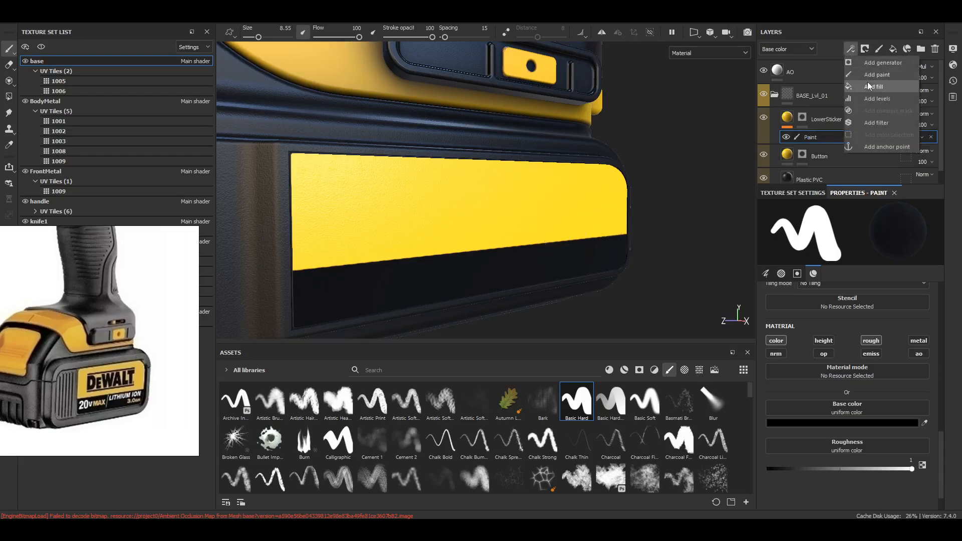
pyautogui.click(883, 123)
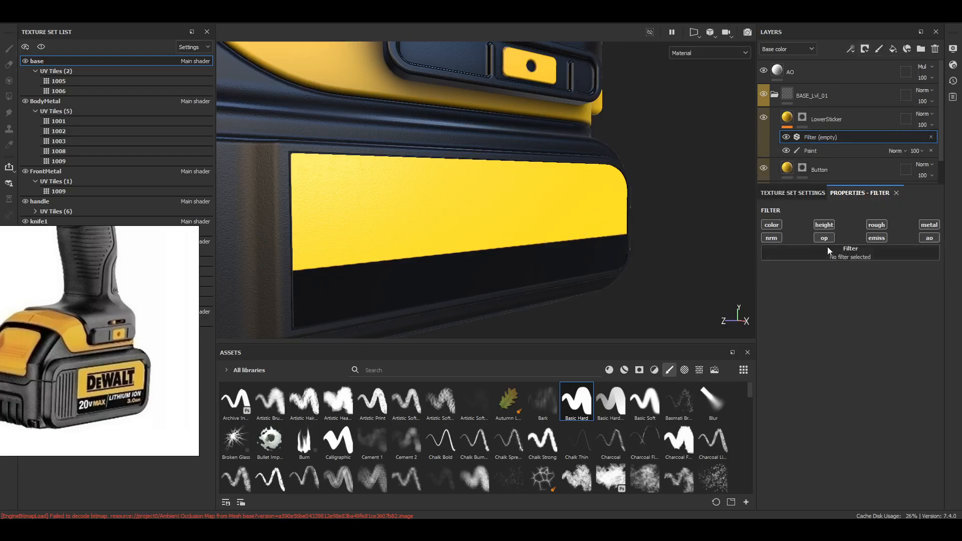
pyautogui.click(828, 251)
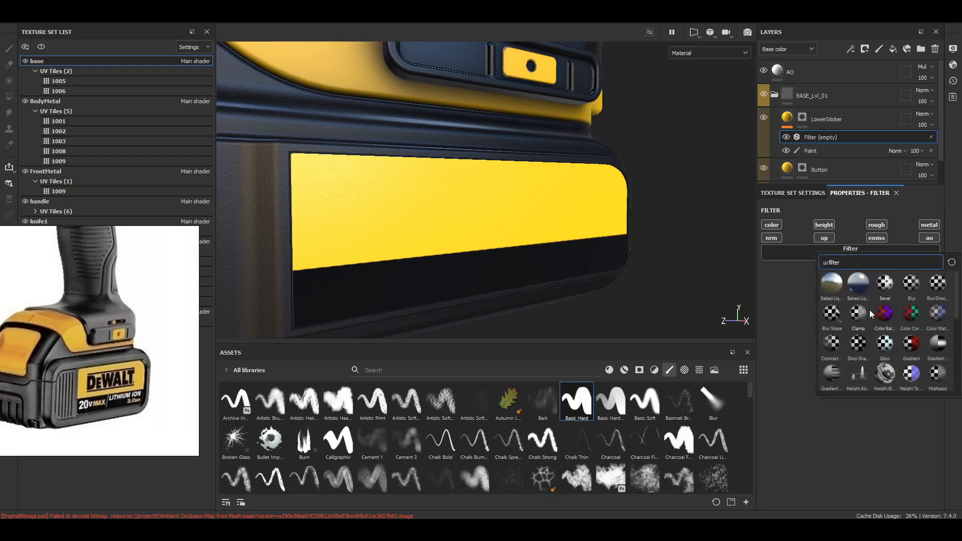
pyautogui.write('sha')
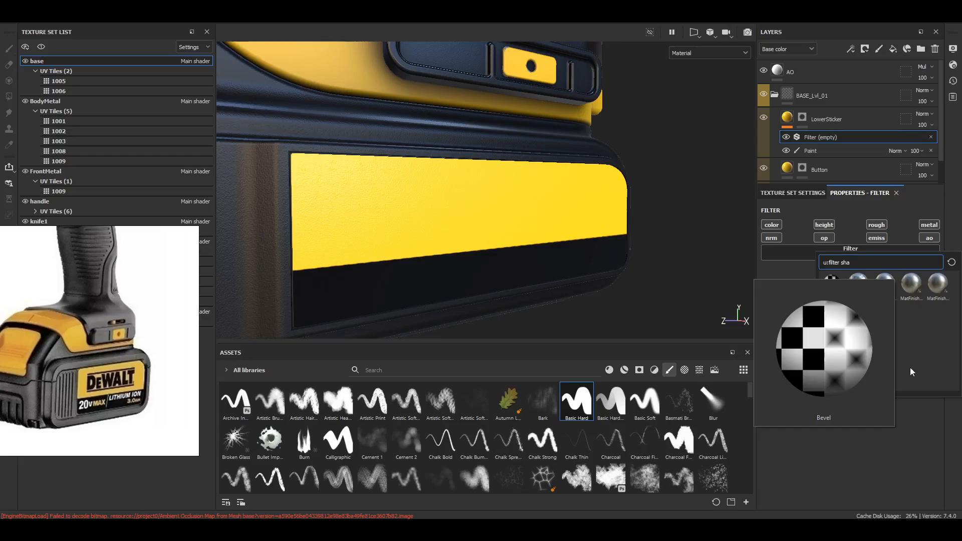
pyautogui.click(827, 316)
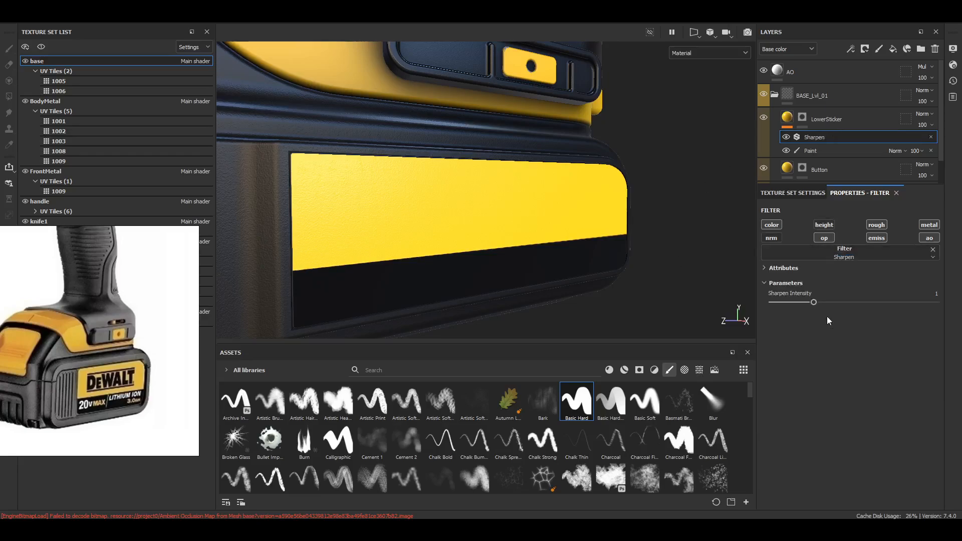
pyautogui.moveTo(845, 303); pyautogui.dragTo(931, 312)
pyautogui.scroll(-4, 581, 211)
pyautogui.keyDown('alt'); pyautogui.moveTo(581, 212); pyautogui.dragTo(638, 246); pyautogui.keyUp('alt')
pyautogui.click(931, 137)
# Reduce the brush size to 2.97 and paint a straight black stroke along the upper edge of the sticker's black band
pyautogui.scroll(4, 601, 204)
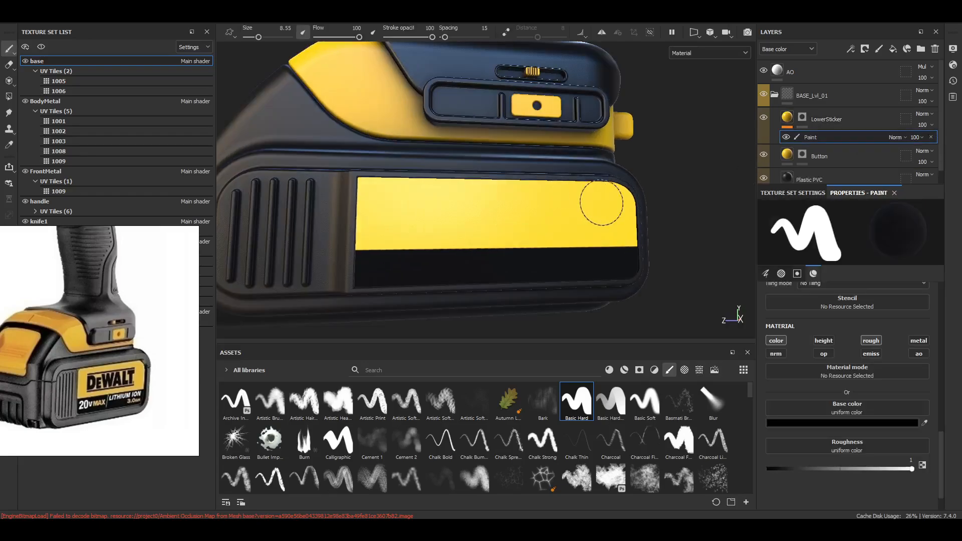
pyautogui.rightClick(614, 261)
pyautogui.click(531, 266)
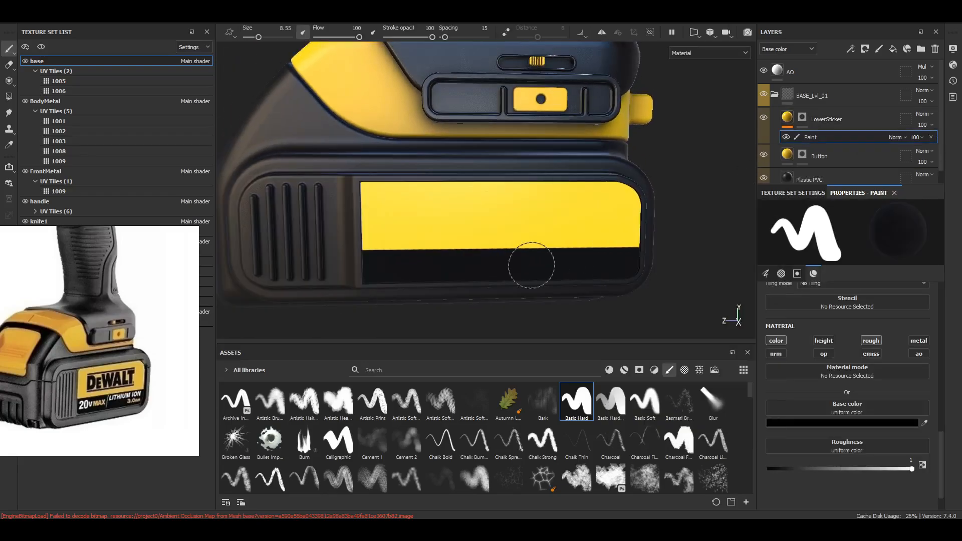
pyautogui.moveTo(534, 265)
pyautogui.keyDown('ctrl'); pyautogui.mouseDown(button='right')
pyautogui.moveTo(545, 265)
pyautogui.moveTo(511, 265)
pyautogui.mouseUp(button='right'); pyautogui.keyUp('ctrl')
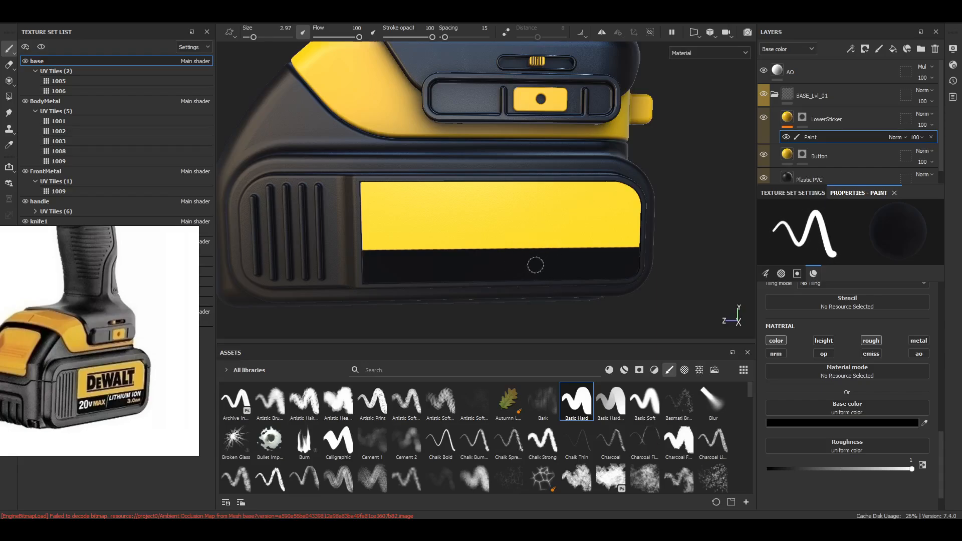
pyautogui.keyDown('alt'); pyautogui.moveTo(641, 265); pyautogui.dragTo(623, 236); pyautogui.keyUp('alt')
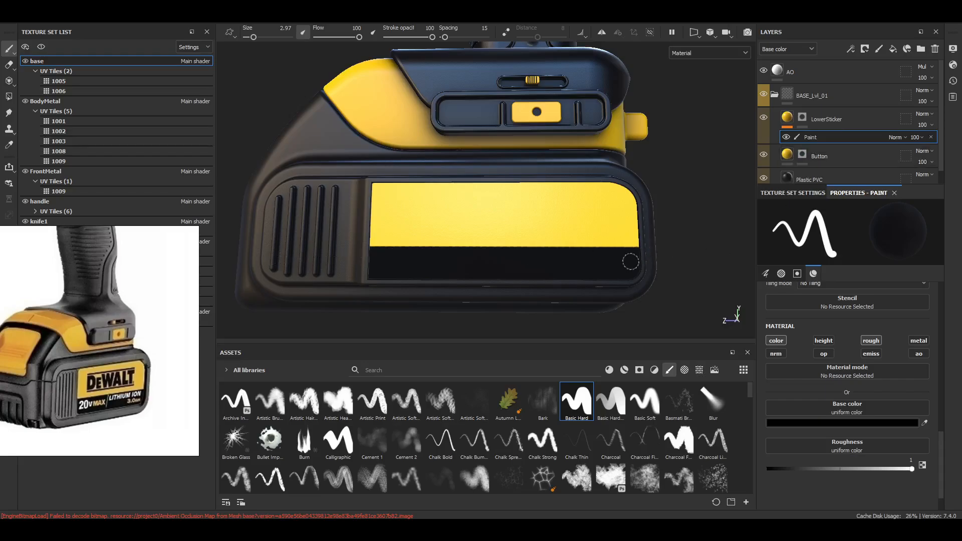
pyautogui.click(645, 252)
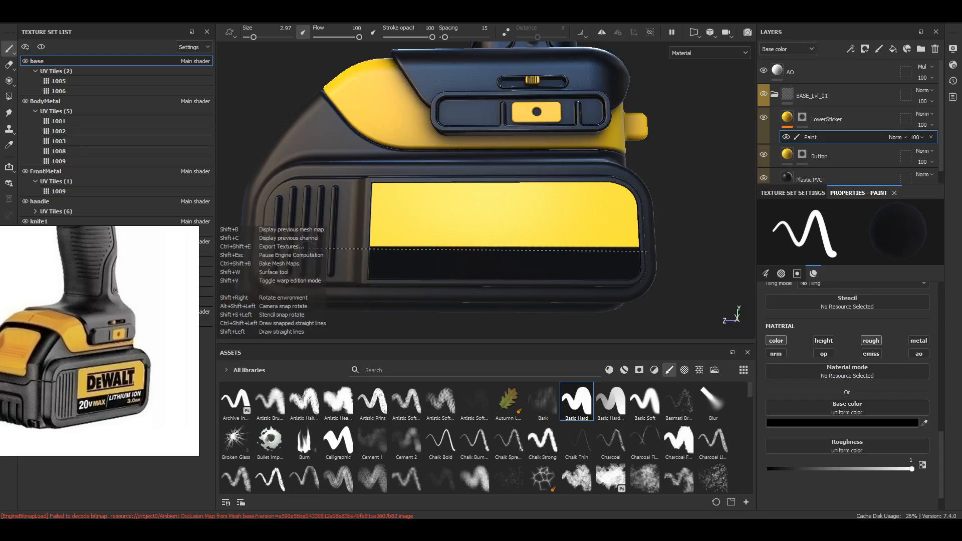
pyautogui.keyDown('shift'); pyautogui.click(307, 251); pyautogui.keyUp('shift')
pyautogui.moveTo(646, 256)
pyautogui.keyDown('alt'); pyautogui.mouseDown()
pyautogui.moveTo(627, 281)
pyautogui.moveTo(599, 261)
pyautogui.mouseUp(); pyautogui.keyUp('alt')
pyautogui.keyDown('shift'); pyautogui.moveTo(568, 277); pyautogui.dragTo(551, 278, button='right'); pyautogui.keyUp('shift')
pyautogui.scroll(-3, 539, 225)
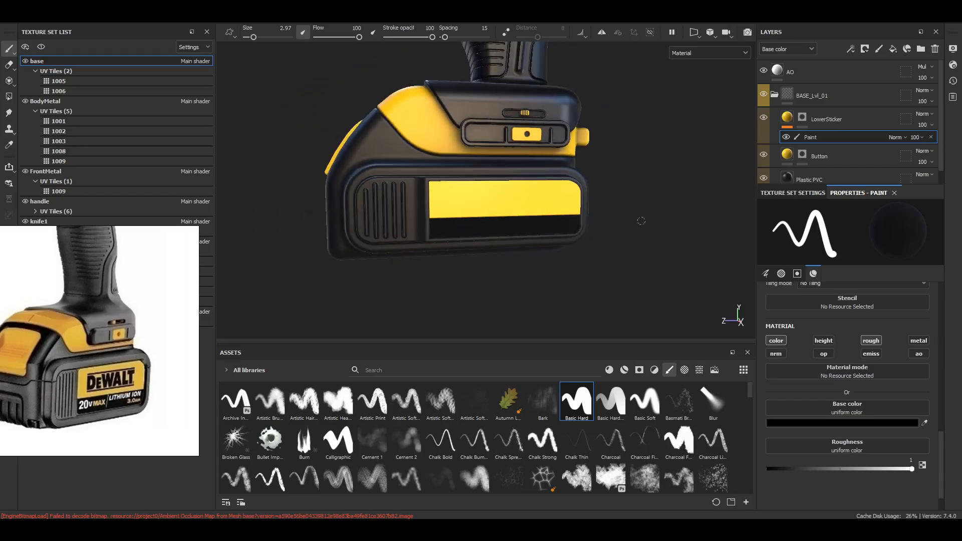
# Select the LowerSticker fill layer and review its material properties, rotating the environment lighting over the sticker
pyautogui.click(826, 118)
pyautogui.scroll(-3, 924, 427)
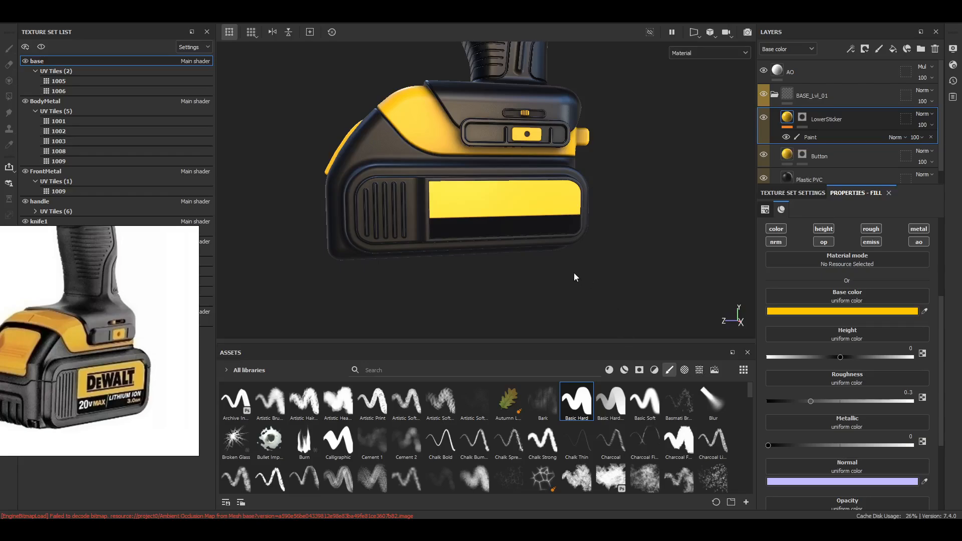
pyautogui.keyDown('shift'); pyautogui.moveTo(575, 277); pyautogui.dragTo(561, 317, button='right'); pyautogui.keyUp('shift')
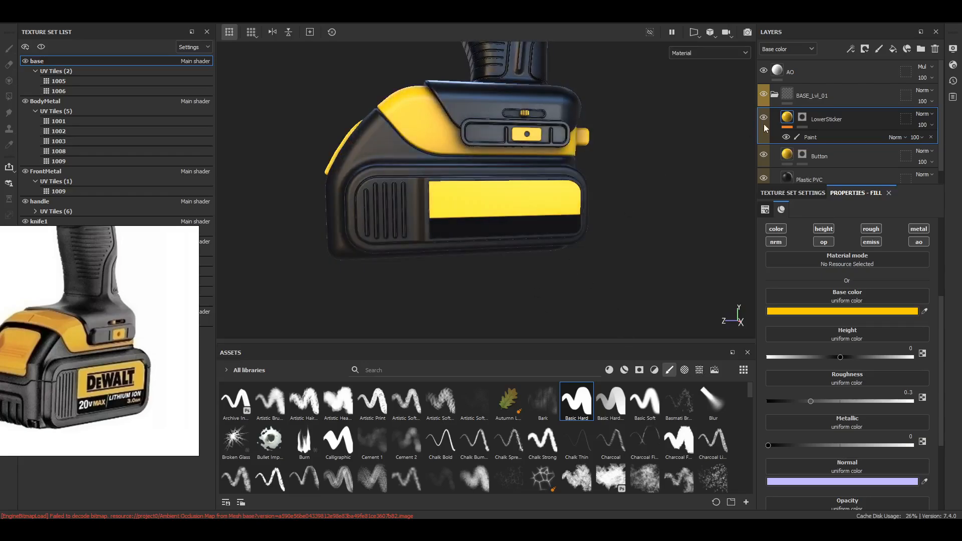
pyautogui.click(819, 136)
pyautogui.click(791, 125)
# Examine the battery from all around, comparing the yellow and black sticker side with the panel on the opposite side
pyautogui.keyDown('alt'); pyautogui.moveTo(361, 227); pyautogui.dragTo(503, 293); pyautogui.keyUp('alt')
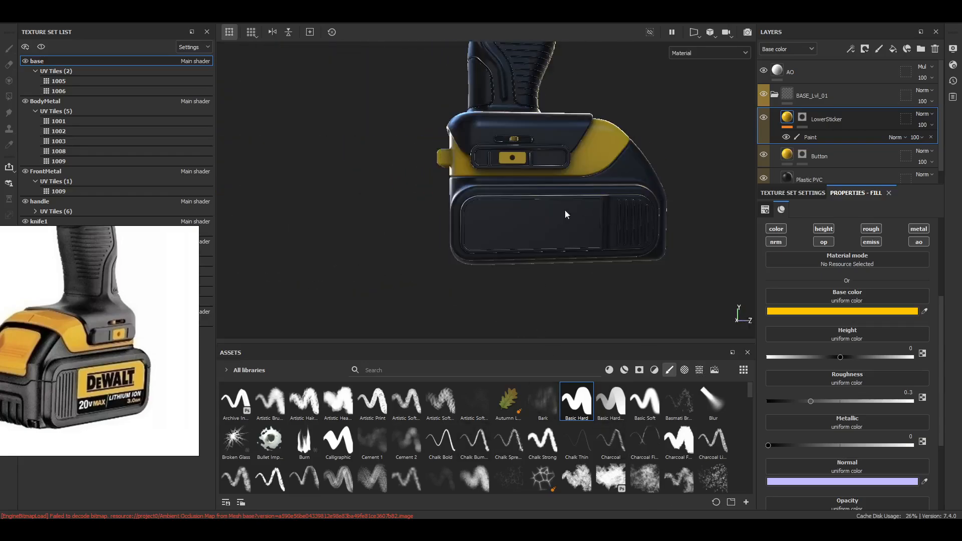
pyautogui.keyDown('alt'); pyautogui.moveTo(410, 244); pyautogui.dragTo(694, 251); pyautogui.keyUp('alt')
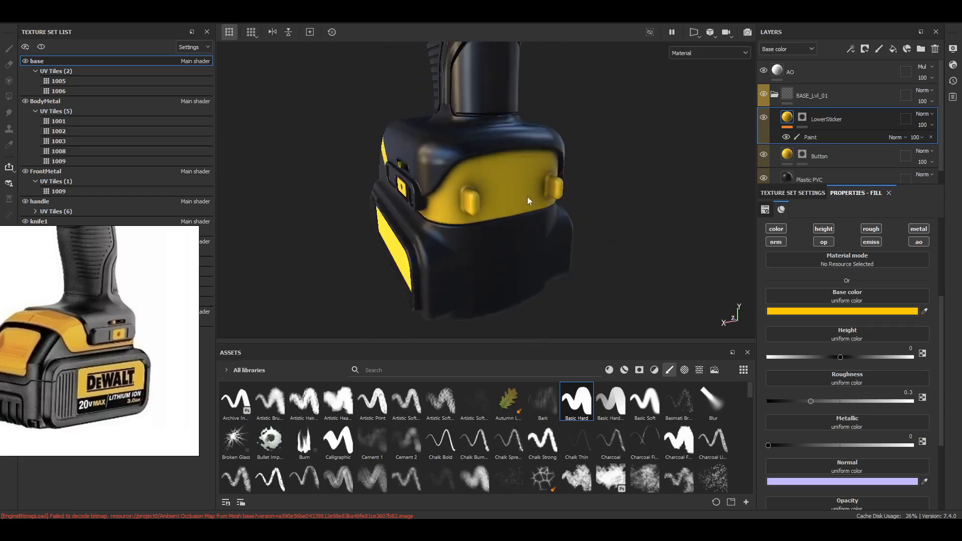
pyautogui.keyDown('alt'); pyautogui.moveTo(527, 196); pyautogui.dragTo(715, 226); pyautogui.keyUp('alt')
pyautogui.keyDown('alt'); pyautogui.moveTo(513, 243); pyautogui.dragTo(586, 163, button='middle'); pyautogui.keyUp('alt')
pyautogui.keyDown('alt'); pyautogui.moveTo(586, 163); pyautogui.dragTo(485, 196, button='right'); pyautogui.keyUp('alt')
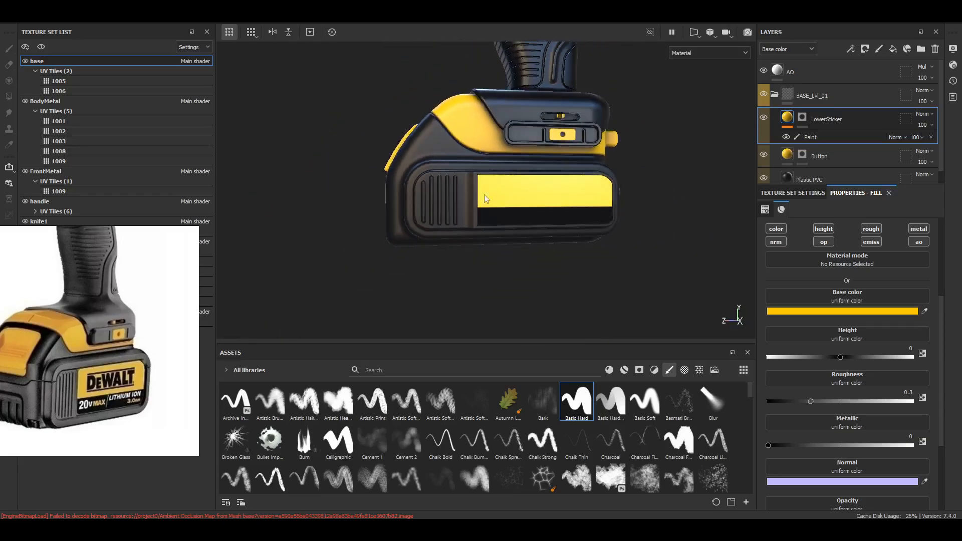
pyautogui.keyDown('alt'); pyautogui.moveTo(485, 195); pyautogui.dragTo(446, 219); pyautogui.keyUp('alt')
pyautogui.keyDown('alt'); pyautogui.moveTo(557, 209); pyautogui.dragTo(511, 229, button='middle'); pyautogui.keyUp('alt')
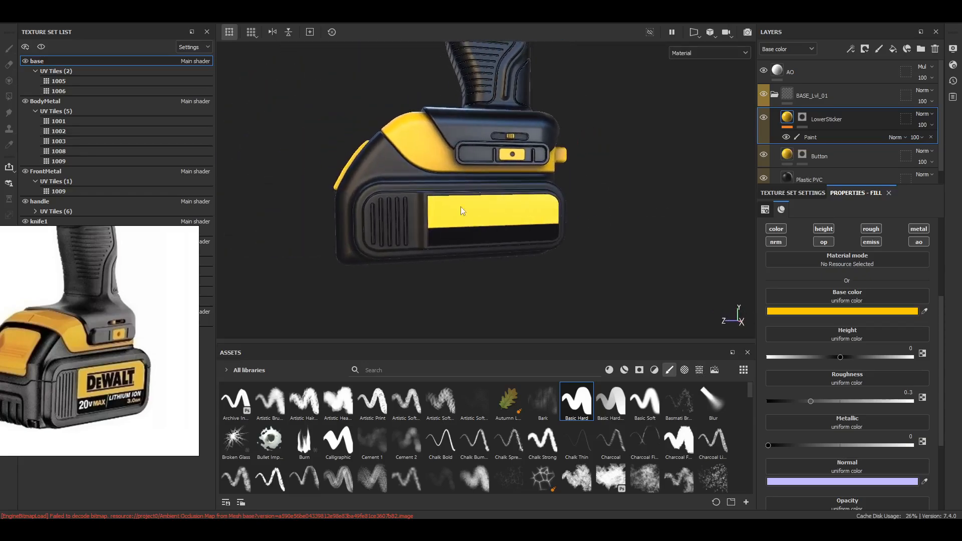
pyautogui.keyDown('alt'); pyautogui.moveTo(449, 211); pyautogui.dragTo(495, 215); pyautogui.keyUp('alt')
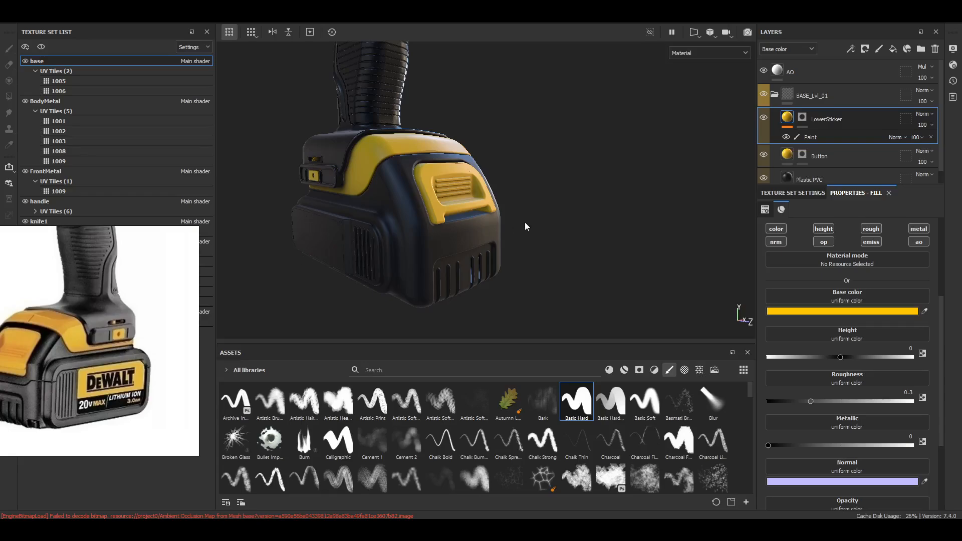
pyautogui.keyDown('alt'); pyautogui.moveTo(524, 221); pyautogui.dragTo(483, 221); pyautogui.keyUp('alt')
pyautogui.keyDown('alt'); pyautogui.moveTo(471, 191); pyautogui.dragTo(440, 188, button='middle'); pyautogui.keyUp('alt')
pyautogui.keyDown('alt'); pyautogui.moveTo(440, 187); pyautogui.dragTo(408, 220); pyautogui.keyUp('alt')
pyautogui.keyDown('alt'); pyautogui.moveTo(408, 220); pyautogui.dragTo(473, 236, button='right'); pyautogui.keyUp('alt')
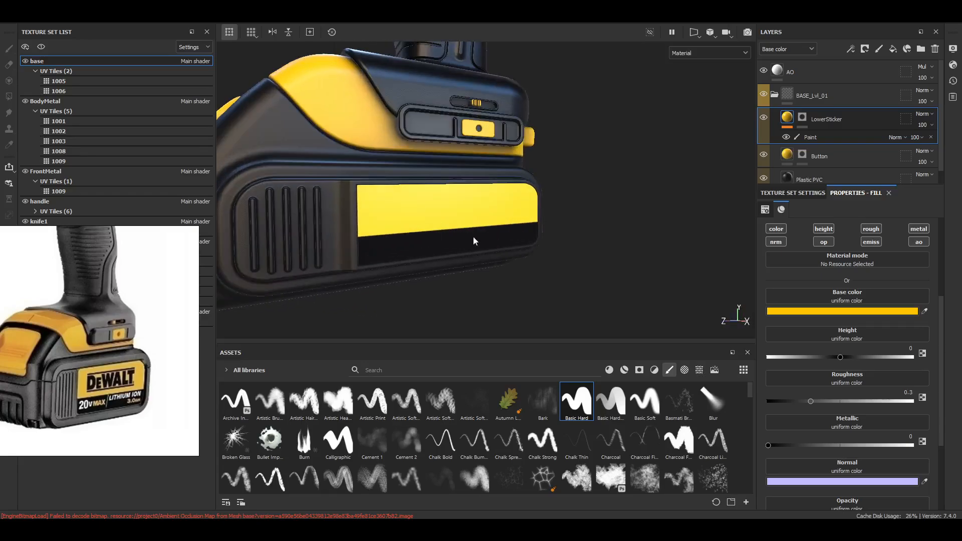
pyautogui.keyDown('alt'); pyautogui.moveTo(473, 237); pyautogui.dragTo(453, 239); pyautogui.keyUp('alt')
pyautogui.keyDown('alt'); pyautogui.moveTo(453, 239); pyautogui.dragTo(470, 241, button='middle'); pyautogui.keyUp('alt')
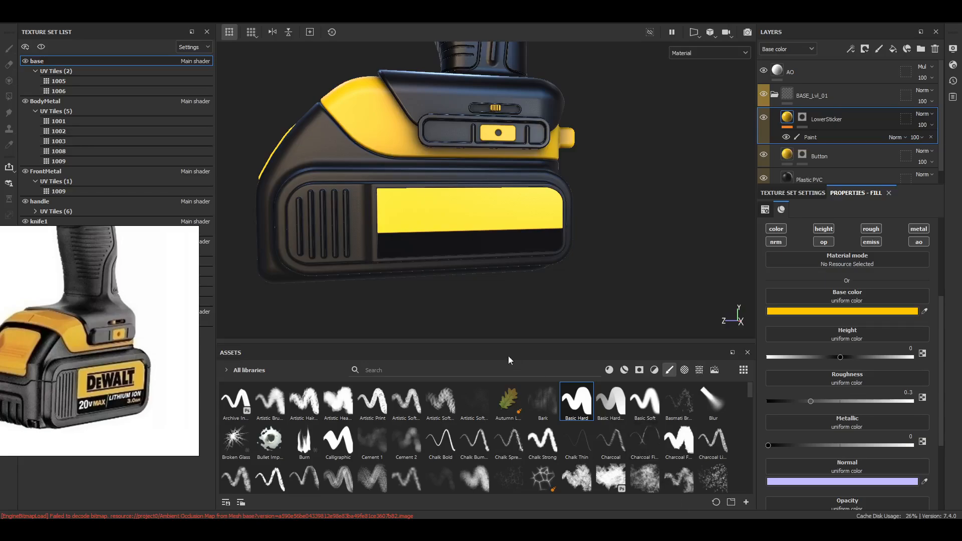
pyautogui.keyDown('alt'); pyautogui.moveTo(481, 311); pyautogui.dragTo(442, 236); pyautogui.keyUp('alt')
pyautogui.keyDown('alt'); pyautogui.moveTo(442, 236); pyautogui.dragTo(666, 170, button='middle'); pyautogui.keyUp('alt')
pyautogui.scroll(-3, 665, 170)
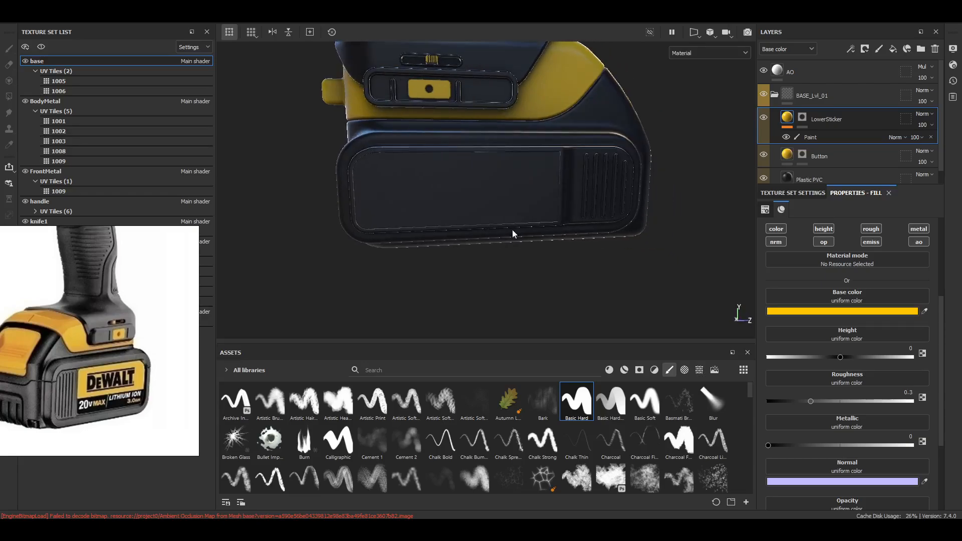
# Polygon-fill the battery's side sticker panel in the LowerSticker mask using the UV chunk mode, and return to the Paint tool
pyautogui.click(802, 119)
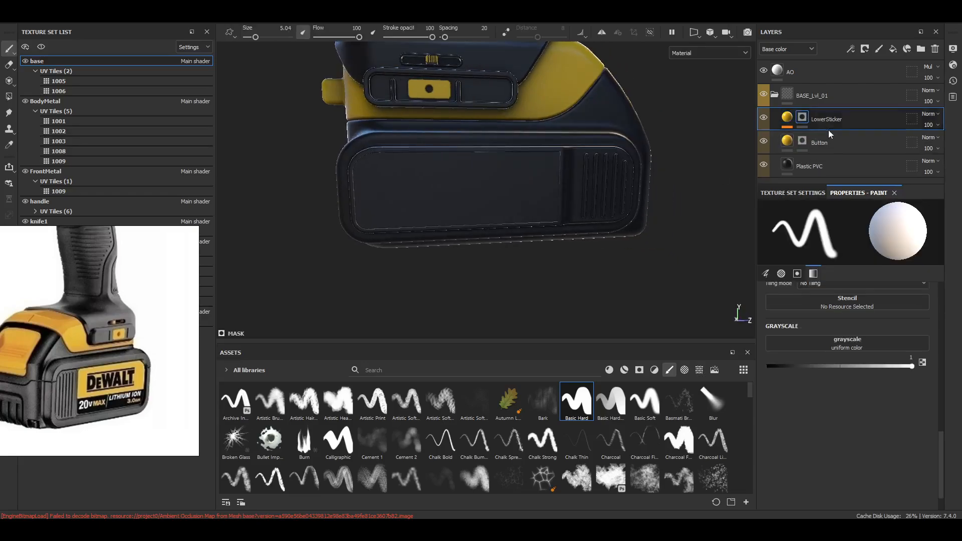
pyautogui.click(9, 96)
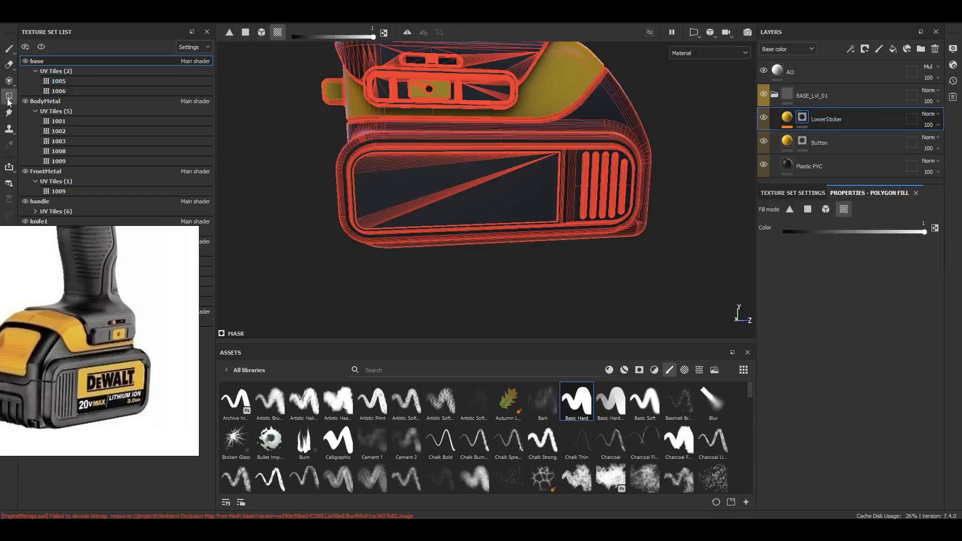
pyautogui.click(415, 182)
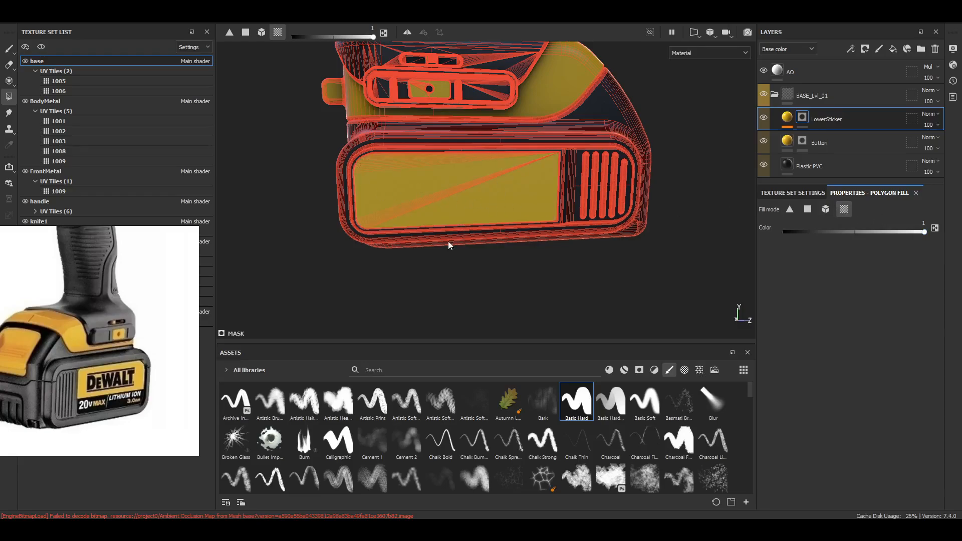
pyautogui.moveTo(447, 241)
pyautogui.keyDown('alt'); pyautogui.mouseDown()
pyautogui.moveTo(551, 294)
pyautogui.moveTo(654, 280)
pyautogui.moveTo(325, 265)
pyautogui.moveTo(430, 273)
pyautogui.mouseUp(); pyautogui.keyUp('alt')
pyautogui.click(9, 49)
pyautogui.moveTo(522, 167)
pyautogui.keyDown('alt'); pyautogui.mouseDown()
pyautogui.moveTo(574, 244)
pyautogui.moveTo(505, 240)
pyautogui.mouseUp(); pyautogui.keyUp('alt')
pyautogui.scroll(4, 494, 215)
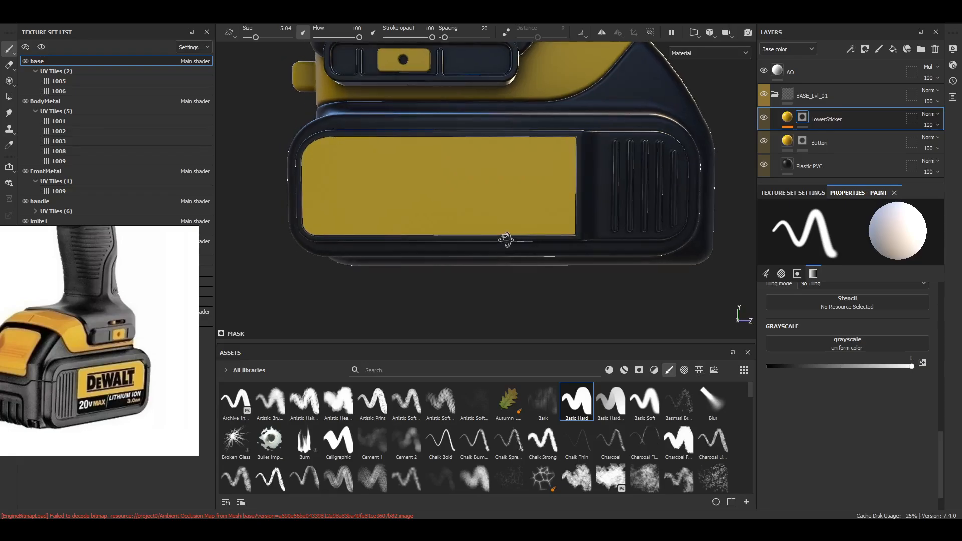
# Paint a straight black band along the bottom of the yellow sticker in LowerSticker's Paint effect, with brush size 7.74
pyautogui.click(787, 117)
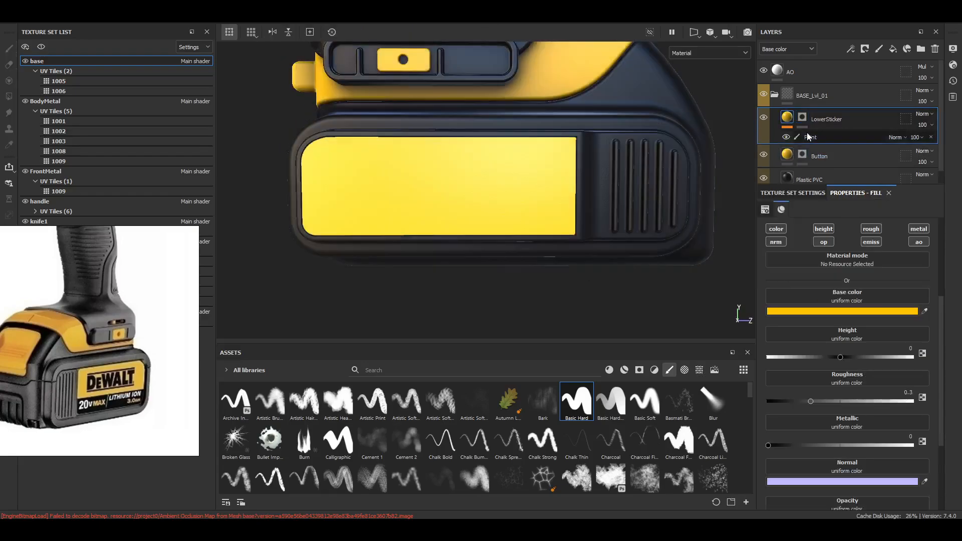
pyautogui.click(807, 134)
pyautogui.keyDown('shift'); pyautogui.moveTo(569, 221); pyautogui.dragTo(606, 221, button='right'); pyautogui.keyUp('shift')
pyautogui.click(614, 221)
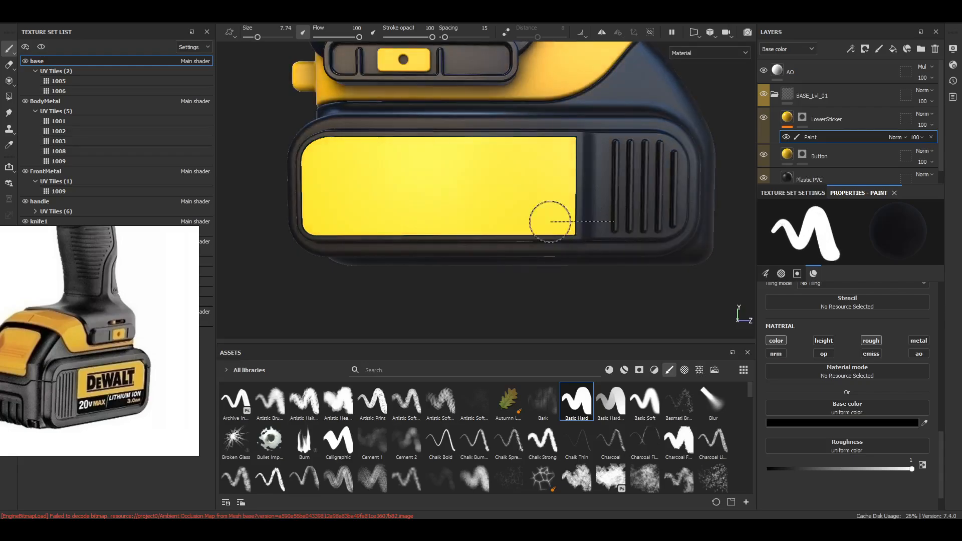
pyautogui.keyDown('shift'); pyautogui.click(236, 223); pyautogui.keyUp('shift')
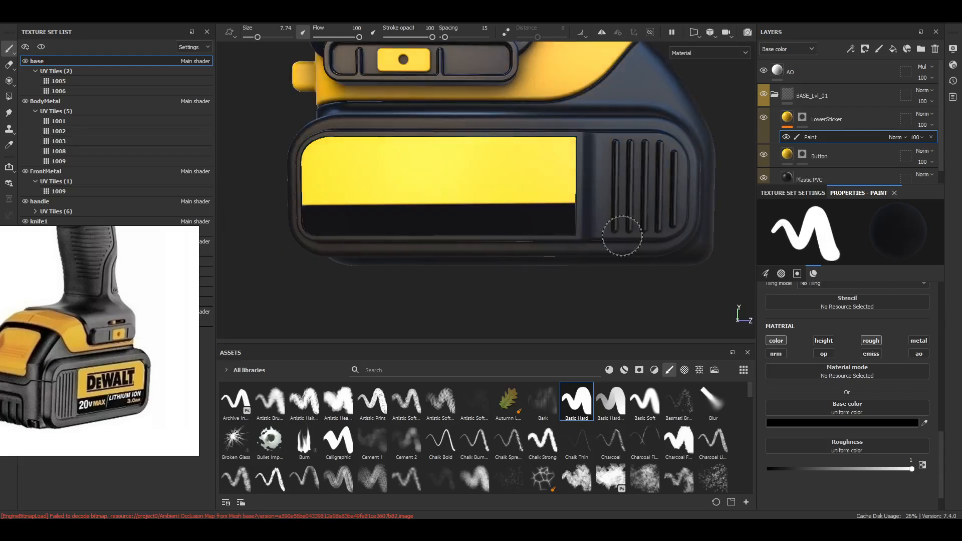
pyautogui.hotkey('ctrl', 'z')
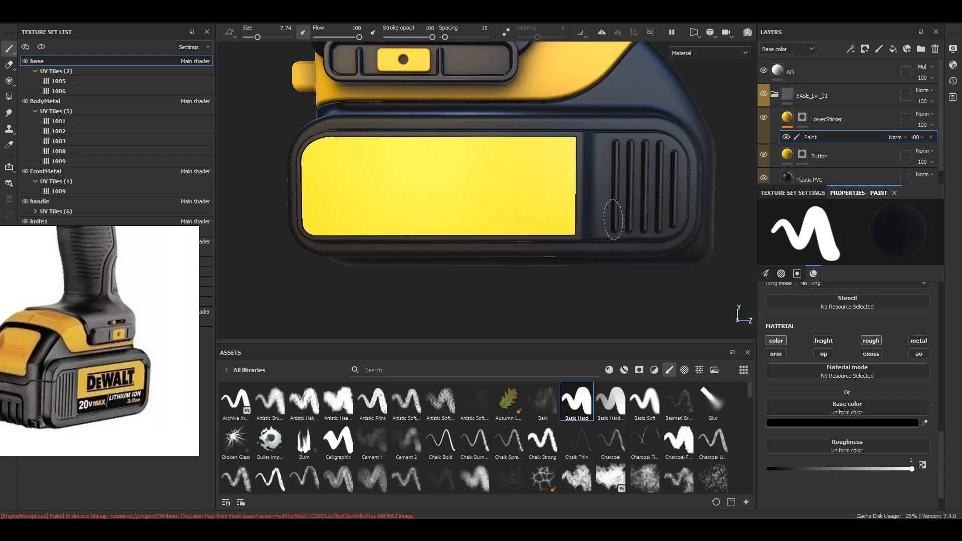
pyautogui.keyDown('shift'); pyautogui.click(240, 219); pyautogui.keyUp('shift')
pyautogui.scroll(-4, 626, 228)
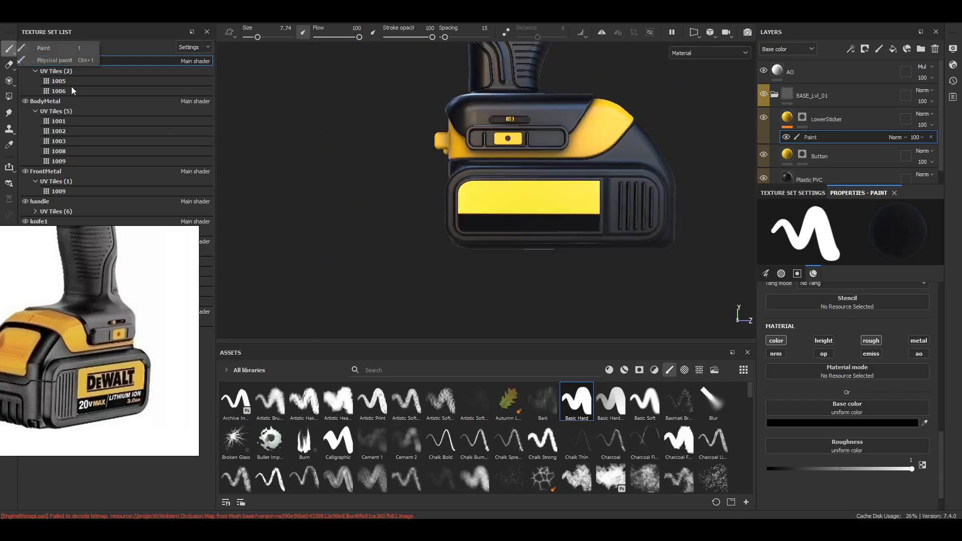
# Add an anchor point to the LowerSticker layer's mask
pyautogui.scroll(-2, 451, 219)
pyautogui.moveTo(451, 219)
pyautogui.keyDown('alt'); pyautogui.mouseDown()
pyautogui.moveTo(629, 204)
pyautogui.moveTo(447, 216)
pyautogui.moveTo(664, 215)
pyautogui.moveTo(592, 221)
pyautogui.mouseUp(); pyautogui.keyUp('alt')
pyautogui.scroll(-3, 630, 204)
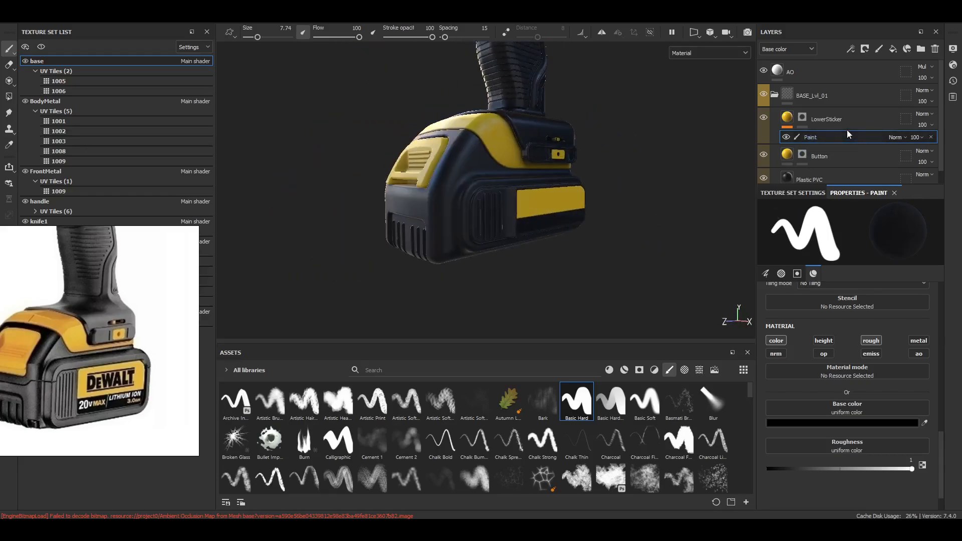
pyautogui.click(798, 117)
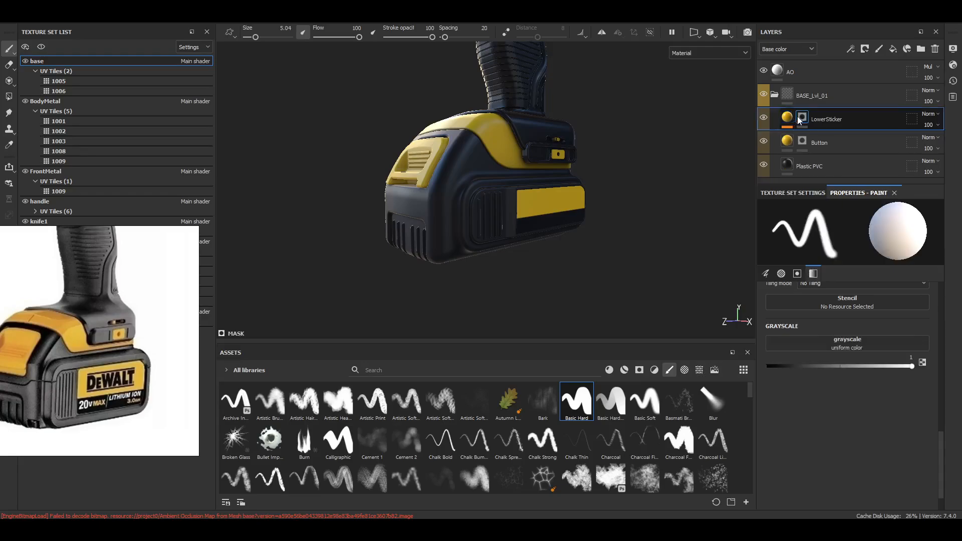
pyautogui.keyDown('alt'); pyautogui.moveTo(682, 185); pyautogui.dragTo(617, 171, button='middle'); pyautogui.keyUp('alt')
pyautogui.keyDown('alt'); pyautogui.moveTo(617, 171); pyautogui.dragTo(488, 203); pyautogui.keyUp('alt')
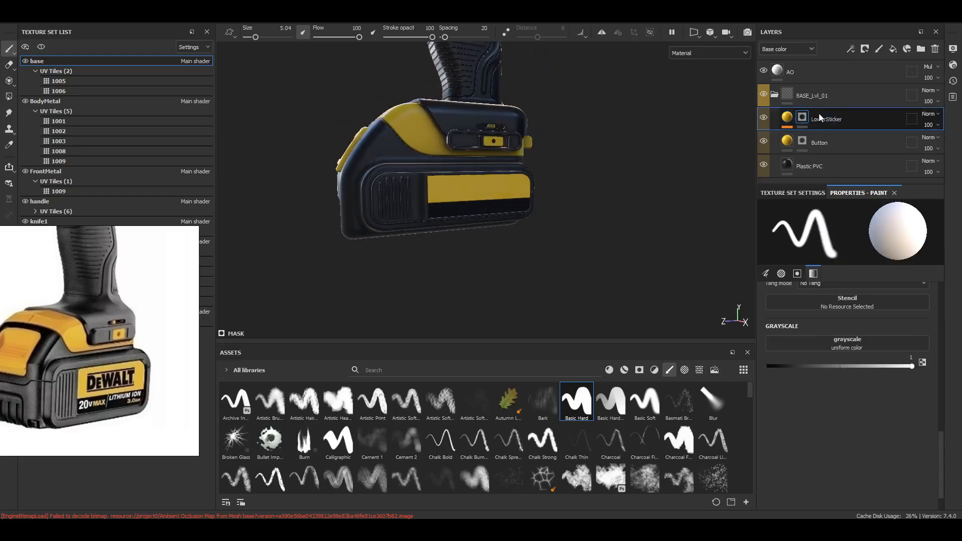
pyautogui.rightClick(804, 117)
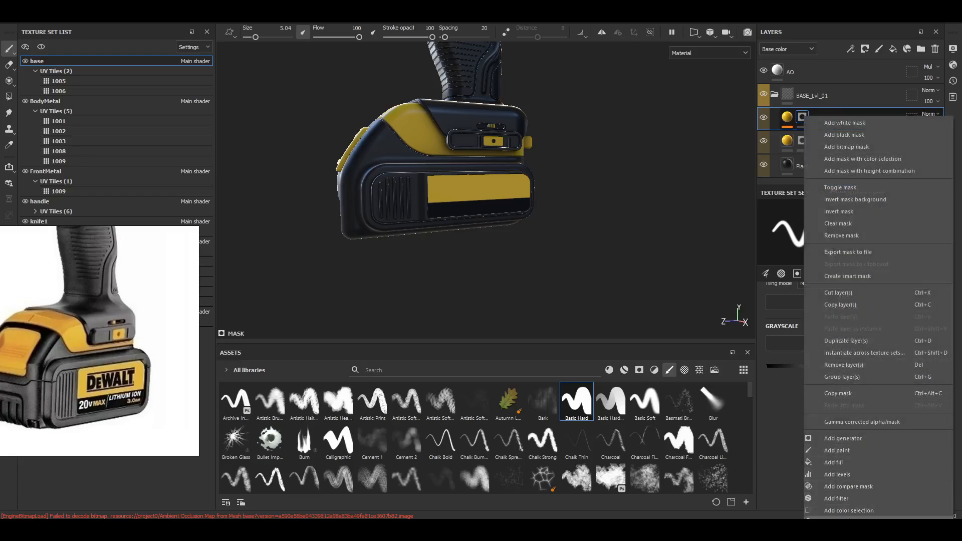
pyautogui.click(846, 521)
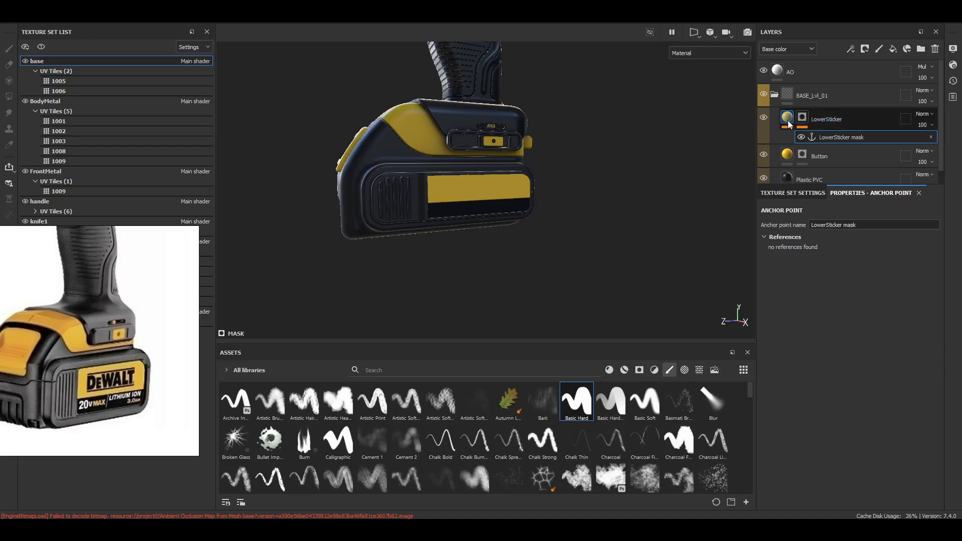
pyautogui.click(816, 121)
pyautogui.click(808, 116)
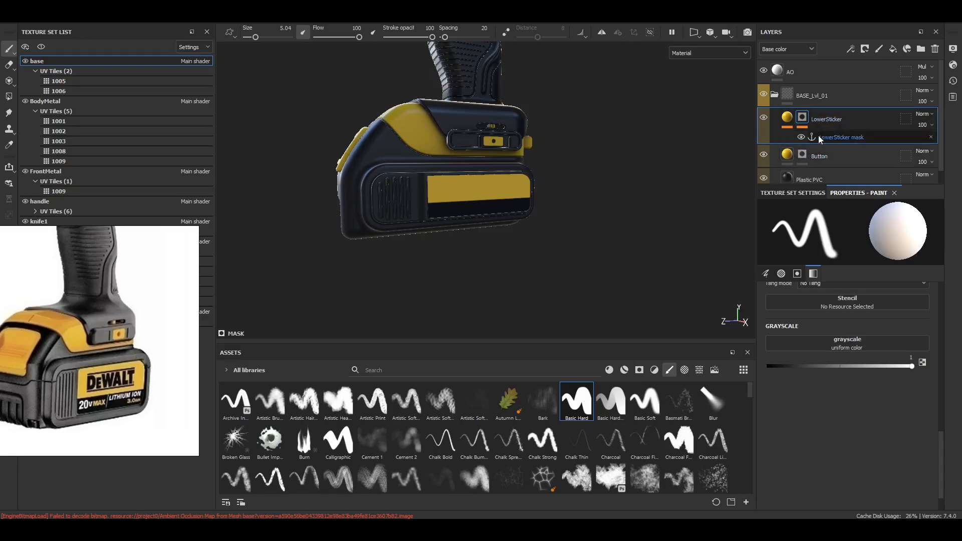
pyautogui.click(801, 118)
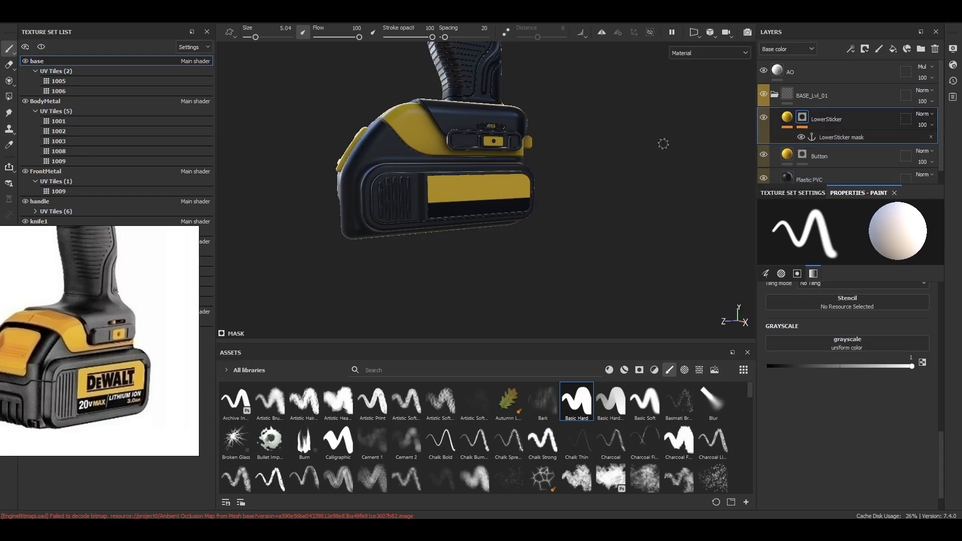
# Add a fill layer above LowerSticker and give it a black mask
pyautogui.moveTo(567, 218)
pyautogui.keyDown('alt'); pyautogui.mouseDown()
pyautogui.moveTo(476, 292)
pyautogui.moveTo(486, 269)
pyautogui.moveTo(481, 301)
pyautogui.moveTo(449, 231)
pyautogui.mouseUp(); pyautogui.keyUp('alt')
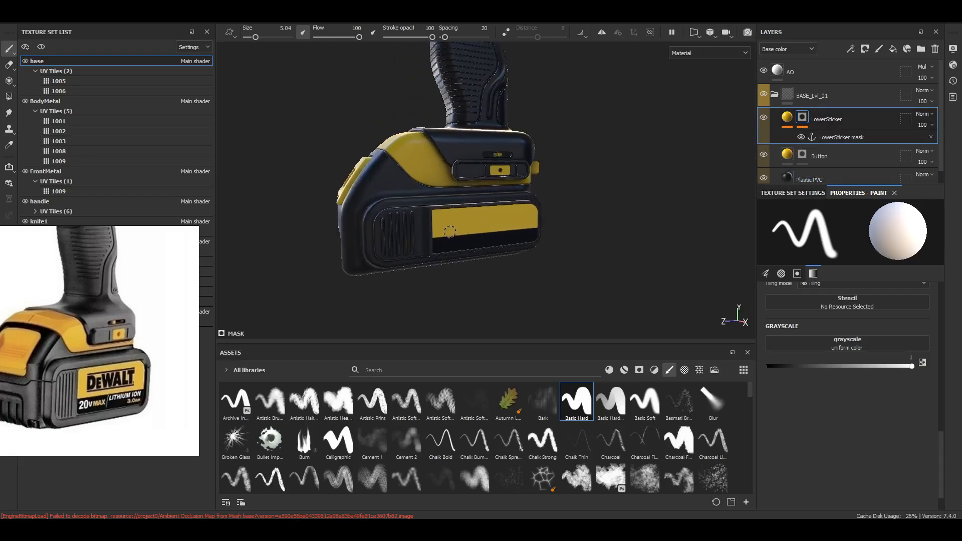
pyautogui.click(892, 49)
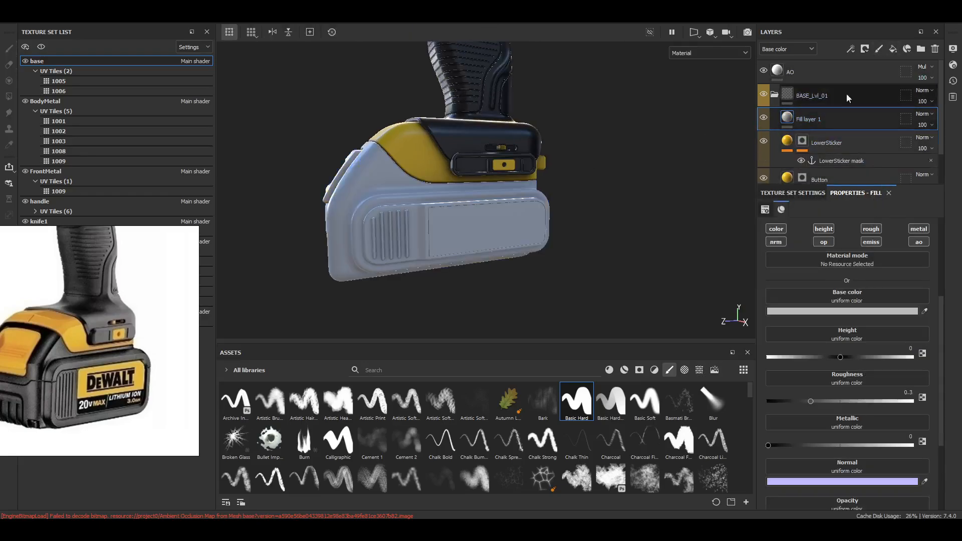
pyautogui.click(865, 49)
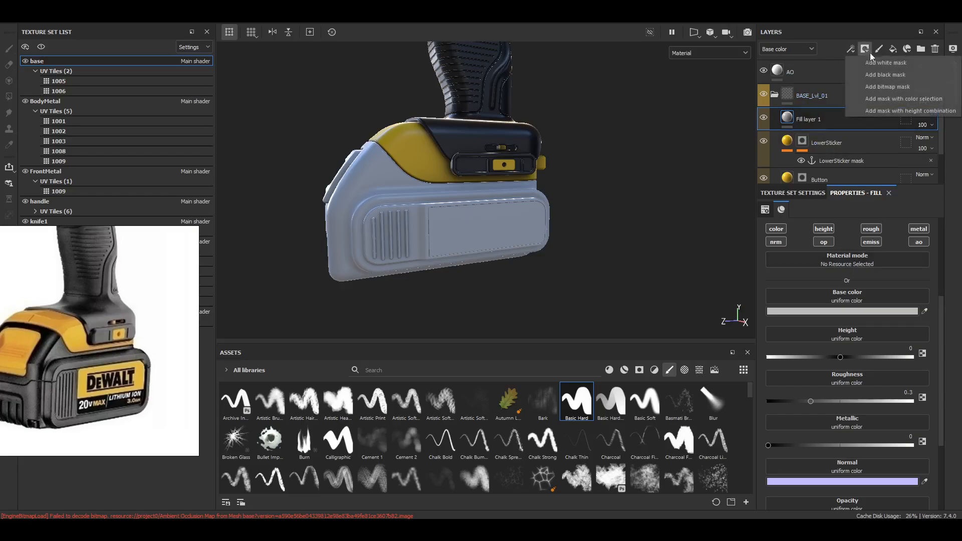
pyautogui.click(885, 74)
# Add a fill effect to the new layer's mask and set its grayscale source to the LowerSticker mask anchor point
pyautogui.click(801, 144)
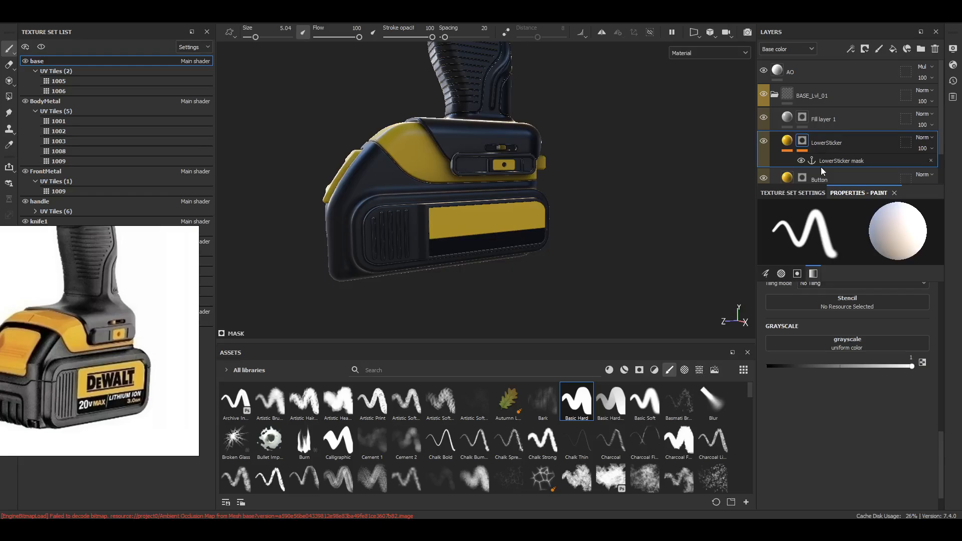
pyautogui.click(804, 122)
pyautogui.click(848, 51)
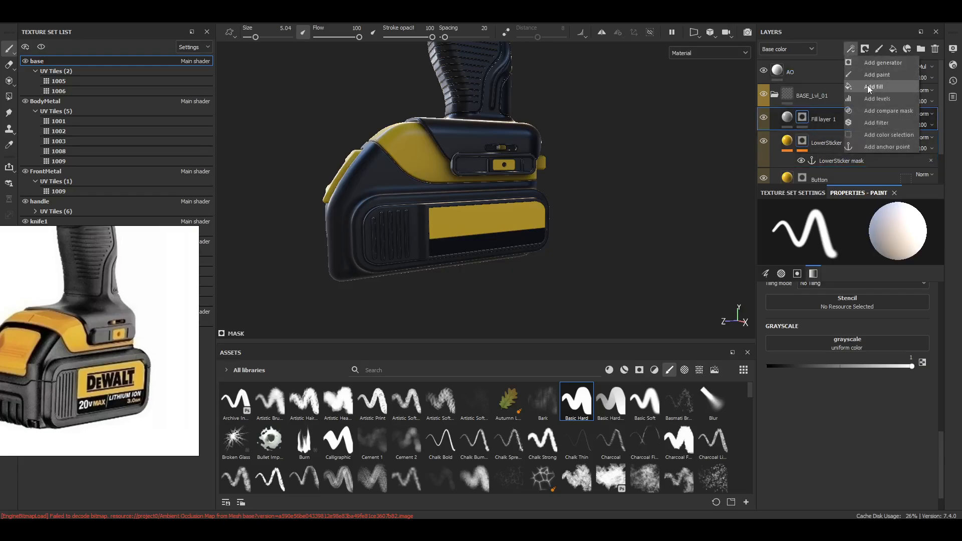
pyautogui.click(867, 85)
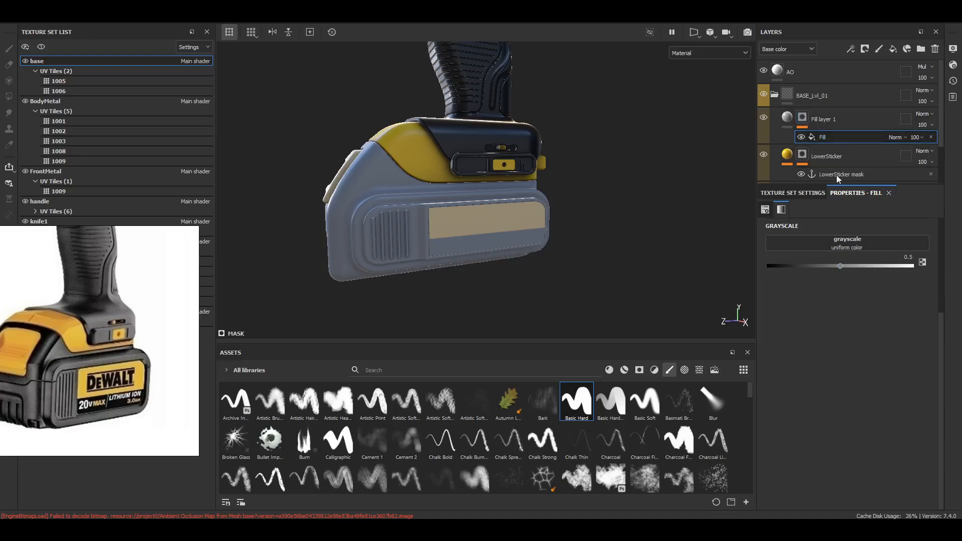
pyautogui.click(840, 242)
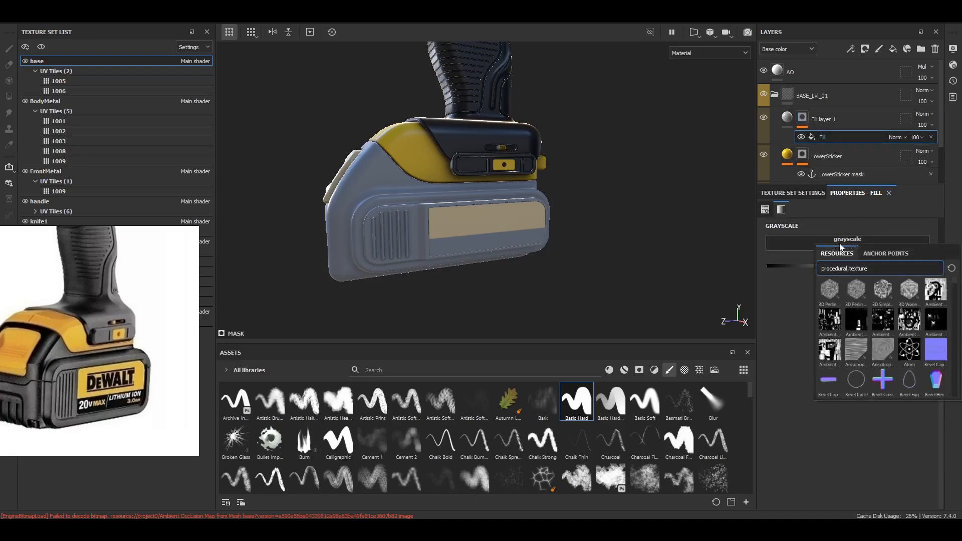
pyautogui.click(890, 254)
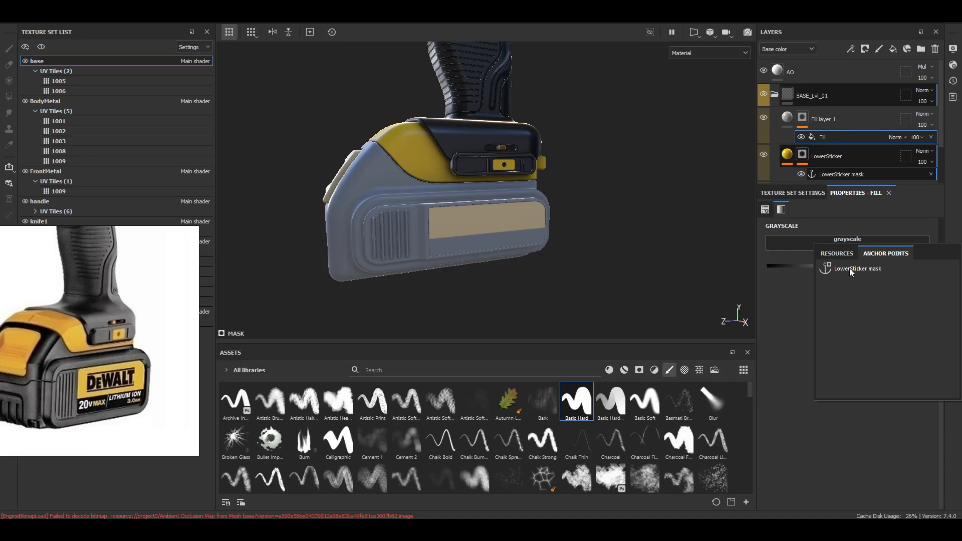
pyautogui.click(849, 269)
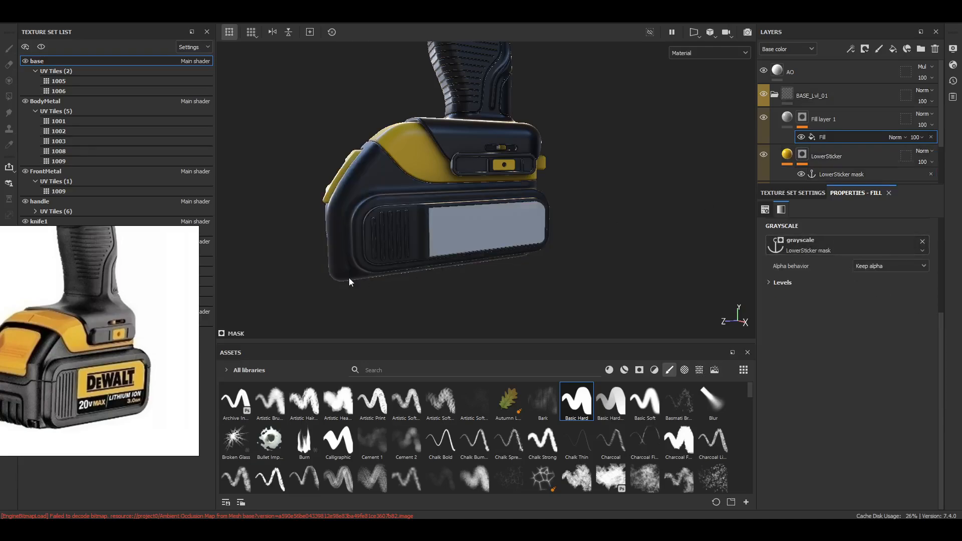
# Check the anchor-driven mask on the sticker panel and delete the fill layer above LowerSticker
pyautogui.keyDown('alt'); pyautogui.moveTo(348, 277); pyautogui.dragTo(488, 211); pyautogui.keyUp('alt')
pyautogui.keyDown('alt'); pyautogui.moveTo(488, 211); pyautogui.dragTo(544, 301, button='right'); pyautogui.keyUp('alt')
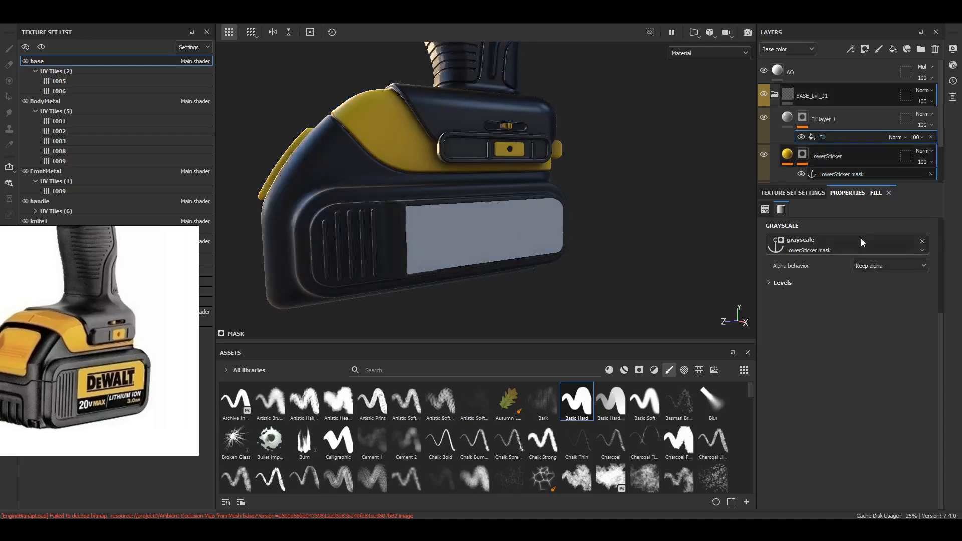
pyautogui.scroll(3, 819, 302)
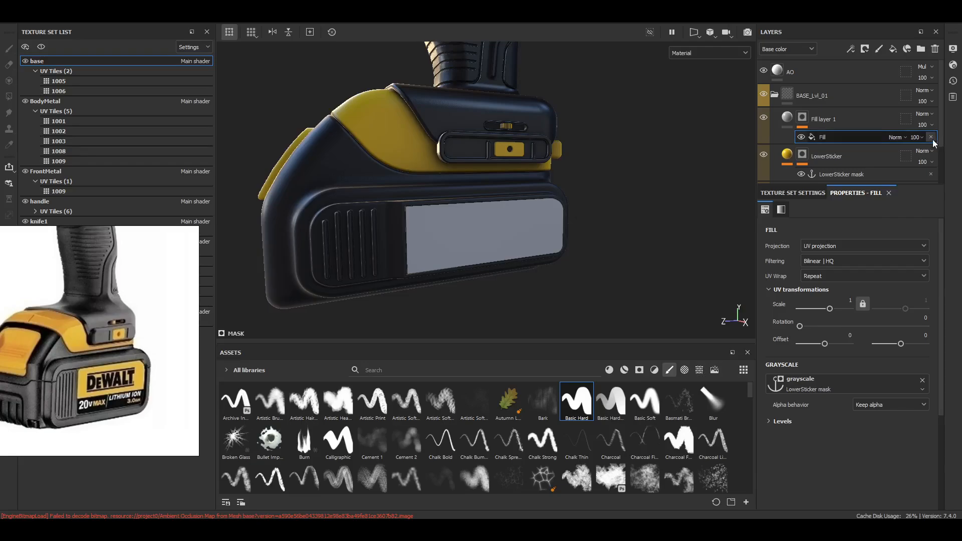
pyautogui.click(877, 116)
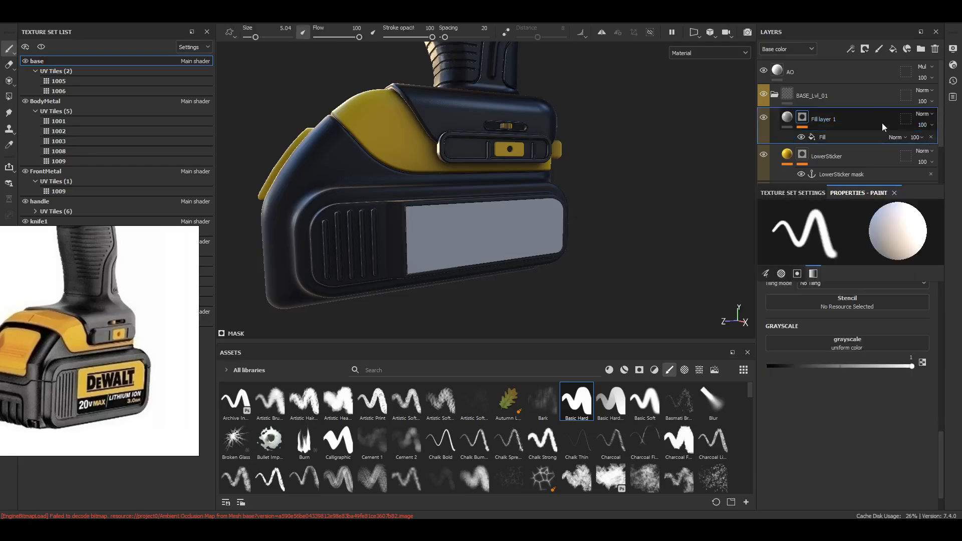
pyautogui.press('Delete')
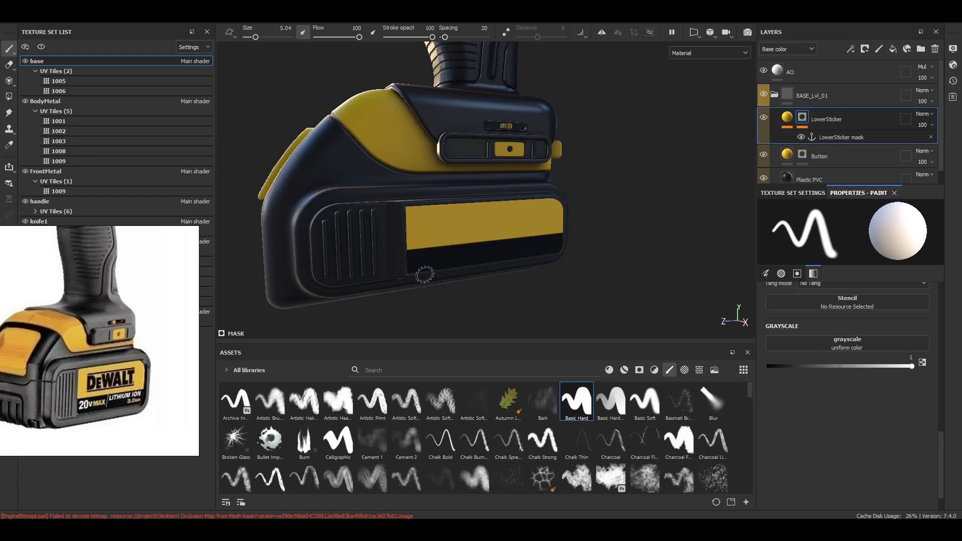
# Add a new fill layer directly above LowerSticker in the BASE_Lvl_01 folder
pyautogui.scroll(-10, 584, 272)
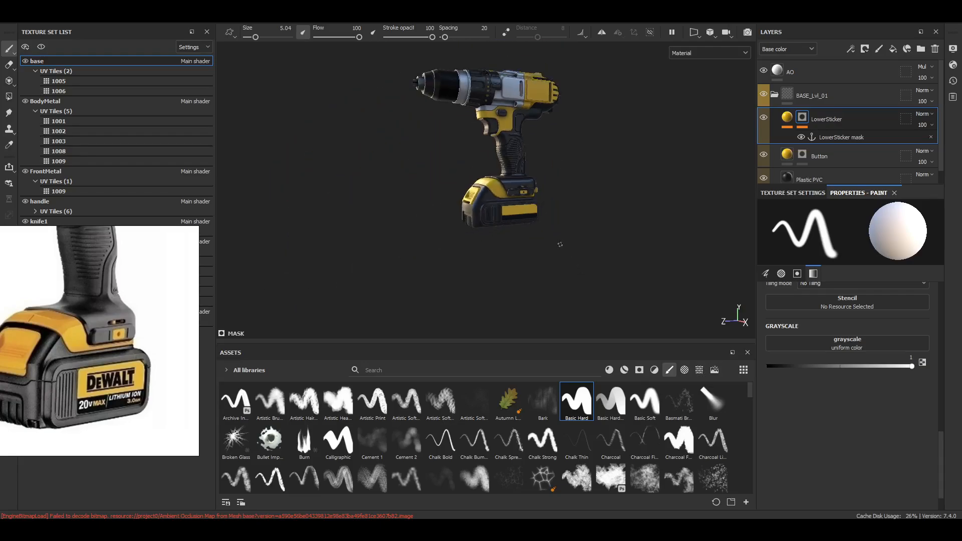
pyautogui.scroll(5, 541, 242)
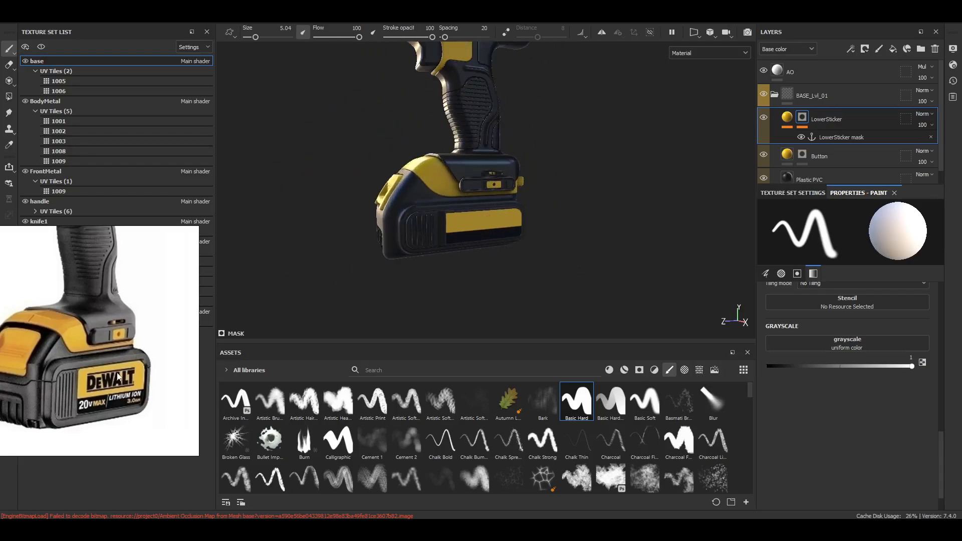
pyautogui.scroll(2, 451, 245)
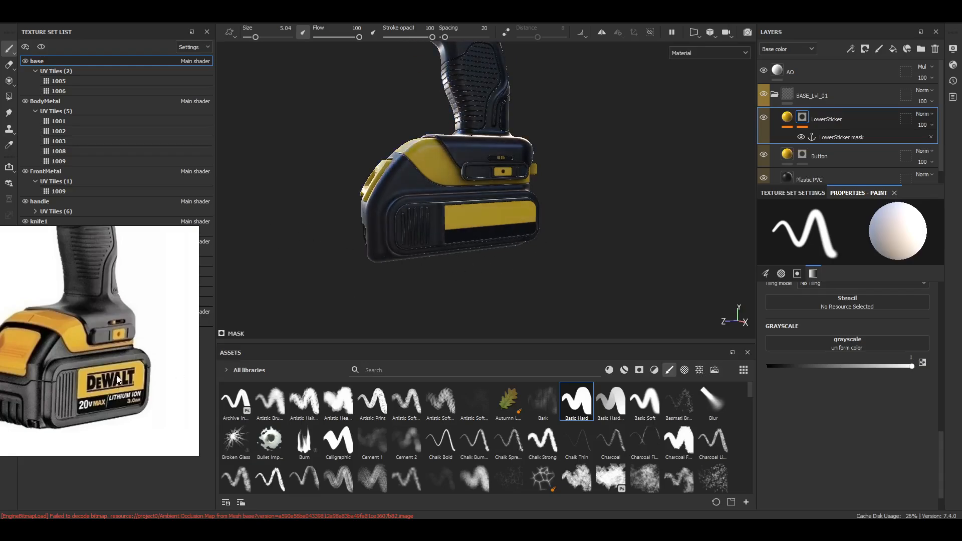
pyautogui.keyDown('shift'); pyautogui.moveTo(543, 265); pyautogui.dragTo(585, 281, button='right'); pyautogui.keyUp('shift')
pyautogui.scroll(3, 608, 242)
pyautogui.keyDown('alt'); pyautogui.moveTo(608, 242); pyautogui.dragTo(672, 187); pyautogui.keyUp('alt')
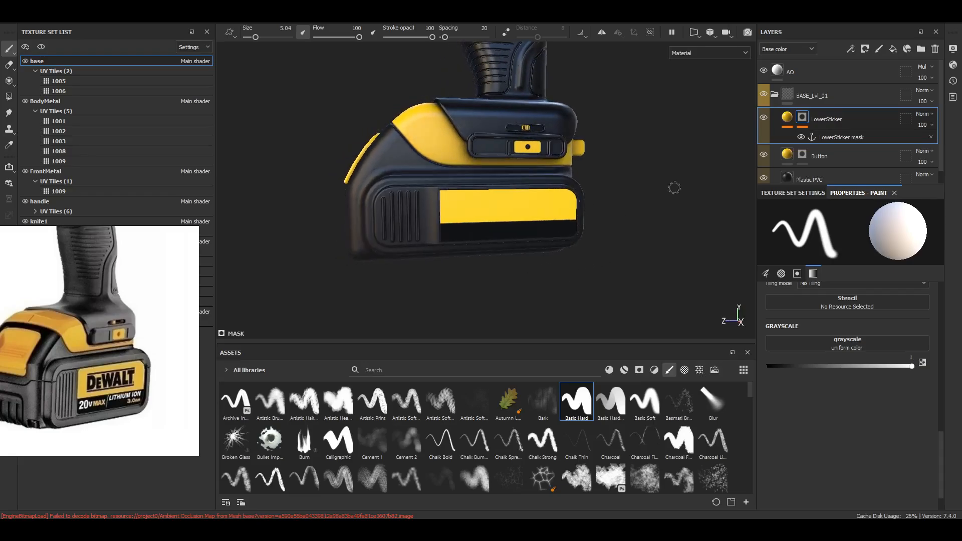
pyautogui.click(886, 51)
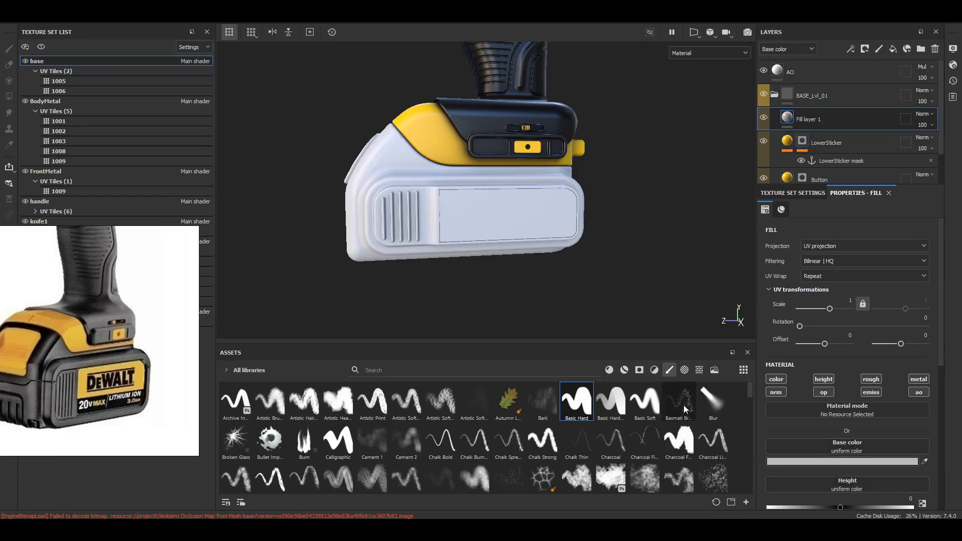
pyautogui.moveTo(684, 405)
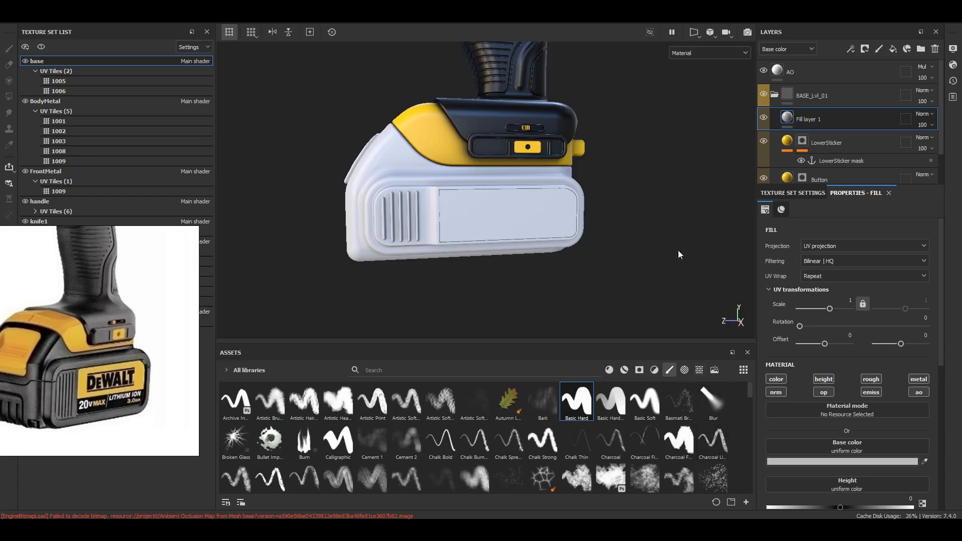
# Restrict the new fill layer to the color and roughness channels and set its roughness to 1
pyautogui.click(824, 379)
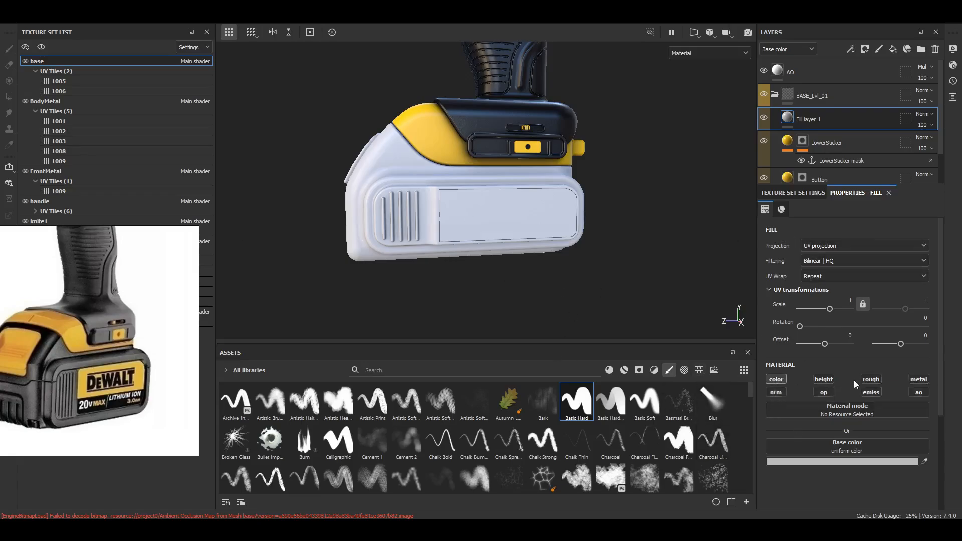
pyautogui.click(868, 380)
pyautogui.scroll(-3, 874, 471)
pyautogui.moveTo(870, 392); pyautogui.dragTo(942, 389)
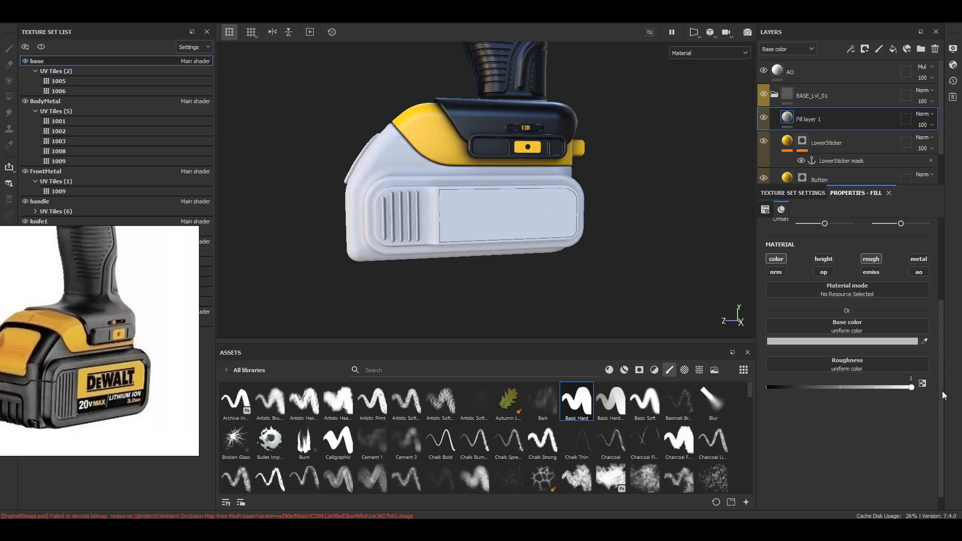
pyautogui.scroll(1, 875, 369)
# Set the new fill layer's base color to black
pyautogui.click(880, 402)
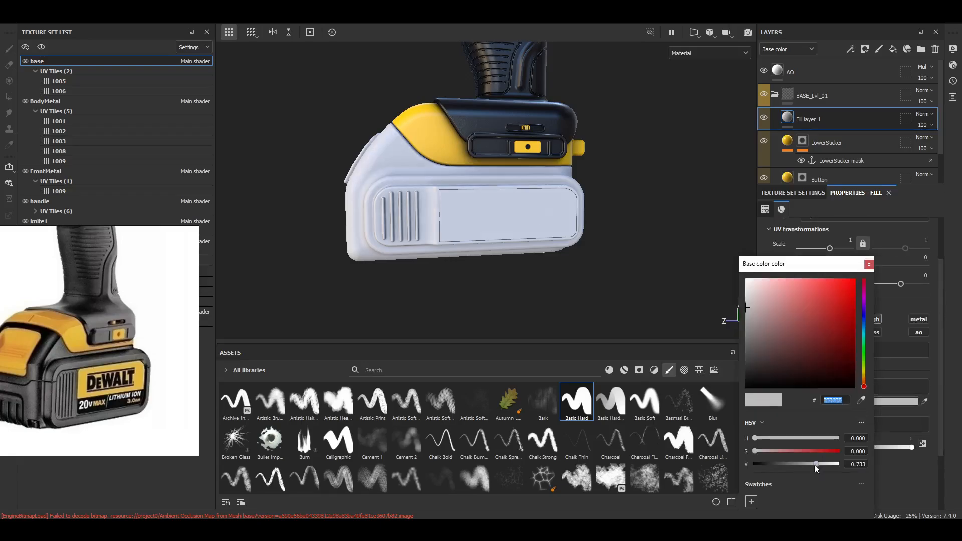
pyautogui.moveTo(814, 465); pyautogui.dragTo(754, 464)
pyautogui.click(876, 274)
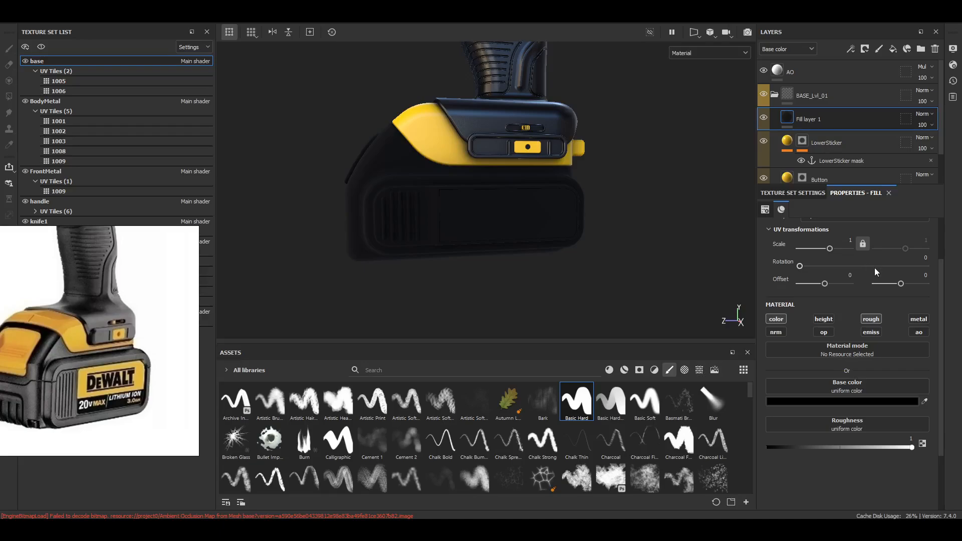
# Give the black fill layer a black mask and add a paint effect to that mask
pyautogui.click(850, 49)
pyautogui.click(863, 76)
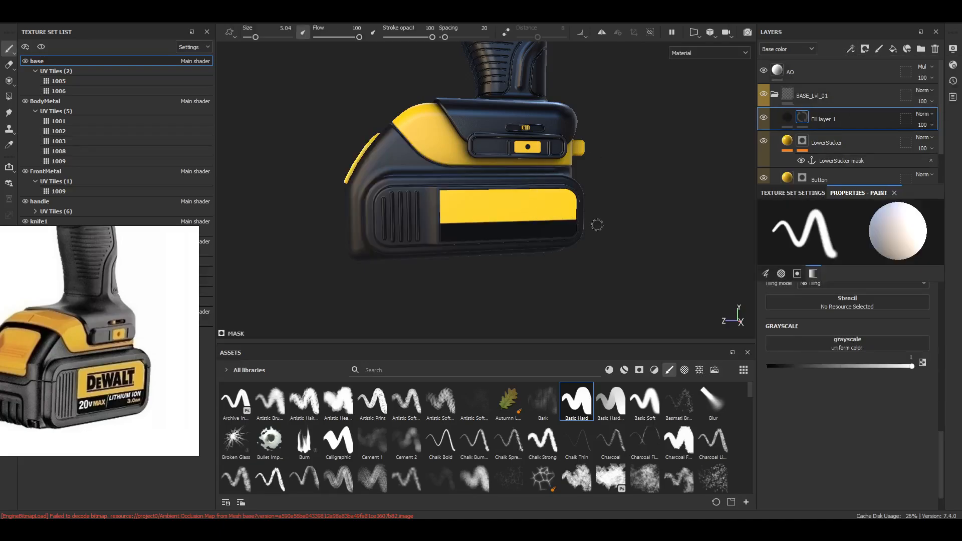
pyautogui.scroll(5, 597, 225)
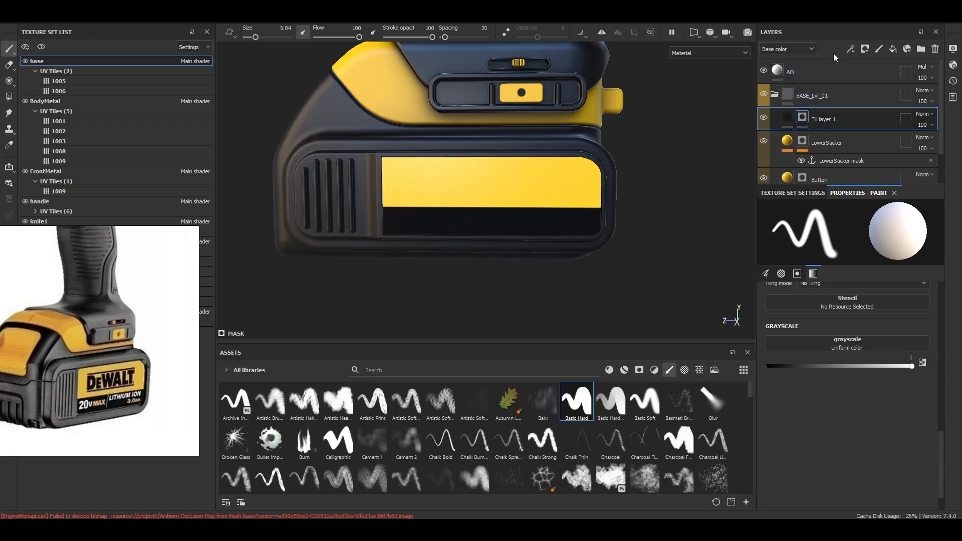
pyautogui.click(849, 50)
pyautogui.click(858, 74)
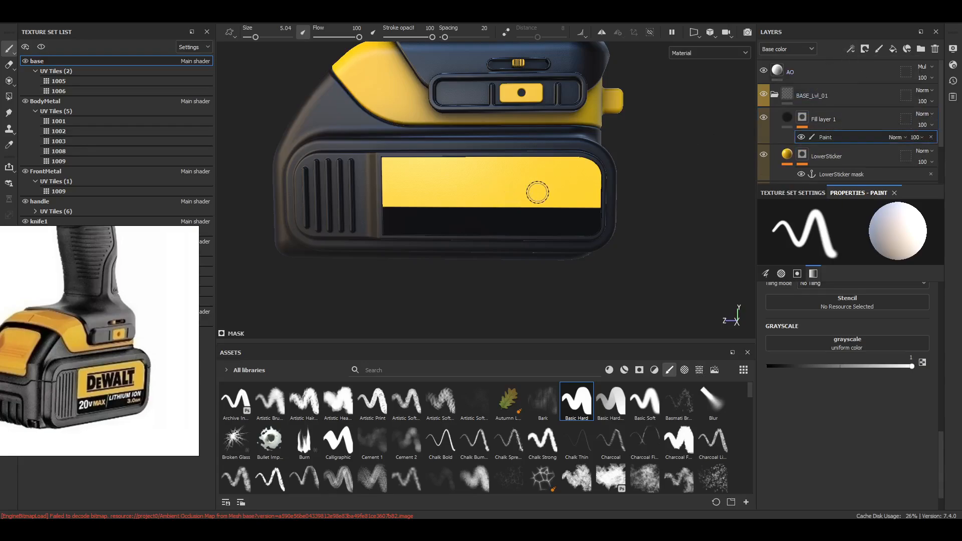
pyautogui.moveTo(556, 196)
pyautogui.keyDown('alt'); pyautogui.mouseDown()
pyautogui.moveTo(577, 196)
pyautogui.moveTo(561, 194)
pyautogui.mouseUp(); pyautogui.keyUp('alt')
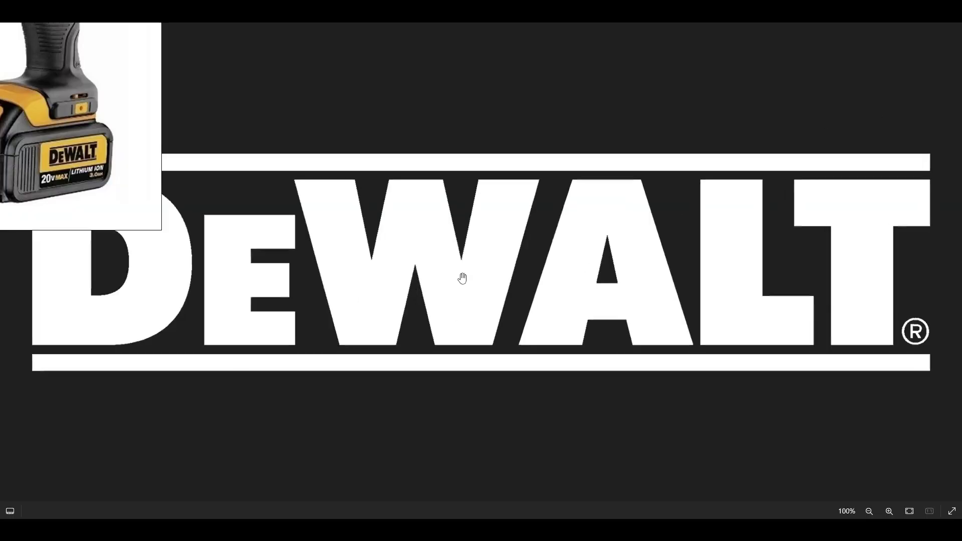
# Find the dewalt-4-logo-black-and-white texture in the assets and load it as the grayscale source of the Projection tool
pyautogui.scroll(2, 466, 286)
pyautogui.scroll(-2, 468, 290)
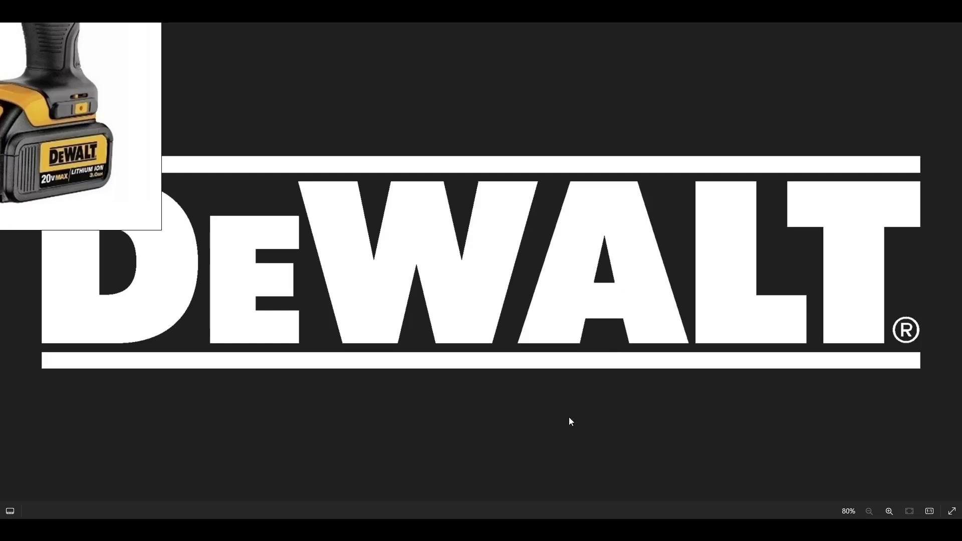
pyautogui.click(557, 529)
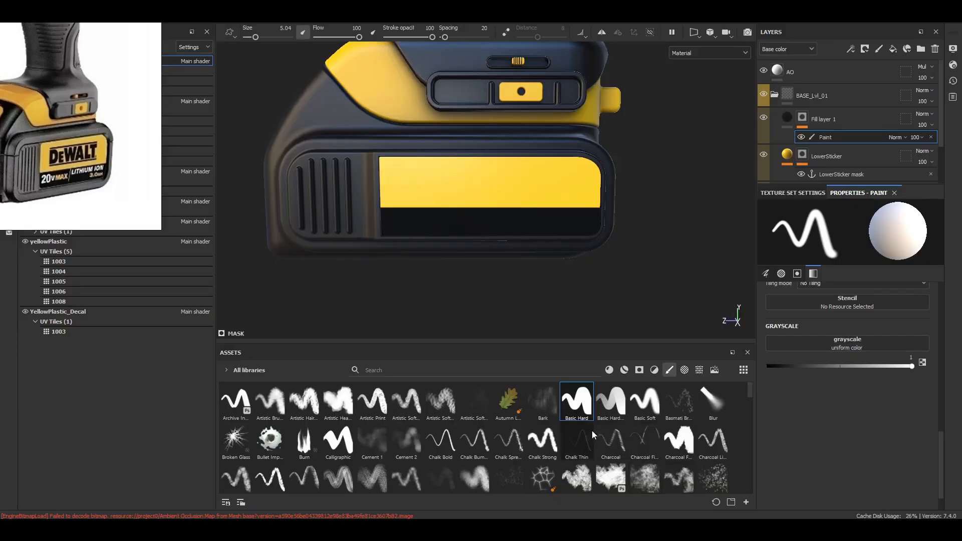
pyautogui.click(699, 370)
pyautogui.scroll(-10, 602, 444)
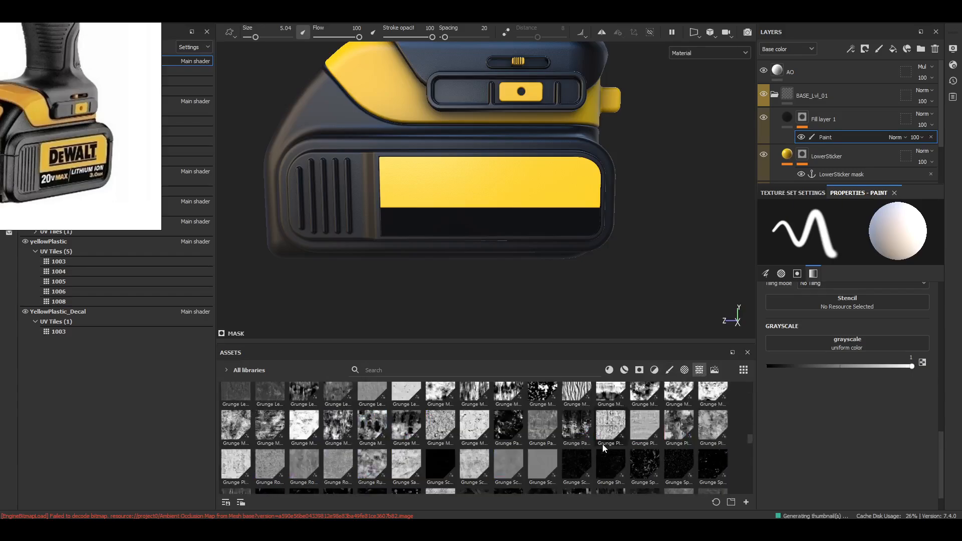
pyautogui.scroll(15, 651, 426)
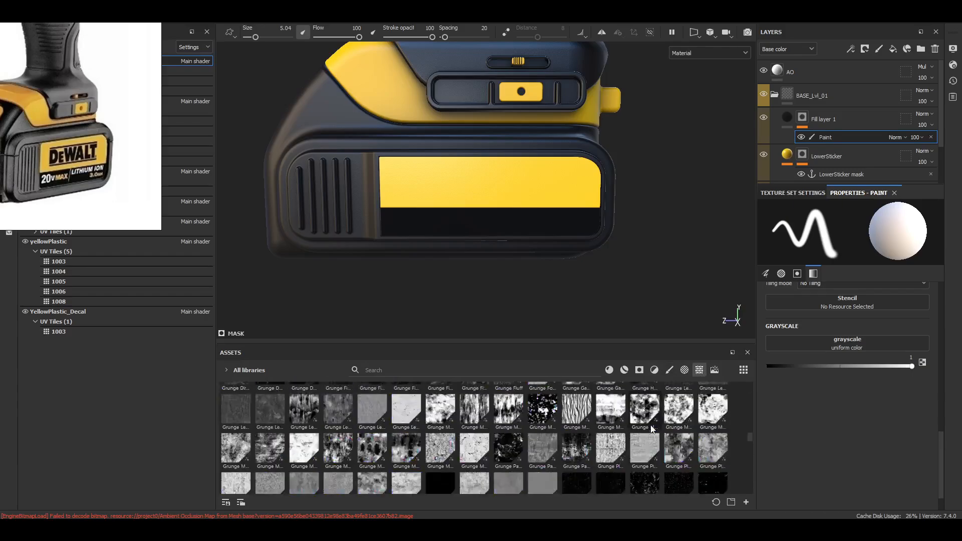
pyautogui.scroll(8, 650, 425)
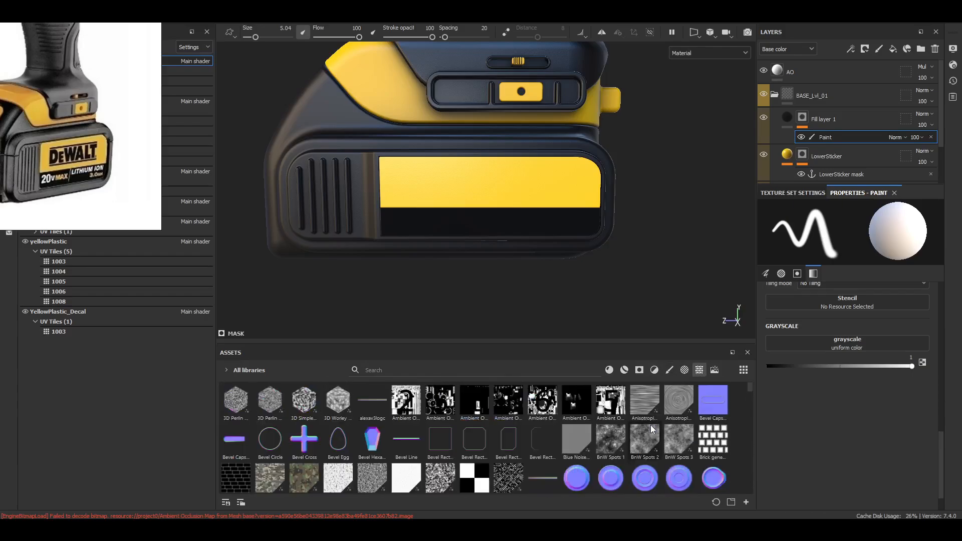
pyautogui.scroll(-3, 650, 428)
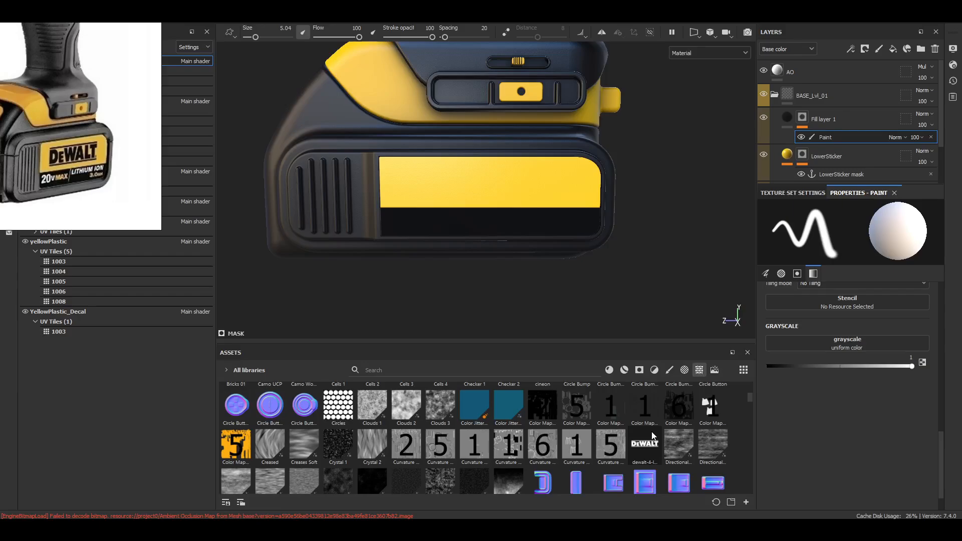
pyautogui.moveTo(649, 446)
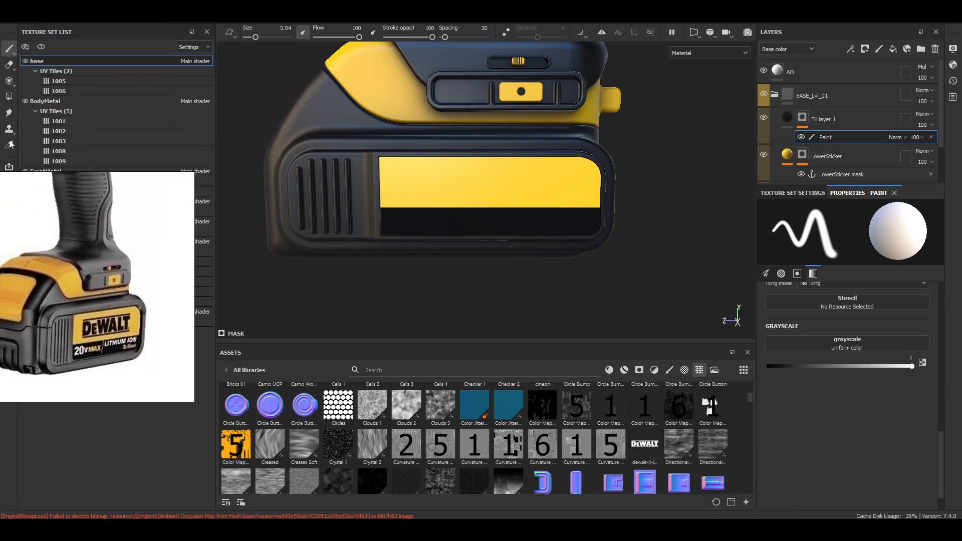
pyautogui.click(9, 81)
pyautogui.moveTo(638, 444); pyautogui.dragTo(852, 308)
# Scale and place the DeWalt logo stencil within the sticker's yellow band and project it into the mask with a 13.87 brush
pyautogui.press('s')
pyautogui.moveTo(542, 140); pyautogui.dragTo(538, 254, button='middle')
pyautogui.moveTo(599, 252); pyautogui.dragTo(459, 204, button='right')
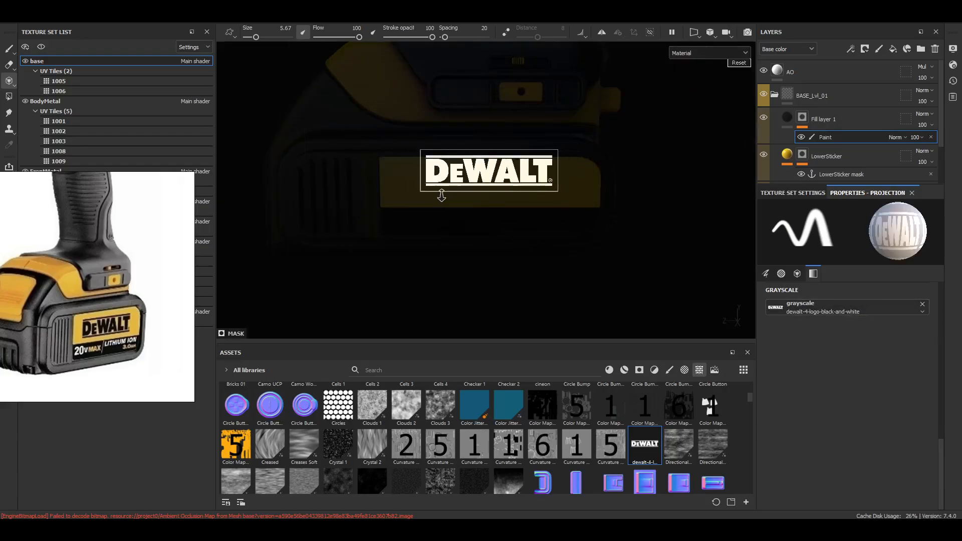
pyautogui.moveTo(516, 217); pyautogui.dragTo(561, 260, button='middle')
pyautogui.moveTo(560, 260); pyautogui.dragTo(552, 254, button='right')
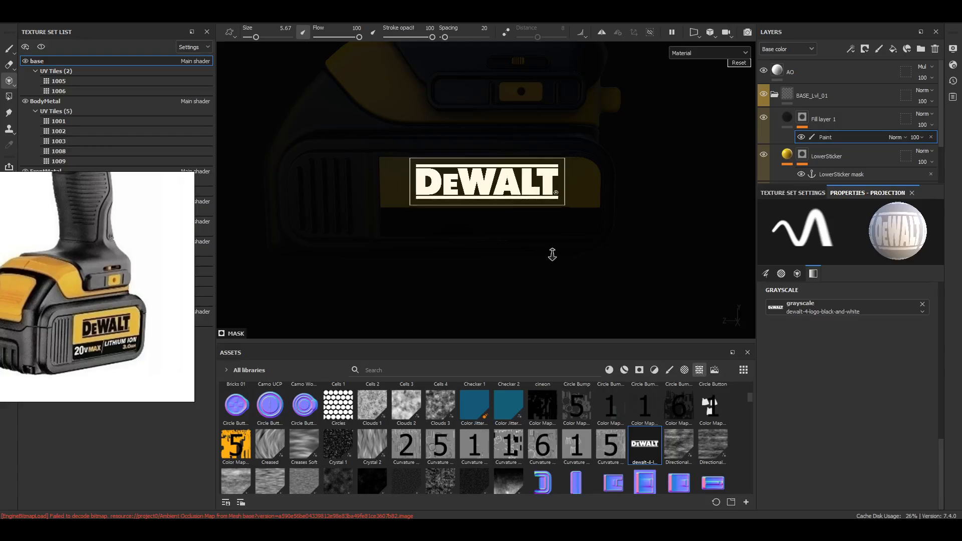
pyautogui.moveTo(520, 242); pyautogui.dragTo(517, 243, button='middle')
pyautogui.moveTo(569, 272); pyautogui.dragTo(553, 268, button='right')
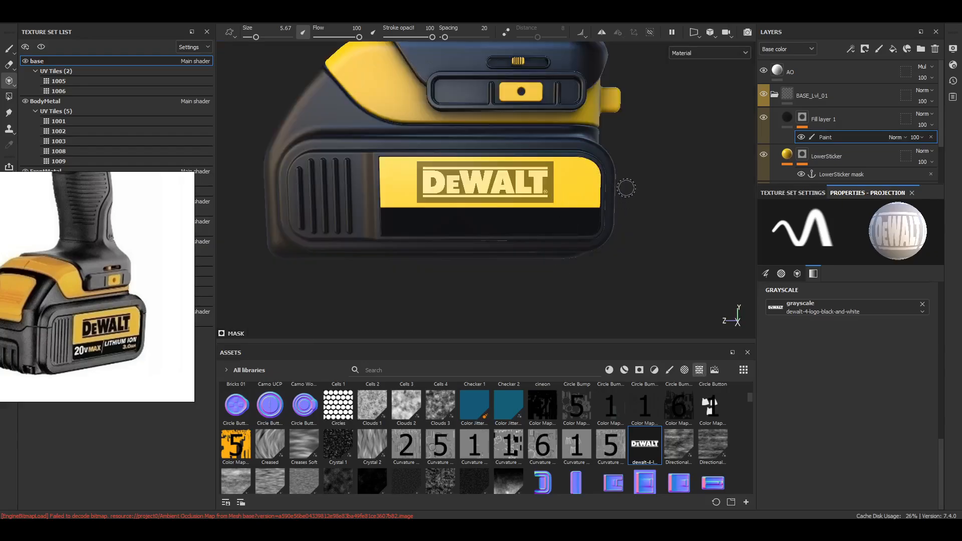
pyautogui.keyDown('ctrl'); pyautogui.moveTo(607, 173); pyautogui.dragTo(624, 174, button='right'); pyautogui.keyUp('ctrl')
pyautogui.moveTo(571, 178)
pyautogui.mouseDown()
pyautogui.moveTo(432, 182)
pyautogui.moveTo(546, 180)
pyautogui.moveTo(597, 192)
pyautogui.mouseUp()
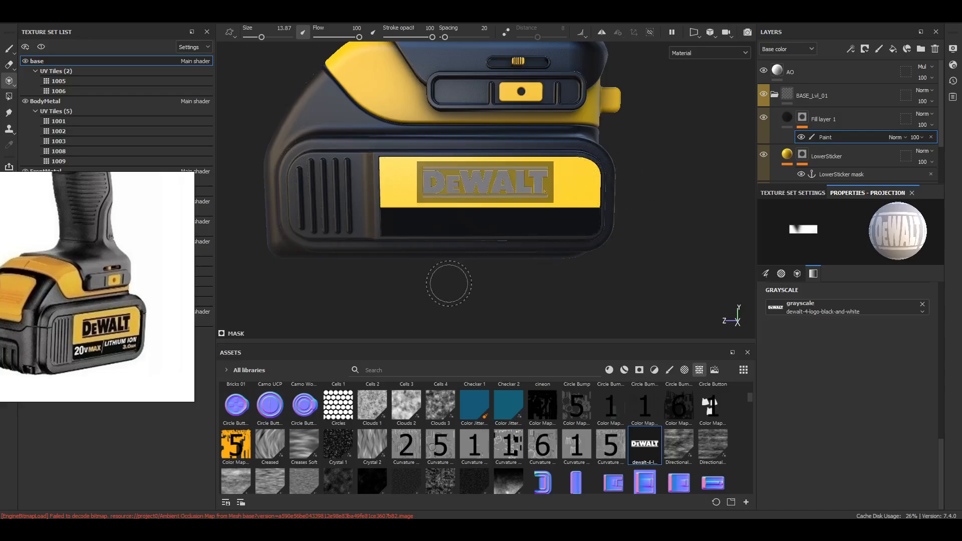
# Switch to the split 3D/2D view and locate the opposite side's sticker in the UV layout
pyautogui.scroll(-5, 469, 228)
pyautogui.moveTo(404, 267)
pyautogui.keyDown('alt'); pyautogui.mouseDown()
pyautogui.moveTo(411, 275)
pyautogui.moveTo(704, 247)
pyautogui.moveTo(843, 271)
pyautogui.mouseUp(); pyautogui.keyUp('alt')
pyautogui.keyDown('alt'); pyautogui.moveTo(619, 238); pyautogui.dragTo(524, 264); pyautogui.keyUp('alt')
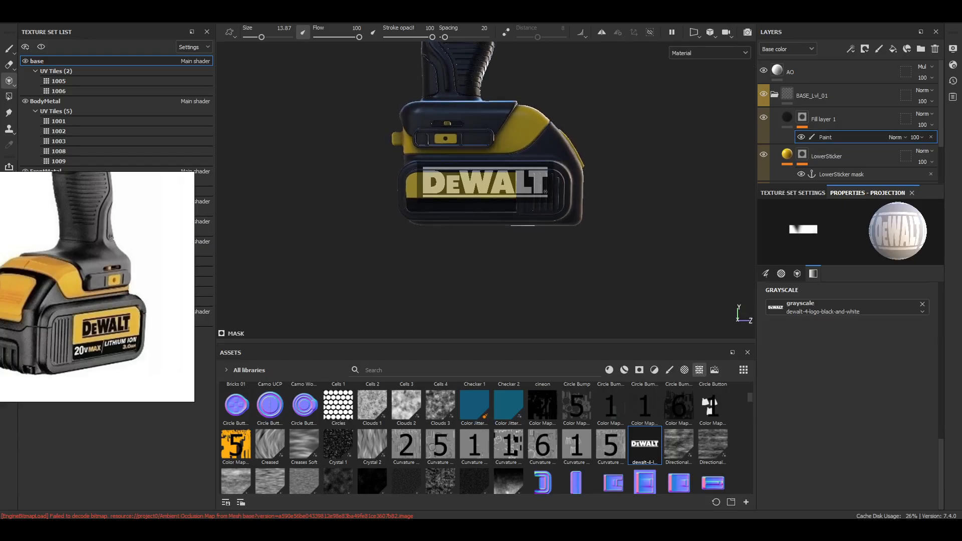
pyautogui.click(693, 33)
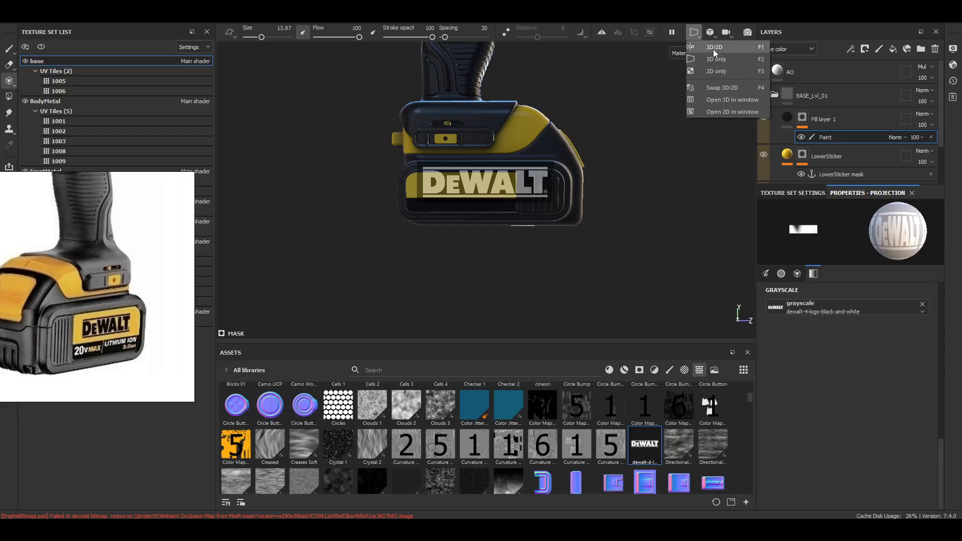
pyautogui.click(714, 48)
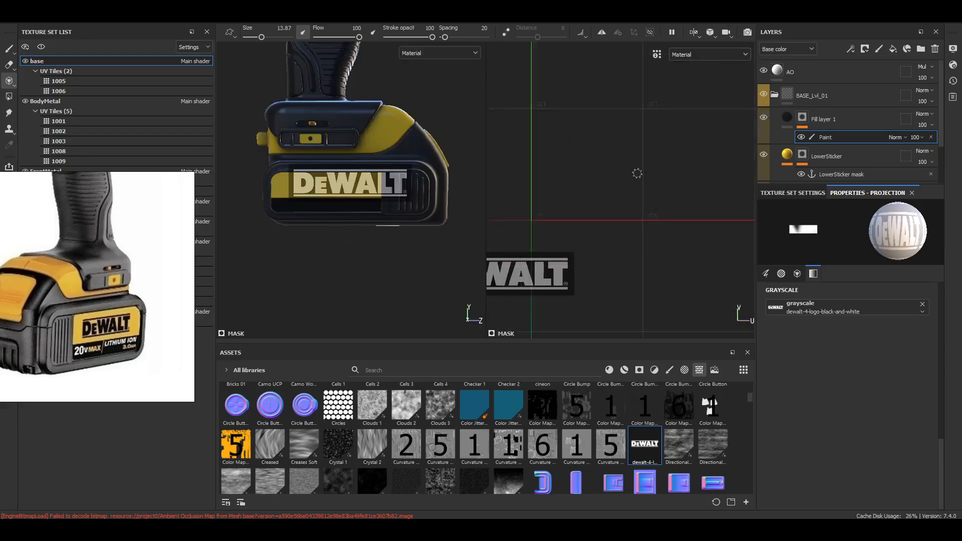
pyautogui.scroll(-5, 638, 184)
pyautogui.scroll(8, 701, 193)
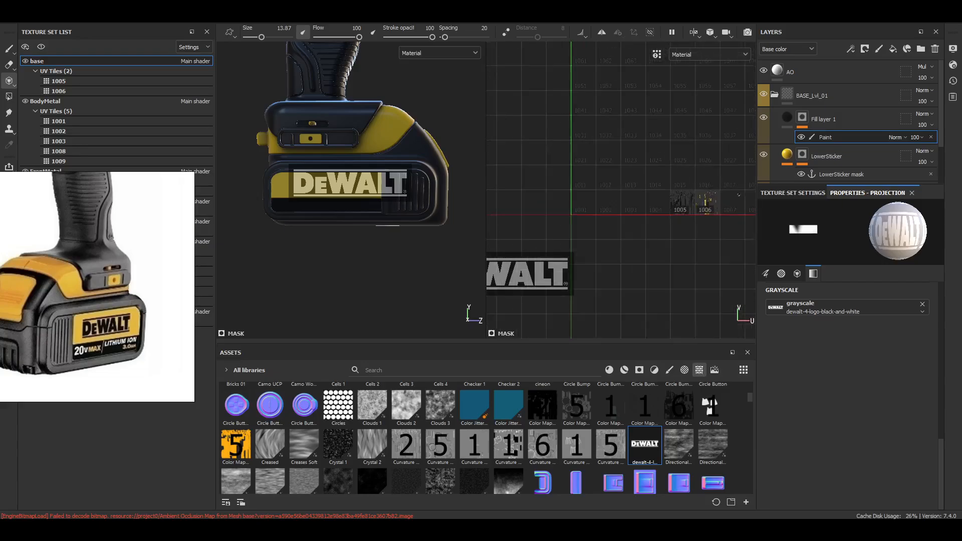
pyautogui.scroll(3, 626, 173)
pyautogui.scroll(5, 685, 181)
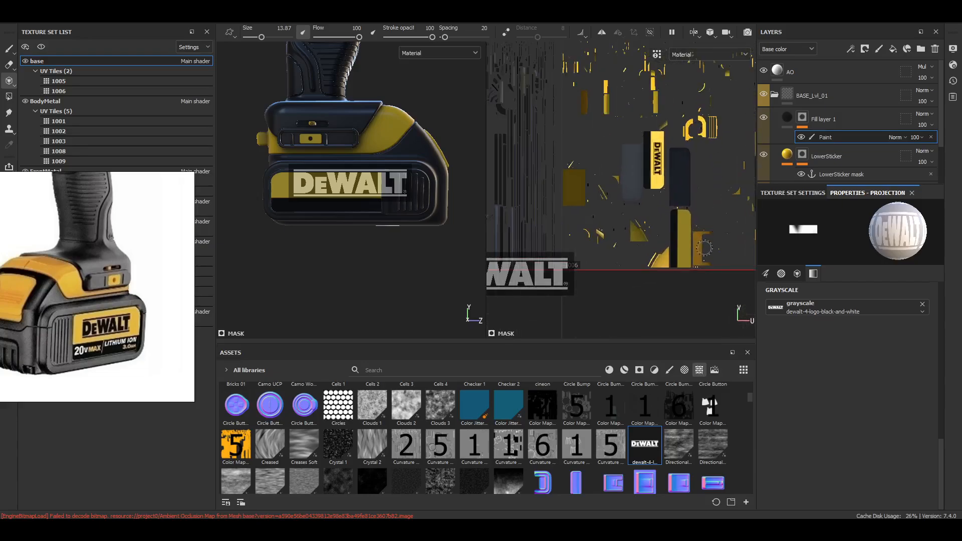
pyautogui.moveTo(681, 235); pyautogui.dragTo(617, 237, button='middle')
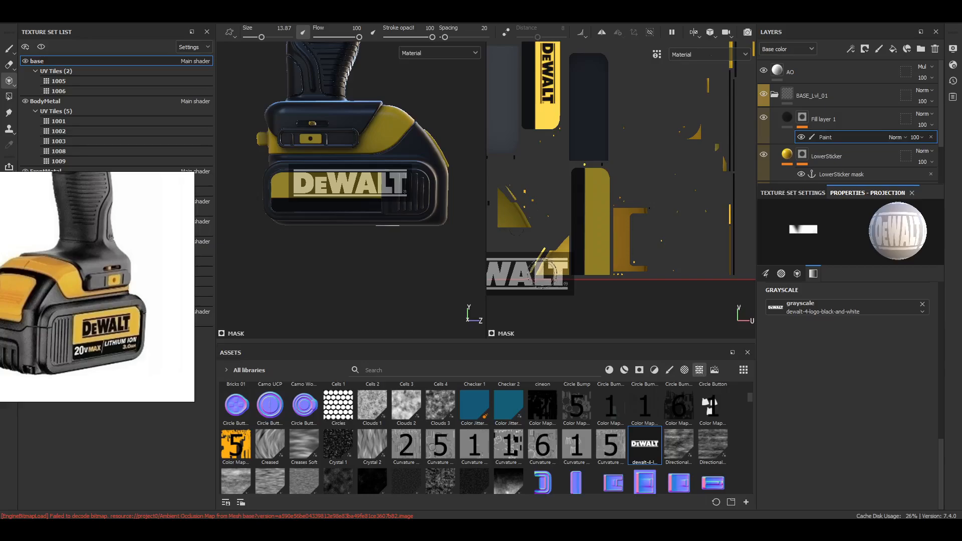
# Rotate and shrink the logo stencil to fit the opposite sticker's yellow band in the UV layout and paint it into the mask
pyautogui.press('s')
pyautogui.moveTo(541, 274); pyautogui.dragTo(634, 221, button='middle')
pyautogui.moveTo(677, 250); pyautogui.dragTo(629, 249, button='right')
pyautogui.moveTo(629, 249)
pyautogui.mouseDown()
pyautogui.moveTo(702, 185)
pyautogui.moveTo(643, 303)
pyautogui.mouseUp()
pyautogui.moveTo(659, 284); pyautogui.dragTo(629, 241, button='right')
pyautogui.moveTo(639, 252); pyautogui.dragTo(641, 255, button='middle')
pyautogui.moveTo(640, 255); pyautogui.dragTo(629, 253, button='right')
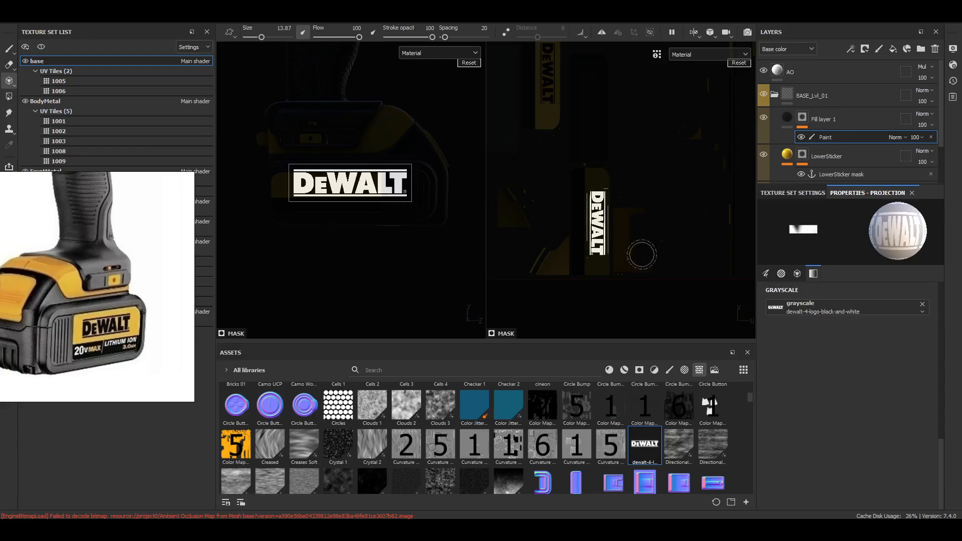
pyautogui.moveTo(643, 257); pyautogui.dragTo(637, 254, button='right')
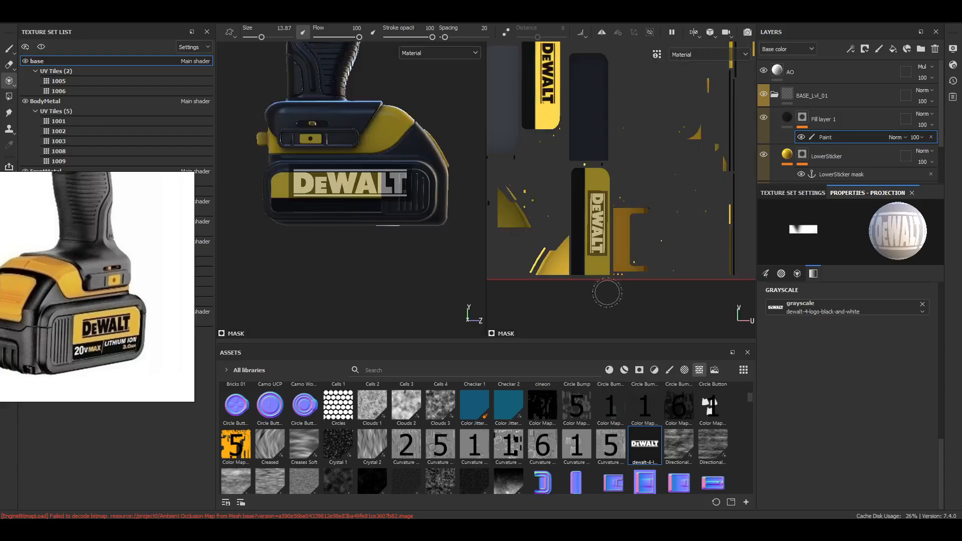
pyautogui.moveTo(606, 293); pyautogui.dragTo(605, 125)
pyautogui.moveTo(596, 221)
pyautogui.mouseDown()
pyautogui.moveTo(600, 200)
pyautogui.moveTo(591, 254)
pyautogui.mouseUp()
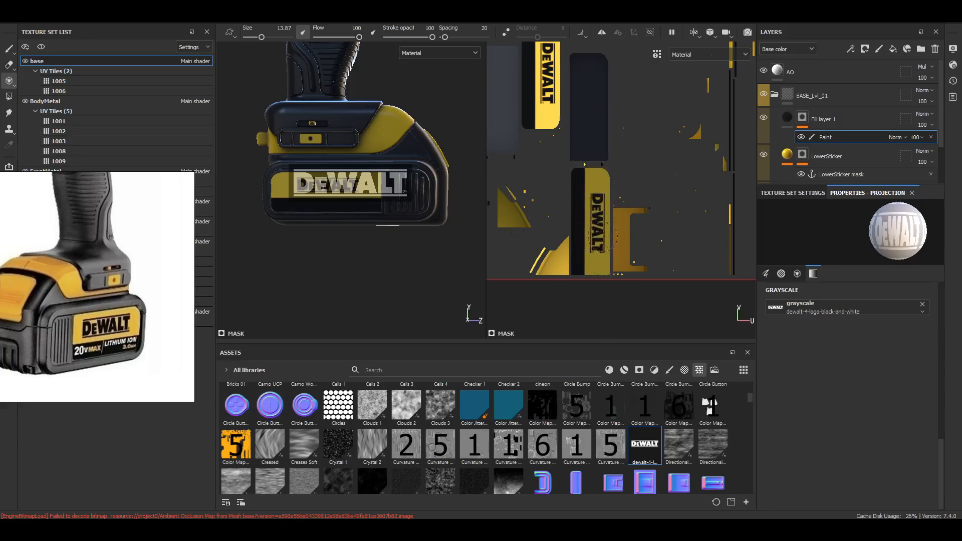
# Return to the 3D-only view and inspect the DeWalt logo on the opposite side's sticker
pyautogui.click(694, 32)
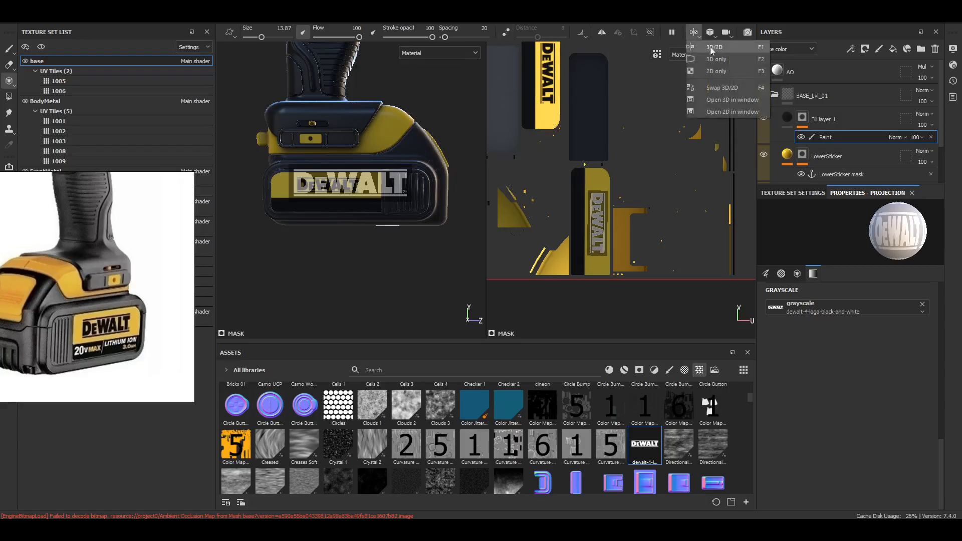
pyautogui.click(716, 59)
pyautogui.press('1')
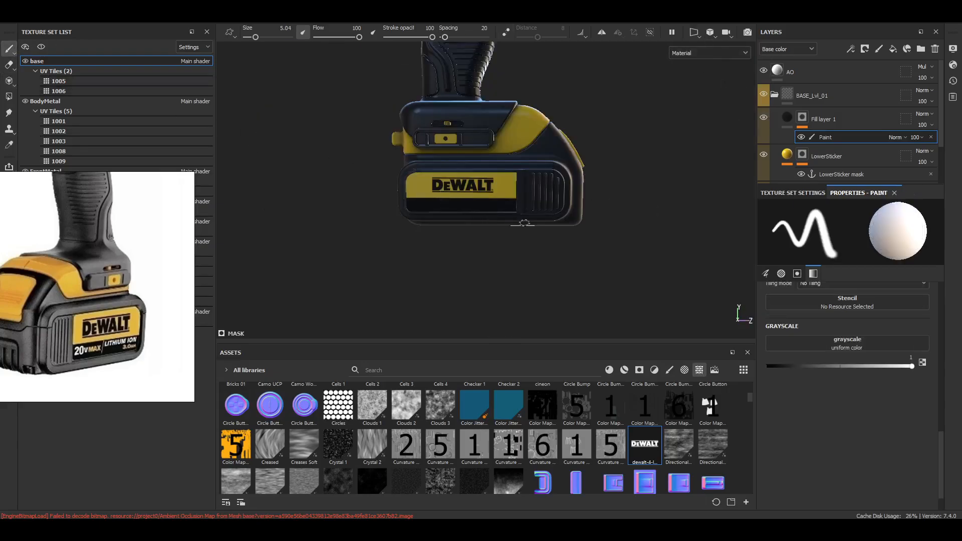
pyautogui.keyDown('alt'); pyautogui.moveTo(523, 222); pyautogui.dragTo(541, 247); pyautogui.keyUp('alt')
pyautogui.scroll(5, 541, 247)
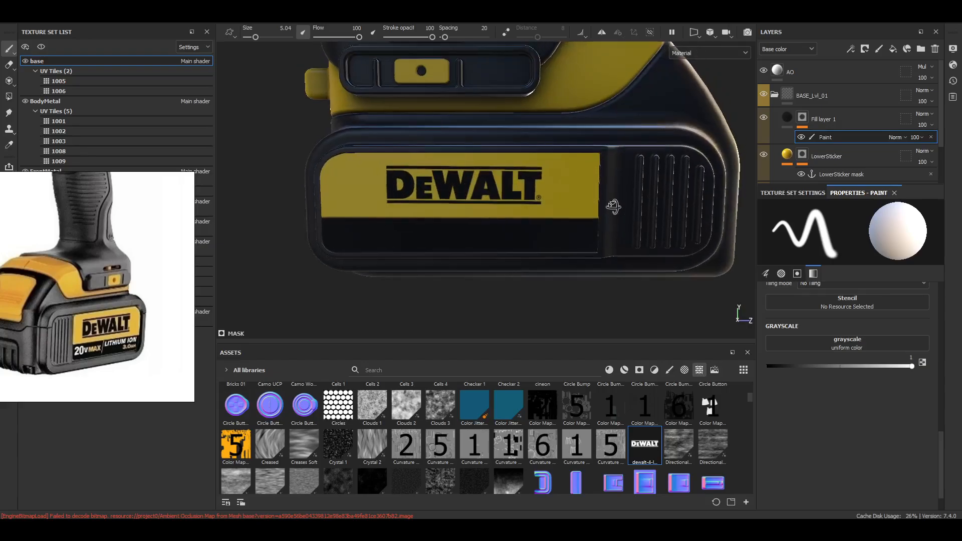
# Replace the opposite sticker's logo by enlarging the DeWalt stencil over its yellow band and projecting it in the 3D view
pyautogui.press('3')
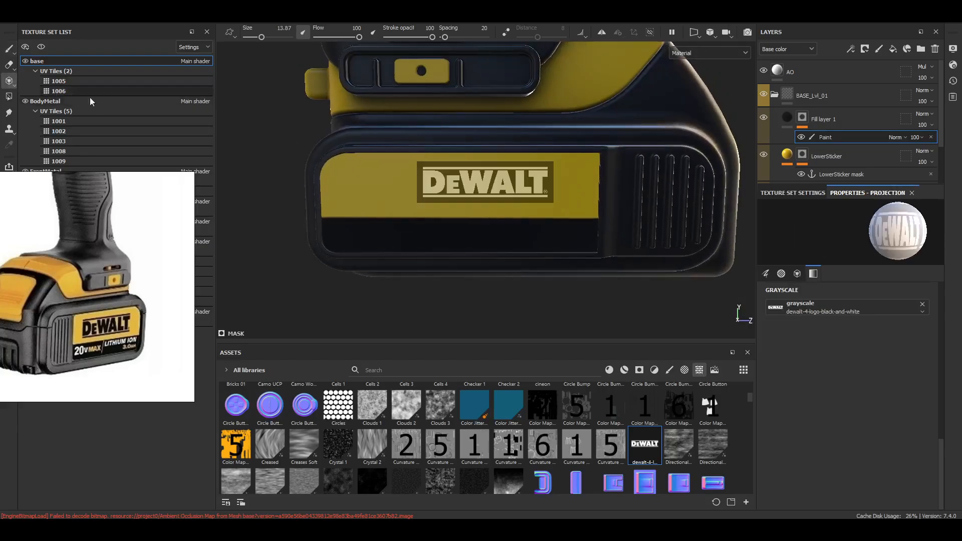
pyautogui.press('s')
pyautogui.moveTo(557, 227); pyautogui.dragTo(634, 251, button='right')
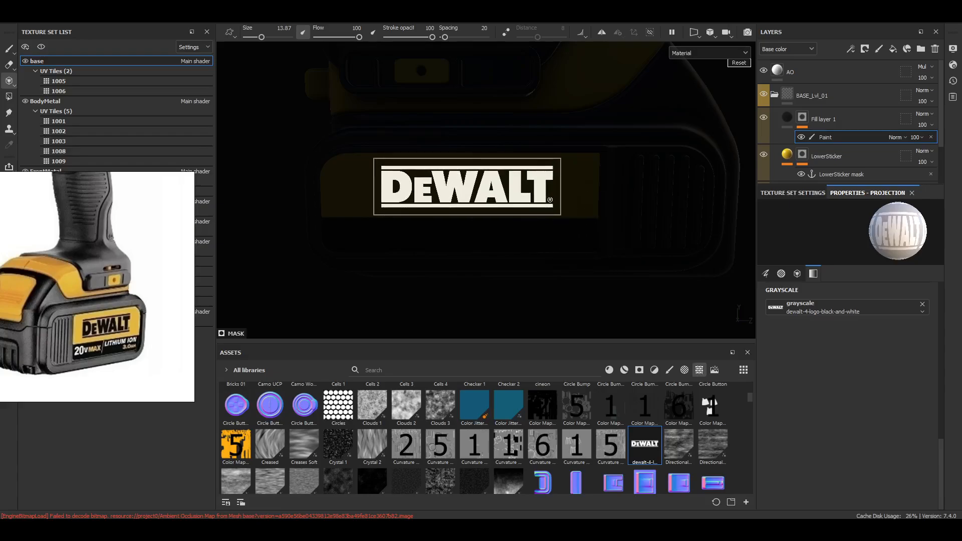
pyautogui.moveTo(633, 251); pyautogui.dragTo(637, 250, button='middle')
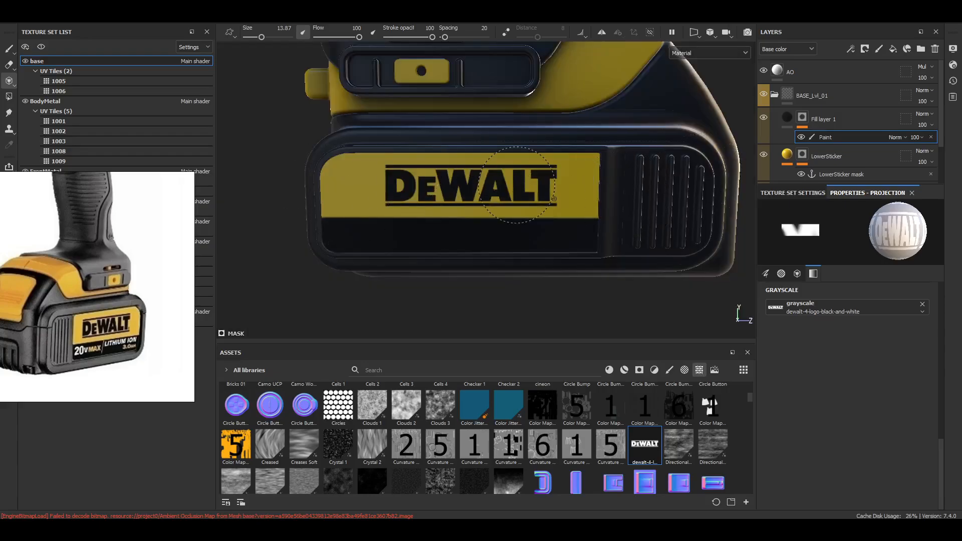
pyautogui.press('1')
pyautogui.scroll(-6, 492, 260)
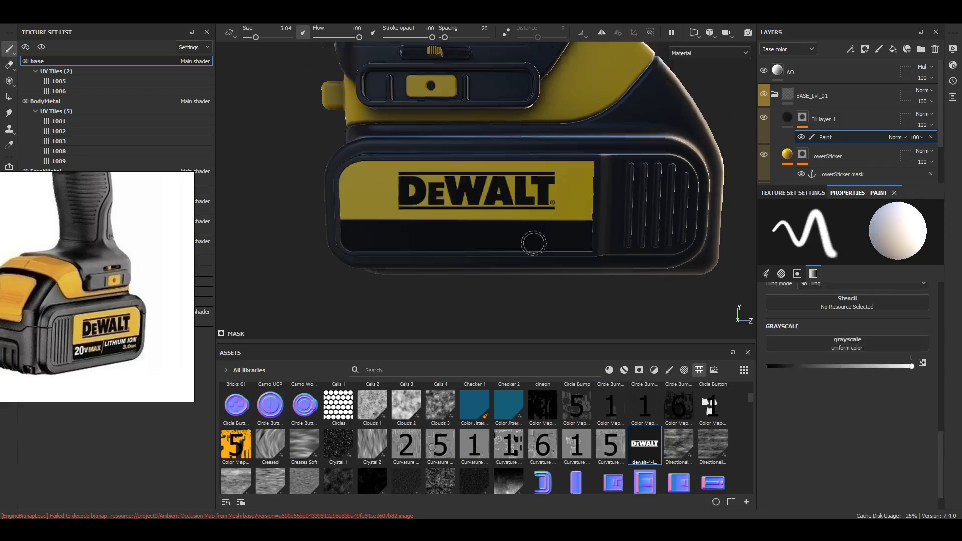
# Rename the fill layer holding the black logo as DeWalt
pyautogui.keyDown('alt'); pyautogui.moveTo(492, 261); pyautogui.dragTo(634, 287); pyautogui.keyUp('alt')
pyautogui.scroll(4, 451, 246)
pyautogui.keyDown('alt'); pyautogui.moveTo(436, 245); pyautogui.dragTo(481, 258); pyautogui.keyUp('alt')
pyautogui.keyDown('shift'); pyautogui.moveTo(506, 258); pyautogui.dragTo(551, 301, button='right'); pyautogui.keyUp('shift')
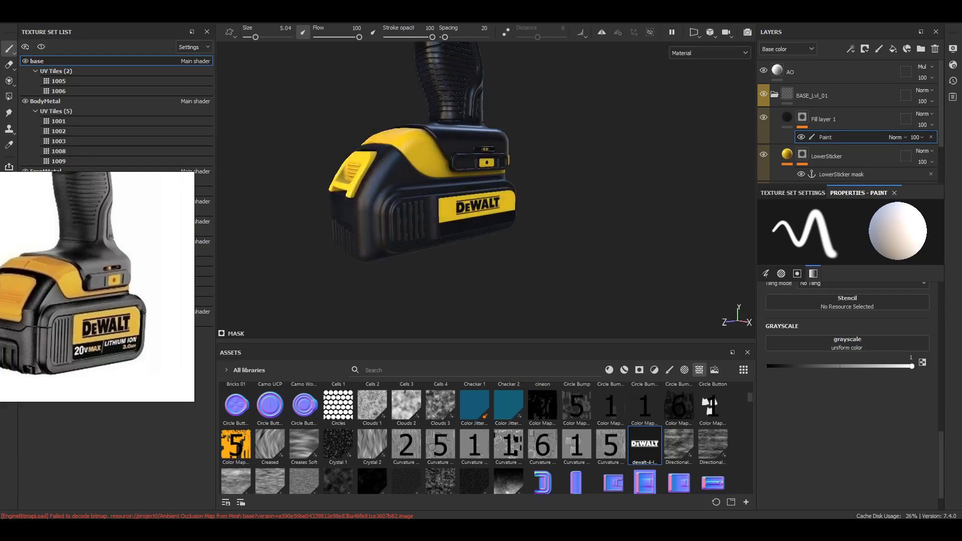
pyautogui.doubleClick(825, 119)
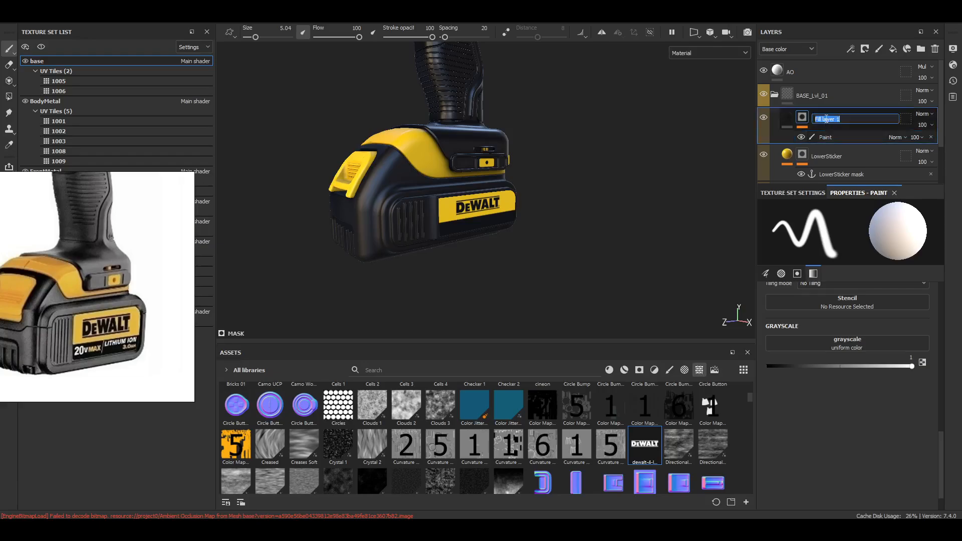
pyautogui.write('DeWalt')
pyautogui.press('Return')
# Add a fill layer above LowerSticker, name it Typoo, and give it a black mask
pyautogui.click(850, 153)
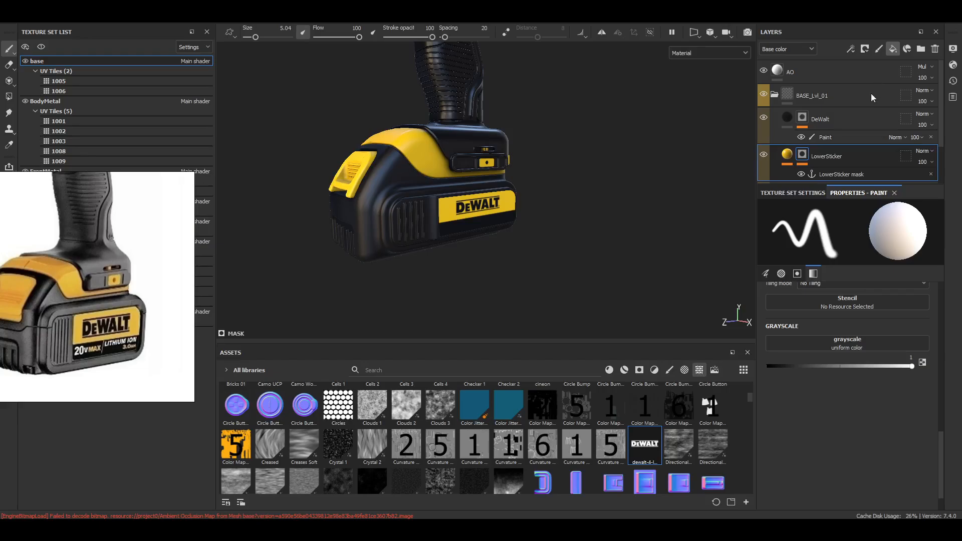
pyautogui.doubleClick(817, 156)
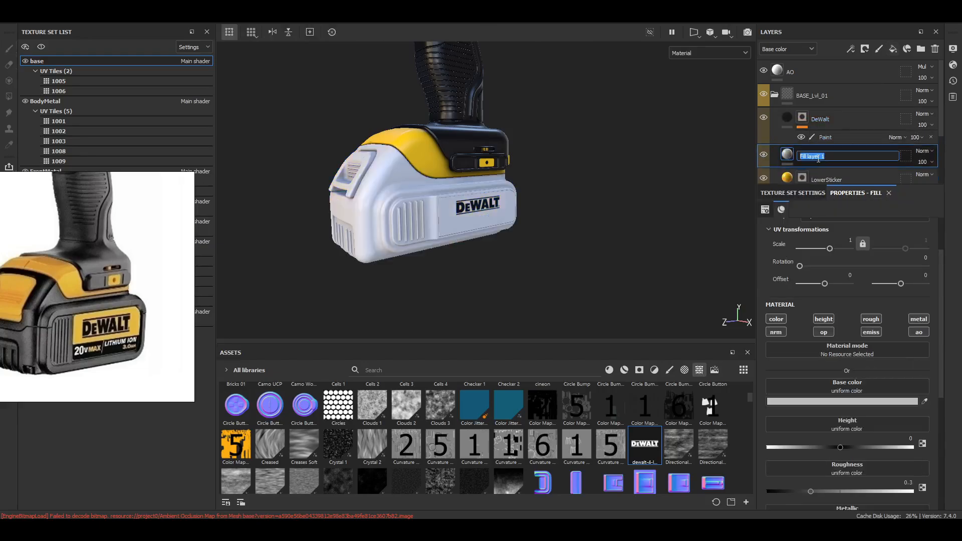
pyautogui.write('Typo')
pyautogui.write('o')
pyautogui.press('Return')
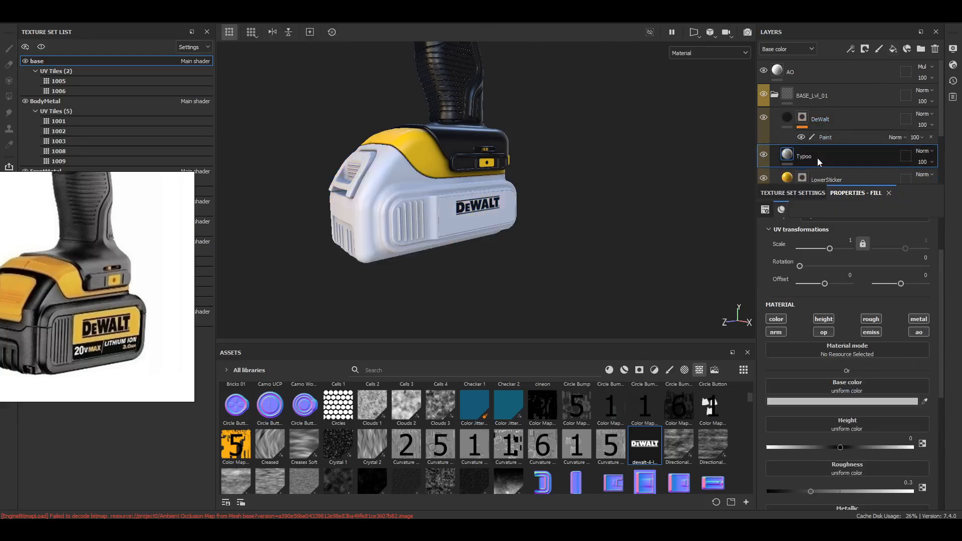
pyautogui.click(865, 48)
pyautogui.click(879, 78)
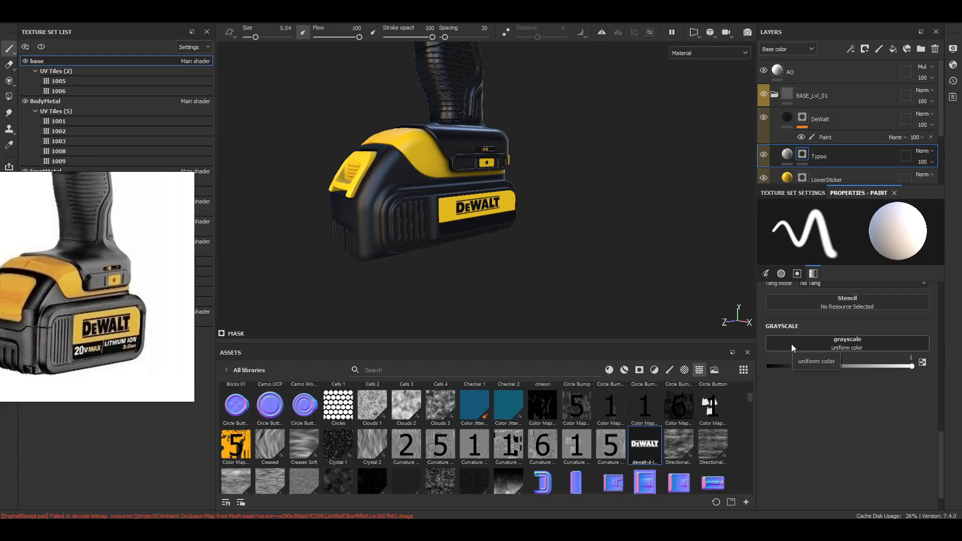
# Limit the Typoo fill to the color and rough channels and set its roughness to 1
pyautogui.scroll(4, 806, 340)
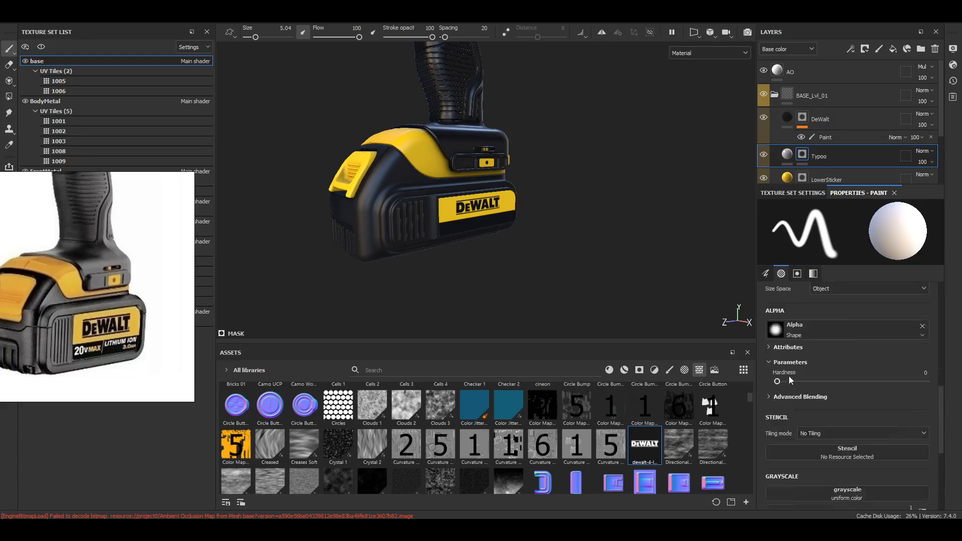
pyautogui.scroll(5, 789, 376)
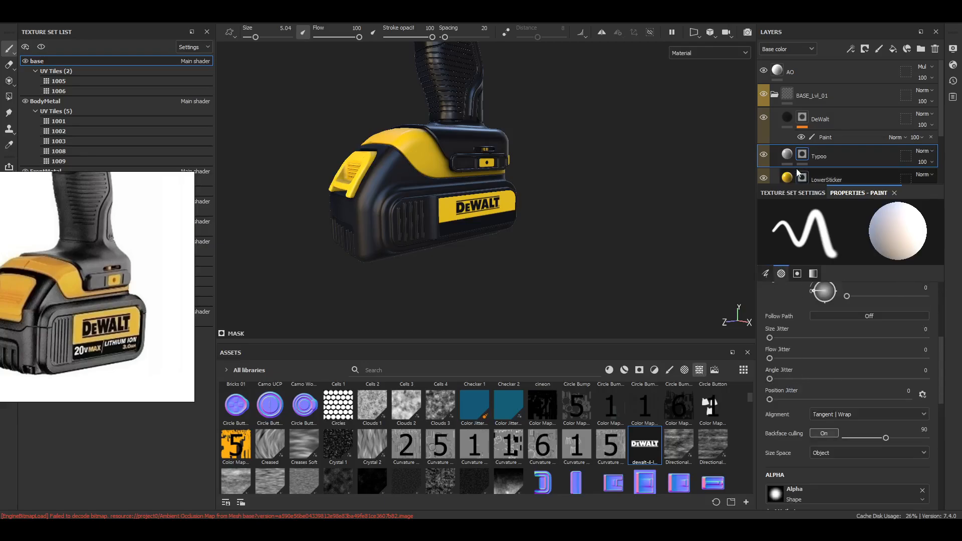
pyautogui.click(787, 154)
pyautogui.click(823, 318)
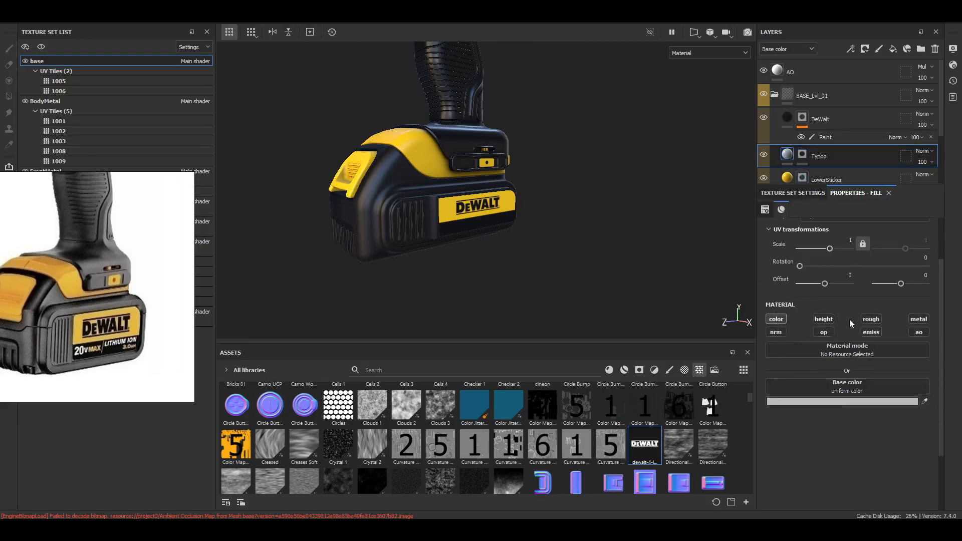
pyautogui.click(919, 318)
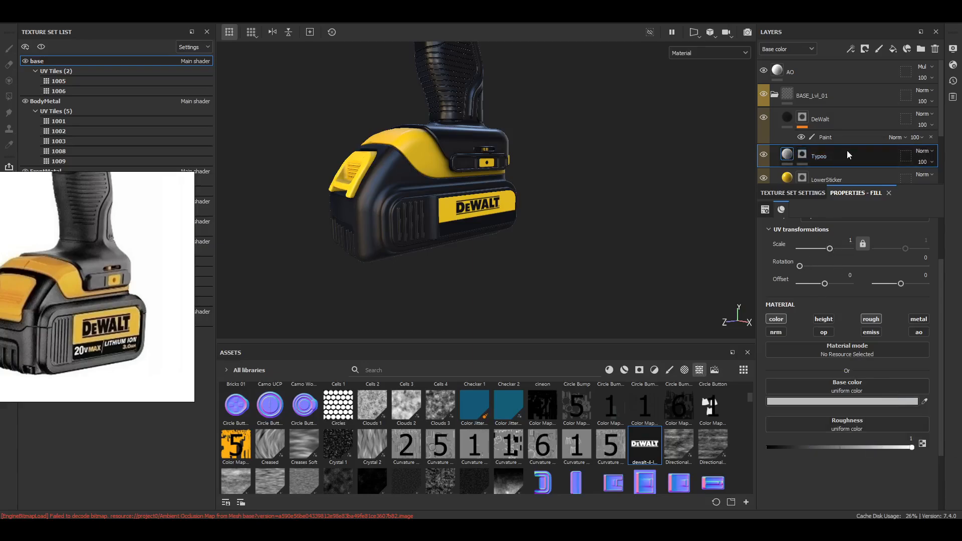
# Add a paint effect to the Typoo layer's mask and activate the Projection tool
pyautogui.click(802, 155)
pyautogui.click(851, 48)
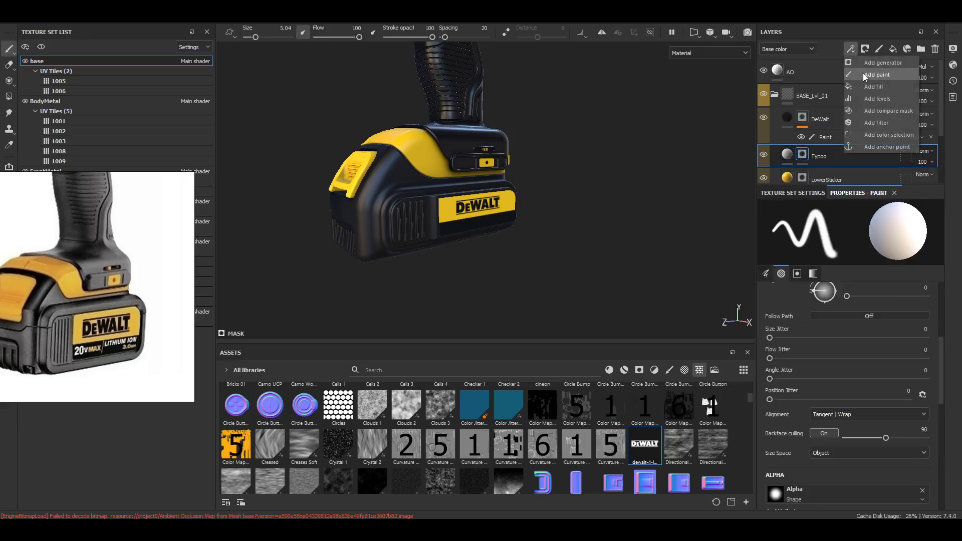
pyautogui.click(875, 75)
pyautogui.click(9, 81)
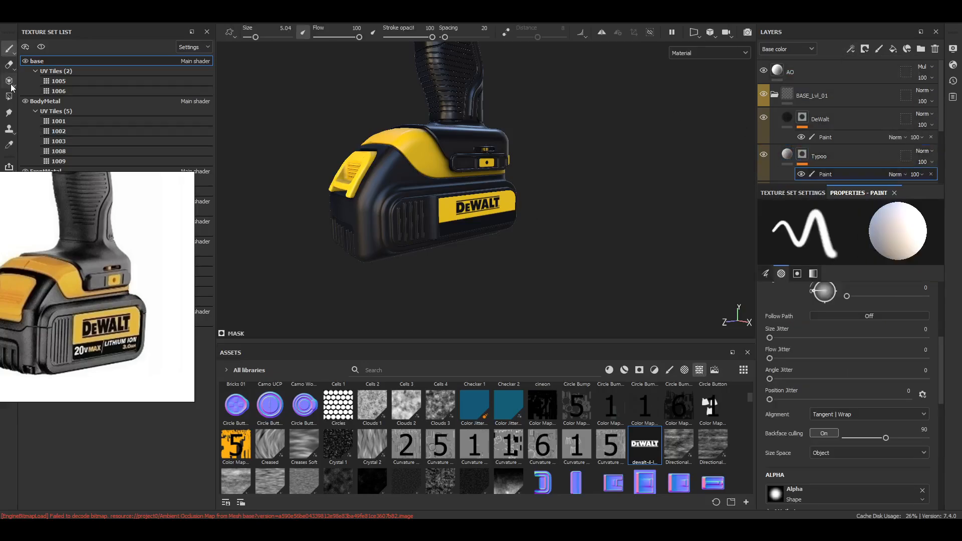
# Find the Font Black alpha in the asset library and assign it as the projection's grayscale source
pyautogui.click(684, 370)
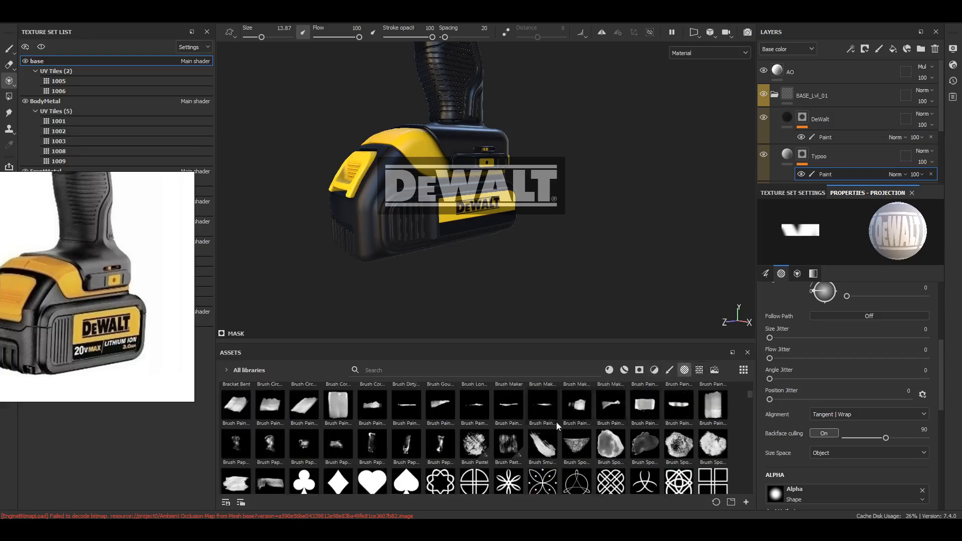
pyautogui.scroll(-10, 556, 422)
pyautogui.scroll(-10, 576, 433)
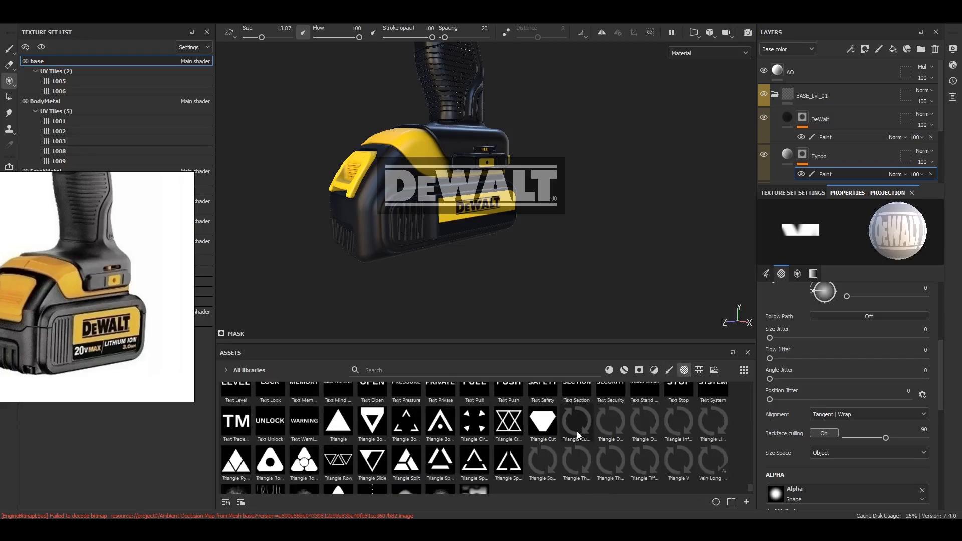
pyautogui.scroll(15, 633, 446)
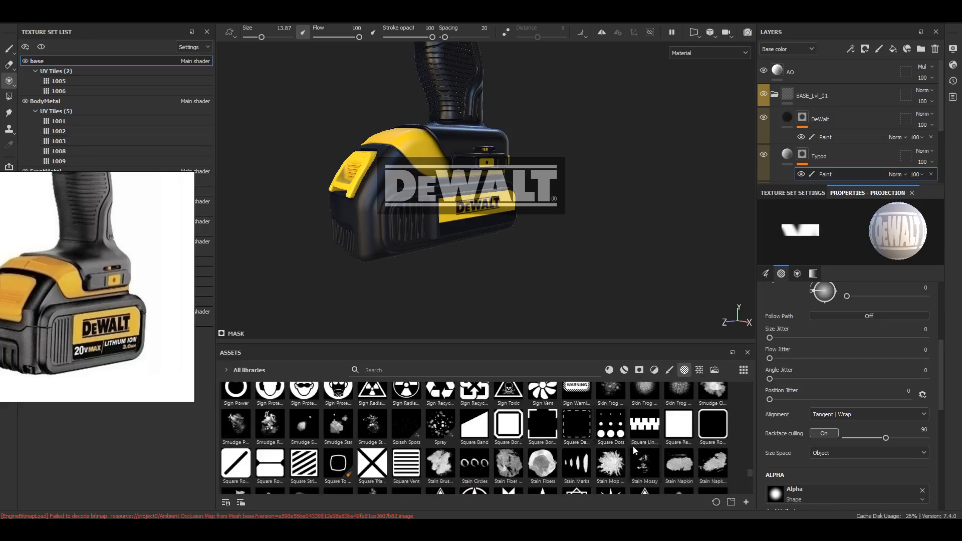
pyautogui.scroll(8, 625, 449)
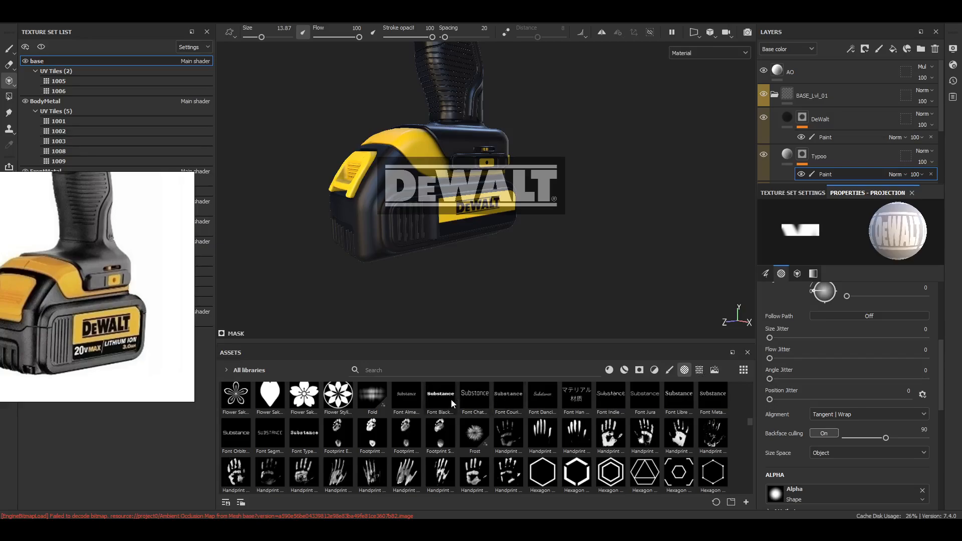
pyautogui.scroll(-2, 907, 397)
pyautogui.scroll(-3, 907, 397)
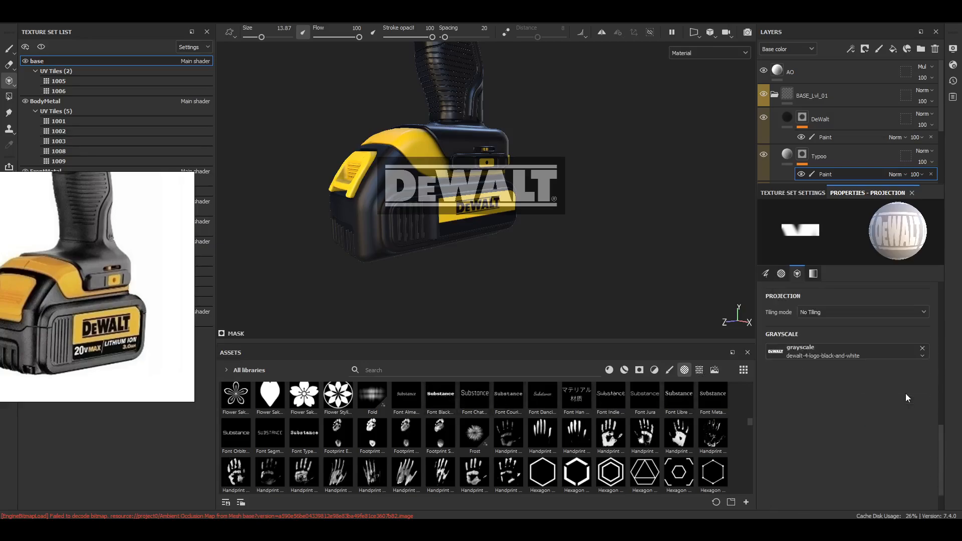
pyautogui.moveTo(441, 396); pyautogui.dragTo(792, 351)
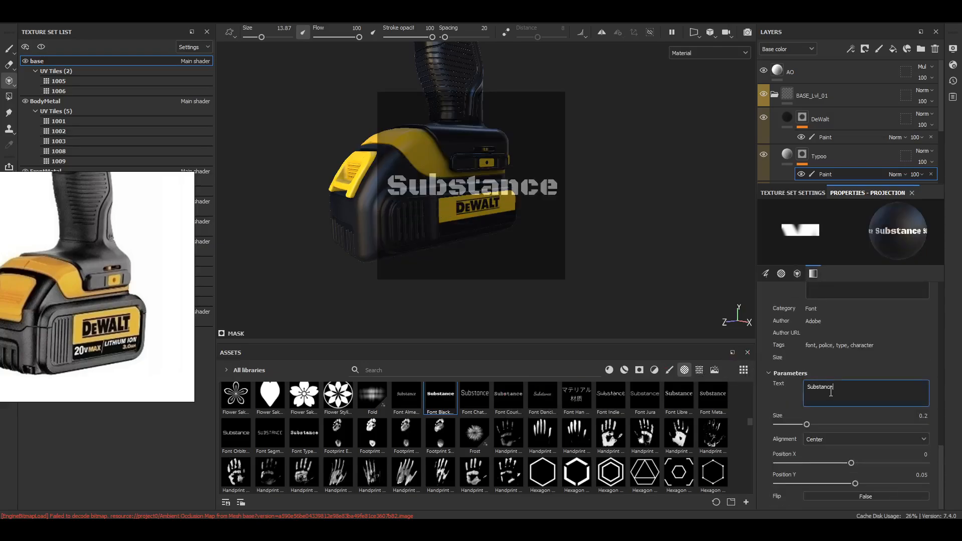
# Replace the font alpha's sample text with 20v Max
pyautogui.doubleClick(830, 392)
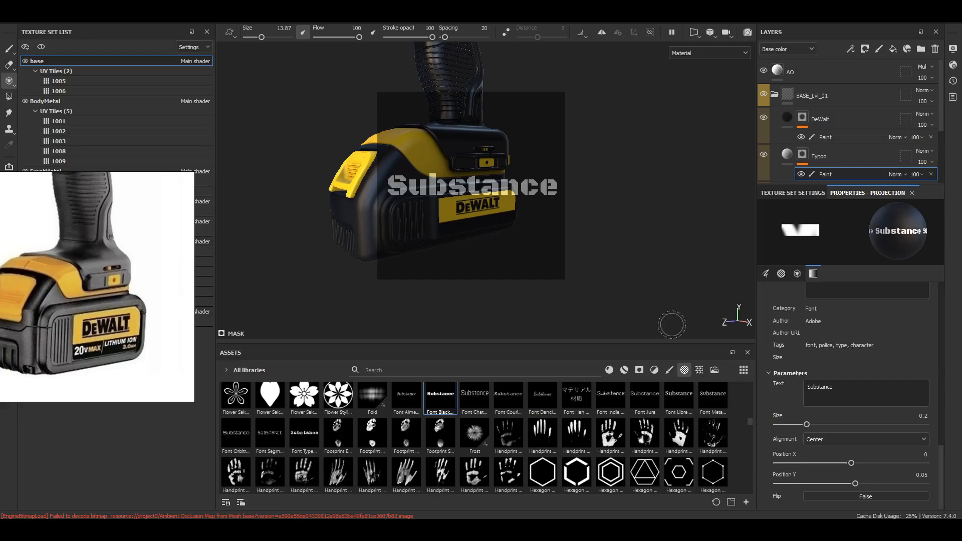
pyautogui.doubleClick(826, 393)
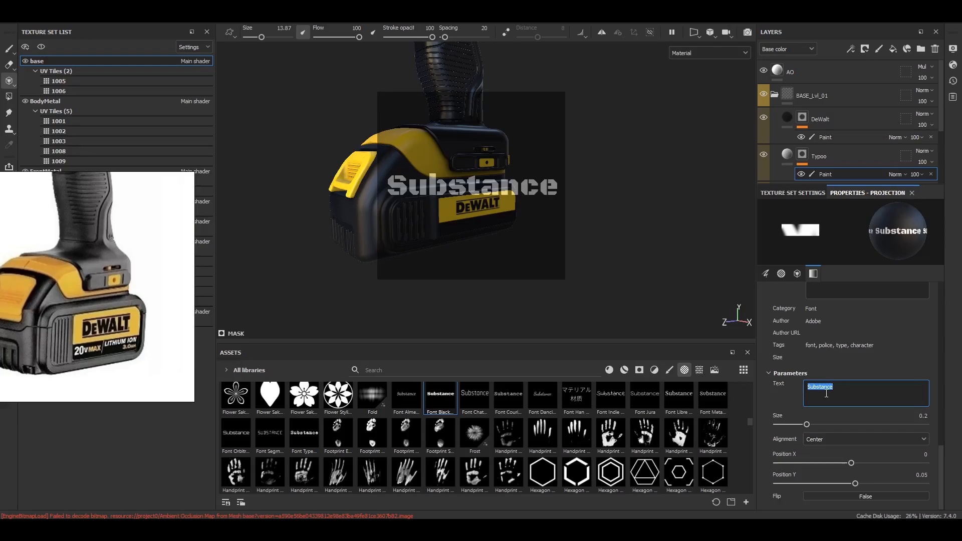
pyautogui.write('20v')
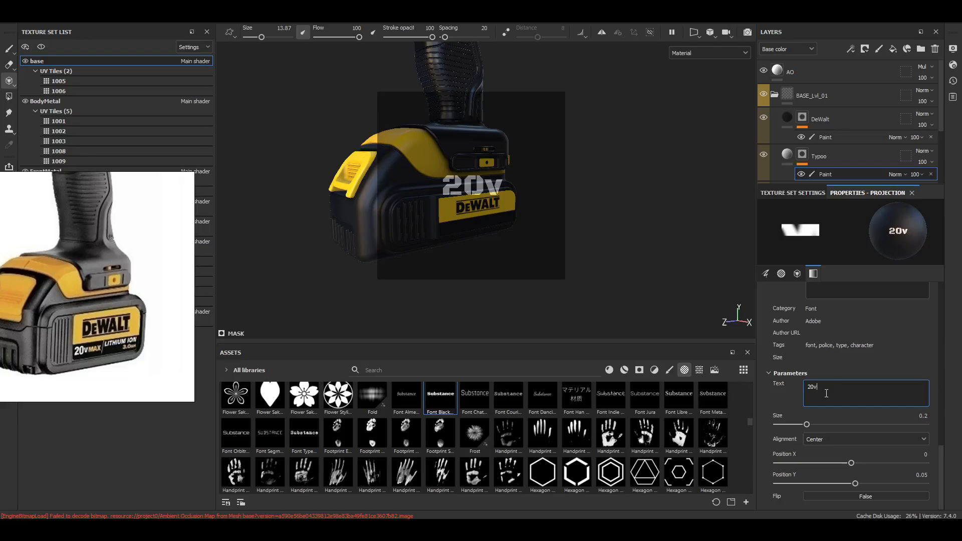
pyautogui.write(' ma')
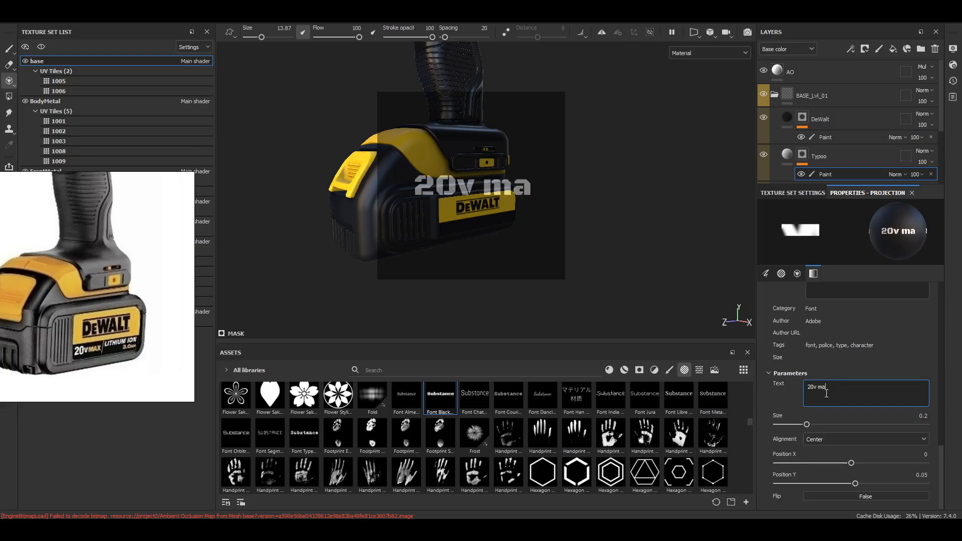
pyautogui.press('BackSpace')
pyautogui.press('BackSpace')
pyautogui.write('Max')
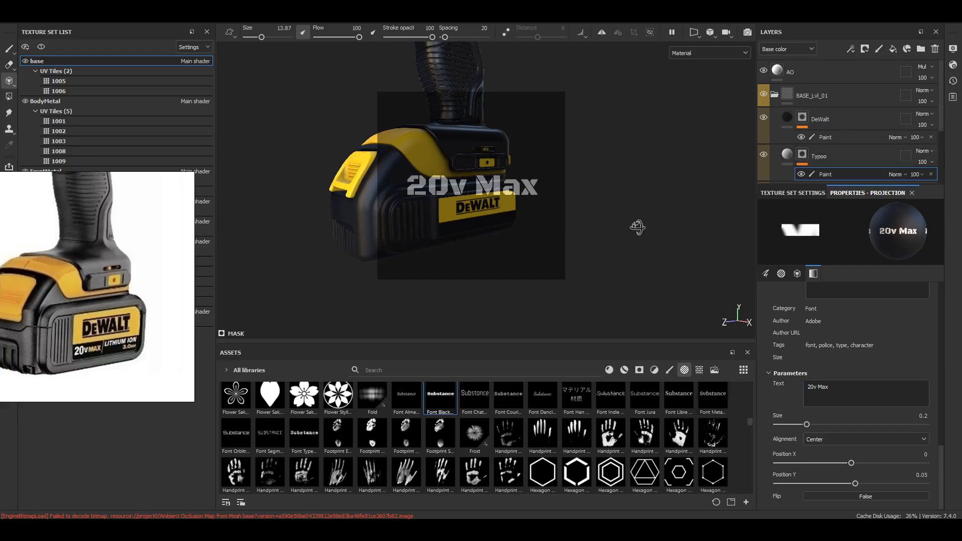
# Shrink the 20v Max stencil, align it to the left part of the sticker's black band, and project it into the mask
pyautogui.keyDown('alt'); pyautogui.moveTo(637, 227); pyautogui.dragTo(583, 222); pyautogui.keyUp('alt')
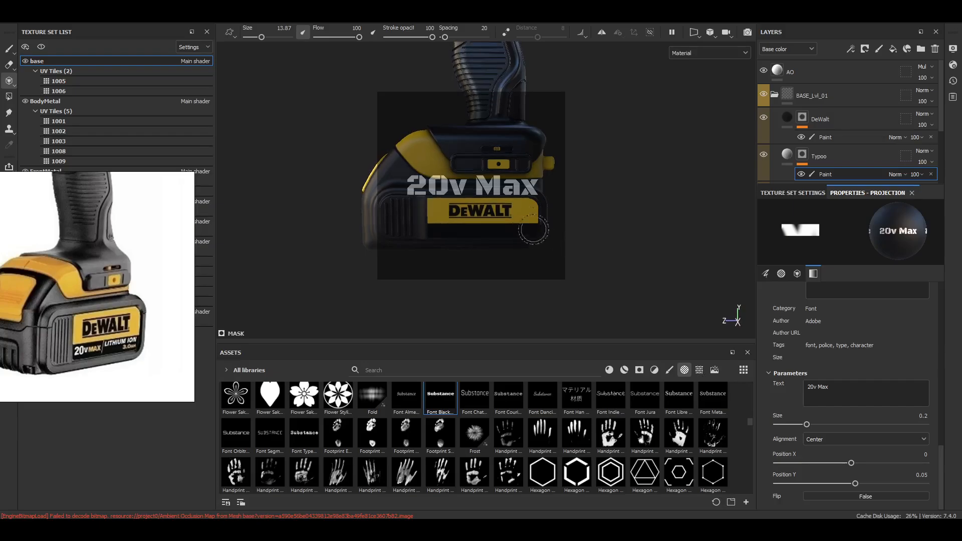
pyautogui.press('s')
pyautogui.moveTo(518, 225); pyautogui.dragTo(520, 261, button='middle')
pyautogui.moveTo(545, 253); pyautogui.dragTo(541, 210, button='right')
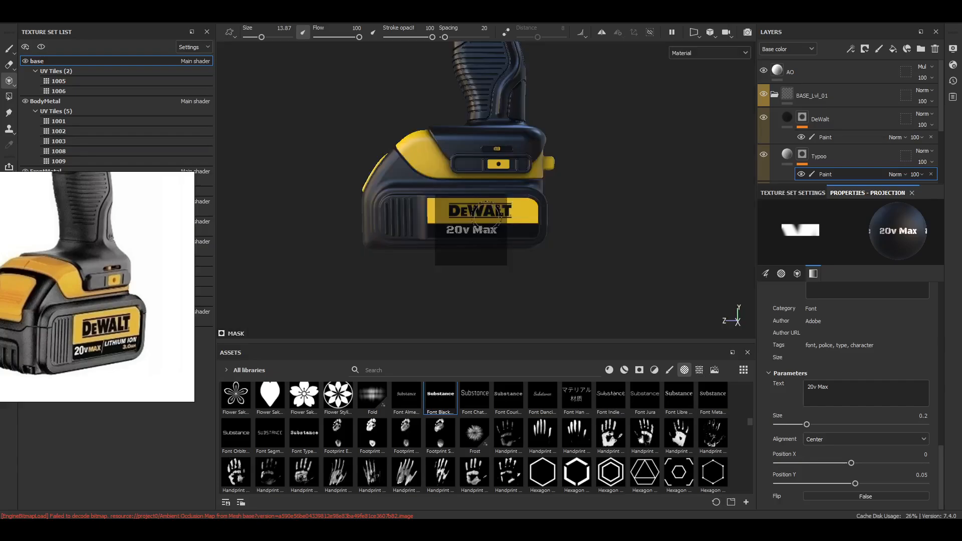
pyautogui.keyDown('alt'); pyautogui.moveTo(579, 237); pyautogui.dragTo(660, 252, button='right'); pyautogui.keyUp('alt')
pyautogui.keyDown('alt'); pyautogui.moveTo(651, 254); pyautogui.dragTo(612, 269, button='middle'); pyautogui.keyUp('alt')
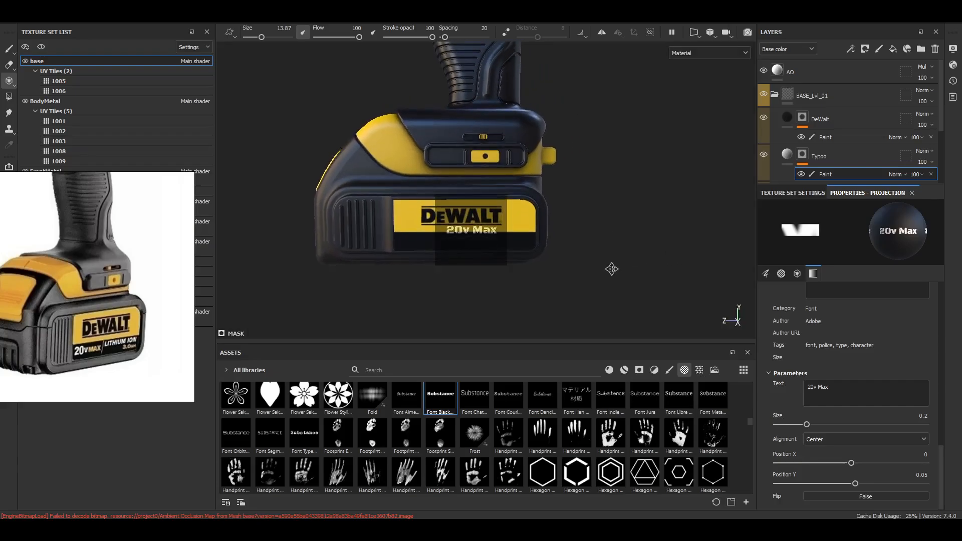
pyautogui.keyDown('alt'); pyautogui.moveTo(606, 275); pyautogui.dragTo(608, 274); pyautogui.keyUp('alt')
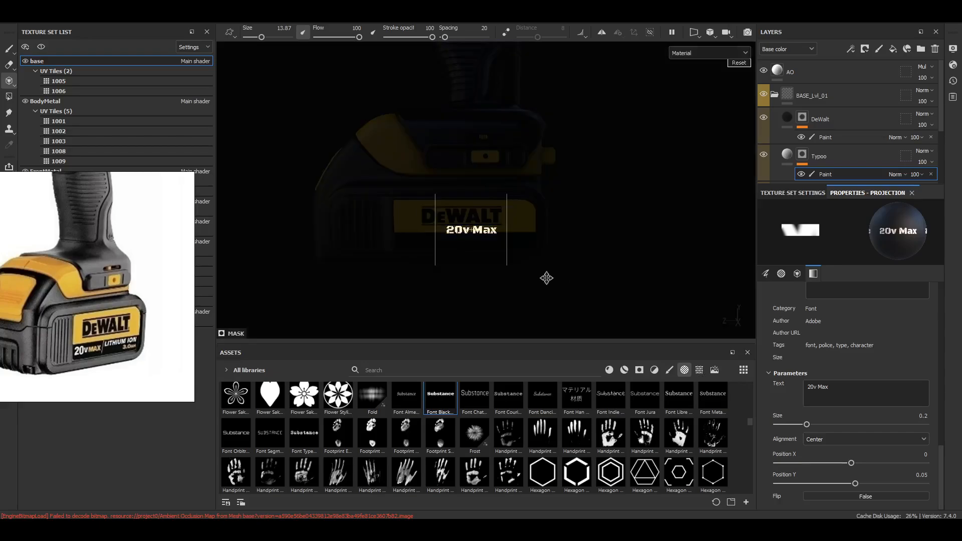
pyautogui.moveTo(548, 278); pyautogui.dragTo(505, 290, button='middle')
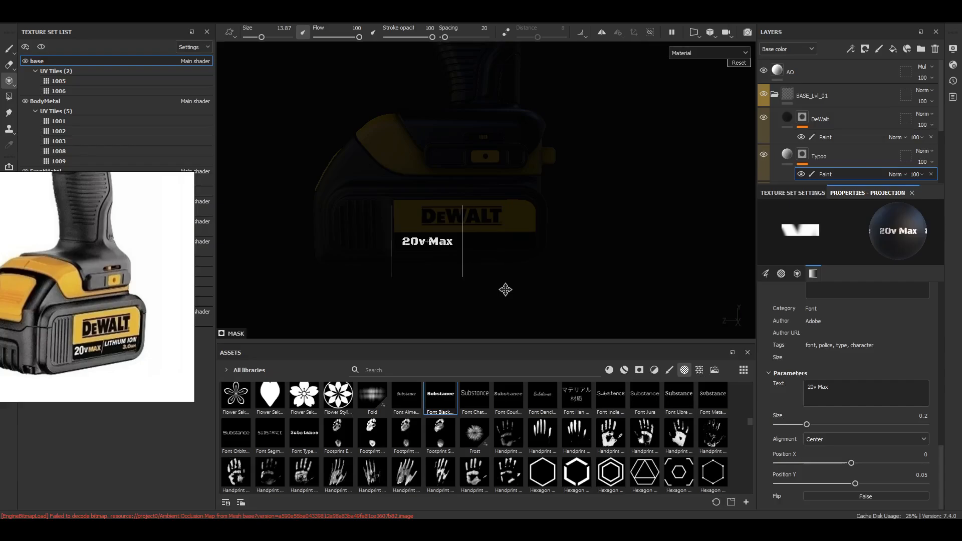
pyautogui.moveTo(505, 289); pyautogui.dragTo(542, 297, button='middle')
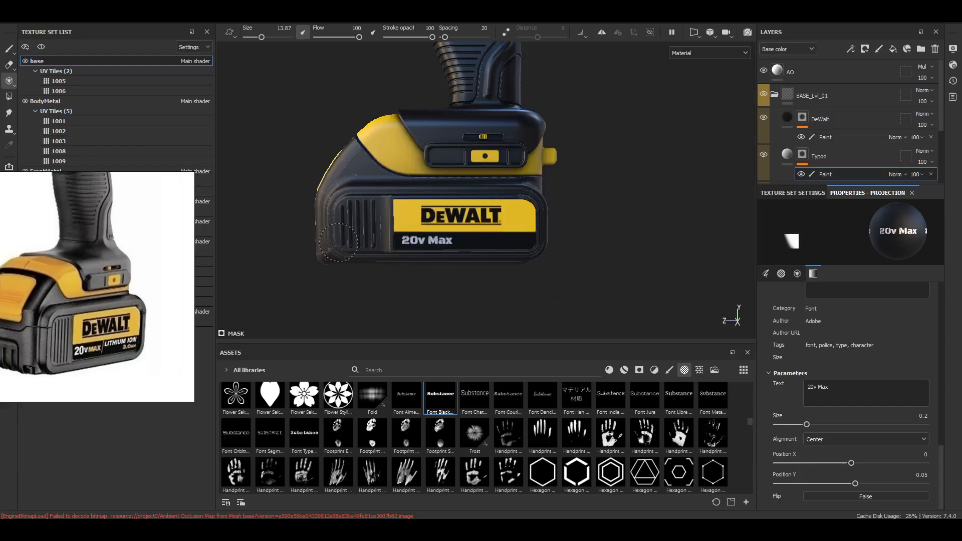
pyautogui.moveTo(338, 243); pyautogui.dragTo(466, 245)
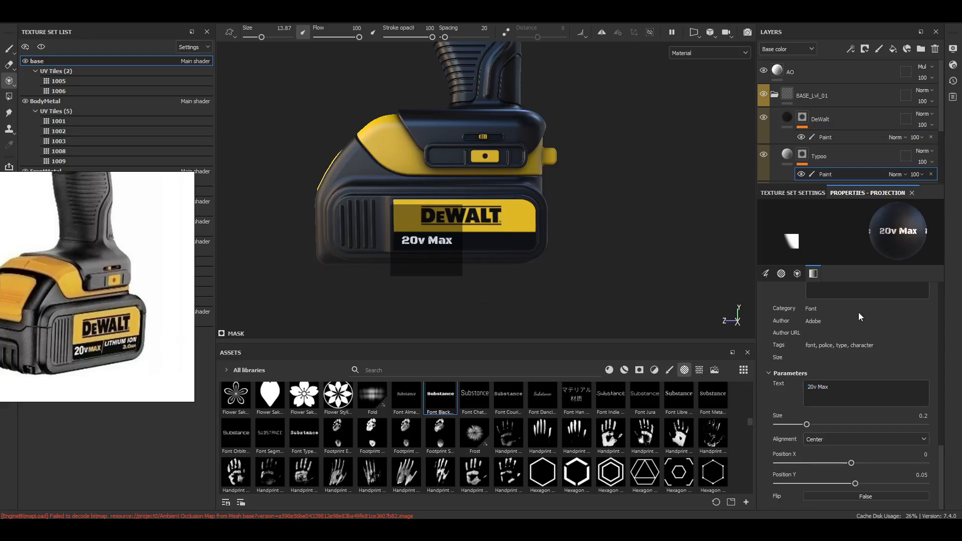
# Change the font alpha's text to LITHIUM ION and set its size to 0.14
pyautogui.press('l')
pyautogui.click(827, 391)
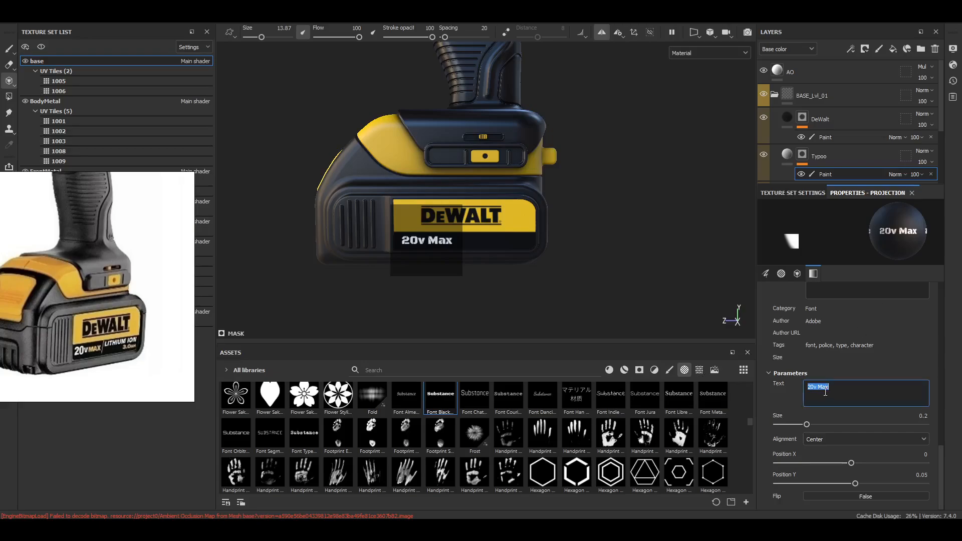
pyautogui.write('LITH')
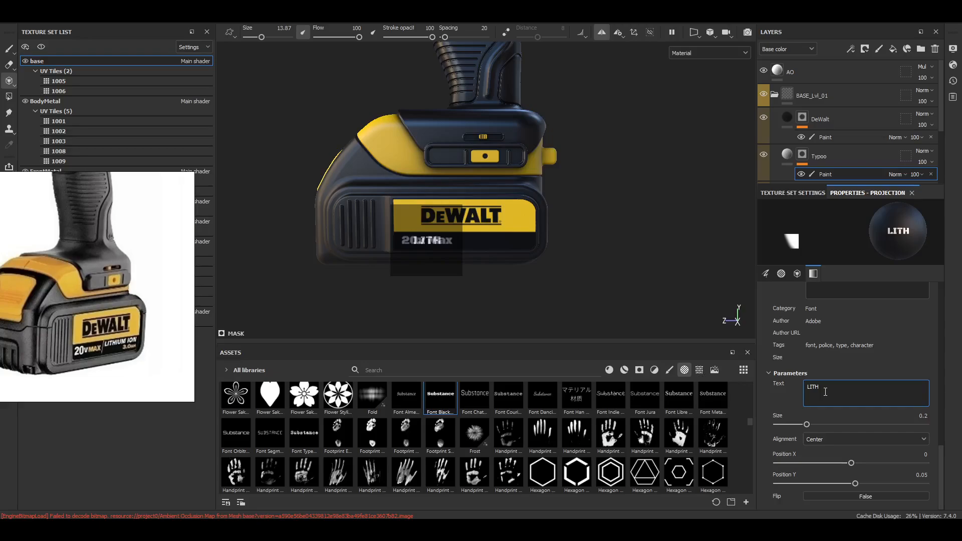
pyautogui.write('IUM')
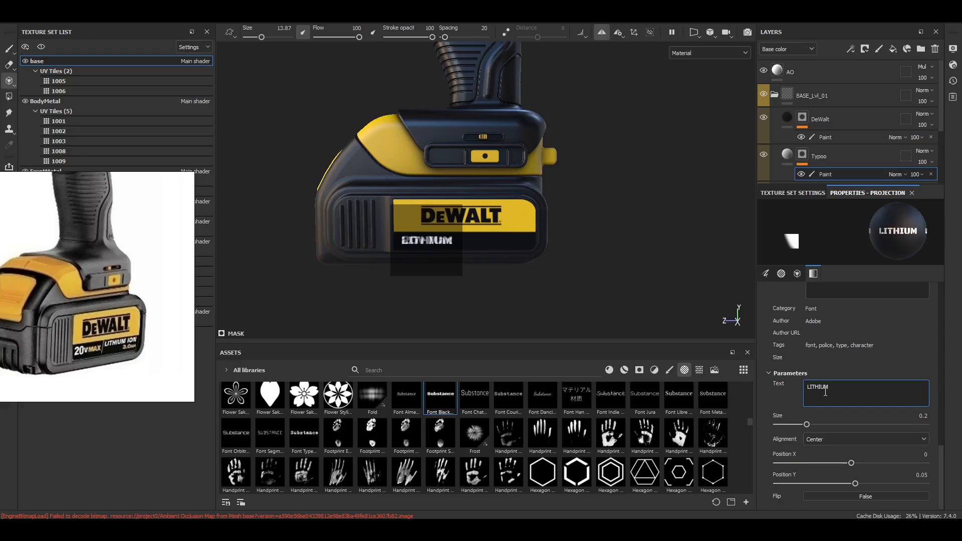
pyautogui.write(' ION')
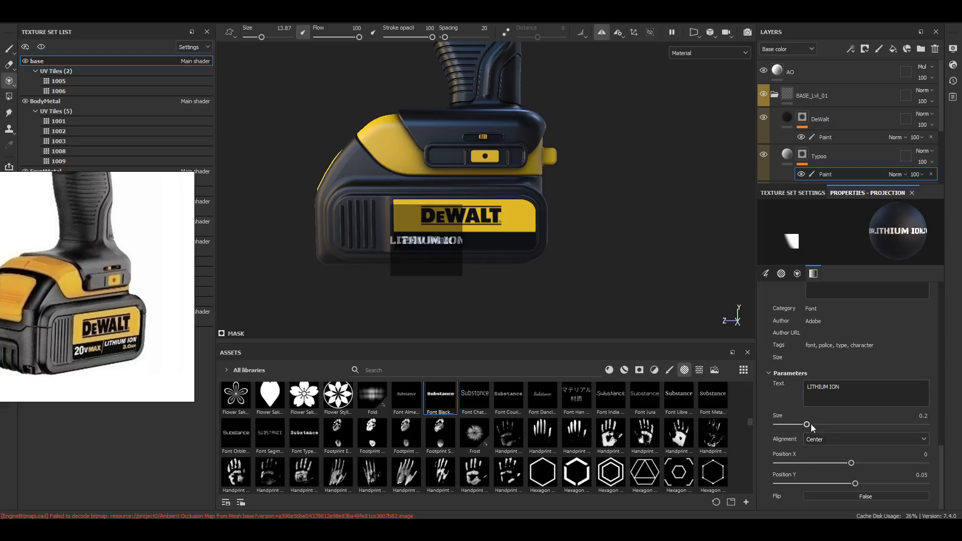
pyautogui.moveTo(806, 424); pyautogui.dragTo(797, 425)
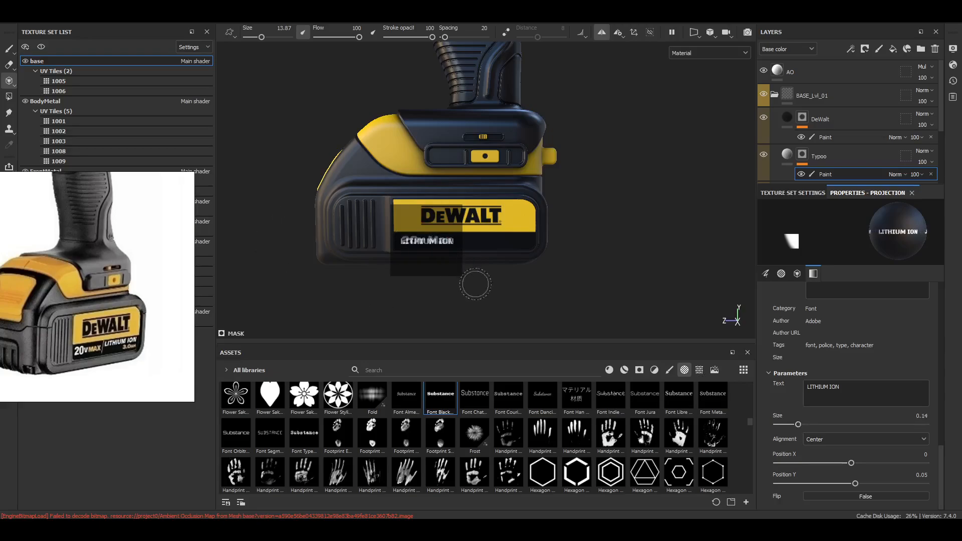
# Move the LITHIUM ION stencil to the right part of the sticker's black band, break its text into two lines and align it left
pyautogui.press('s')
pyautogui.moveTo(543, 293); pyautogui.dragTo(609, 291, button='middle')
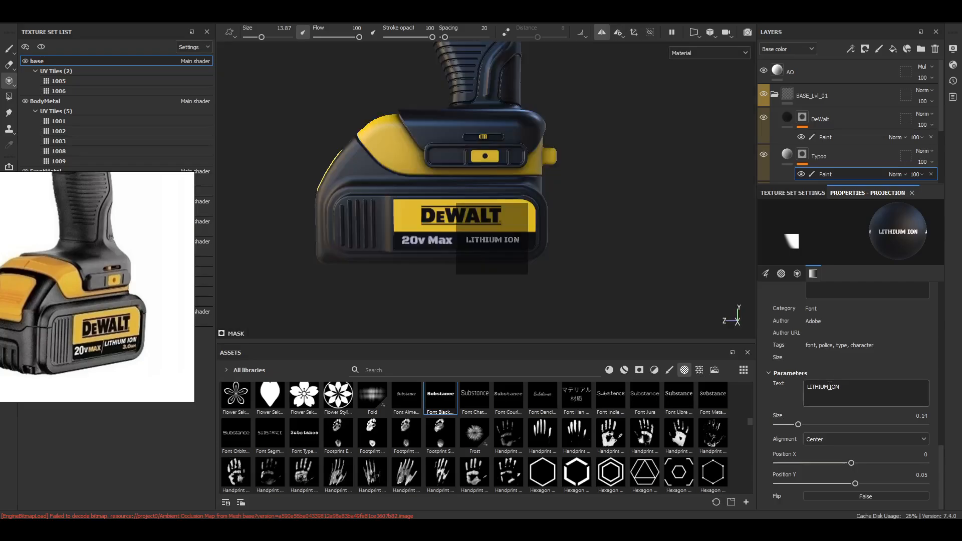
pyautogui.press('Return')
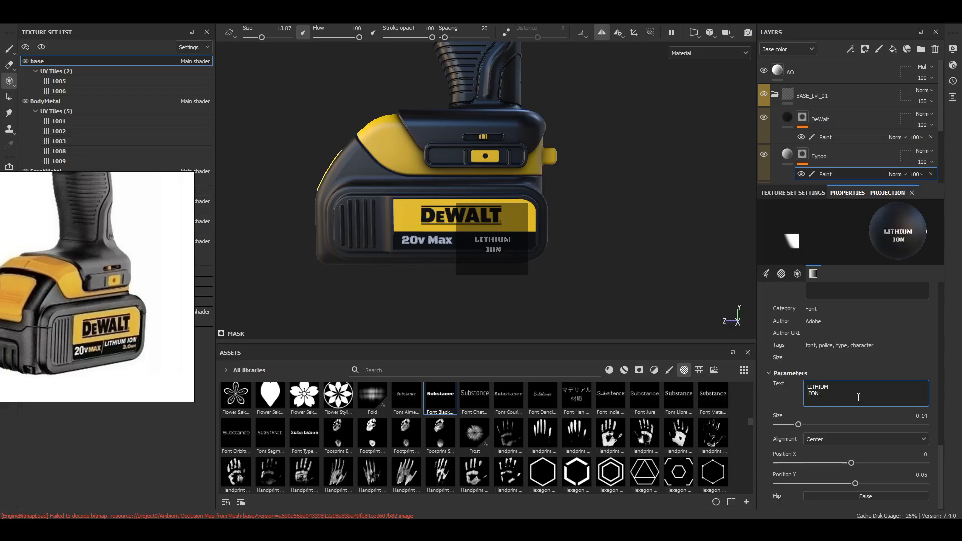
pyautogui.press('BackSpace')
pyautogui.click(816, 439)
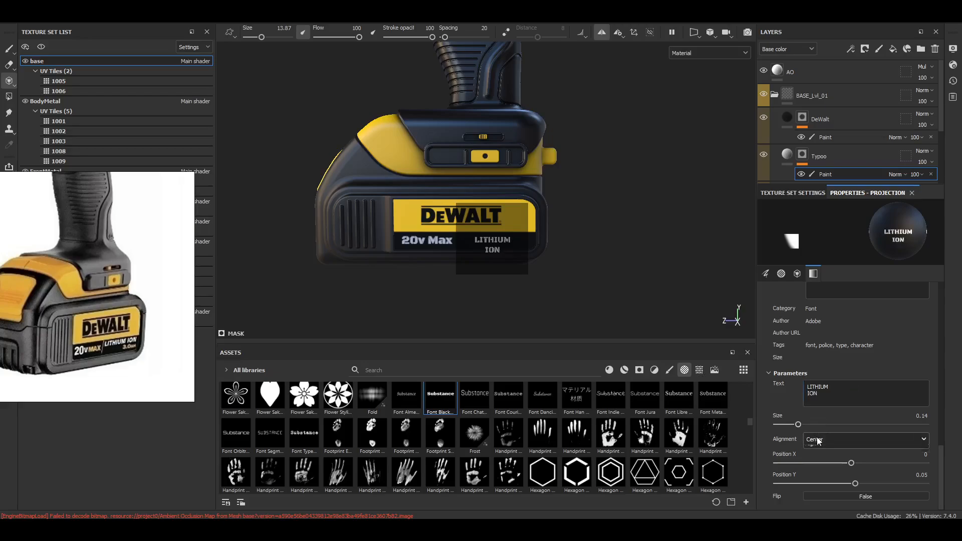
pyautogui.click(810, 457)
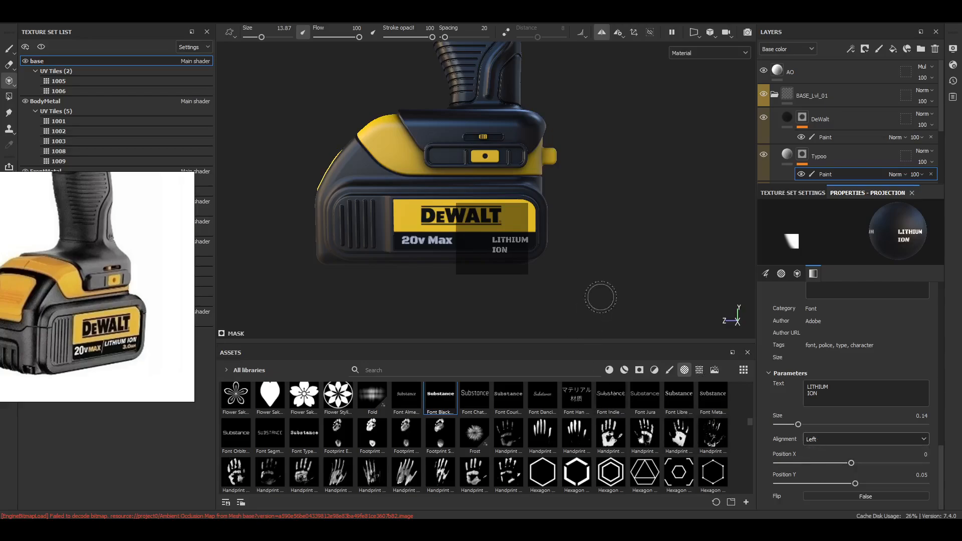
# Set the font size to 0.12, fit the two-line LITHIUM ION stencil near the black band's right end and project it into the mask
pyautogui.press('s')
pyautogui.moveTo(526, 281); pyautogui.dragTo(506, 276, button='middle')
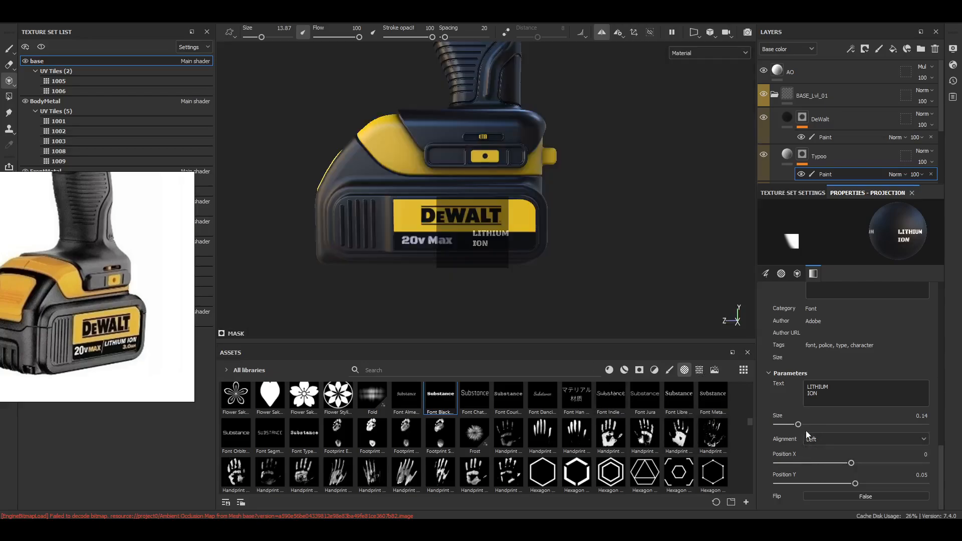
pyautogui.moveTo(798, 425); pyautogui.dragTo(795, 425)
pyautogui.press('s')
pyautogui.moveTo(544, 303); pyautogui.dragTo(563, 305, button='middle')
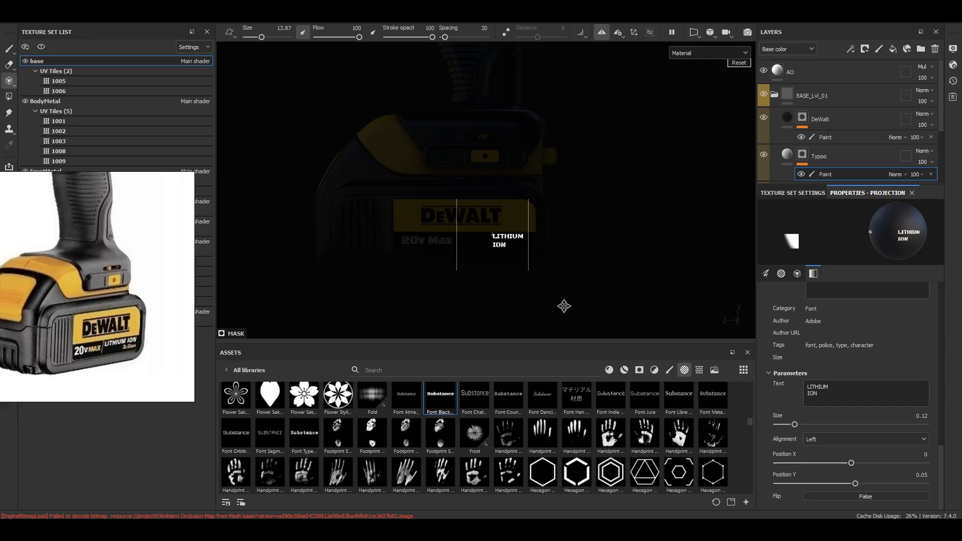
pyautogui.press('s')
pyautogui.moveTo(584, 302); pyautogui.dragTo(627, 307, button='right')
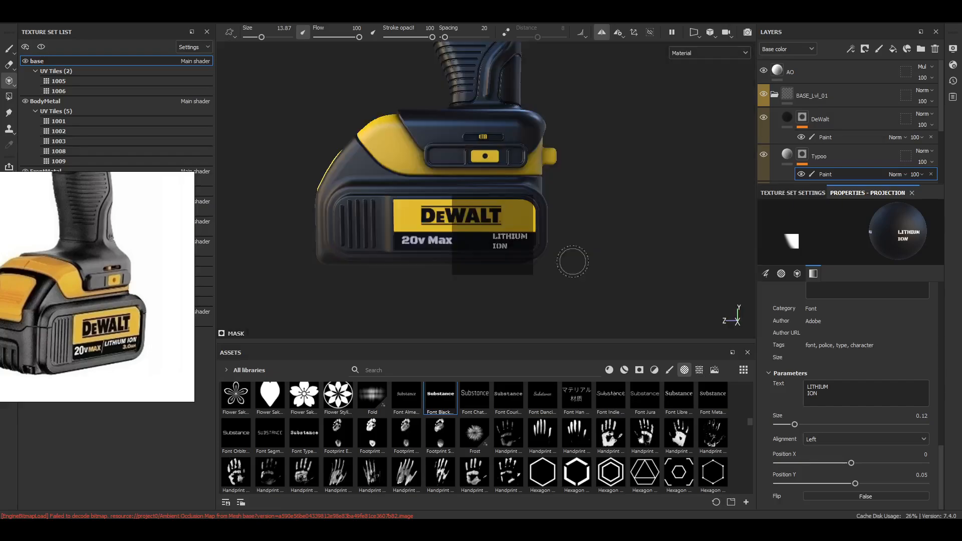
pyautogui.scroll(2, 573, 262)
pyautogui.keyDown('alt'); pyautogui.moveTo(619, 265); pyautogui.dragTo(597, 276, button='middle'); pyautogui.keyUp('alt')
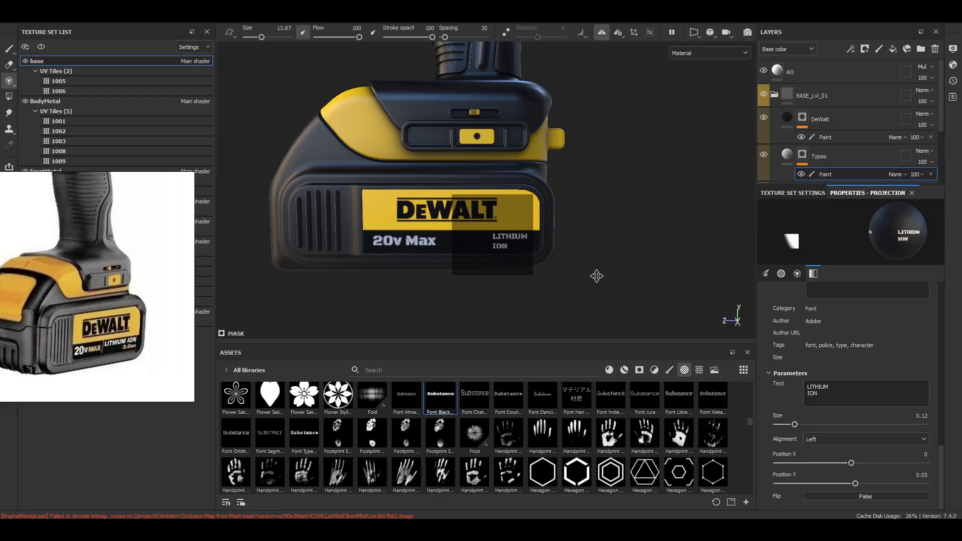
pyautogui.keyDown('alt'); pyautogui.moveTo(597, 276); pyautogui.dragTo(601, 275, button='middle'); pyautogui.keyUp('alt')
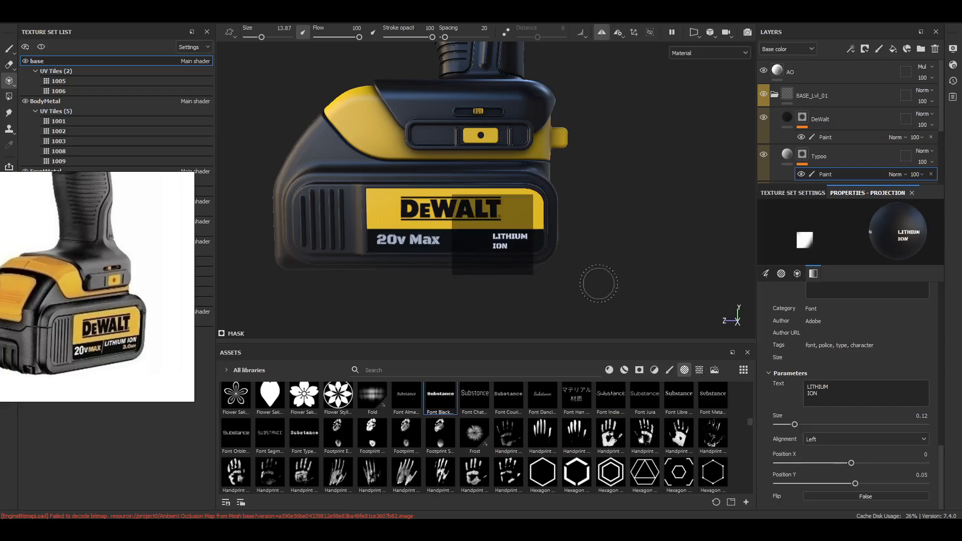
# Find the Sign Divide alpha in the asset library and assign it as the projection's grayscale source
pyautogui.scroll(-3, 576, 473)
pyautogui.scroll(-5, 572, 473)
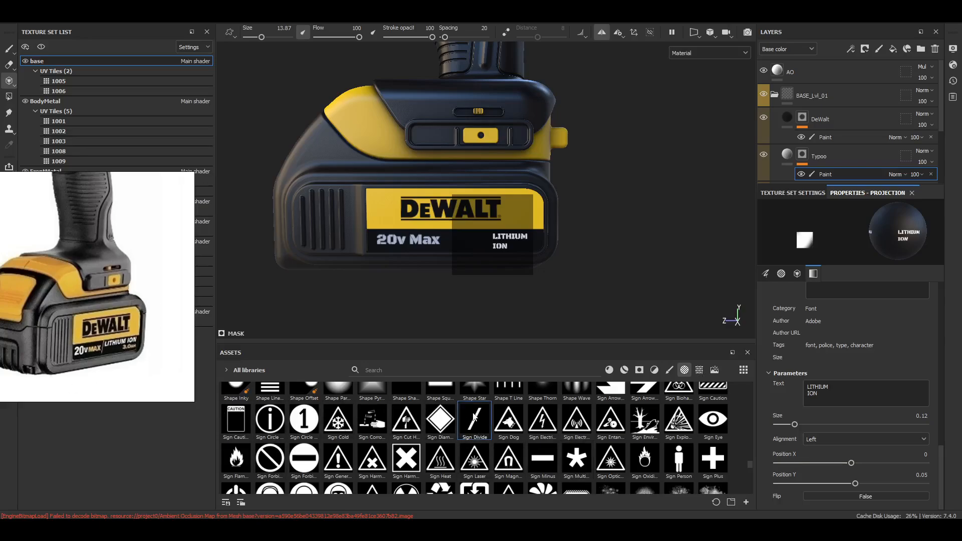
pyautogui.moveTo(475, 416); pyautogui.dragTo(702, 429)
pyautogui.moveTo(483, 430); pyautogui.dragTo(780, 385)
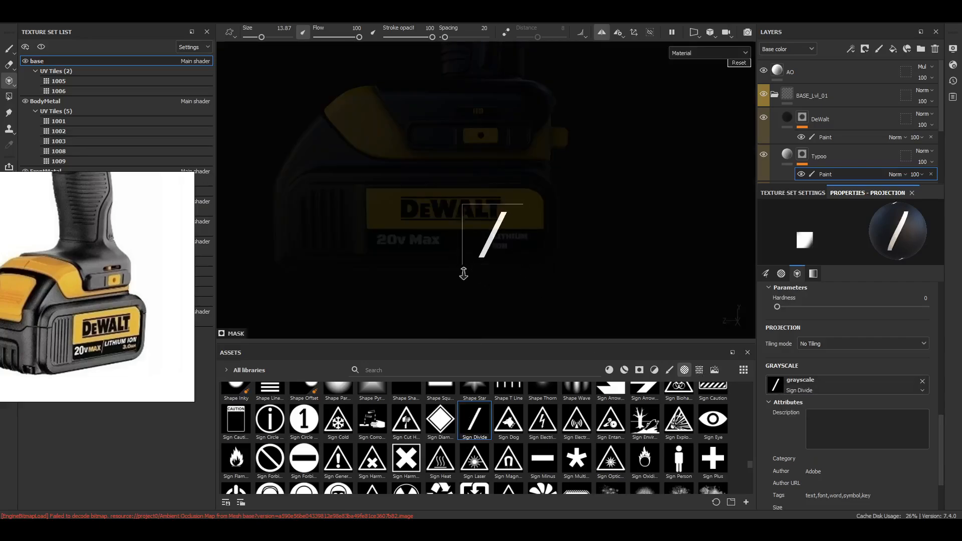
# Shrink the slash stencil and place it between the 20v Max and LITHIUM ION lettering
pyautogui.moveTo(464, 273); pyautogui.dragTo(399, 246, button='right')
pyautogui.moveTo(539, 254); pyautogui.dragTo(507, 260, button='middle')
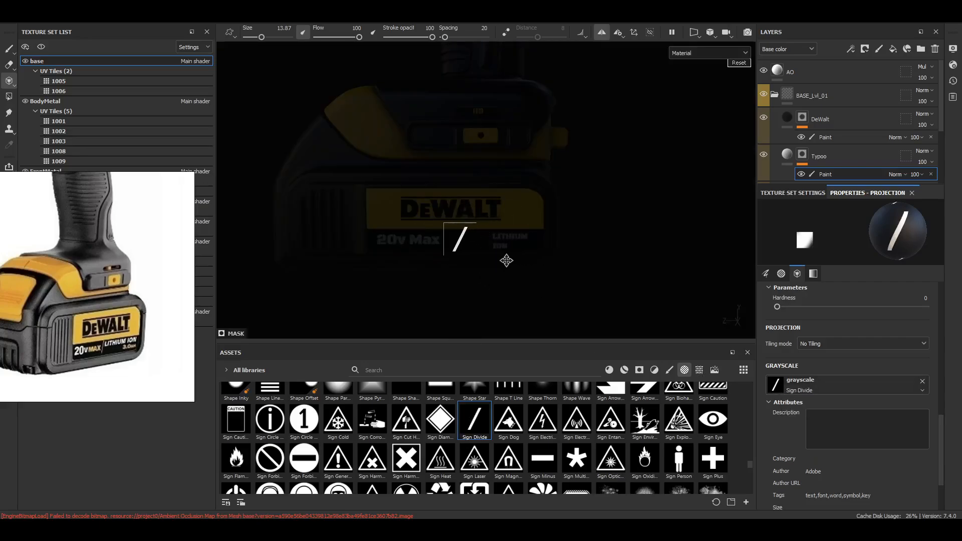
pyautogui.moveTo(496, 268); pyautogui.dragTo(477, 258, button='right')
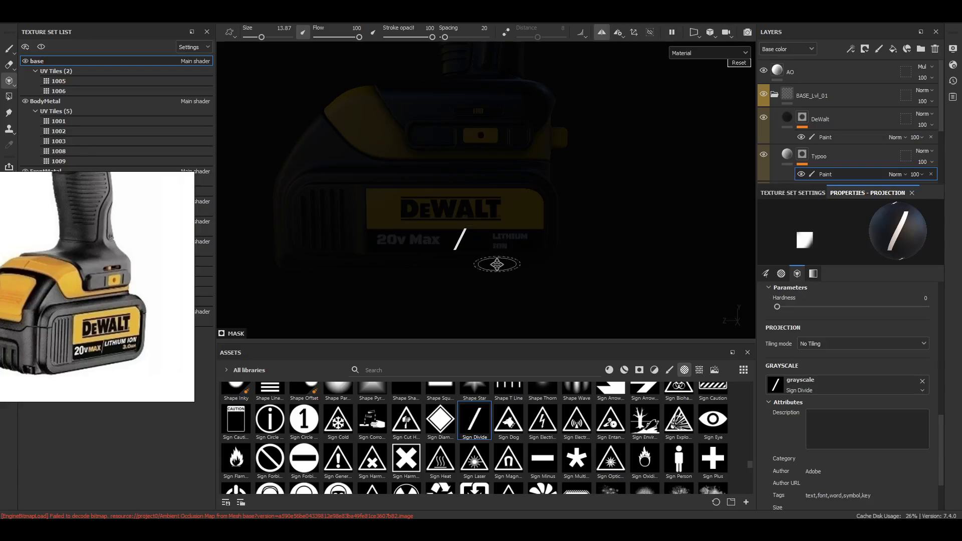
pyautogui.press('s')
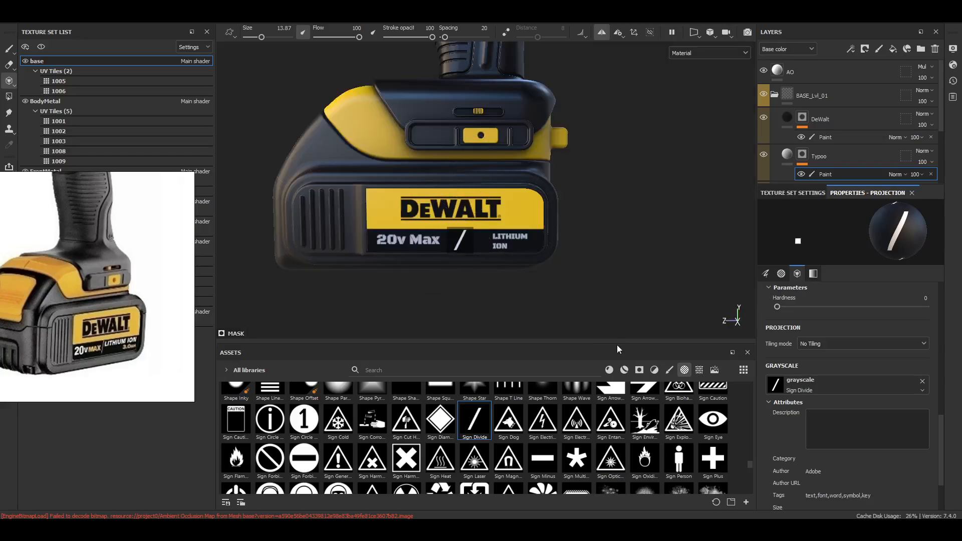
# Browse the alpha library for a shape suitable as a divider line between the two texts
pyautogui.scroll(5, 576, 437)
pyautogui.scroll(-10, 576, 437)
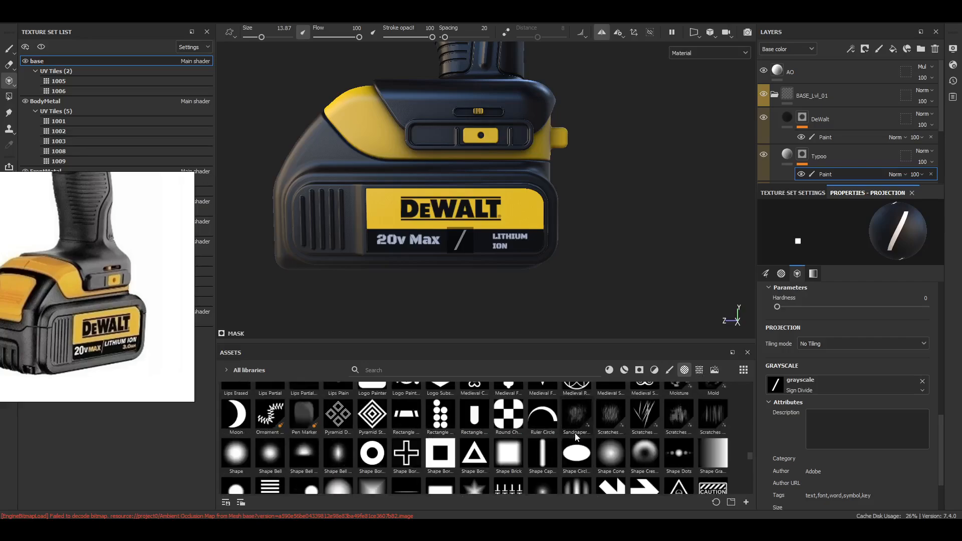
pyautogui.scroll(6, 576, 438)
pyautogui.scroll(4, 656, 441)
pyautogui.scroll(10, 657, 440)
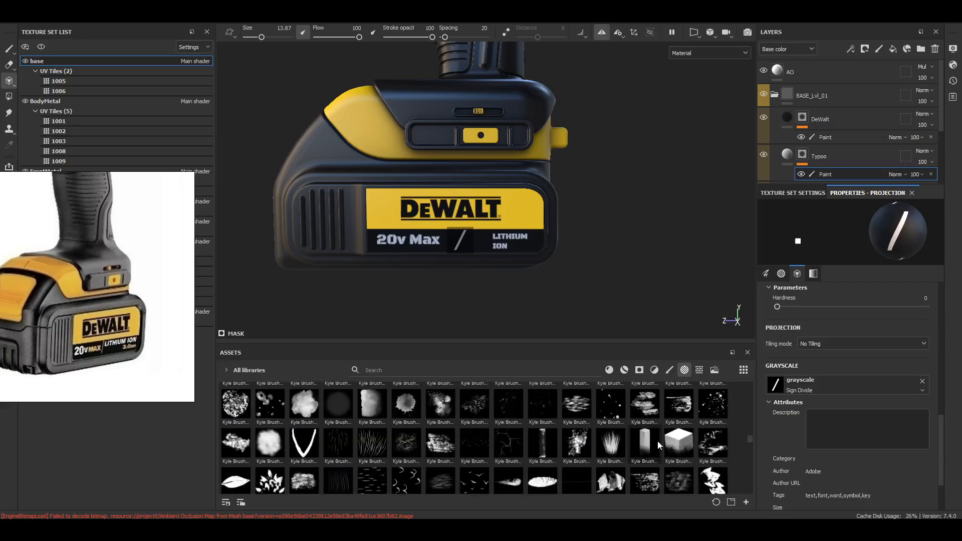
pyautogui.scroll(4, 677, 446)
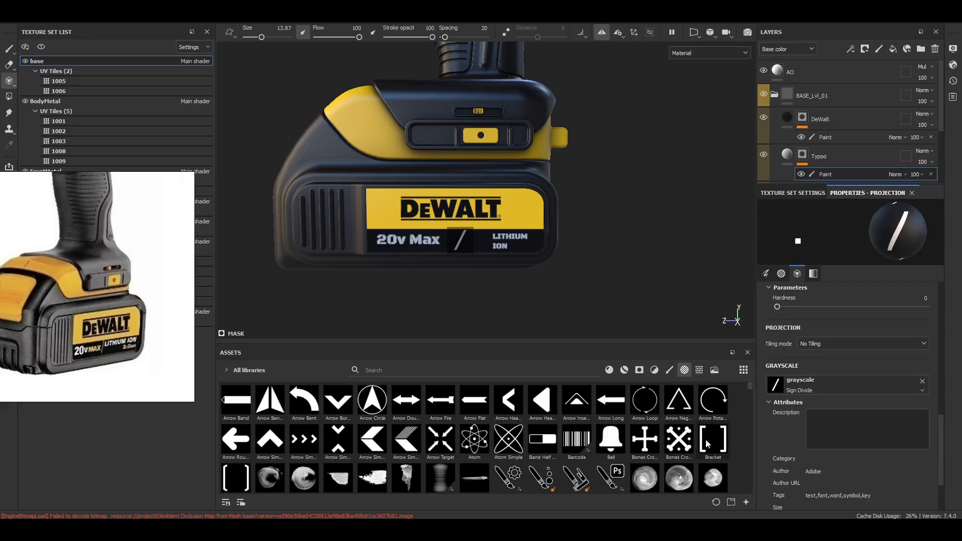
pyautogui.moveTo(521, 441)
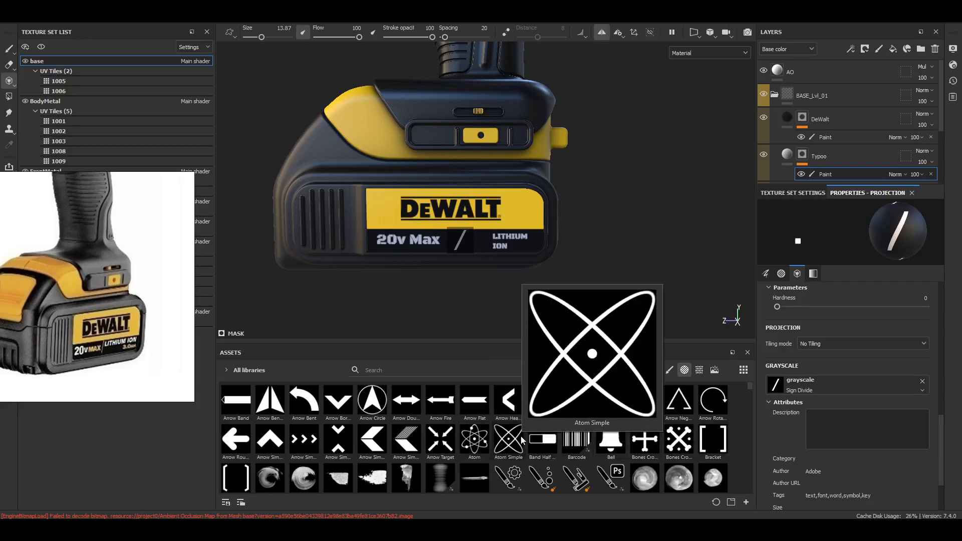
pyautogui.scroll(-8, 521, 438)
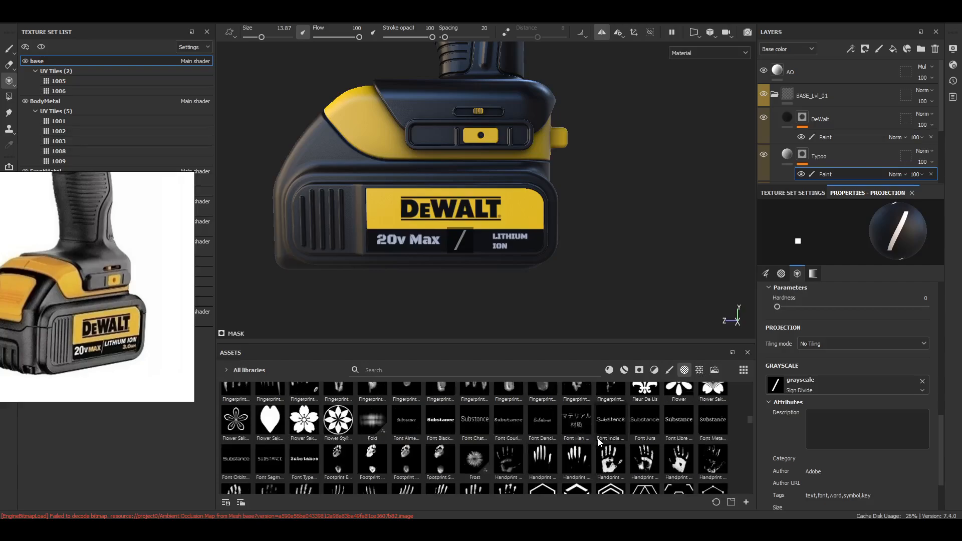
pyautogui.scroll(-10, 593, 440)
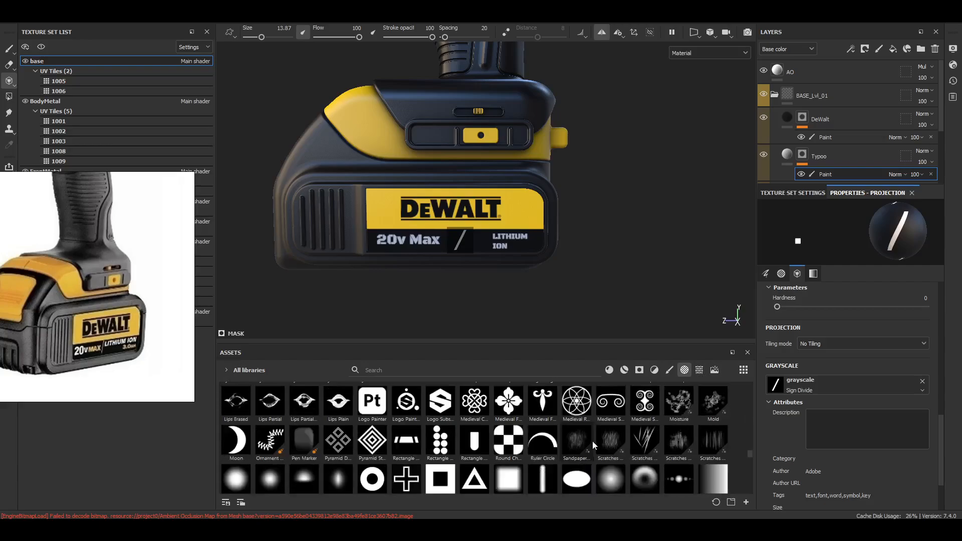
pyautogui.scroll(-10, 593, 441)
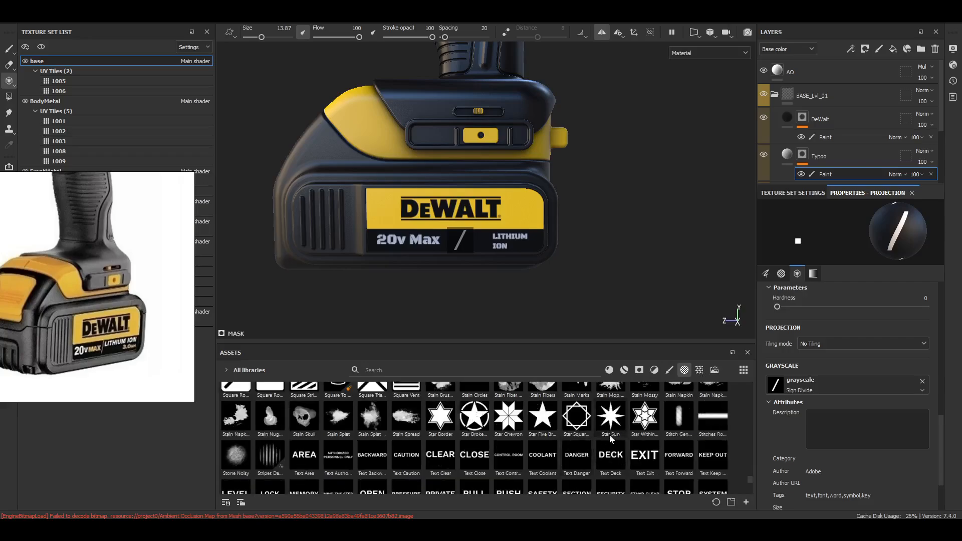
pyautogui.scroll(1, 626, 436)
pyautogui.scroll(-2, 631, 437)
pyautogui.scroll(1, 630, 437)
# Assign the Square Vent alpha to the projection brush and remove Sign Divide from its grayscale source
pyautogui.click(410, 489)
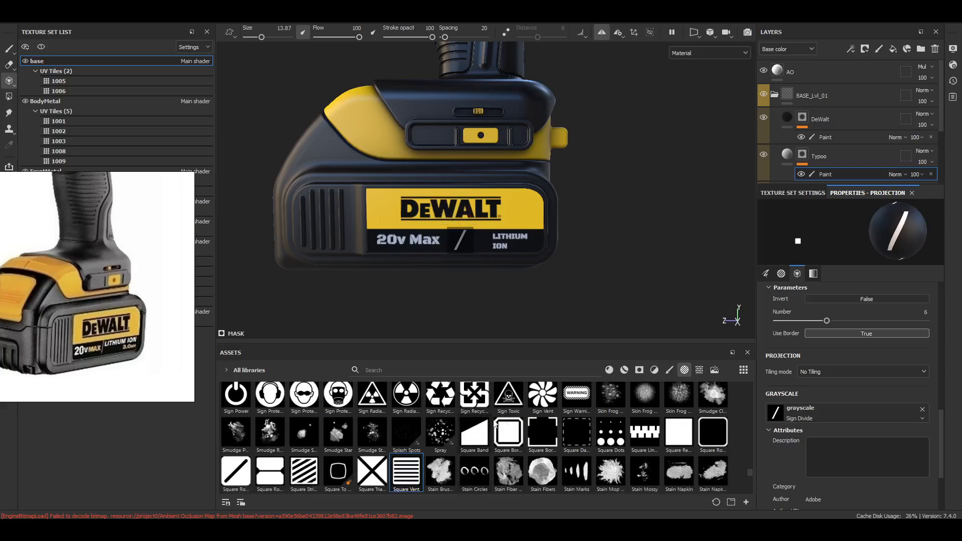
pyautogui.moveTo(410, 475); pyautogui.dragTo(853, 406)
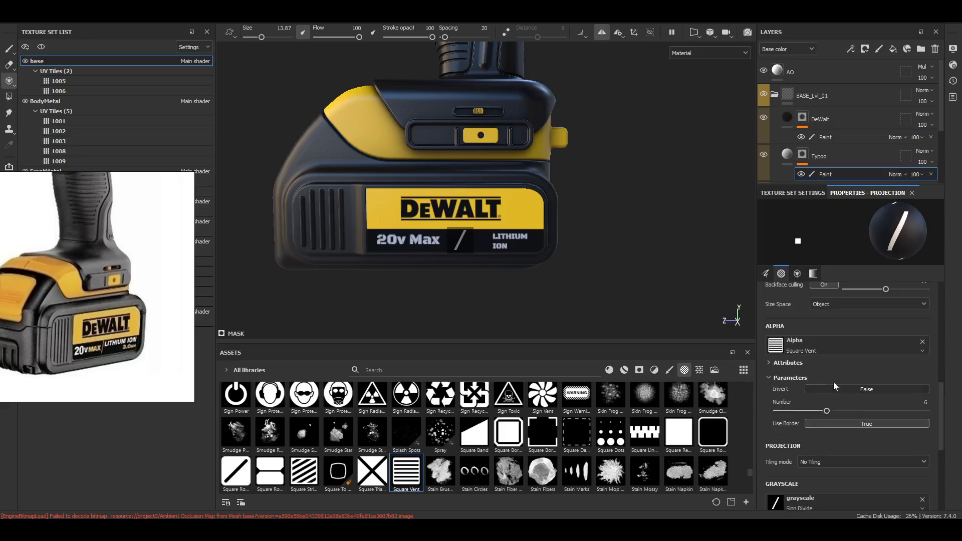
pyautogui.scroll(-3, 922, 346)
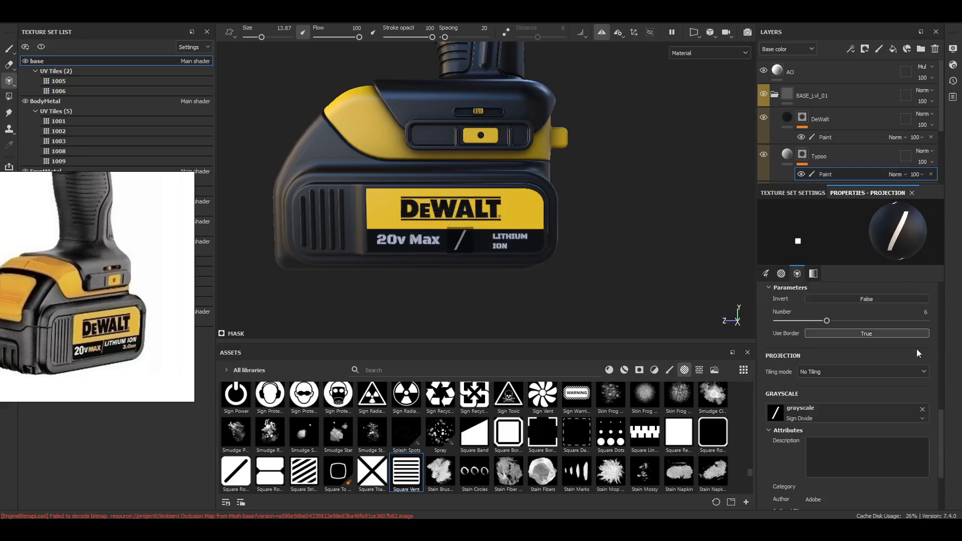
pyautogui.scroll(2, 866, 402)
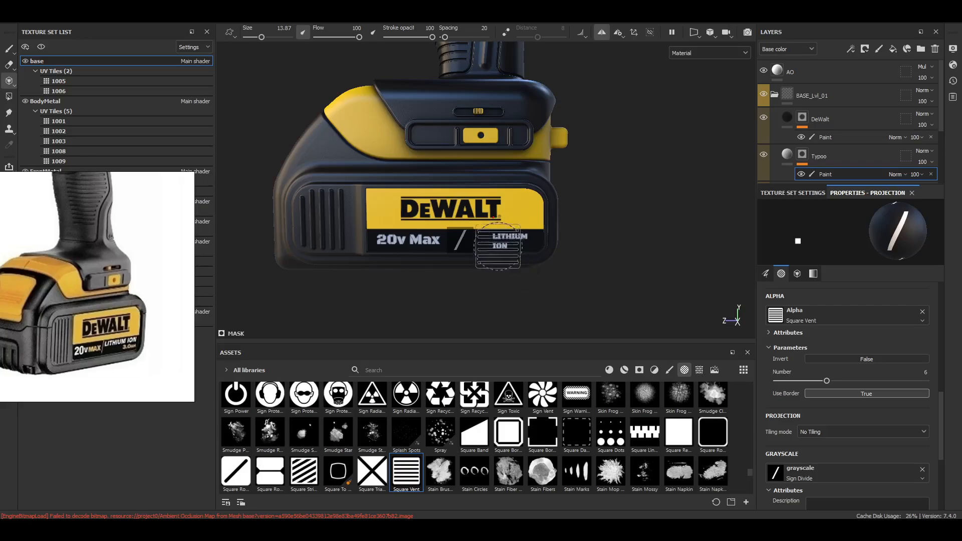
pyautogui.scroll(2, 617, 240)
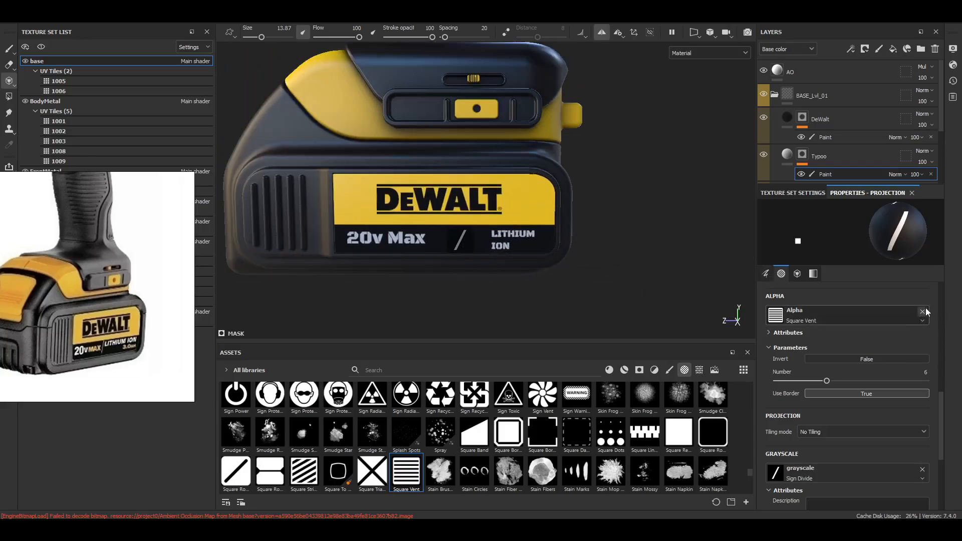
pyautogui.click(921, 470)
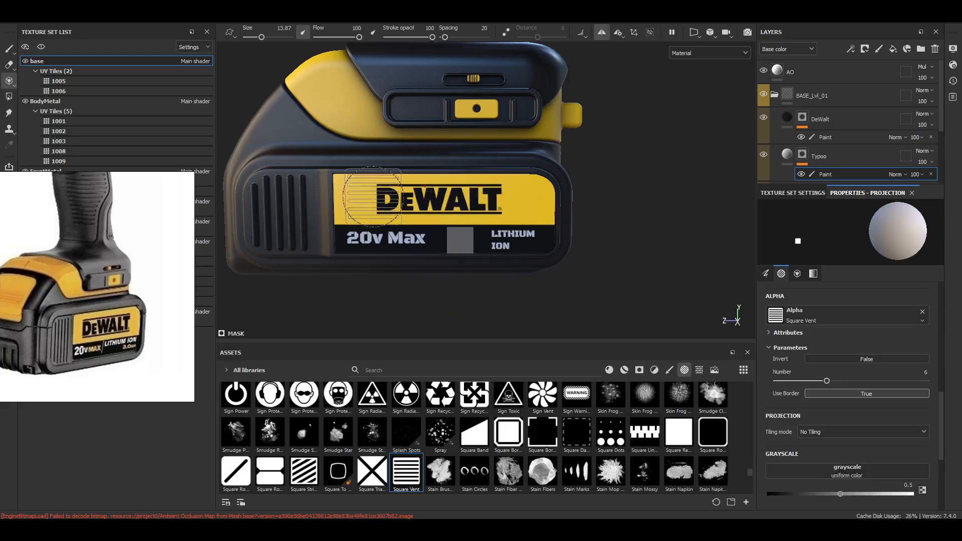
# Try stamping the Square Vent alpha with the paint brush between the two texts, and undo the stamp
pyautogui.press('1')
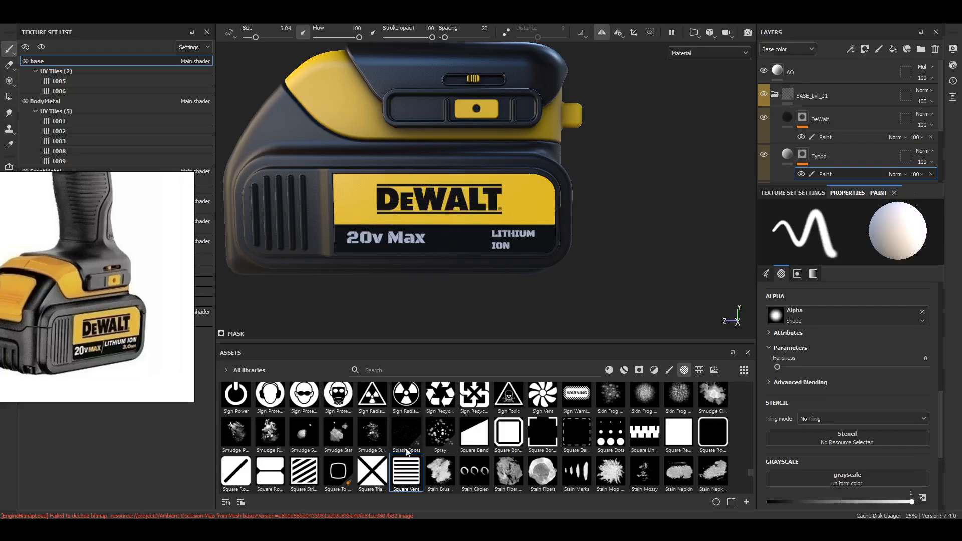
pyautogui.click(406, 470)
pyautogui.scroll(3, 458, 235)
pyautogui.scroll(2, 458, 236)
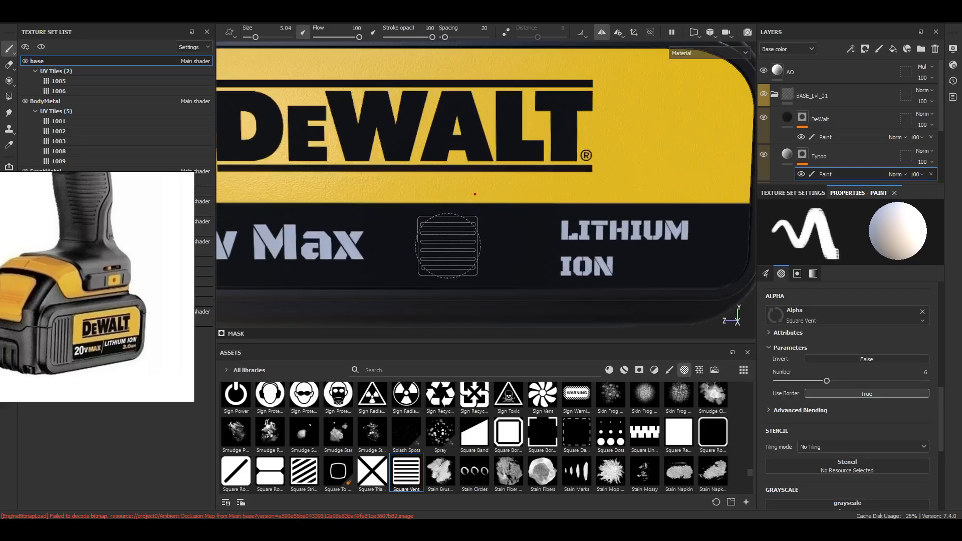
pyautogui.click(447, 249)
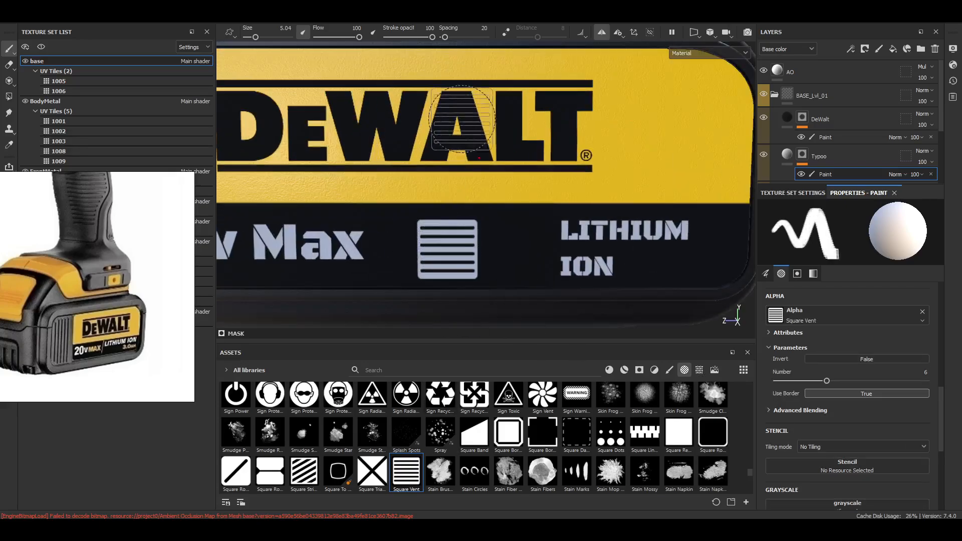
pyautogui.scroll(-4, 591, 320)
pyautogui.hotkey('ctrl', 'z')
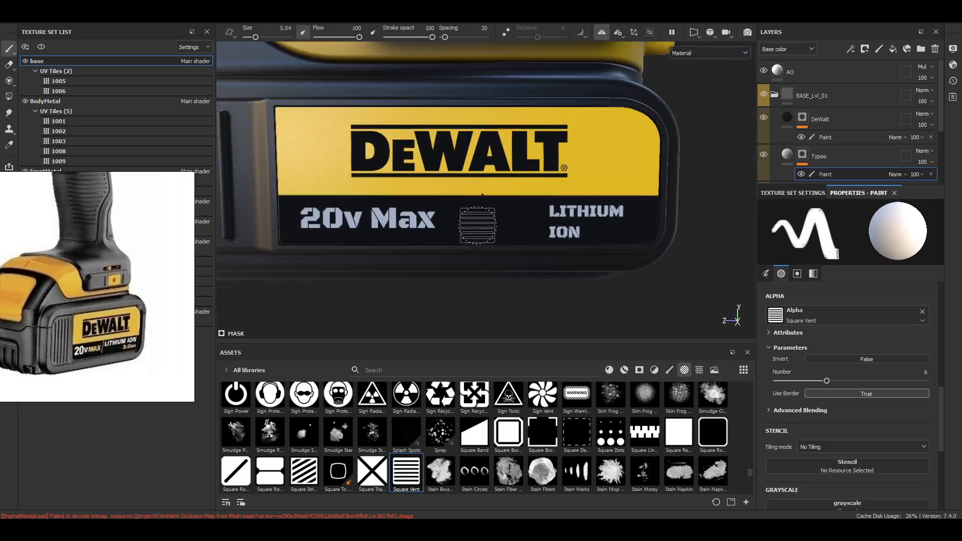
pyautogui.hotkey('ctrl', 'z')
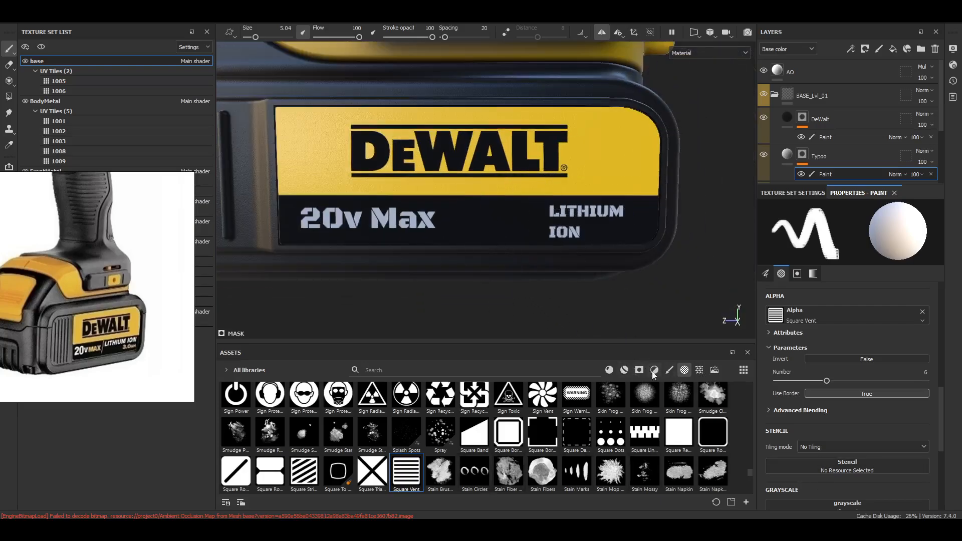
# Choose the Basic Hard brush preset for painting and show the alphas in the asset library again
pyautogui.click(669, 371)
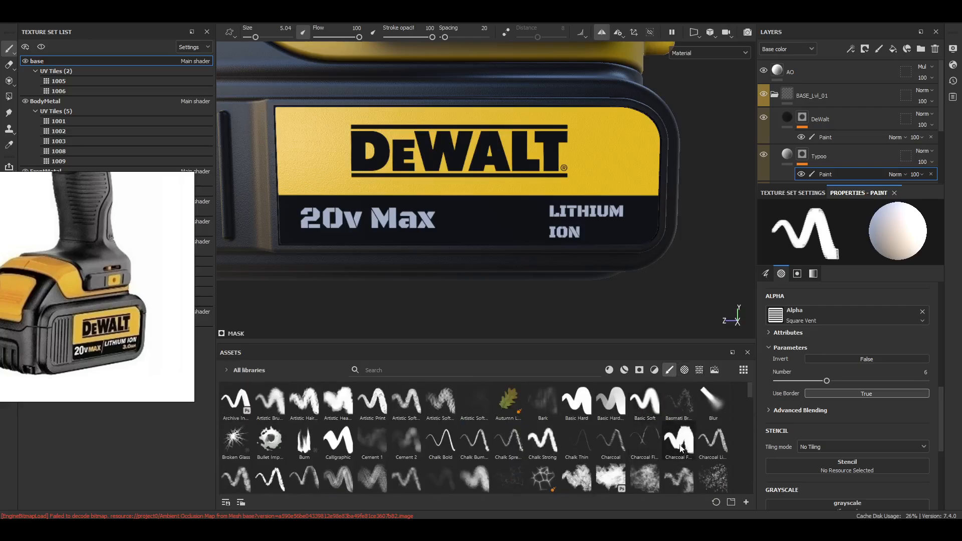
pyautogui.click(576, 401)
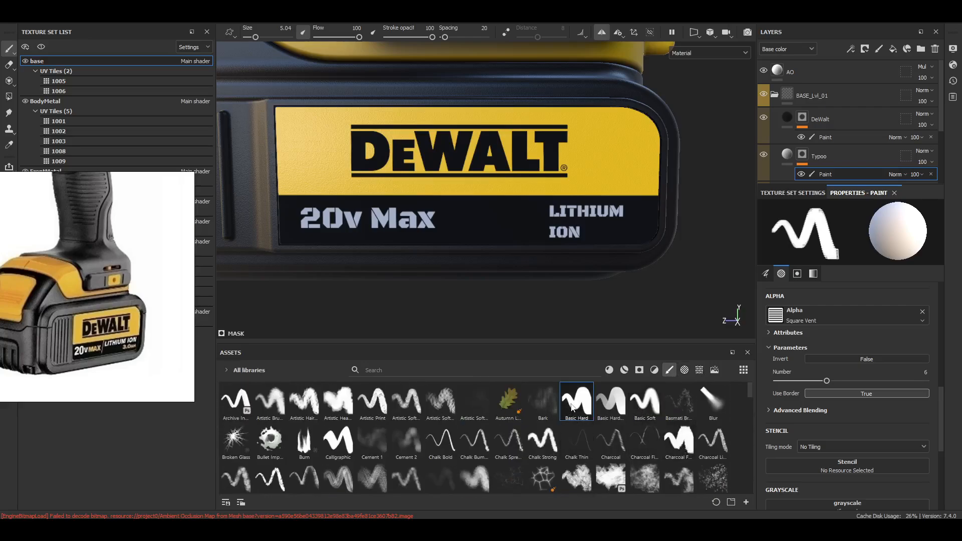
pyautogui.click(686, 370)
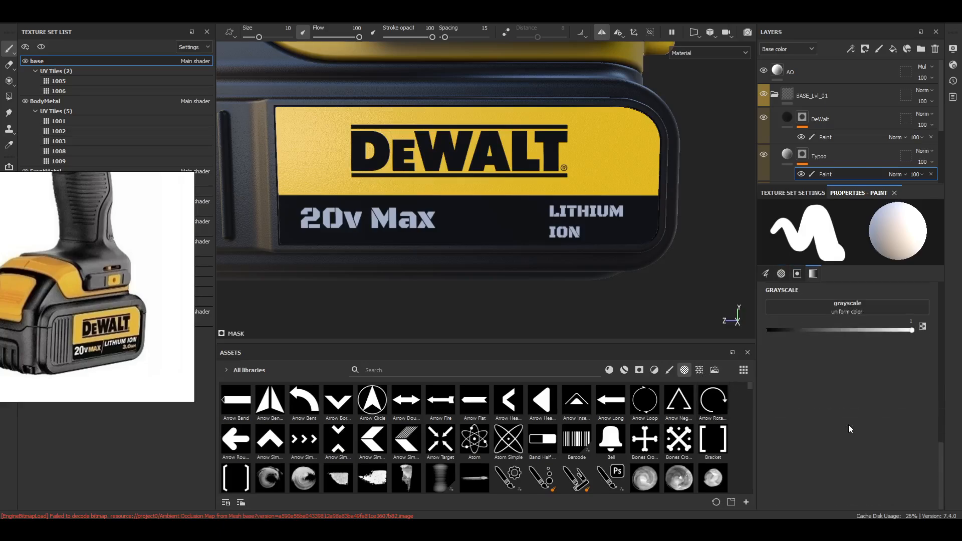
# Assign the Shape Lines Bending alpha to the projection brush's grayscale source and clear the brush's own alpha
pyautogui.click(9, 81)
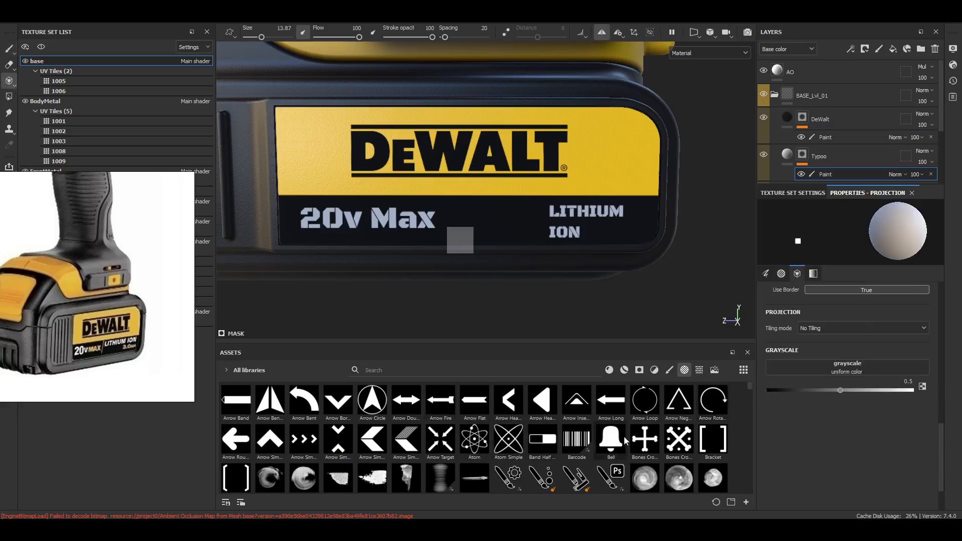
pyautogui.scroll(-10, 570, 437)
pyautogui.scroll(-10, 569, 434)
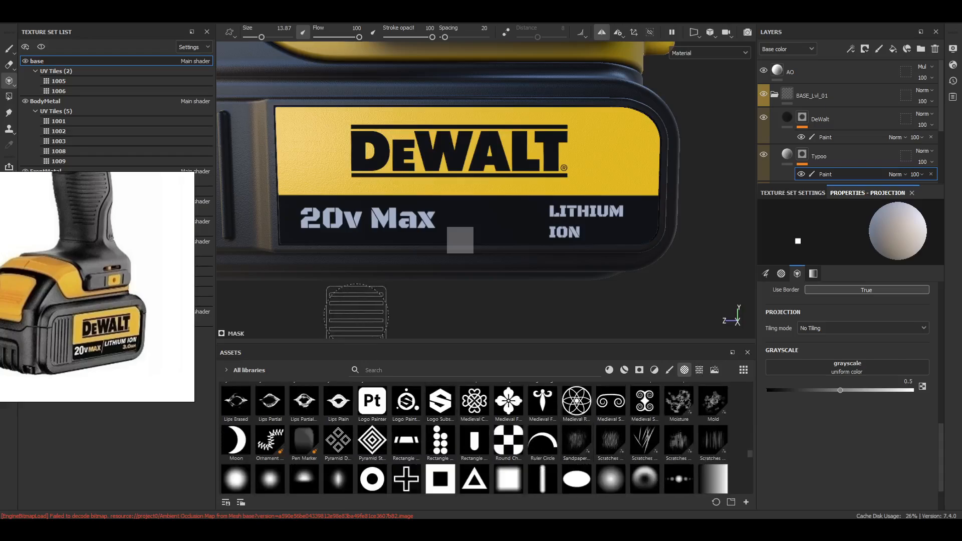
pyautogui.moveTo(397, 345); pyautogui.dragTo(409, 264)
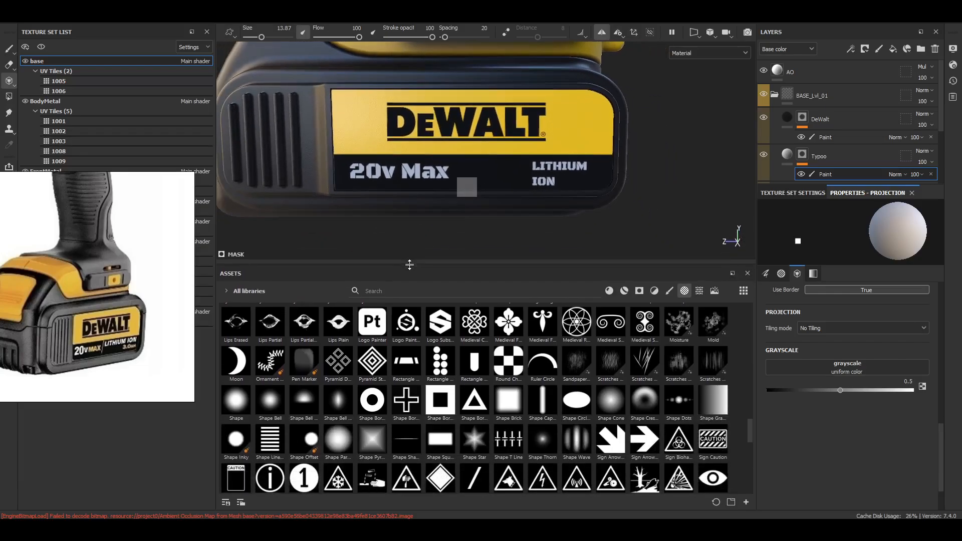
pyautogui.moveTo(270, 440); pyautogui.dragTo(800, 370)
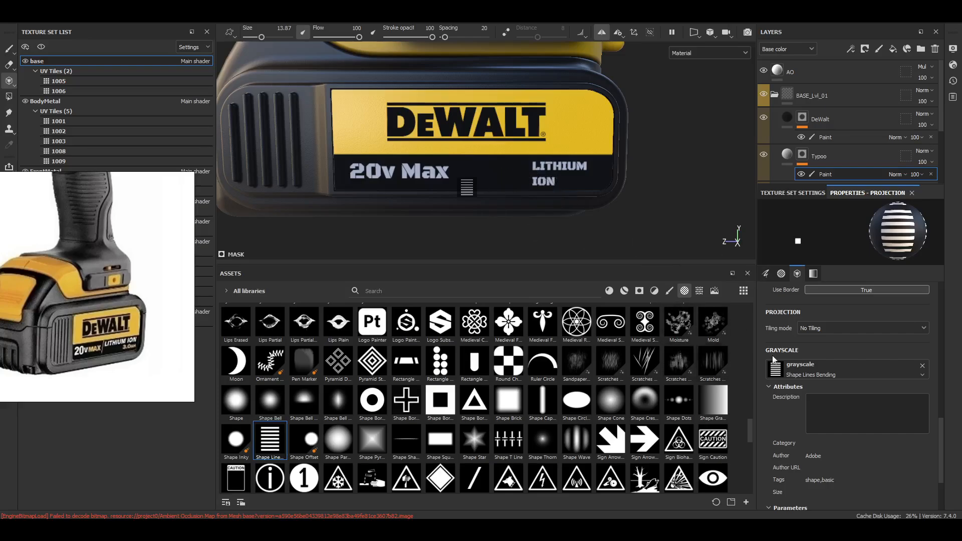
pyautogui.scroll(5, 851, 371)
pyautogui.click(923, 419)
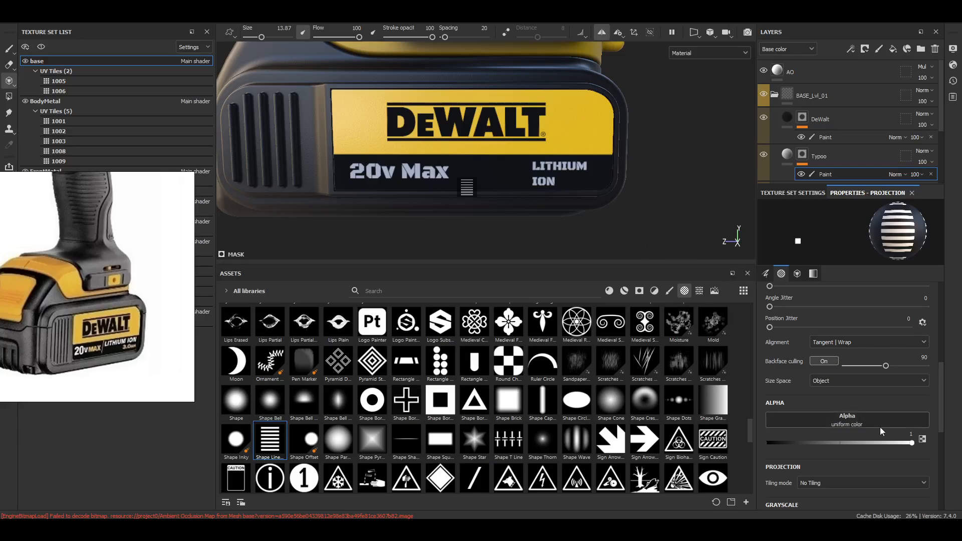
# Load the Basic Hard brush preset for the projection brush
pyautogui.click(668, 292)
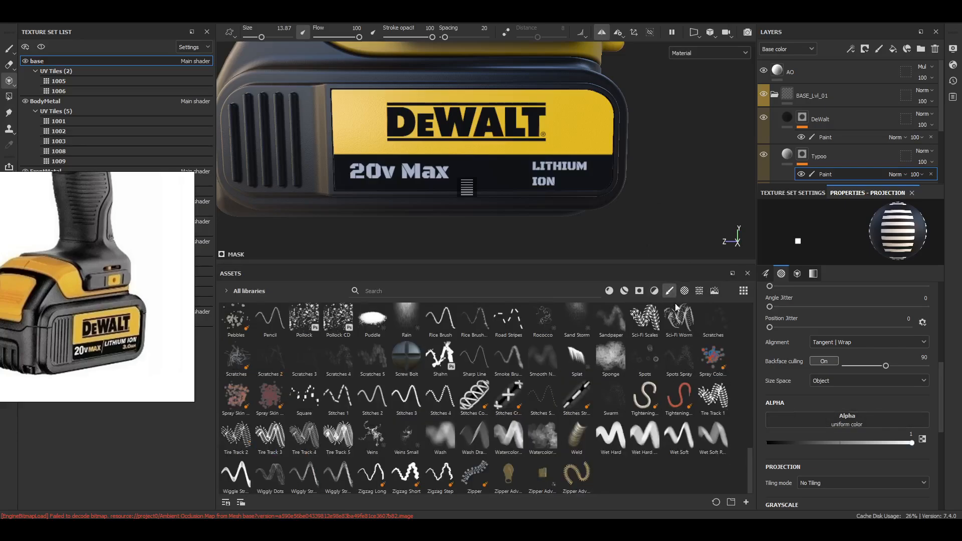
pyautogui.click(624, 323)
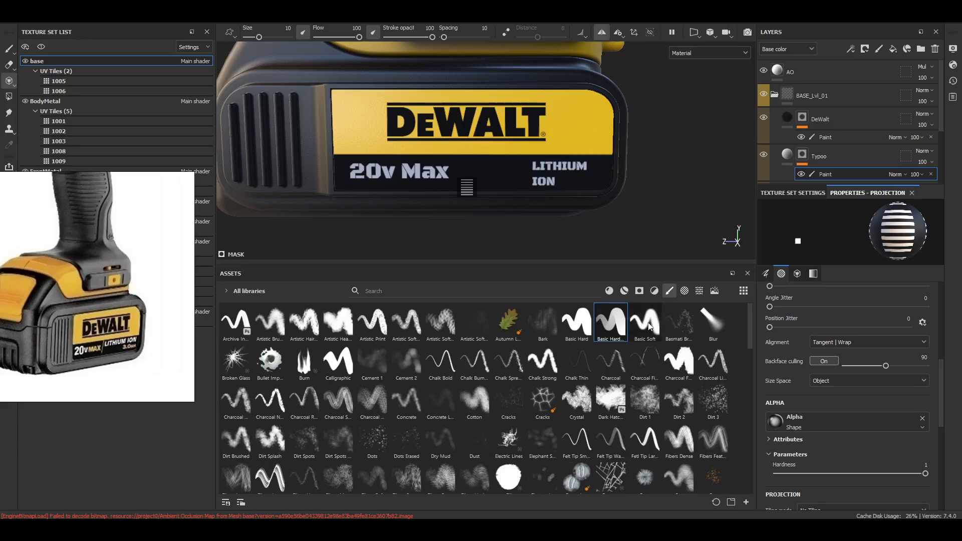
pyautogui.click(576, 321)
pyautogui.scroll(-3, 847, 445)
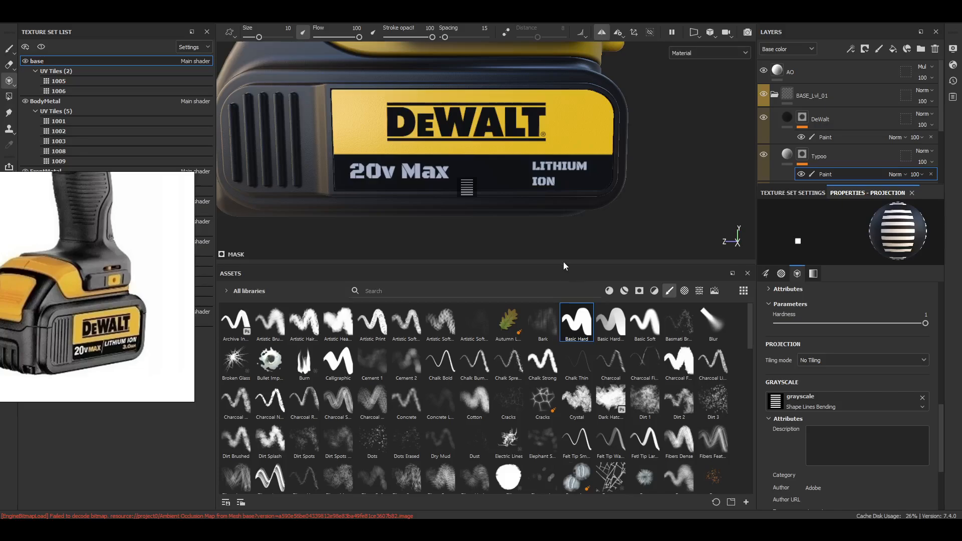
# Position and enlarge the lines stencil between the 20v Max and LITHIUM ION texts and project it onto the sticker
pyautogui.moveTo(563, 262); pyautogui.dragTo(563, 382)
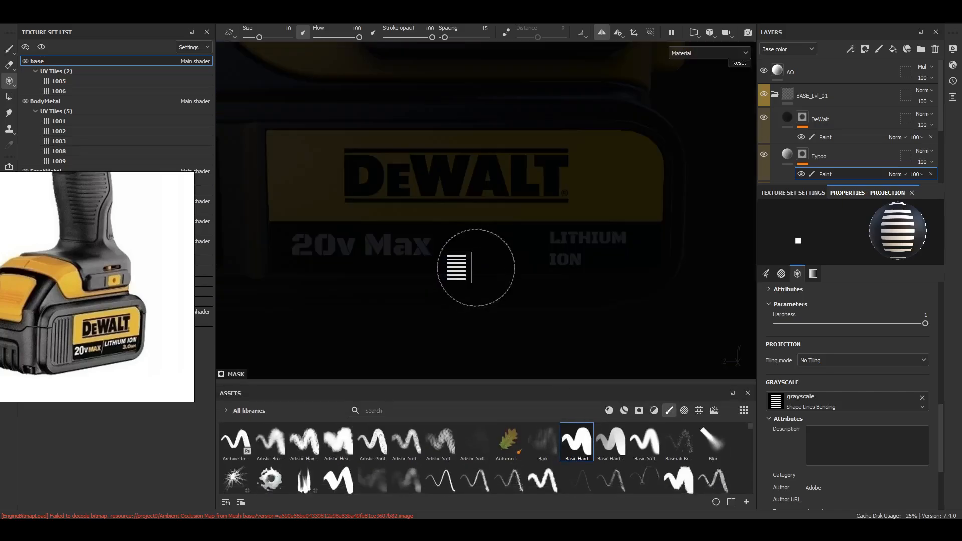
pyautogui.moveTo(514, 275); pyautogui.dragTo(529, 254, button='middle')
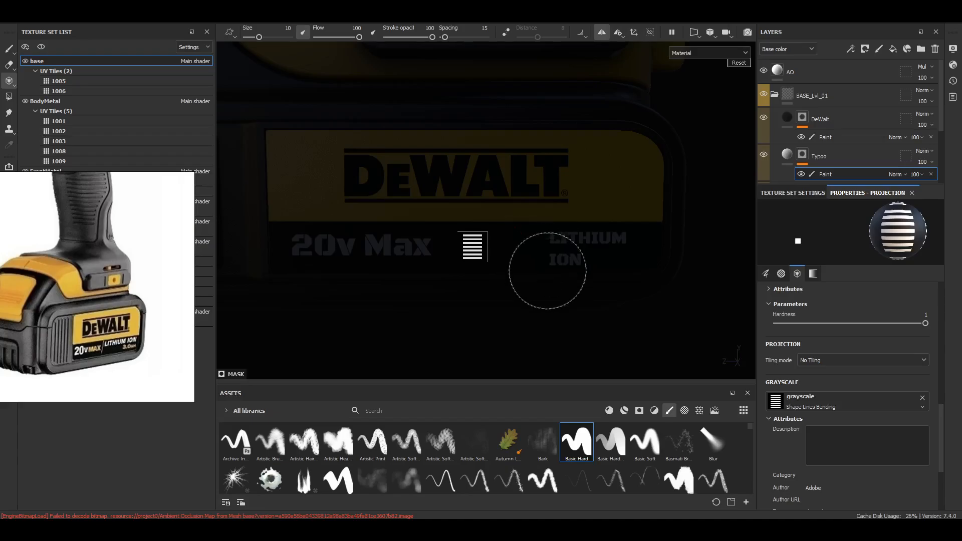
pyautogui.moveTo(557, 277)
pyautogui.mouseDown(button='right')
pyautogui.moveTo(535, 275)
pyautogui.moveTo(591, 314)
pyautogui.mouseUp(button='right')
pyautogui.moveTo(604, 307); pyautogui.dragTo(615, 308, button='middle')
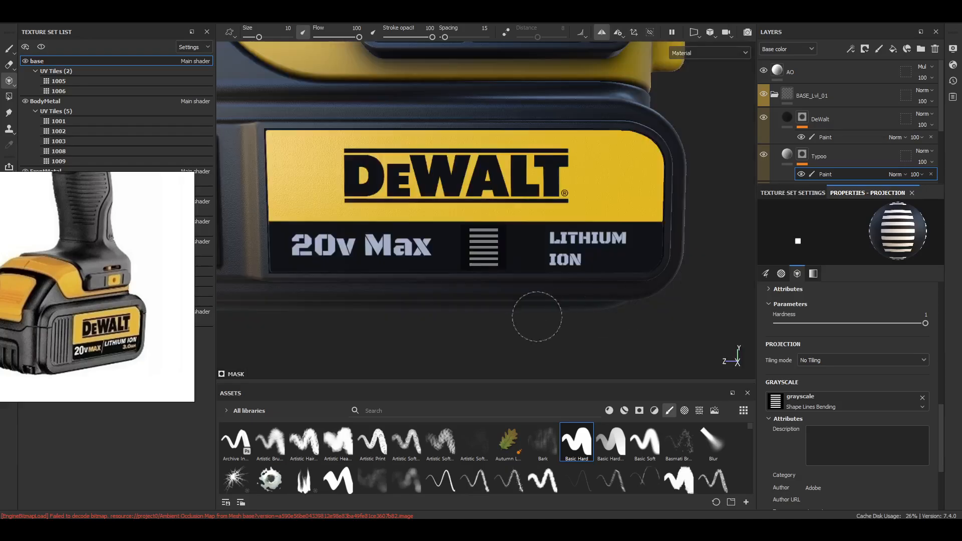
pyautogui.keyDown('alt'); pyautogui.moveTo(647, 182); pyautogui.dragTo(620, 167, button='right'); pyautogui.keyUp('alt')
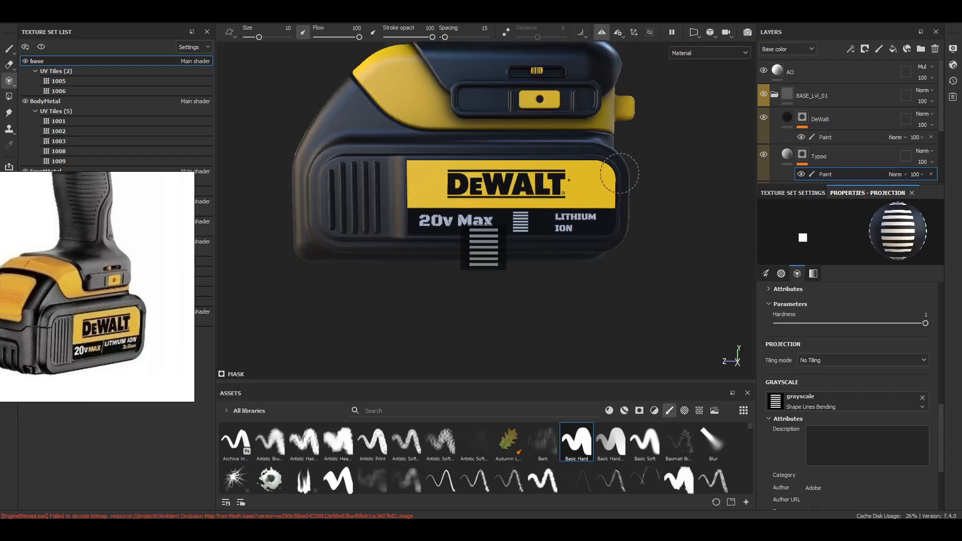
# Switch to the paint brush and add a paint effect to the content of the Typoo fill layer
pyautogui.click(9, 49)
pyautogui.keyDown('alt'); pyautogui.moveTo(621, 246); pyautogui.dragTo(587, 251, button='right'); pyautogui.keyUp('alt')
pyautogui.keyDown('alt'); pyautogui.moveTo(586, 252); pyautogui.dragTo(517, 309); pyautogui.keyUp('alt')
pyautogui.keyDown('alt'); pyautogui.moveTo(518, 309); pyautogui.dragTo(528, 290, button='right'); pyautogui.keyUp('alt')
pyautogui.keyDown('alt'); pyautogui.moveTo(528, 291); pyautogui.dragTo(559, 291); pyautogui.keyUp('alt')
pyautogui.keyDown('alt'); pyautogui.moveTo(472, 312); pyautogui.dragTo(462, 343, button='middle'); pyautogui.keyUp('alt')
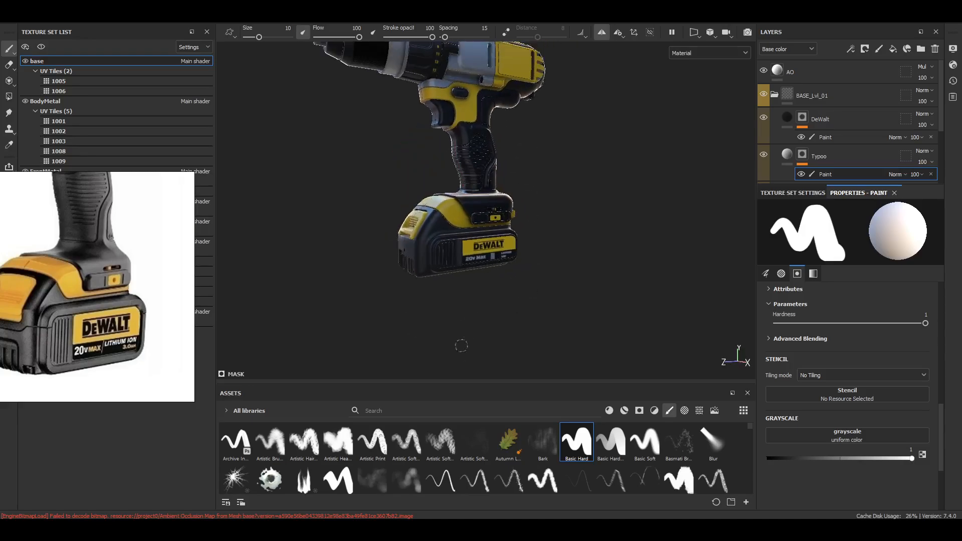
pyautogui.keyDown('alt'); pyautogui.moveTo(472, 285); pyautogui.dragTo(552, 249, button='right'); pyautogui.keyUp('alt')
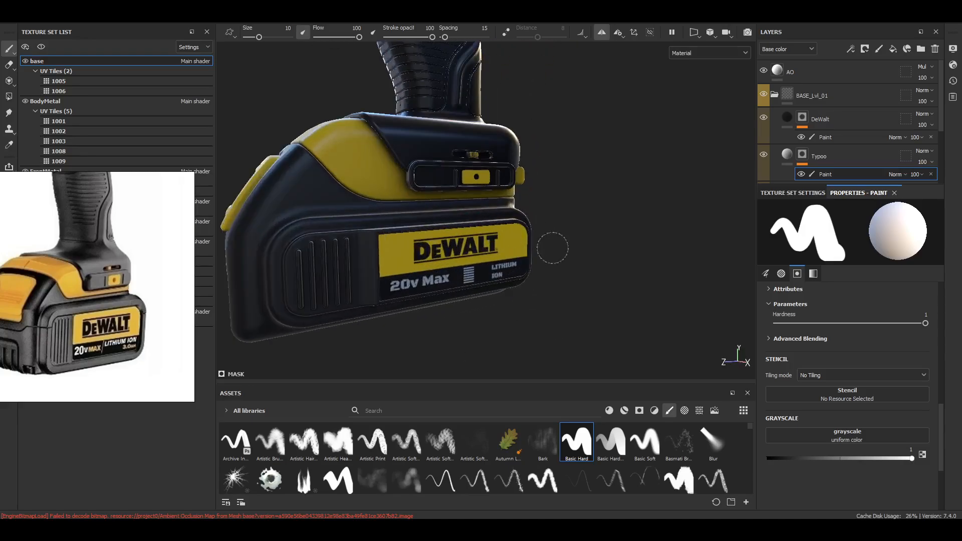
pyautogui.click(785, 157)
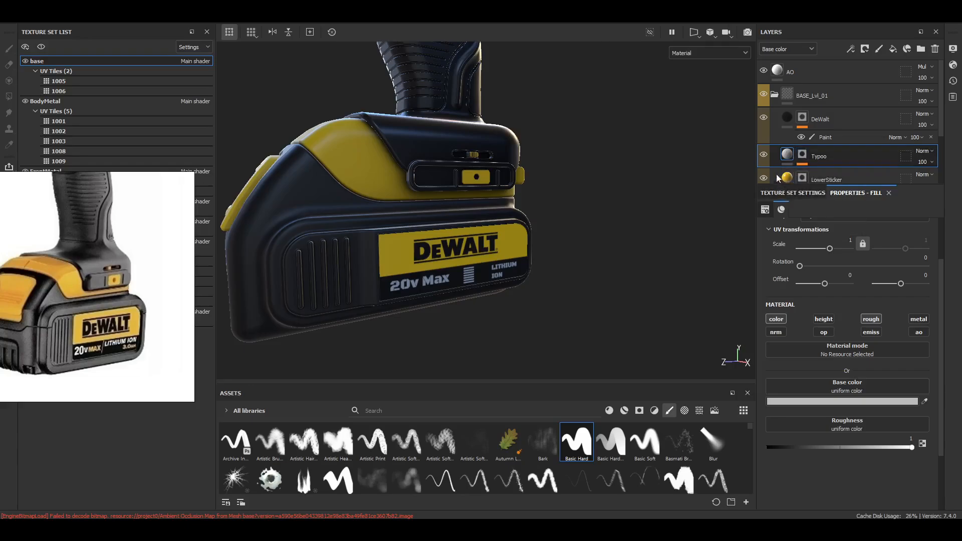
pyautogui.click(850, 48)
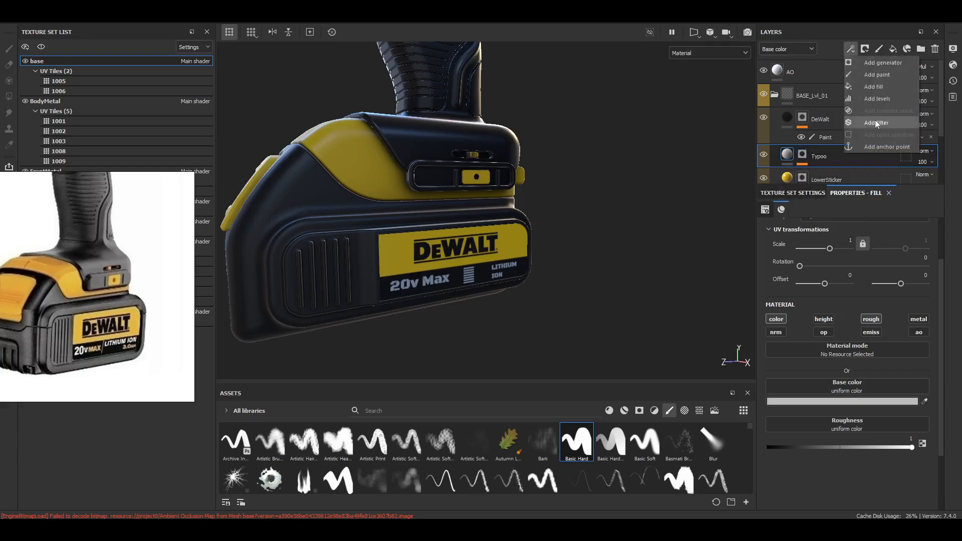
pyautogui.moveTo(589, 248)
pyautogui.keyDown('alt'); pyautogui.mouseDown()
pyautogui.moveTo(608, 278)
pyautogui.moveTo(500, 279)
pyautogui.moveTo(476, 293)
pyautogui.mouseUp(); pyautogui.keyUp('alt')
pyautogui.keyDown('alt'); pyautogui.moveTo(476, 293); pyautogui.dragTo(487, 320, button='right'); pyautogui.keyUp('alt')
pyautogui.keyDown('shift'); pyautogui.moveTo(487, 321); pyautogui.dragTo(552, 296, button='right'); pyautogui.keyUp('shift')
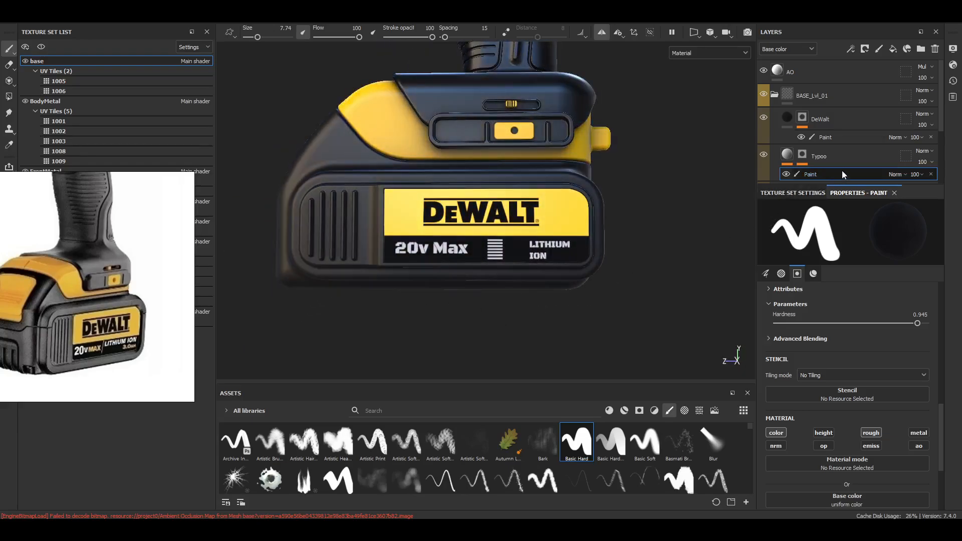
# Sample the sticker's yellow from the model as the base color of the paint brush
pyautogui.keyDown('alt'); pyautogui.moveTo(500, 256); pyautogui.dragTo(522, 267, button='right'); pyautogui.keyUp('alt')
pyautogui.scroll(5, 853, 404)
pyautogui.scroll(-8, 853, 408)
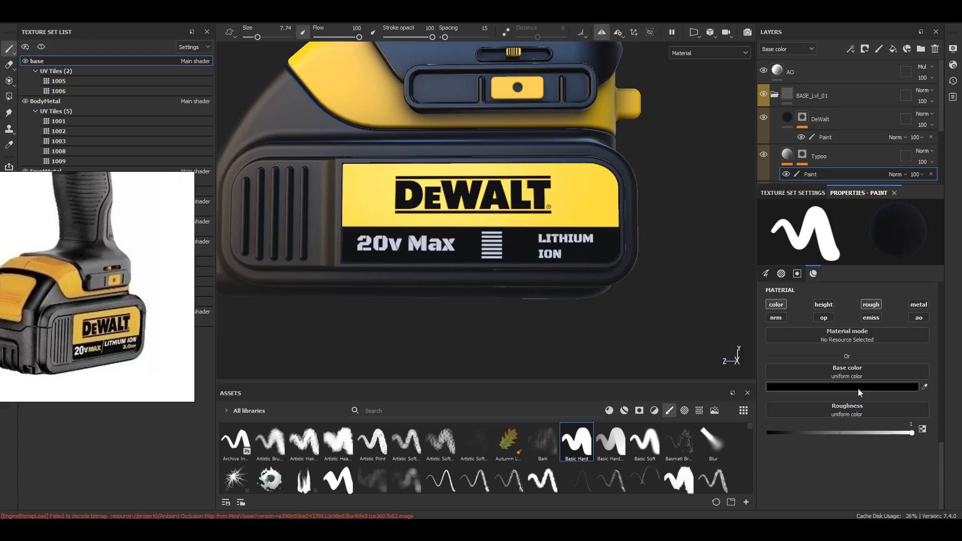
pyautogui.click(925, 387)
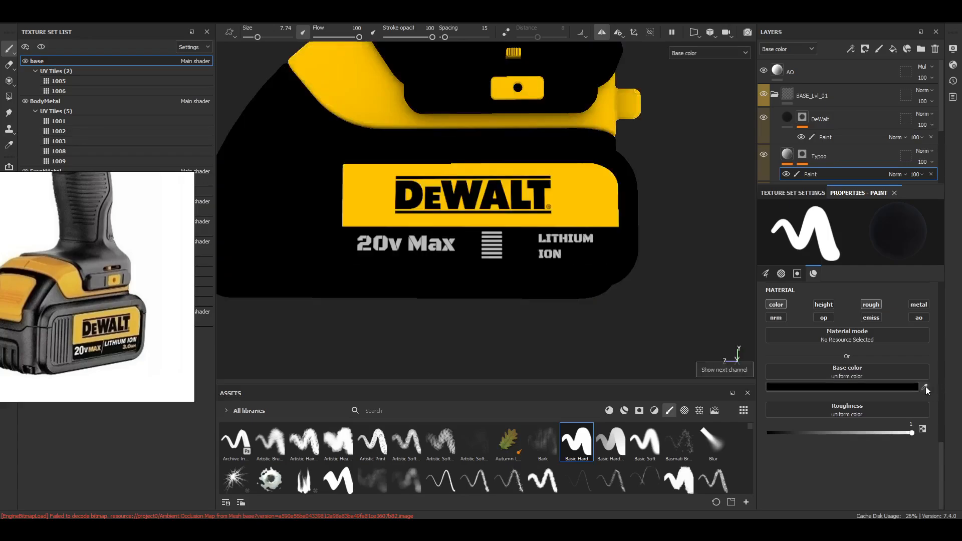
pyautogui.click(599, 194)
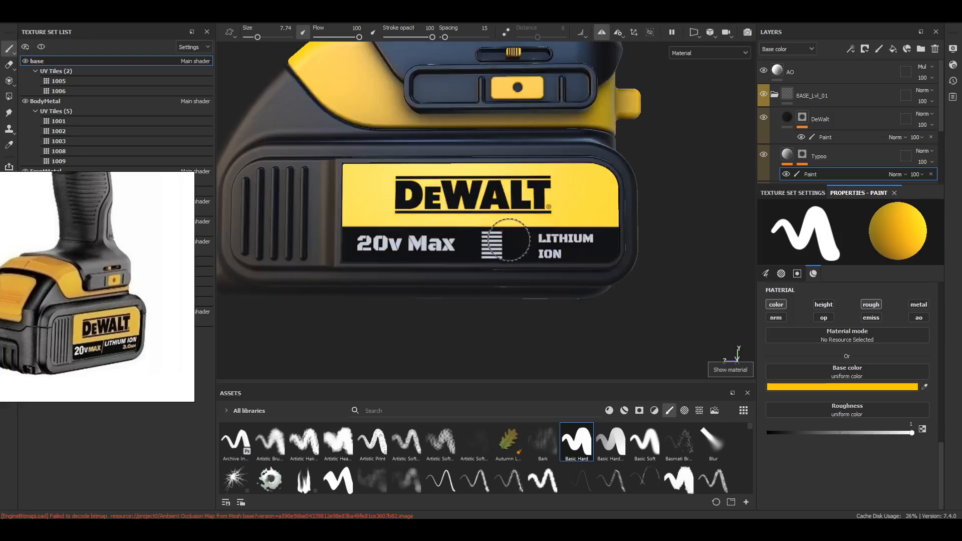
pyautogui.keyDown('alt'); pyautogui.moveTo(501, 241); pyautogui.dragTo(527, 274, button='right'); pyautogui.keyUp('alt')
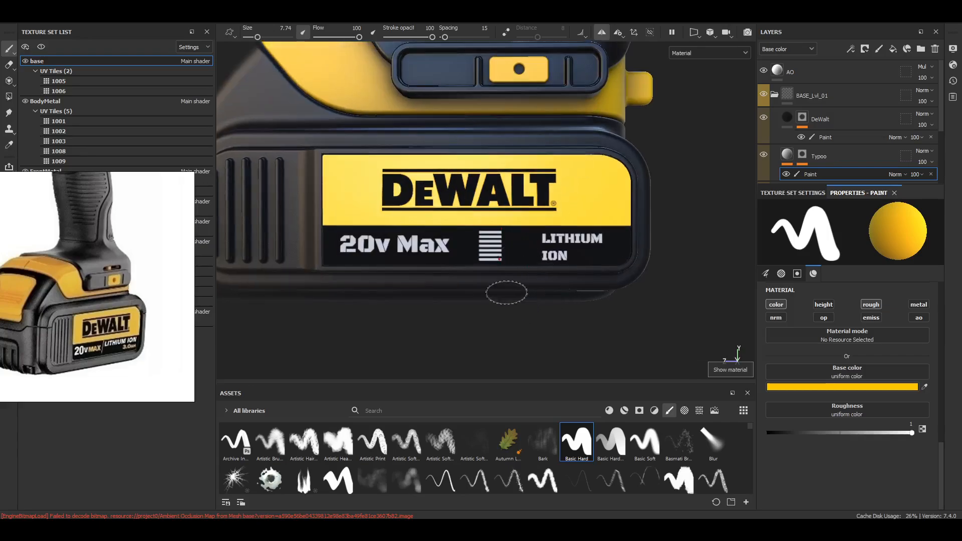
# Examine the reference photos of the battery sticker for the colours and layout of its lower lettering
pyautogui.moveTo(131, 334); pyautogui.dragTo(287, 284, button='right')
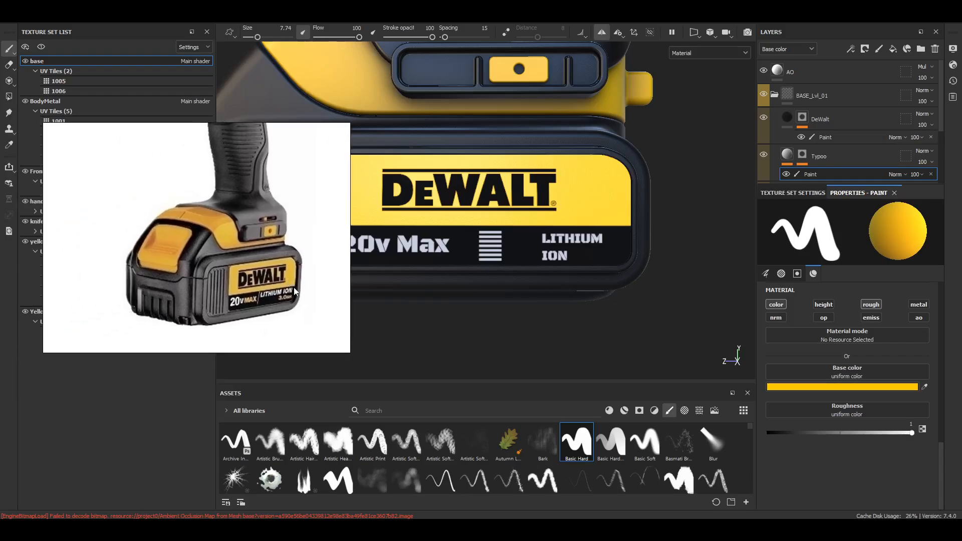
pyautogui.scroll(-8, 295, 303)
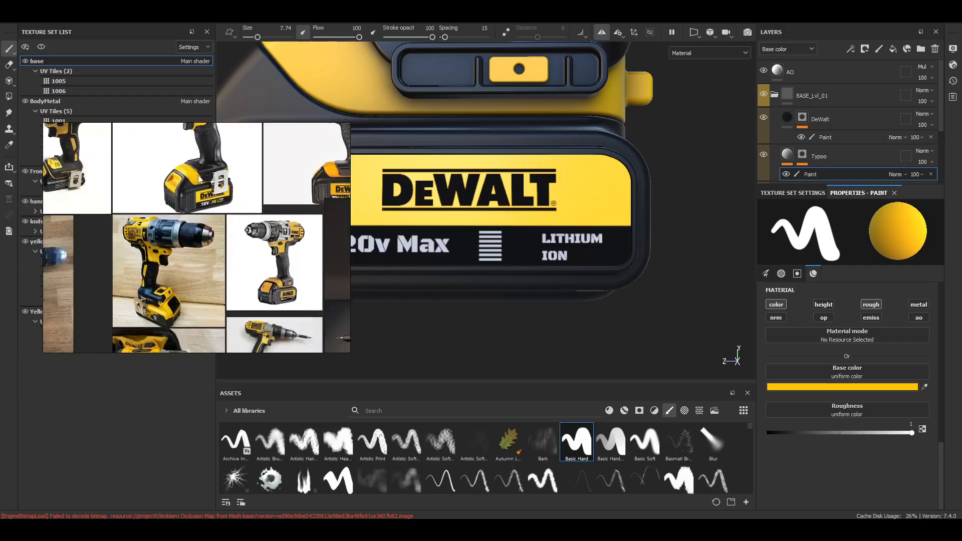
pyautogui.scroll(-3, 211, 190)
pyautogui.scroll(8, 243, 232)
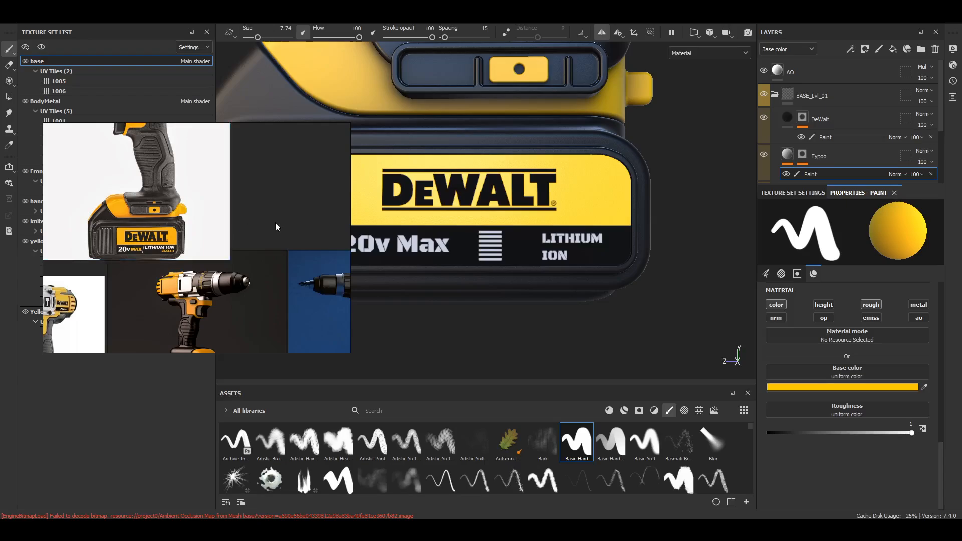
pyautogui.scroll(5, 139, 257)
pyautogui.moveTo(205, 269); pyautogui.dragTo(132, 280, button='right')
pyautogui.scroll(-3, 142, 225)
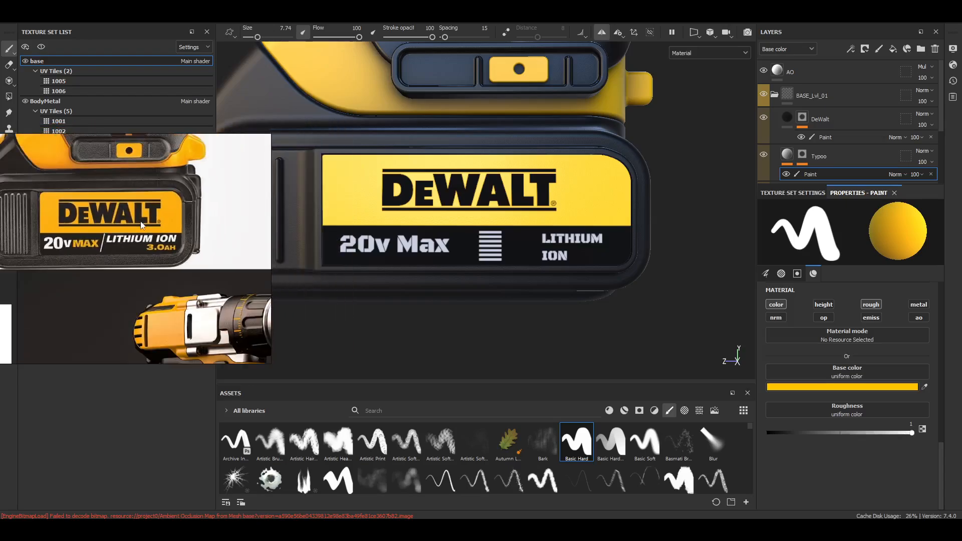
pyautogui.scroll(2, 70, 252)
pyautogui.scroll(2, 424, 245)
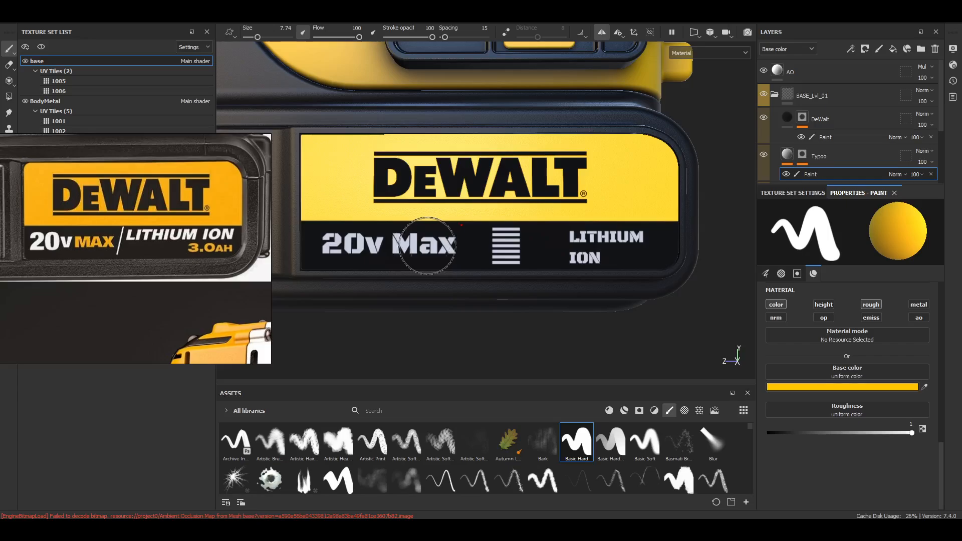
# Paint the word Max and the projected lines yellow on the battery sticker
pyautogui.moveTo(423, 240)
pyautogui.mouseDown()
pyautogui.moveTo(446, 244)
pyautogui.moveTo(415, 243)
pyautogui.mouseUp()
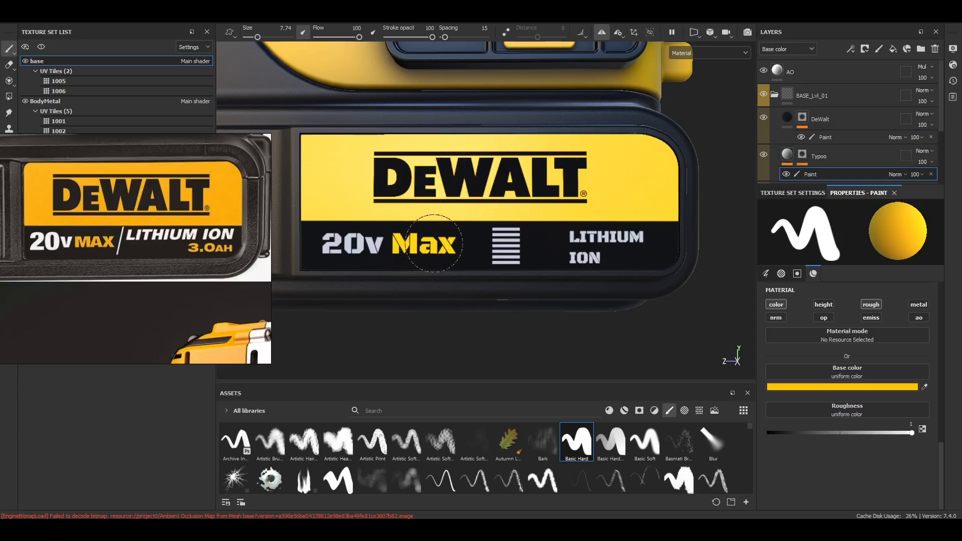
pyautogui.moveTo(501, 235); pyautogui.dragTo(510, 244)
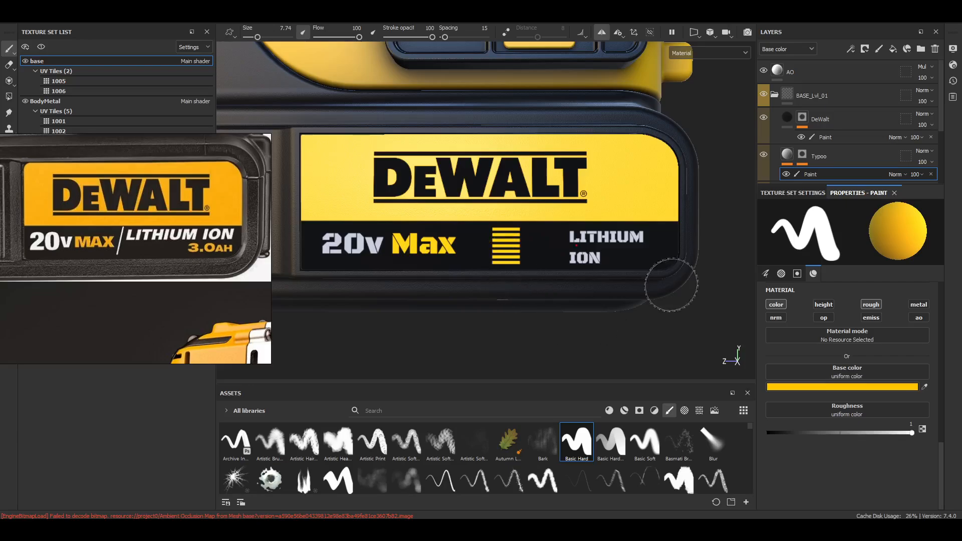
pyautogui.scroll(-5, 624, 262)
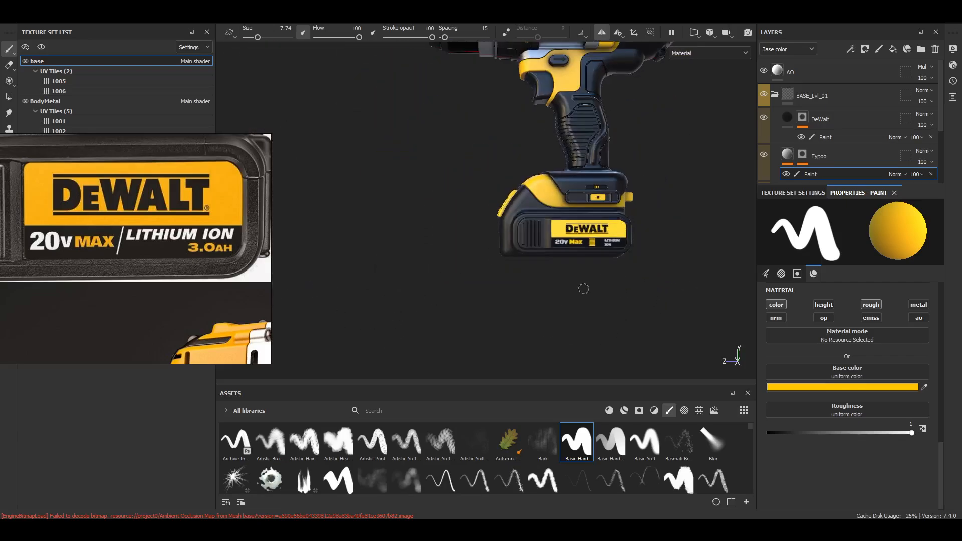
pyautogui.moveTo(583, 288)
pyautogui.keyDown('alt'); pyautogui.mouseDown()
pyautogui.moveTo(633, 307)
pyautogui.moveTo(599, 290)
pyautogui.mouseUp(); pyautogui.keyUp('alt')
pyautogui.scroll(-2, 597, 280)
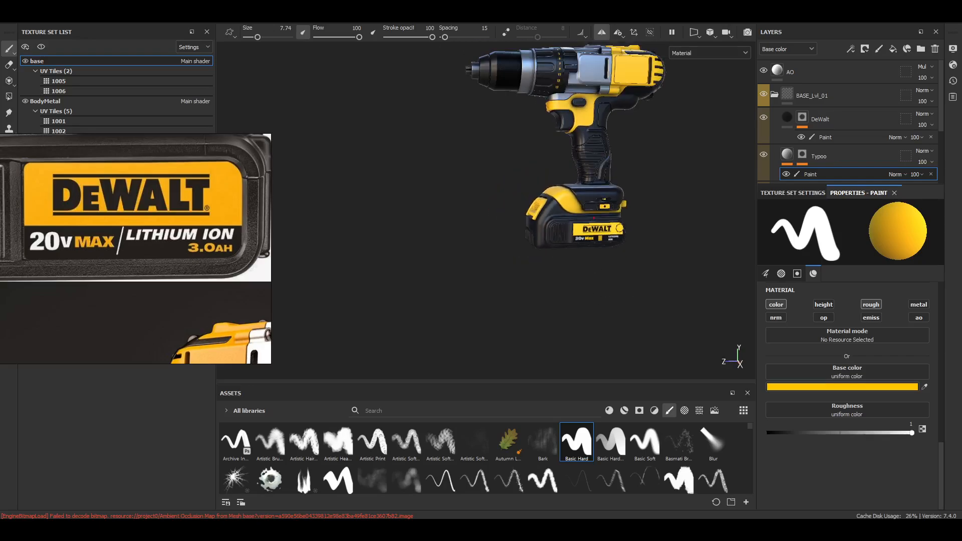
# Set the paint's base color to off-white F7F7F7 and add another paint effect to the Typoo layer
pyautogui.scroll(6, 587, 257)
pyautogui.scroll(1, 557, 256)
pyautogui.scroll(3, 556, 255)
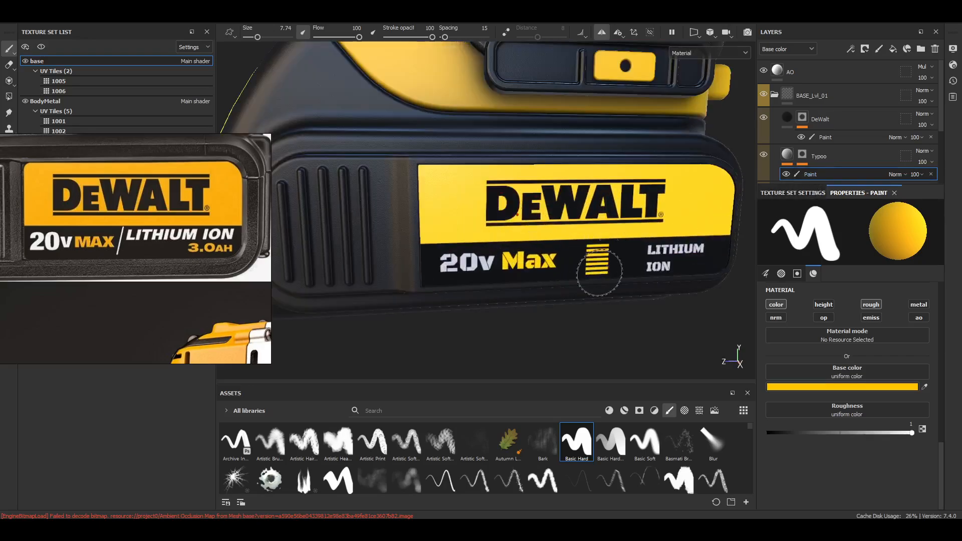
pyautogui.click(837, 389)
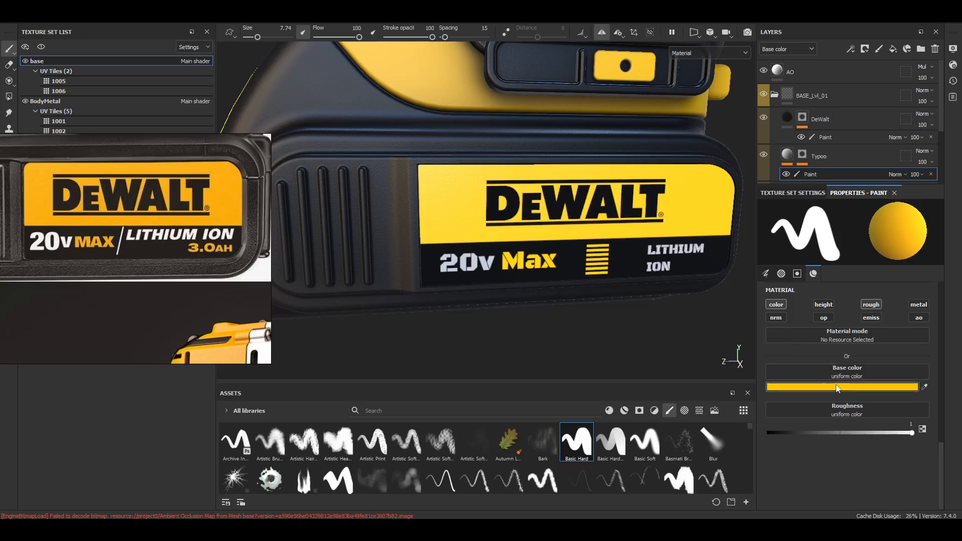
pyautogui.moveTo(761, 374); pyautogui.dragTo(704, 282)
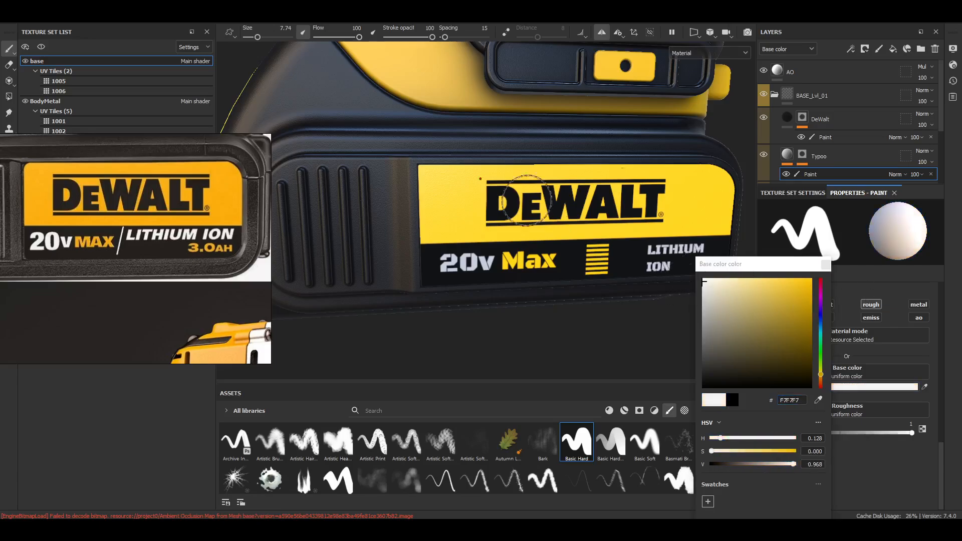
pyautogui.click(822, 265)
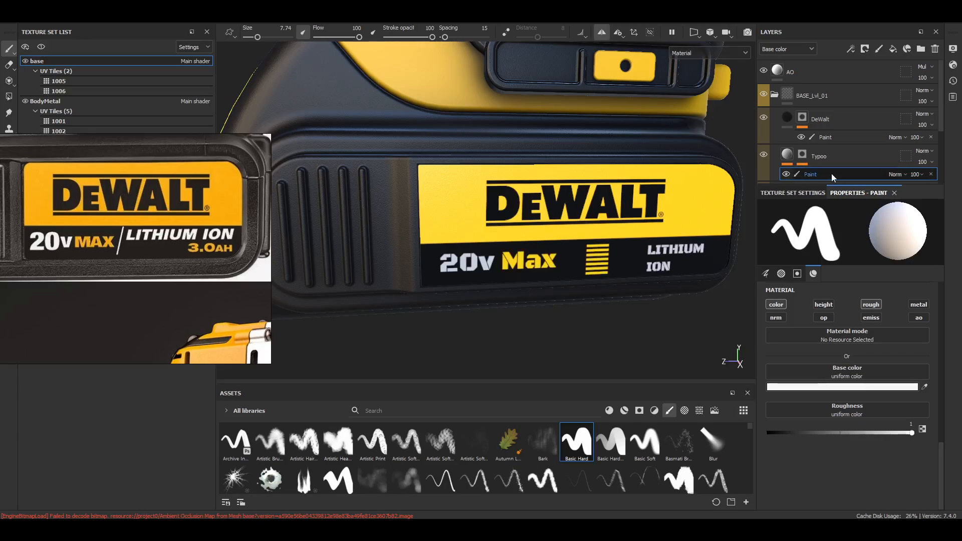
pyautogui.click(852, 49)
pyautogui.click(877, 77)
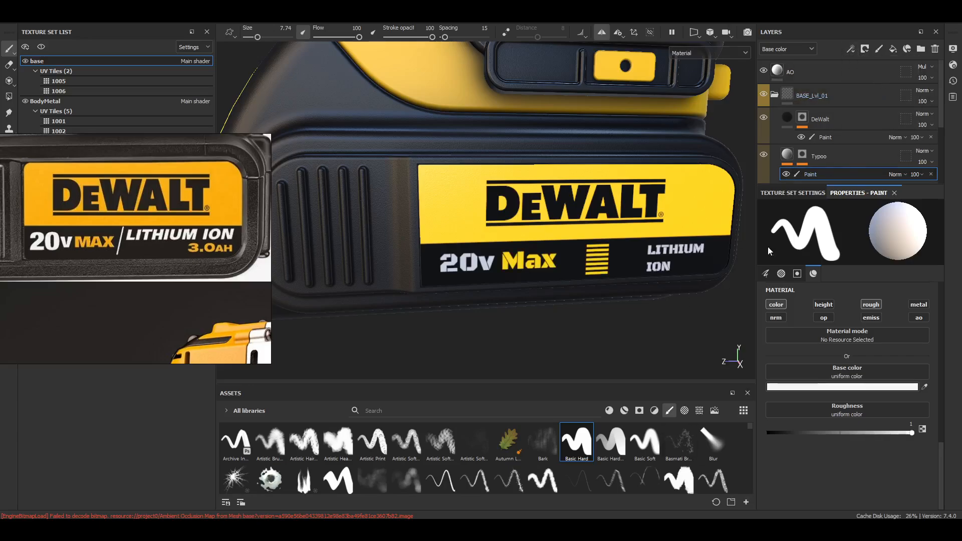
# Try painting the 20v lettering on the battery sticker with a red base color
pyautogui.click(822, 387)
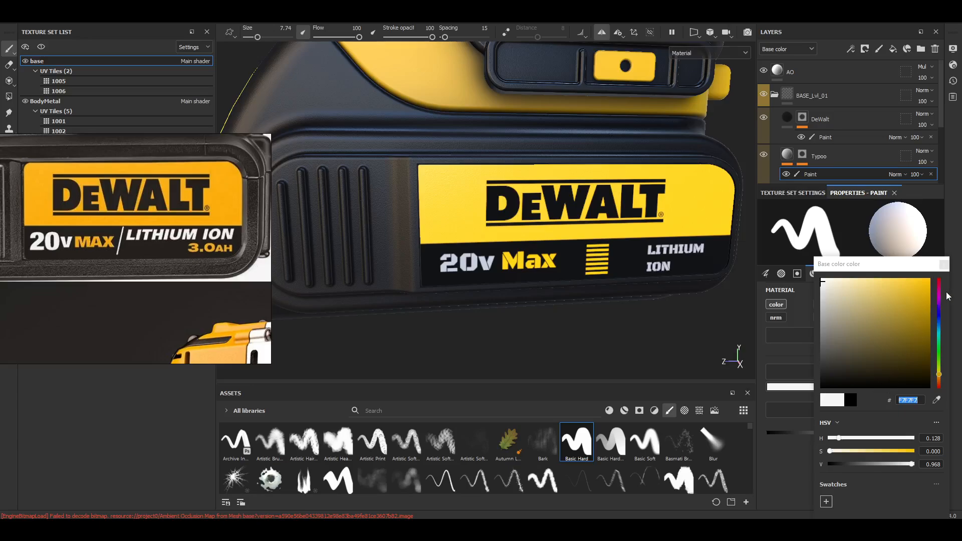
pyautogui.moveTo(940, 322); pyautogui.dragTo(951, 239)
pyautogui.click(944, 265)
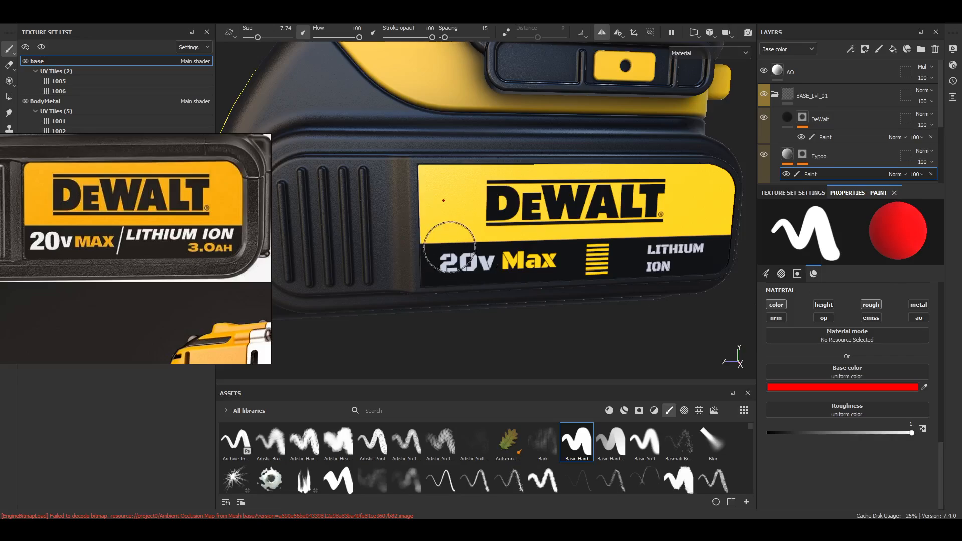
pyautogui.moveTo(443, 258); pyautogui.dragTo(455, 300)
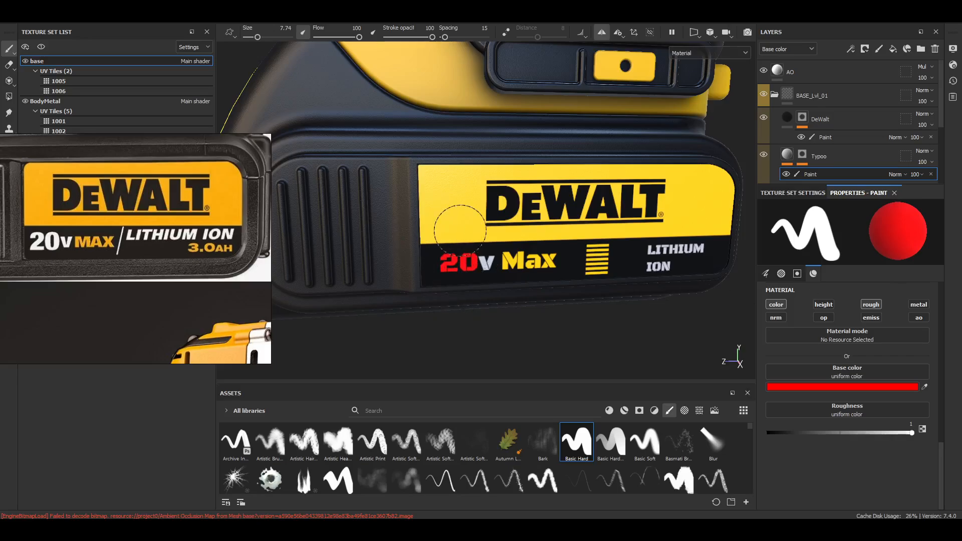
pyautogui.moveTo(484, 255)
pyautogui.mouseDown()
pyautogui.moveTo(485, 271)
pyautogui.moveTo(456, 282)
pyautogui.mouseUp()
pyautogui.scroll(-3, 634, 246)
pyautogui.keyDown('alt'); pyautogui.moveTo(634, 246); pyautogui.dragTo(622, 290); pyautogui.keyUp('alt')
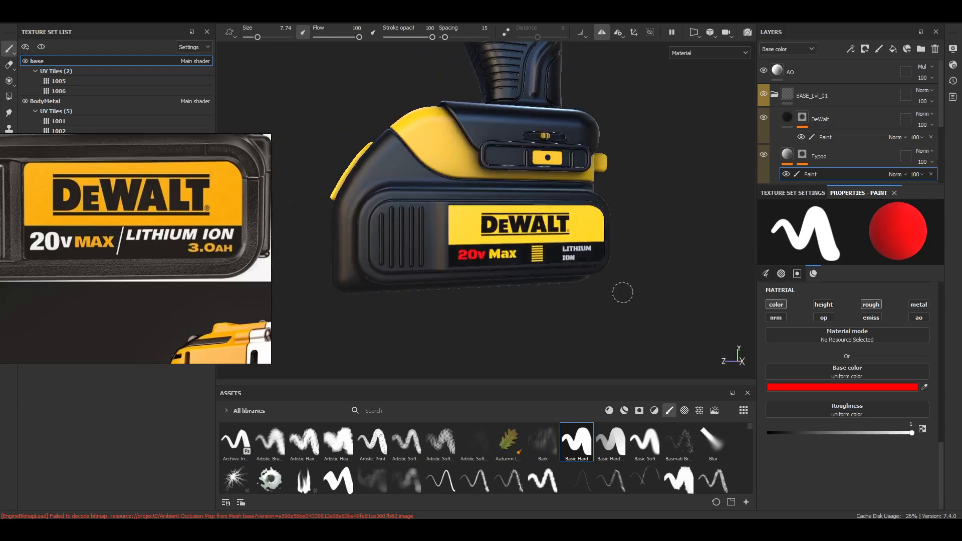
pyautogui.scroll(2, 623, 290)
pyautogui.scroll(-3, 593, 279)
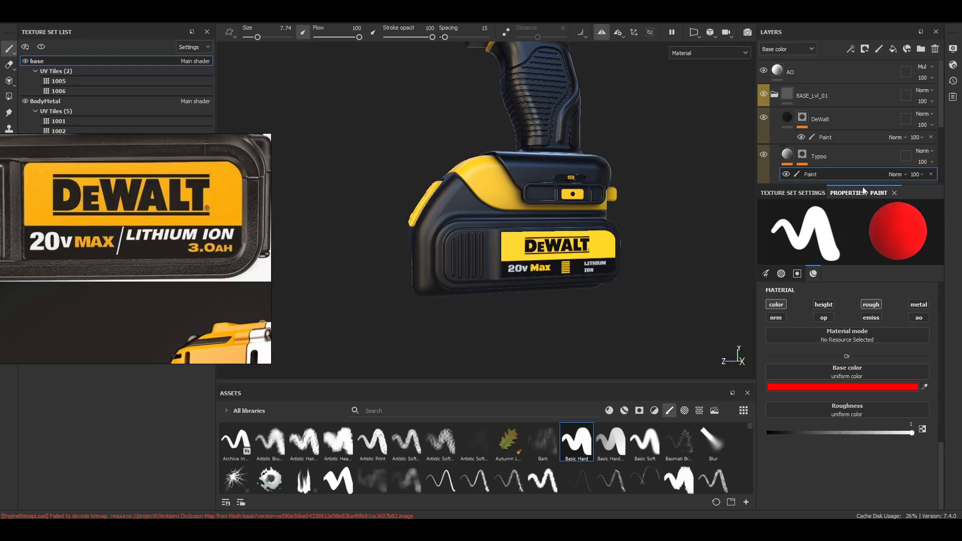
# Group the DeWalt, Typoo and LowerSticker layers into a folder named Sticker
pyautogui.click(792, 153)
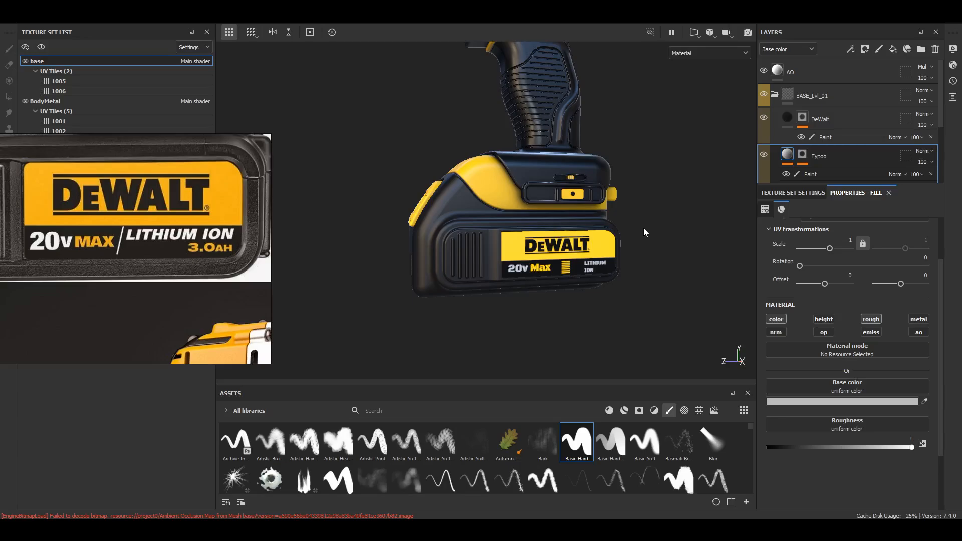
pyautogui.moveTo(854, 184); pyautogui.dragTo(859, 269)
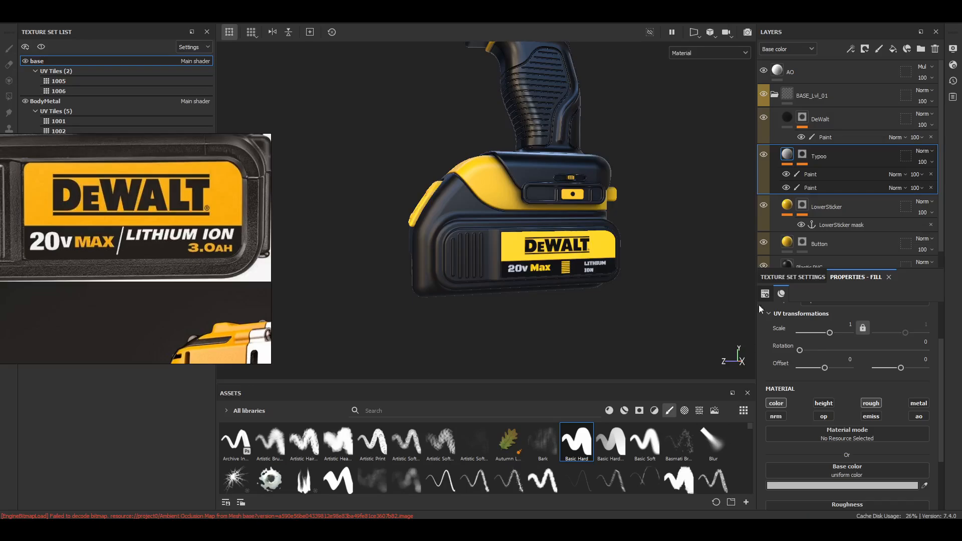
pyautogui.click(837, 135)
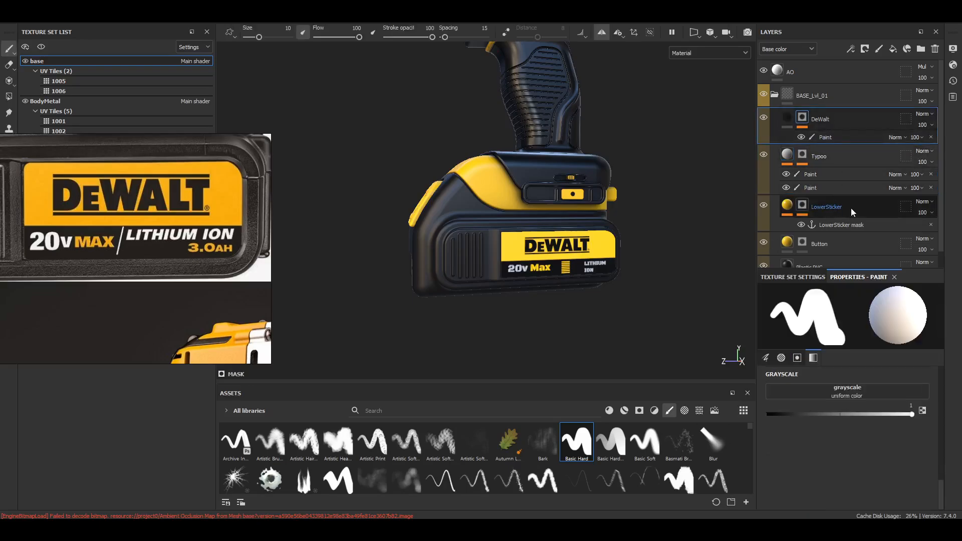
pyautogui.keyDown('shift'); pyautogui.click(850, 209); pyautogui.keyUp('shift')
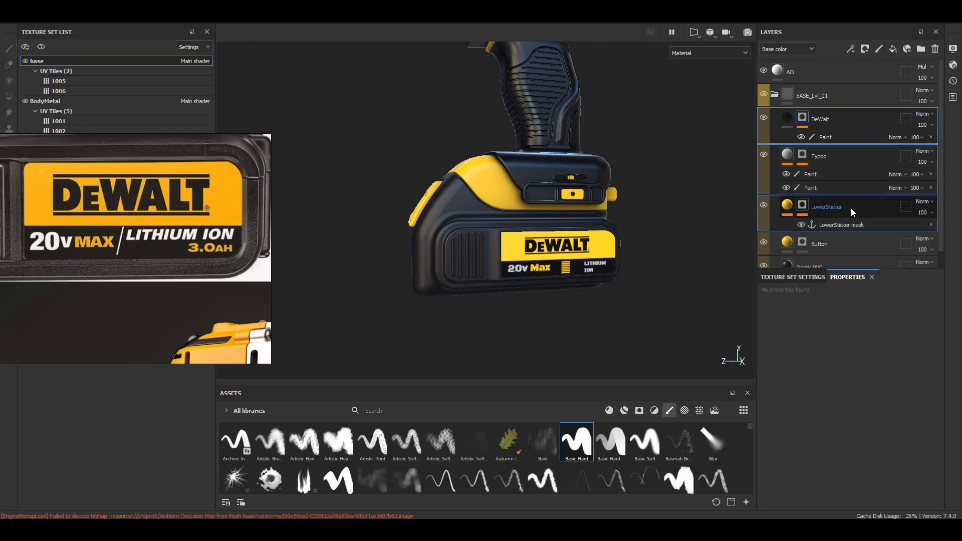
pyautogui.hotkey('ctrl', 'g')
pyautogui.doubleClick(817, 120)
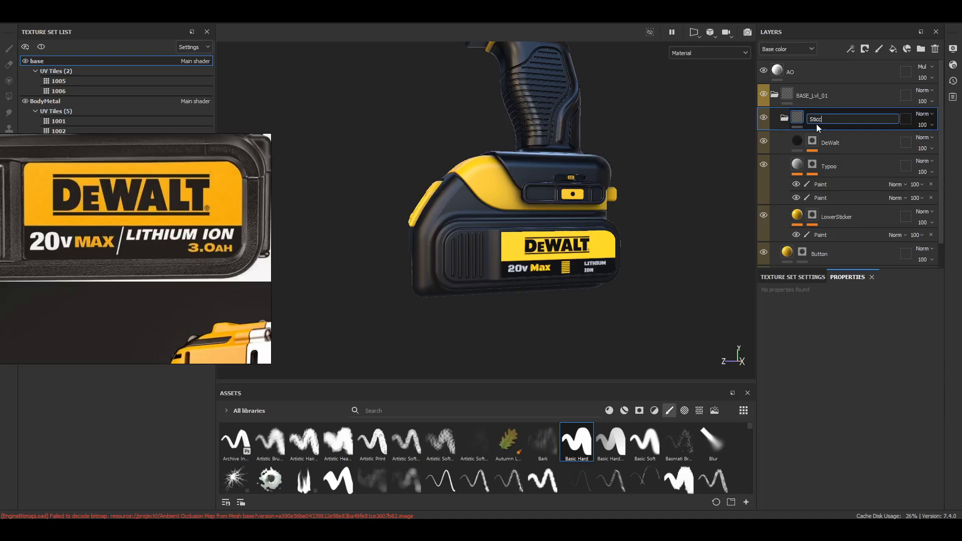
pyautogui.write('Sticker')
pyautogui.press('Return')
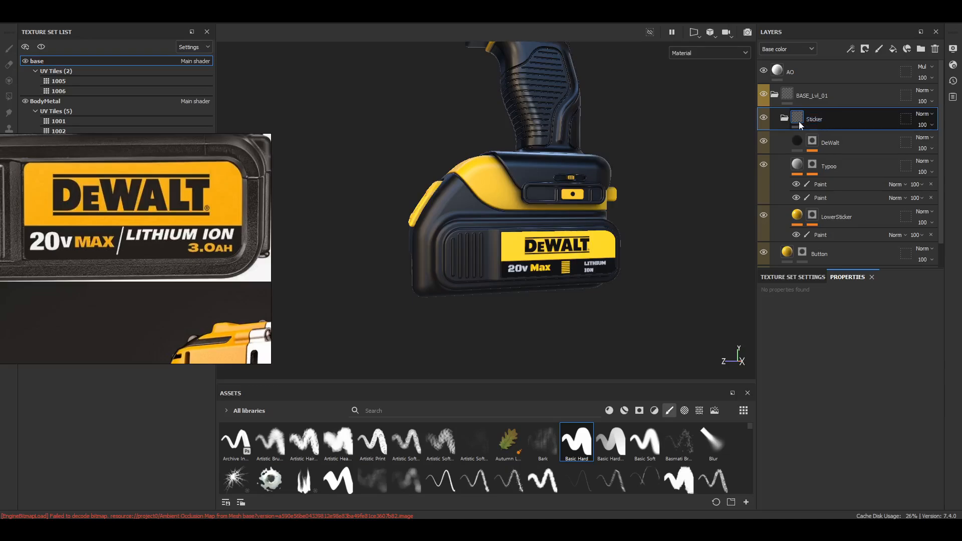
pyautogui.click(783, 119)
pyautogui.click(783, 120)
# Compare the drill body with the reference photos for the markings on the metal housing and yellow side panel
pyautogui.scroll(-5, 423, 260)
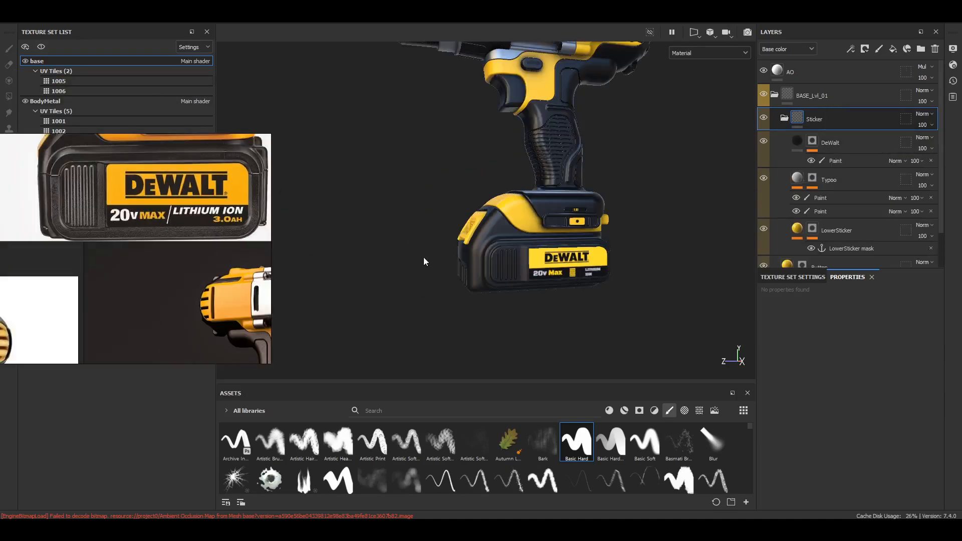
pyautogui.keyDown('alt'); pyautogui.moveTo(526, 281); pyautogui.dragTo(509, 206); pyautogui.keyUp('alt')
pyautogui.keyDown('alt'); pyautogui.moveTo(507, 204); pyautogui.dragTo(558, 214, button='right'); pyautogui.keyUp('alt')
pyautogui.keyDown('alt'); pyautogui.moveTo(558, 214); pyautogui.dragTo(526, 235); pyautogui.keyUp('alt')
pyautogui.keyDown('alt'); pyautogui.moveTo(527, 234); pyautogui.dragTo(541, 251, button='middle'); pyautogui.keyUp('alt')
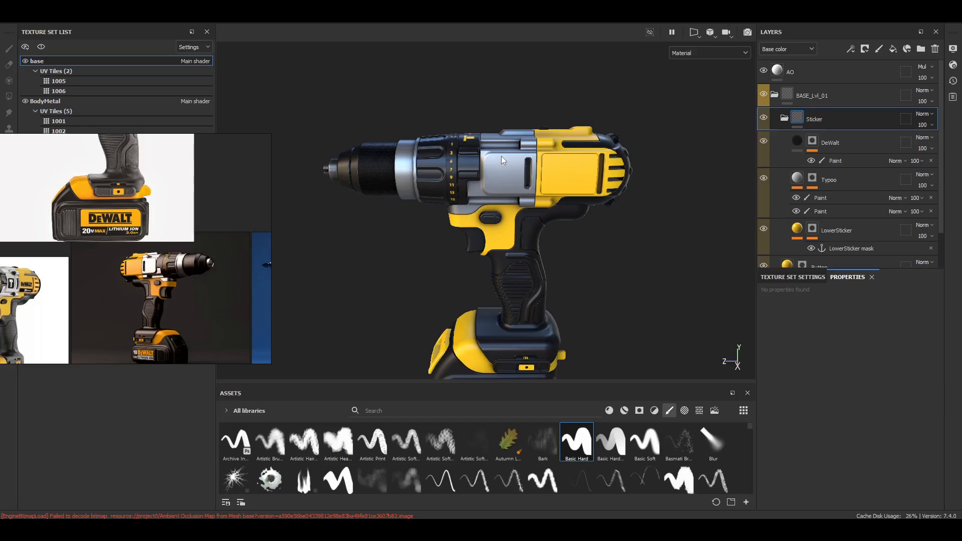
pyautogui.scroll(-3, 176, 242)
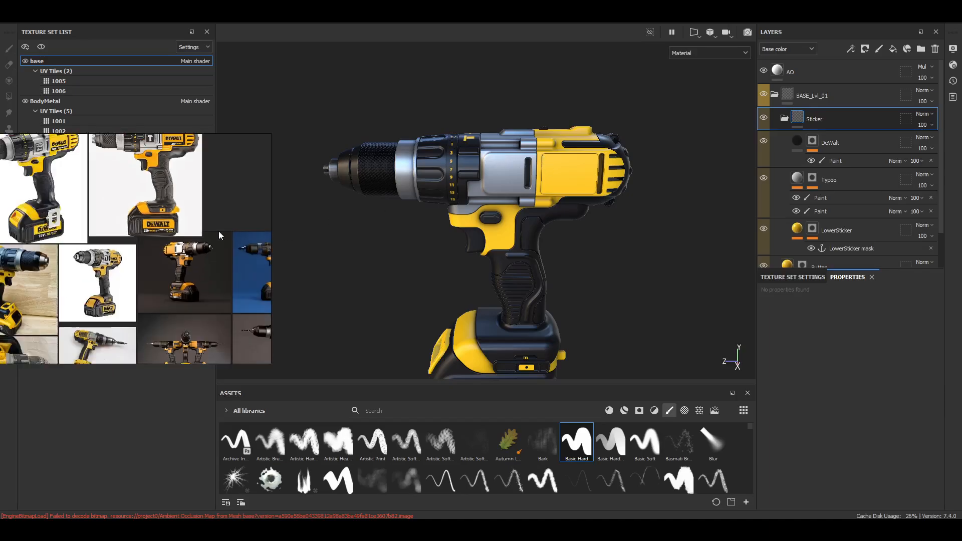
pyautogui.scroll(5, 186, 194)
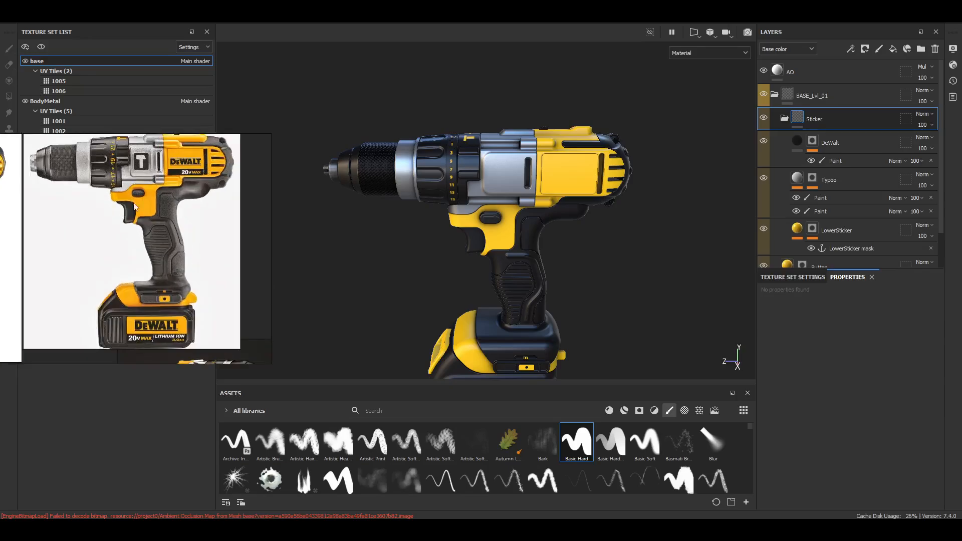
pyautogui.scroll(2, 170, 176)
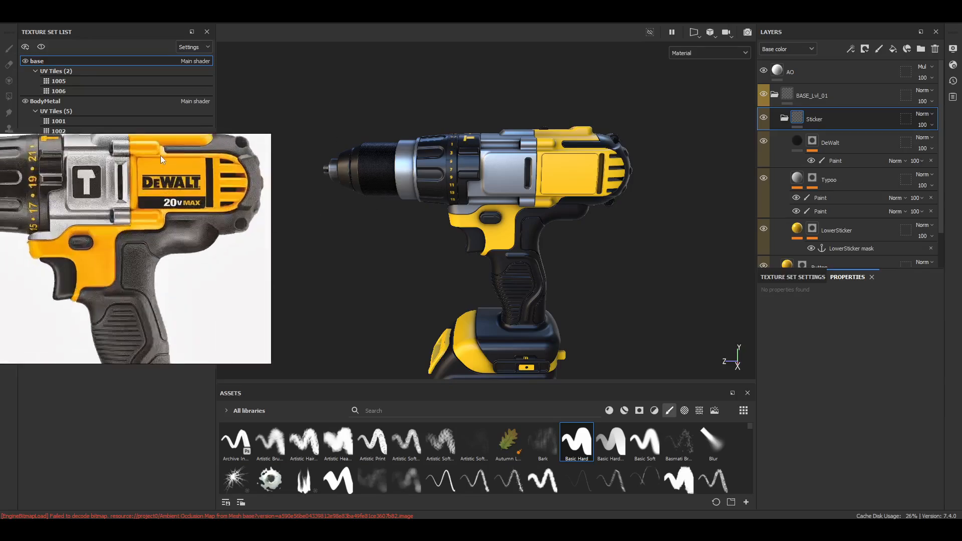
pyautogui.scroll(-1, 185, 195)
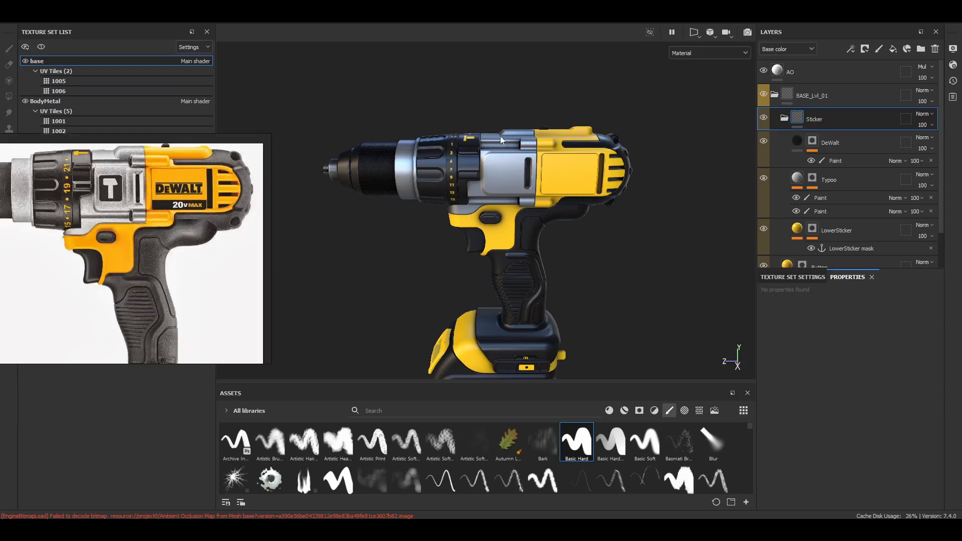
pyautogui.keyDown('alt'); pyautogui.moveTo(501, 140); pyautogui.dragTo(553, 296); pyautogui.keyUp('alt')
pyautogui.keyDown('alt'); pyautogui.moveTo(523, 292); pyautogui.dragTo(565, 258, button='middle'); pyautogui.keyUp('alt')
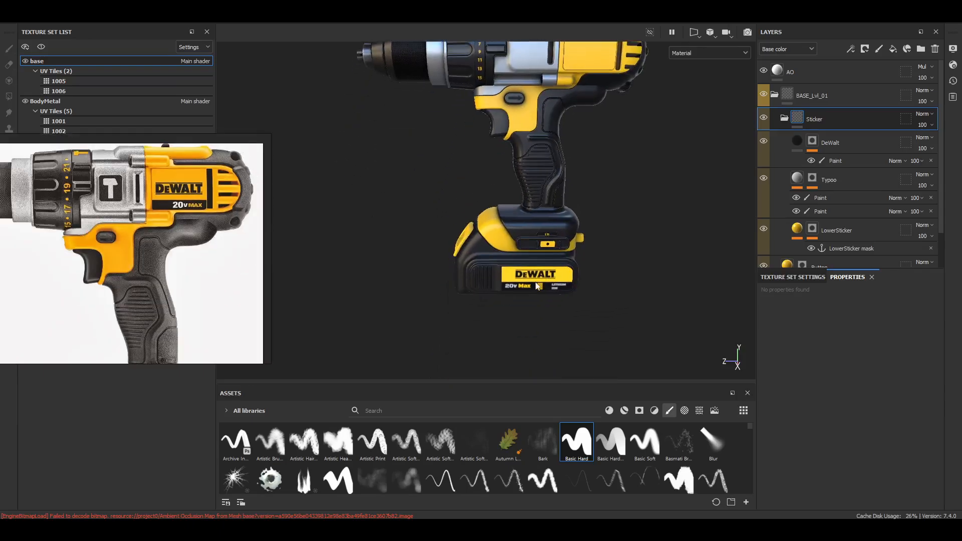
pyautogui.keyDown('alt'); pyautogui.moveTo(532, 224); pyautogui.dragTo(529, 304, button='middle'); pyautogui.keyUp('alt')
pyautogui.scroll(3, 502, 102)
pyautogui.keyDown('alt'); pyautogui.moveTo(518, 142); pyautogui.dragTo(506, 202, button='middle'); pyautogui.keyUp('alt')
pyautogui.scroll(3, 551, 167)
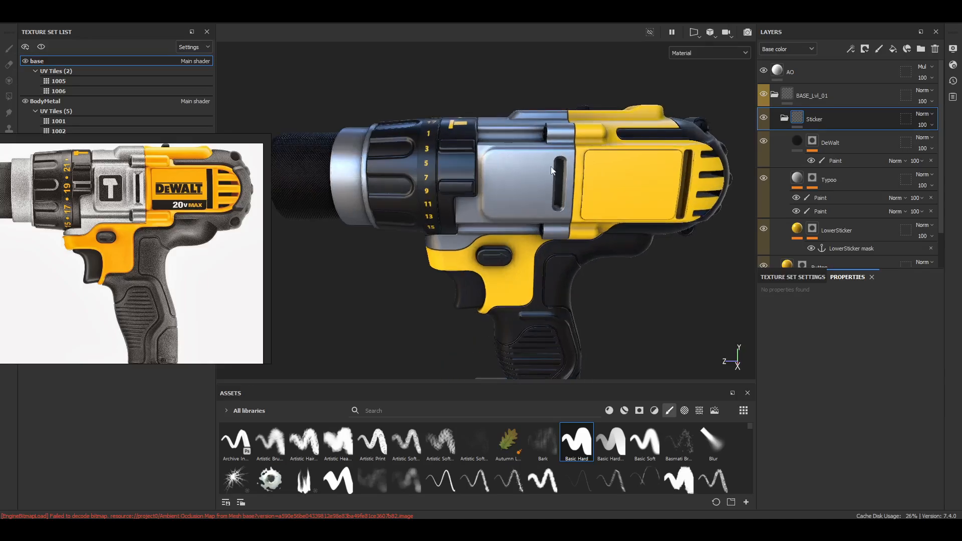
# Switch to the BodyMetal texture set and add a fill layer directly above the Num layer
pyautogui.keyDown('ctrl'); pyautogui.keyDown('alt'); pyautogui.rightClick(520, 173); pyautogui.keyUp('alt'); pyautogui.keyUp('ctrl')
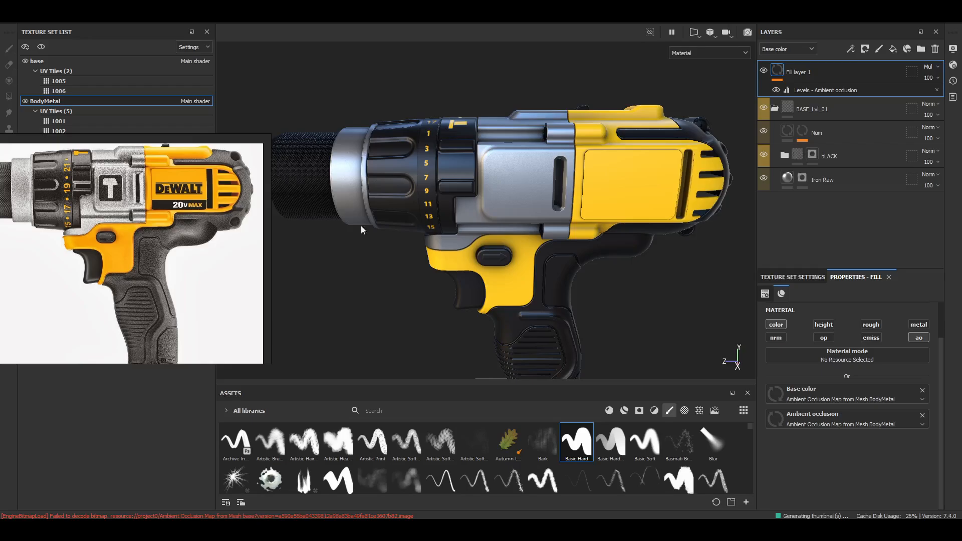
pyautogui.scroll(-2, 158, 233)
pyautogui.scroll(5, 125, 198)
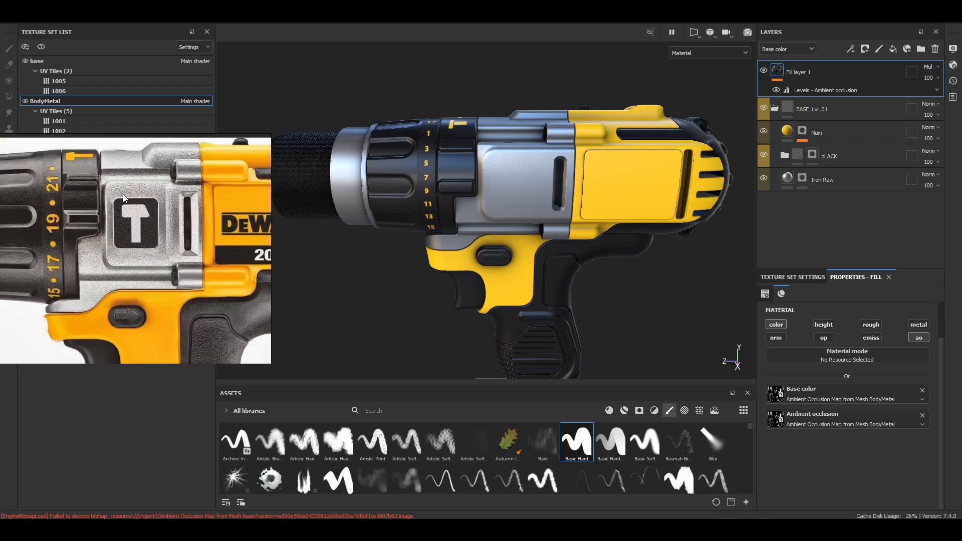
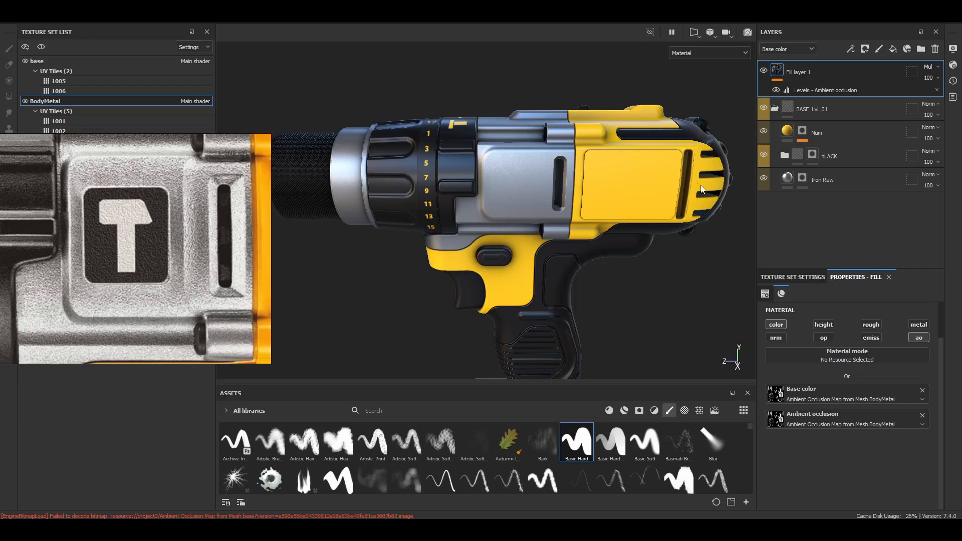
pyautogui.click(835, 110)
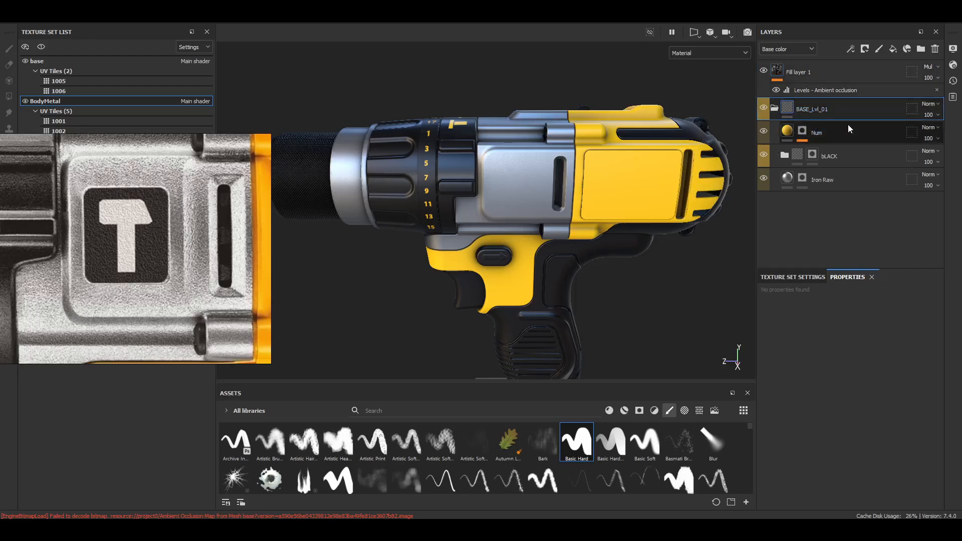
pyautogui.click(850, 136)
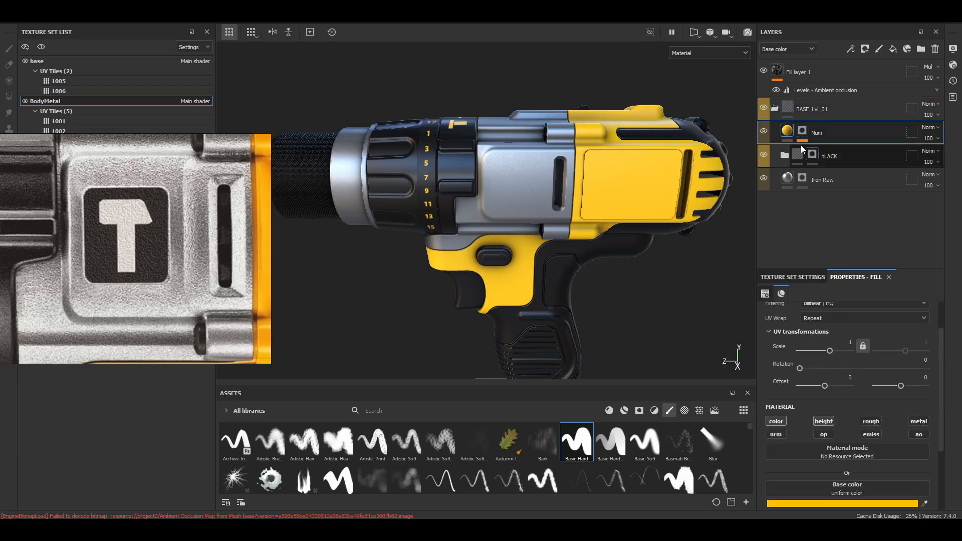
pyautogui.click(891, 50)
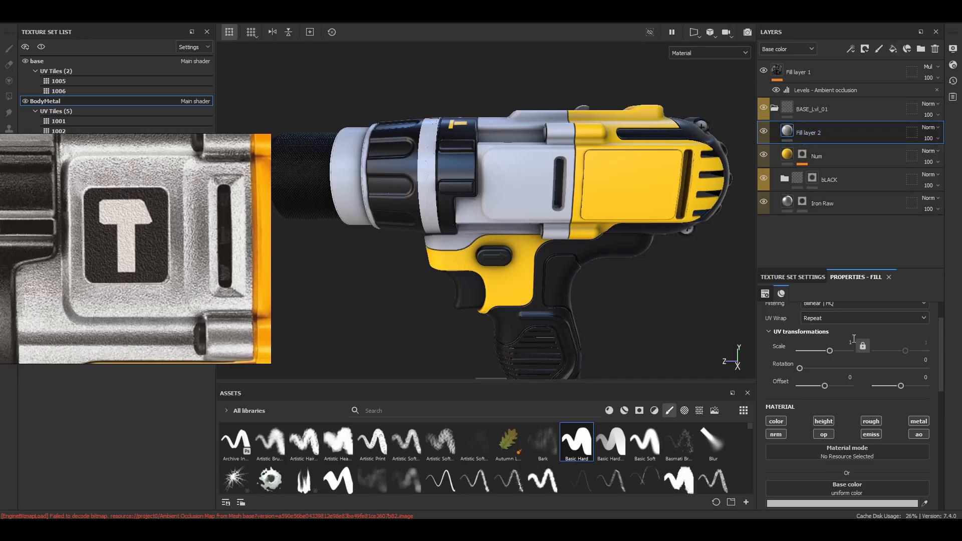
# Limit the new fill layer to the height and roughness channels and set its roughness to 0.5
pyautogui.click(824, 422)
pyautogui.click(870, 421)
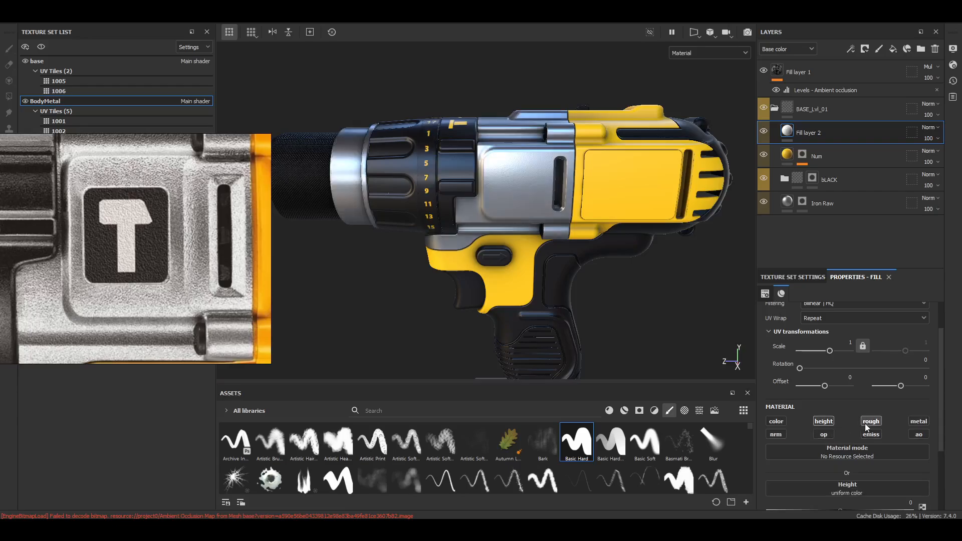
pyautogui.scroll(-3, 869, 431)
pyautogui.moveTo(837, 459); pyautogui.dragTo(911, 459)
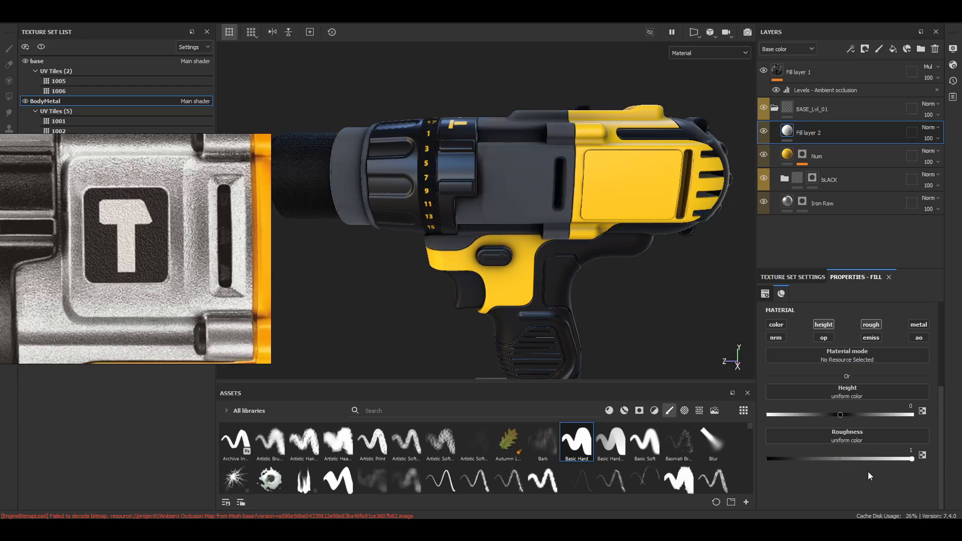
pyautogui.click(839, 460)
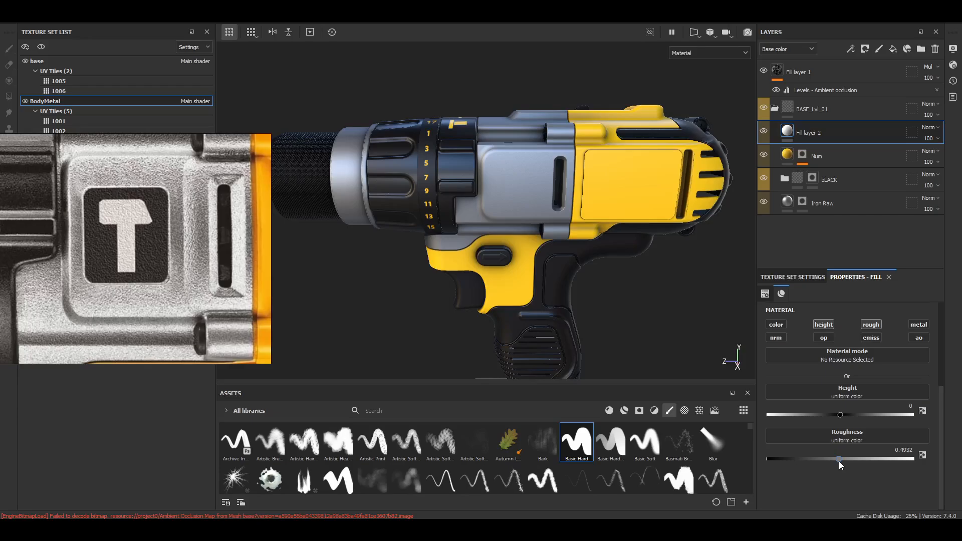
pyautogui.click(840, 461)
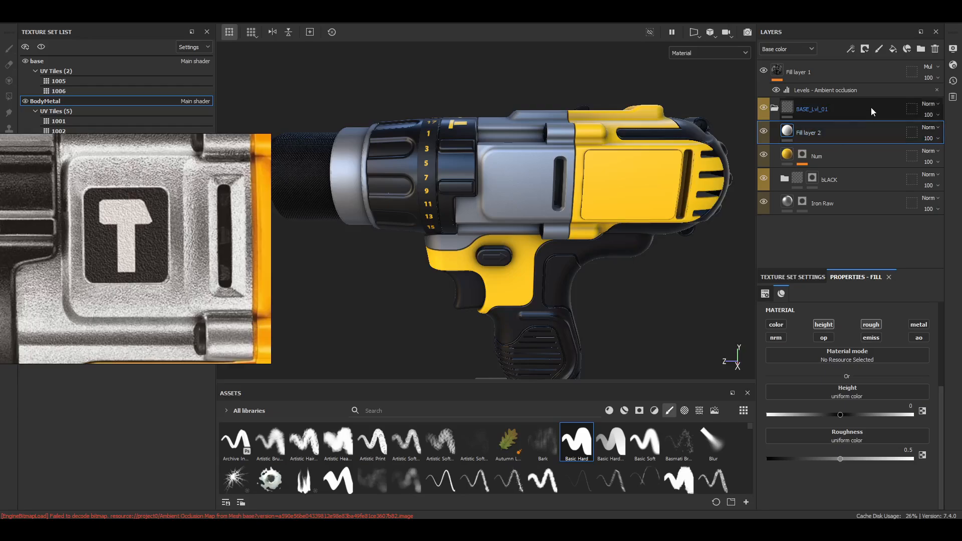
# Add a black mask to Fill layer 2 and frame the metal side panel beside the vent slot
pyautogui.click(863, 49)
pyautogui.click(883, 74)
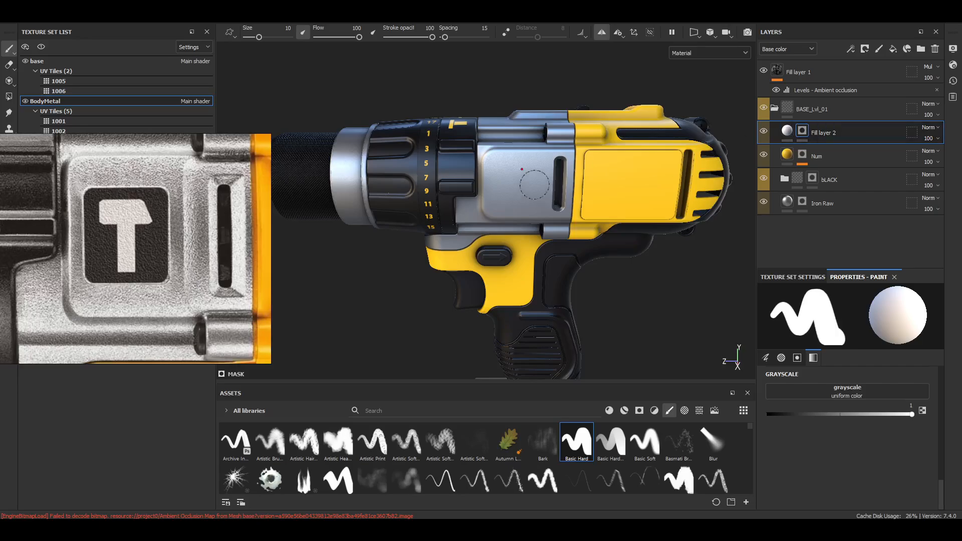
pyautogui.scroll(4, 601, 167)
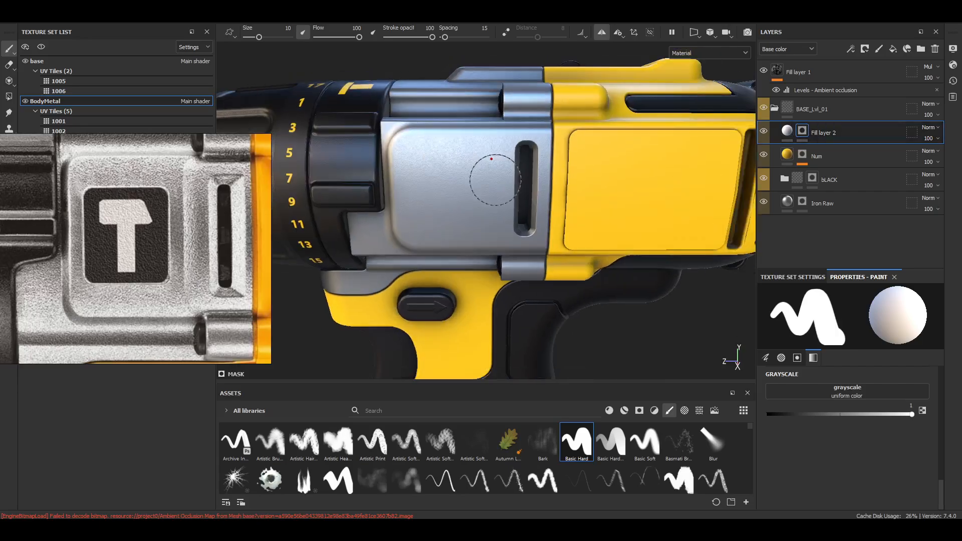
pyautogui.keyDown('alt'); pyautogui.moveTo(495, 180); pyautogui.dragTo(522, 206, button='middle'); pyautogui.keyUp('alt')
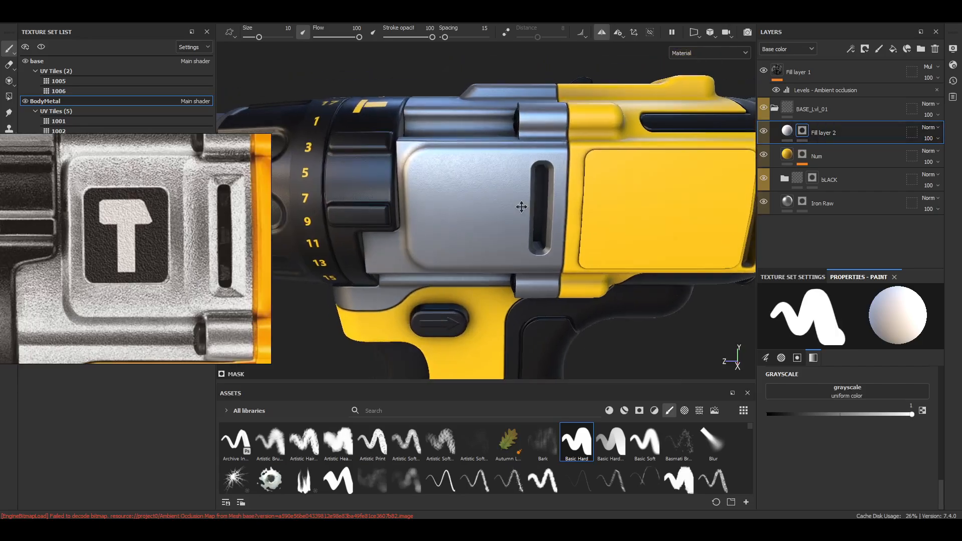
pyautogui.keyDown('alt'); pyautogui.moveTo(504, 191); pyautogui.dragTo(498, 187); pyautogui.keyUp('alt')
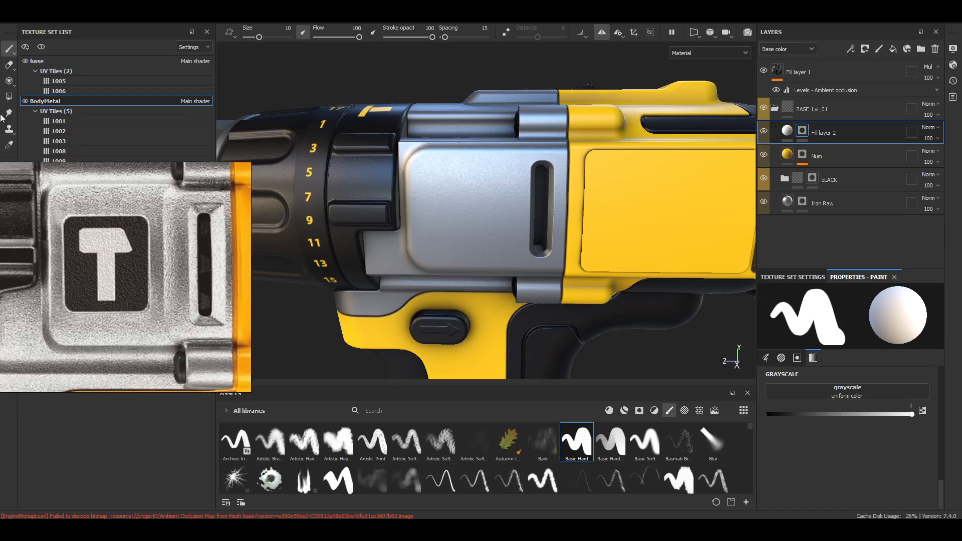
# Switch to the Projection tool and load the Logo Painter alpha as its grayscale pattern
pyautogui.click(9, 81)
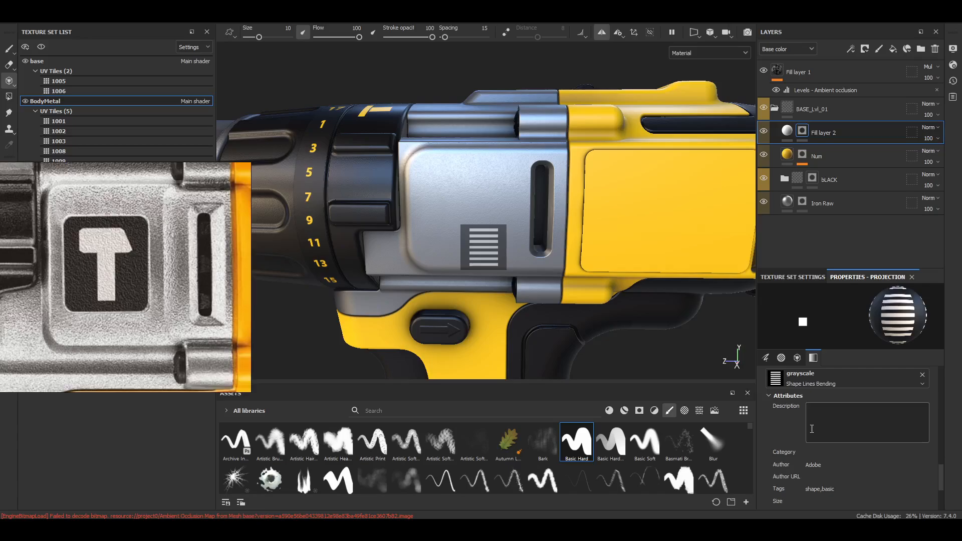
pyautogui.scroll(-5, 663, 447)
pyautogui.click(685, 411)
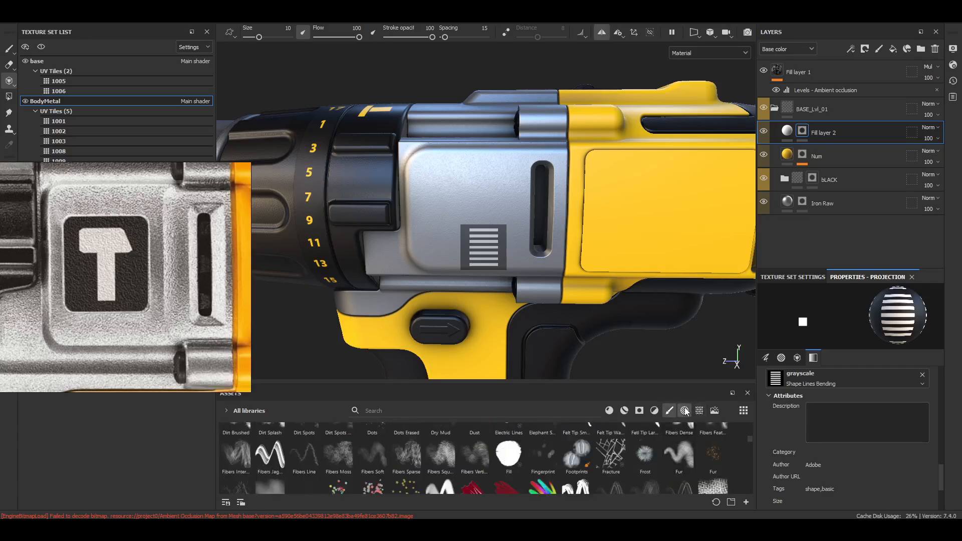
pyautogui.scroll(-4, 654, 452)
pyautogui.scroll(-2, 653, 454)
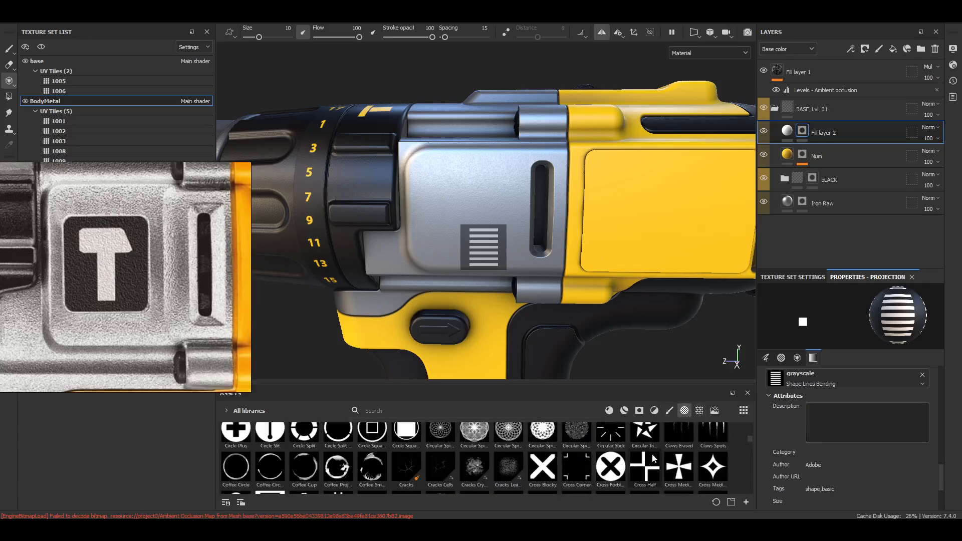
pyautogui.moveTo(517, 446)
pyautogui.scroll(2, 517, 446)
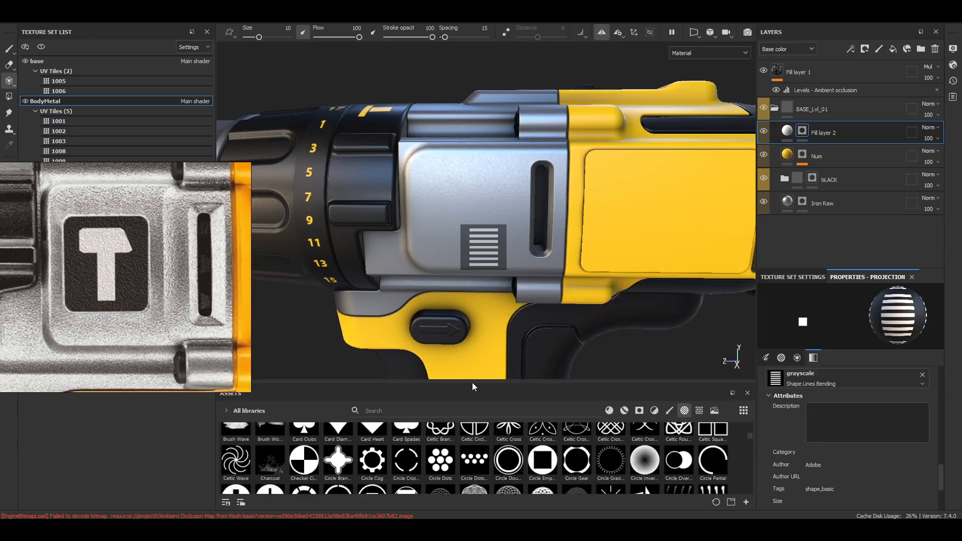
pyautogui.scroll(2, 495, 465)
pyautogui.scroll(2, 494, 465)
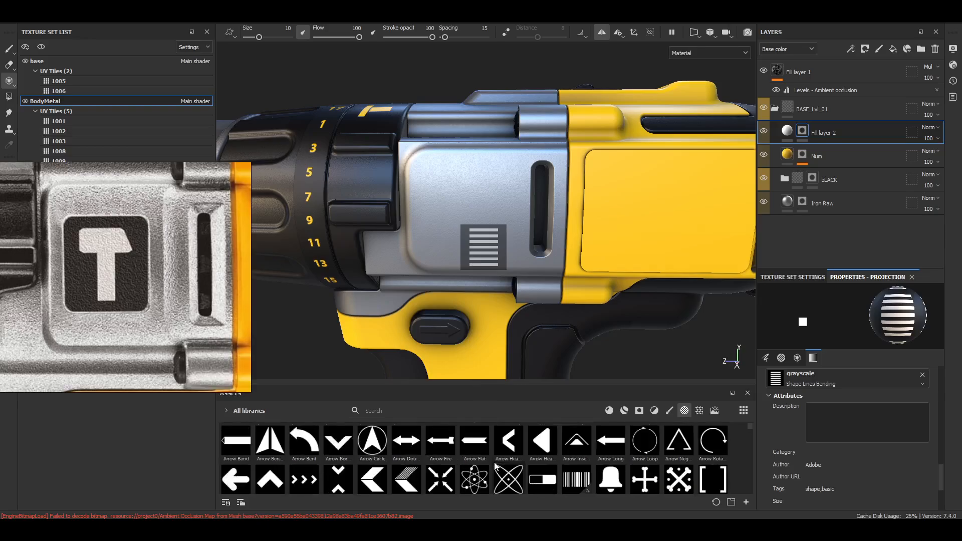
pyautogui.scroll(-2, 494, 465)
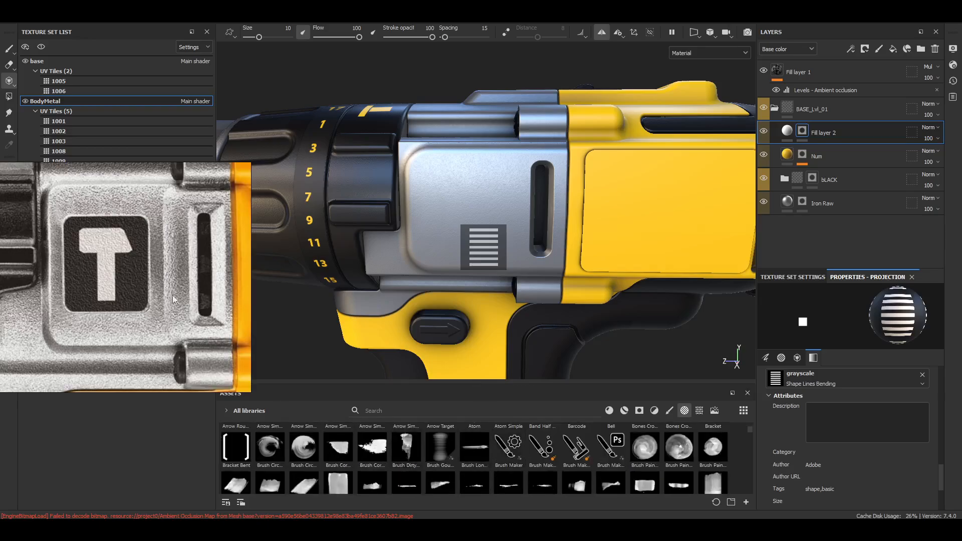
pyautogui.scroll(-5, 553, 455)
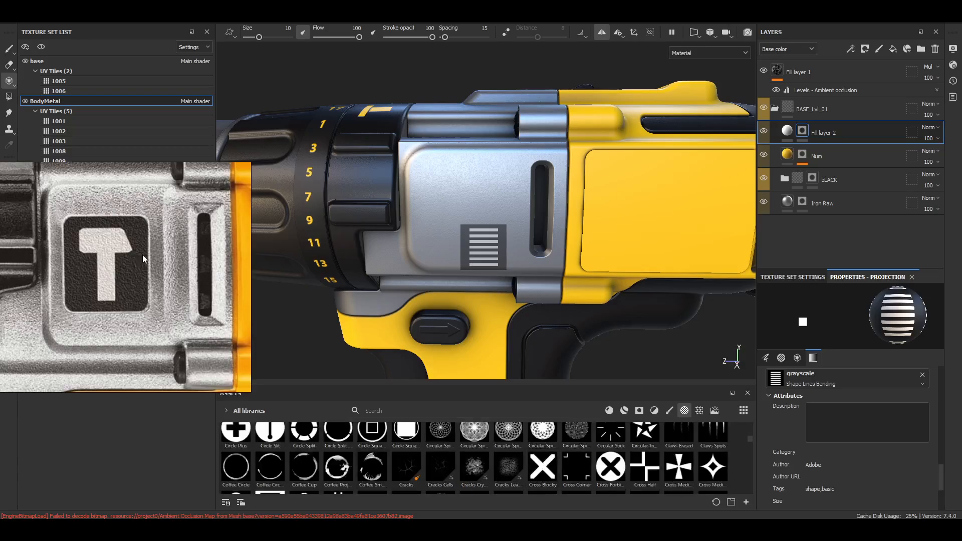
pyautogui.scroll(-4, 551, 465)
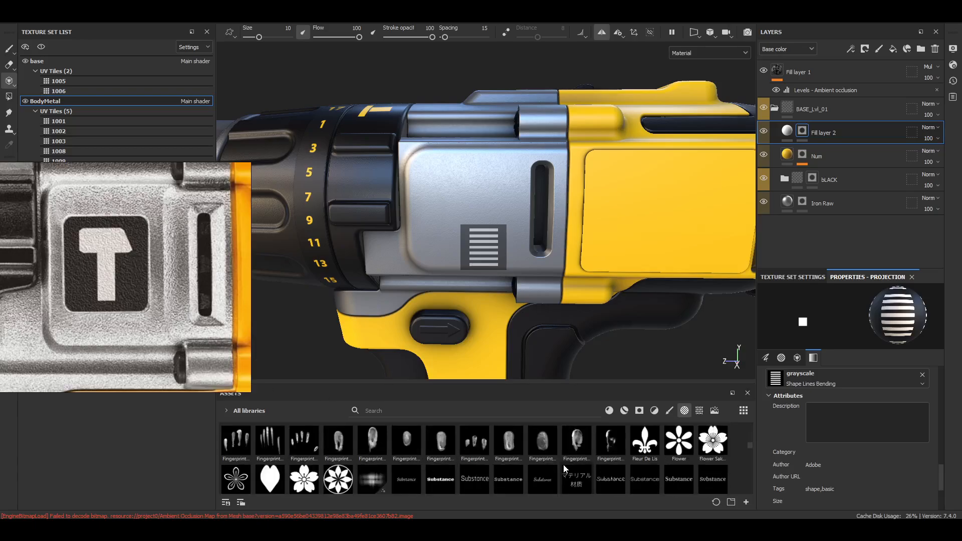
pyautogui.scroll(4, 568, 464)
pyautogui.scroll(-6, 617, 455)
pyautogui.scroll(-4, 611, 459)
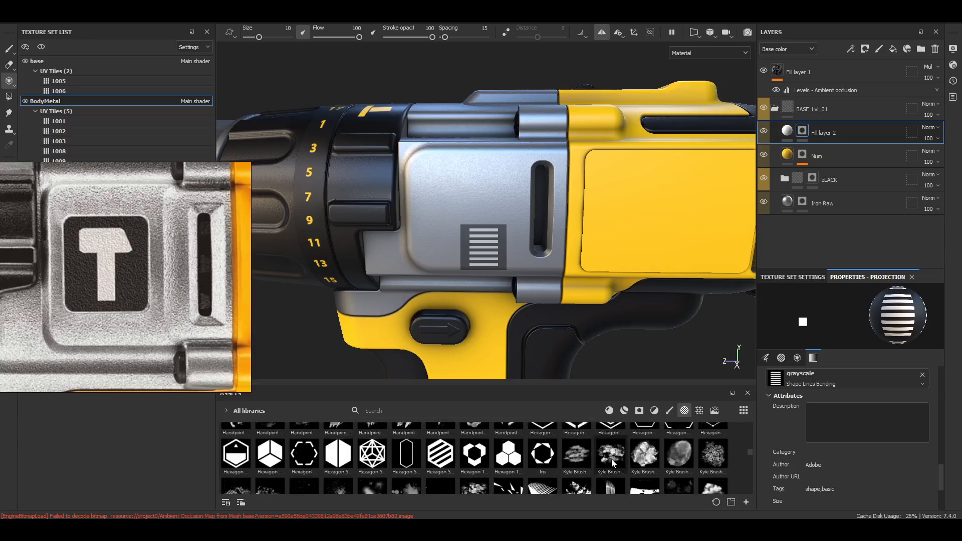
pyautogui.scroll(-3, 612, 450)
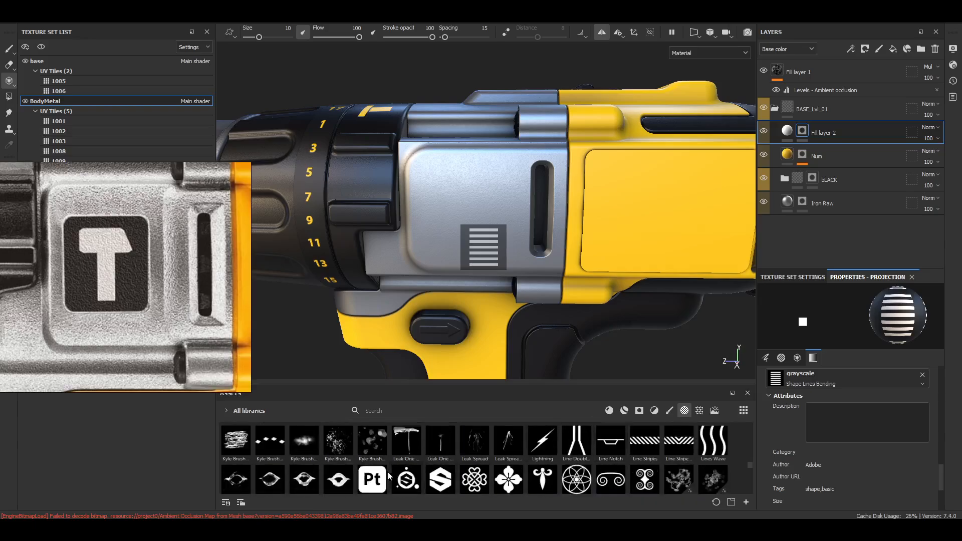
pyautogui.moveTo(377, 484)
pyautogui.mouseDown()
pyautogui.moveTo(408, 494)
pyautogui.moveTo(821, 386)
pyautogui.moveTo(802, 386)
pyautogui.mouseUp()
# Enlarge the logo stencil, center it on the metal side panel, and paint it into Fill layer 2's mask
pyautogui.press('s')
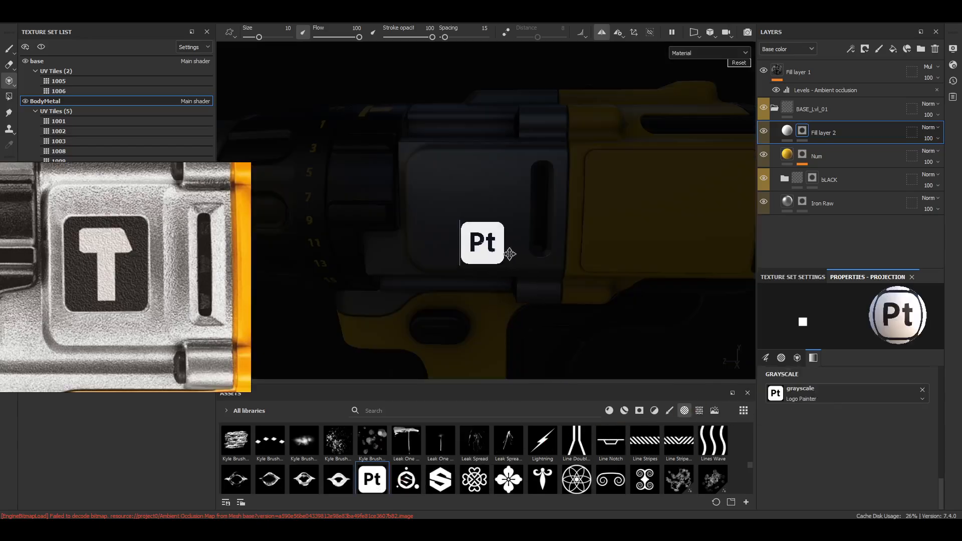
pyautogui.moveTo(509, 251); pyautogui.dragTo(511, 221)
pyautogui.moveTo(527, 239); pyautogui.dragTo(586, 269, button='right')
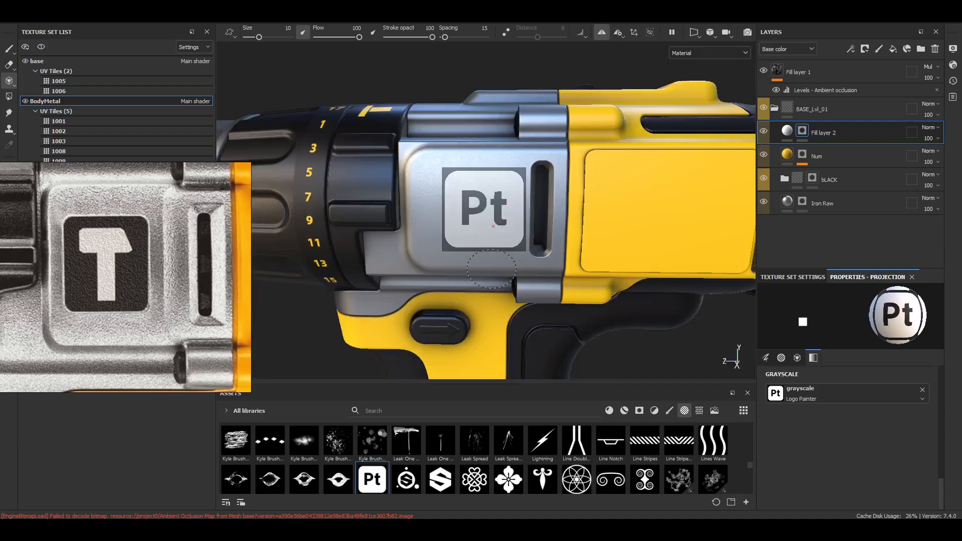
pyautogui.moveTo(488, 152)
pyautogui.mouseDown()
pyautogui.moveTo(460, 199)
pyautogui.moveTo(477, 183)
pyautogui.moveTo(506, 200)
pyautogui.moveTo(484, 231)
pyautogui.mouseUp()
pyautogui.hotkey('ctrl', 'z')
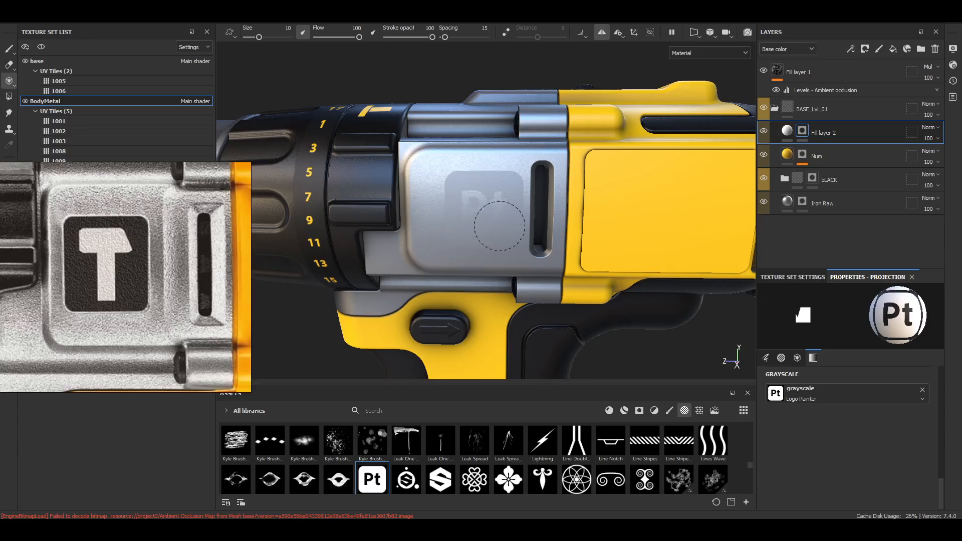
# Test a glossier roughness of 0.2279 on Fill layer 2, inspect the logo's reflections, and settle on a roughness of 0.5204
pyautogui.click(787, 131)
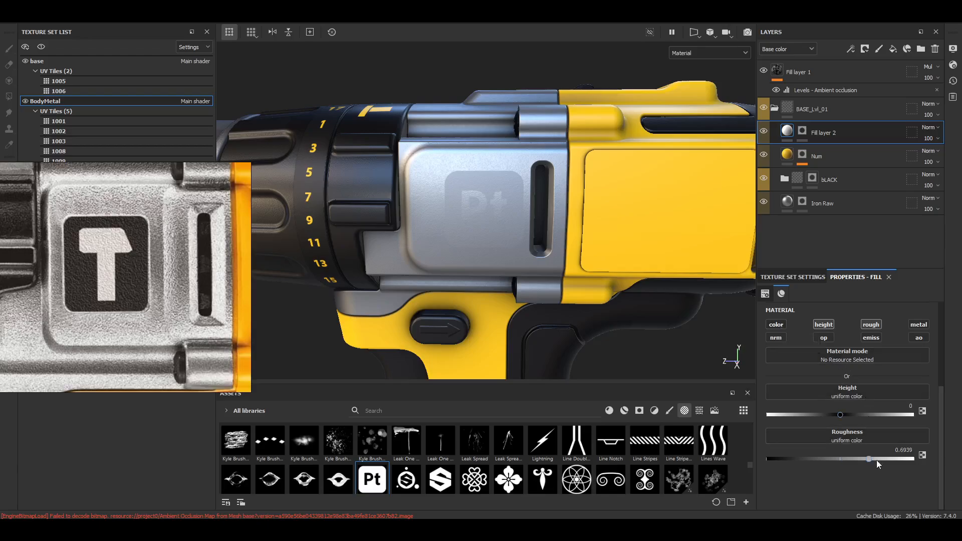
pyautogui.moveTo(876, 460); pyautogui.dragTo(800, 457)
pyautogui.scroll(5, 509, 293)
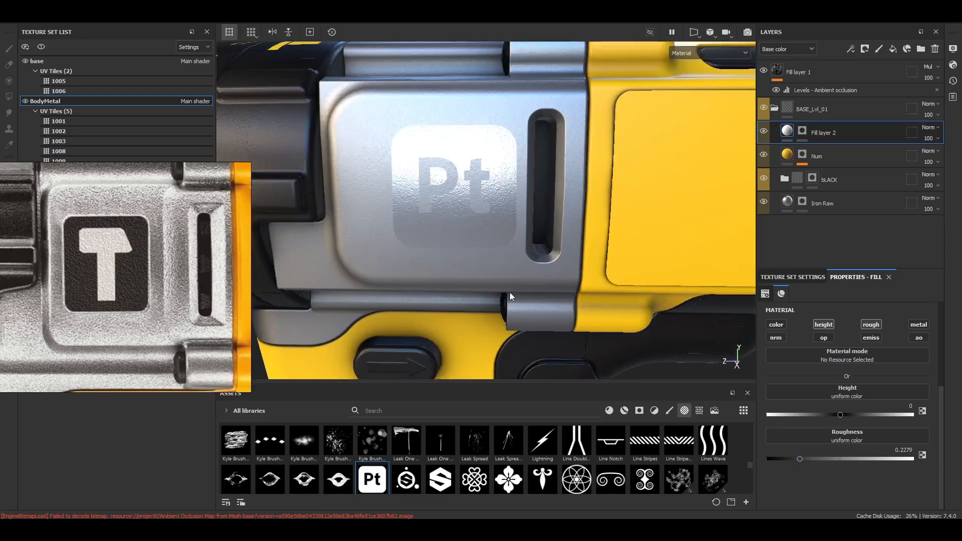
pyautogui.scroll(-5, 509, 292)
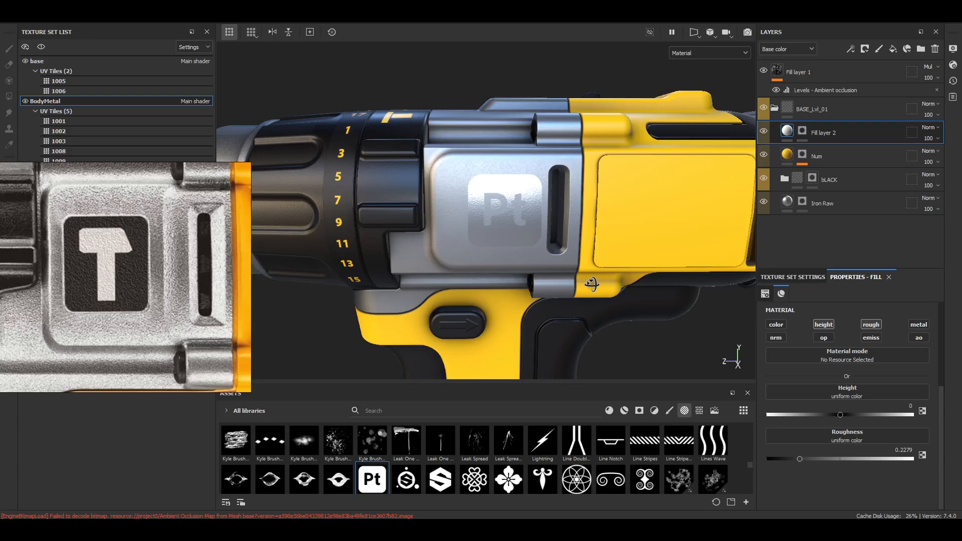
pyautogui.keyDown('alt'); pyautogui.moveTo(593, 284); pyautogui.dragTo(545, 266); pyautogui.keyUp('alt')
pyautogui.scroll(3, 546, 266)
pyautogui.keyDown('shift'); pyautogui.moveTo(547, 268); pyautogui.dragTo(581, 297, button='right'); pyautogui.keyUp('shift')
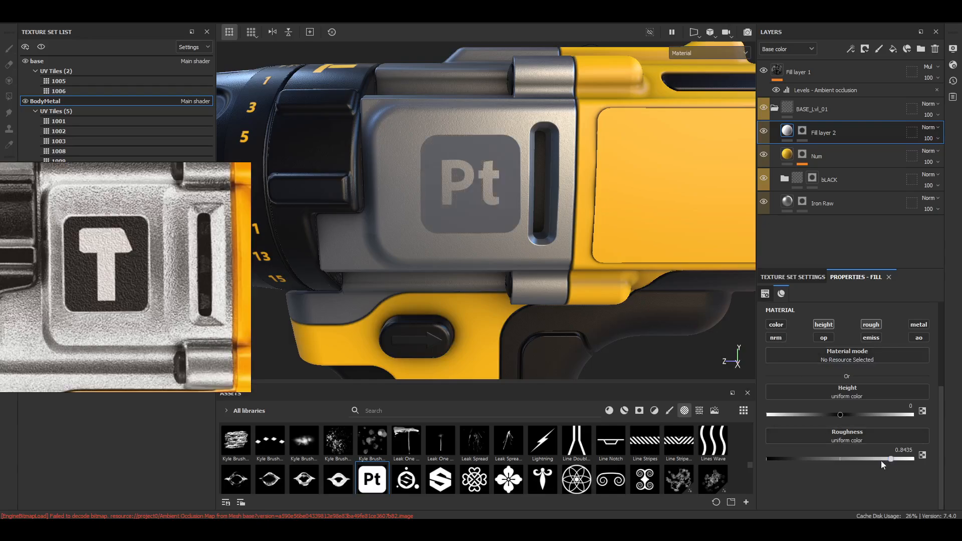
pyautogui.click(840, 459)
pyautogui.moveTo(841, 460); pyautogui.dragTo(842, 459)
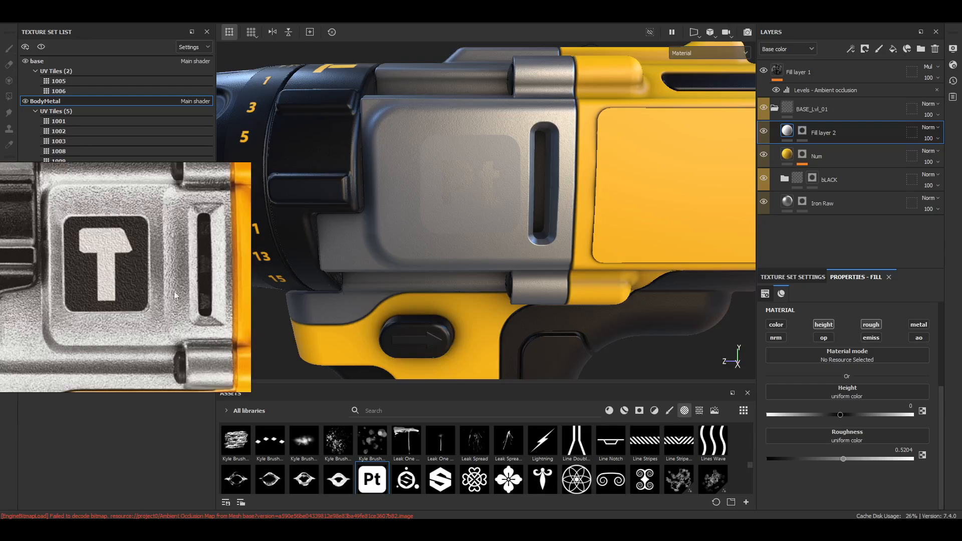
# Enable the color channel on Fill layer 2 and set its base color to black (000000)
pyautogui.click(775, 325)
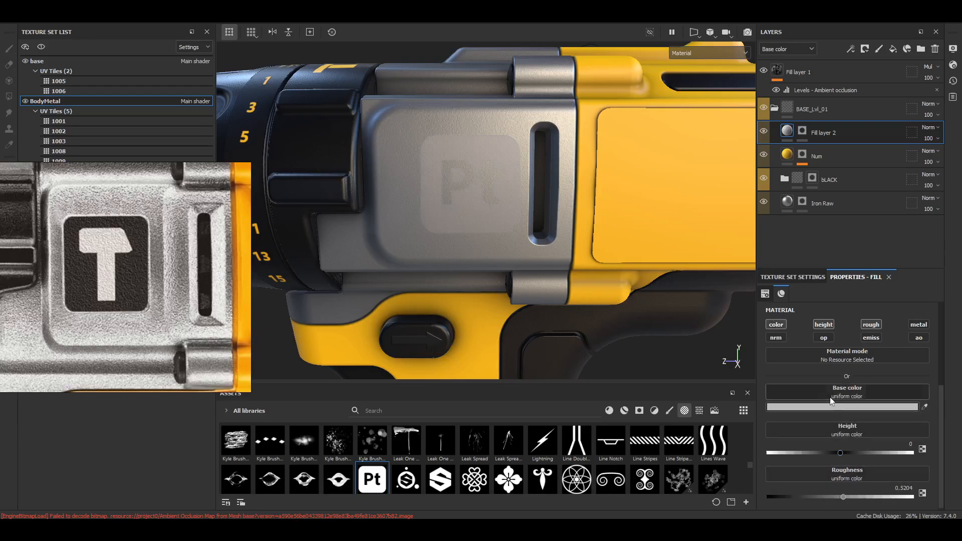
pyautogui.click(834, 406)
pyautogui.moveTo(738, 465); pyautogui.dragTo(701, 467)
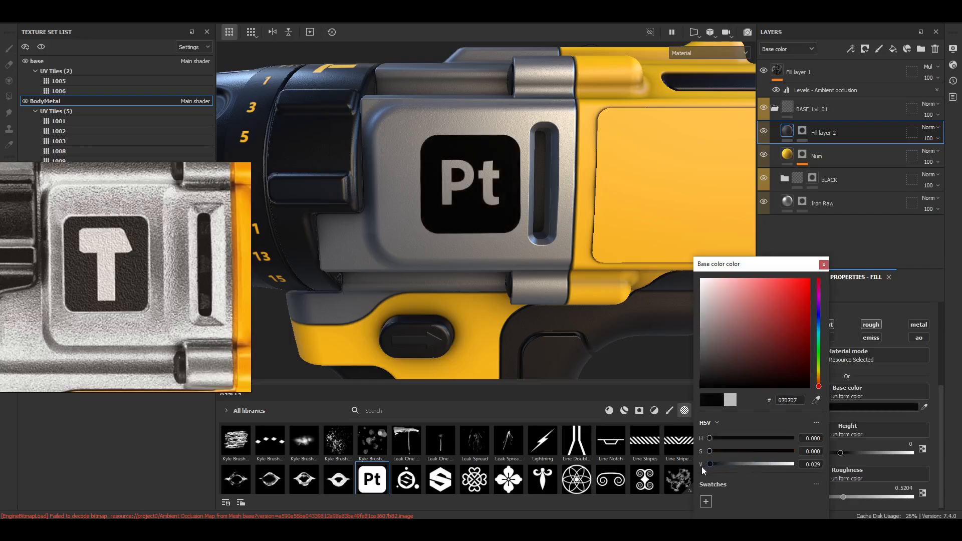
pyautogui.click(823, 268)
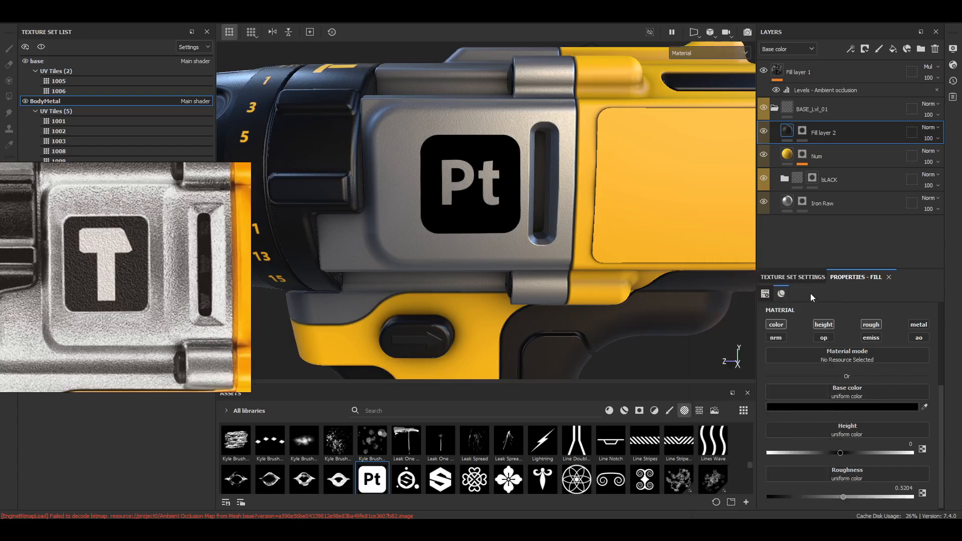
# Try the Multiply and Overlay blend modes on Fill layer 2's base color
pyautogui.click(925, 128)
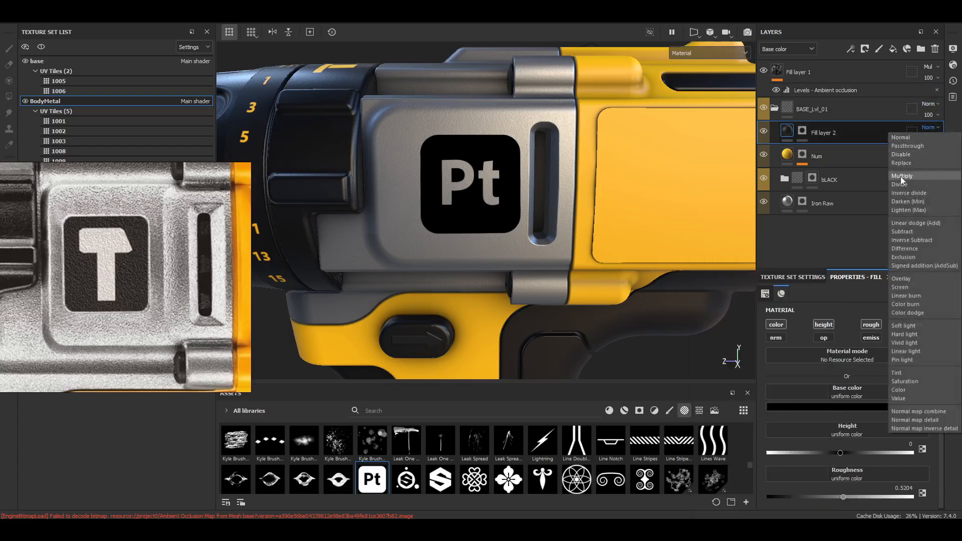
pyautogui.click(900, 177)
pyautogui.click(927, 129)
pyautogui.click(900, 279)
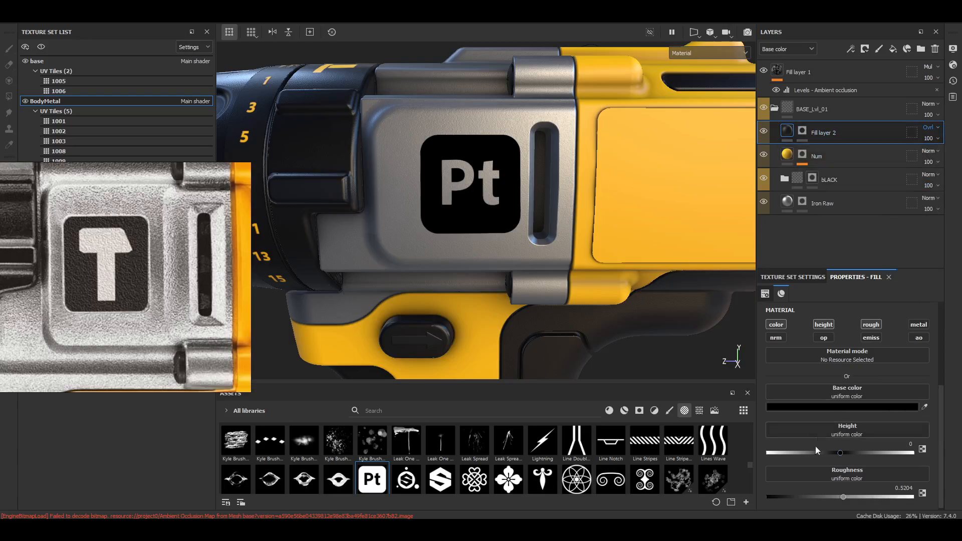
# Lighten Fill layer 2's base color to dark gray 353535 and inspect the logo up close from an angle
pyautogui.click(817, 407)
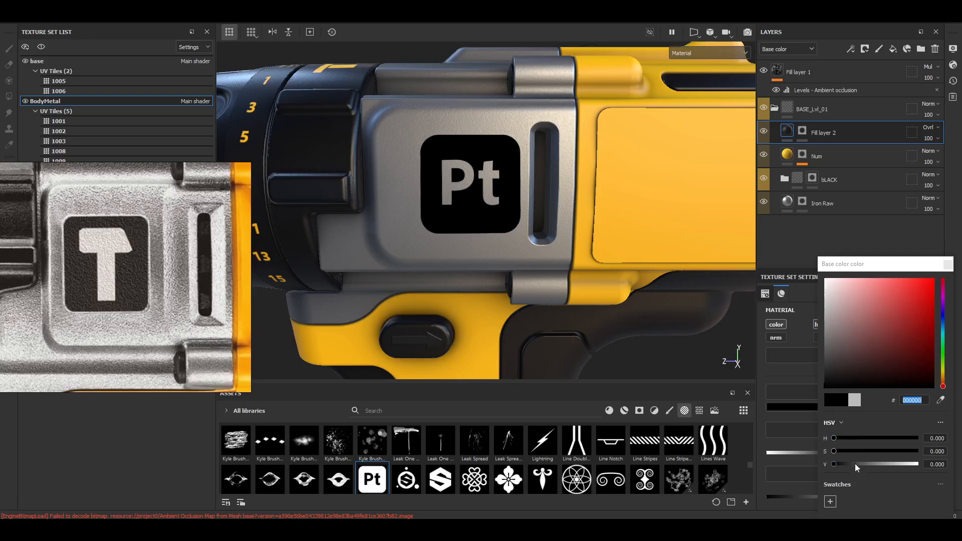
pyautogui.moveTo(853, 464)
pyautogui.mouseDown()
pyautogui.moveTo(840, 464)
pyautogui.moveTo(849, 465)
pyautogui.mouseUp()
pyautogui.scroll(3, 487, 169)
pyautogui.scroll(2, 520, 210)
pyautogui.keyDown('shift'); pyautogui.moveTo(522, 245); pyautogui.dragTo(541, 298, button='right'); pyautogui.keyUp('shift')
pyautogui.keyDown('alt'); pyautogui.moveTo(541, 299); pyautogui.dragTo(550, 323); pyautogui.keyUp('alt')
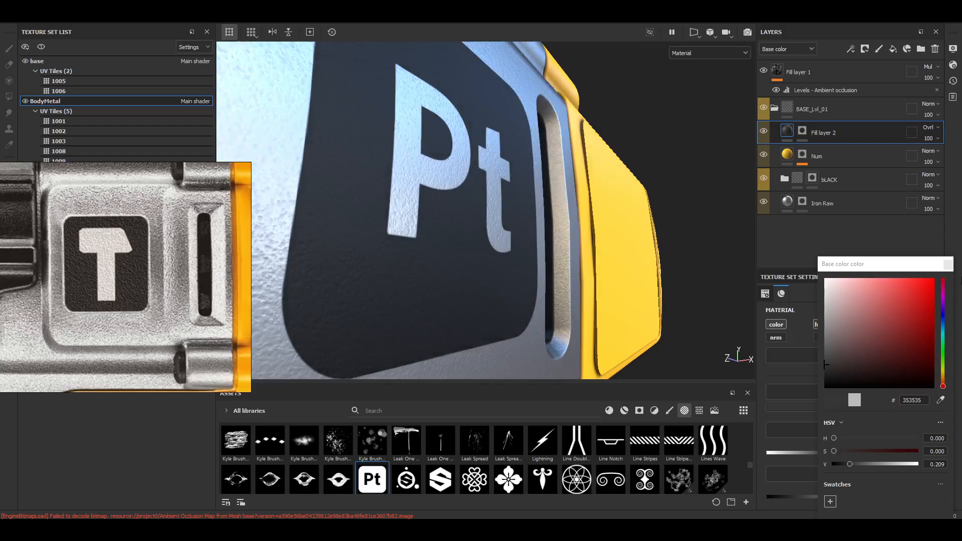
# Try the Multiply, Subtract, Linear burn and Soft light blend modes on Fill layer 2's base color and compare the logo head-on
pyautogui.click(930, 128)
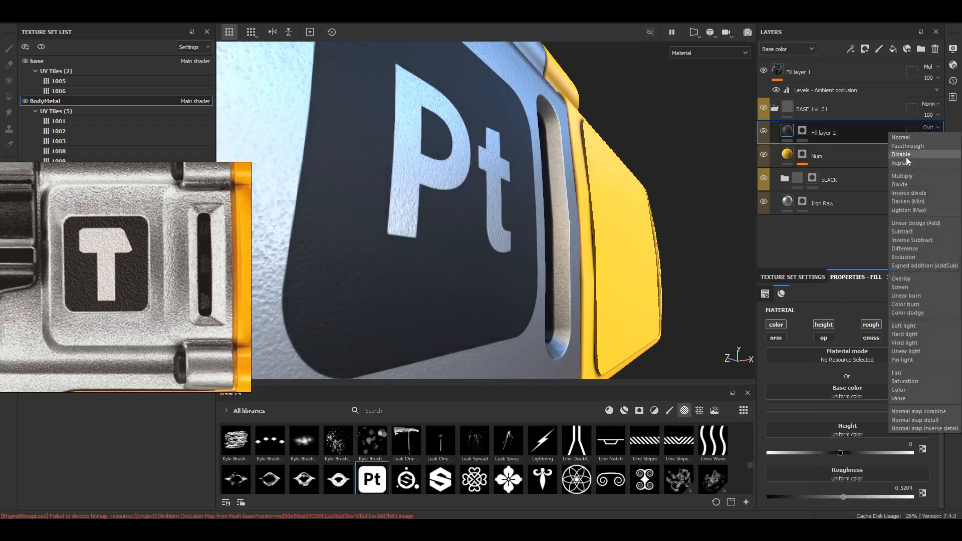
pyautogui.click(901, 174)
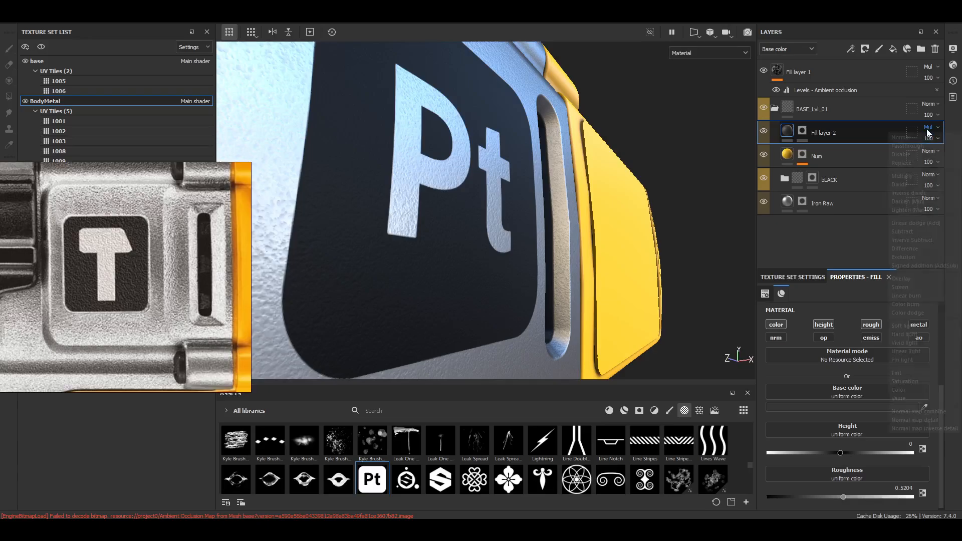
pyautogui.click(904, 232)
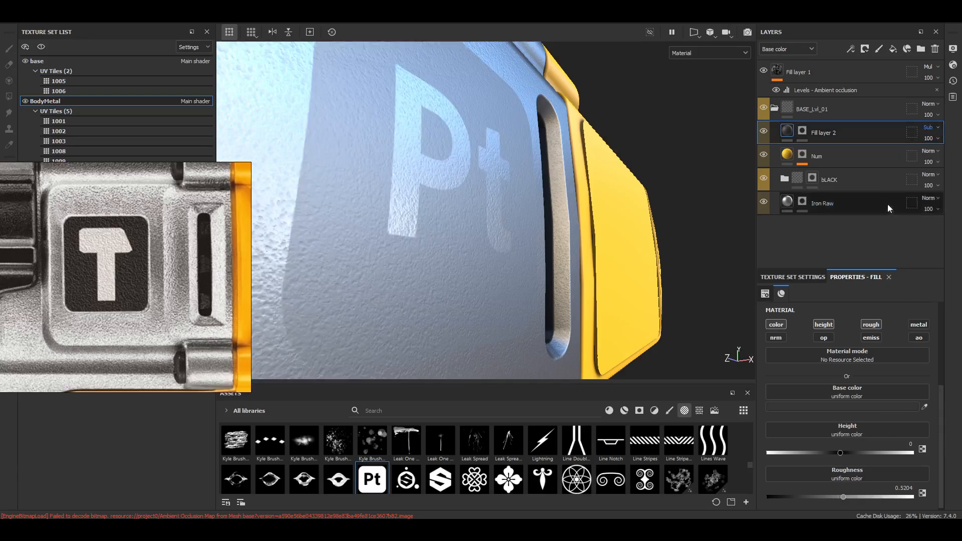
pyautogui.click(930, 128)
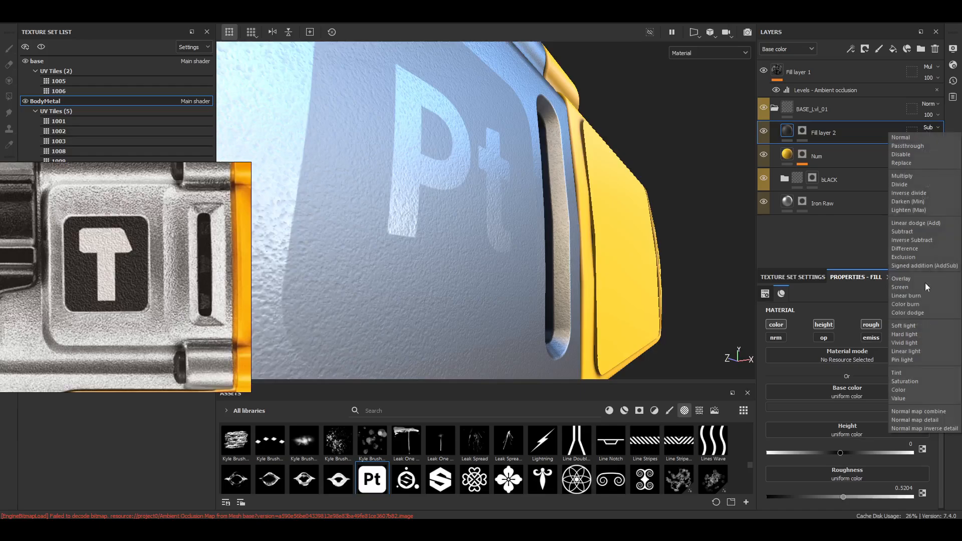
pyautogui.click(906, 297)
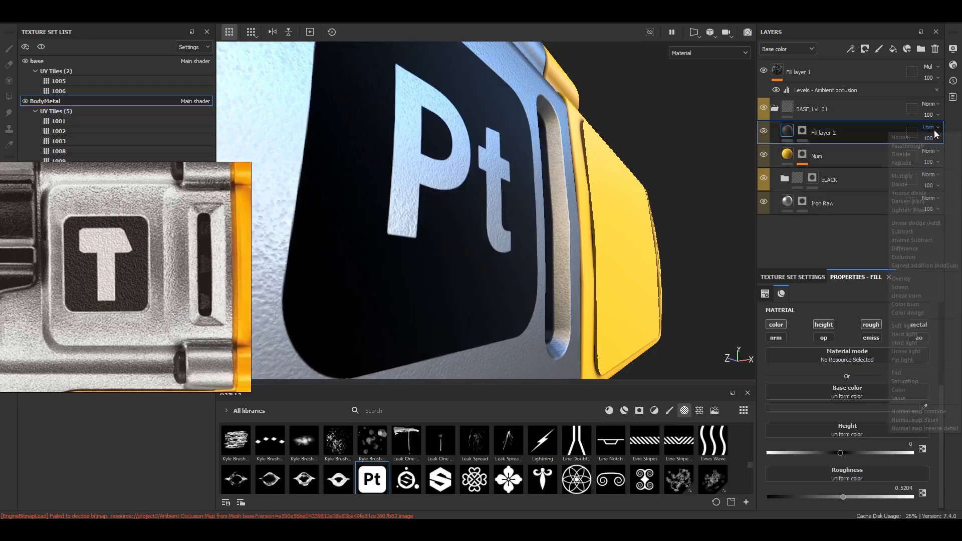
pyautogui.click(902, 327)
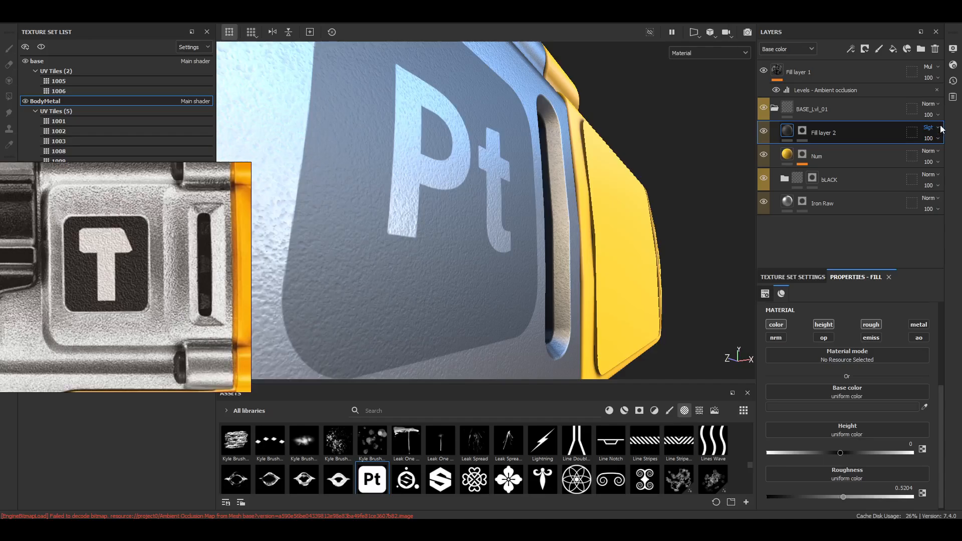
pyautogui.keyDown('alt'); pyautogui.moveTo(604, 211); pyautogui.dragTo(562, 275, button='right'); pyautogui.keyUp('alt')
pyautogui.keyDown('alt'); pyautogui.moveTo(563, 275); pyautogui.dragTo(521, 285); pyautogui.keyUp('alt')
pyautogui.keyDown('alt'); pyautogui.moveTo(522, 287); pyautogui.dragTo(534, 294, button='right'); pyautogui.keyUp('alt')
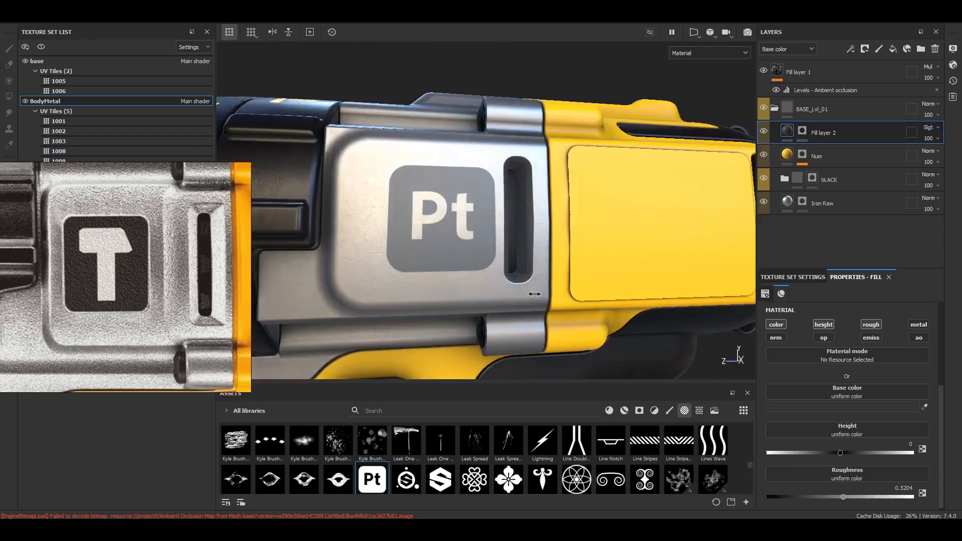
# Set Fill layer 2's base color to black (000000) and check the logo on the whole drill from a distance
pyautogui.click(863, 409)
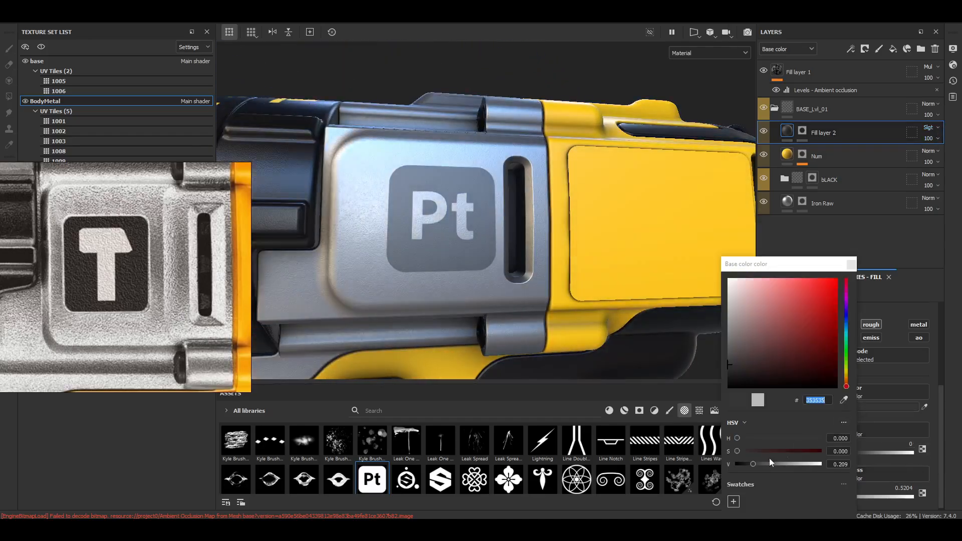
pyautogui.click(737, 465)
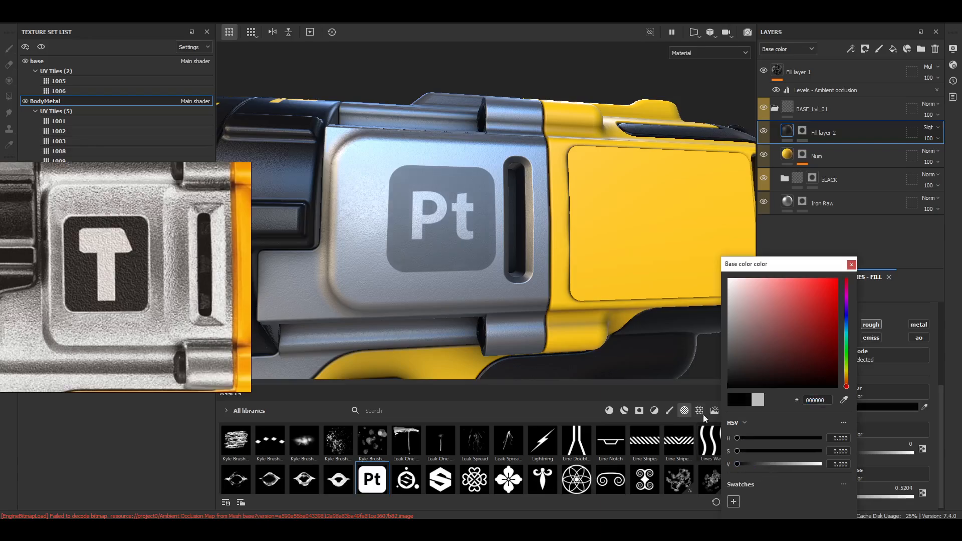
pyautogui.click(852, 264)
pyautogui.keyDown('alt'); pyautogui.moveTo(631, 301); pyautogui.dragTo(535, 276); pyautogui.keyUp('alt')
pyautogui.scroll(-6, 528, 263)
pyautogui.scroll(3, 527, 262)
pyautogui.scroll(-4, 529, 257)
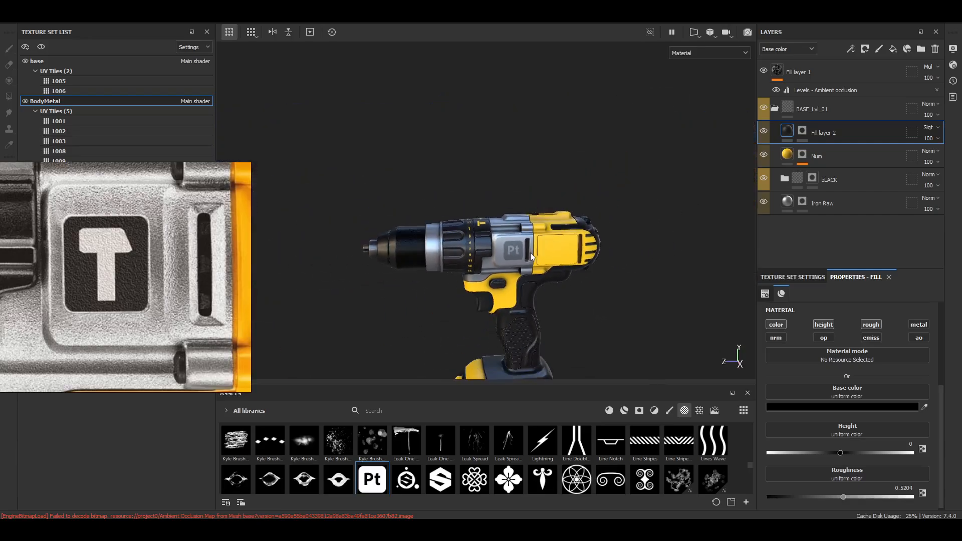
pyautogui.scroll(5, 611, 275)
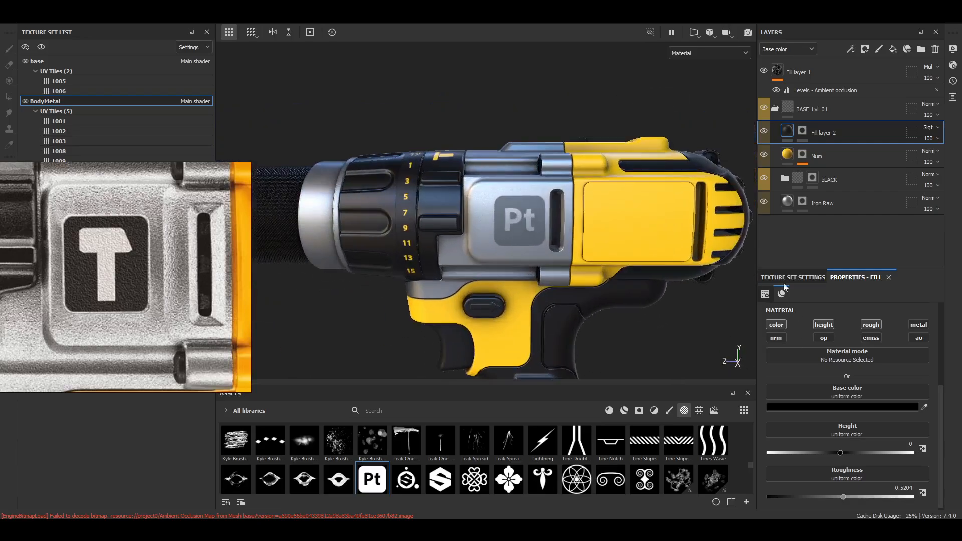
# Return Fill layer 2's base color blend mode to Normal
pyautogui.click(927, 127)
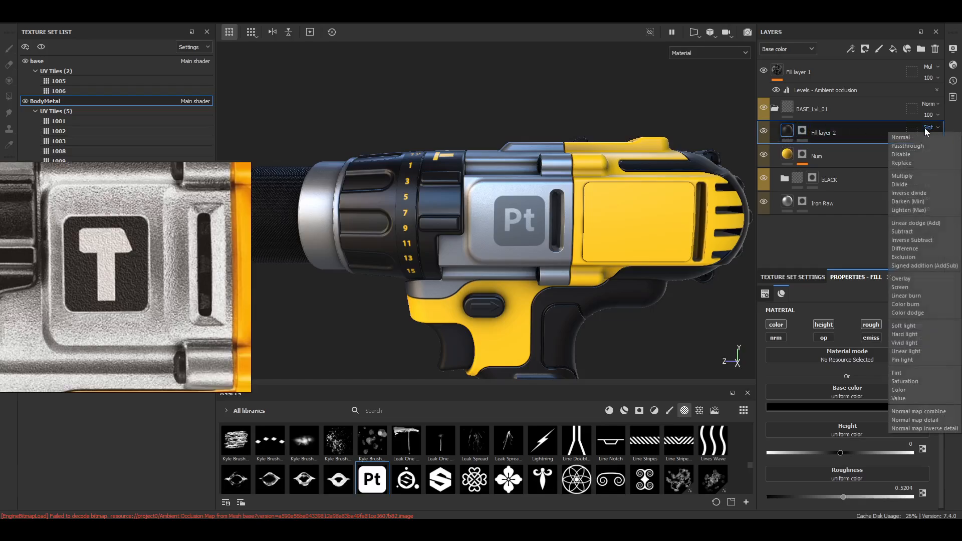
pyautogui.click(917, 138)
pyautogui.click(928, 128)
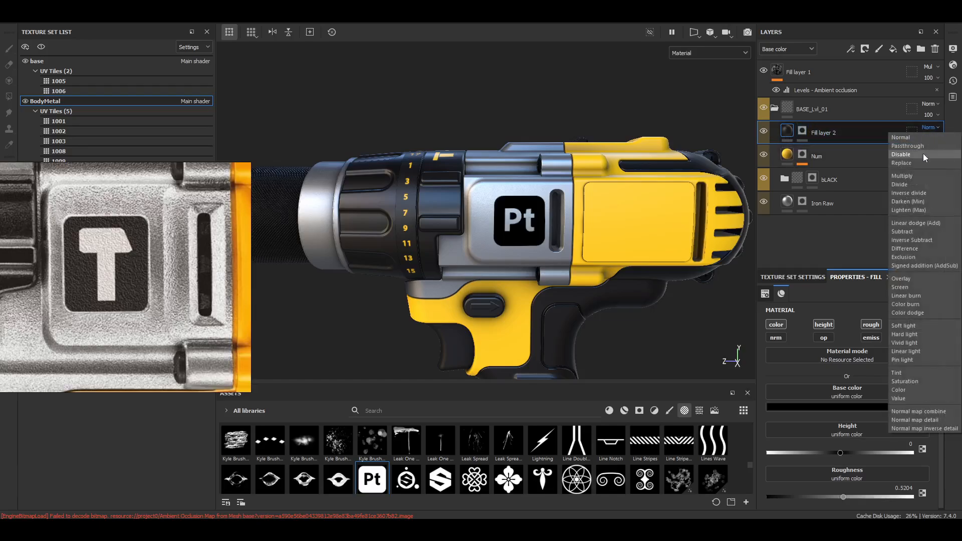
pyautogui.click(907, 136)
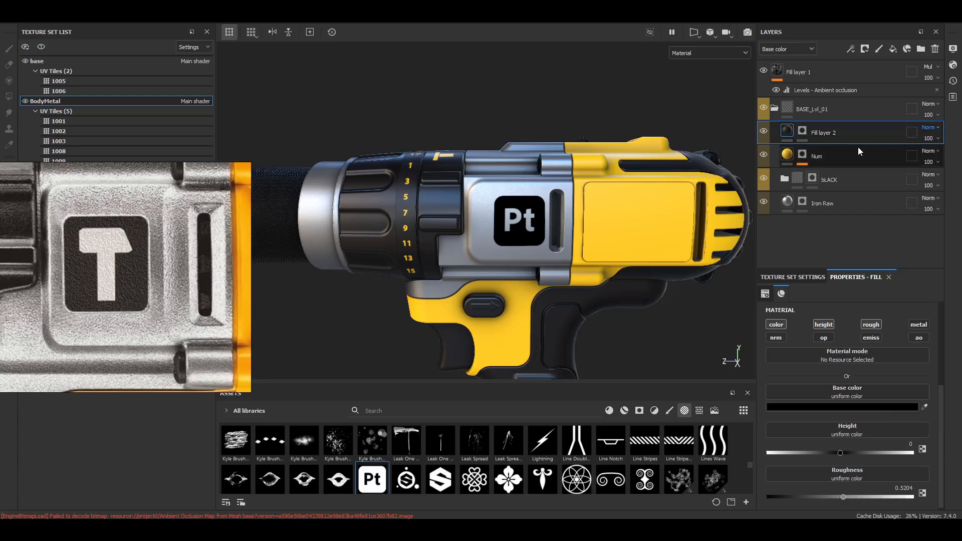
pyautogui.click(848, 207)
pyautogui.click(789, 135)
# Lighten Fill layer 2's base color to dark gray 343434 while viewing the logo up close
pyautogui.scroll(2, 530, 200)
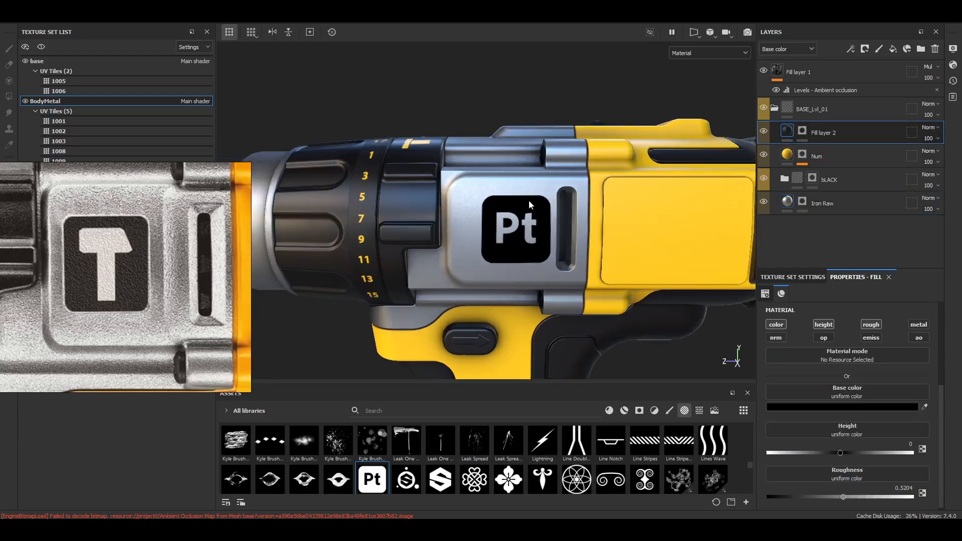
pyautogui.scroll(3, 528, 200)
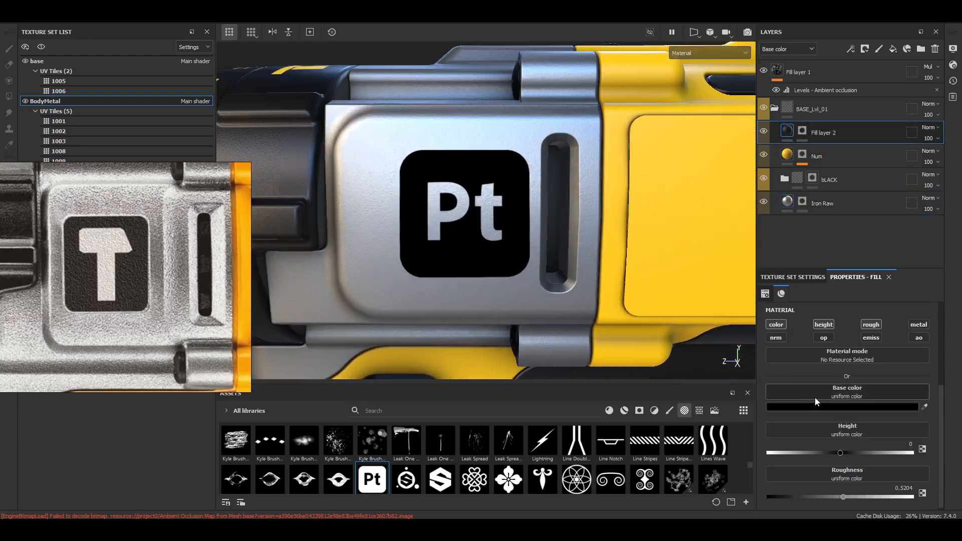
pyautogui.click(813, 406)
pyautogui.moveTo(847, 461)
pyautogui.mouseDown()
pyautogui.moveTo(868, 471)
pyautogui.moveTo(852, 476)
pyautogui.mouseUp()
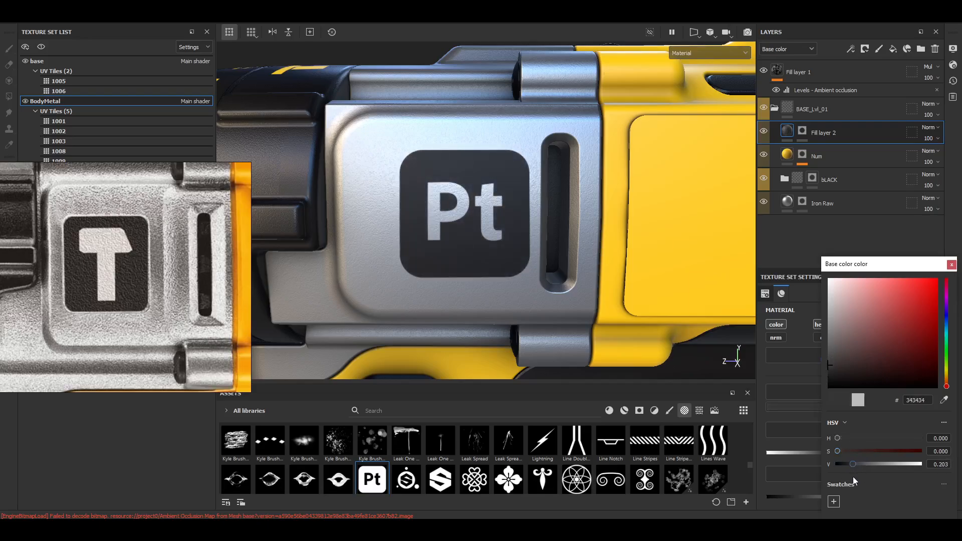
pyautogui.click(950, 265)
# Clear the Pt logo by giving Fill layer 2 a fresh black mask, and add a paint effect to that mask
pyautogui.press('3')
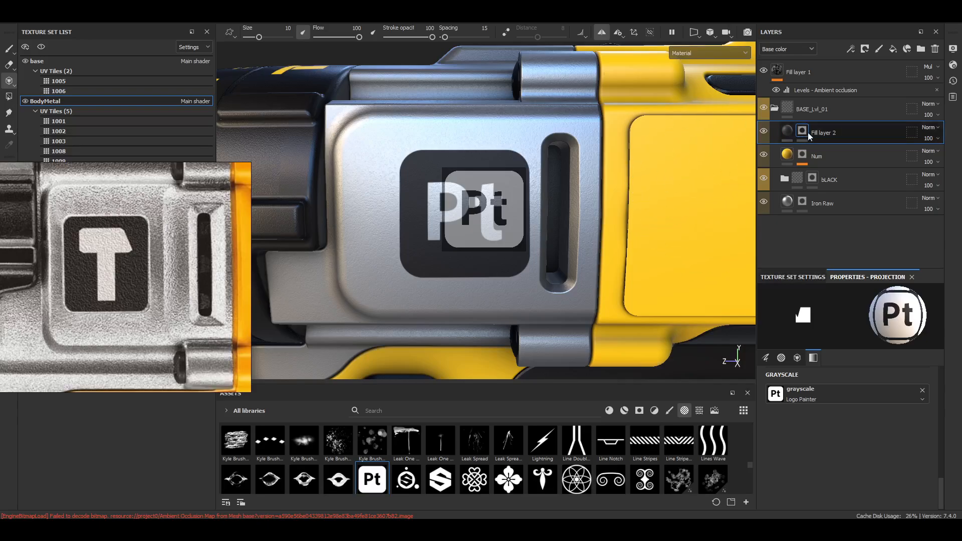
pyautogui.click(850, 49)
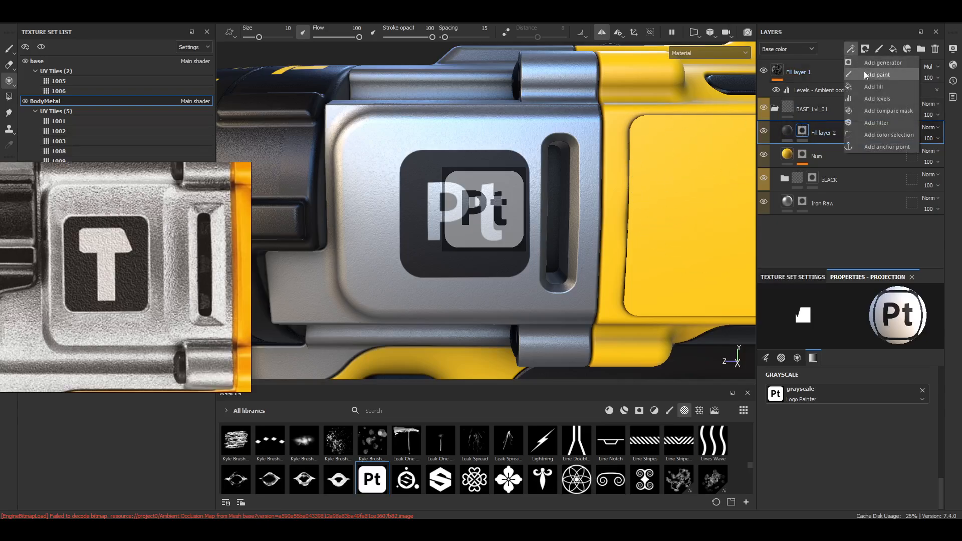
pyautogui.click(864, 49)
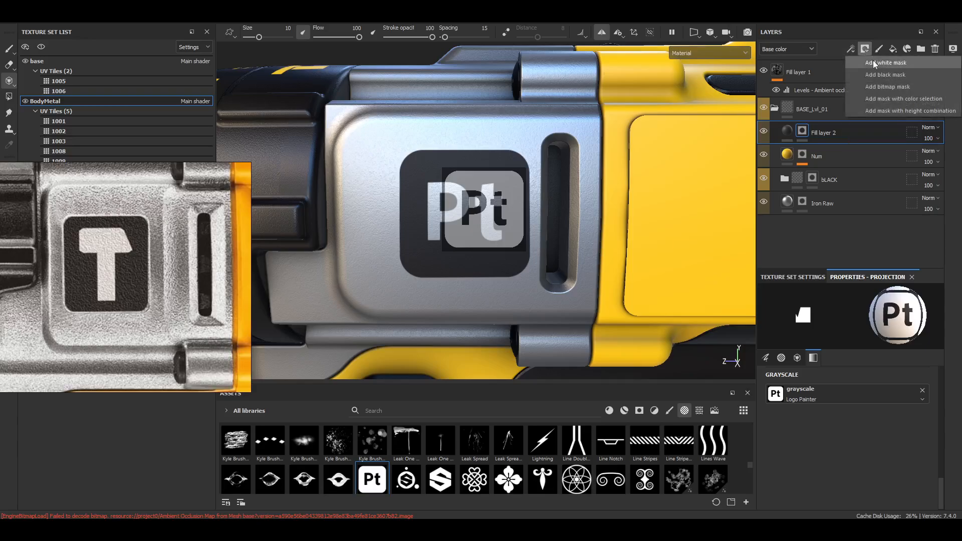
pyautogui.click(873, 74)
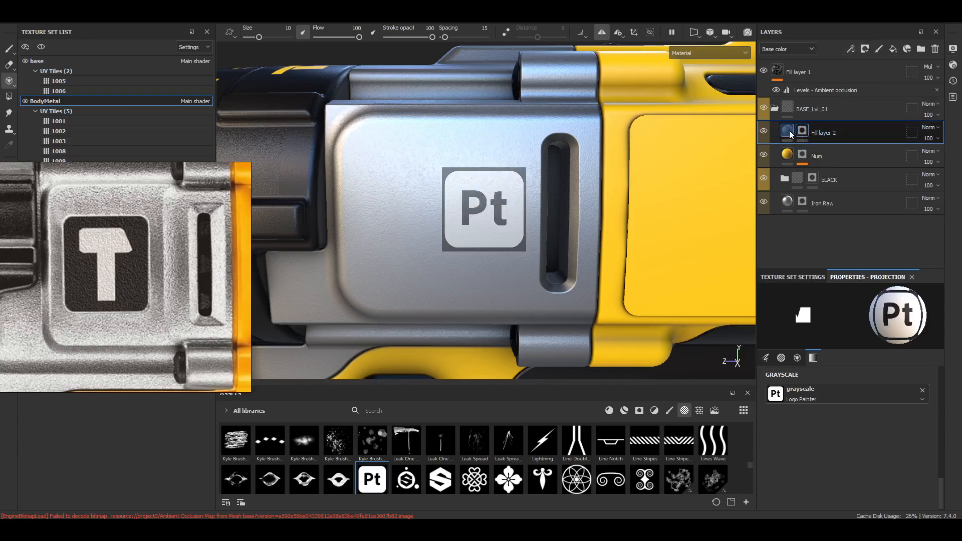
pyautogui.click(850, 49)
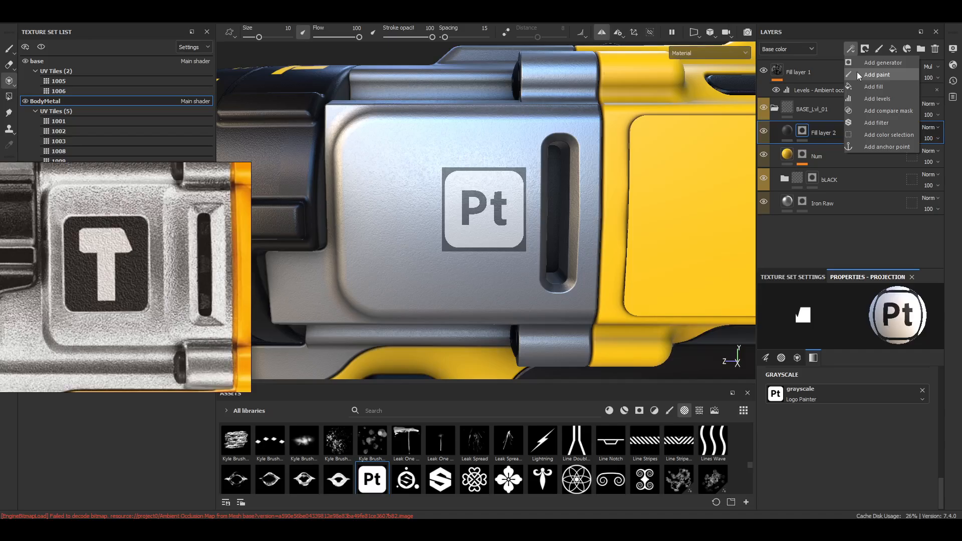
pyautogui.click(857, 71)
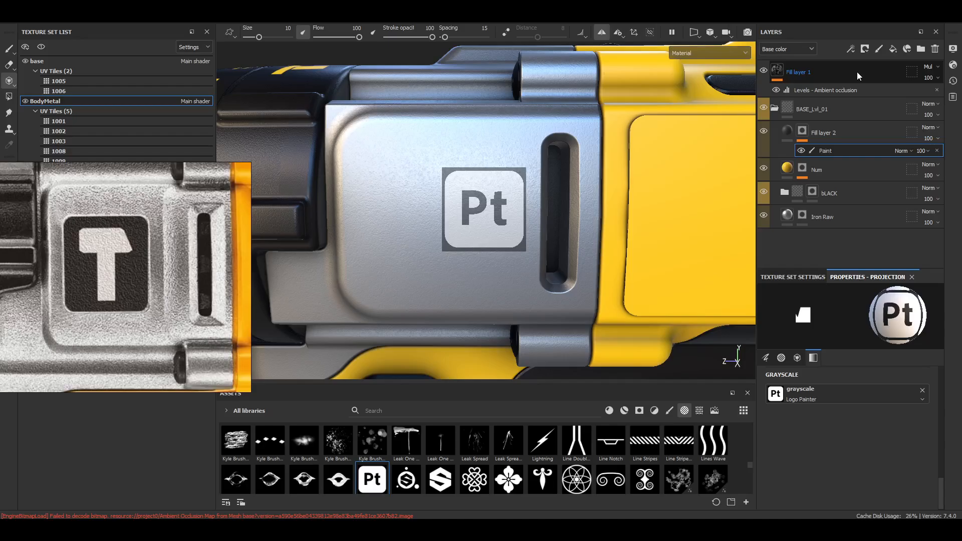
# Load the Font Black Ops One resource as the projection's grayscale source and set its text to T
pyautogui.scroll(-3, 476, 213)
pyautogui.keyDown('alt'); pyautogui.moveTo(487, 242); pyautogui.dragTo(495, 249); pyautogui.keyUp('alt')
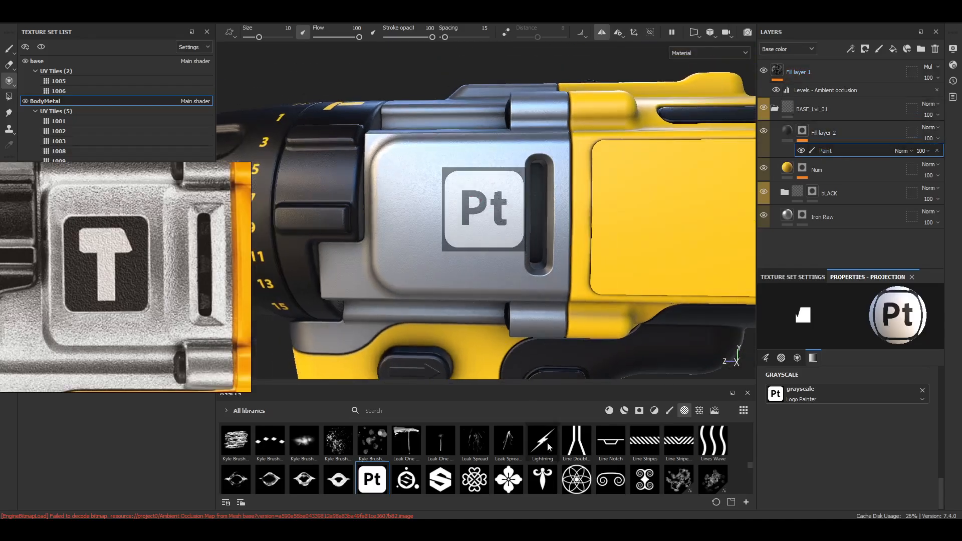
pyautogui.scroll(3, 486, 458)
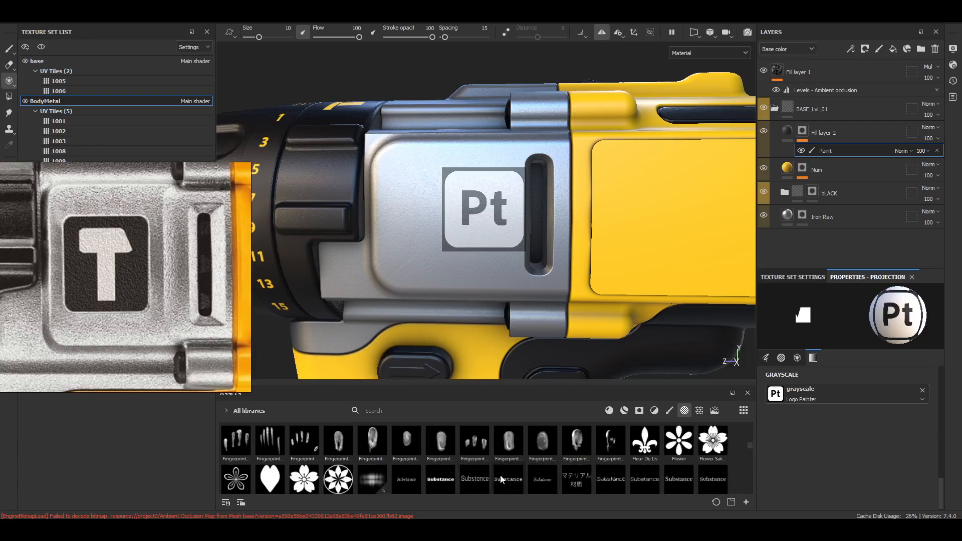
pyautogui.moveTo(585, 466); pyautogui.dragTo(878, 393)
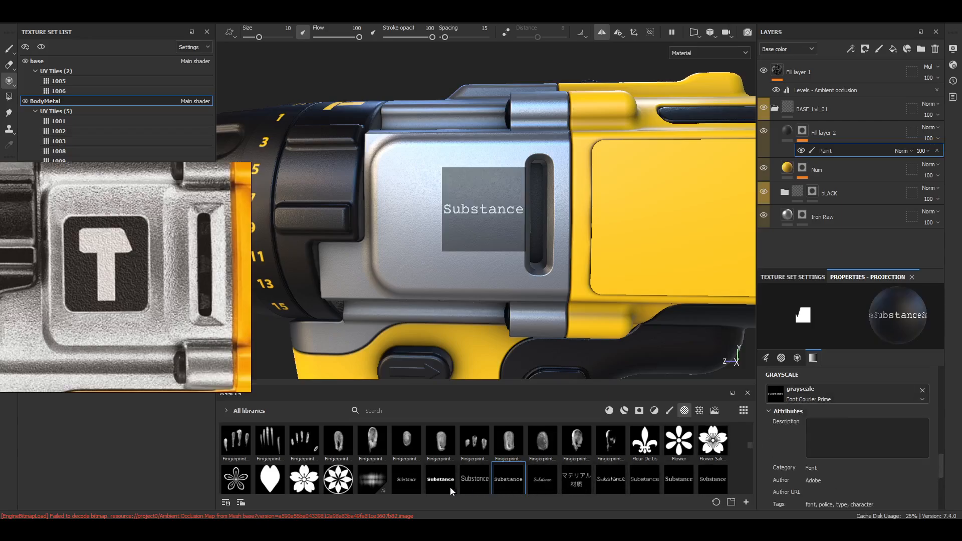
pyautogui.moveTo(453, 491); pyautogui.dragTo(852, 401)
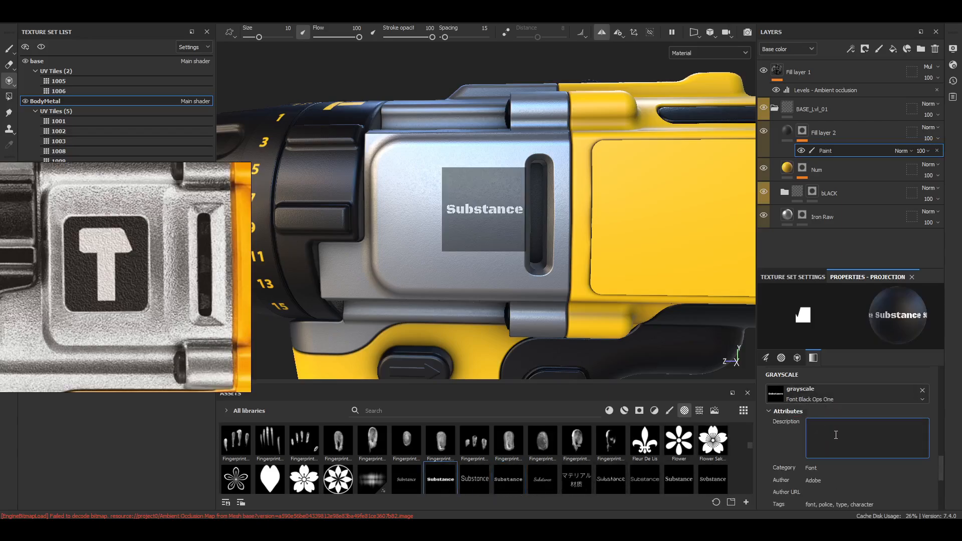
pyautogui.scroll(-4, 836, 435)
pyautogui.doubleClick(819, 428)
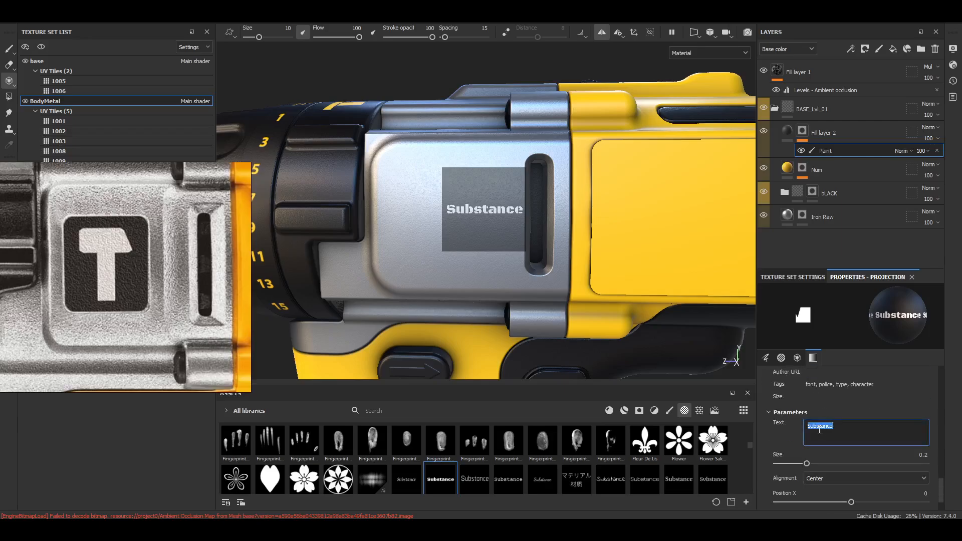
pyautogui.write('T')
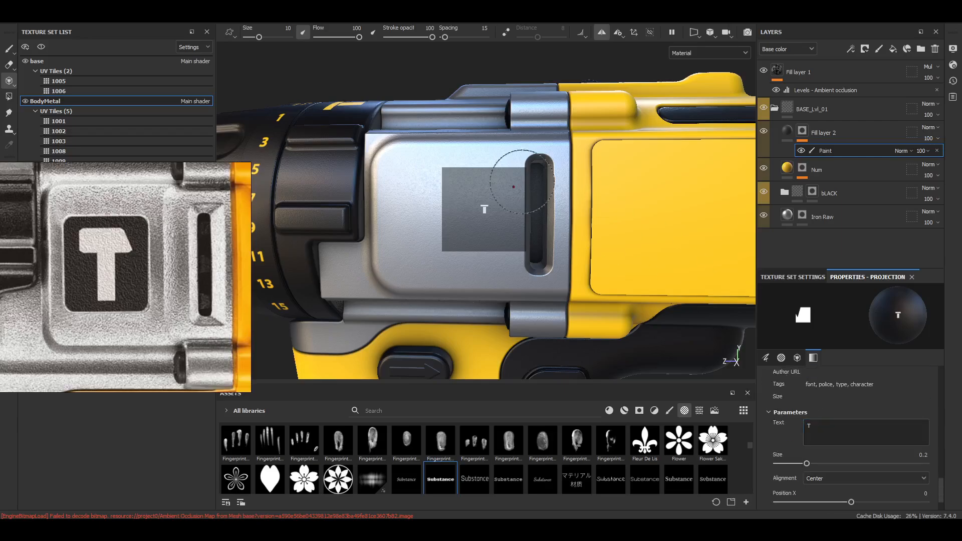
# Shift and slightly enlarge the projection stencil over the metal side panel, and set the T's text size to 1
pyautogui.keyDown('alt'); pyautogui.moveTo(613, 244); pyautogui.dragTo(585, 243); pyautogui.keyUp('alt')
pyautogui.press('s')
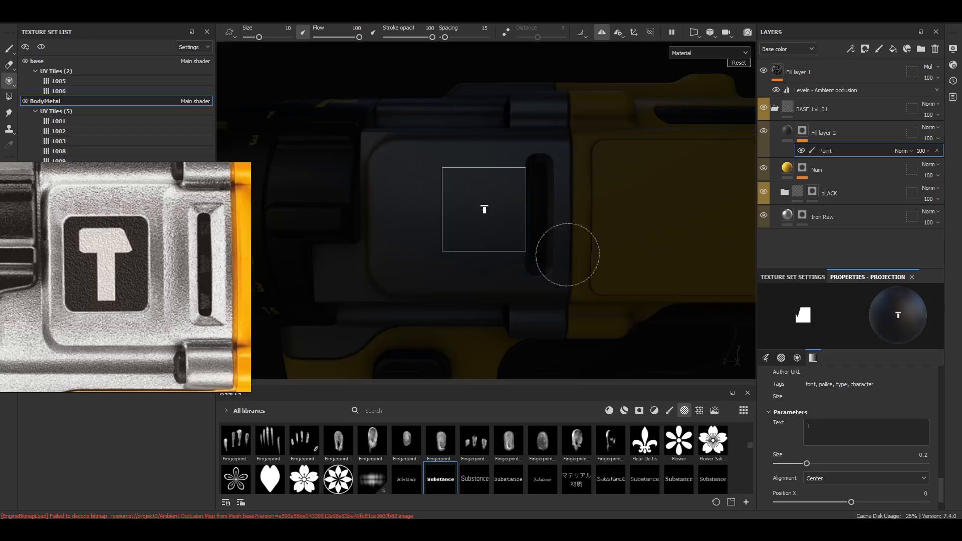
pyautogui.moveTo(565, 251); pyautogui.dragTo(537, 251, button='middle')
pyautogui.moveTo(537, 251); pyautogui.dragTo(544, 253, button='right')
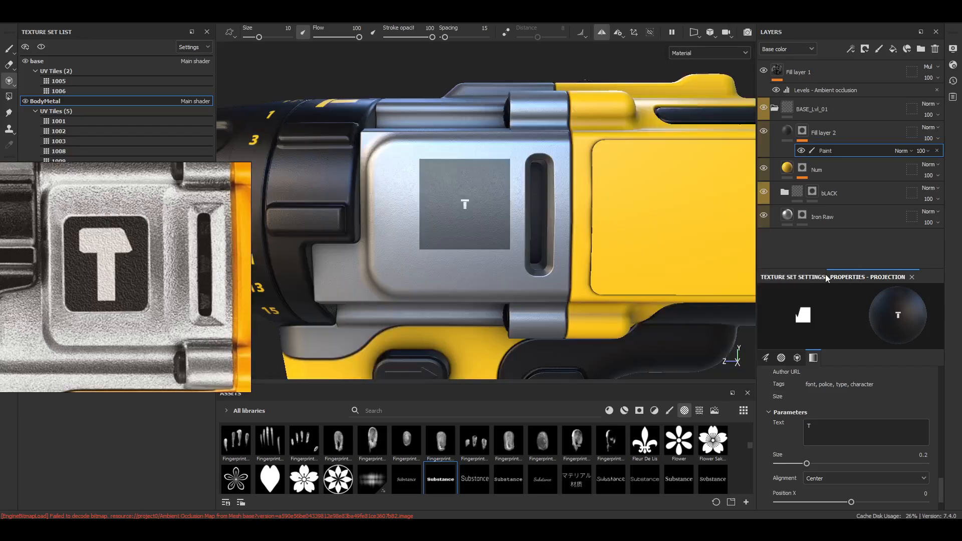
pyautogui.rightClick(434, 271)
pyautogui.press('s')
pyautogui.scroll(-2, 876, 456)
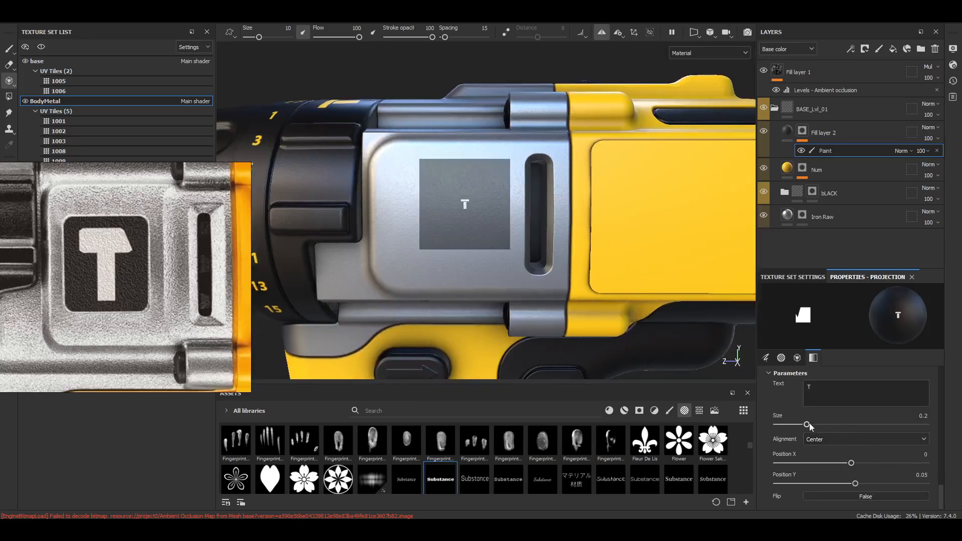
pyautogui.moveTo(810, 426); pyautogui.dragTo(928, 428)
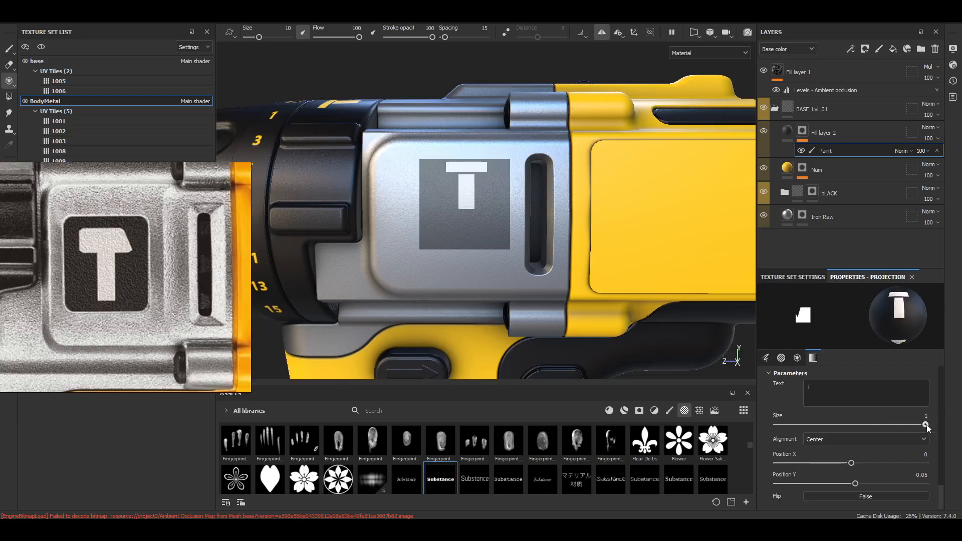
# Shrink the T projection stencil and position it over the metal side panel, beside the vertical slot
pyautogui.press('s')
pyautogui.moveTo(605, 305); pyautogui.dragTo(609, 326, button='middle')
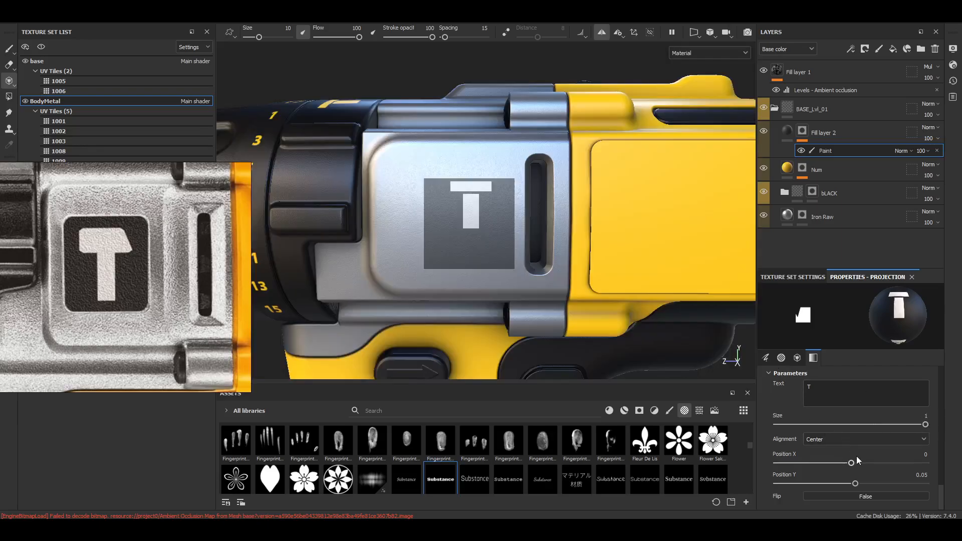
pyautogui.press('s')
pyautogui.moveTo(583, 302); pyautogui.dragTo(616, 217, button='right')
pyautogui.keyDown('alt'); pyautogui.moveTo(644, 294); pyautogui.dragTo(616, 303, button='middle'); pyautogui.keyUp('alt')
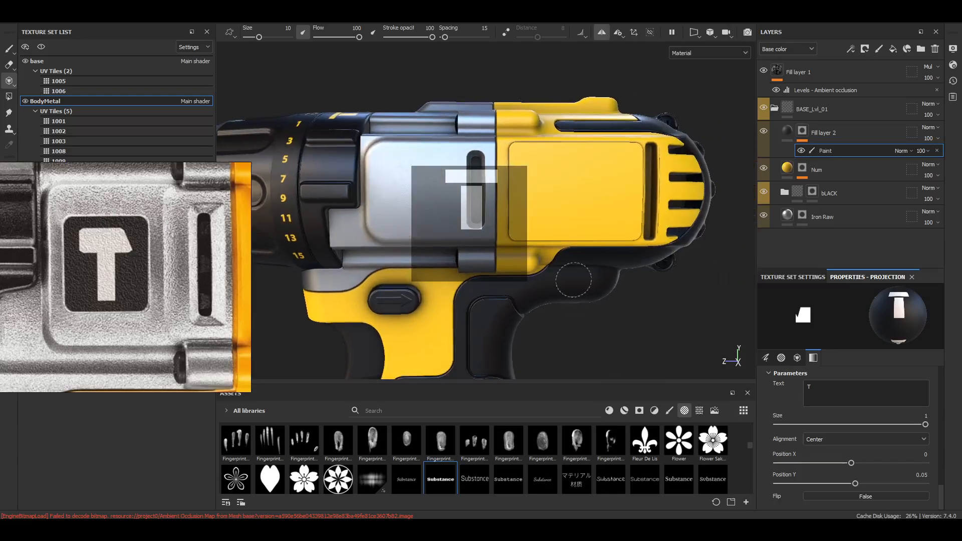
pyautogui.press('s')
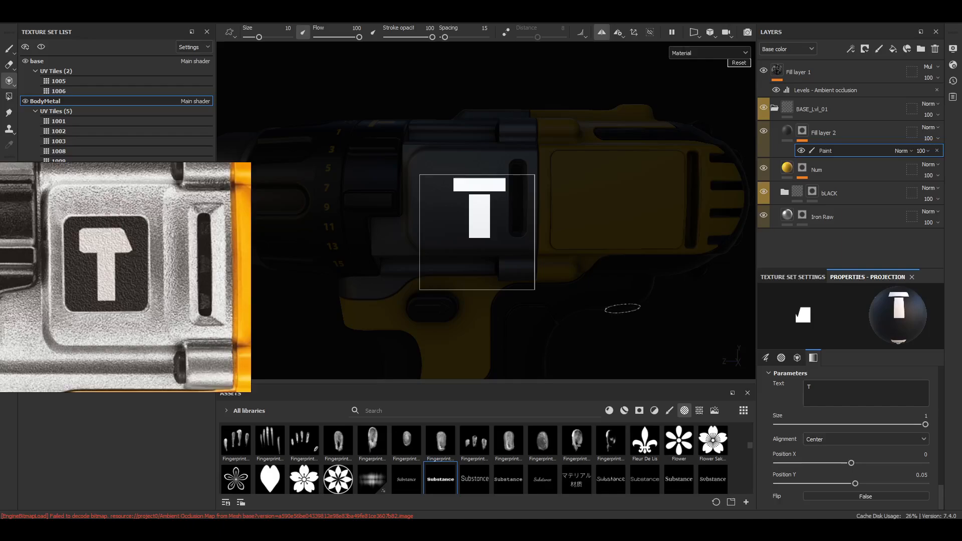
pyautogui.moveTo(623, 307); pyautogui.dragTo(569, 286, button='right')
pyautogui.moveTo(587, 295); pyautogui.dragTo(595, 281, button='middle')
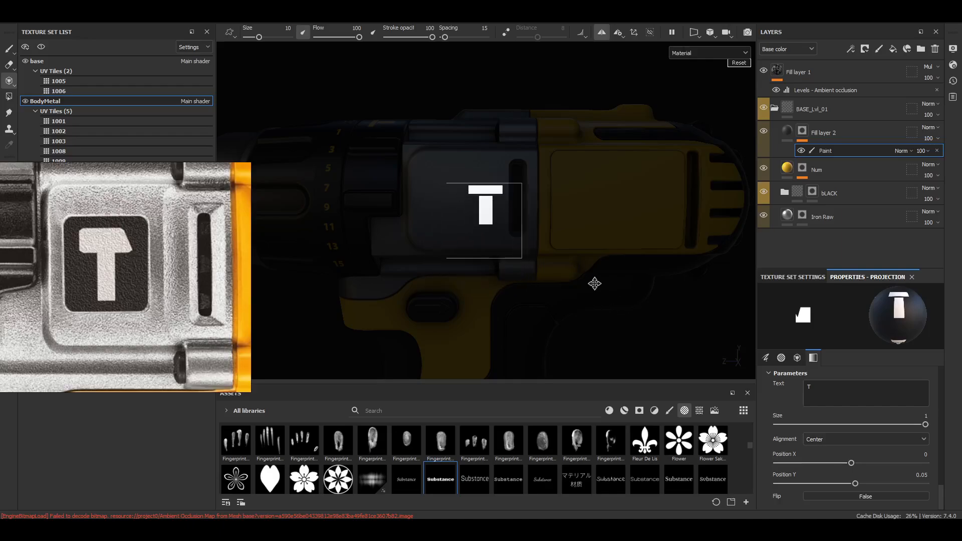
pyautogui.moveTo(605, 313); pyautogui.dragTo(584, 311, button='right')
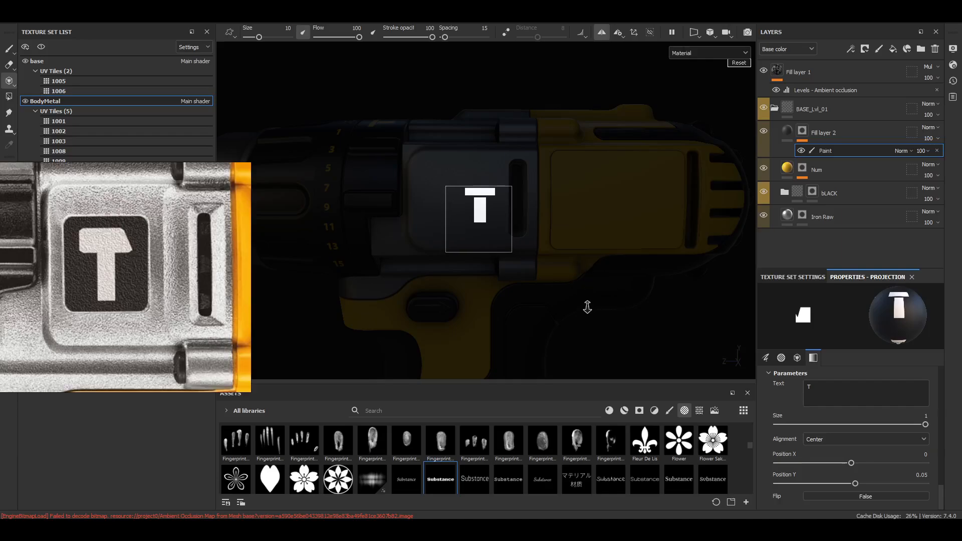
pyautogui.moveTo(587, 306); pyautogui.dragTo(600, 300, button='middle')
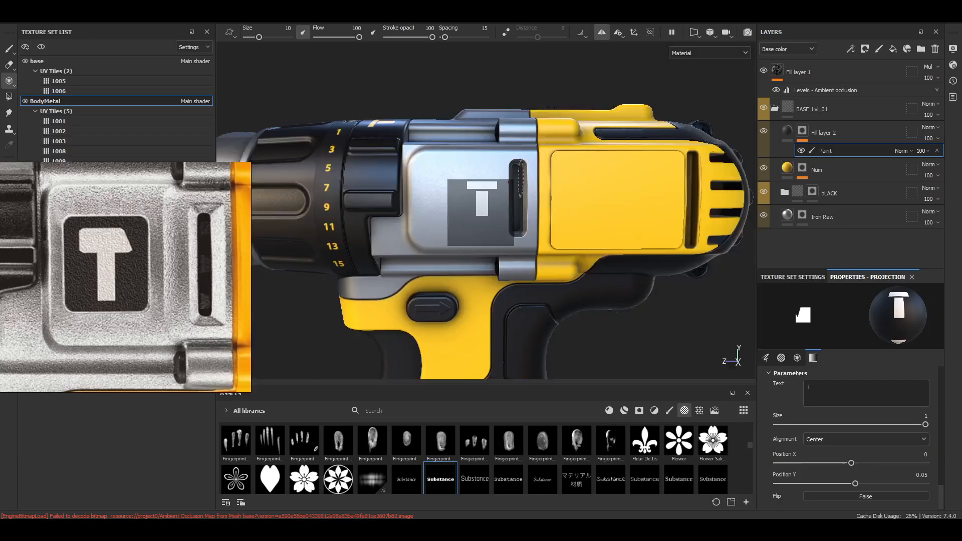
# Paint the T through the stencil onto the metal side panel, and switch back to the Paint brush
pyautogui.moveTo(467, 196)
pyautogui.mouseDown()
pyautogui.moveTo(450, 210)
pyautogui.moveTo(481, 184)
pyautogui.mouseUp()
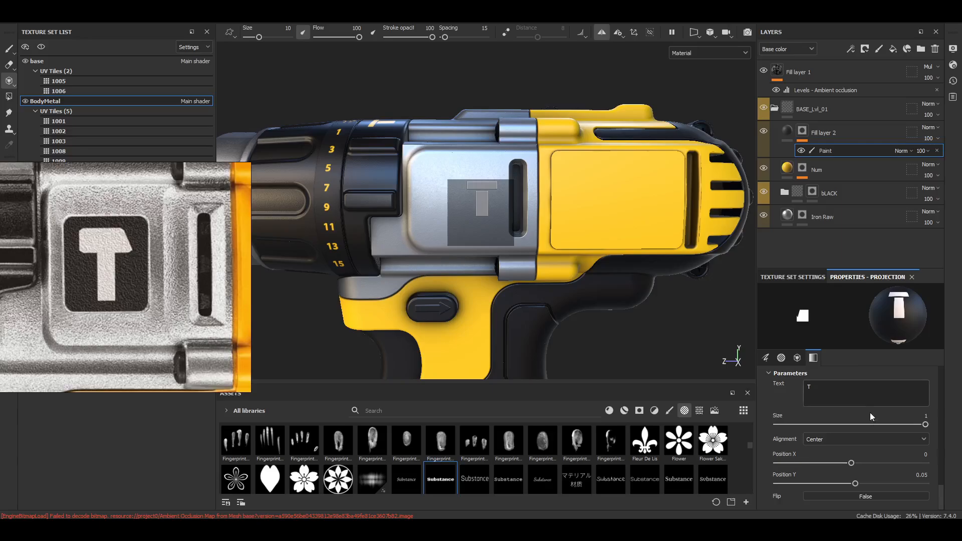
pyautogui.click(9, 49)
pyautogui.moveTo(531, 235)
pyautogui.keyDown('alt'); pyautogui.mouseDown()
pyautogui.moveTo(494, 240)
pyautogui.moveTo(522, 245)
pyautogui.mouseUp(); pyautogui.keyUp('alt')
# Rename Fill layer 2 as T, and select its fill content to show the material properties
pyautogui.click(787, 132)
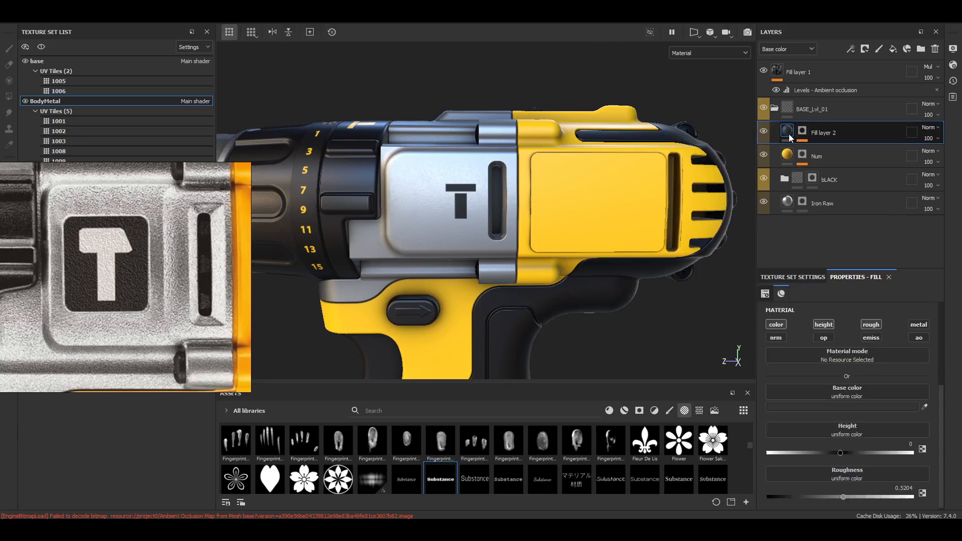
pyautogui.doubleClick(821, 134)
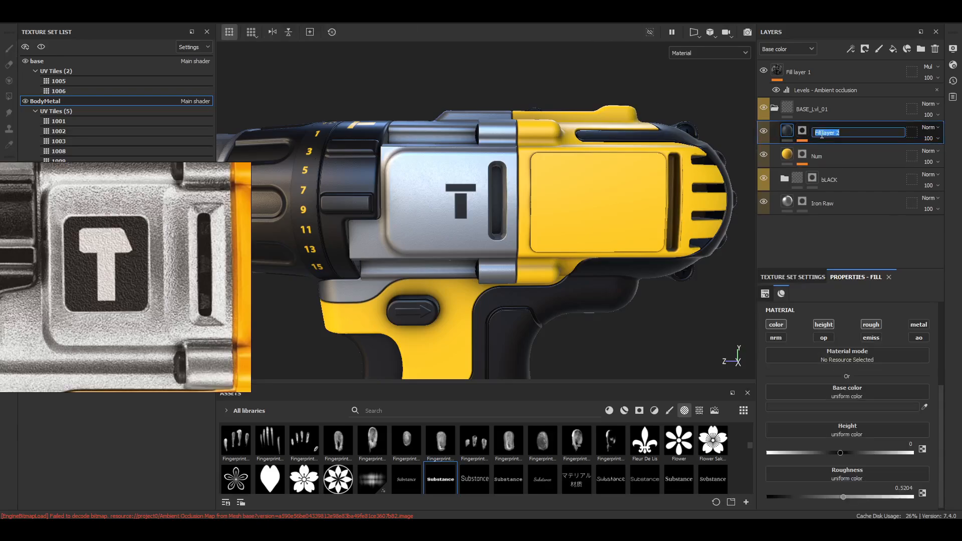
pyautogui.write('T')
pyautogui.press('Return')
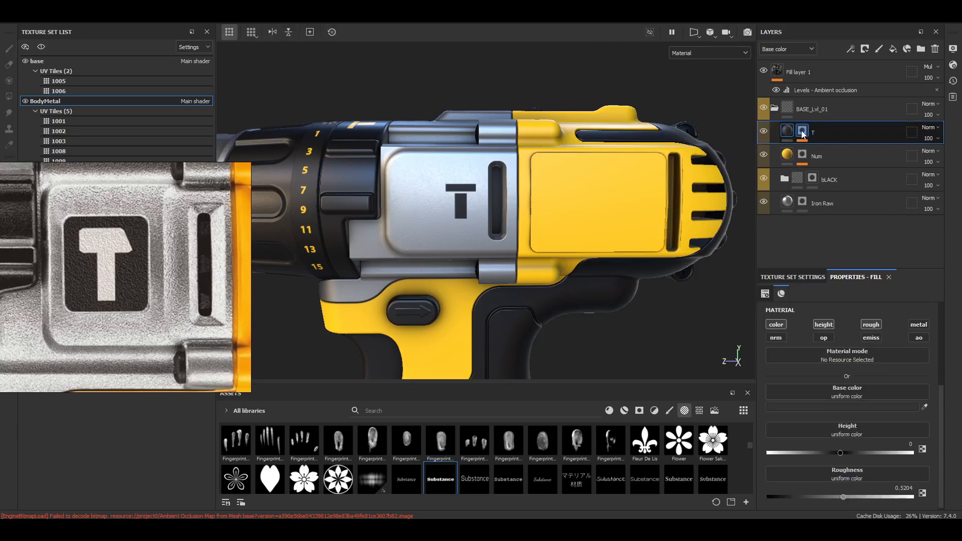
pyautogui.click(801, 132)
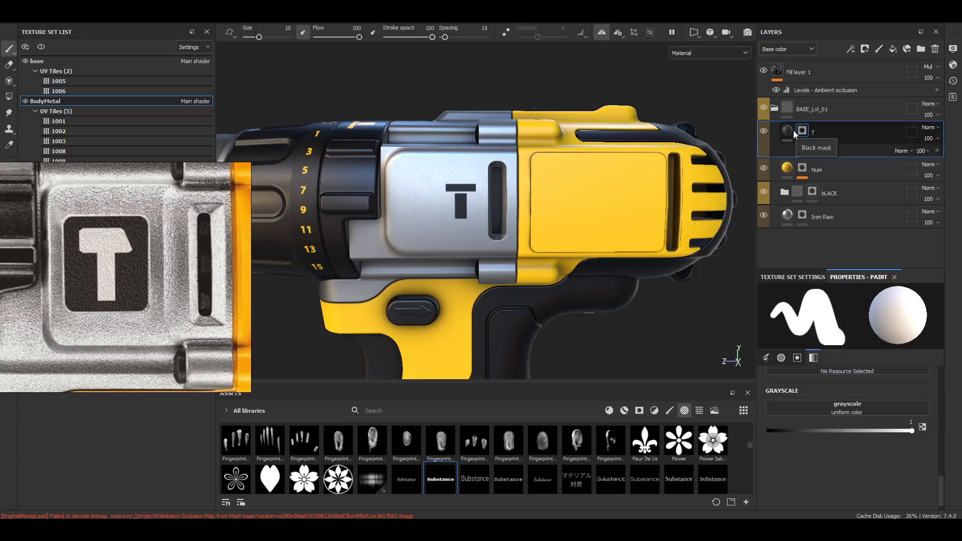
pyautogui.click(786, 130)
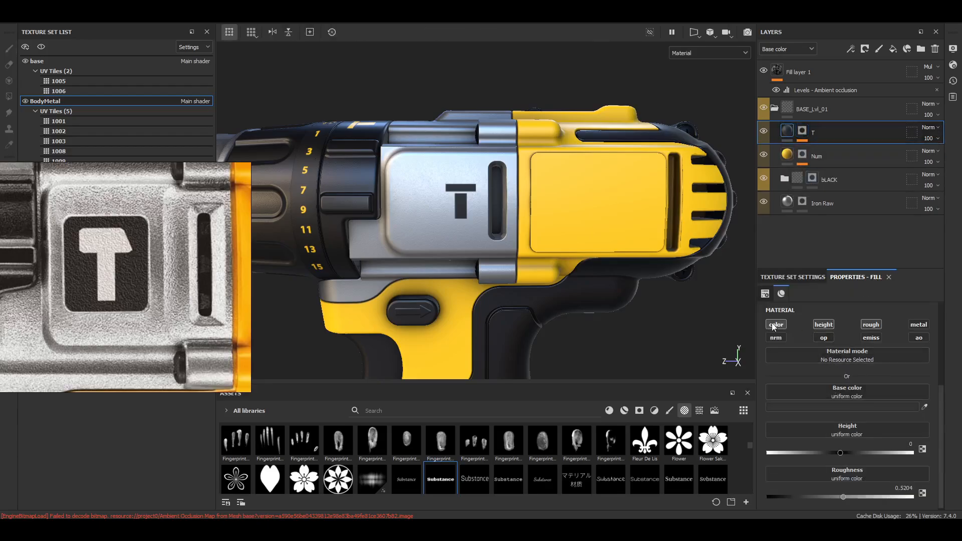
# Disable the color channel of the T fill layer on the metal housing
pyautogui.click(774, 325)
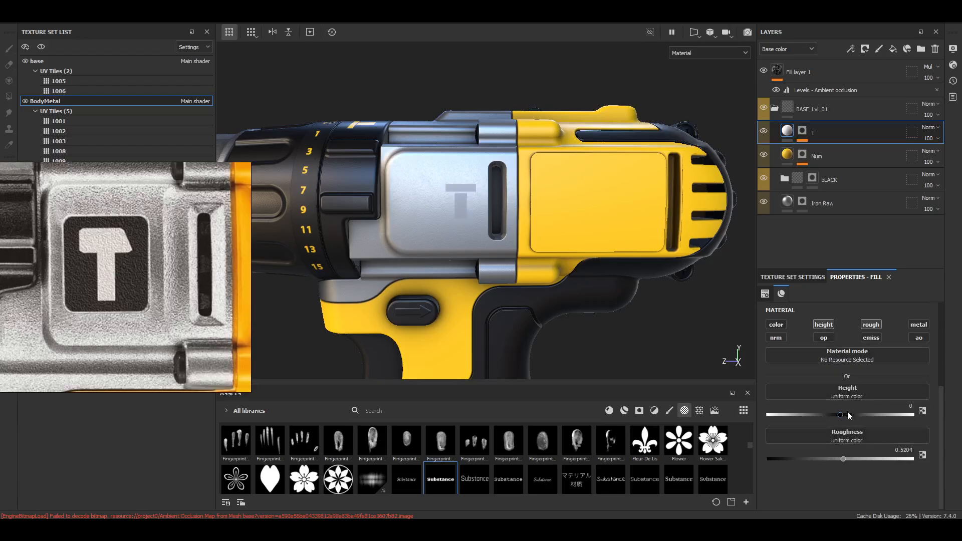
pyautogui.scroll(5, 494, 251)
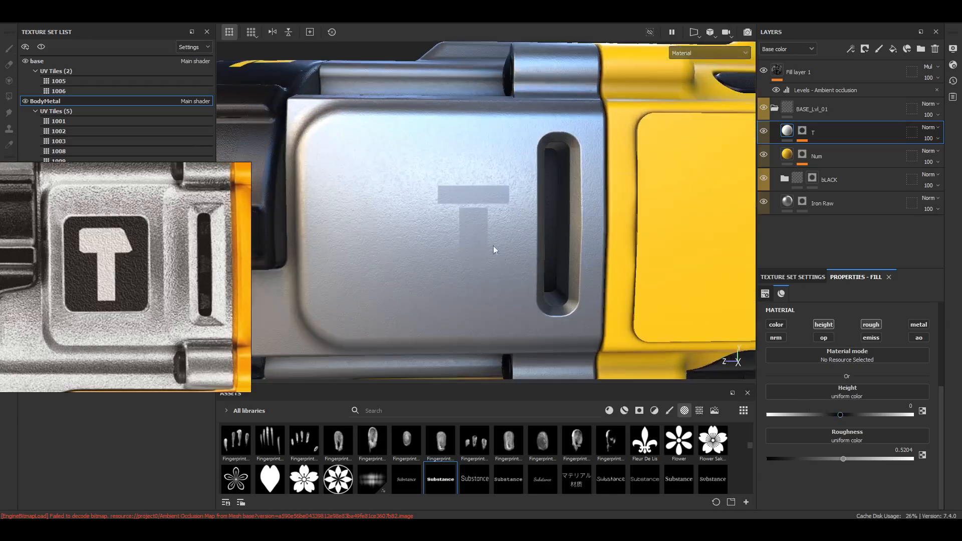
pyautogui.keyDown('alt'); pyautogui.moveTo(575, 264); pyautogui.dragTo(567, 264); pyautogui.keyUp('alt')
pyautogui.scroll(4, 522, 287)
pyautogui.keyDown('alt'); pyautogui.moveTo(522, 287); pyautogui.dragTo(533, 297); pyautogui.keyUp('alt')
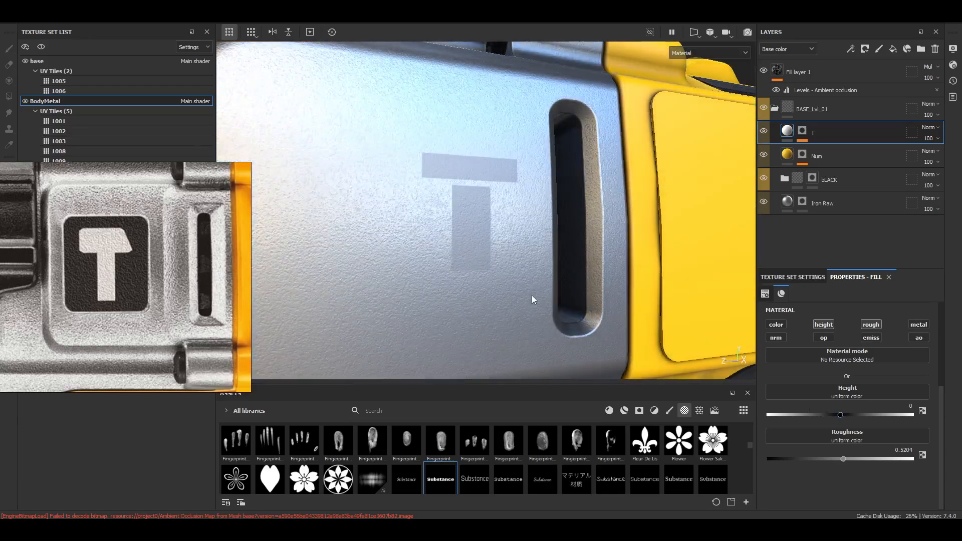
pyautogui.scroll(-4, 573, 277)
# Examine the reference photos for how the XR logo is marked on the drill's grey housing
pyautogui.scroll(3, 573, 281)
pyautogui.scroll(-8, 169, 281)
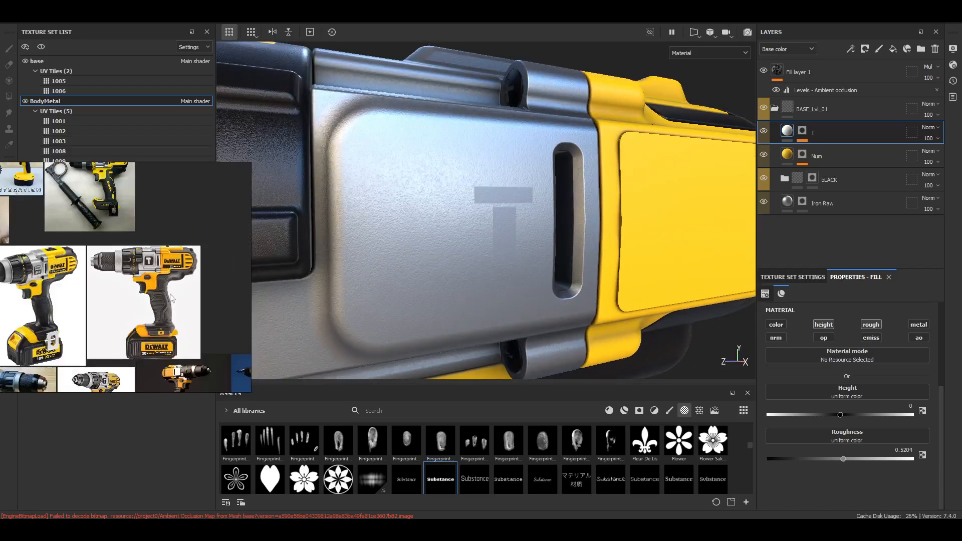
pyautogui.scroll(5, 83, 271)
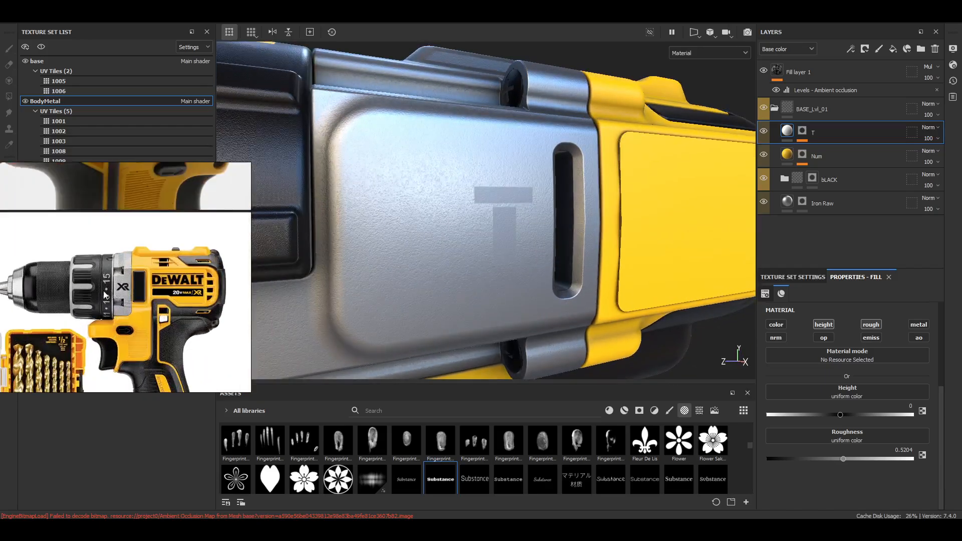
pyautogui.scroll(-2, 118, 232)
pyautogui.scroll(4, 85, 245)
pyautogui.scroll(-4, 85, 241)
pyautogui.scroll(4, 137, 224)
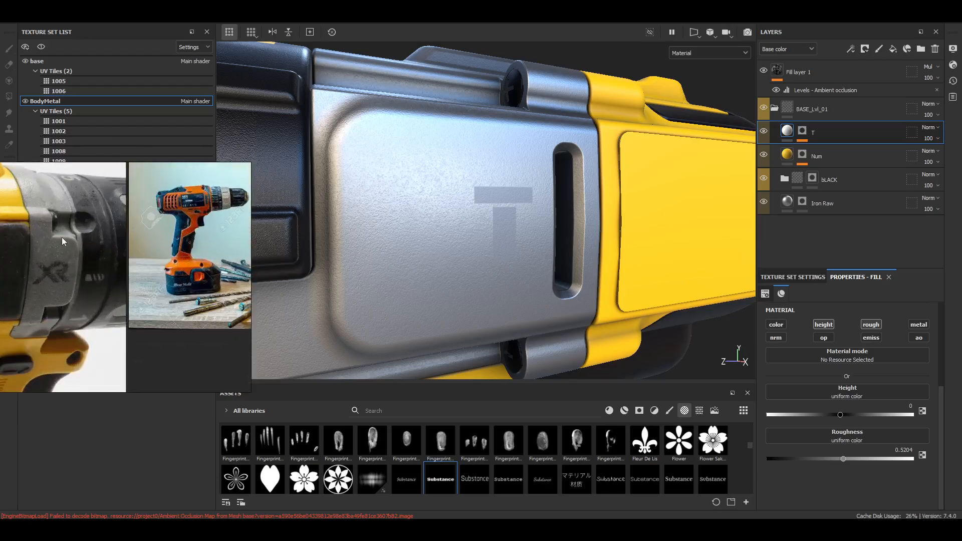
pyautogui.moveTo(54, 276); pyautogui.dragTo(161, 280)
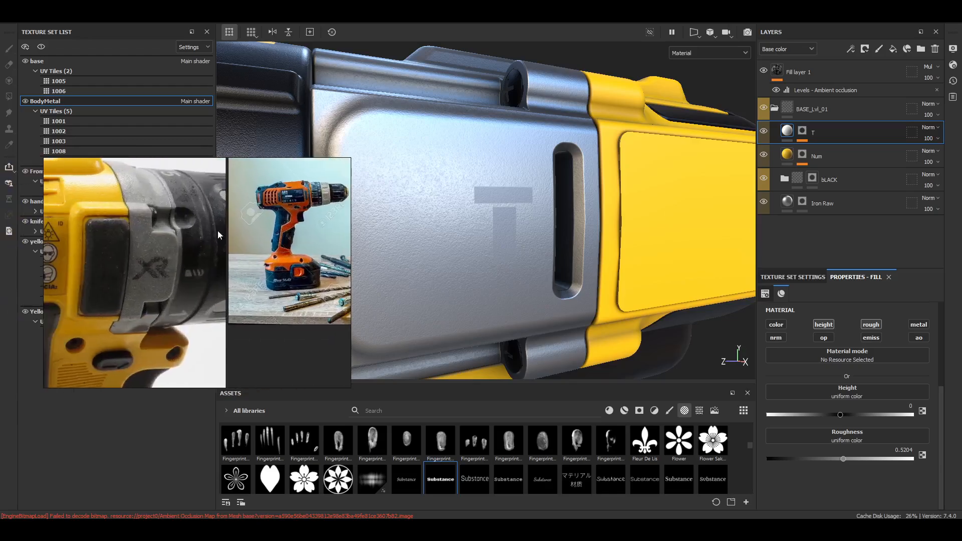
pyautogui.scroll(-2, 205, 225)
pyautogui.scroll(7, 174, 281)
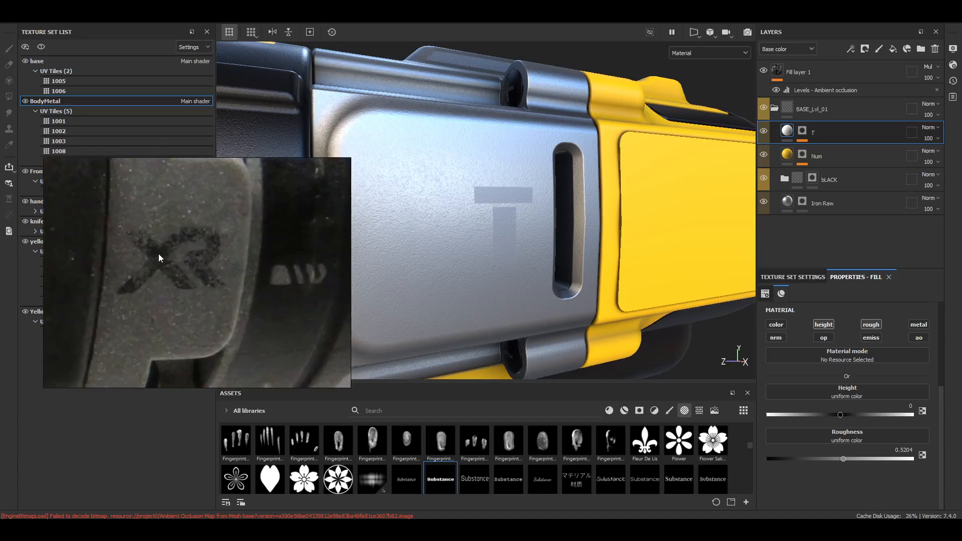
pyautogui.scroll(-6, 149, 251)
pyautogui.scroll(2, 127, 240)
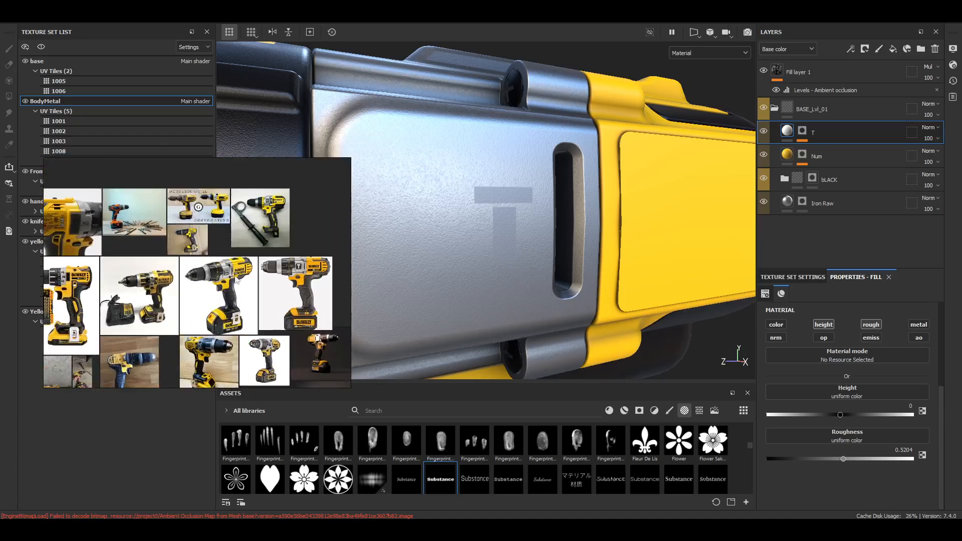
# Examine the hammer symbol and the 20V badge on the metal housing in the reference photos
pyautogui.scroll(5, 238, 282)
pyautogui.scroll(-4, 246, 275)
pyautogui.scroll(5, 261, 273)
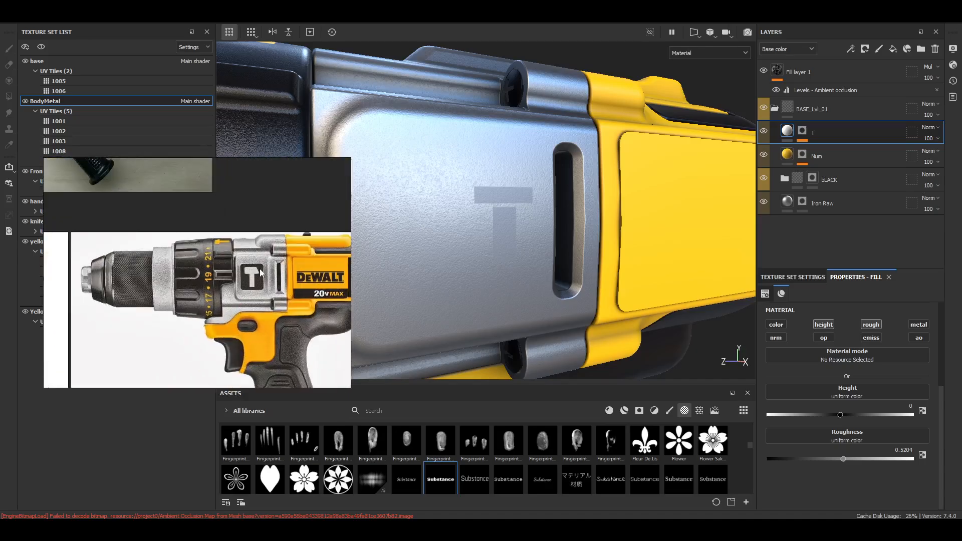
pyautogui.scroll(2, 261, 273)
pyautogui.scroll(-5, 229, 287)
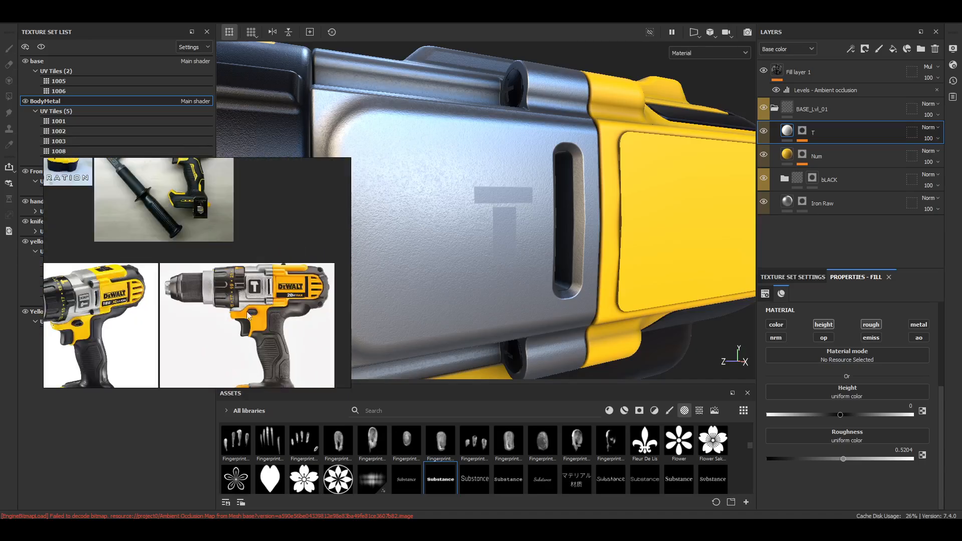
pyautogui.scroll(4, 220, 211)
pyautogui.scroll(-4, 216, 183)
pyautogui.scroll(6, 221, 180)
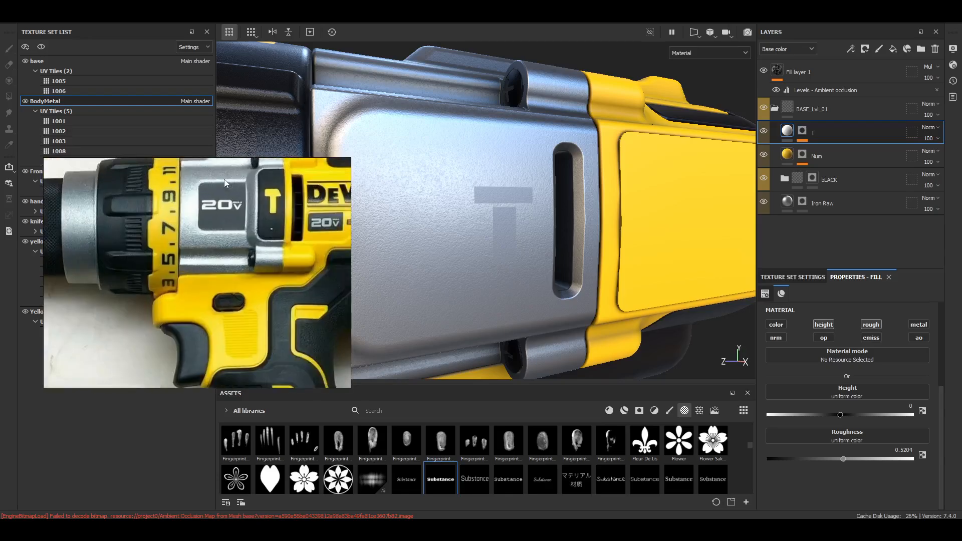
pyautogui.scroll(-3, 218, 209)
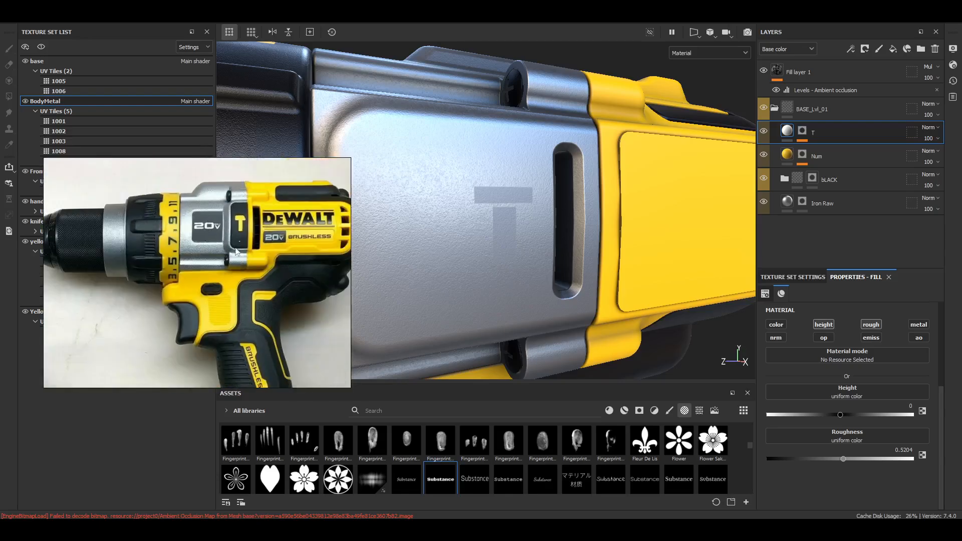
# Browse the remaining drill reference photos for housing markings and move the reference board clear of the model
pyautogui.scroll(-5, 205, 206)
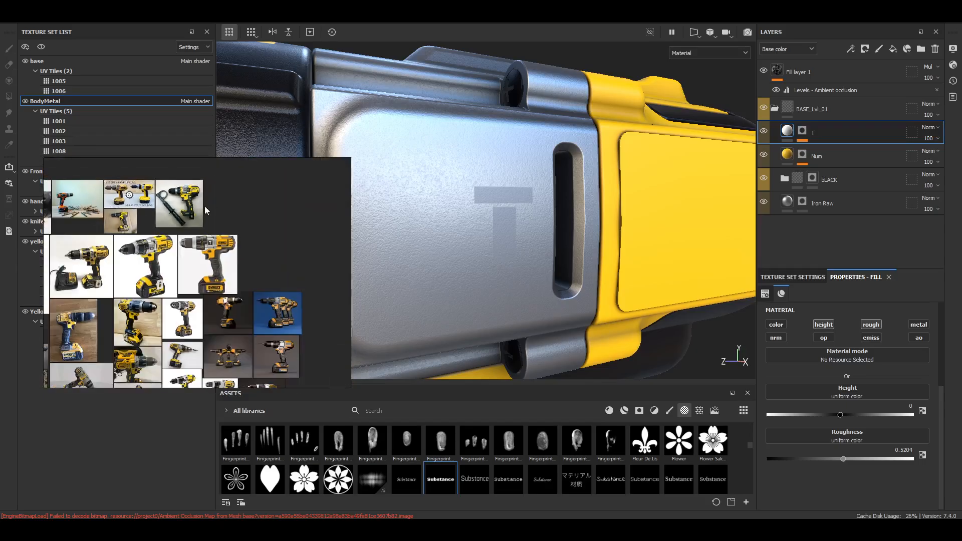
pyautogui.scroll(4, 201, 198)
pyautogui.scroll(-2, 197, 189)
pyautogui.scroll(-4, 196, 189)
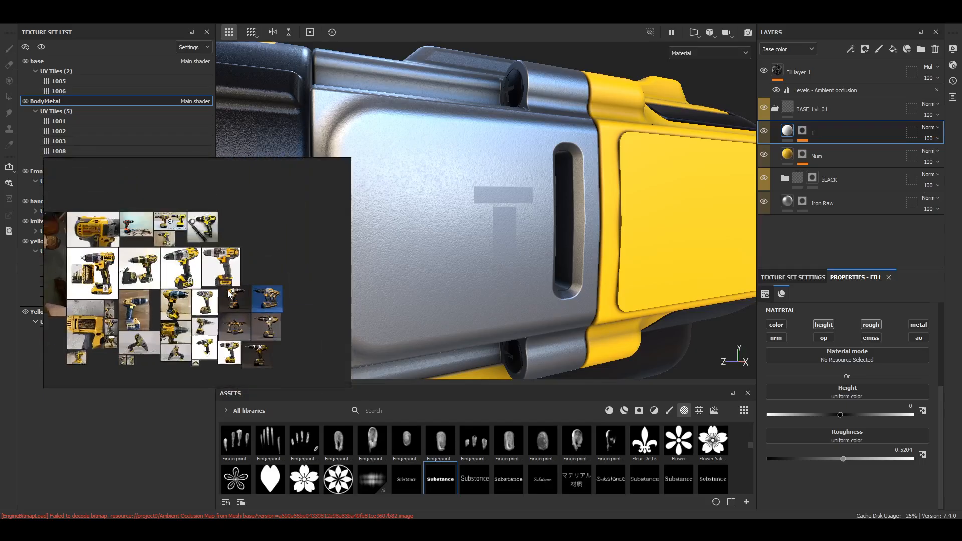
pyautogui.scroll(5, 193, 241)
pyautogui.scroll(-5, 191, 254)
pyautogui.moveTo(164, 332); pyautogui.dragTo(237, 307, button='middle')
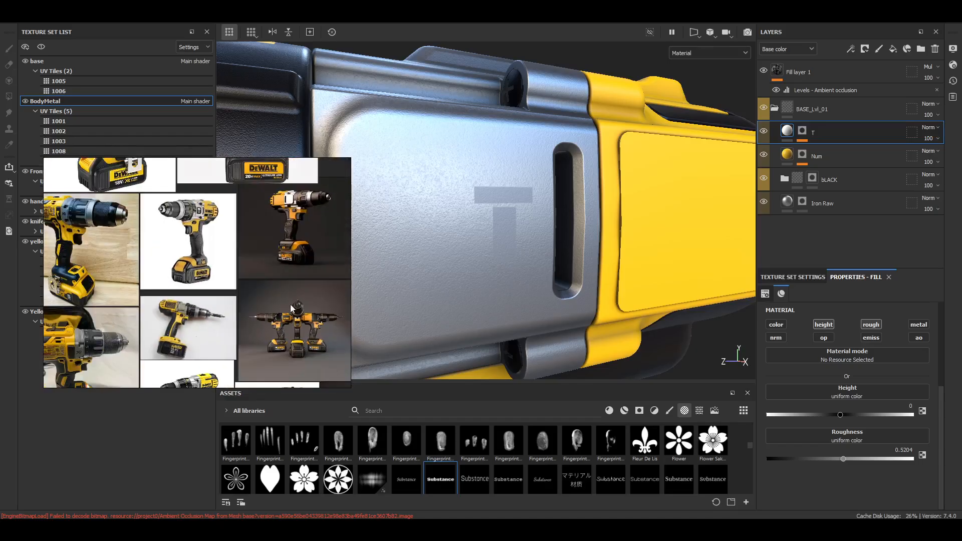
pyautogui.scroll(3, 253, 308)
pyautogui.scroll(5, 294, 308)
pyautogui.scroll(-6, 227, 318)
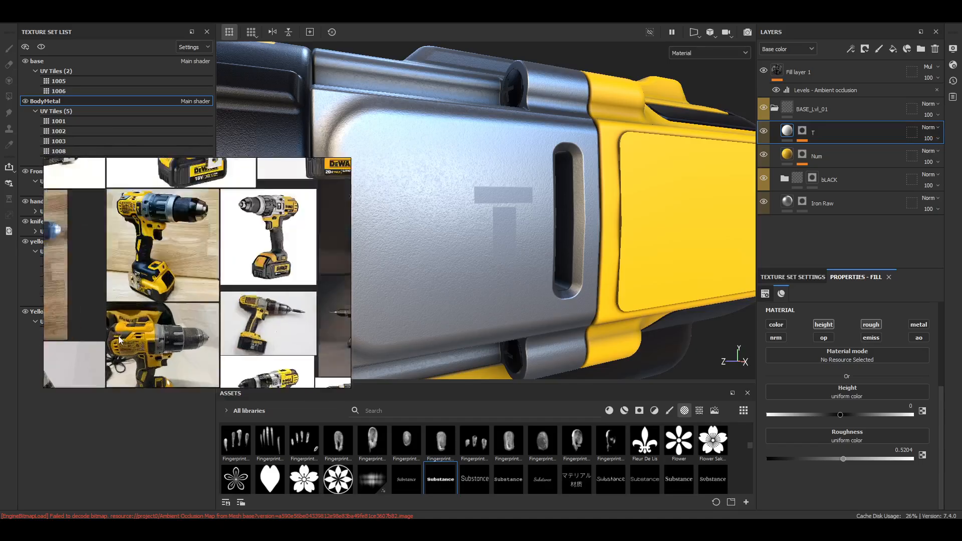
pyautogui.scroll(4, 170, 311)
pyautogui.scroll(4, 284, 316)
pyautogui.scroll(-7, 284, 315)
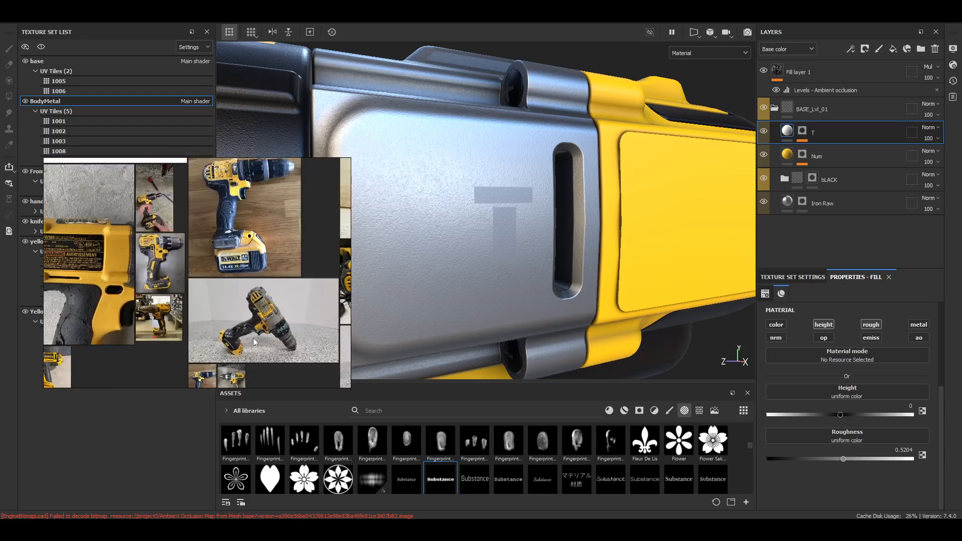
pyautogui.scroll(4, 153, 260)
pyautogui.scroll(6, 176, 206)
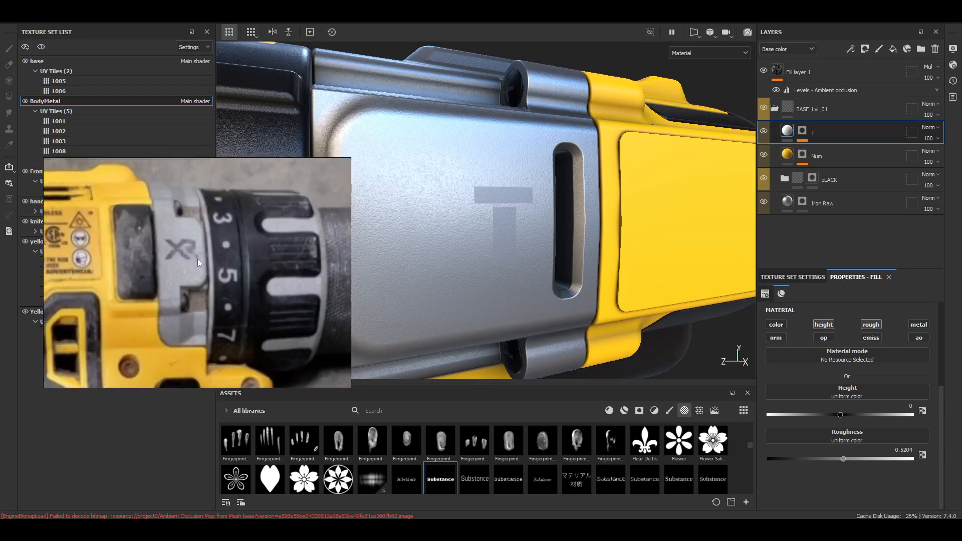
pyautogui.scroll(-6, 218, 263)
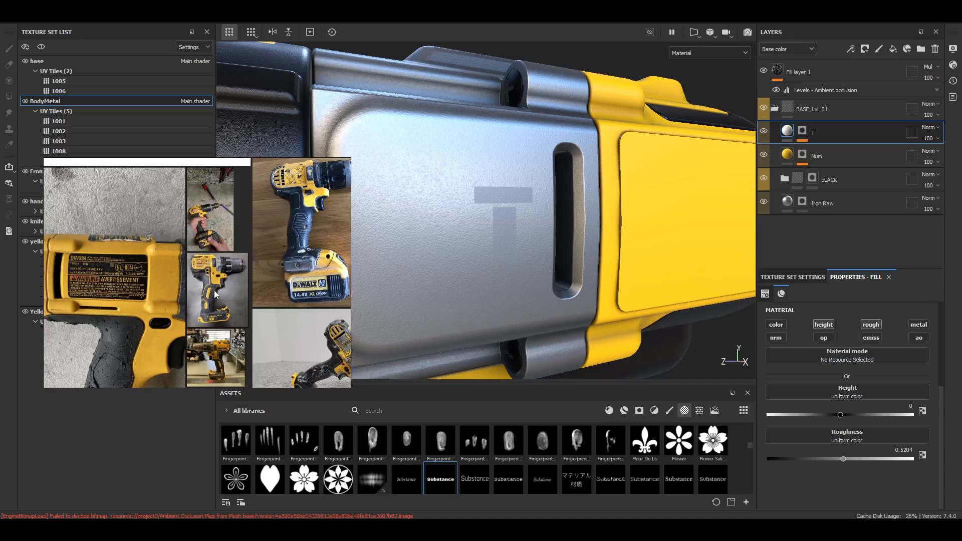
pyautogui.scroll(-5, 216, 255)
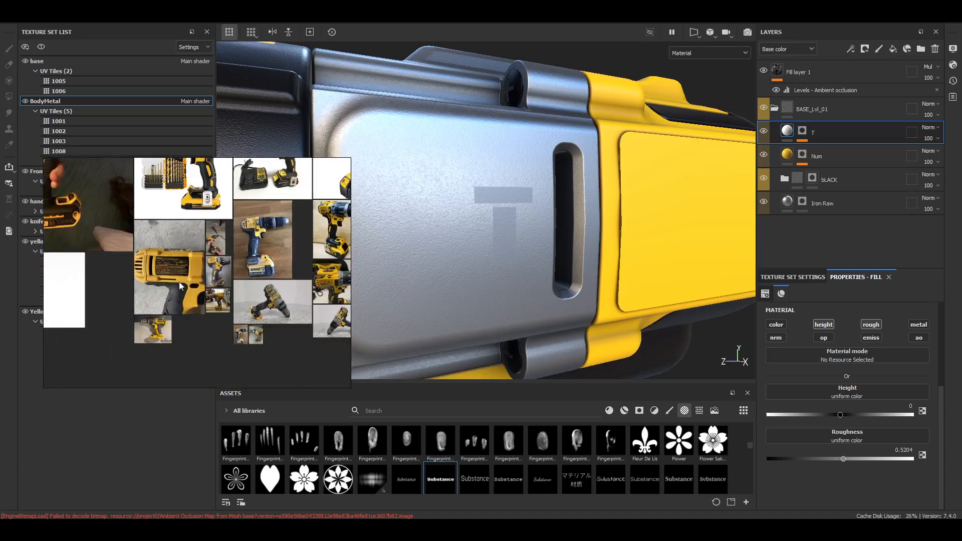
pyautogui.scroll(8, 178, 311)
pyautogui.scroll(-7, 151, 334)
pyautogui.scroll(4, 238, 334)
pyautogui.scroll(4, 241, 338)
pyautogui.scroll(-8, 129, 269)
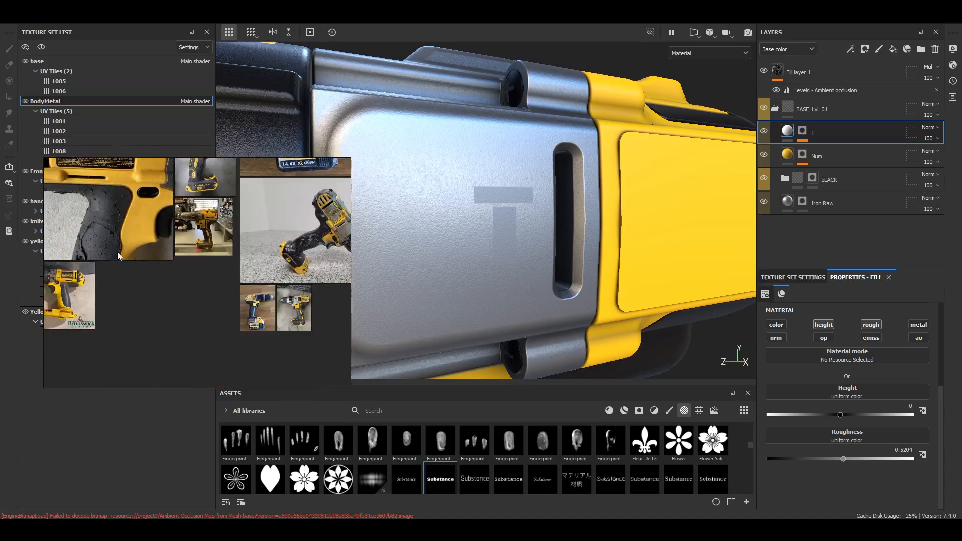
pyautogui.scroll(8, 239, 285)
pyautogui.scroll(-8, 177, 288)
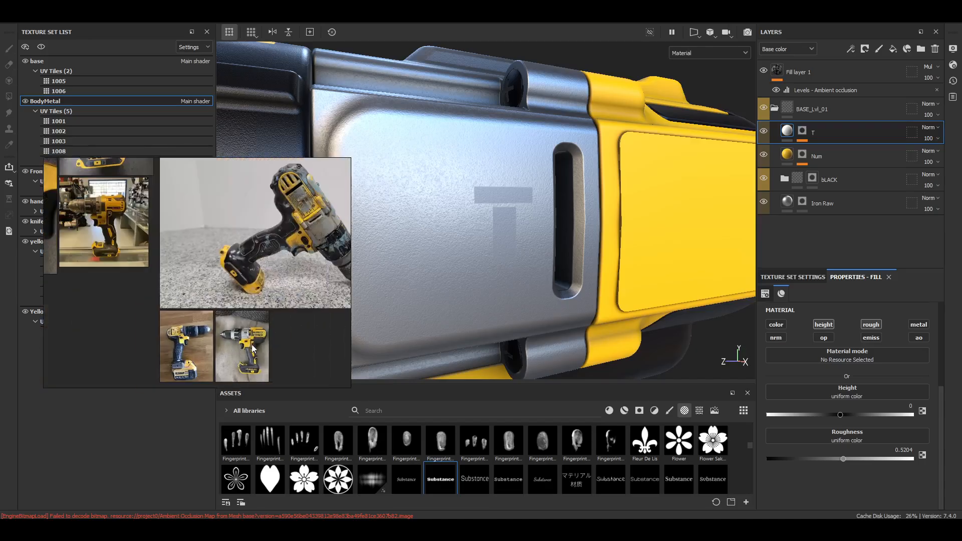
pyautogui.scroll(8, 286, 224)
pyautogui.scroll(-8, 285, 223)
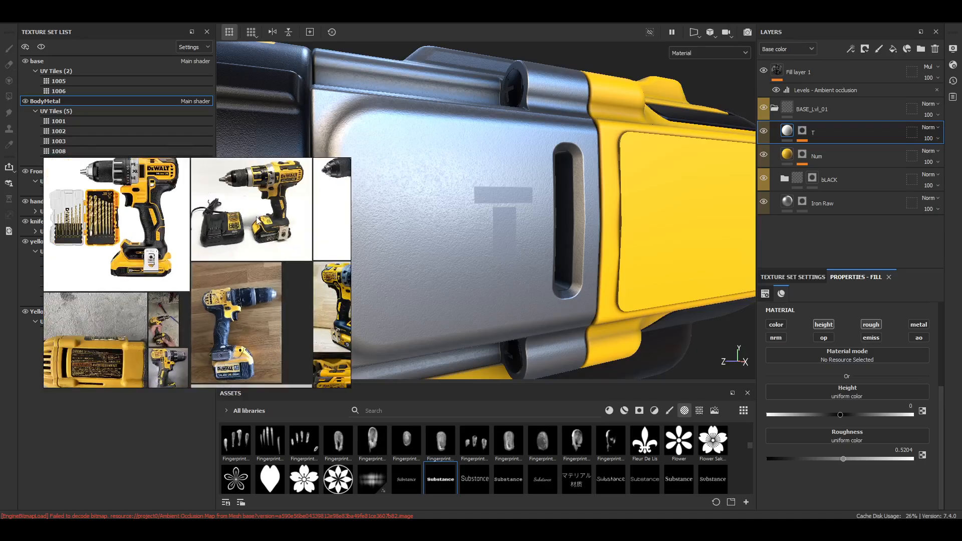
pyautogui.moveTo(262, 219); pyautogui.dragTo(152, 282)
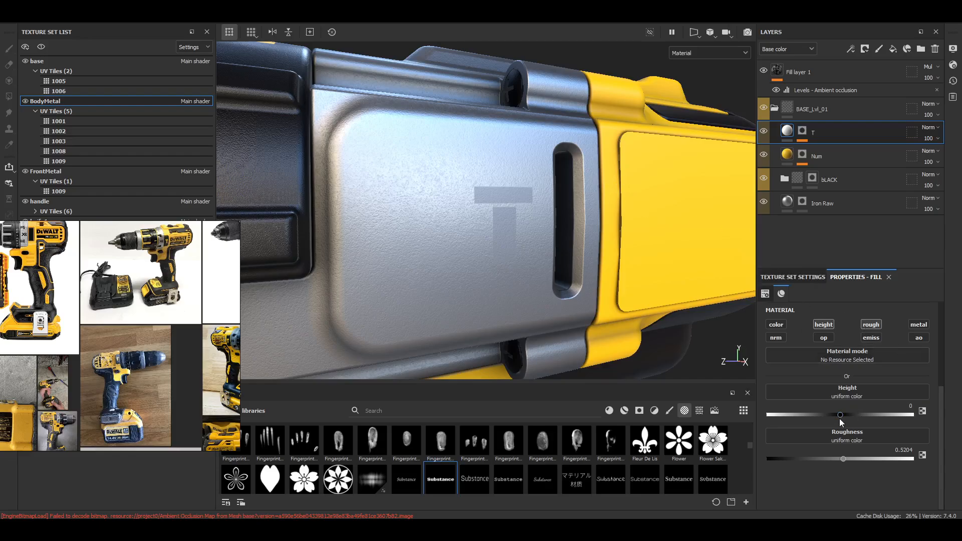
# Set the T layer's height to -0.2109 and add a Blur filter to its mask
pyautogui.moveTo(835, 415); pyautogui.dragTo(826, 417)
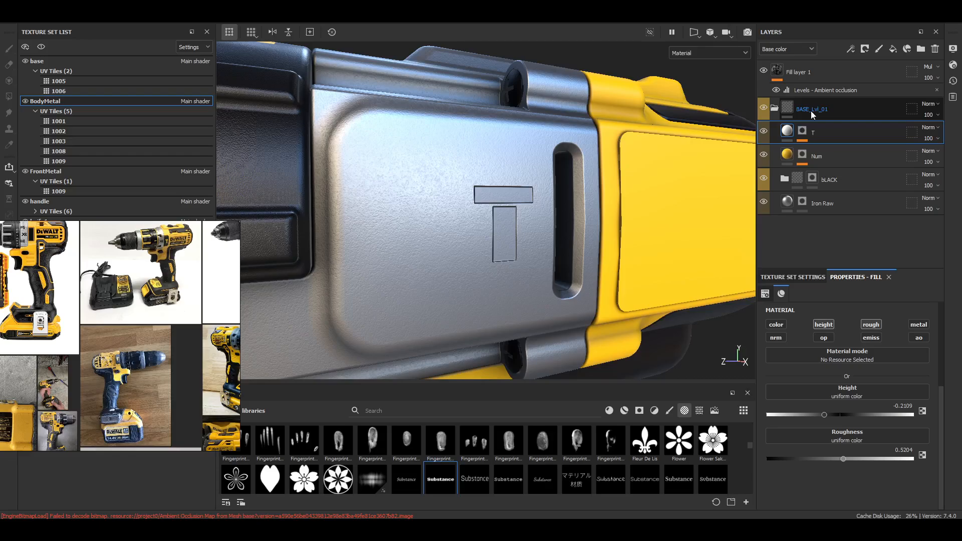
pyautogui.click(803, 130)
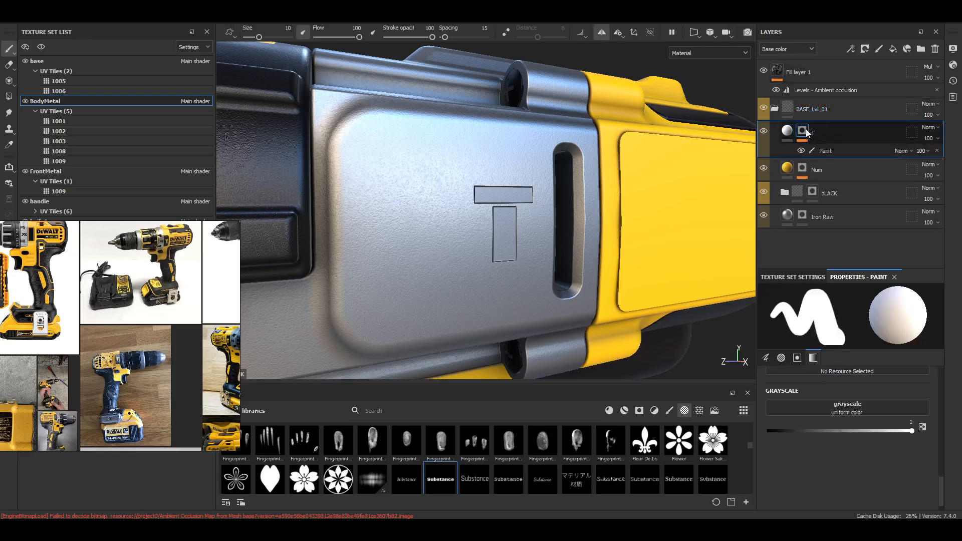
pyautogui.click(850, 49)
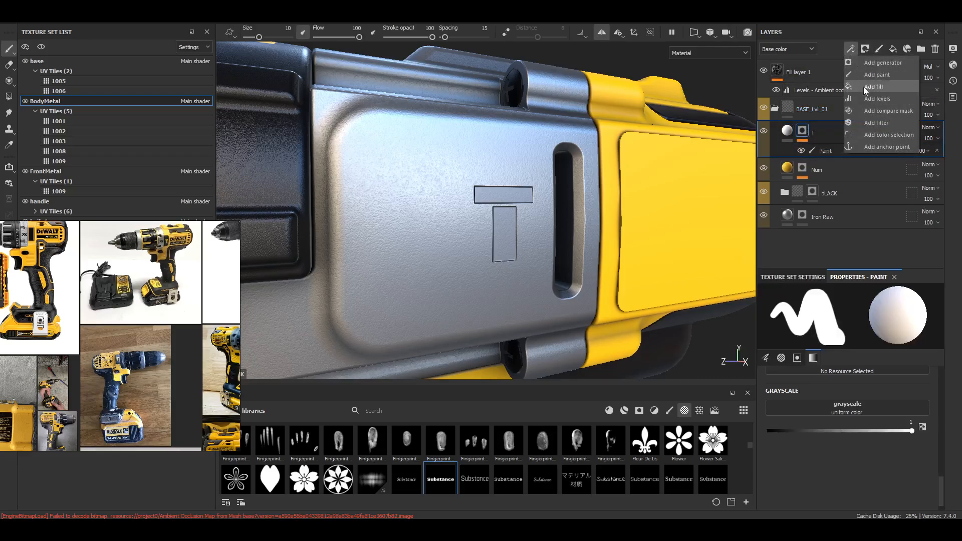
pyautogui.click(872, 123)
pyautogui.click(797, 314)
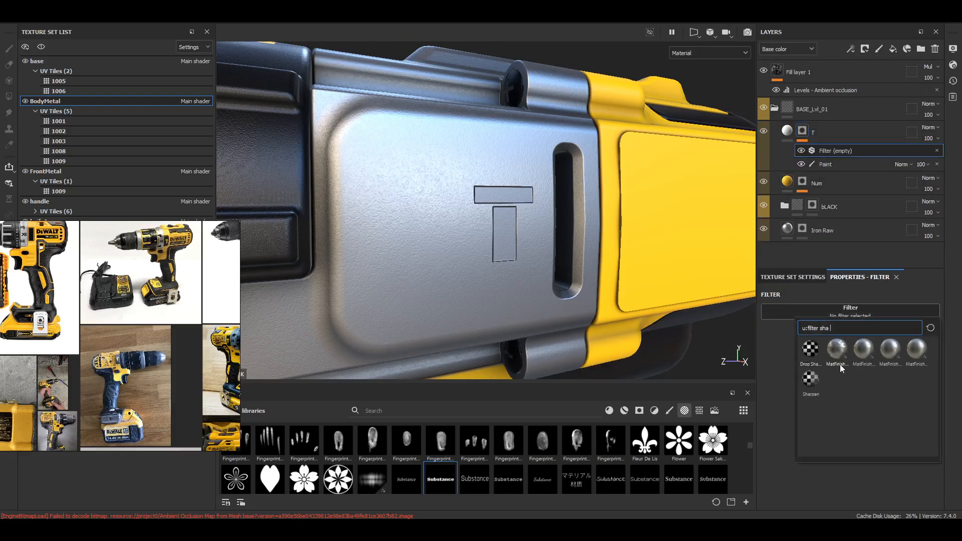
pyautogui.press('BackSpace')
pyautogui.press('BackSpace')
pyautogui.press('BackSpace')
pyautogui.click(894, 347)
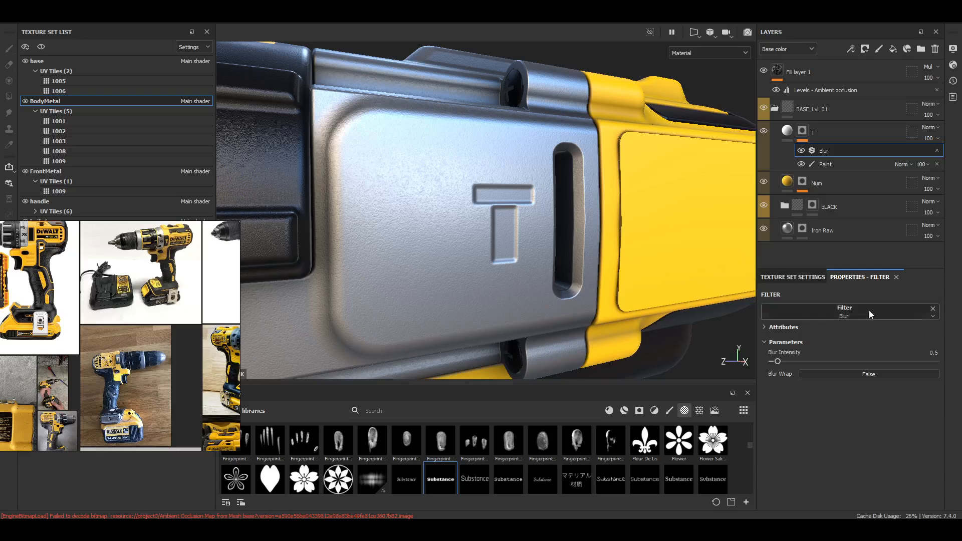
# Set the Blur intensity on the T mask to 0.29
pyautogui.click(774, 362)
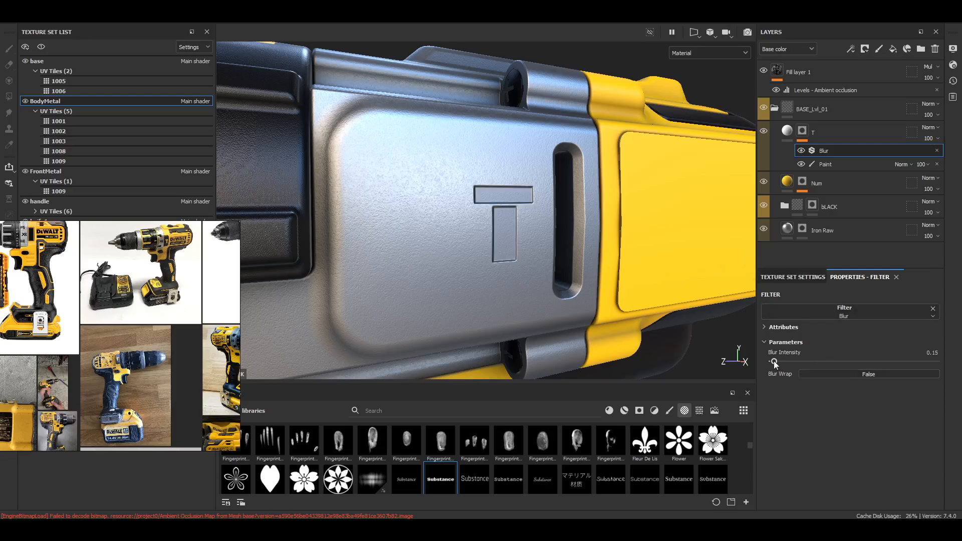
pyautogui.moveTo(774, 363); pyautogui.dragTo(776, 364)
pyautogui.keyDown('alt'); pyautogui.moveTo(530, 193); pyautogui.dragTo(519, 235); pyautogui.keyUp('alt')
pyautogui.scroll(3, 519, 233)
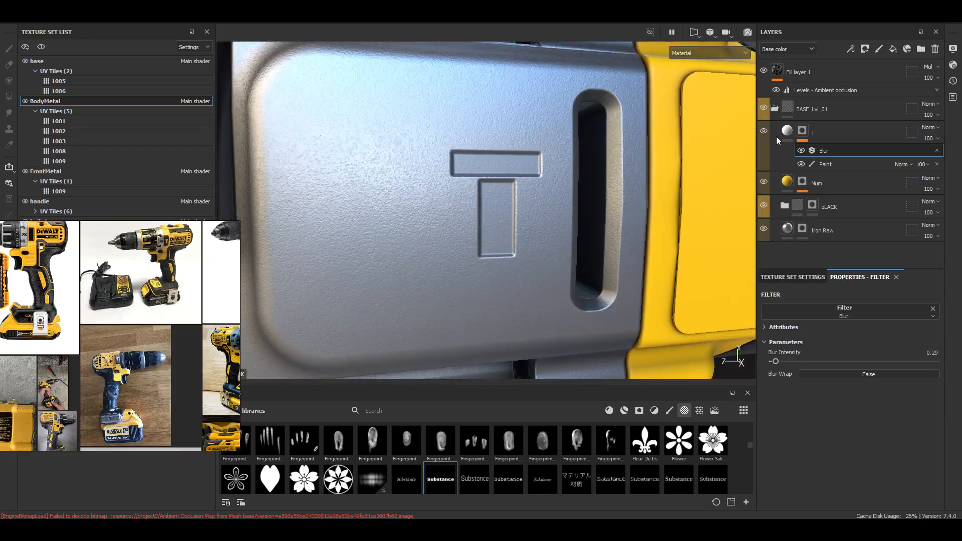
# Set the T layer's height to -0.1293 and its mask's Blur intensity to 0.35
pyautogui.click(784, 133)
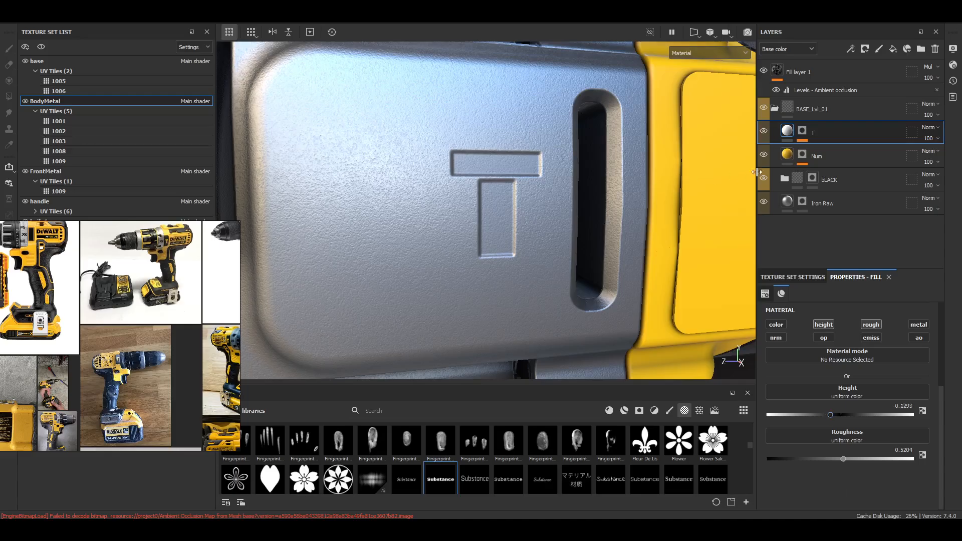
pyautogui.click(802, 132)
pyautogui.click(829, 152)
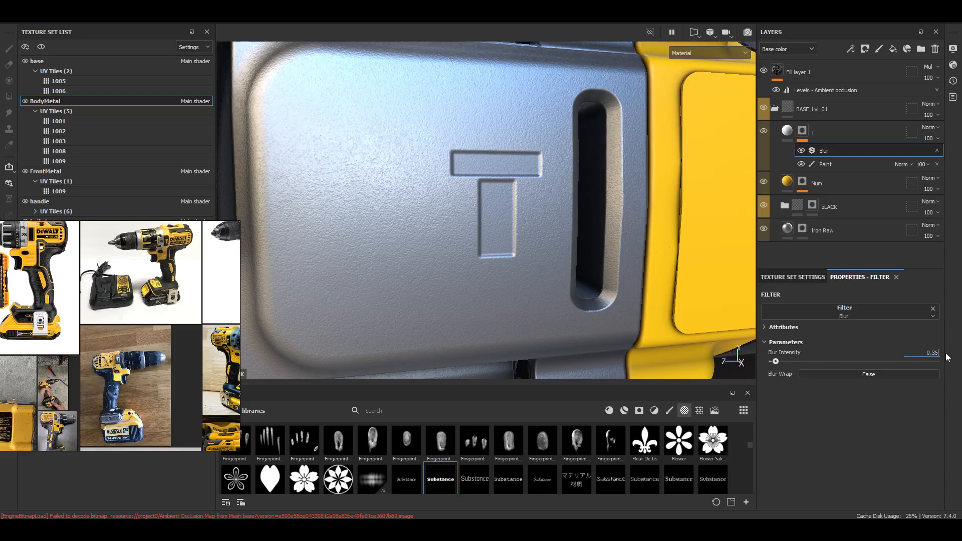
pyautogui.click(787, 130)
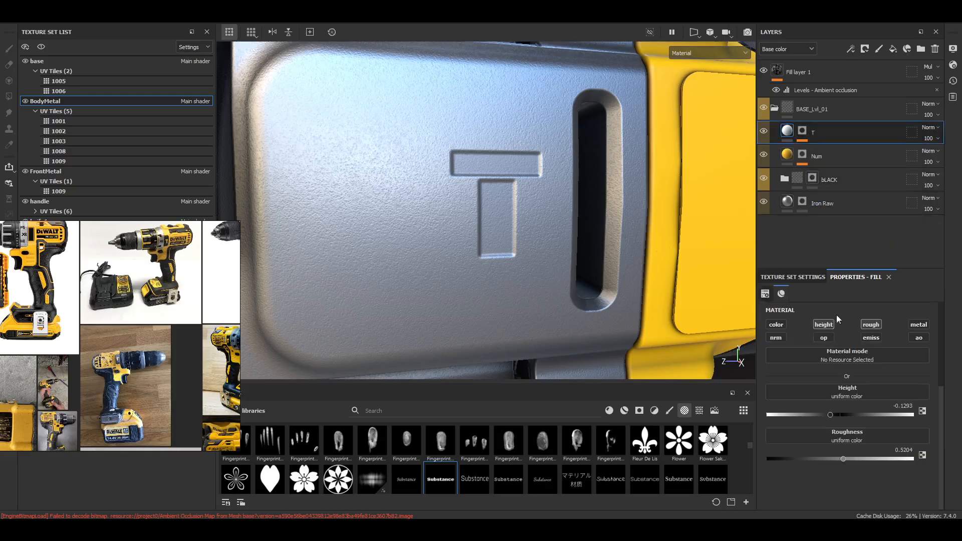
# Set the T layer's height to -0.0748 and check the engraving on the metal housing from a distance
pyautogui.click(835, 416)
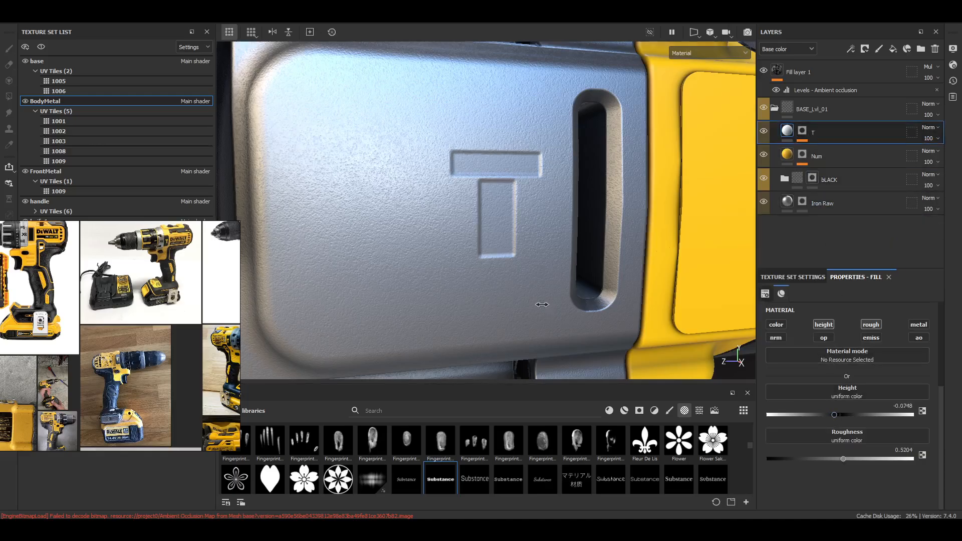
pyautogui.keyDown('shift'); pyautogui.moveTo(543, 305); pyautogui.dragTo(518, 338, button='right'); pyautogui.keyUp('shift')
pyautogui.scroll(-6, 518, 338)
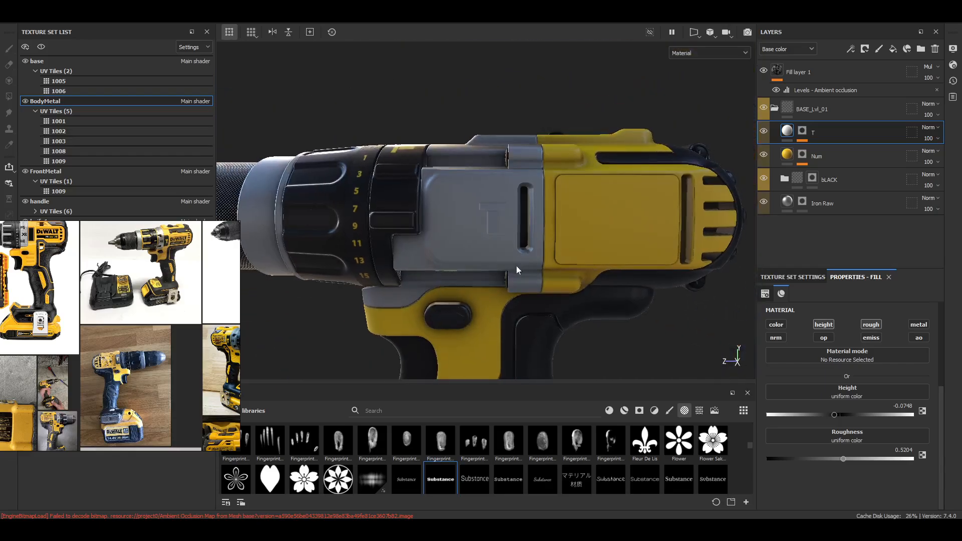
pyautogui.keyDown('alt'); pyautogui.moveTo(492, 281); pyautogui.dragTo(557, 307); pyautogui.keyUp('alt')
pyautogui.keyDown('shift'); pyautogui.moveTo(557, 307); pyautogui.dragTo(532, 344, button='right'); pyautogui.keyUp('shift')
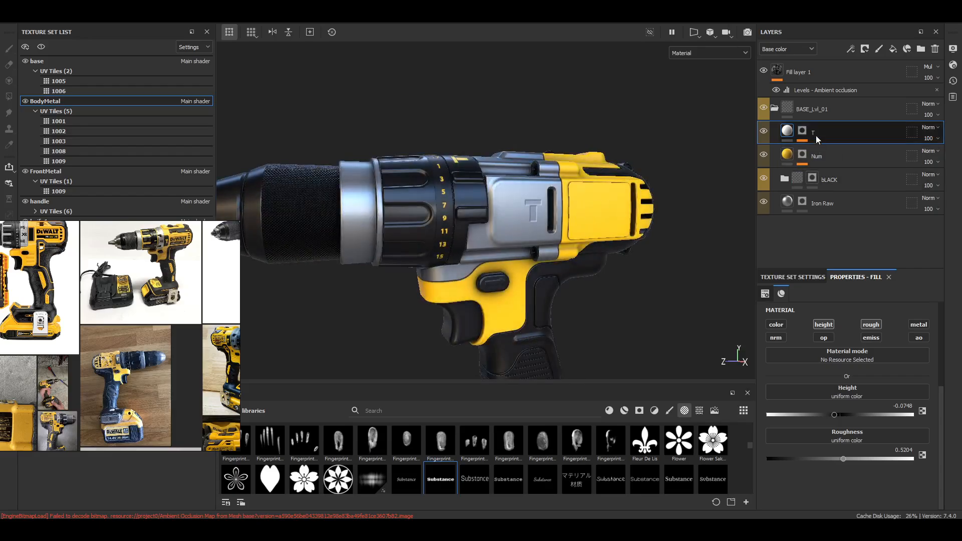
# Activate projection painting on the Paint effect in the T layer's mask and bring up the font's text parameters
pyautogui.click(801, 130)
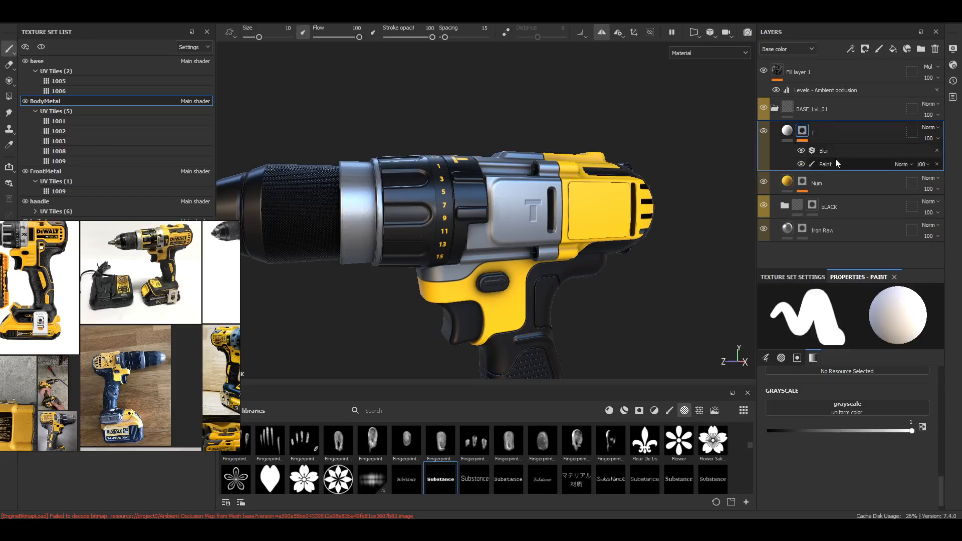
pyautogui.click(835, 160)
pyautogui.click(785, 131)
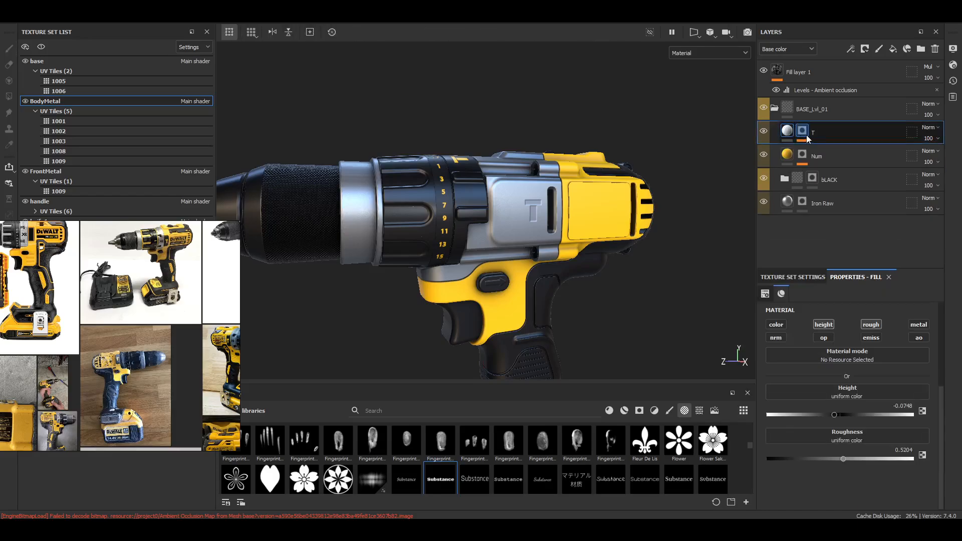
pyautogui.click(835, 160)
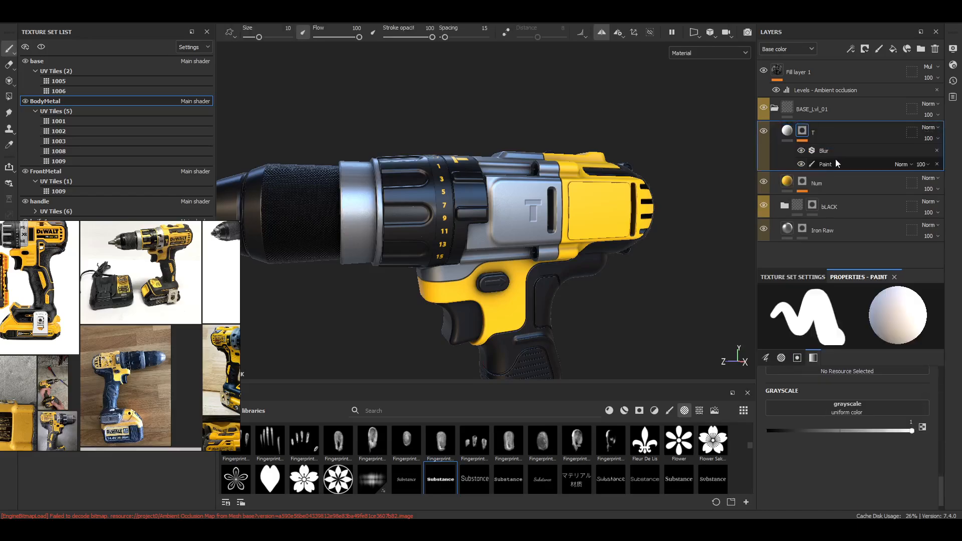
pyautogui.click(8, 81)
pyautogui.keyDown('alt'); pyautogui.moveTo(636, 267); pyautogui.dragTo(597, 248); pyautogui.keyUp('alt')
pyautogui.keyDown('alt'); pyautogui.moveTo(597, 248); pyautogui.dragTo(596, 263, button='right'); pyautogui.keyUp('alt')
pyautogui.keyDown('alt'); pyautogui.moveTo(596, 263); pyautogui.dragTo(569, 267, button='middle'); pyautogui.keyUp('alt')
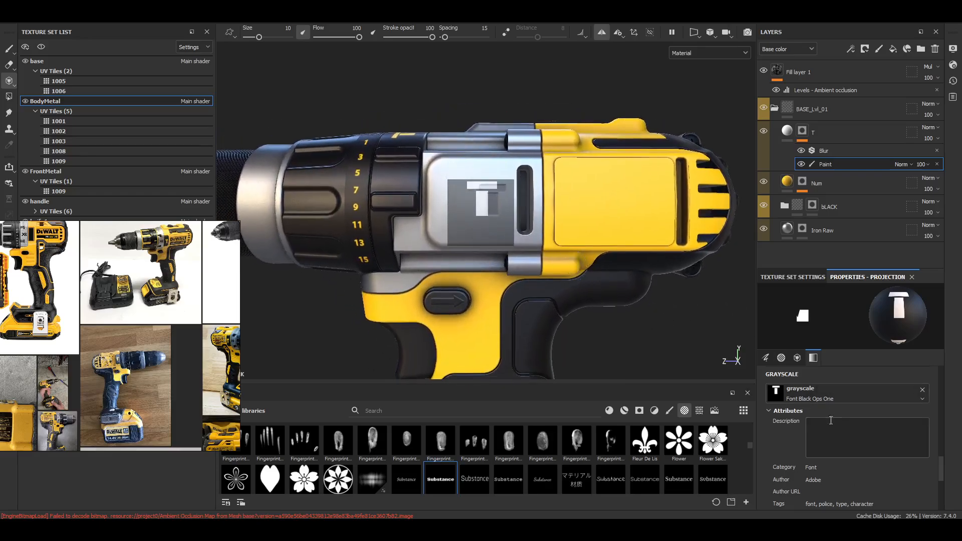
pyautogui.scroll(-3, 831, 420)
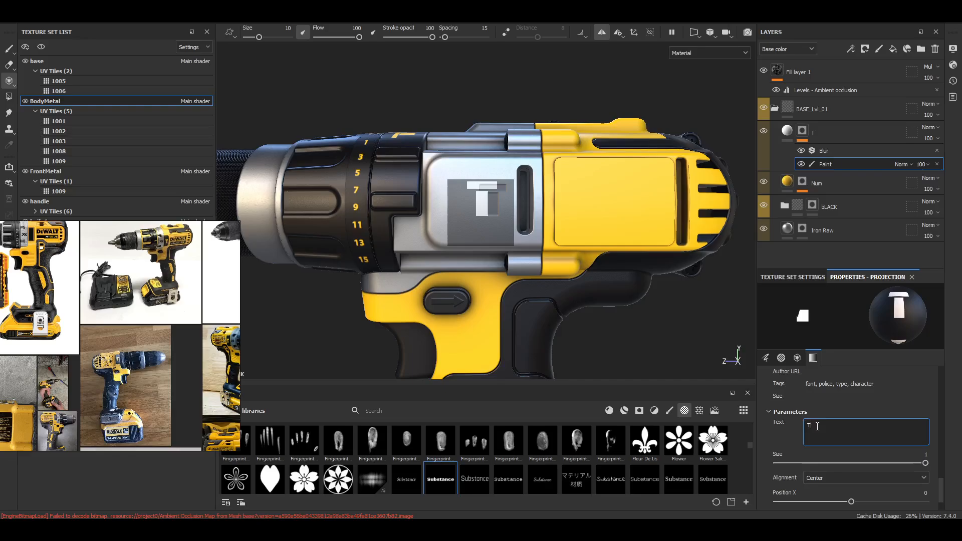
# Try a size of 0.48 for the projected T and restore the size to 1
pyautogui.click(742, 425)
pyautogui.click(848, 463)
pyautogui.doubleClick(836, 435)
pyautogui.click(867, 393)
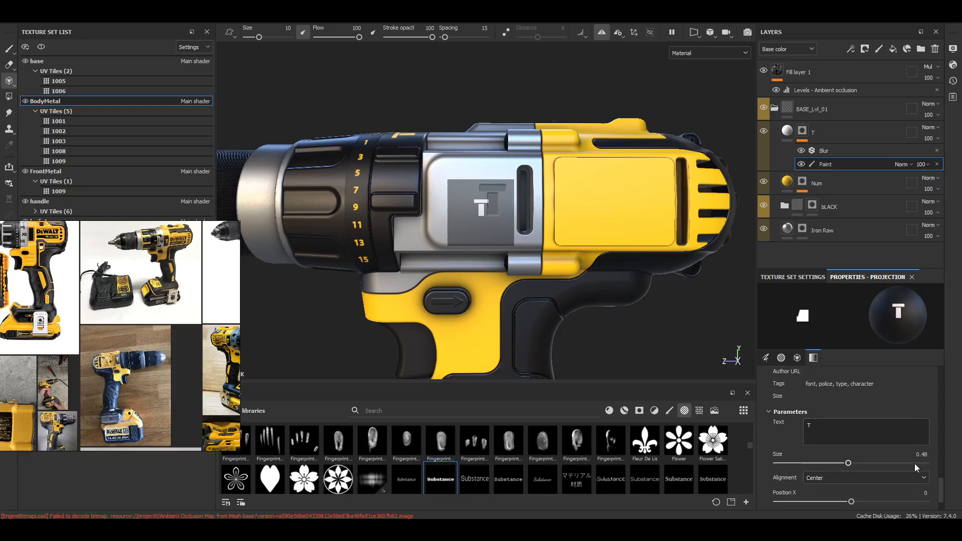
pyautogui.moveTo(915, 464); pyautogui.dragTo(927, 464)
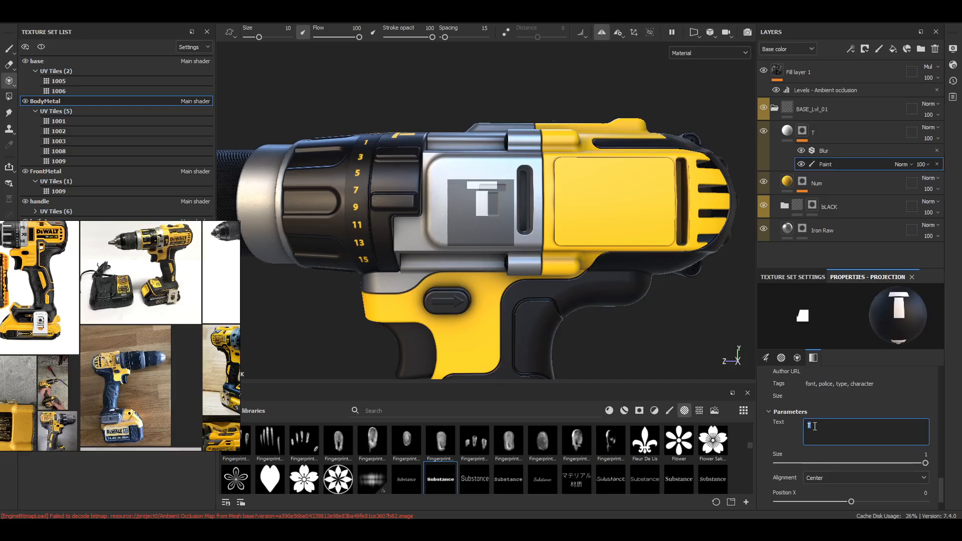
# Change the projected text to XR at size 0.8 and paint it onto the side panel of the metal housing
pyautogui.write('XR')
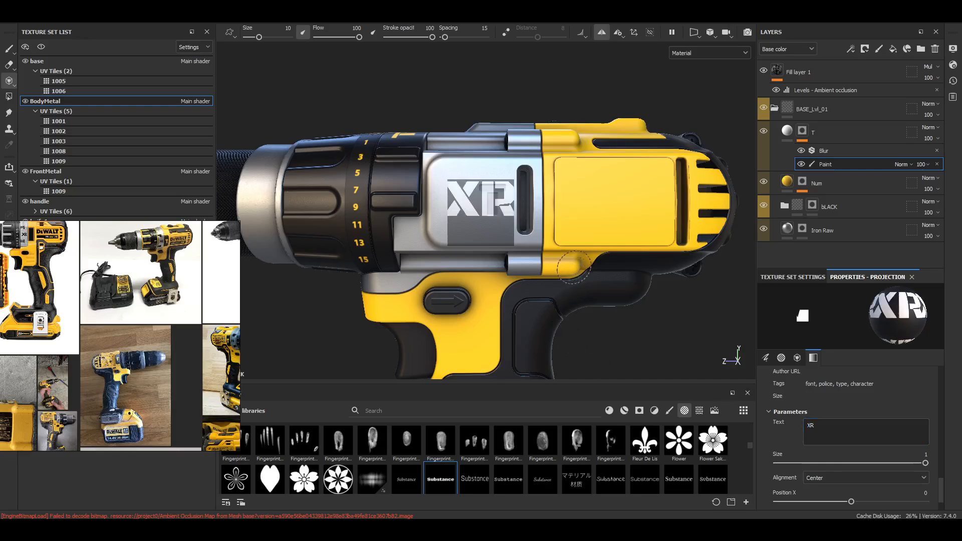
pyautogui.click(896, 463)
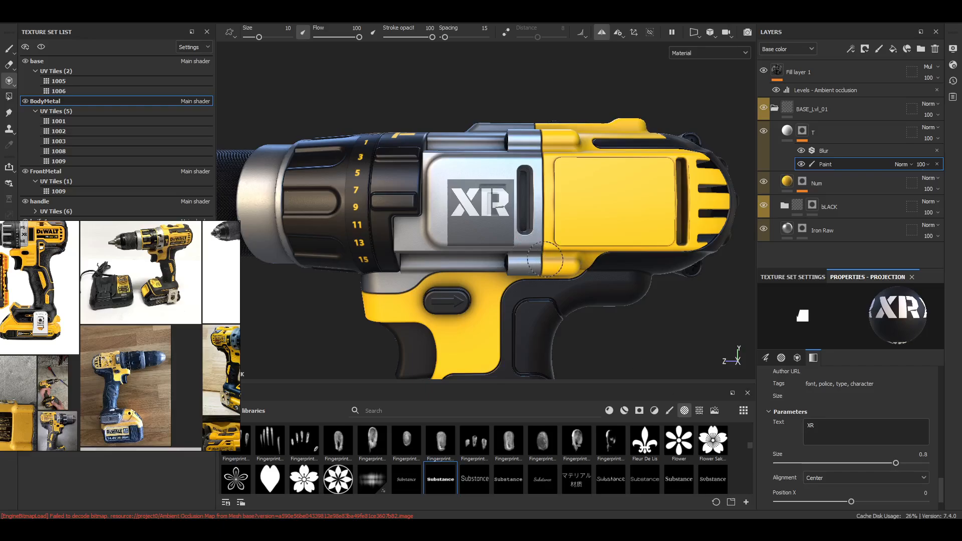
pyautogui.press('s')
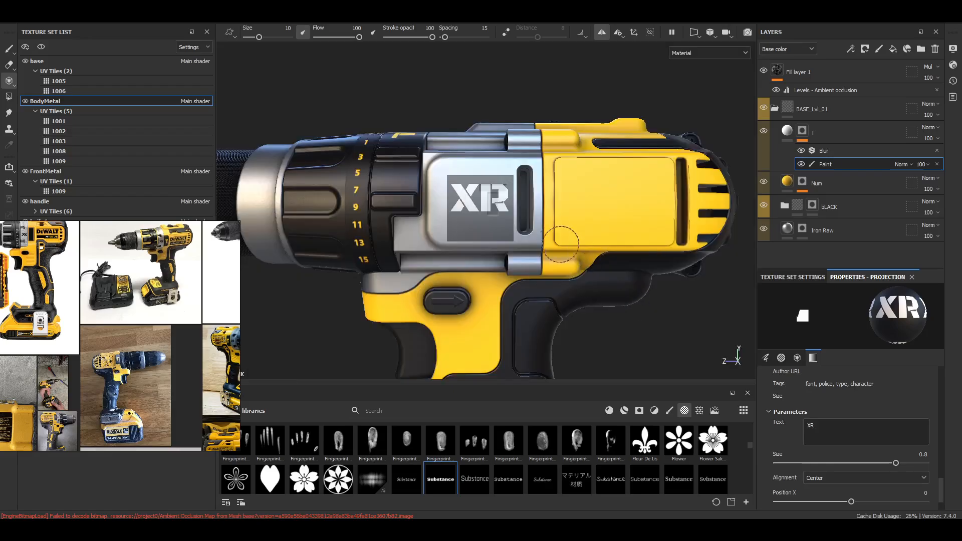
pyautogui.moveTo(502, 200); pyautogui.dragTo(455, 174)
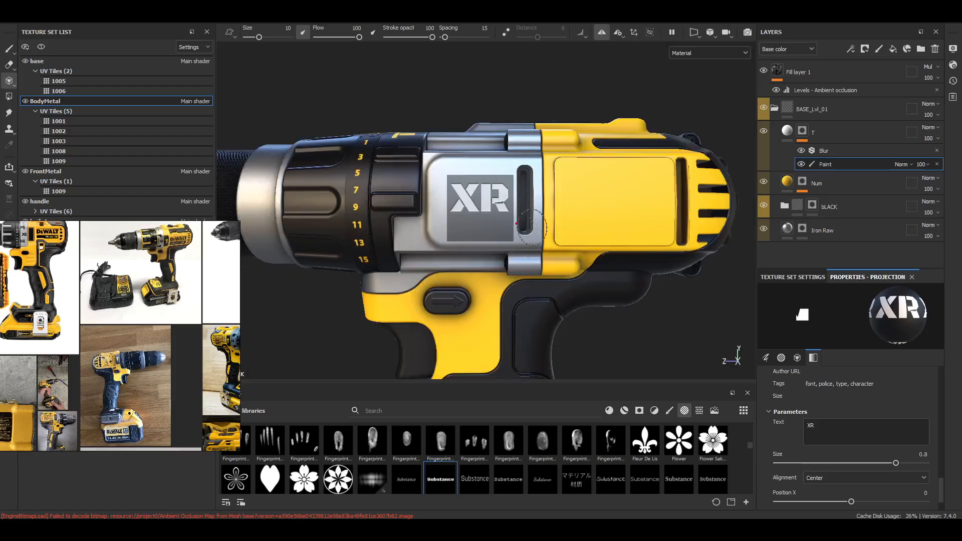
pyautogui.click(9, 48)
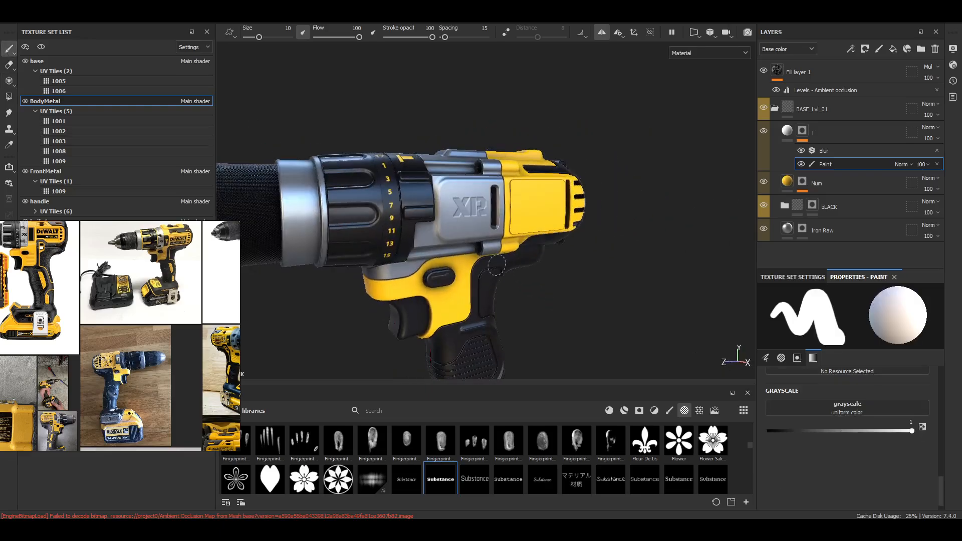
# Examine the engraved XR lettering on the housing panel from several angles, distances and lighting directions
pyautogui.moveTo(496, 266)
pyautogui.keyDown('alt'); pyautogui.mouseDown()
pyautogui.moveTo(500, 280)
pyautogui.moveTo(496, 268)
pyautogui.mouseUp(); pyautogui.keyUp('alt')
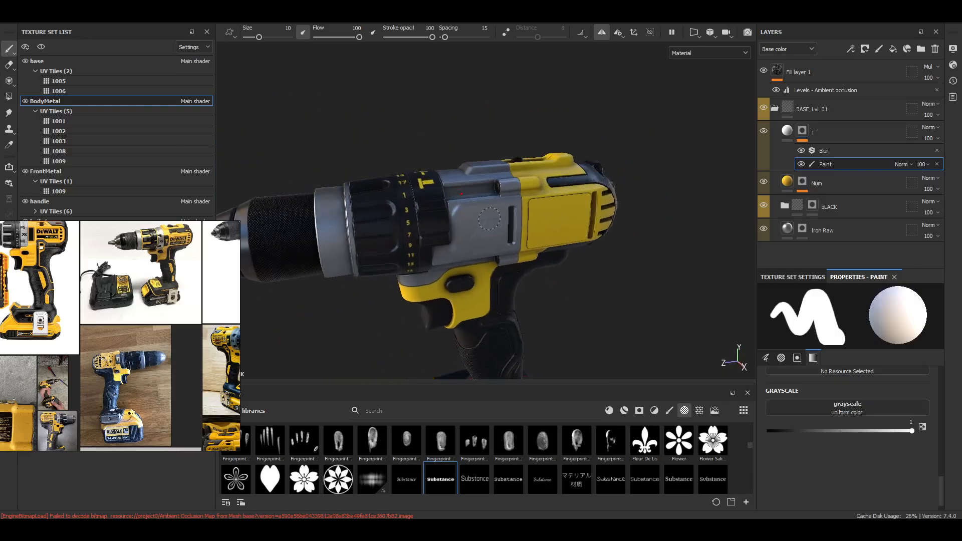
pyautogui.scroll(3, 489, 219)
pyautogui.keyDown('alt'); pyautogui.moveTo(489, 218); pyautogui.dragTo(559, 215); pyautogui.keyUp('alt')
pyautogui.scroll(-1, 559, 215)
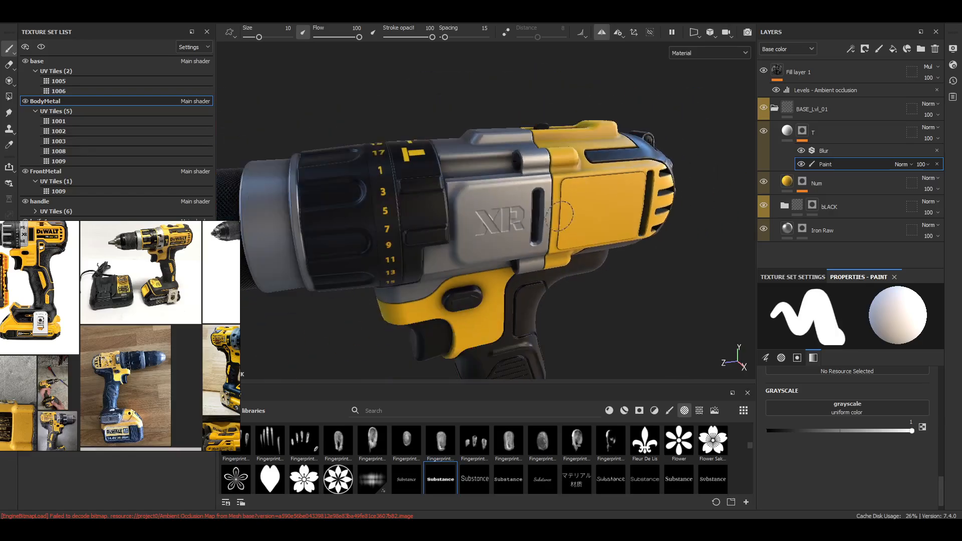
pyautogui.keyDown('alt'); pyautogui.moveTo(595, 256); pyautogui.dragTo(646, 231); pyautogui.keyUp('alt')
pyautogui.scroll(3, 501, 227)
pyautogui.scroll(-2, 507, 257)
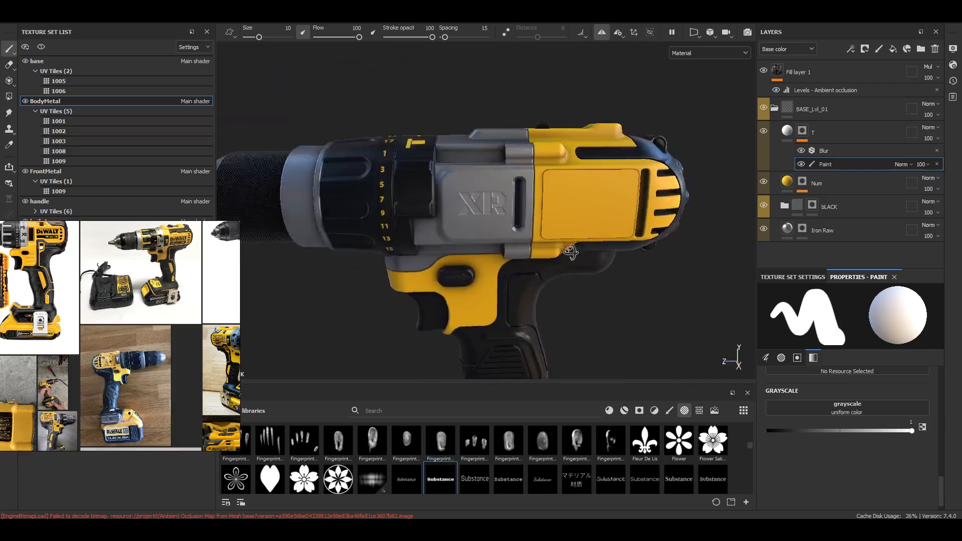
pyautogui.scroll(5, 652, 229)
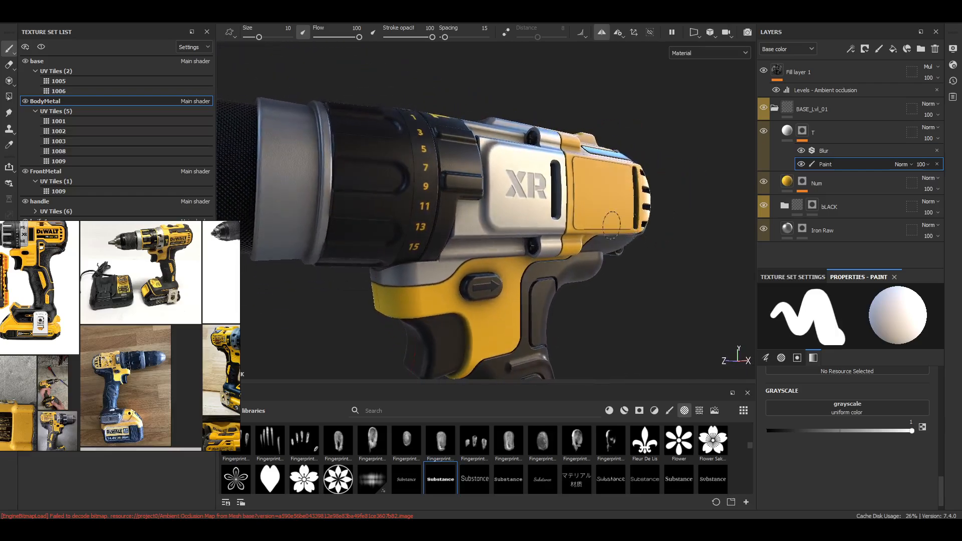
pyautogui.scroll(6, 526, 275)
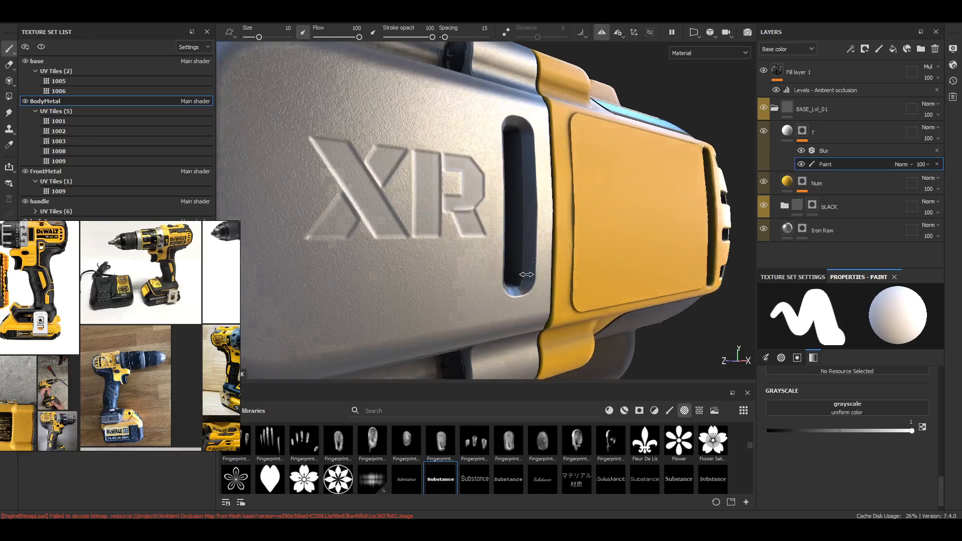
pyautogui.keyDown('shift'); pyautogui.moveTo(526, 274); pyautogui.dragTo(514, 294, button='right'); pyautogui.keyUp('shift')
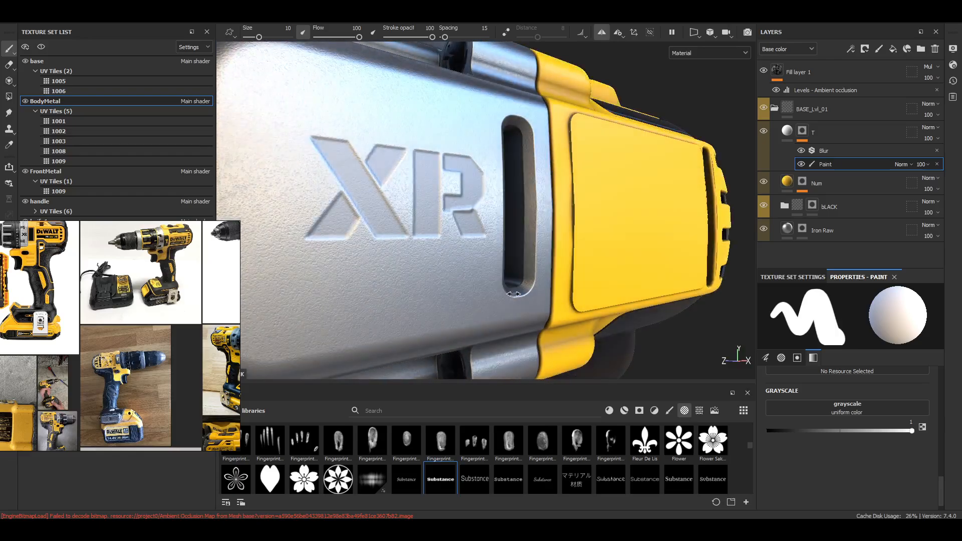
pyautogui.keyDown('alt'); pyautogui.moveTo(570, 248); pyautogui.dragTo(523, 278); pyautogui.keyUp('alt')
pyautogui.scroll(4, 547, 239)
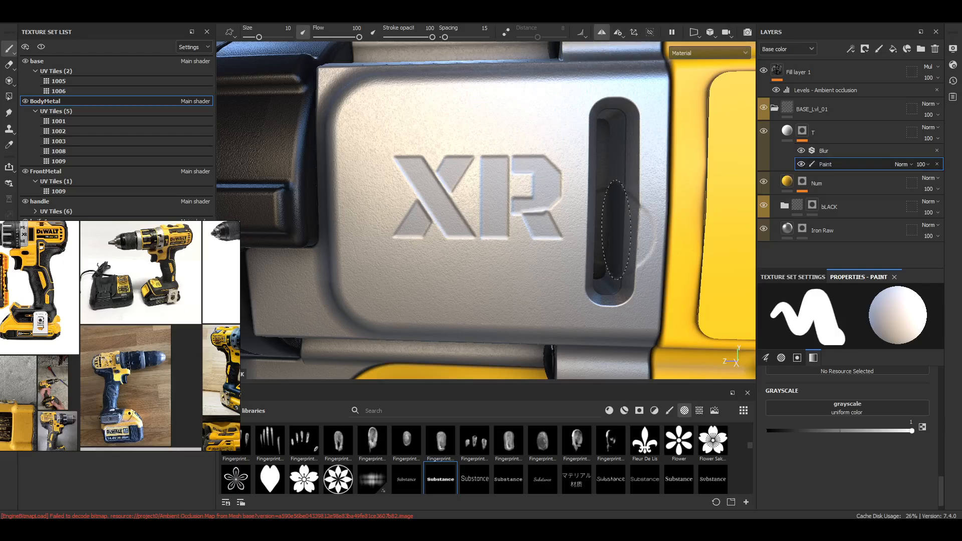
# Enlarge the XR projection to cover the engraved lettering, align it on the panel and repaint it through the stencil
pyautogui.keyDown('alt'); pyautogui.moveTo(656, 246); pyautogui.dragTo(662, 247); pyautogui.keyUp('alt')
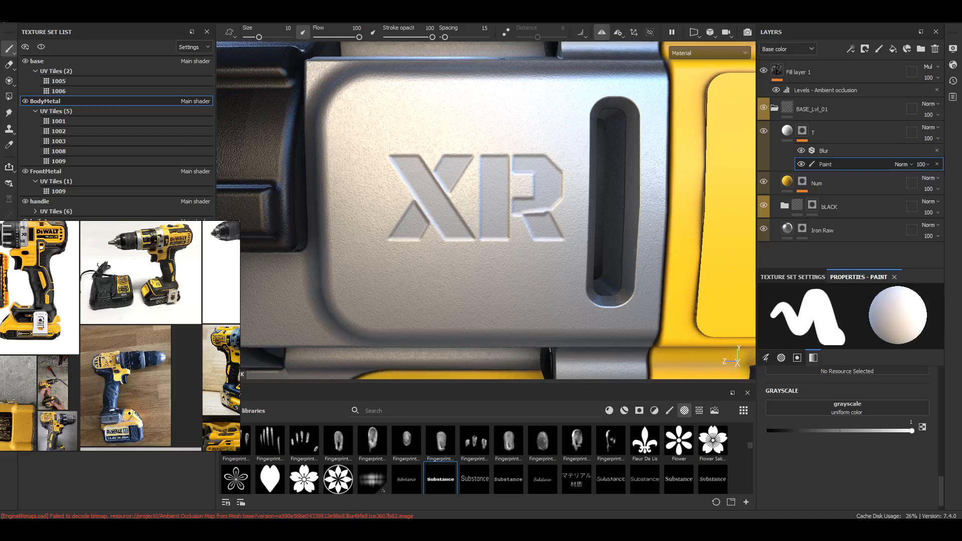
pyautogui.click(9, 80)
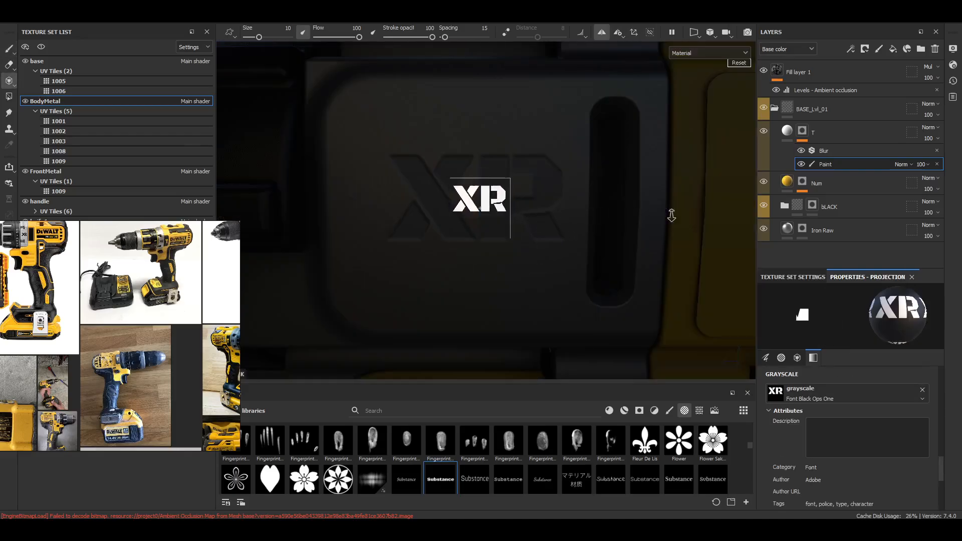
pyautogui.moveTo(671, 216); pyautogui.dragTo(420, 274, button='right')
pyautogui.moveTo(494, 275); pyautogui.dragTo(493, 295, button='middle')
pyautogui.moveTo(560, 234)
pyautogui.mouseDown()
pyautogui.moveTo(459, 187)
pyautogui.moveTo(378, 185)
pyautogui.mouseUp()
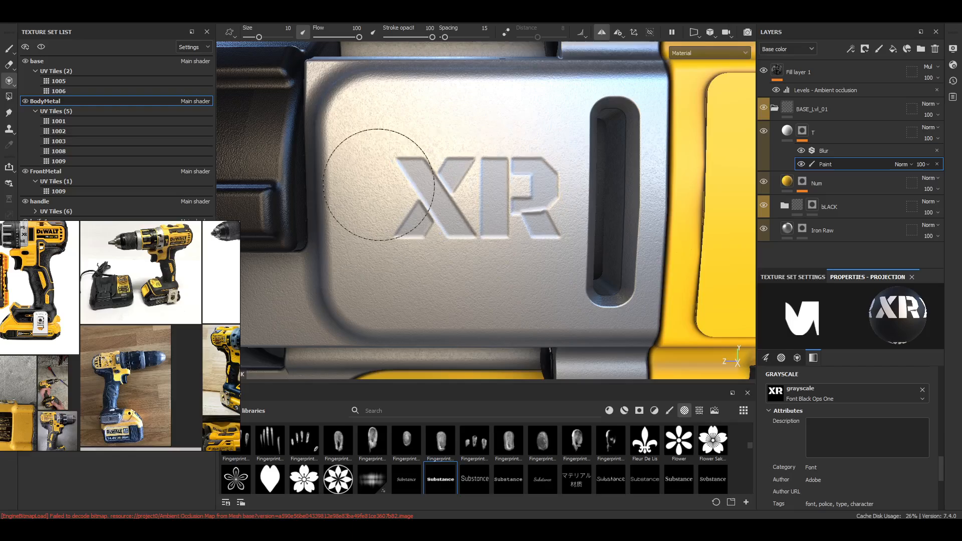
pyautogui.press('s')
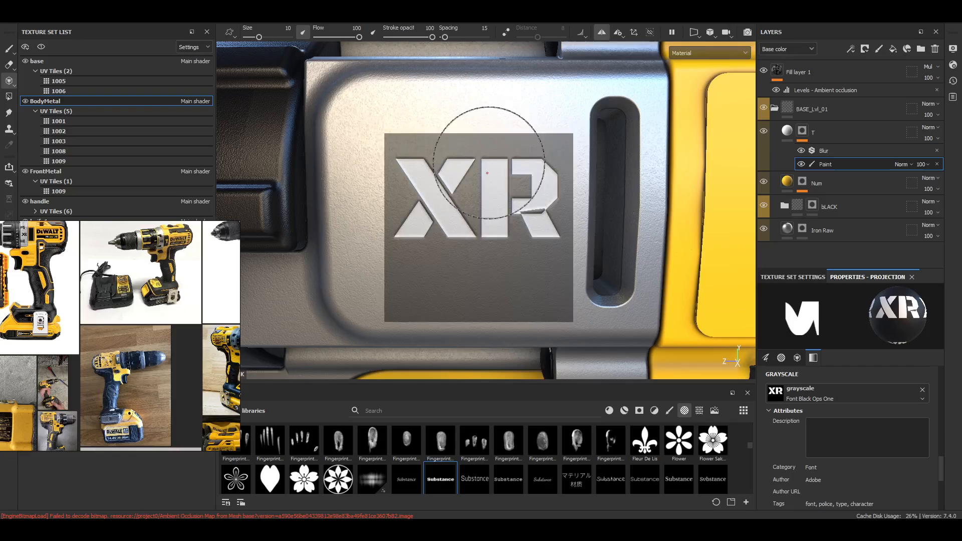
pyautogui.click(12, 53)
# Examine the repainted XR mark on the whole drill and the symmetry line running along the handle
pyautogui.scroll(-10, 494, 204)
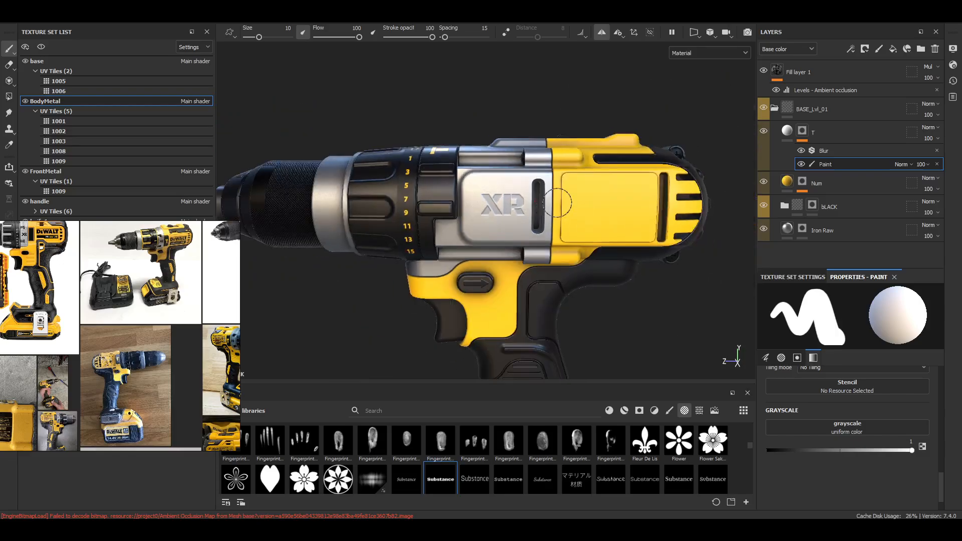
pyautogui.keyDown('alt'); pyautogui.moveTo(363, 269); pyautogui.dragTo(478, 288); pyautogui.keyUp('alt')
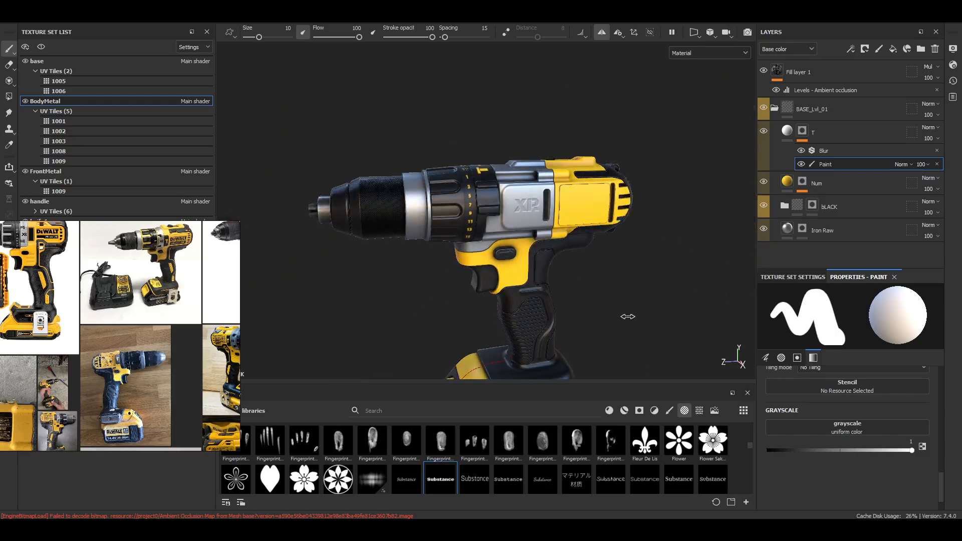
pyautogui.scroll(-3, 633, 280)
pyautogui.scroll(2, 589, 261)
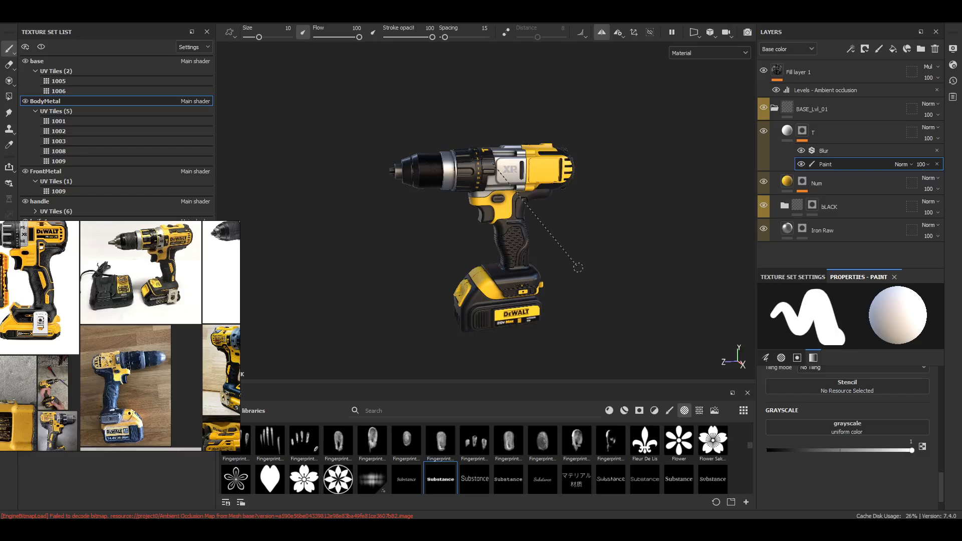
pyautogui.scroll(3, 581, 258)
pyautogui.keyDown('alt'); pyautogui.moveTo(587, 250); pyautogui.dragTo(458, 235); pyautogui.keyUp('alt')
pyautogui.scroll(6, 458, 203)
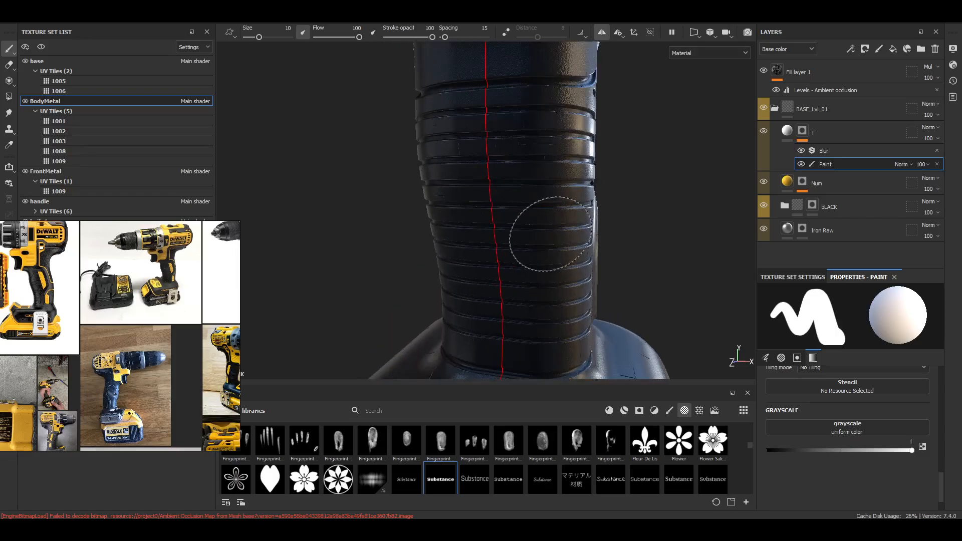
pyautogui.scroll(-4, 552, 235)
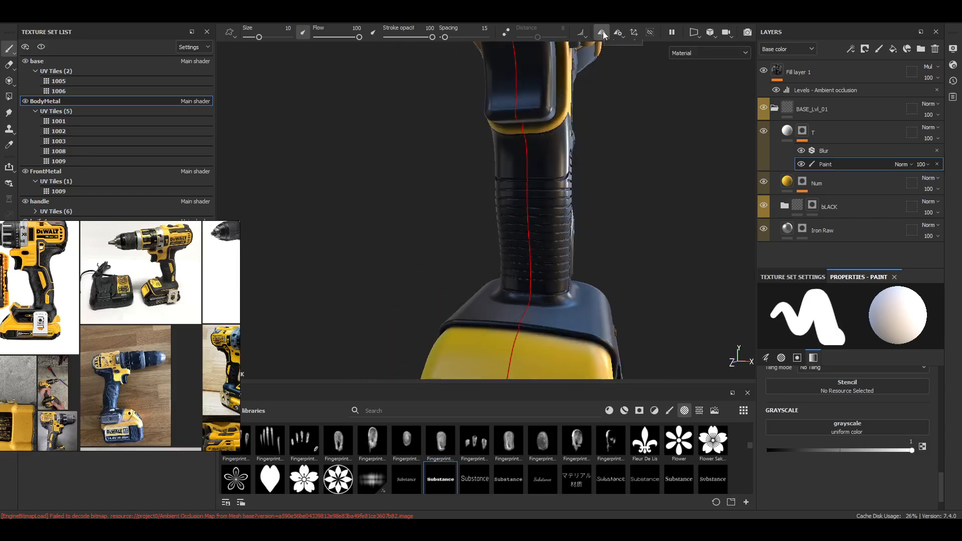
pyautogui.scroll(-5, 561, 155)
# Examine how symmetry painting places the XR lettering on the opposite side of the metal housing
pyautogui.keyDown('alt'); pyautogui.moveTo(506, 245); pyautogui.dragTo(528, 307); pyautogui.keyUp('alt')
pyautogui.scroll(1, 576, 165)
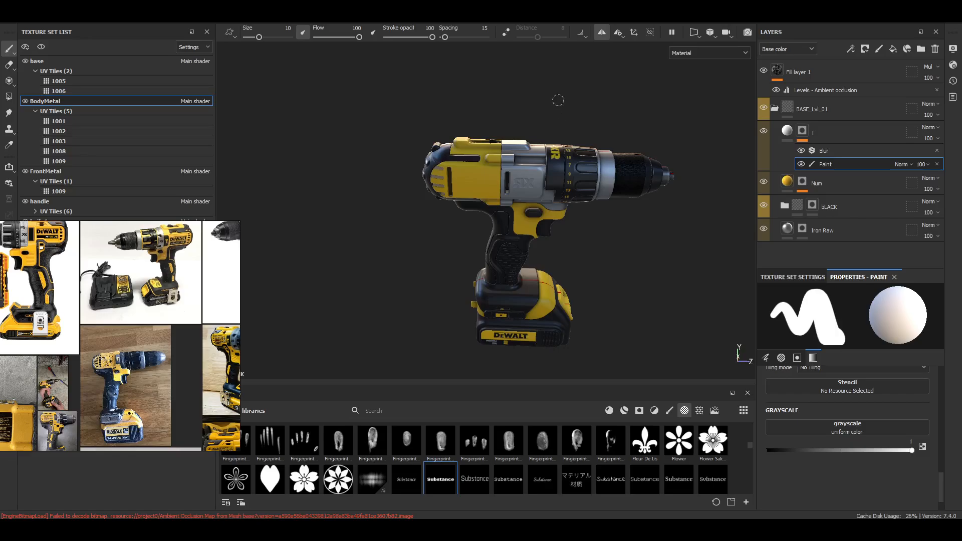
pyautogui.scroll(7, 540, 135)
pyautogui.keyDown('alt'); pyautogui.moveTo(525, 225); pyautogui.dragTo(481, 256); pyautogui.keyUp('alt')
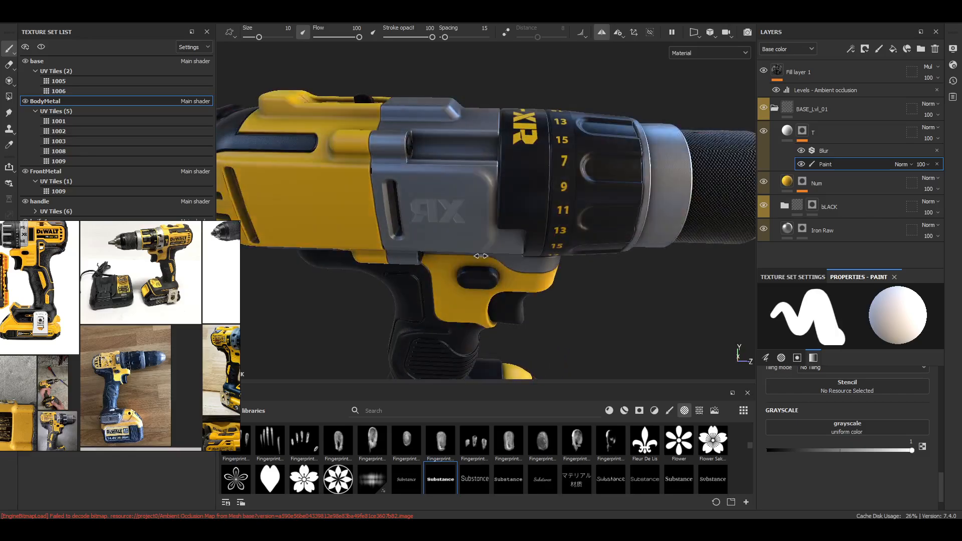
pyautogui.moveTo(481, 256)
pyautogui.keyDown('shift'); pyautogui.mouseDown(button='right')
pyautogui.moveTo(454, 250)
pyautogui.moveTo(481, 258)
pyautogui.mouseUp(button='right'); pyautogui.keyUp('shift')
pyautogui.scroll(-5, 493, 263)
pyautogui.moveTo(503, 270)
pyautogui.keyDown('alt'); pyautogui.mouseDown()
pyautogui.moveTo(565, 296)
pyautogui.moveTo(539, 291)
pyautogui.mouseUp(); pyautogui.keyUp('alt')
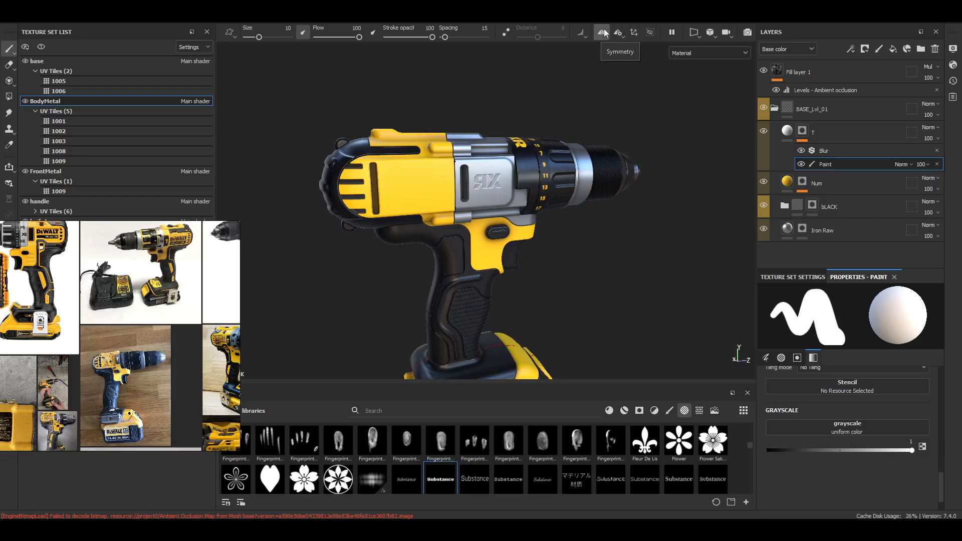
pyautogui.scroll(-3, 506, 150)
pyautogui.keyDown('alt'); pyautogui.moveTo(493, 150); pyautogui.dragTo(591, 161); pyautogui.keyUp('alt')
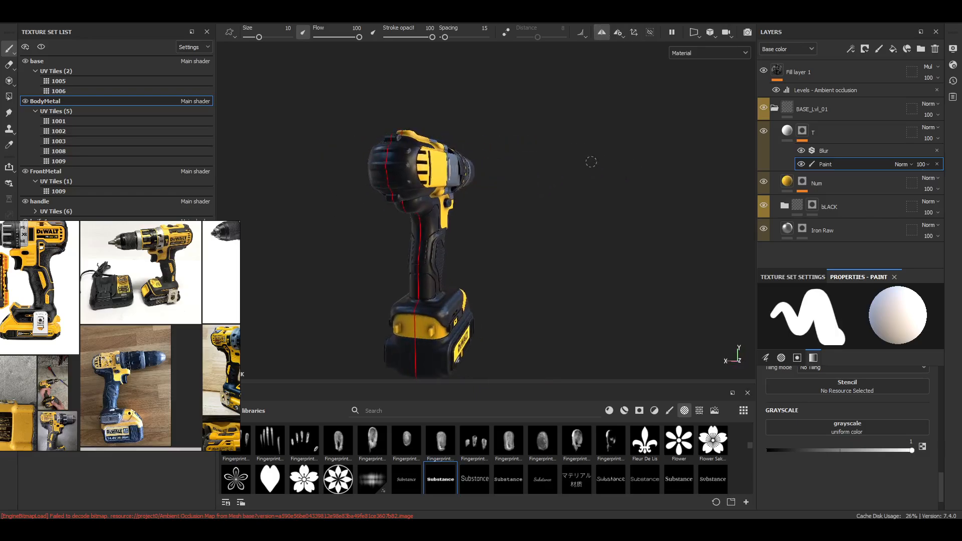
# Compare the XR lettering with its mirrored copy on both sides of the metal housing, close up and from a distance
pyautogui.keyDown('alt'); pyautogui.moveTo(446, 201); pyautogui.dragTo(526, 181, button='middle'); pyautogui.keyUp('alt')
pyautogui.scroll(2, 414, 174)
pyautogui.keyDown('alt'); pyautogui.moveTo(414, 174); pyautogui.dragTo(727, 198); pyautogui.keyUp('alt')
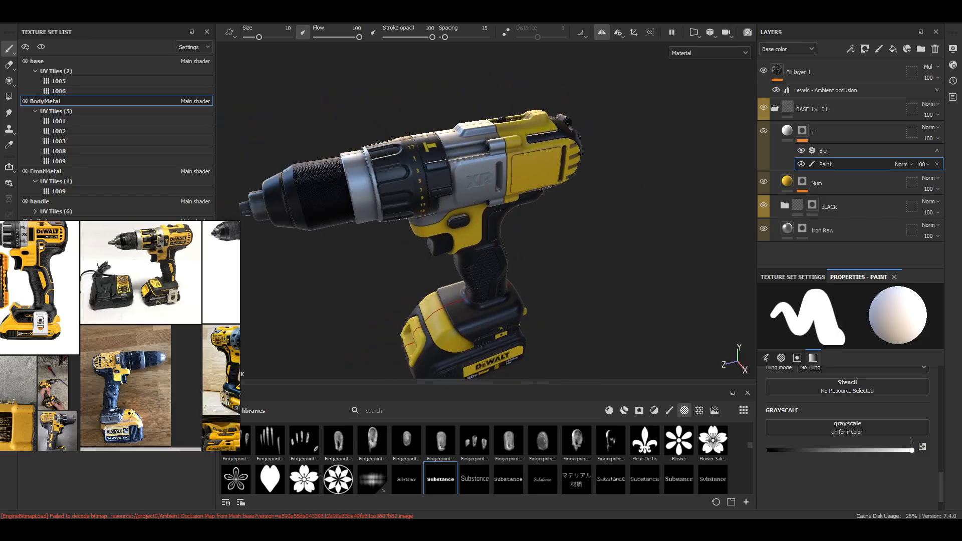
pyautogui.keyDown('alt'); pyautogui.moveTo(519, 98); pyautogui.dragTo(596, 70, button='middle'); pyautogui.keyUp('alt')
pyautogui.scroll(4, 581, 125)
pyautogui.keyDown('alt'); pyautogui.moveTo(637, 189); pyautogui.dragTo(579, 160); pyautogui.keyUp('alt')
pyautogui.scroll(-5, 541, 161)
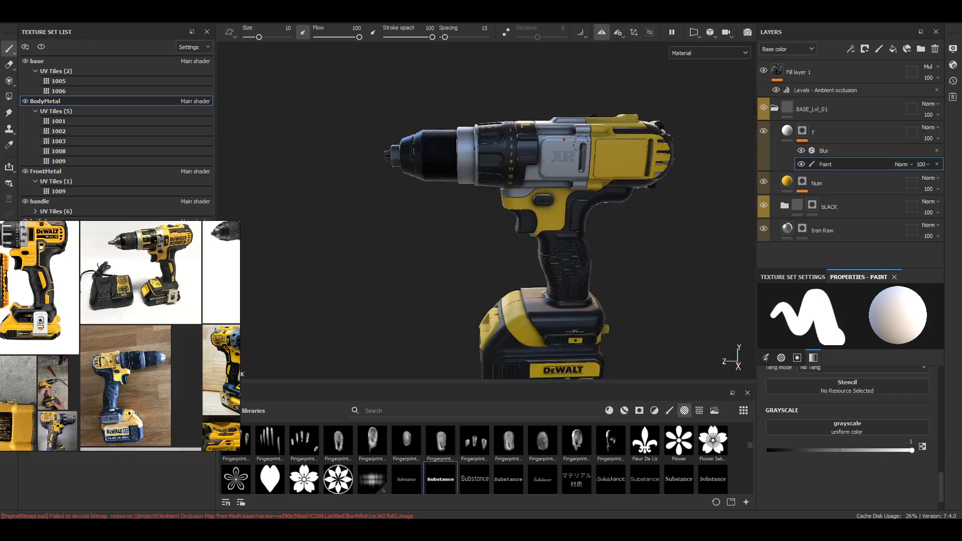
pyautogui.keyDown('alt'); pyautogui.moveTo(480, 175); pyautogui.dragTo(762, 190); pyautogui.keyUp('alt')
pyautogui.scroll(3, 576, 163)
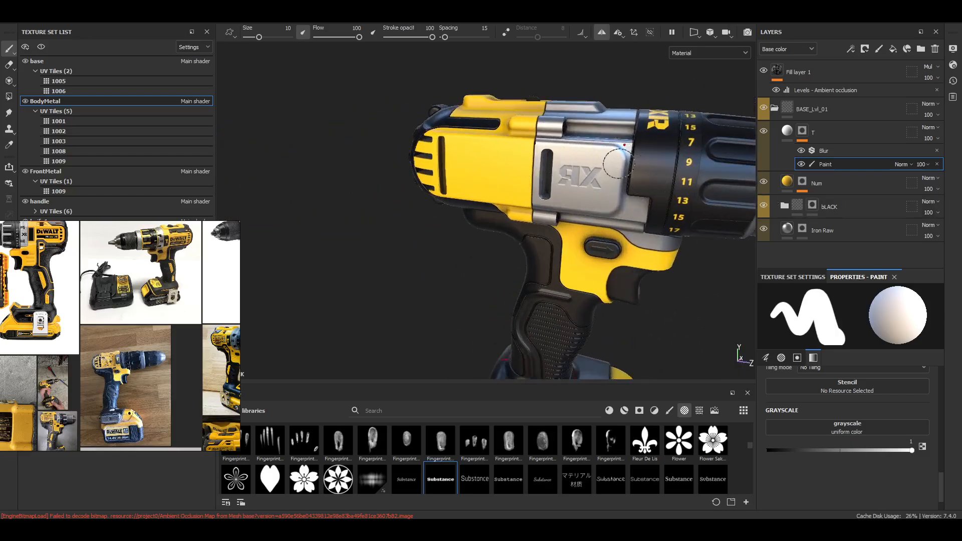
pyautogui.scroll(-3, 526, 162)
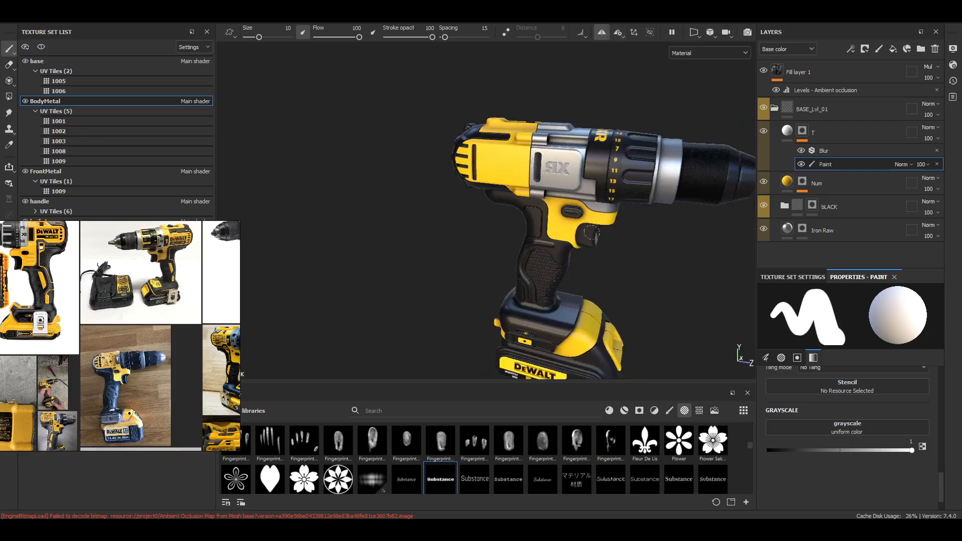
pyautogui.scroll(-2, 592, 233)
pyautogui.scroll(3, 566, 221)
pyautogui.moveTo(561, 218)
pyautogui.keyDown('alt'); pyautogui.mouseDown()
pyautogui.moveTo(522, 213)
pyautogui.moveTo(554, 221)
pyautogui.mouseUp(); pyautogui.keyUp('alt')
pyautogui.scroll(-4, 554, 221)
pyautogui.moveTo(448, 219)
pyautogui.keyDown('alt'); pyautogui.mouseDown()
pyautogui.moveTo(439, 220)
pyautogui.moveTo(584, 193)
pyautogui.moveTo(649, 199)
pyautogui.mouseUp(); pyautogui.keyUp('alt')
pyautogui.scroll(5, 511, 228)
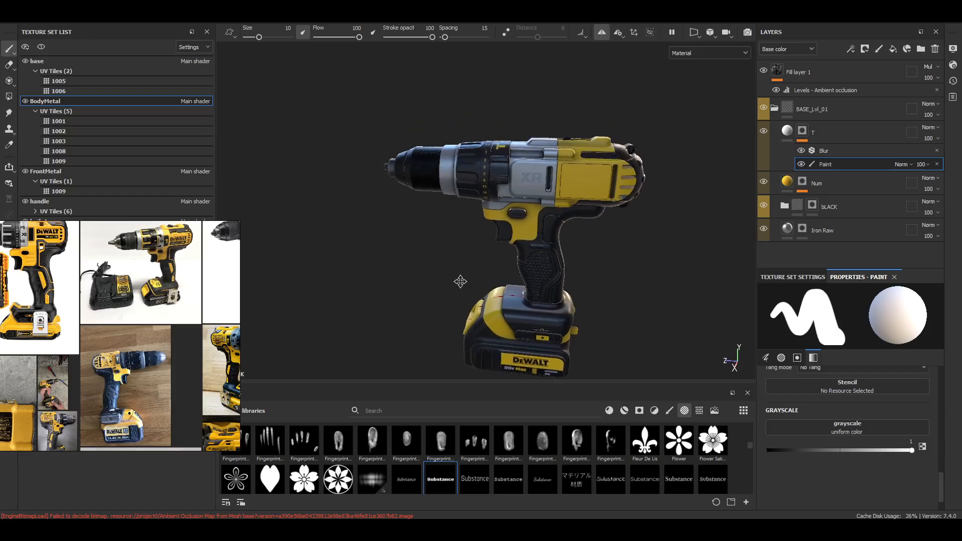
pyautogui.scroll(-4, 544, 224)
pyautogui.keyDown('alt'); pyautogui.moveTo(554, 241); pyautogui.dragTo(593, 63); pyautogui.keyUp('alt')
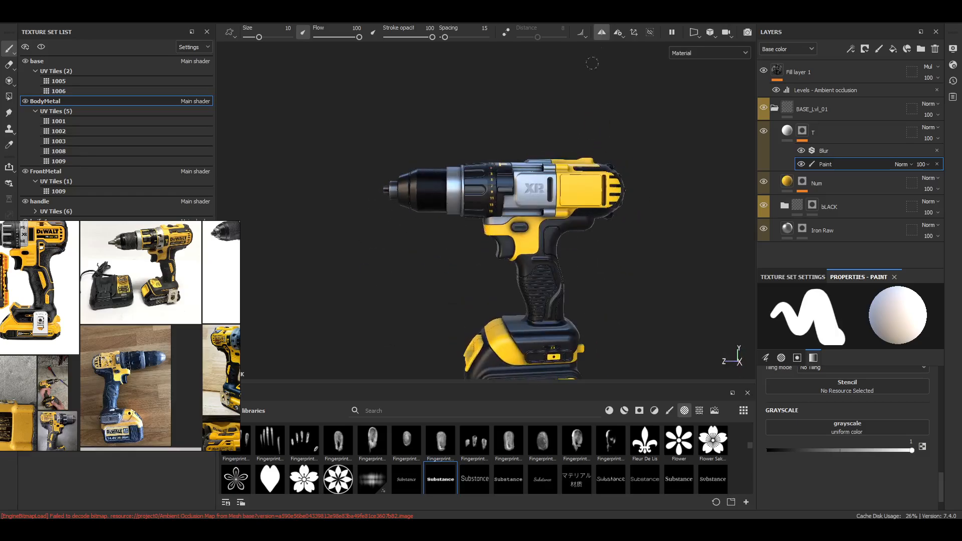
# Turn off symmetry painting
pyautogui.click(606, 36)
pyautogui.scroll(-1, 546, 225)
pyautogui.keyDown('alt'); pyautogui.moveTo(546, 235); pyautogui.dragTo(558, 247); pyautogui.keyUp('alt')
pyautogui.keyDown('alt'); pyautogui.moveTo(575, 266); pyautogui.dragTo(565, 238, button='middle'); pyautogui.keyUp('alt')
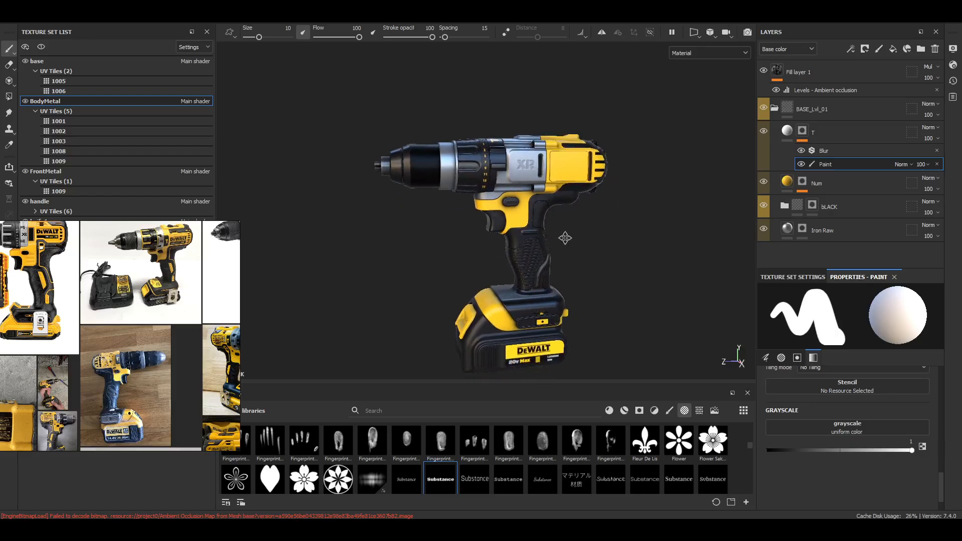
pyautogui.scroll(3, 564, 238)
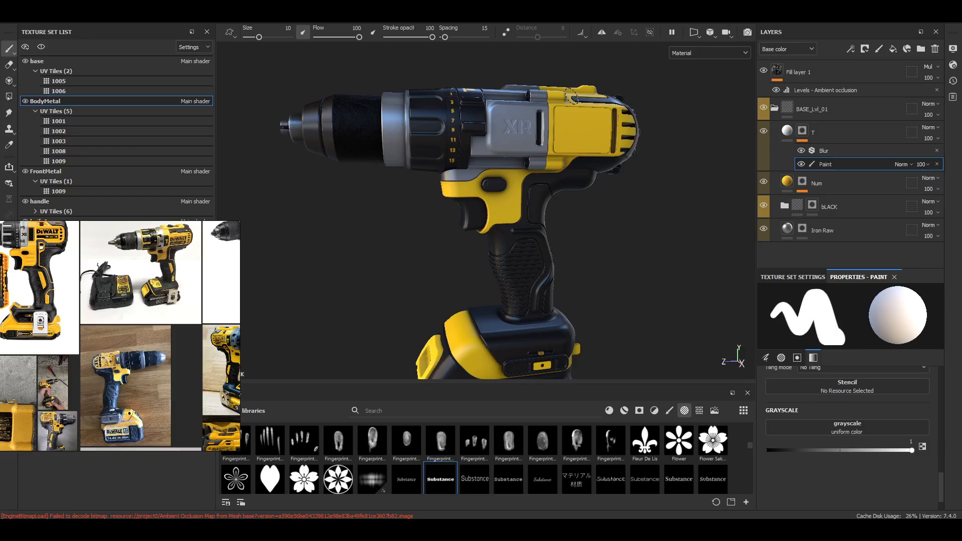
# Switch to the Decal texture set on the yellow rear panel, move the reference board aside and select the Plastic Matte Pure layer
pyautogui.keyDown('ctrl'); pyautogui.keyDown('alt'); pyautogui.rightClick(589, 134); pyautogui.keyUp('alt'); pyautogui.keyUp('ctrl')
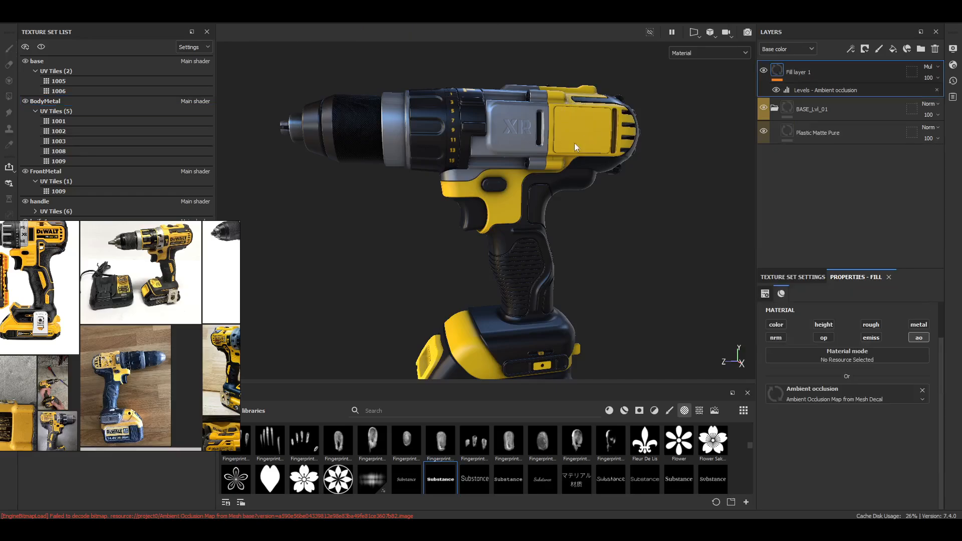
pyautogui.moveTo(144, 263); pyautogui.dragTo(219, 197, button='right')
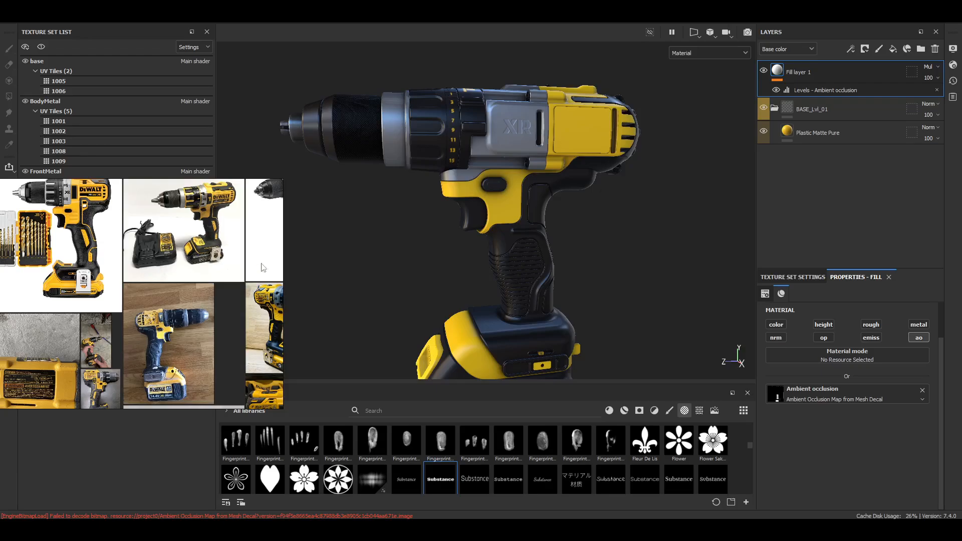
pyautogui.click(877, 132)
pyautogui.keyDown('alt'); pyautogui.moveTo(645, 199); pyautogui.dragTo(579, 238, button='middle'); pyautogui.keyUp('alt')
pyautogui.keyDown('shift'); pyautogui.moveTo(584, 220); pyautogui.dragTo(641, 253, button='right'); pyautogui.keyUp('shift')
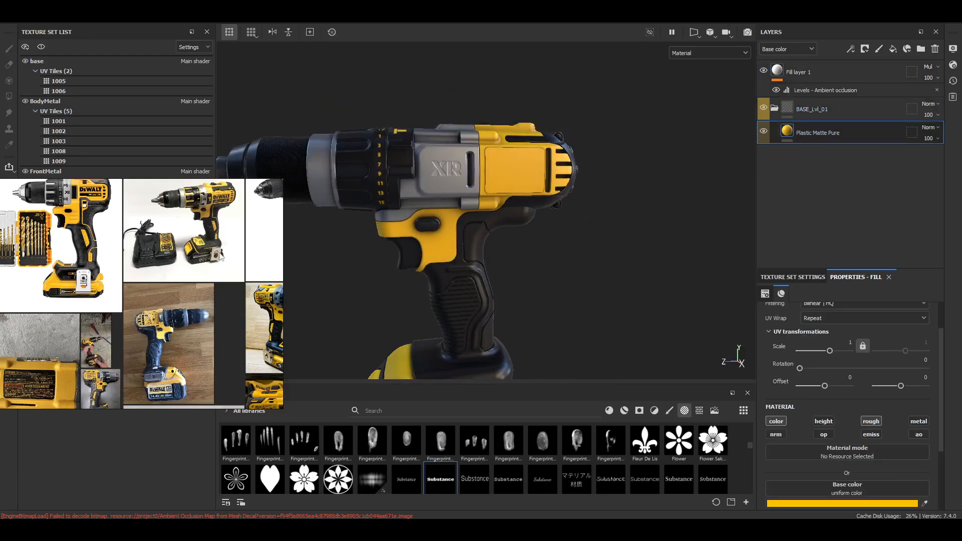
# Study the DeWalt side label in the reference photos and compare it with the drill's blank yellow rear panel
pyautogui.scroll(3, 95, 180)
pyautogui.scroll(-3, 125, 236)
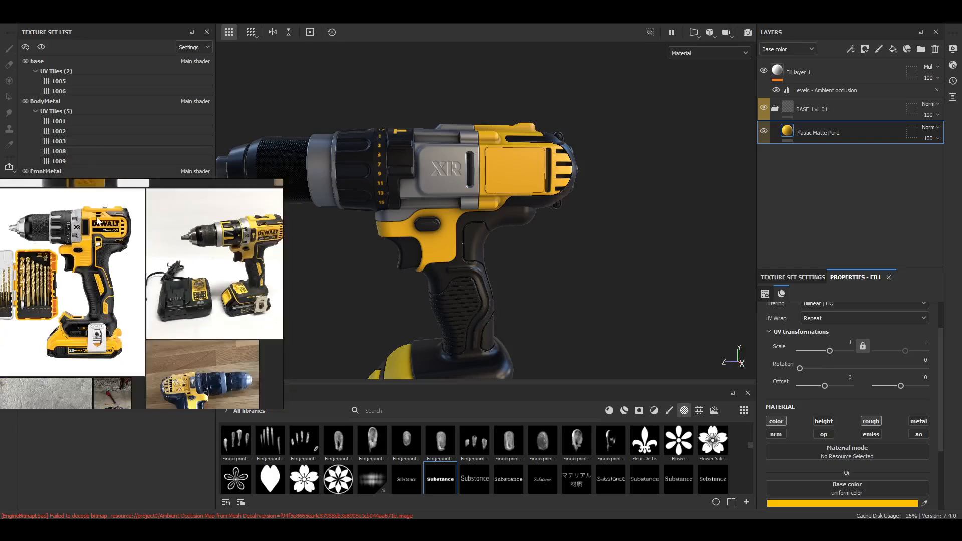
pyautogui.scroll(-1, 98, 239)
pyautogui.scroll(5, 98, 239)
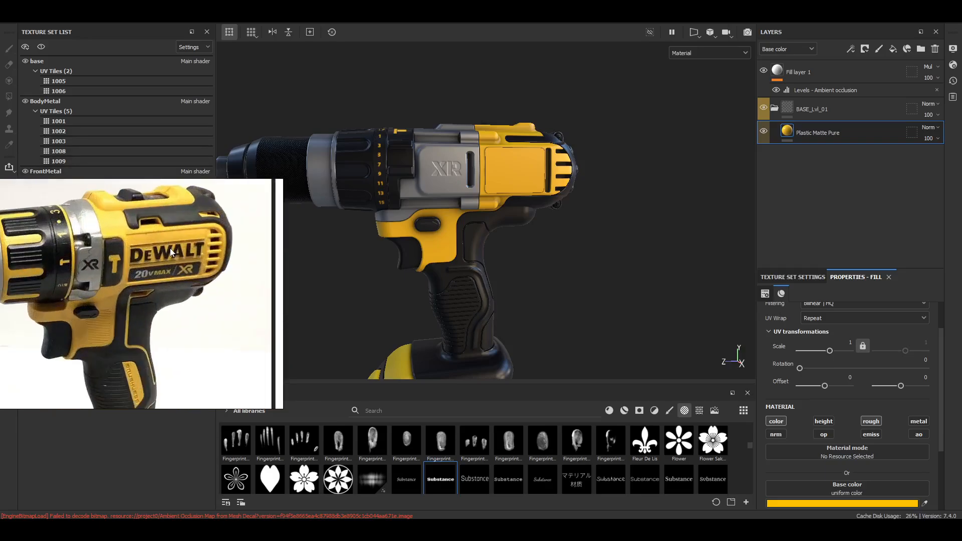
pyautogui.scroll(-3, 188, 251)
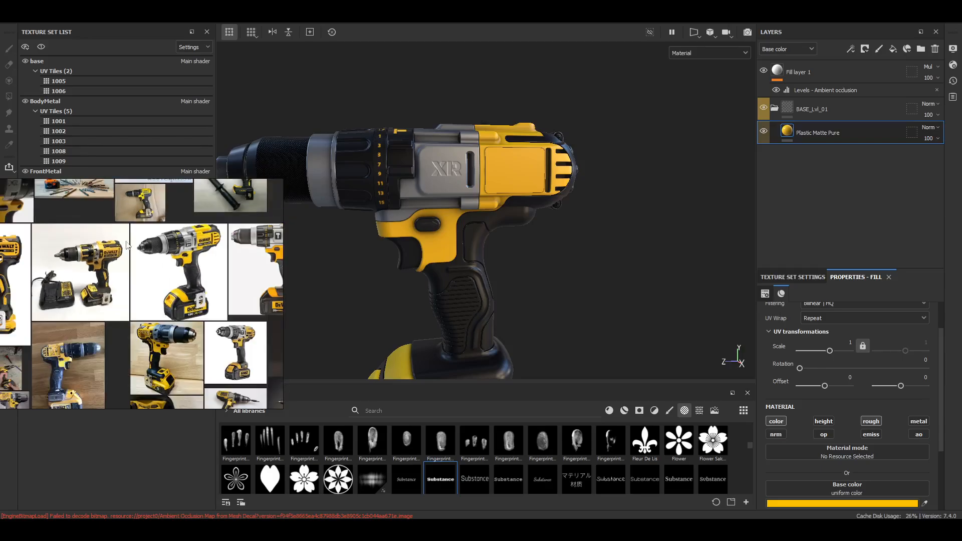
pyautogui.scroll(4, 220, 285)
pyautogui.keyDown('alt'); pyautogui.moveTo(527, 211); pyautogui.dragTo(550, 208, button='middle'); pyautogui.keyUp('alt')
pyautogui.scroll(-4, 568, 147)
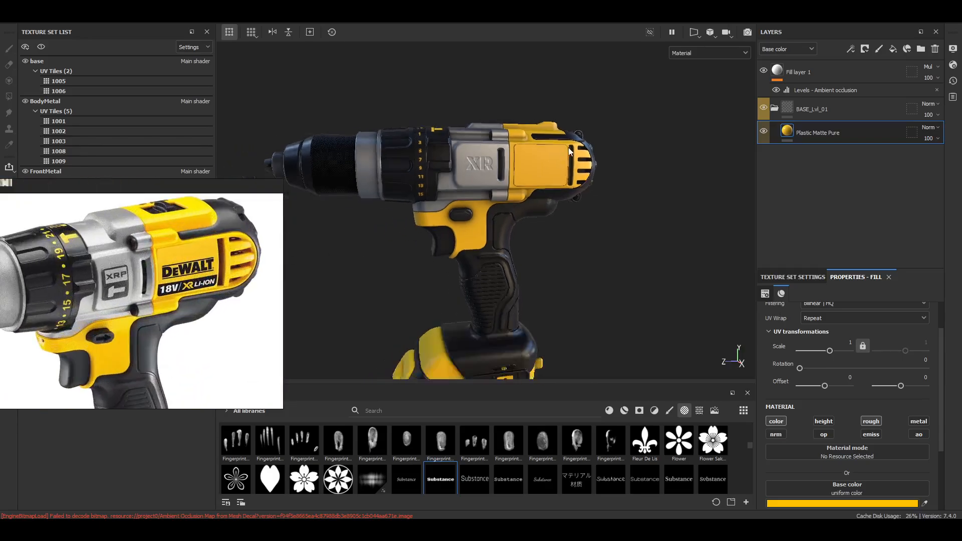
pyautogui.keyDown('alt'); pyautogui.moveTo(470, 186); pyautogui.dragTo(446, 189); pyautogui.keyUp('alt')
pyautogui.keyDown('alt'); pyautogui.moveTo(446, 189); pyautogui.dragTo(361, 200, button='right'); pyautogui.keyUp('alt')
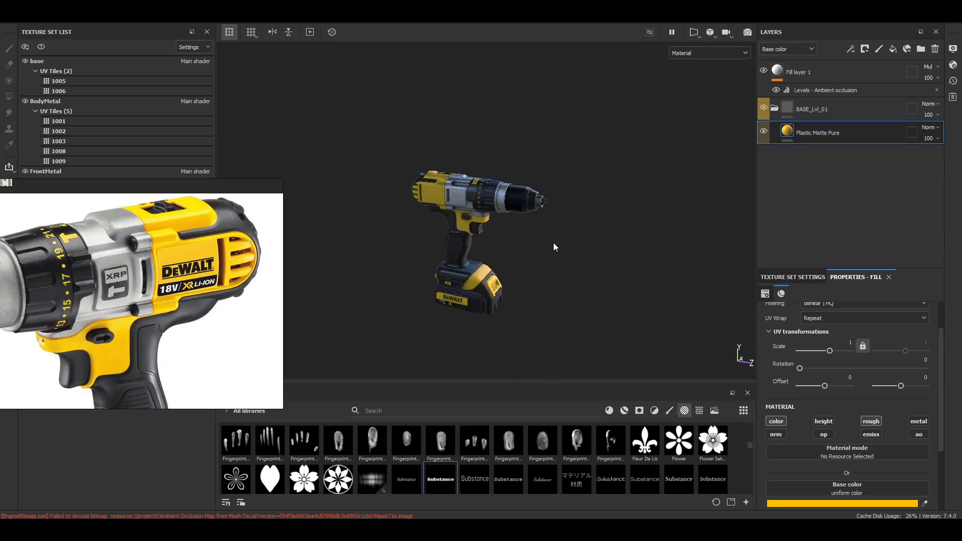
pyautogui.keyDown('alt'); pyautogui.moveTo(553, 243); pyautogui.dragTo(401, 215); pyautogui.keyUp('alt')
pyautogui.keyDown('alt'); pyautogui.moveTo(401, 215); pyautogui.dragTo(535, 192, button='right'); pyautogui.keyUp('alt')
pyautogui.keyDown('alt'); pyautogui.moveTo(534, 192); pyautogui.dragTo(494, 224); pyautogui.keyUp('alt')
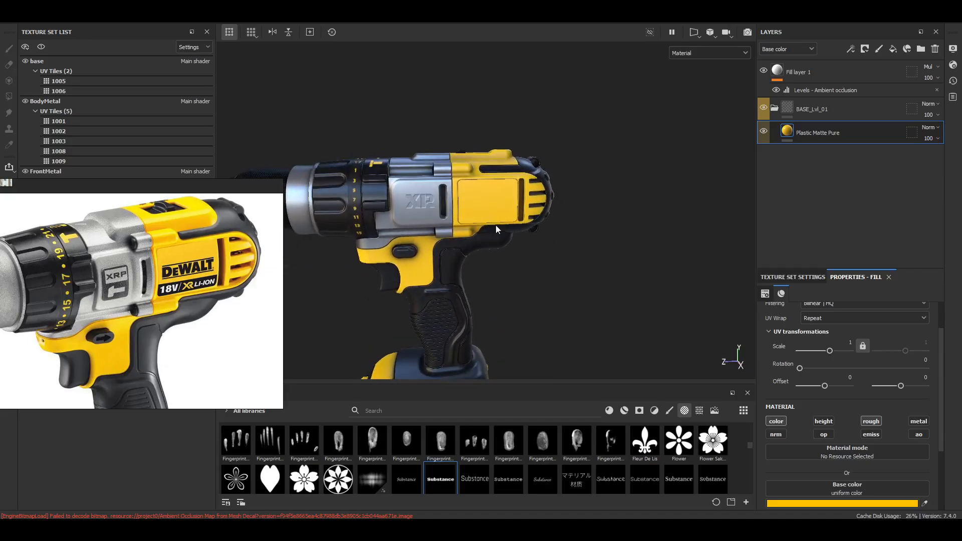
pyautogui.keyDown('alt'); pyautogui.moveTo(495, 223); pyautogui.dragTo(498, 203, button='right'); pyautogui.keyUp('alt')
pyautogui.keyDown('alt'); pyautogui.moveTo(520, 239); pyautogui.dragTo(487, 226); pyautogui.keyUp('alt')
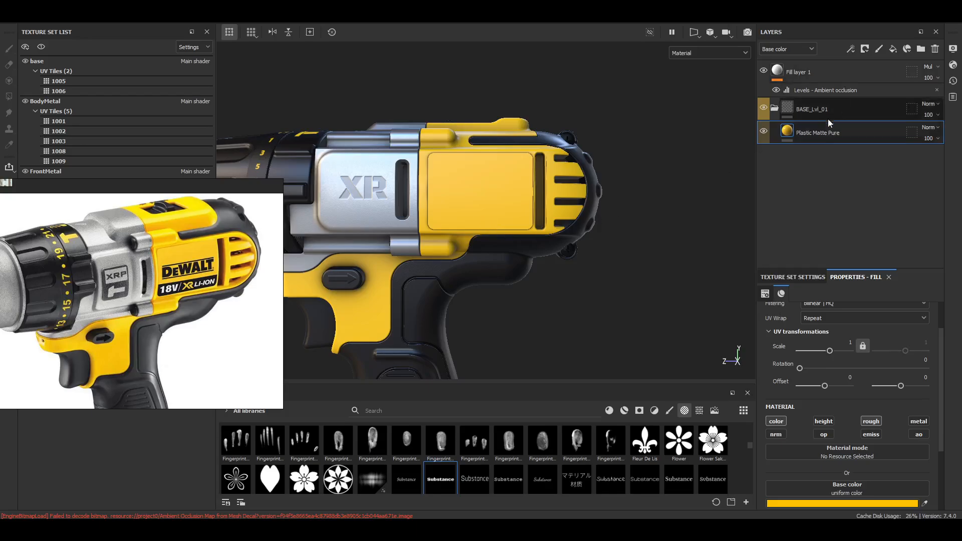
# Add a fill layer above Plastic Matte Pure using only color and roughness, with base color 000000 and roughness 1
pyautogui.click(893, 51)
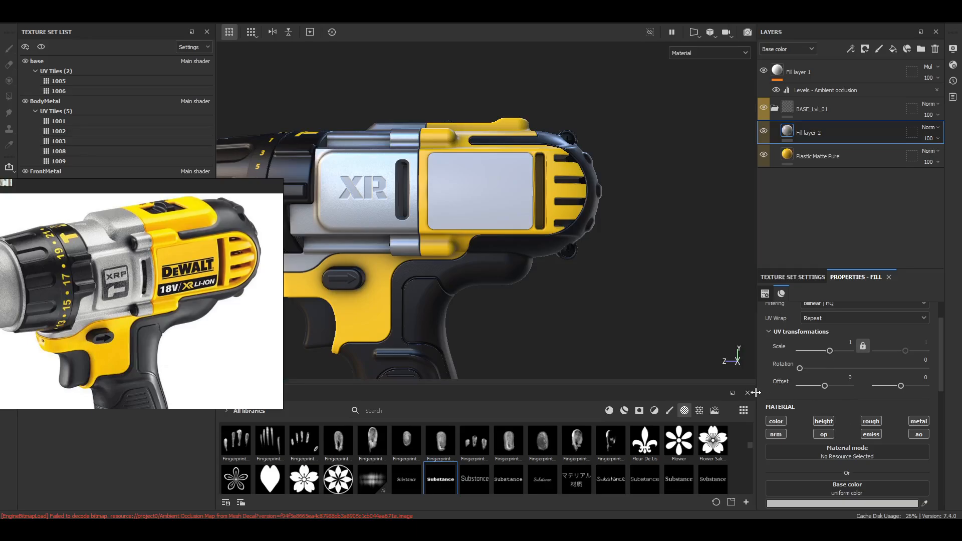
pyautogui.scroll(-3, 806, 445)
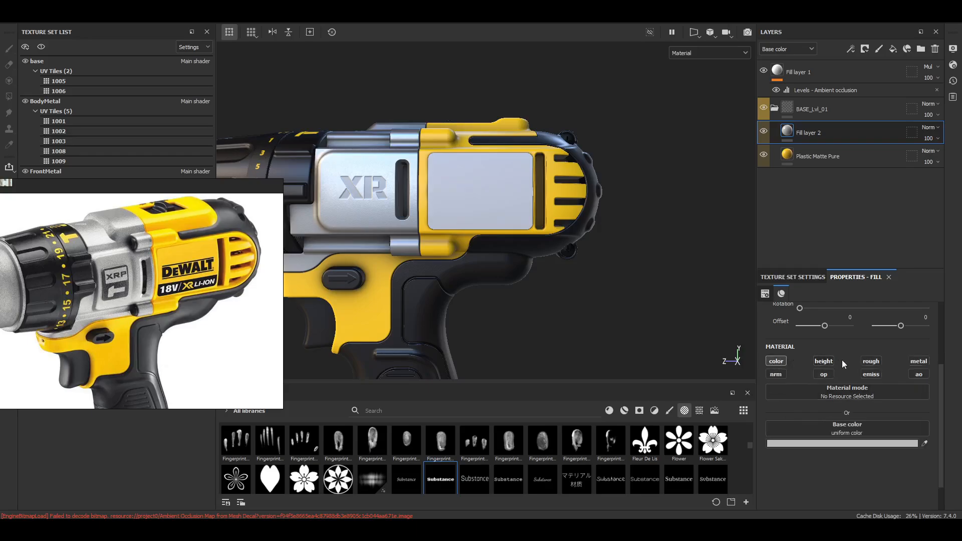
pyautogui.click(826, 362)
pyautogui.click(841, 444)
pyautogui.moveTo(778, 463); pyautogui.dragTo(696, 462)
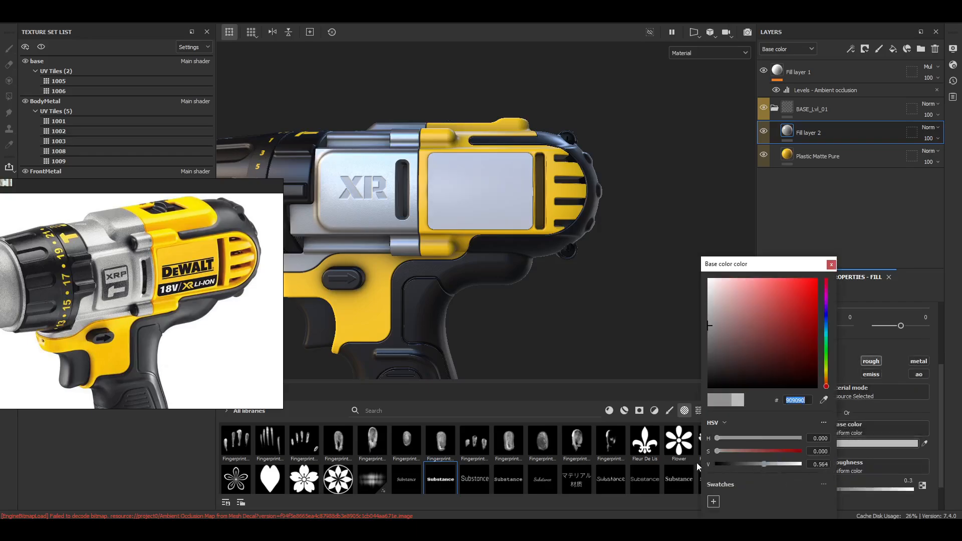
pyautogui.moveTo(899, 490); pyautogui.dragTo(917, 489)
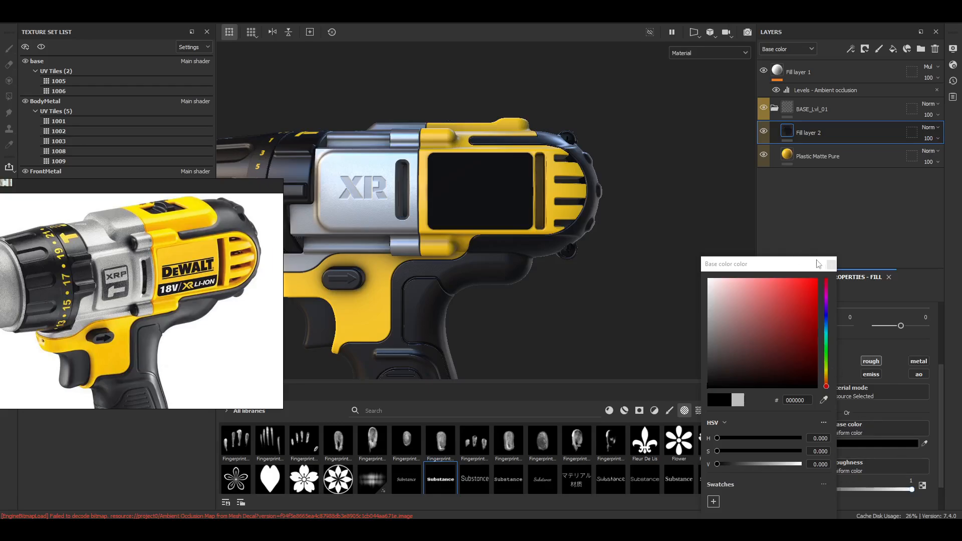
pyautogui.click(830, 265)
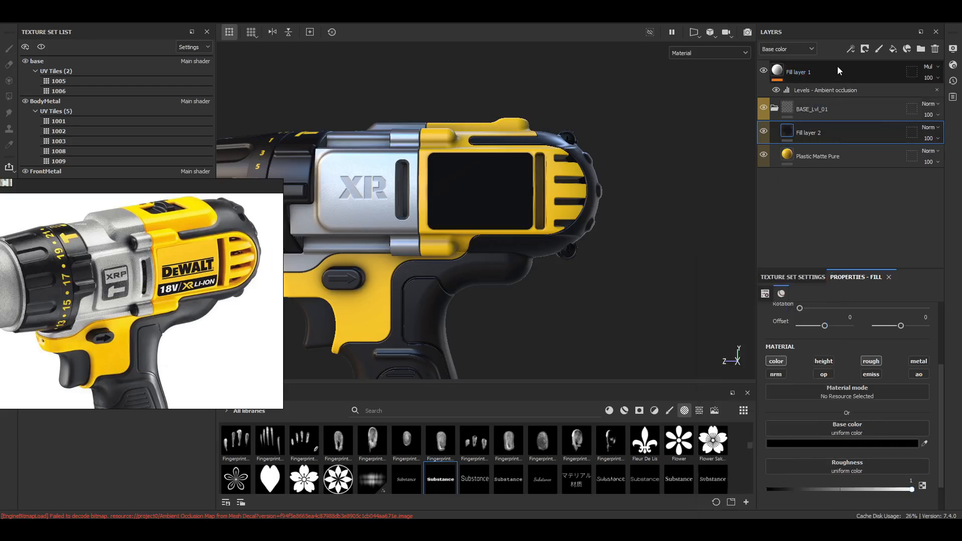
# Add a white mask with a paint effect to the black fill layer, and set the paint grayscale to 1
pyautogui.click(865, 48)
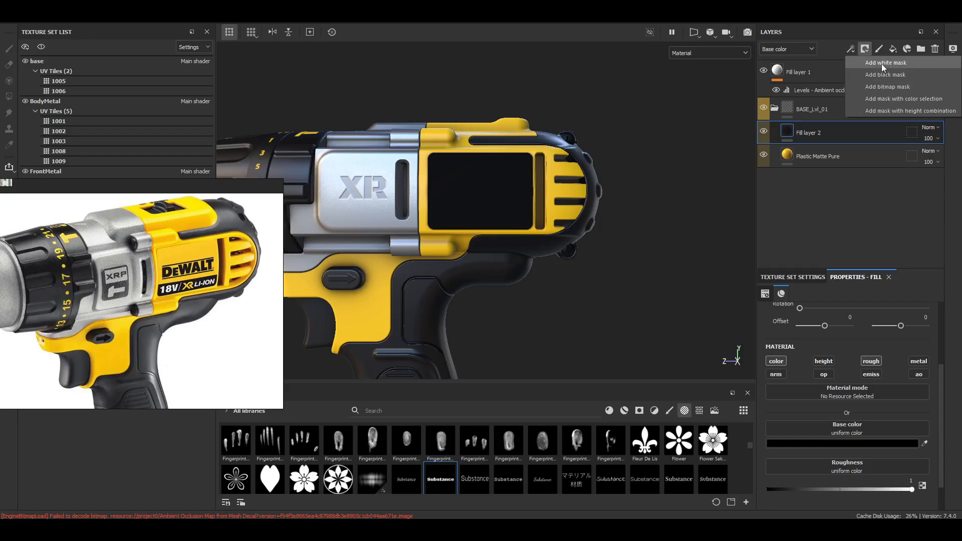
pyautogui.click(882, 75)
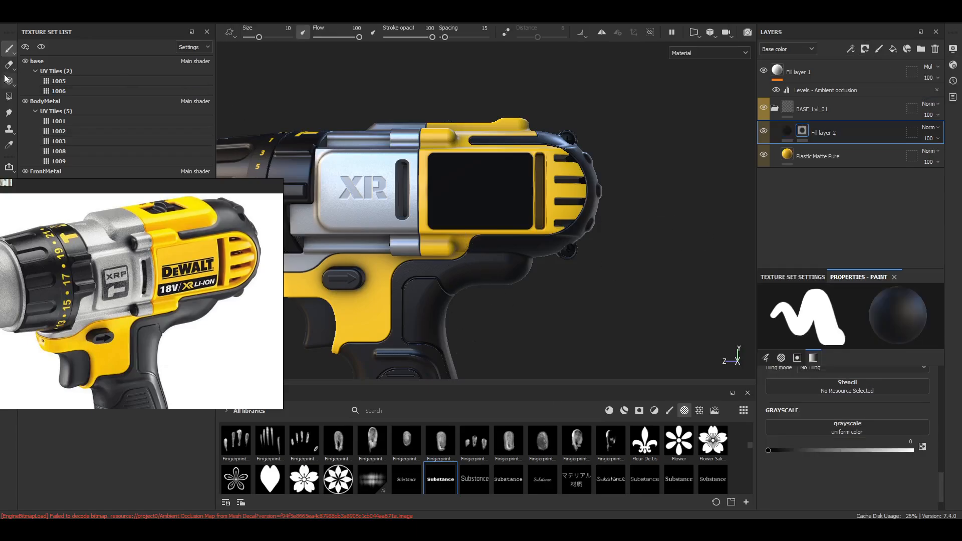
pyautogui.click(9, 97)
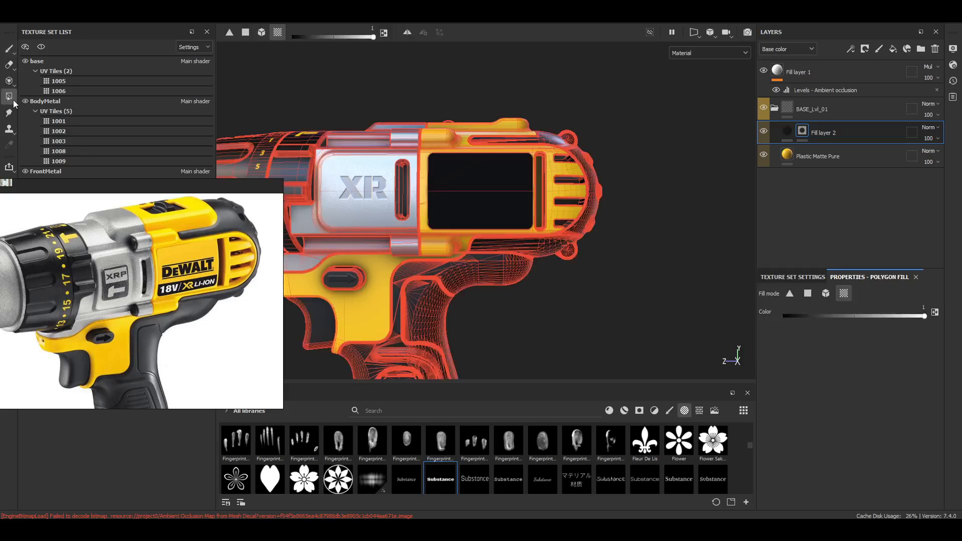
pyautogui.click(10, 49)
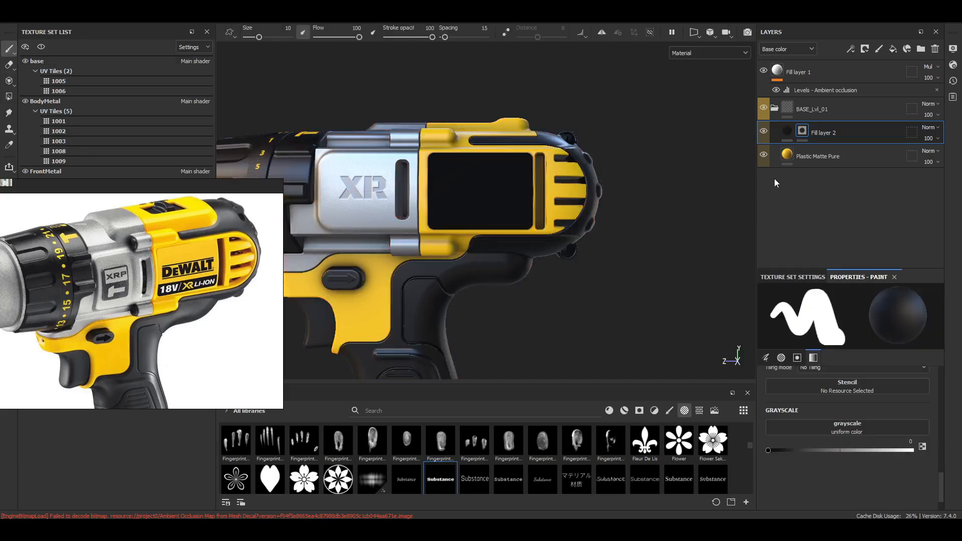
pyautogui.keyDown('ctrl'); pyautogui.moveTo(488, 163); pyautogui.dragTo(489, 166, button='right'); pyautogui.keyUp('ctrl')
pyautogui.click(851, 48)
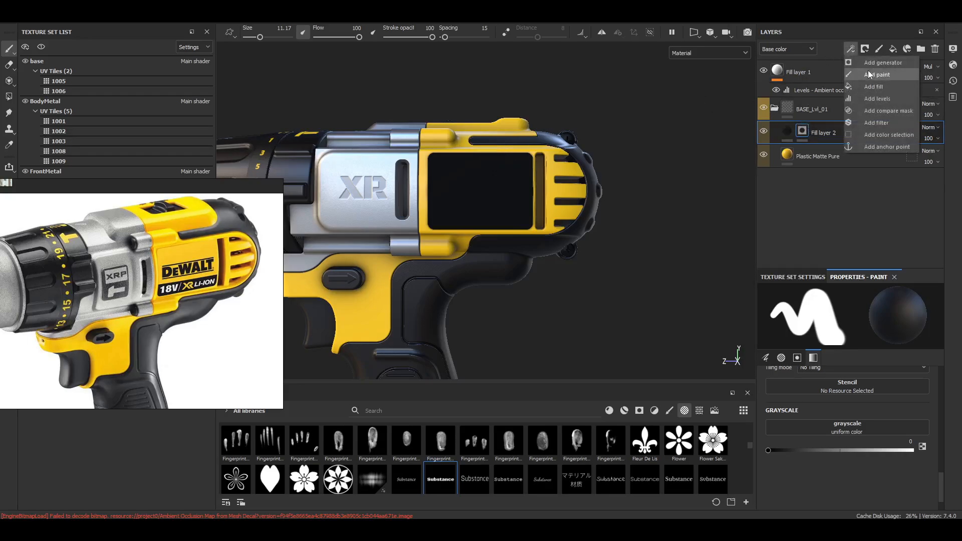
pyautogui.click(868, 70)
pyautogui.click(913, 451)
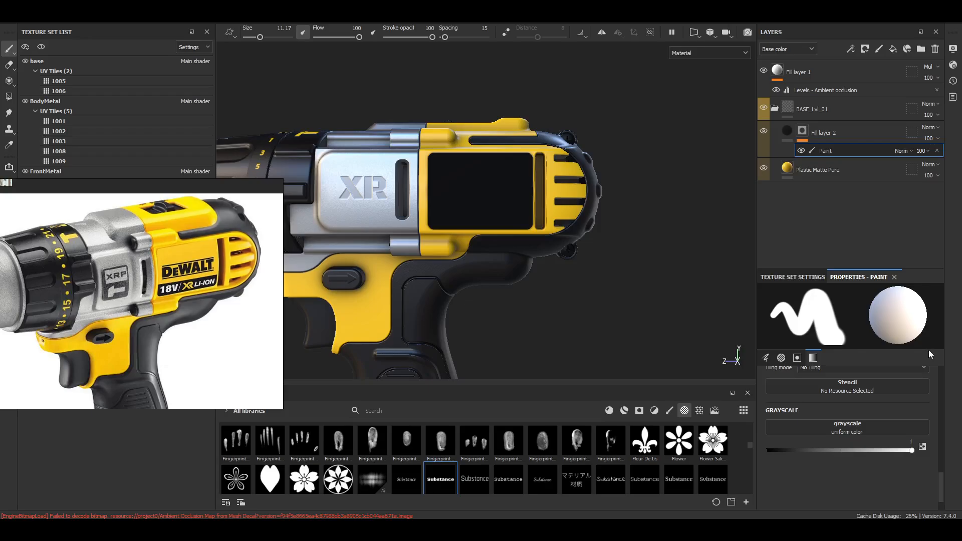
# Try to mask out the upper part of the black panel with a straight stroke at brush size 18.16 and grayscale 0
pyautogui.press('x')
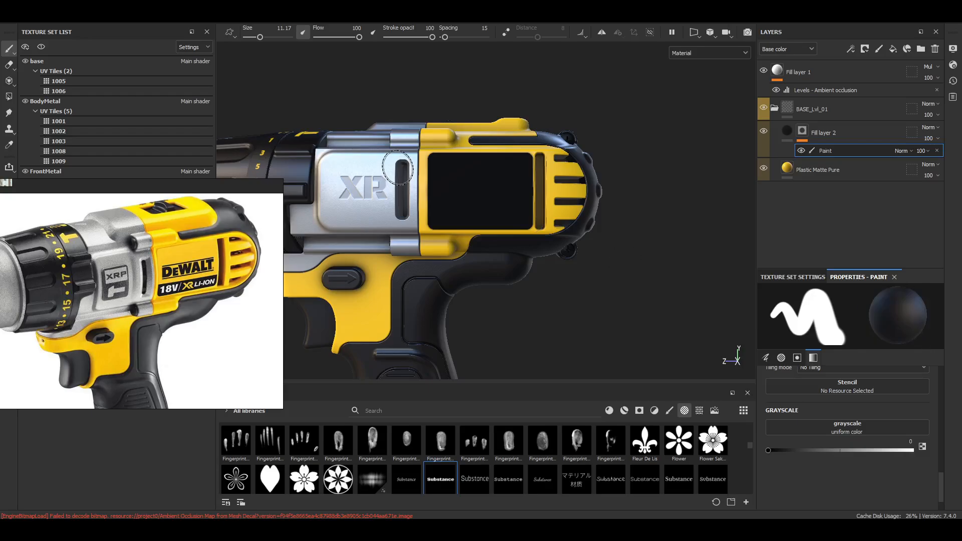
pyautogui.moveTo(396, 168)
pyautogui.keyDown('ctrl'); pyautogui.mouseDown(button='right')
pyautogui.moveTo(424, 169)
pyautogui.moveTo(413, 169)
pyautogui.mouseUp(button='right'); pyautogui.keyUp('ctrl')
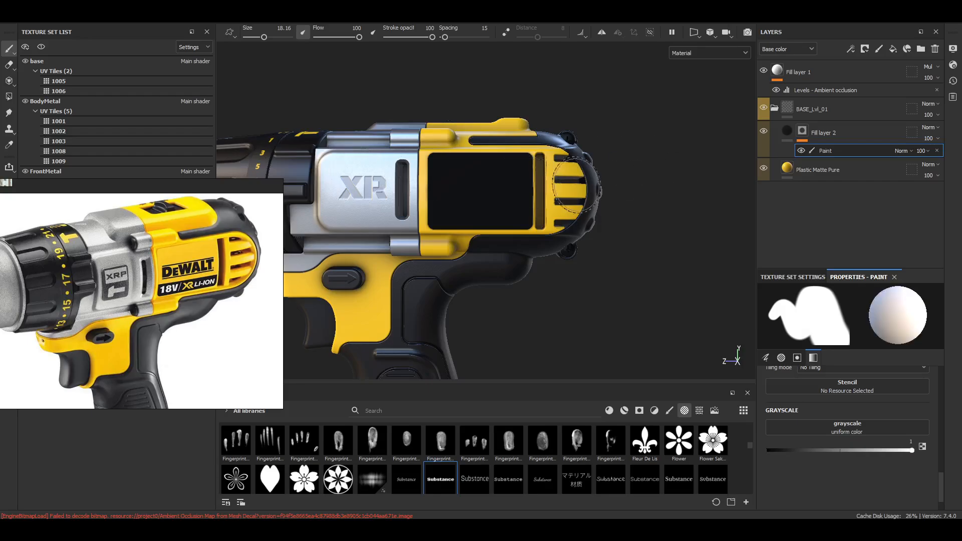
pyautogui.press('shift')
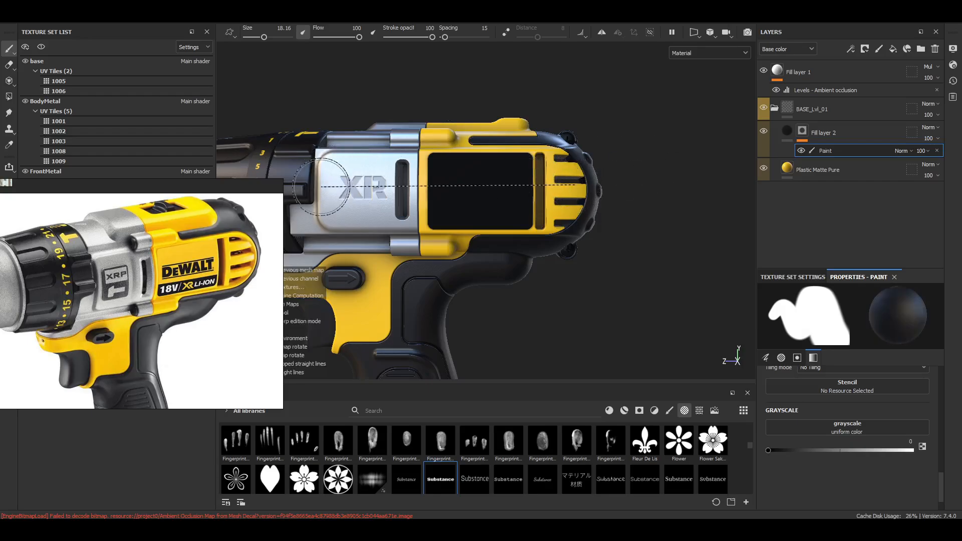
pyautogui.keyDown('shift'); pyautogui.click(318, 184); pyautogui.keyUp('shift')
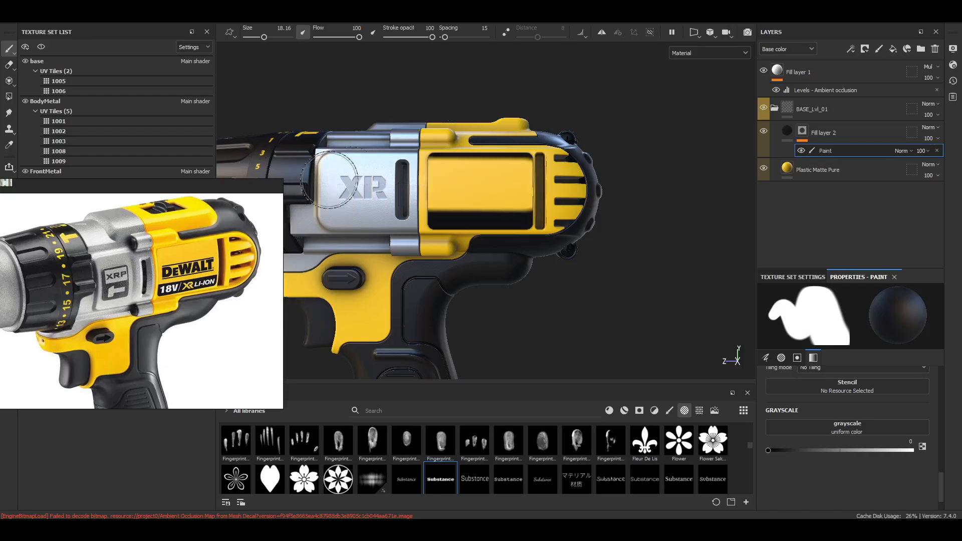
pyautogui.hotkey('ctrl', 'z')
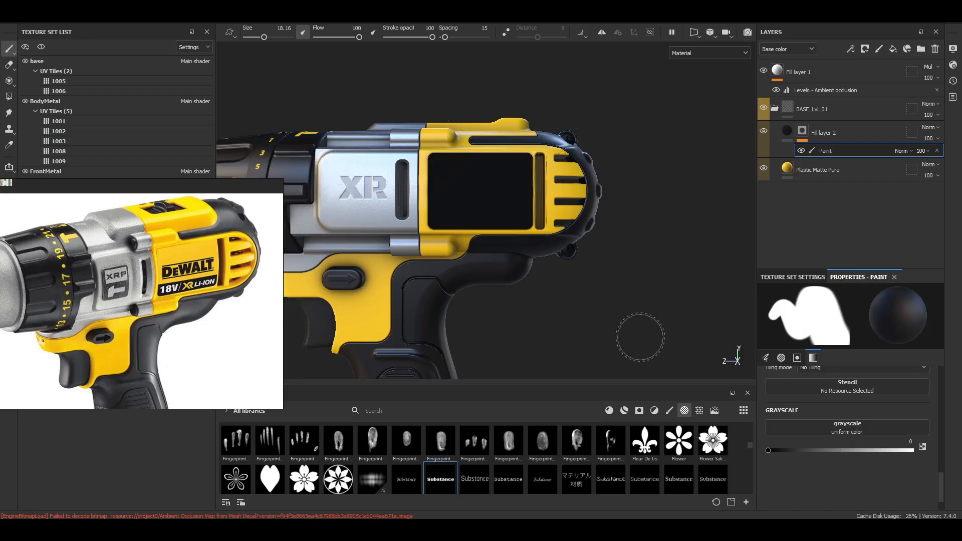
# Choose the Basic Hard brush and mask out the upper part of the black panel with straight strokes at size 17.65
pyautogui.click(670, 410)
pyautogui.click(580, 441)
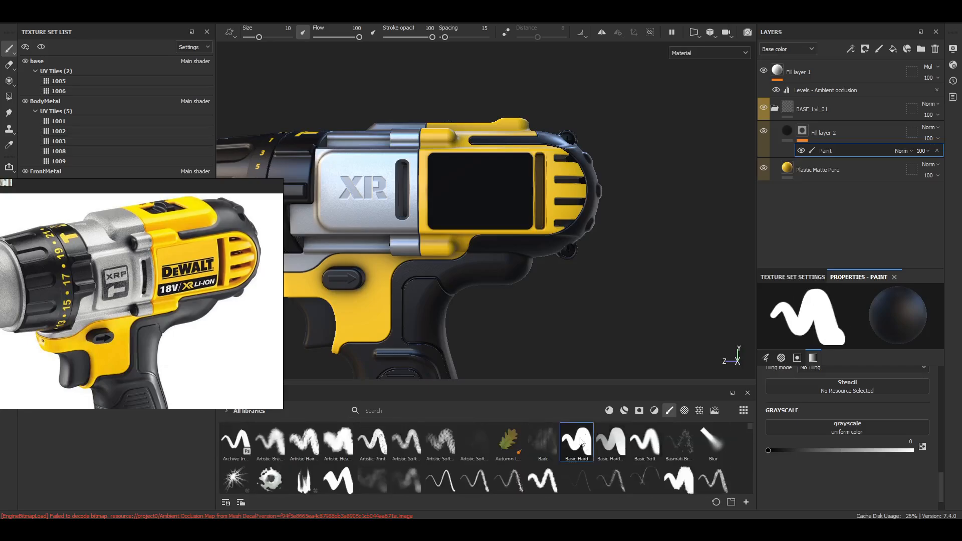
pyautogui.moveTo(570, 174)
pyautogui.keyDown('alt'); pyautogui.mouseDown(button='right')
pyautogui.moveTo(563, 168)
pyautogui.moveTo(578, 169)
pyautogui.mouseUp(button='right'); pyautogui.keyUp('alt')
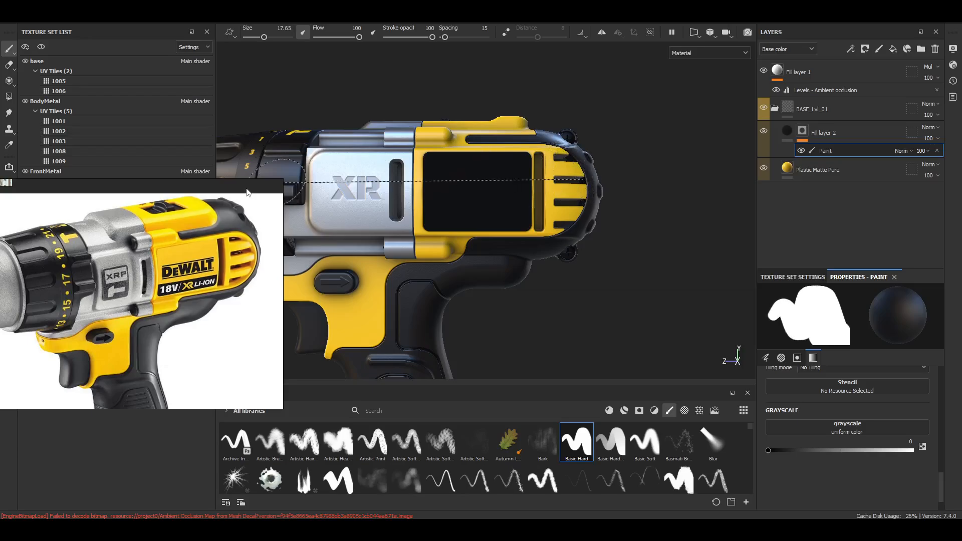
pyautogui.keyDown('shift'); pyautogui.click(283, 181); pyautogui.keyUp('shift')
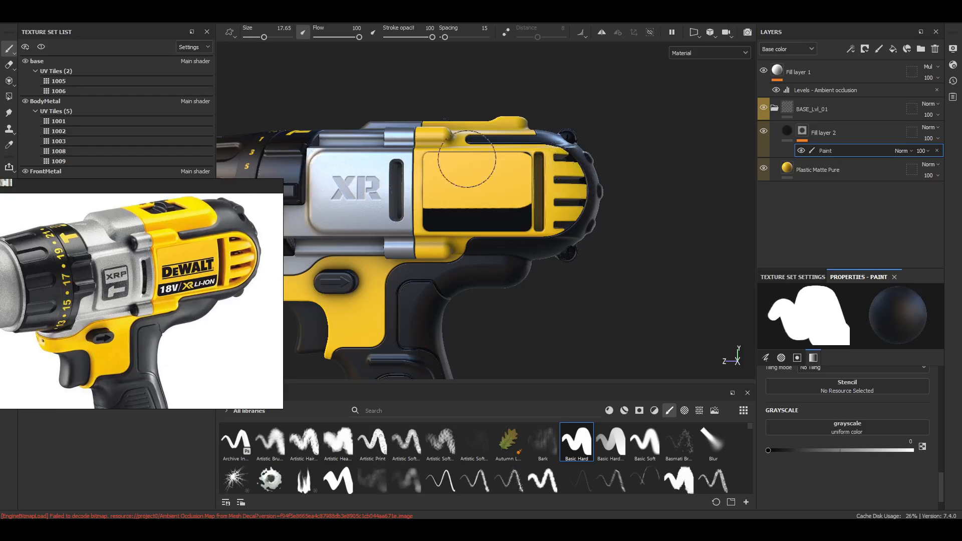
pyautogui.hotkey('ctrl', 'z')
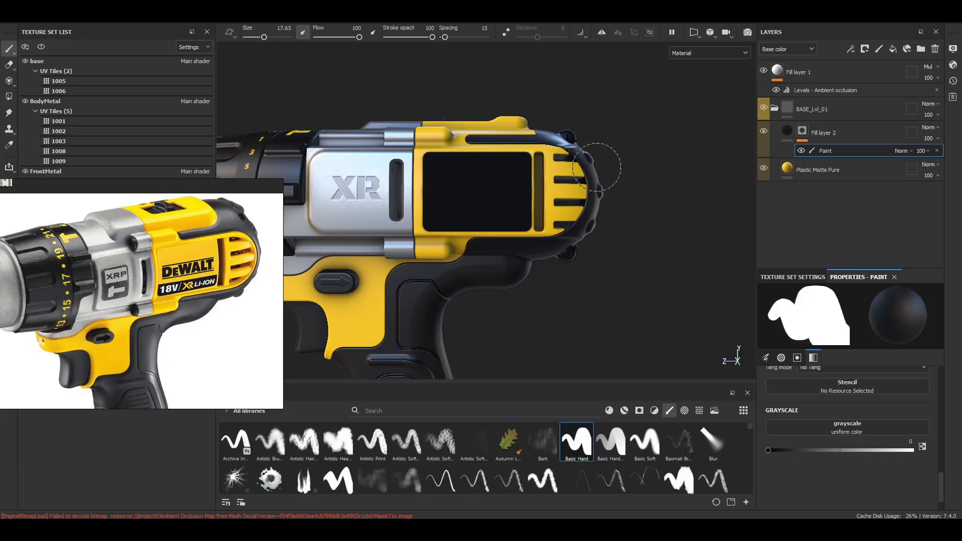
pyautogui.keyDown('shift'); pyautogui.click(326, 169); pyautogui.keyUp('shift')
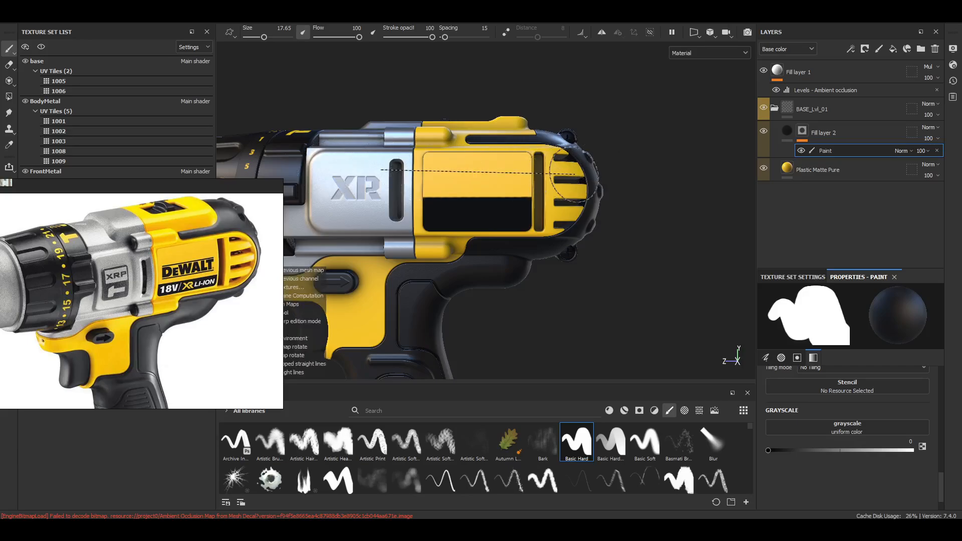
pyautogui.keyDown('shift'); pyautogui.click(597, 171); pyautogui.keyUp('shift')
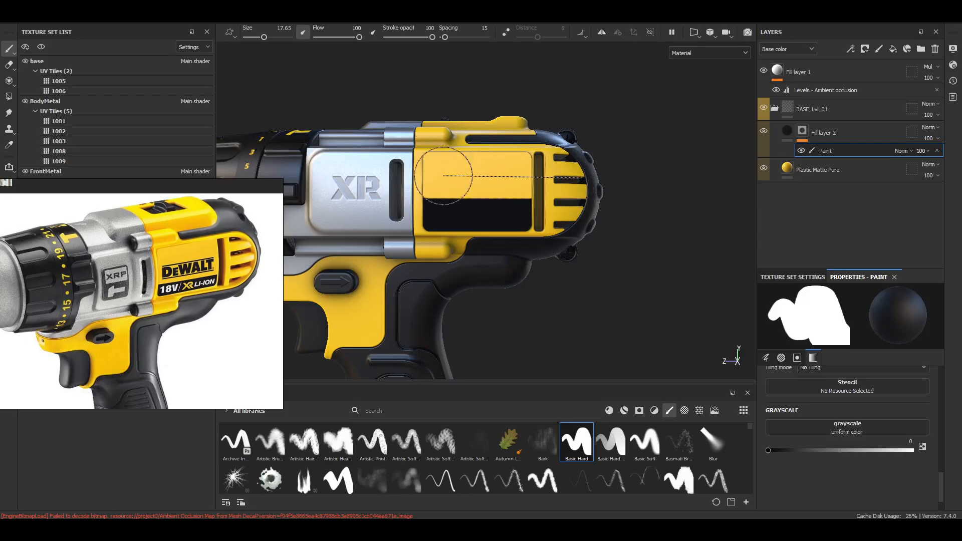
pyautogui.keyDown('shift'); pyautogui.click(385, 177); pyautogui.keyUp('shift')
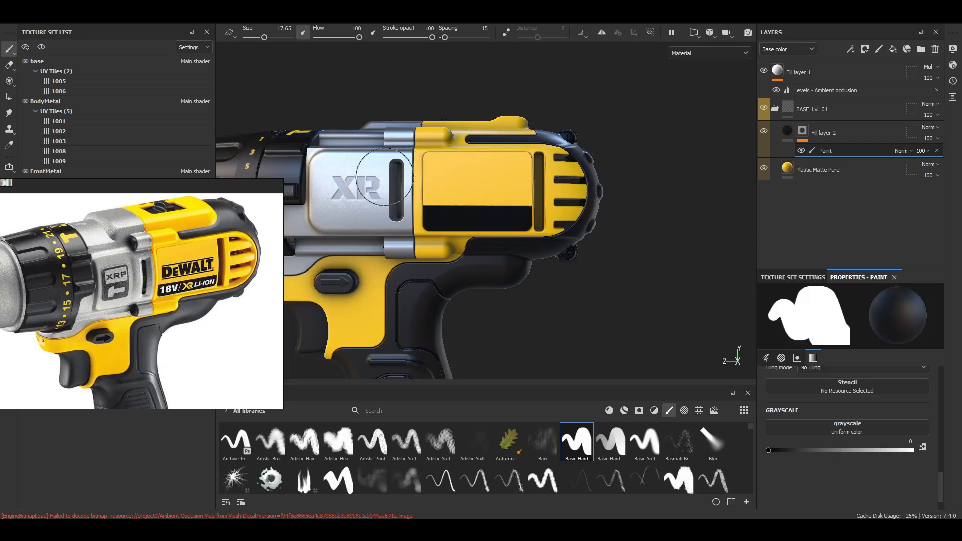
pyautogui.hotkey('ctrl', 'z')
# Reduce the brush size to 12.39 and lower the black band's upper edge with a straight stroke
pyautogui.press('[')
pyautogui.press('[')
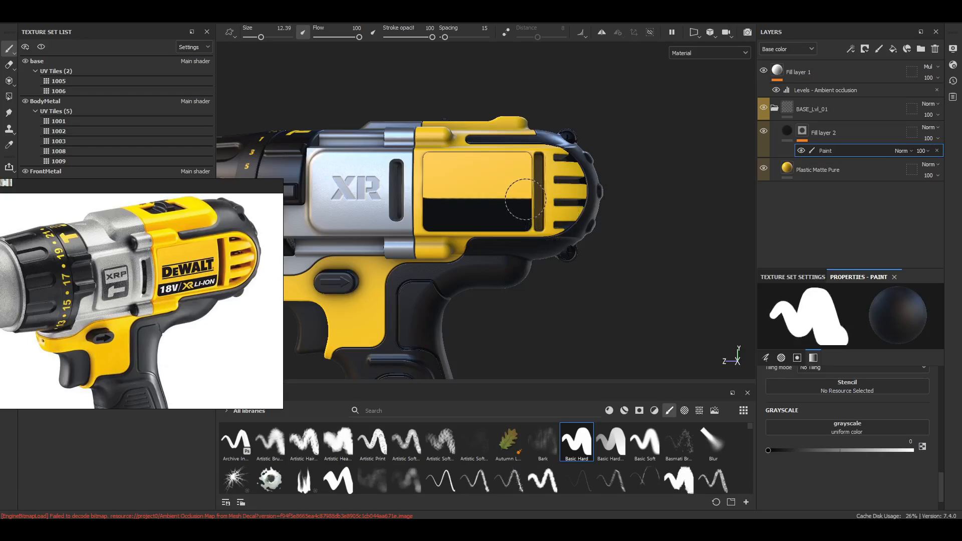
pyautogui.keyDown('shift'); pyautogui.click(344, 199); pyautogui.keyUp('shift')
pyautogui.hotkey('ctrl', 'z')
pyautogui.keyDown('shift'); pyautogui.click(315, 188); pyautogui.keyUp('shift')
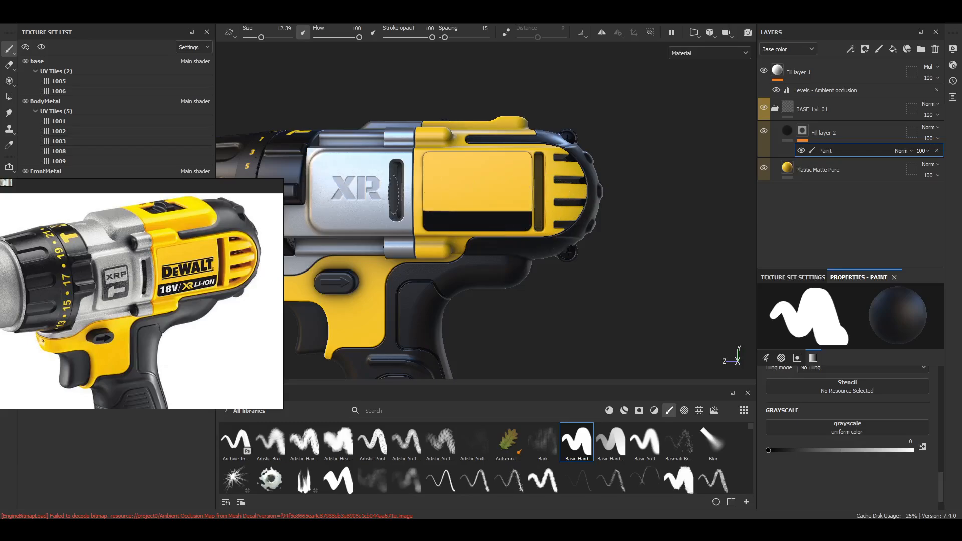
# At brush size 4.48, trim the black band with a straight stroke, then rebuild its upper edge with straight strokes at grayscale 1
pyautogui.keyDown('alt'); pyautogui.moveTo(602, 261); pyautogui.dragTo(607, 293); pyautogui.keyUp('alt')
pyautogui.scroll(4, 458, 188)
pyautogui.keyDown('ctrl'); pyautogui.moveTo(505, 207); pyautogui.dragTo(486, 207, button='right'); pyautogui.keyUp('ctrl')
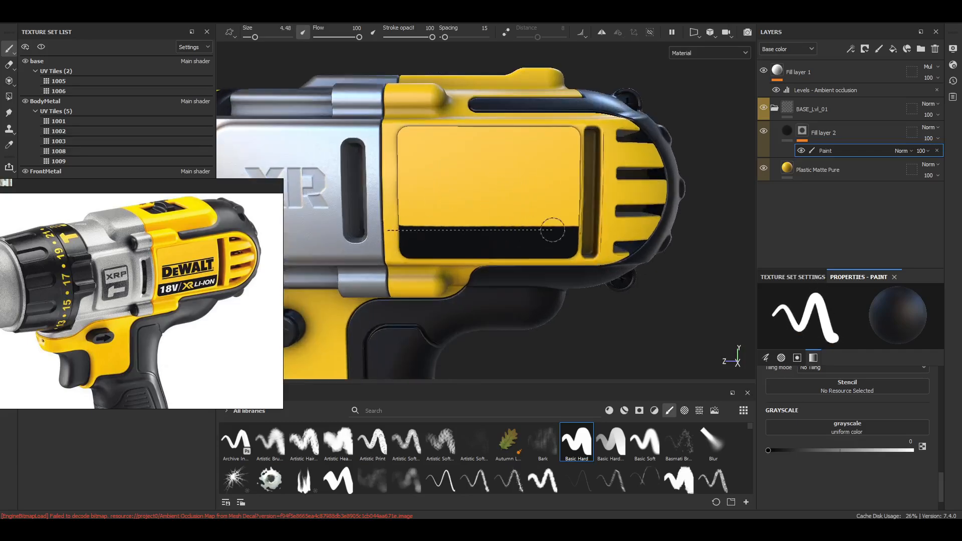
pyautogui.keyDown('shift'); pyautogui.click(616, 231); pyautogui.keyUp('shift')
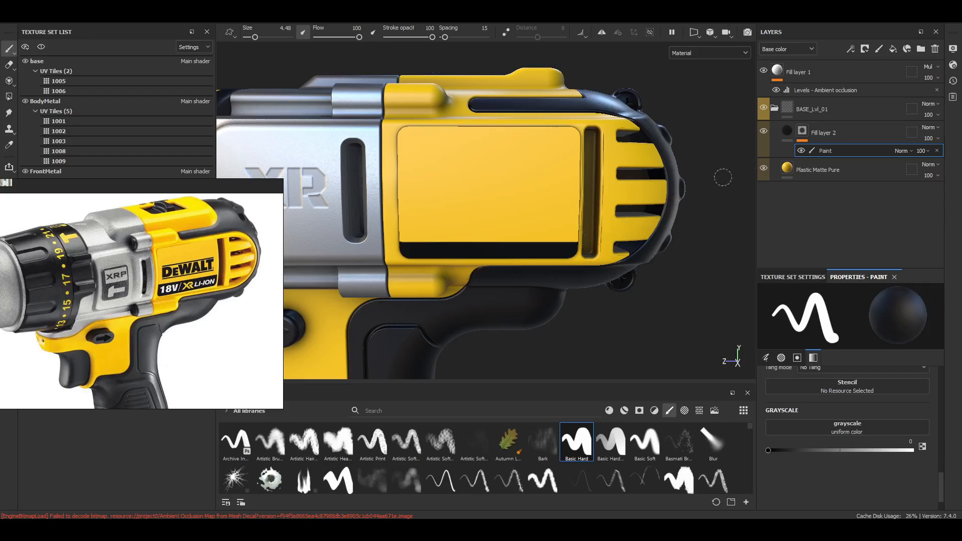
pyautogui.press('x')
pyautogui.keyDown('shift'); pyautogui.click(331, 239); pyautogui.keyUp('shift')
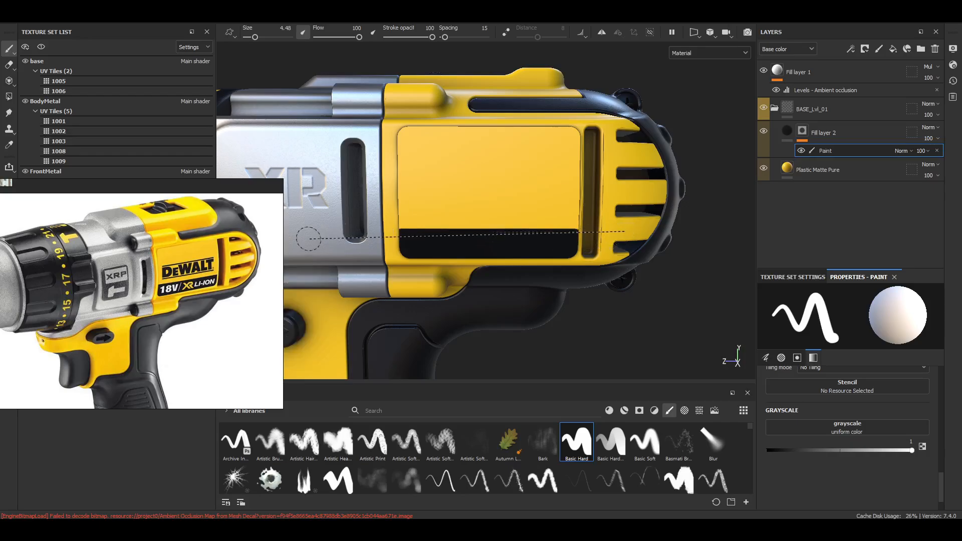
pyautogui.press('shift')
pyautogui.keyDown('shift'); pyautogui.click(303, 231); pyautogui.keyUp('shift')
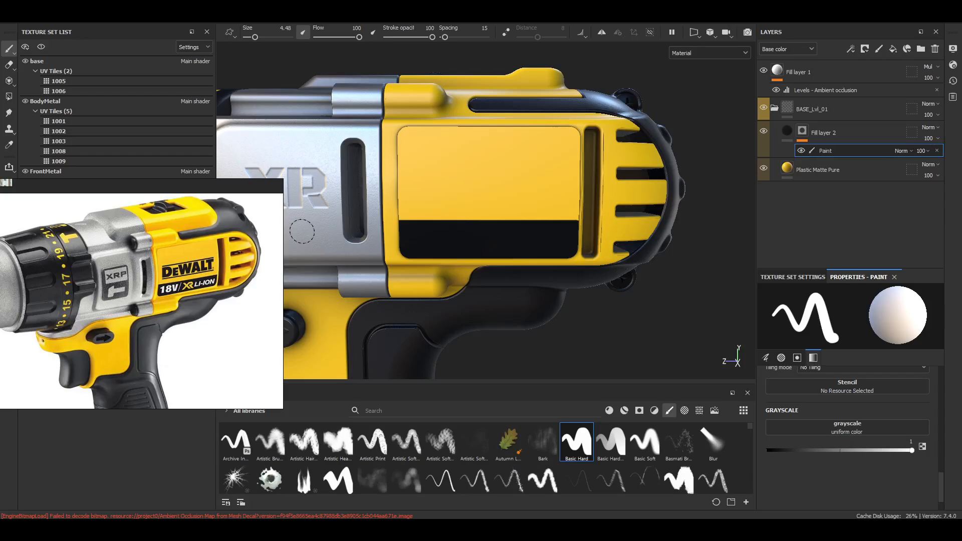
# Try to trim the black band's upper edge again with strokes at grayscale 0
pyautogui.scroll(-3, 612, 184)
pyautogui.moveTo(602, 234)
pyautogui.keyDown('shift'); pyautogui.mouseDown(button='right')
pyautogui.moveTo(554, 270)
pyautogui.moveTo(605, 295)
pyautogui.moveTo(584, 312)
pyautogui.moveTo(531, 227)
pyautogui.mouseUp(button='right'); pyautogui.keyUp('shift')
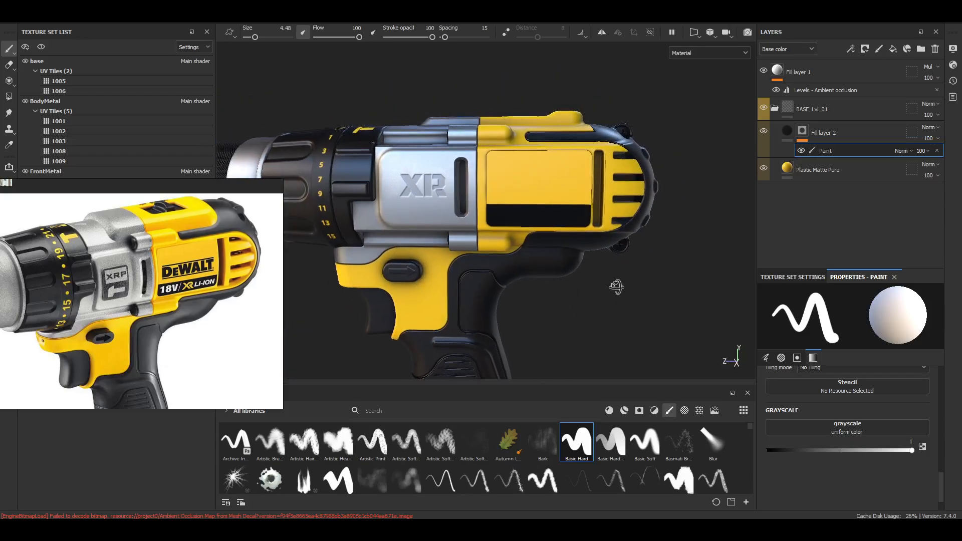
pyautogui.scroll(4, 614, 283)
pyautogui.press('x')
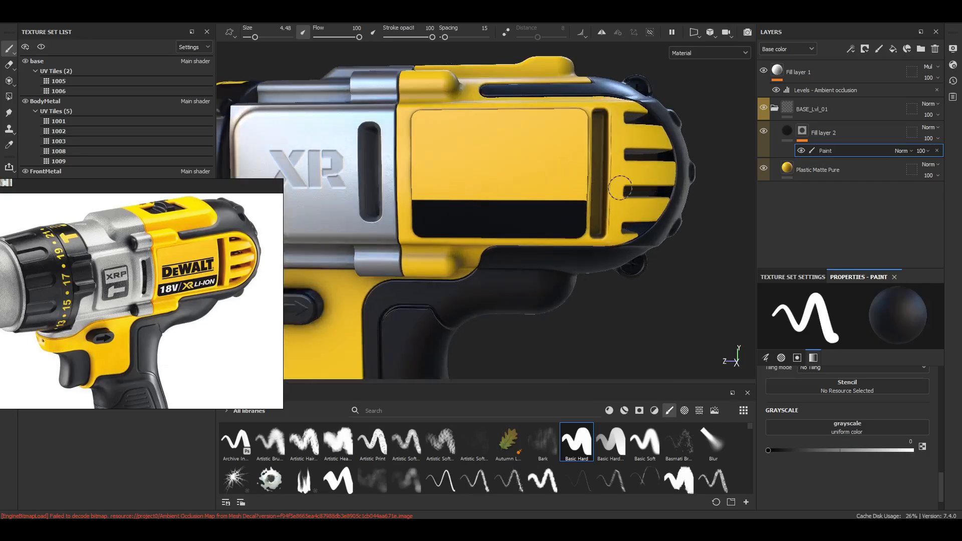
pyautogui.keyDown('alt'); pyautogui.moveTo(616, 186); pyautogui.dragTo(611, 196); pyautogui.keyUp('alt')
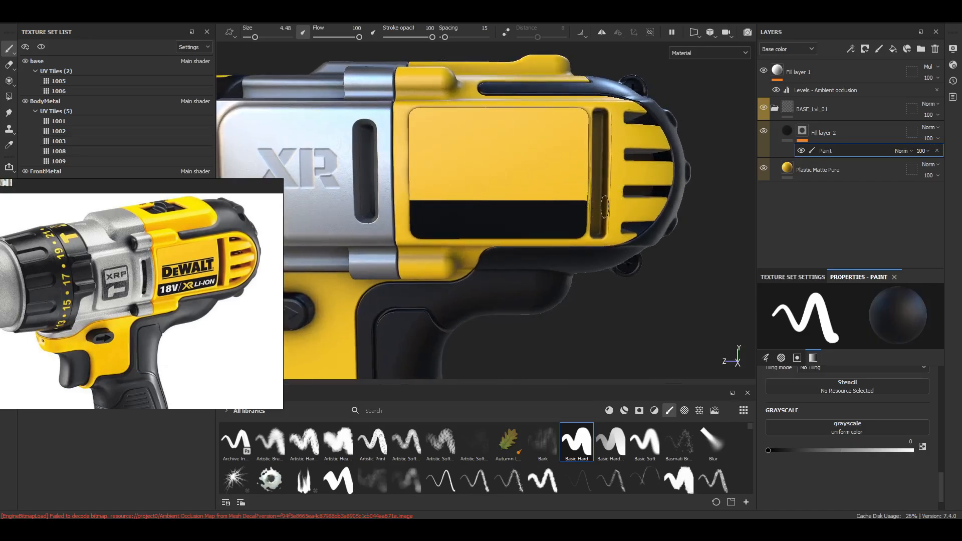
pyautogui.moveTo(320, 206); pyautogui.dragTo(577, 206)
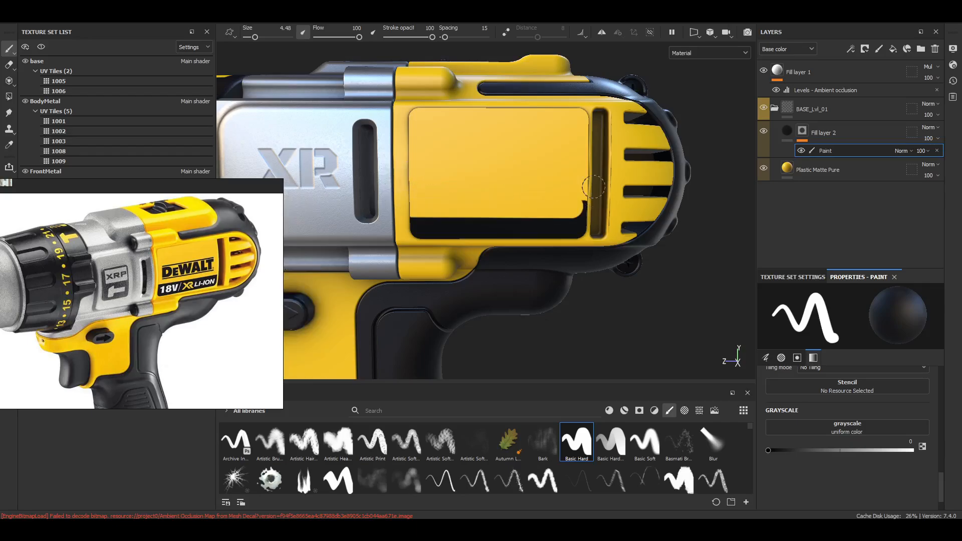
pyautogui.hotkey('ctrl', 'z')
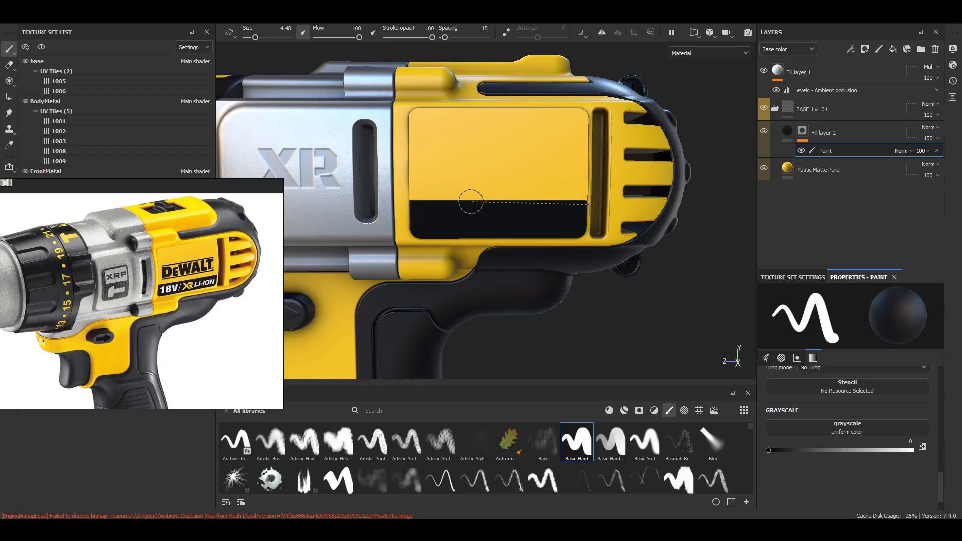
pyautogui.keyDown('shift'); pyautogui.click(399, 203); pyautogui.keyUp('shift')
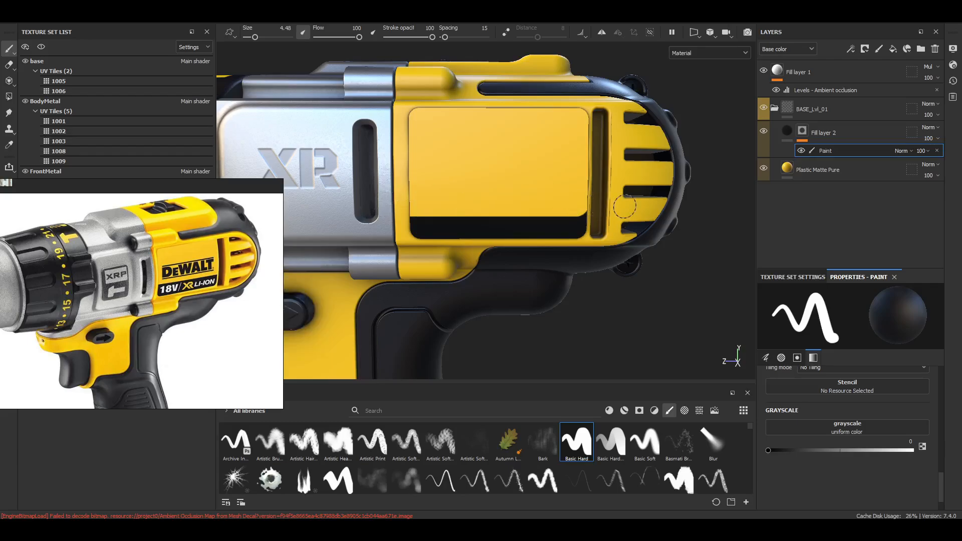
# Add a fill layer above the black one using only color and roughness, with base color FFFFFF and roughness 1
pyautogui.keyDown('alt'); pyautogui.moveTo(624, 206); pyautogui.dragTo(679, 183, button='right'); pyautogui.keyUp('alt')
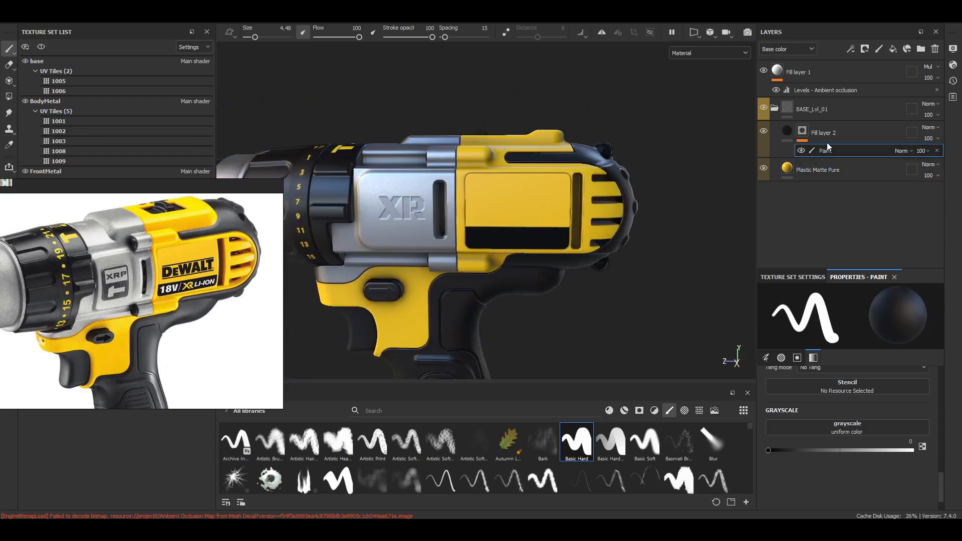
pyautogui.click(893, 48)
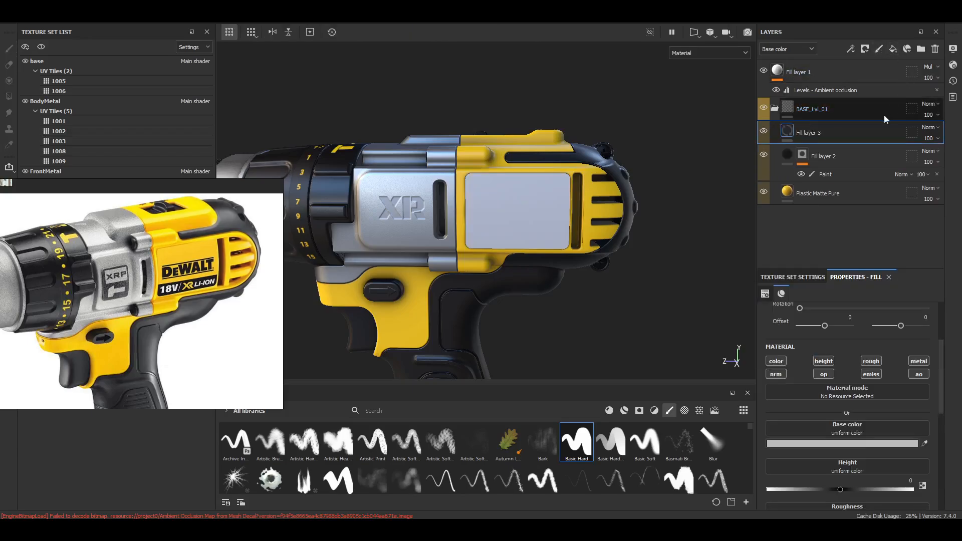
pyautogui.click(870, 361)
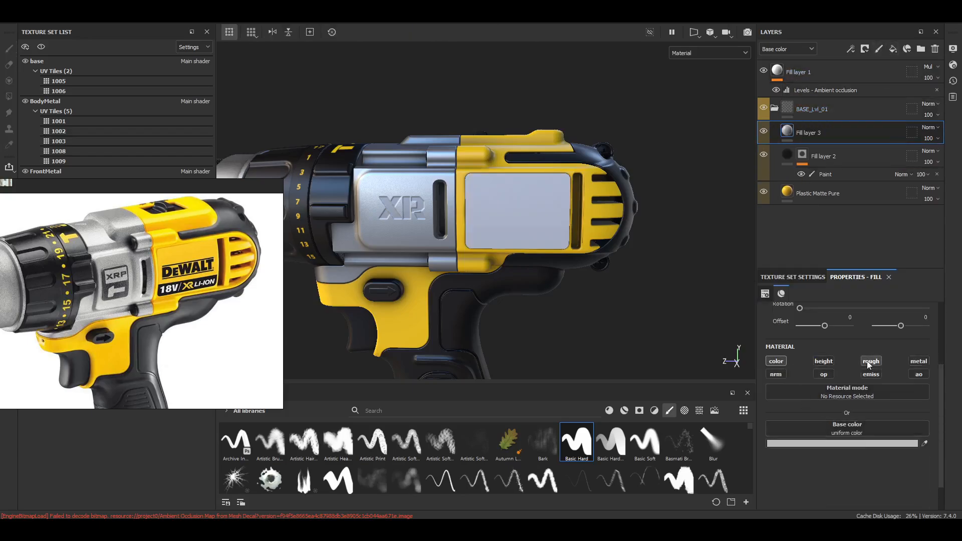
pyautogui.click(871, 362)
pyautogui.moveTo(910, 492); pyautogui.dragTo(915, 490)
pyautogui.click(895, 444)
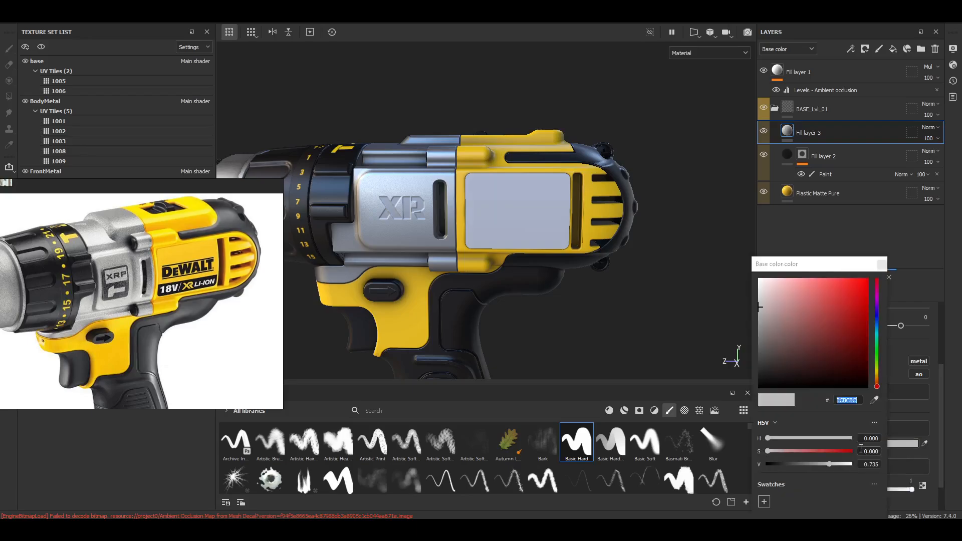
pyautogui.moveTo(836, 465); pyautogui.dragTo(860, 239)
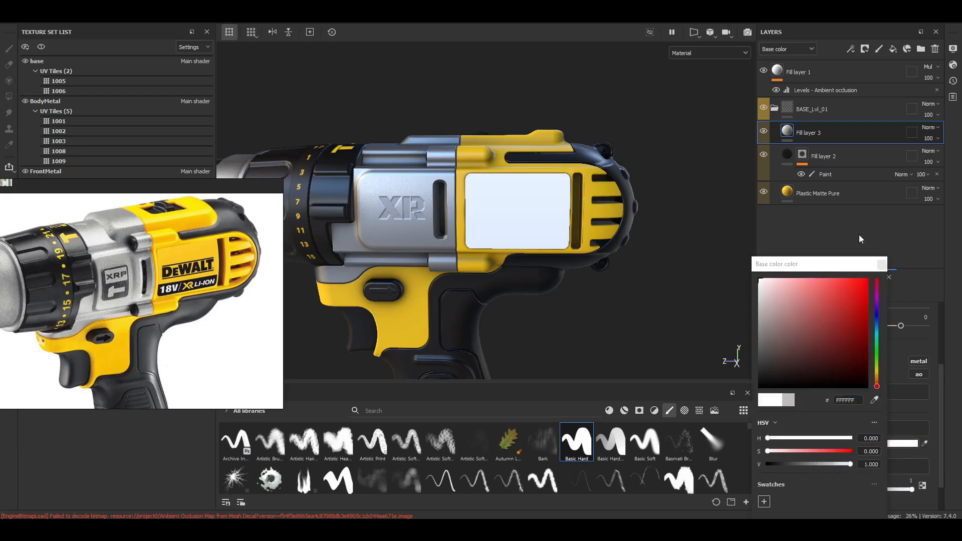
pyautogui.click(883, 265)
# Add a black mask with a paint effect to the white fill layer
pyautogui.click(865, 48)
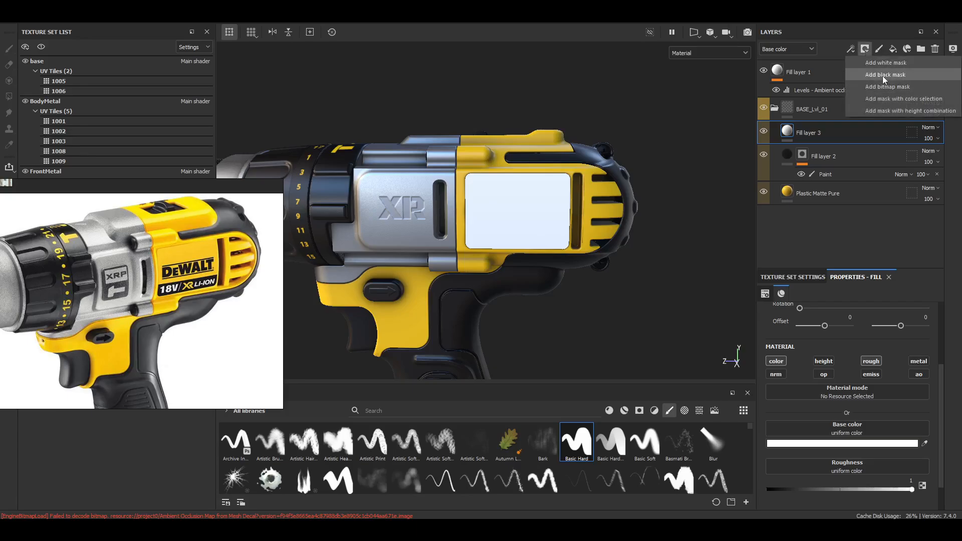
pyautogui.click(882, 76)
pyautogui.click(850, 49)
pyautogui.click(866, 75)
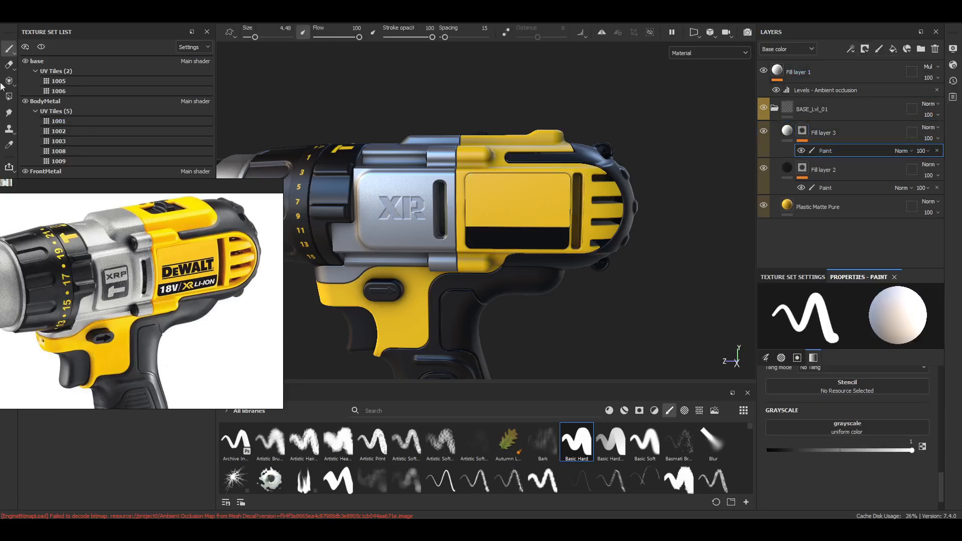
# Activate the Projection tool and assign the bold Black Ops One font as its grayscale source
pyautogui.click(9, 81)
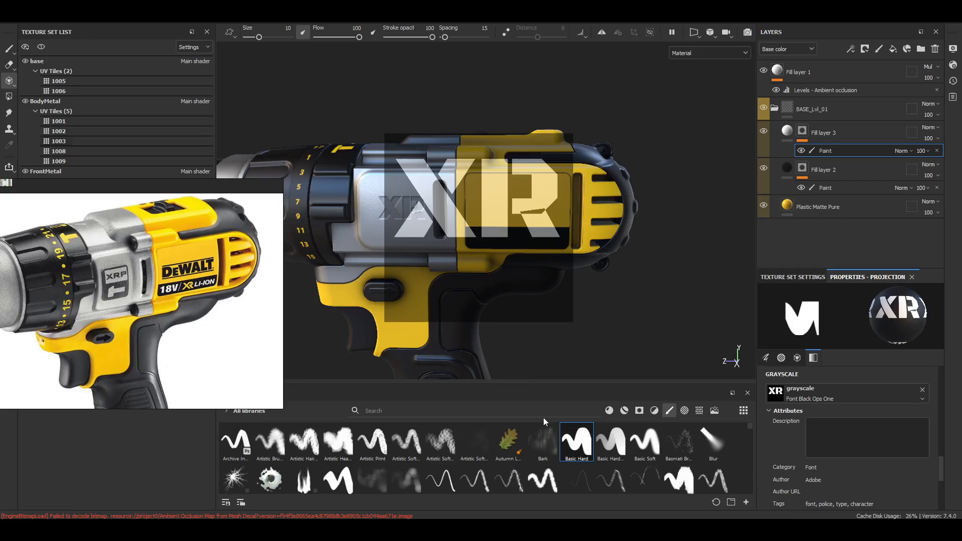
pyautogui.click(685, 410)
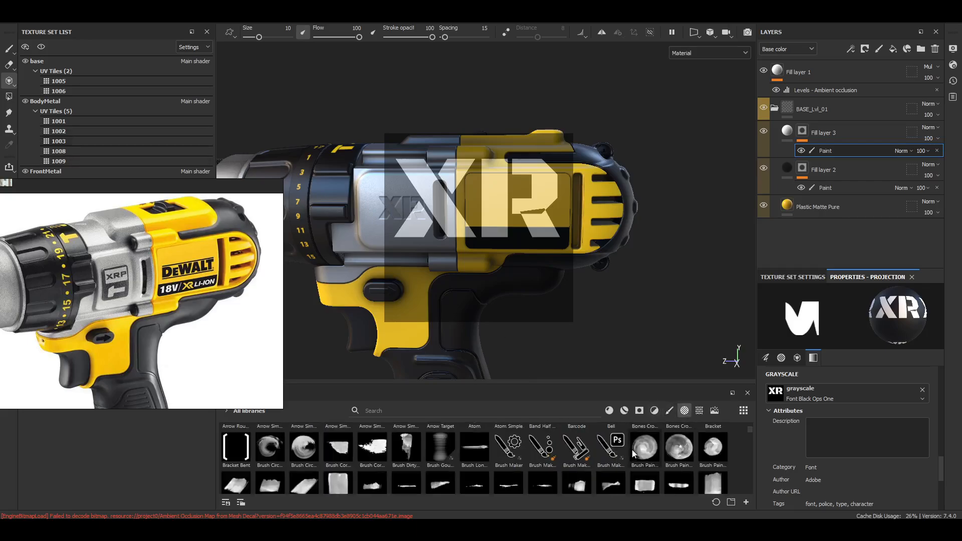
pyautogui.scroll(-3, 624, 460)
pyautogui.scroll(-6, 624, 460)
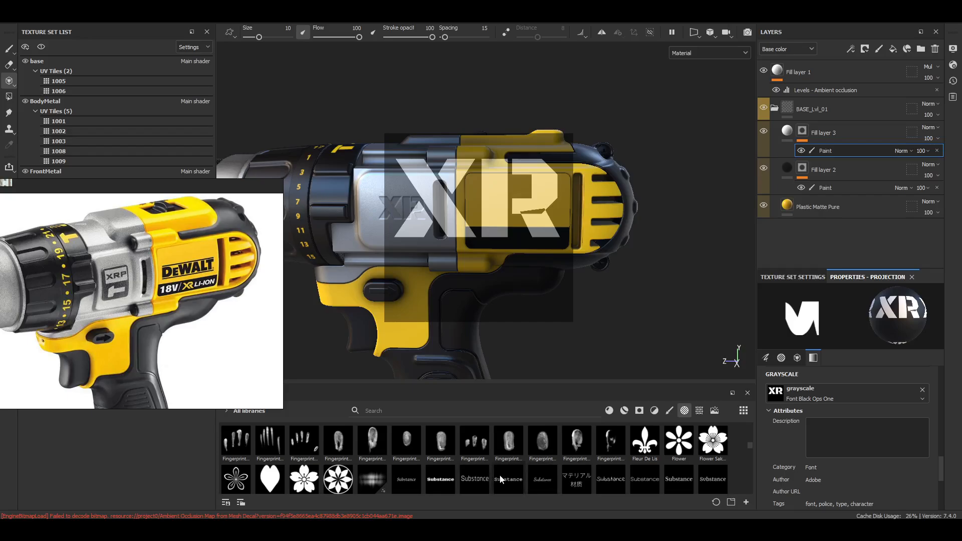
pyautogui.moveTo(436, 482); pyautogui.dragTo(841, 398)
# Set the projected font's text to "20v MAX"
pyautogui.scroll(-3, 839, 401)
pyautogui.doubleClick(827, 425)
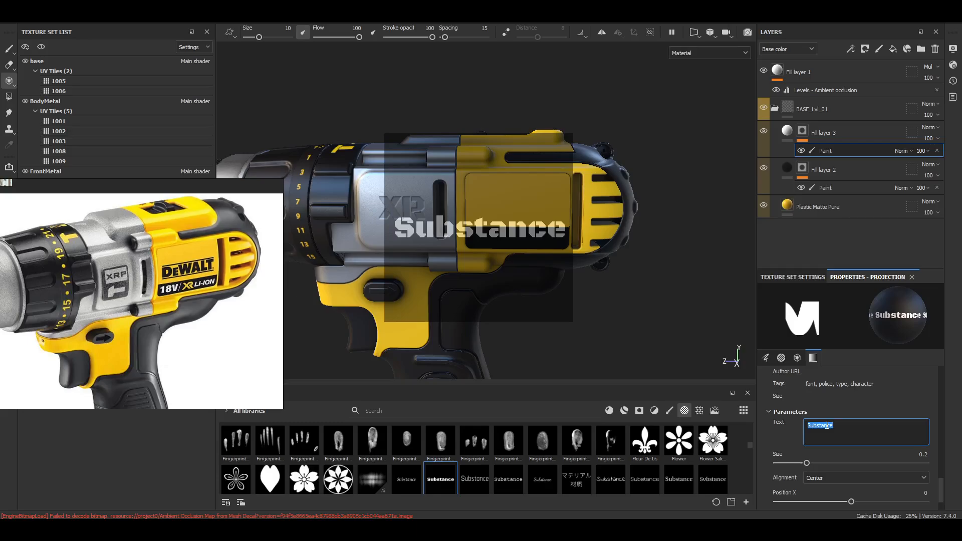
pyautogui.write('20V')
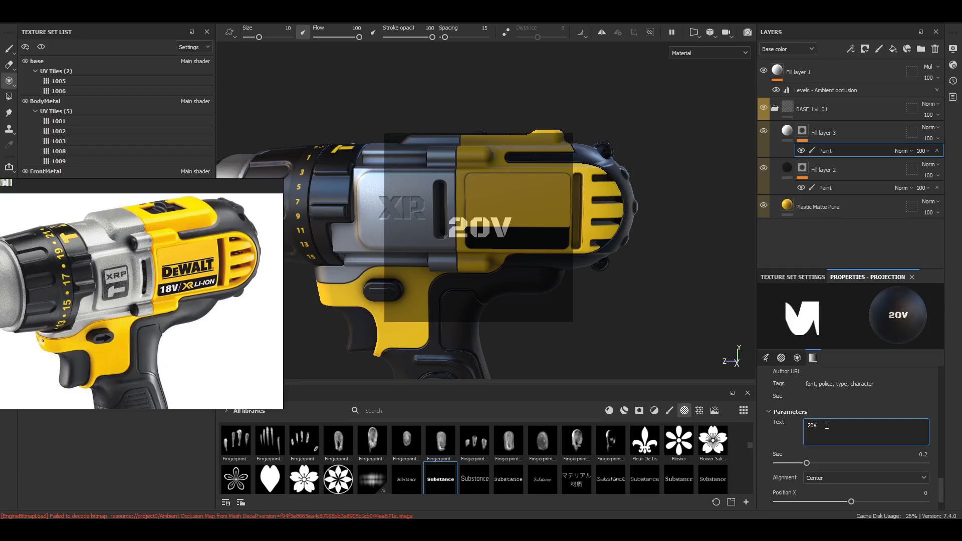
pyautogui.press('BackSpace')
pyautogui.write('v')
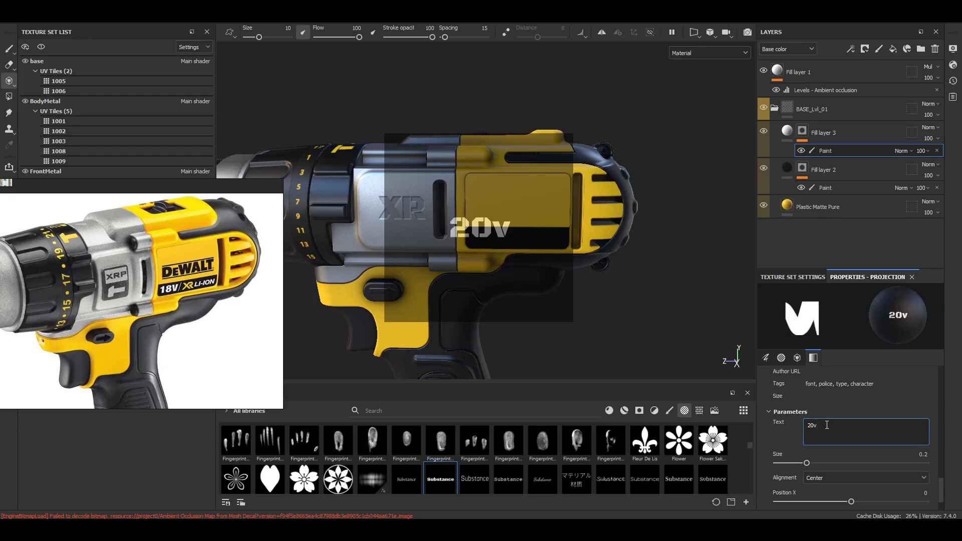
pyautogui.write(' MA')
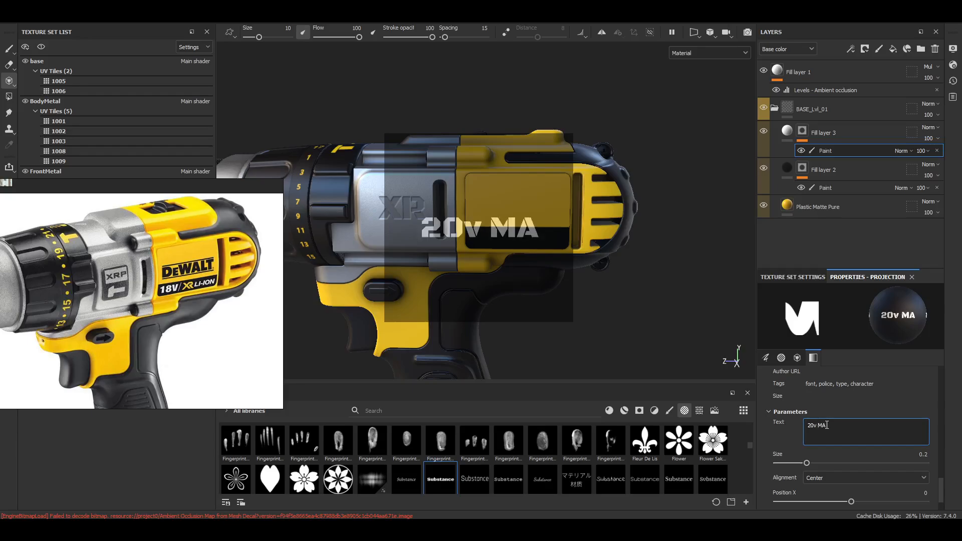
pyautogui.write('X')
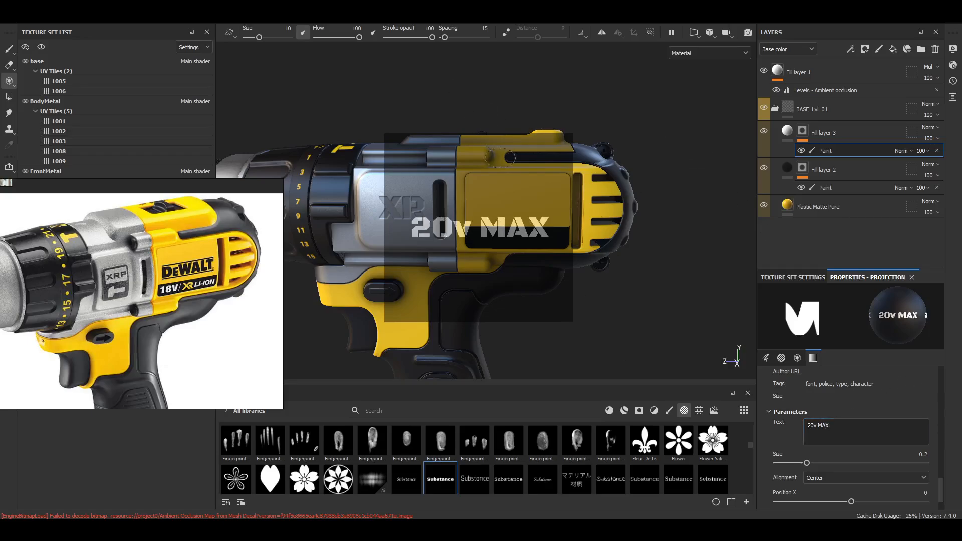
# Scale the "20v MAX" projection down to fit inside the black label band and compare it with the reference photos
pyautogui.write('s')
pyautogui.moveTo(539, 309); pyautogui.dragTo(585, 318, button='middle')
pyautogui.moveTo(563, 321); pyautogui.dragTo(475, 288, button='right')
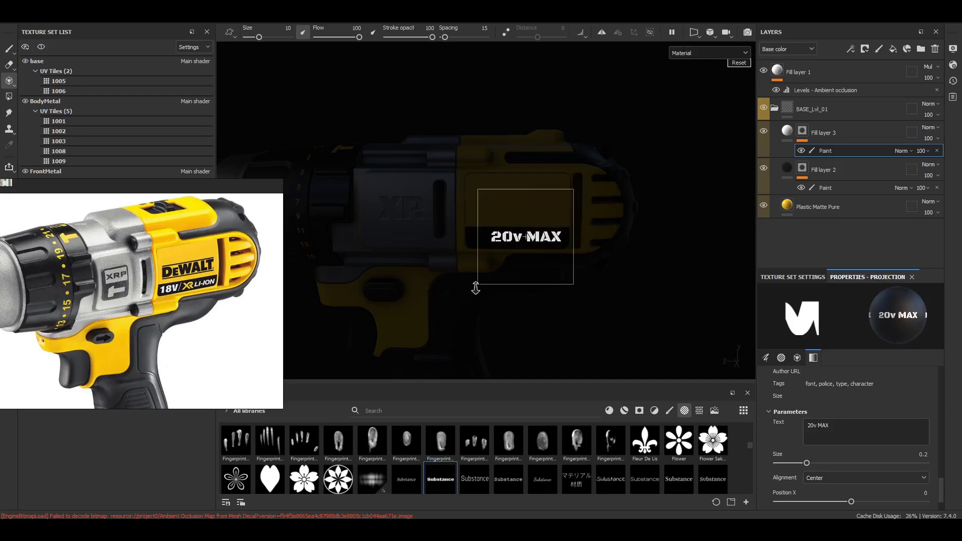
pyautogui.moveTo(621, 303); pyautogui.dragTo(584, 292, button='right')
pyautogui.scroll(-6, 217, 222)
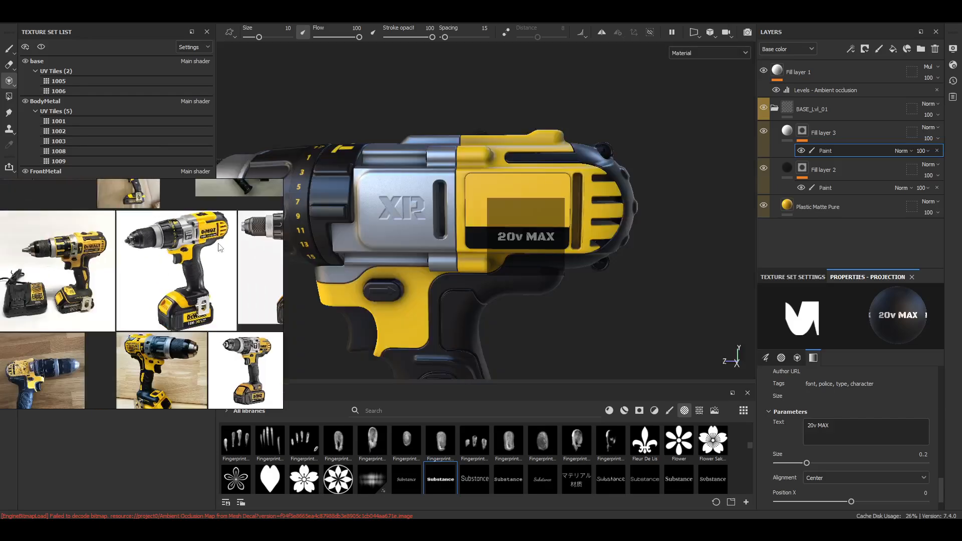
pyautogui.scroll(5, 81, 250)
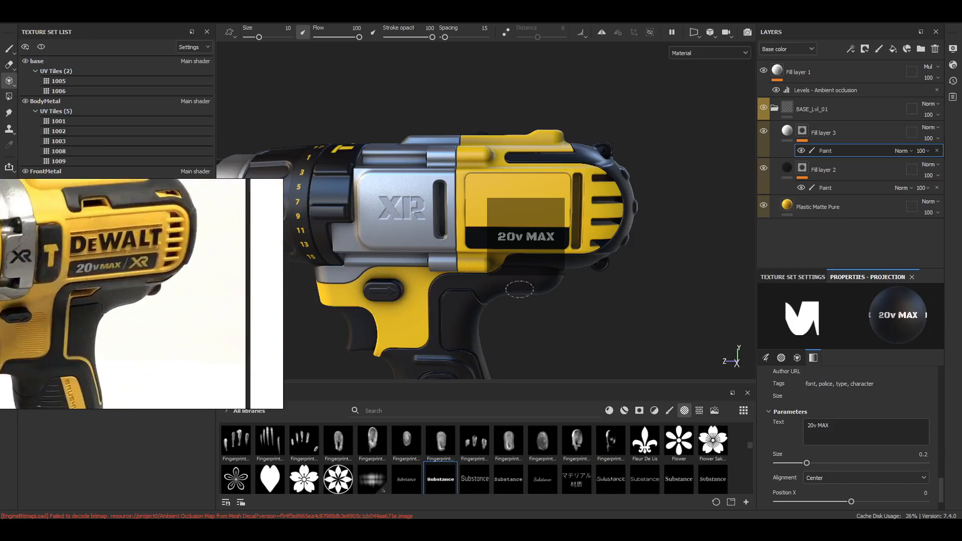
pyautogui.scroll(-3, 98, 247)
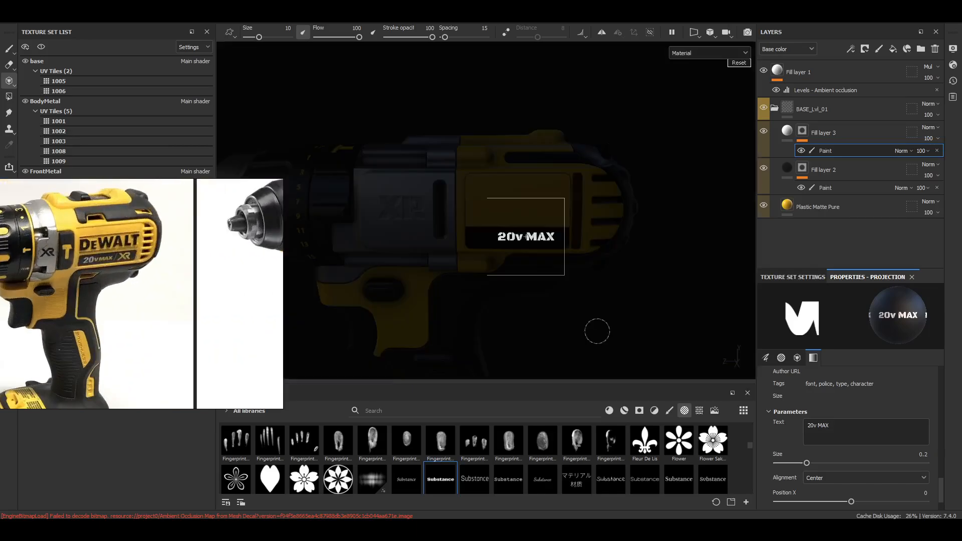
# Shift the "20v MAX" projection to the front end of the black band and paint it in white
pyautogui.press('s')
pyautogui.moveTo(595, 329); pyautogui.dragTo(573, 331, button='middle')
pyautogui.moveTo(578, 331); pyautogui.dragTo(581, 329, button='right')
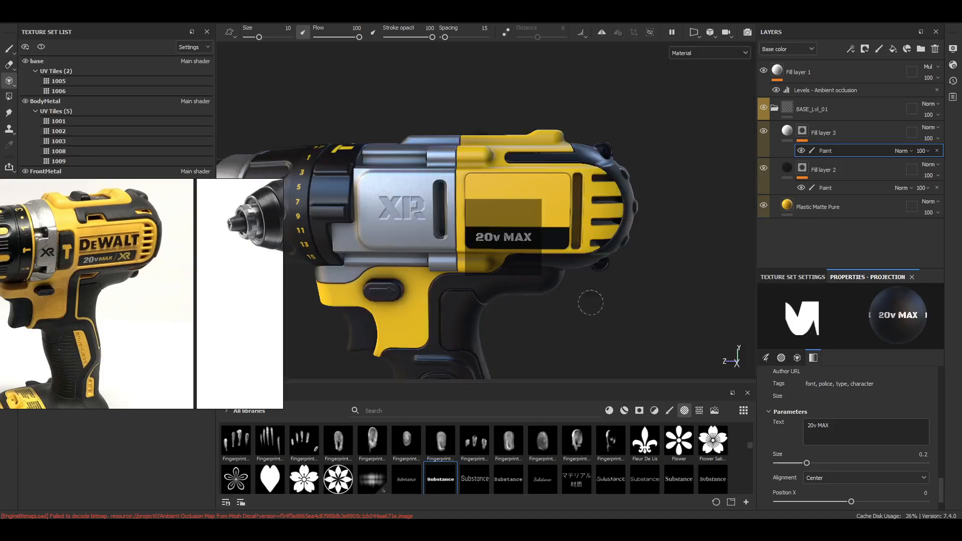
pyautogui.moveTo(544, 239); pyautogui.dragTo(479, 234)
# Set the projected text to "XR" and paint it on the black band beside the "20v MAX" lettering
pyautogui.click(814, 424)
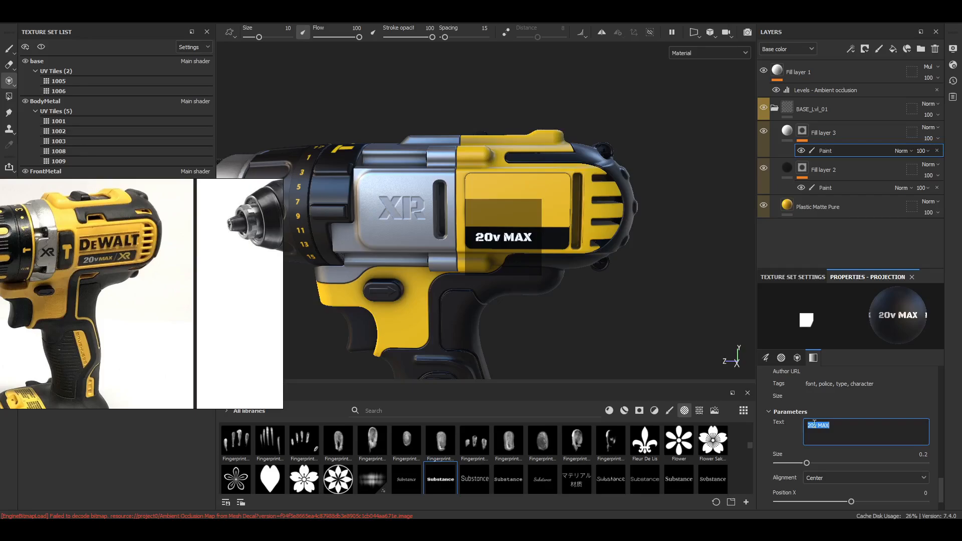
pyautogui.write('XR')
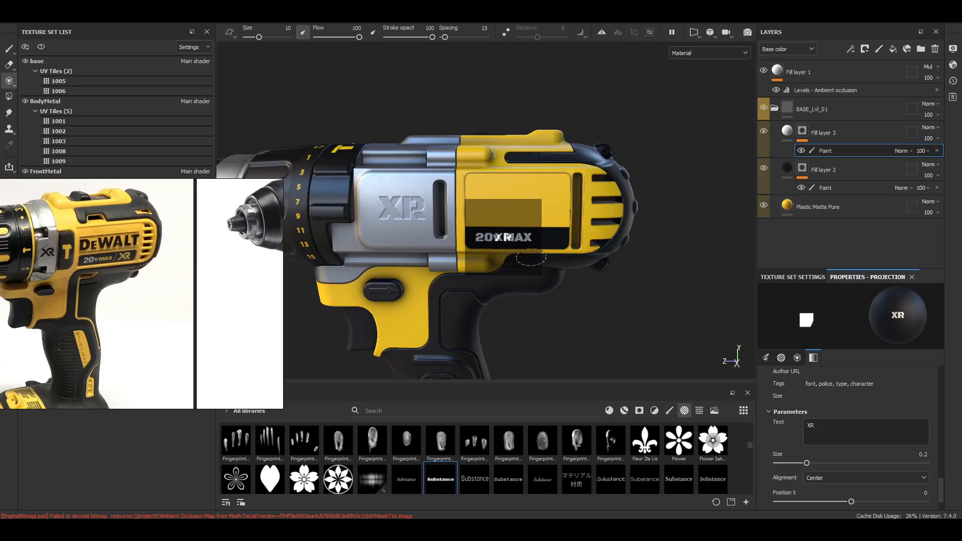
pyautogui.write('s')
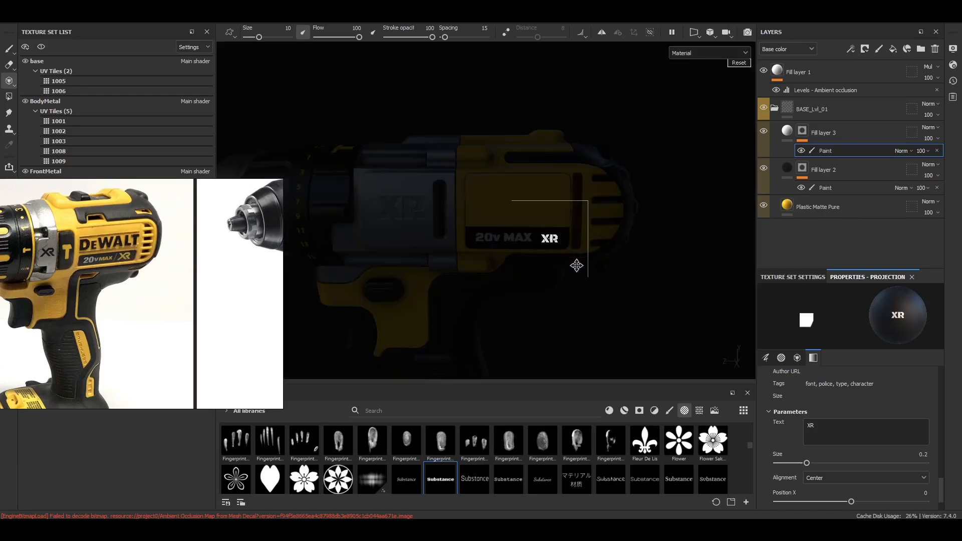
pyautogui.moveTo(576, 266)
pyautogui.mouseDown()
pyautogui.moveTo(550, 238)
pyautogui.moveTo(568, 238)
pyautogui.mouseUp()
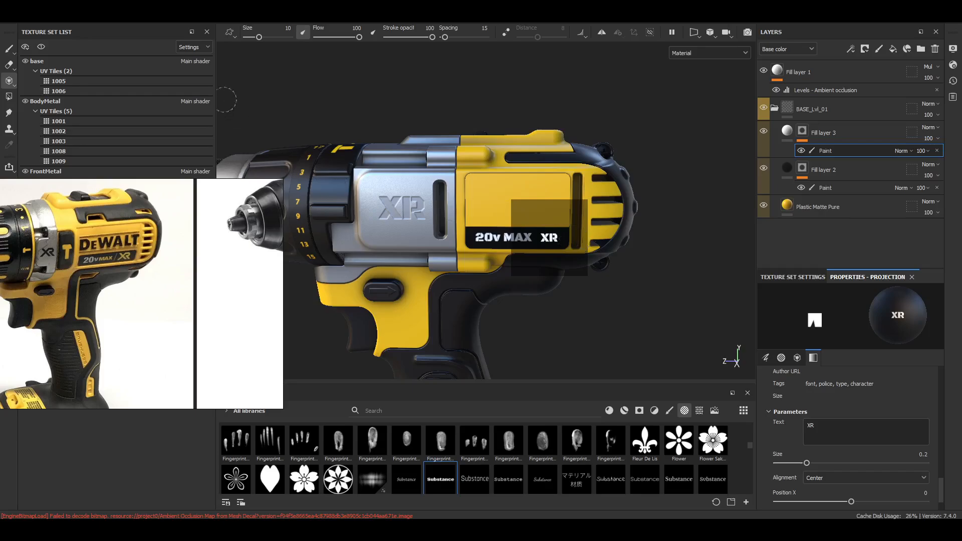
# Undo the "XR" stamp, repaint it slightly larger in the same spot, and return to the Paint tool
pyautogui.hotkey('ctrl', 'z')
pyautogui.press('s')
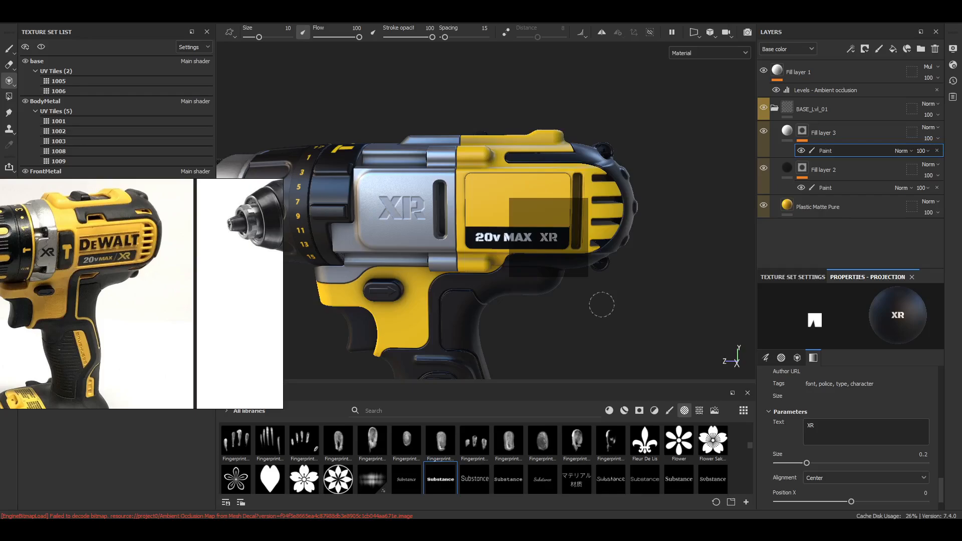
pyautogui.moveTo(551, 251)
pyautogui.mouseDown()
pyautogui.moveTo(523, 235)
pyautogui.moveTo(551, 230)
pyautogui.moveTo(586, 260)
pyautogui.moveTo(556, 215)
pyautogui.moveTo(549, 245)
pyautogui.mouseUp()
pyautogui.hotkey('ctrl', 'z')
pyautogui.click(9, 46)
pyautogui.scroll(3, 529, 246)
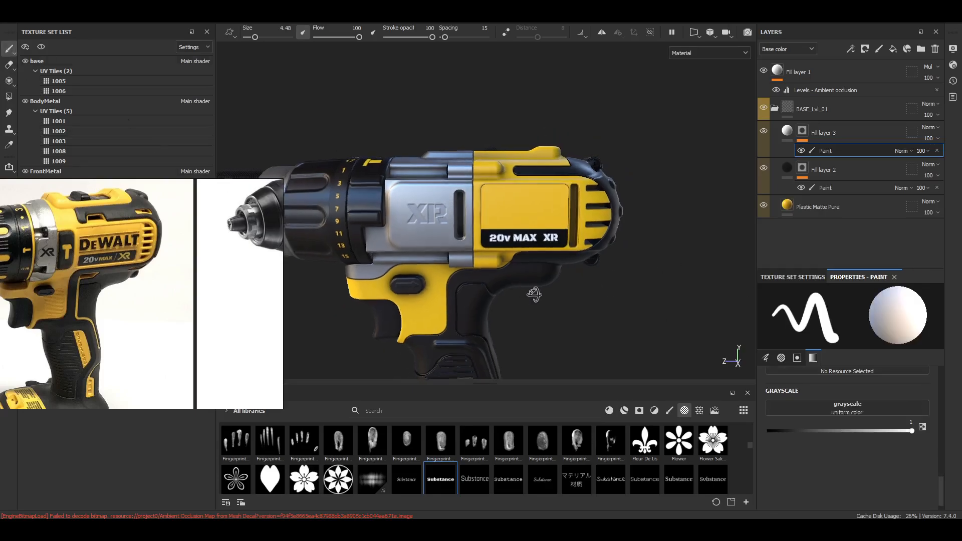
pyautogui.moveTo(529, 246)
pyautogui.keyDown('alt'); pyautogui.mouseDown()
pyautogui.moveTo(545, 259)
pyautogui.moveTo(507, 272)
pyautogui.moveTo(516, 268)
pyautogui.mouseUp(); pyautogui.keyUp('alt')
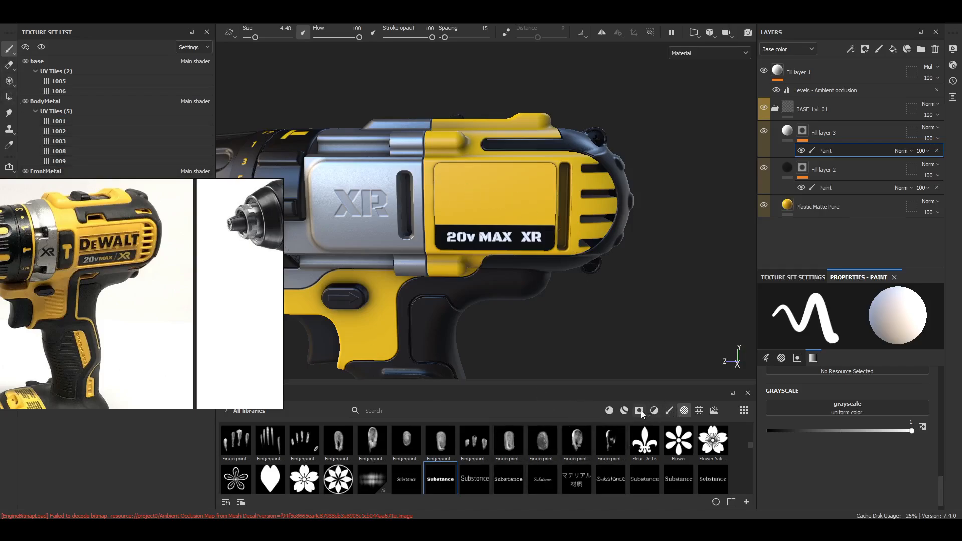
# Look through the texture assets for a DeWALT logo image, enlarging the asset list for a wider overview
pyautogui.click(699, 413)
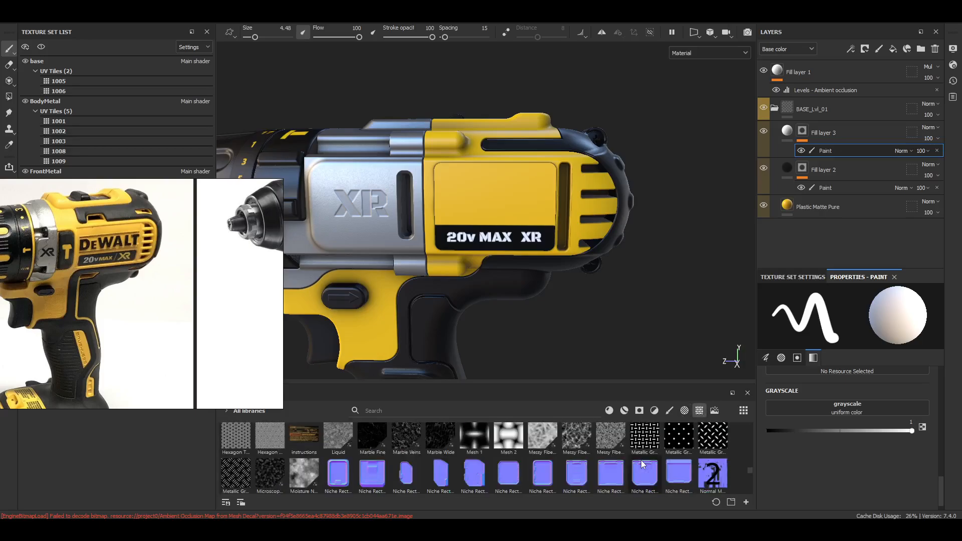
pyautogui.scroll(-10, 641, 460)
pyautogui.scroll(5, 641, 460)
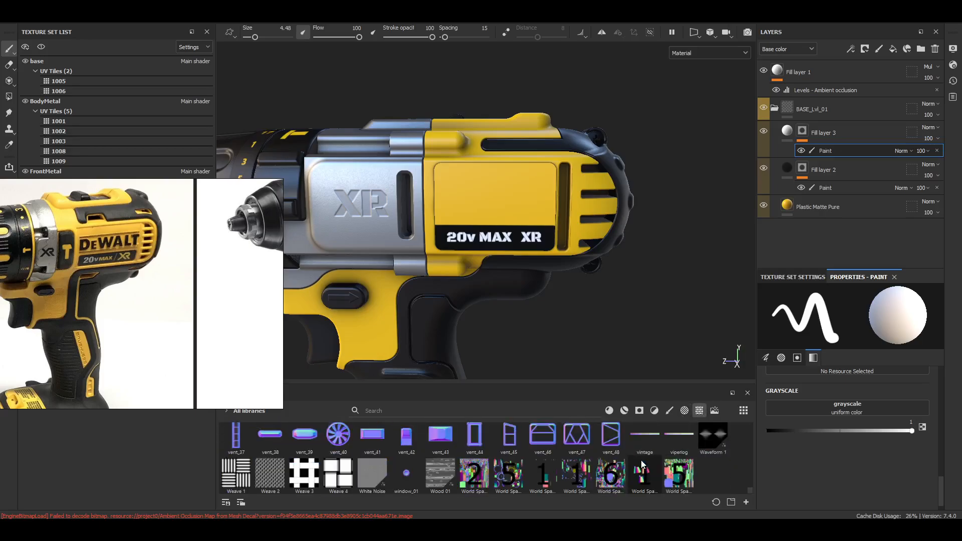
pyautogui.scroll(-3, 641, 460)
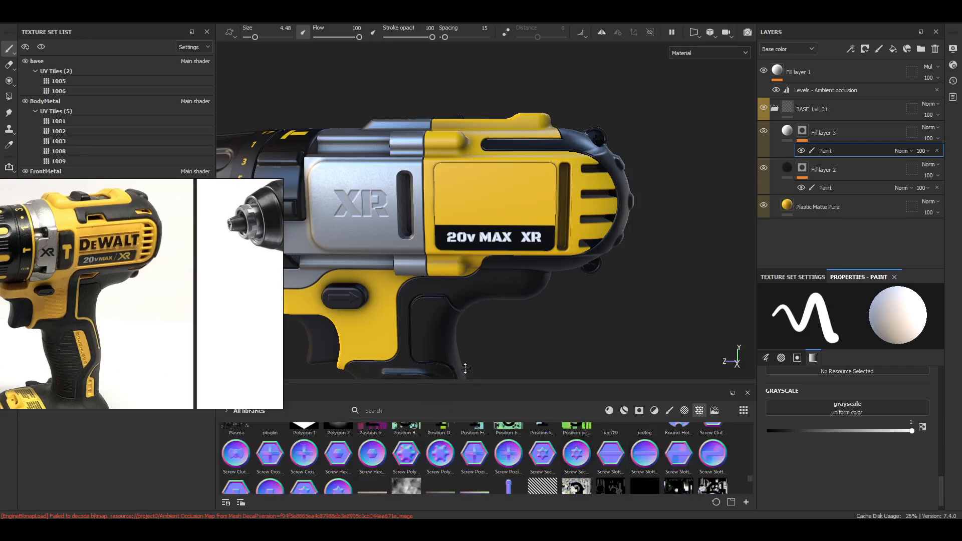
pyautogui.moveTo(465, 368); pyautogui.dragTo(466, 232)
pyautogui.scroll(8, 601, 425)
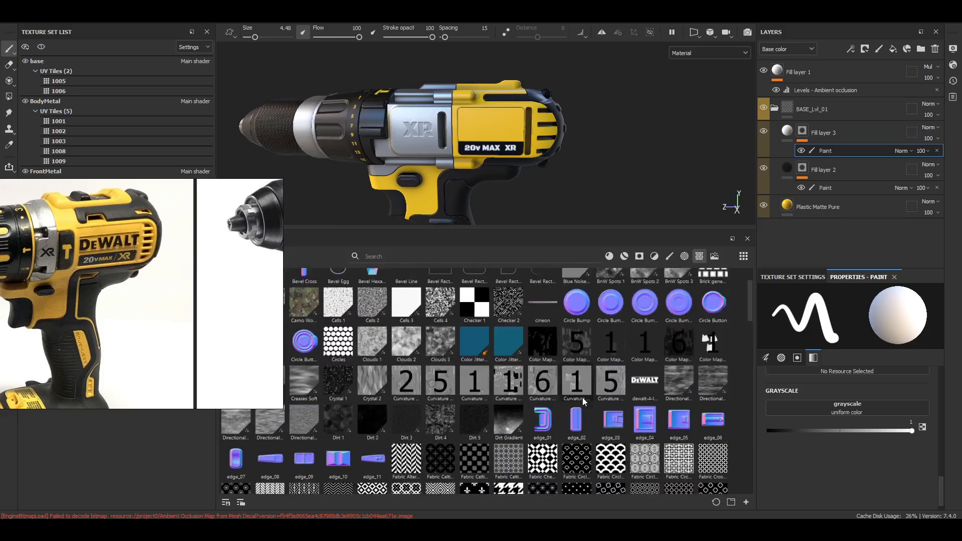
pyautogui.scroll(-10, 583, 398)
pyautogui.moveTo(211, 271); pyautogui.dragTo(168, 254, button='right')
pyautogui.moveTo(165, 321); pyautogui.dragTo(124, 304, button='right')
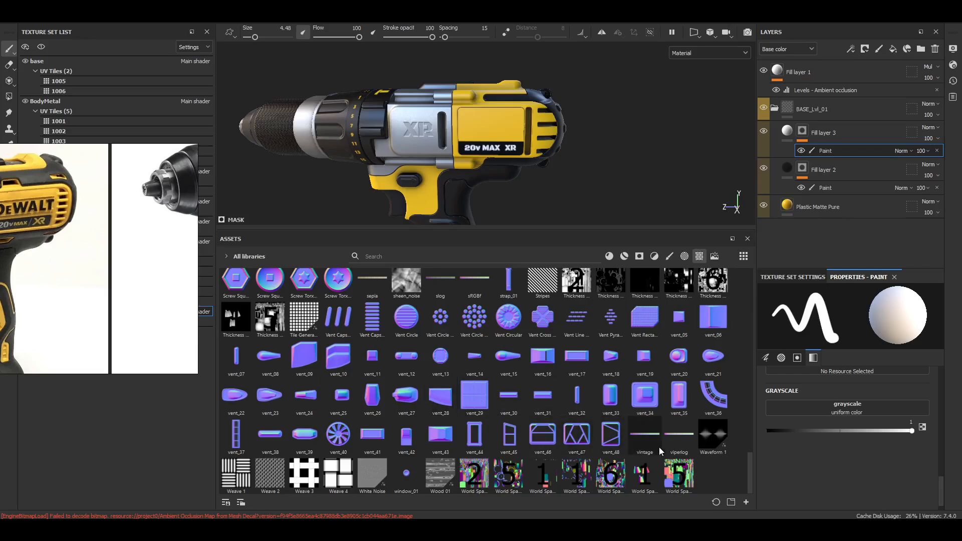
pyautogui.scroll(5, 659, 446)
pyautogui.scroll(8, 674, 441)
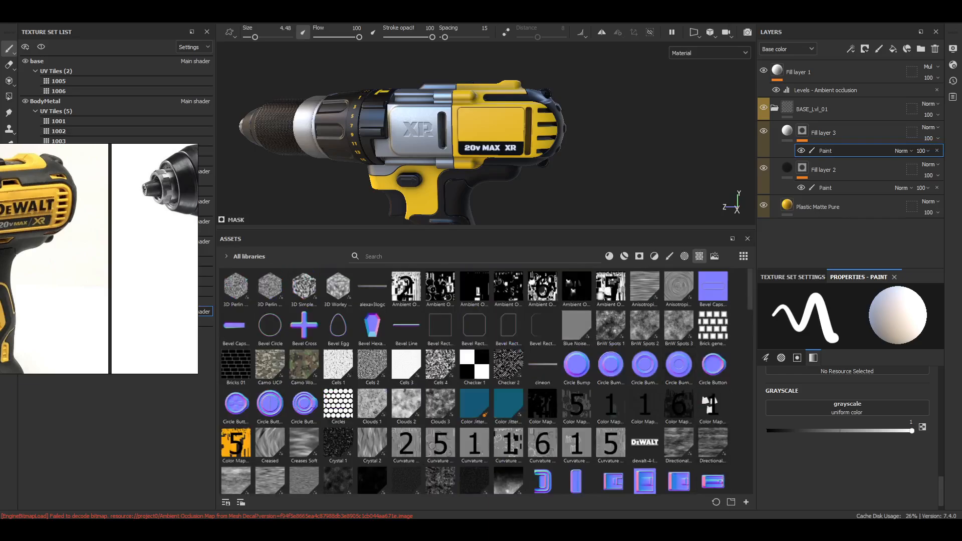
# Search the assets for "DEW" and assign the dewalt-4-logo-black-and-white texture as the paint brush's grayscale source
pyautogui.write('DEW')
pyautogui.moveTo(235, 285); pyautogui.dragTo(817, 409)
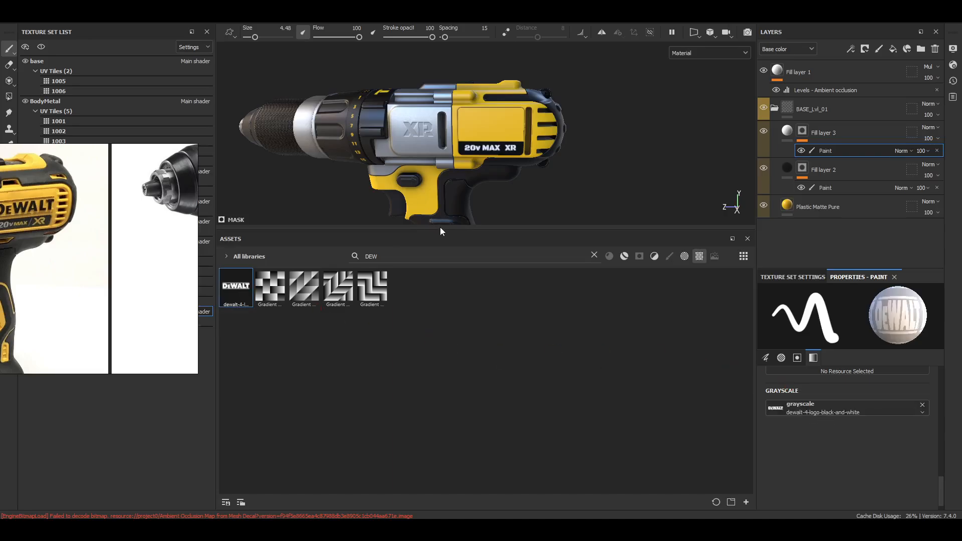
pyautogui.moveTo(440, 229); pyautogui.dragTo(479, 358)
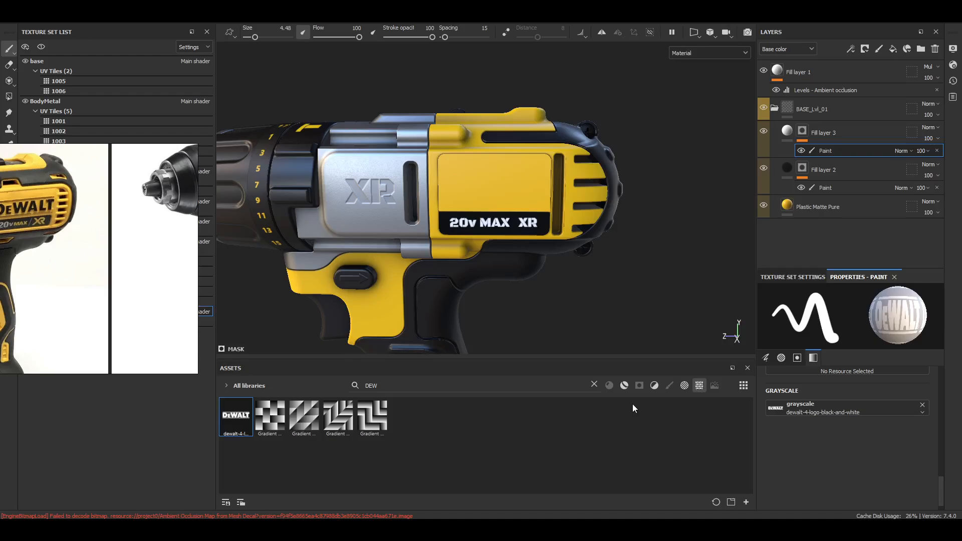
# Switch to the Projection tool and move its stencil onto the yellow panel above the black label band
pyautogui.click(595, 385)
pyautogui.write('S')
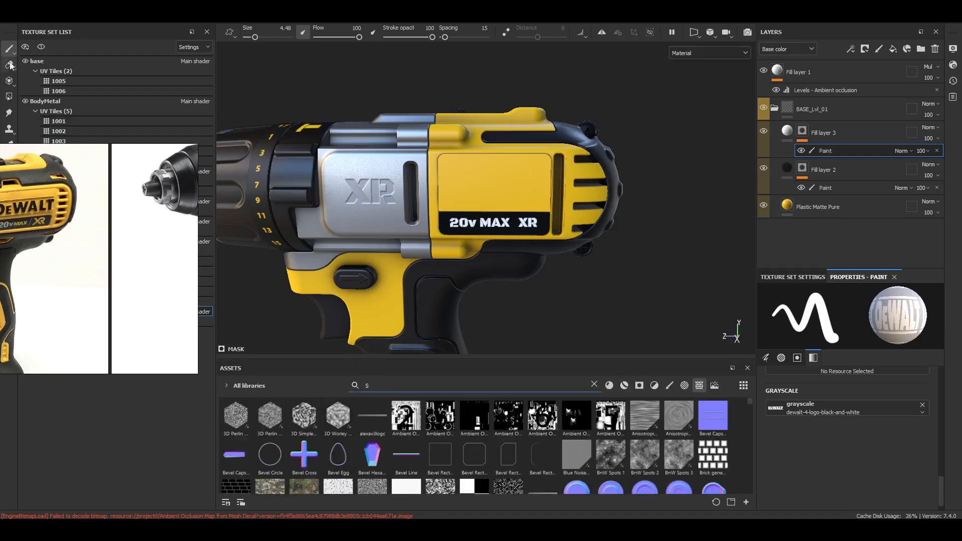
pyautogui.click(9, 81)
pyautogui.write('S')
pyautogui.click(535, 226)
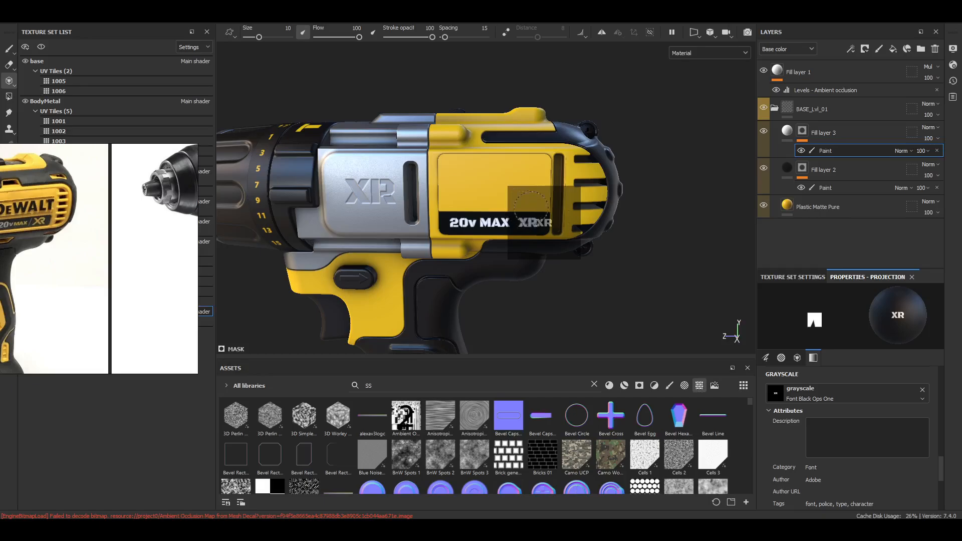
pyautogui.press('s')
pyautogui.moveTo(586, 240); pyautogui.dragTo(516, 206, button='middle')
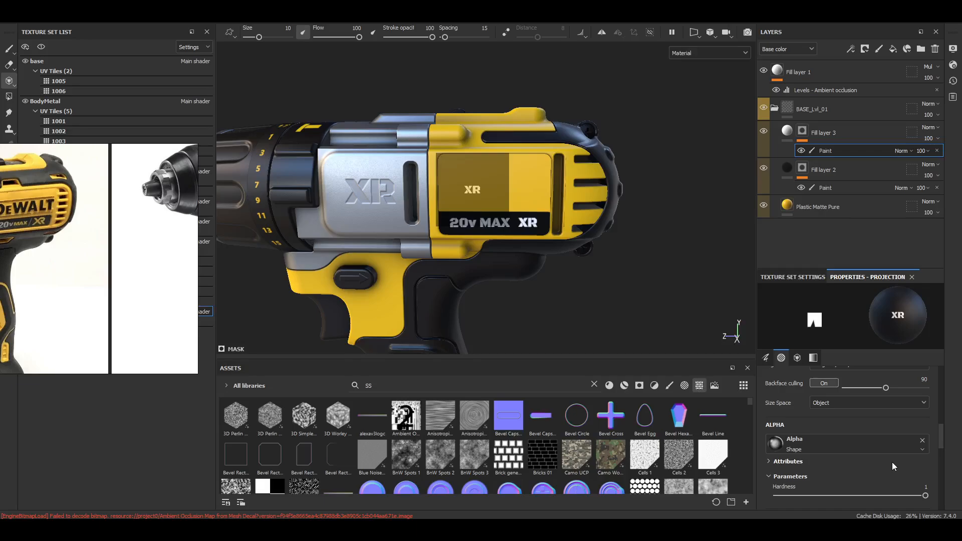
# Search the assets for "DEWA" and assign the dewalt-4-logo-black-and-white texture as the projection's grayscale source
pyautogui.scroll(-5, 499, 458)
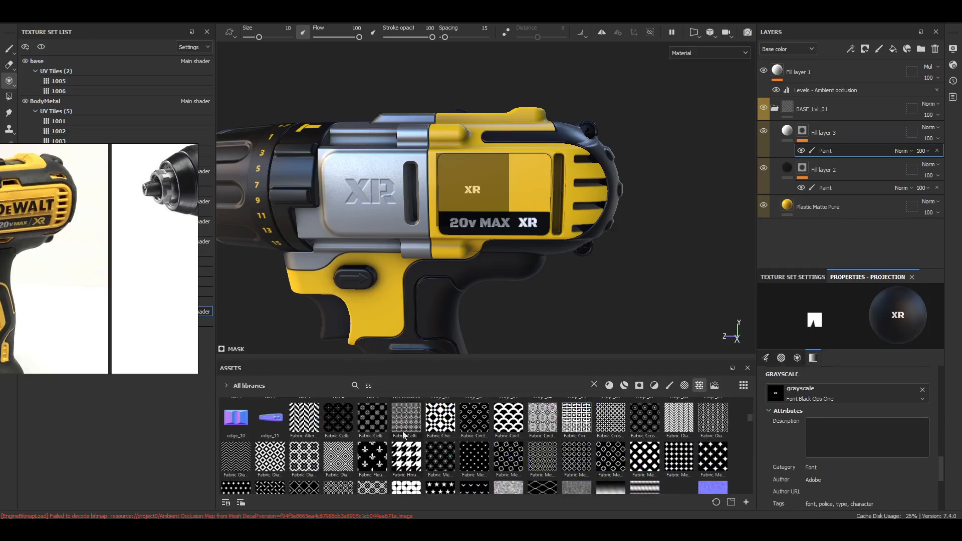
pyautogui.click(393, 387)
pyautogui.write('DEWA')
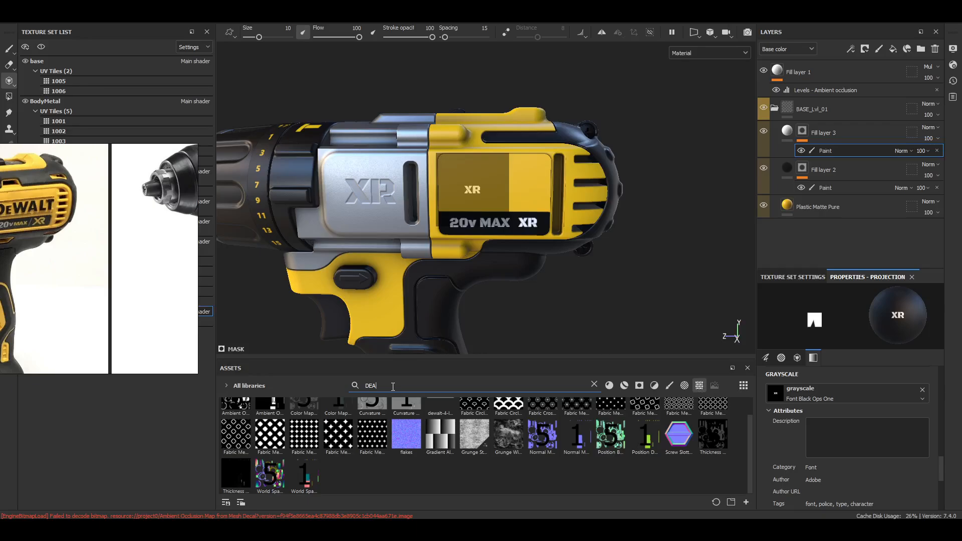
pyautogui.click(240, 426)
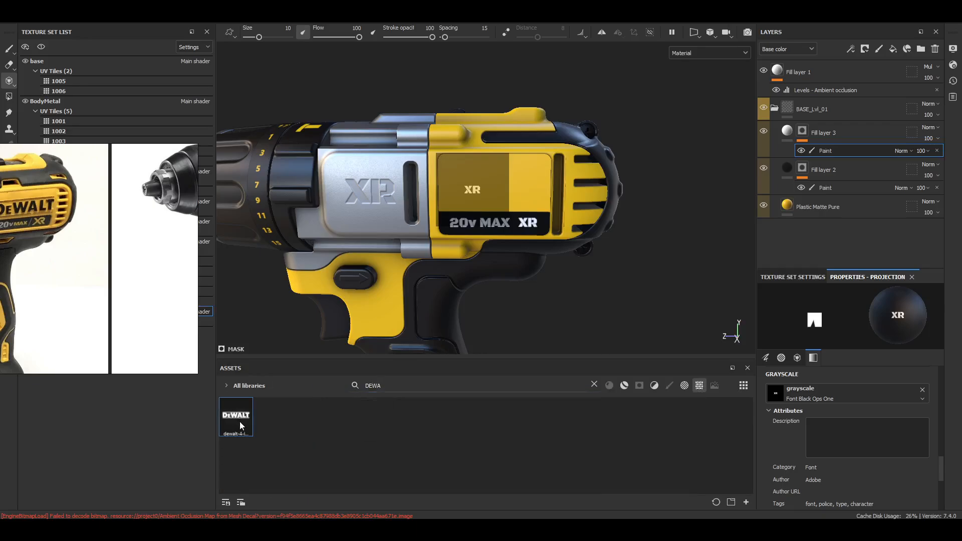
pyautogui.moveTo(240, 426); pyautogui.dragTo(819, 388)
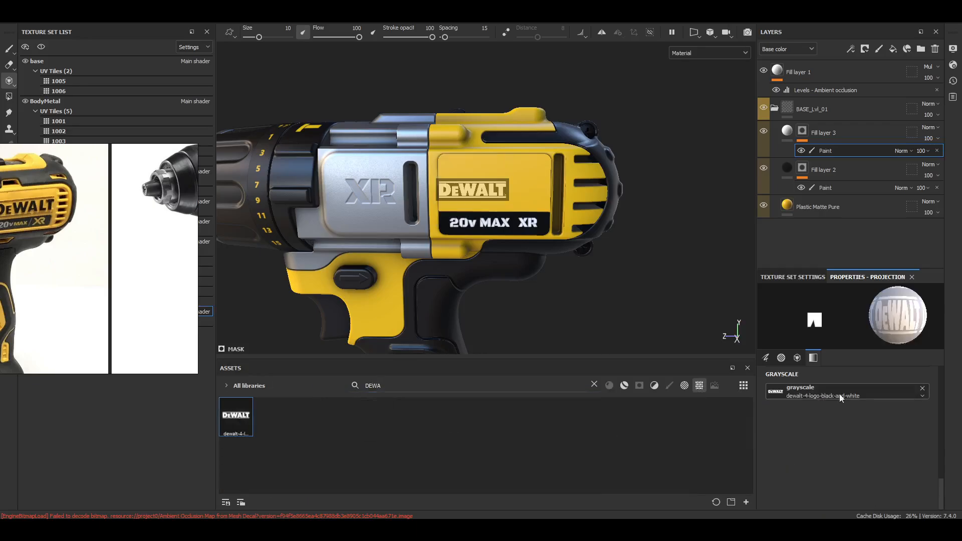
# Center and enlarge the DeWALT logo projection on the yellow panel above the black band and paint it in white
pyautogui.press('s')
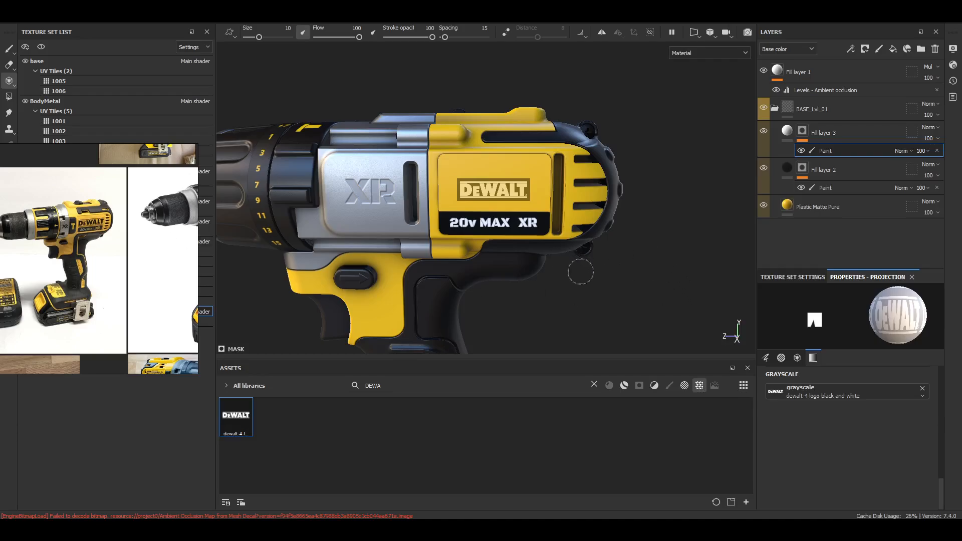
pyautogui.hotkey('ctrl', 'z')
pyautogui.press('s')
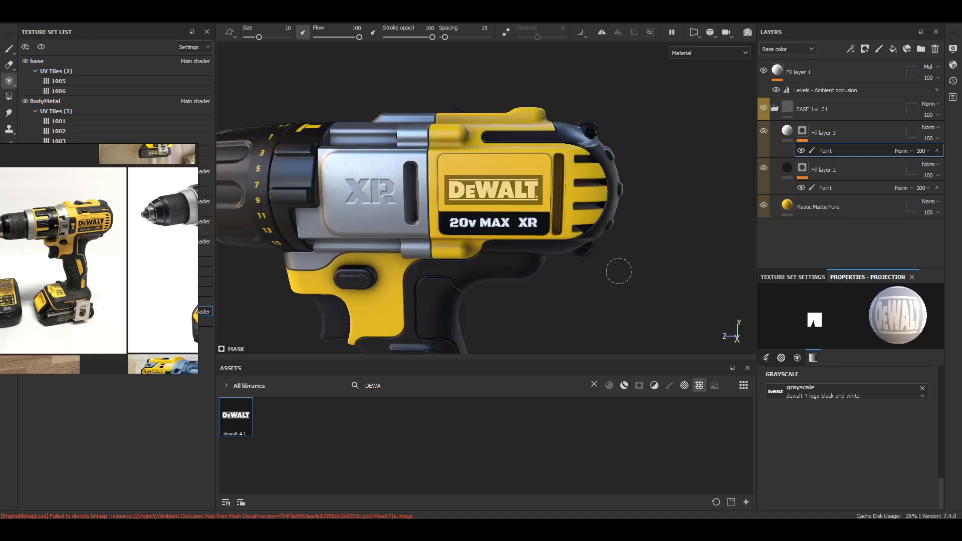
pyautogui.press('s')
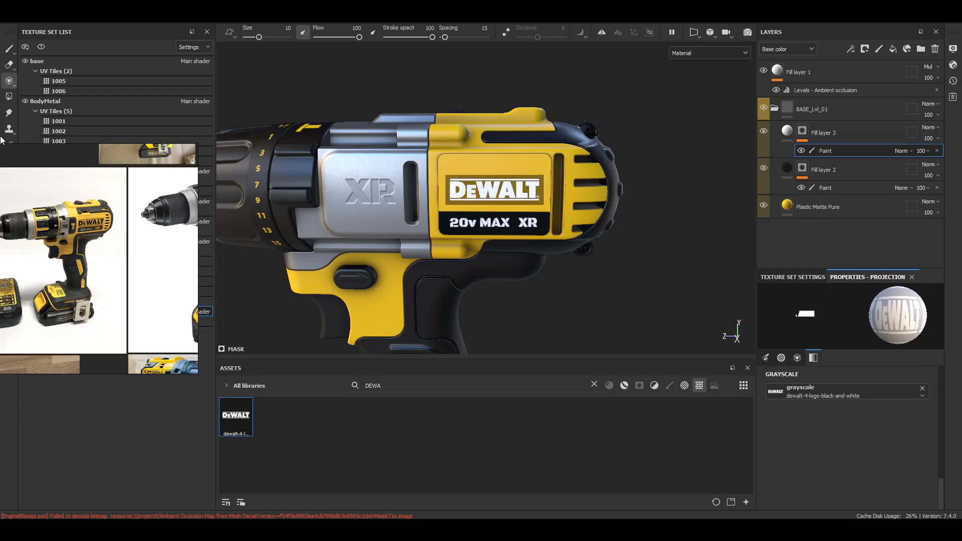
pyautogui.press('1')
pyautogui.keyDown('alt'); pyautogui.moveTo(639, 186); pyautogui.dragTo(601, 243); pyautogui.keyUp('alt')
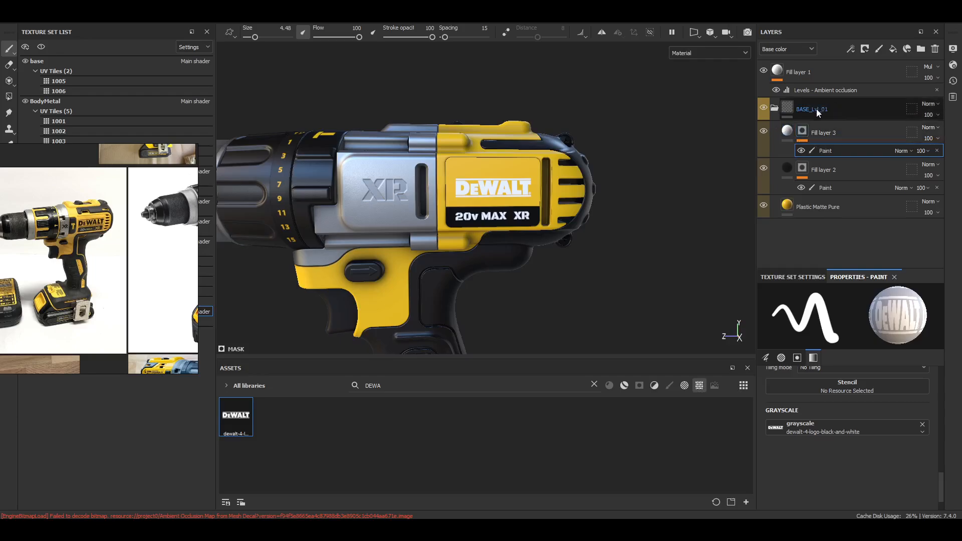
# Add a paint effect to the content, not the mask, of the white lettering fill layer
pyautogui.click(783, 136)
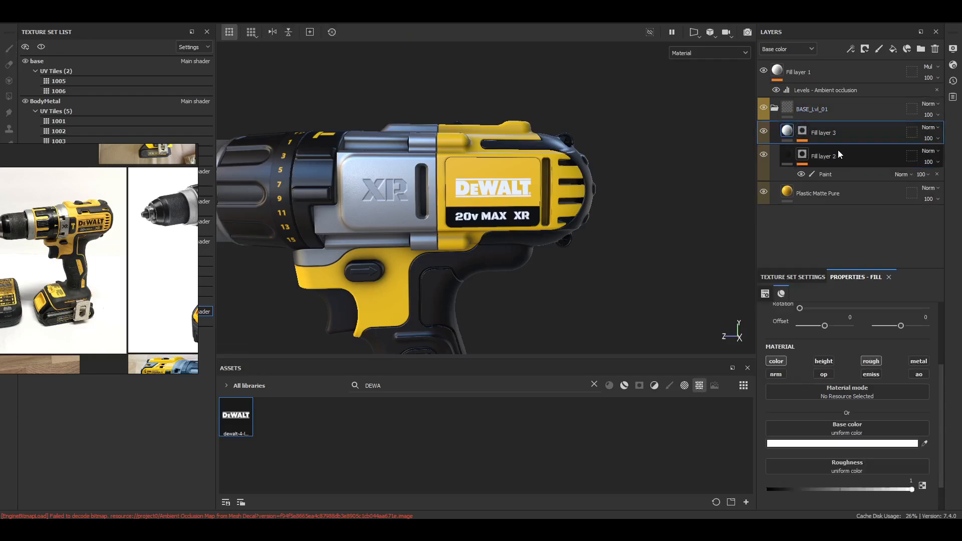
pyautogui.click(850, 49)
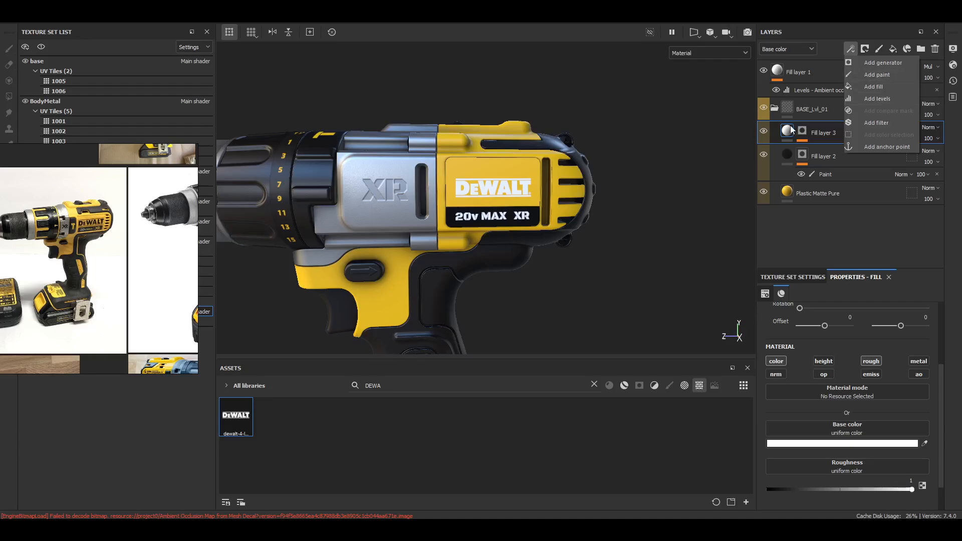
pyautogui.click(878, 74)
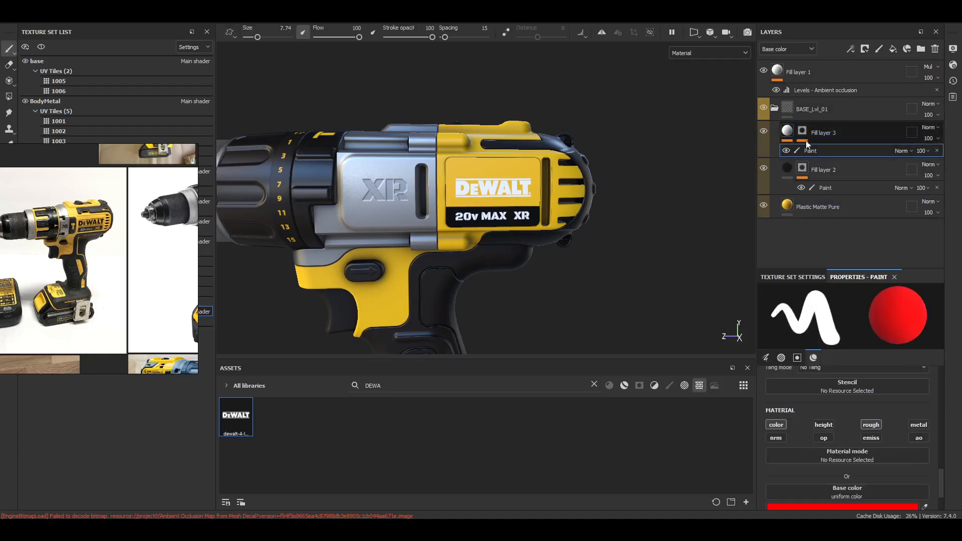
pyautogui.scroll(-3, 879, 446)
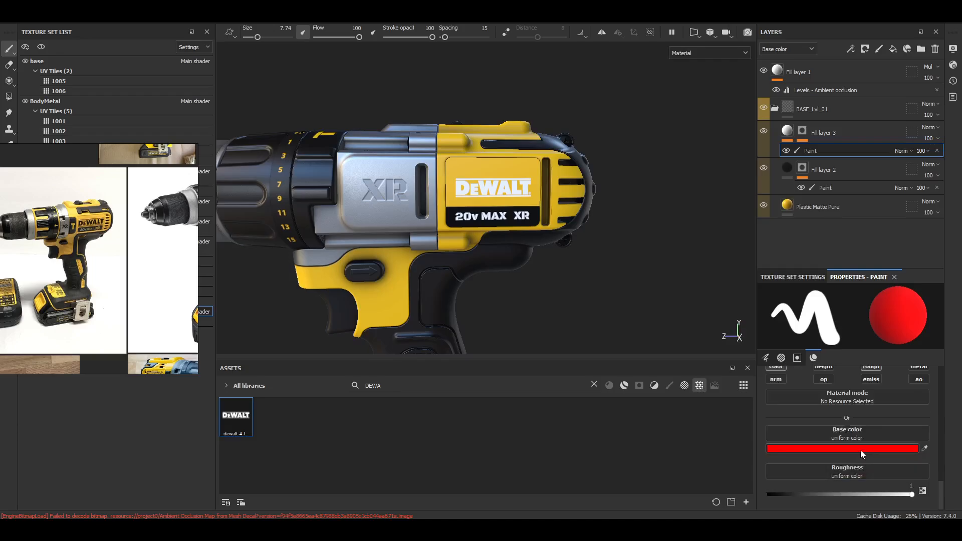
# Set the paint's base color to black, enlarge the brush to about 11.69 and paint over the DeWALT logo
pyautogui.click(861, 449)
pyautogui.moveTo(798, 463); pyautogui.dragTo(671, 463)
pyautogui.click(850, 264)
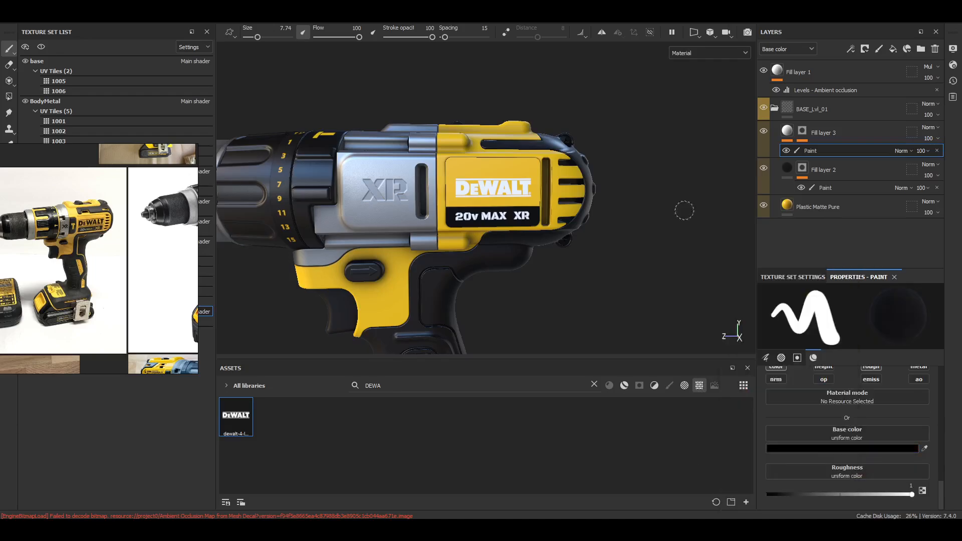
pyautogui.keyDown('ctrl'); pyautogui.moveTo(525, 169); pyautogui.dragTo(550, 173, button='right'); pyautogui.keyUp('ctrl')
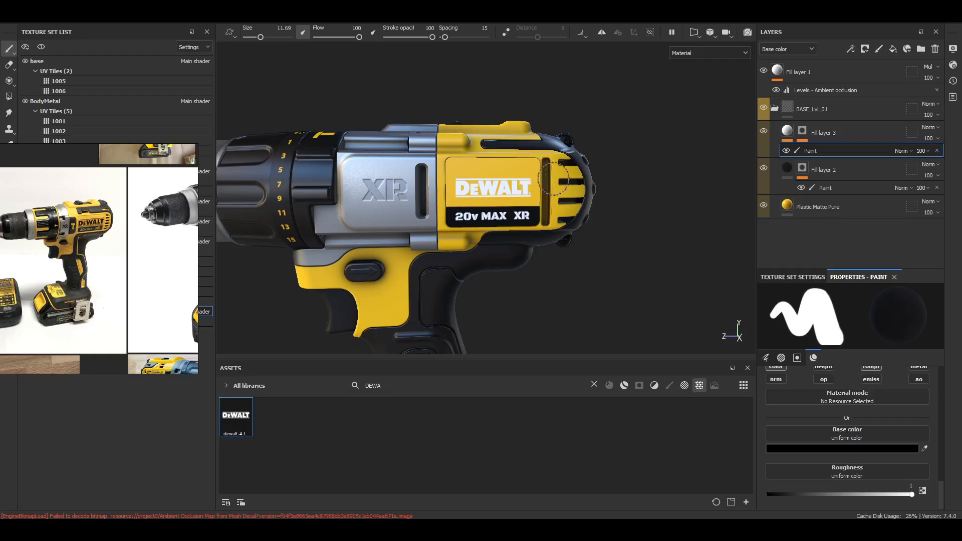
pyautogui.moveTo(538, 185); pyautogui.dragTo(442, 184)
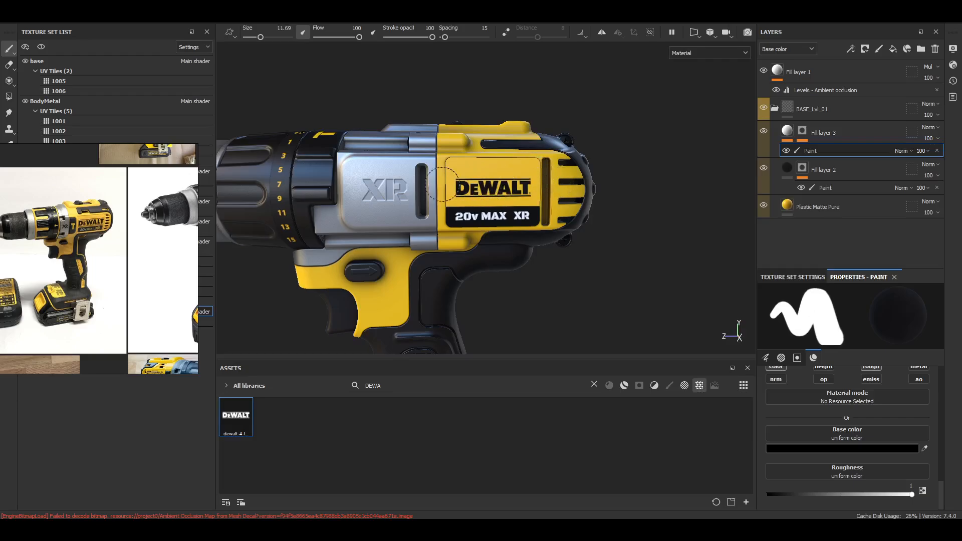
# Sample the drill body's unlit yellow from the Base color channel view as the paint's base color
pyautogui.click(893, 448)
pyautogui.click(875, 399)
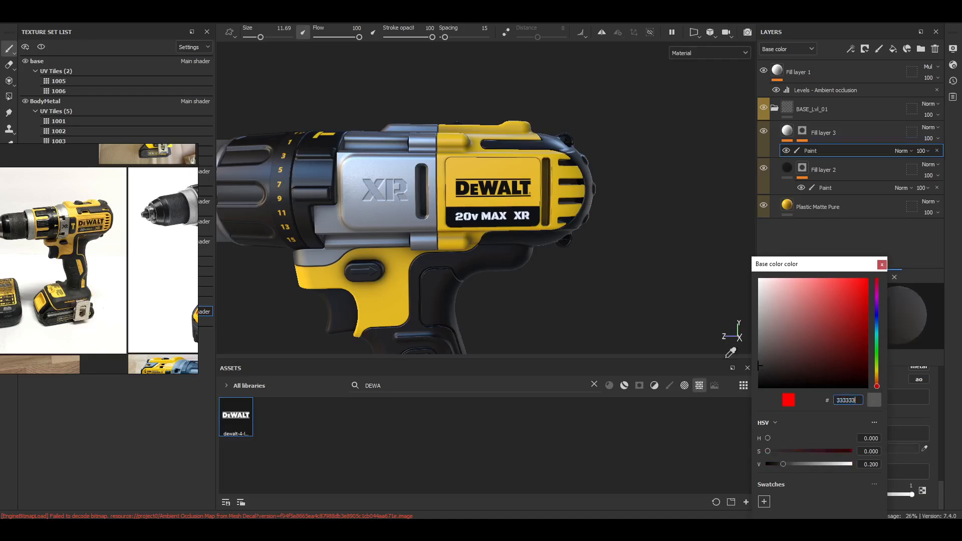
pyautogui.click(402, 263)
pyautogui.click(405, 261)
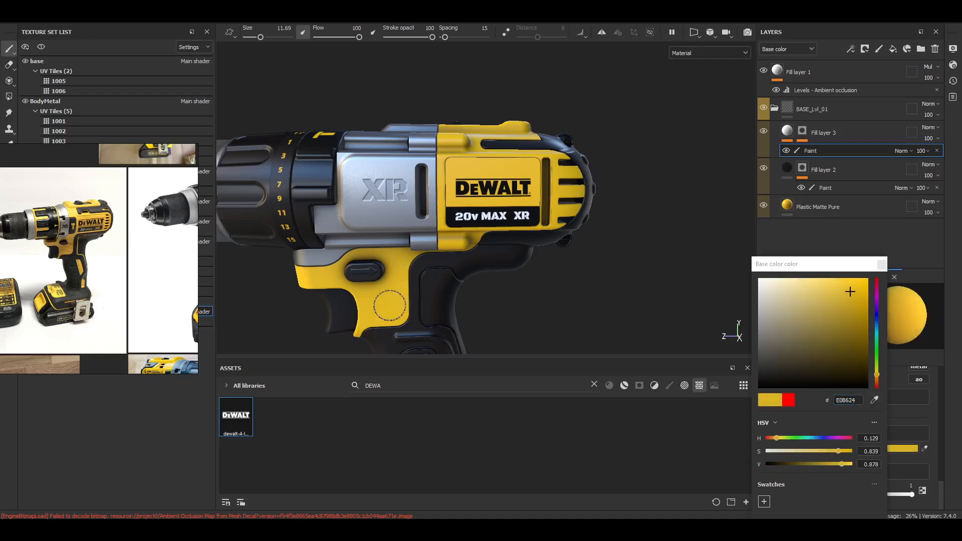
pyautogui.press('c')
pyautogui.click(875, 400)
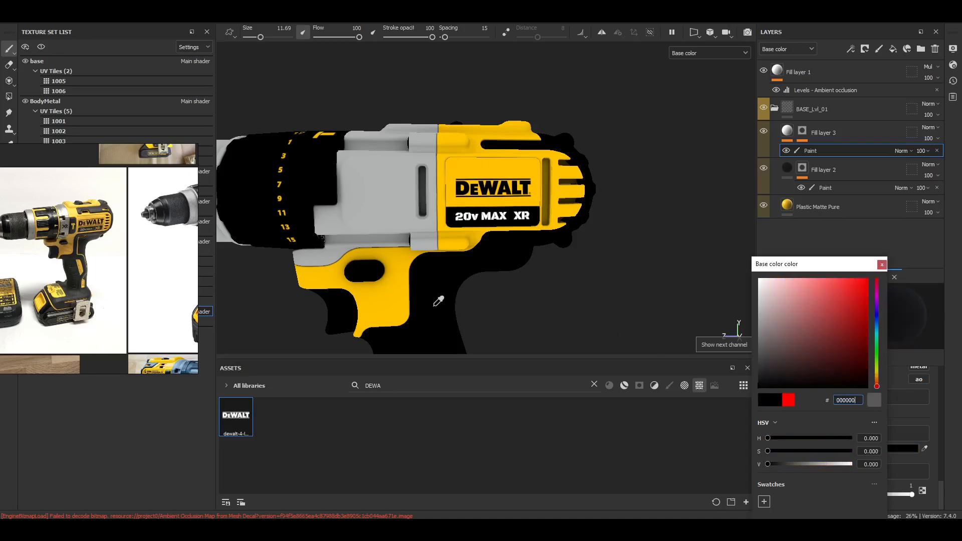
pyautogui.click(395, 299)
pyautogui.click(882, 265)
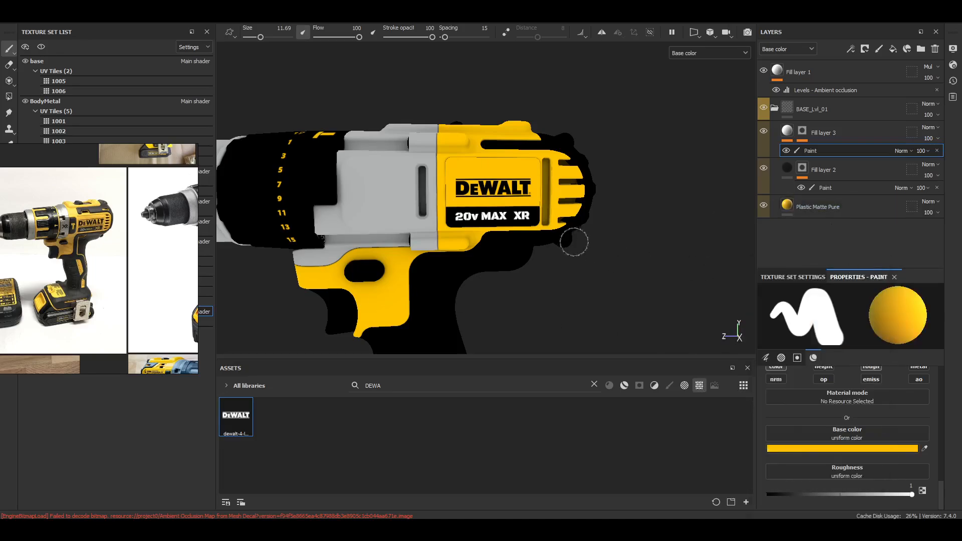
# Return to the Material view and paint the words "MAX XR" on the black band yellow
pyautogui.press('m')
pyautogui.scroll(1, 528, 216)
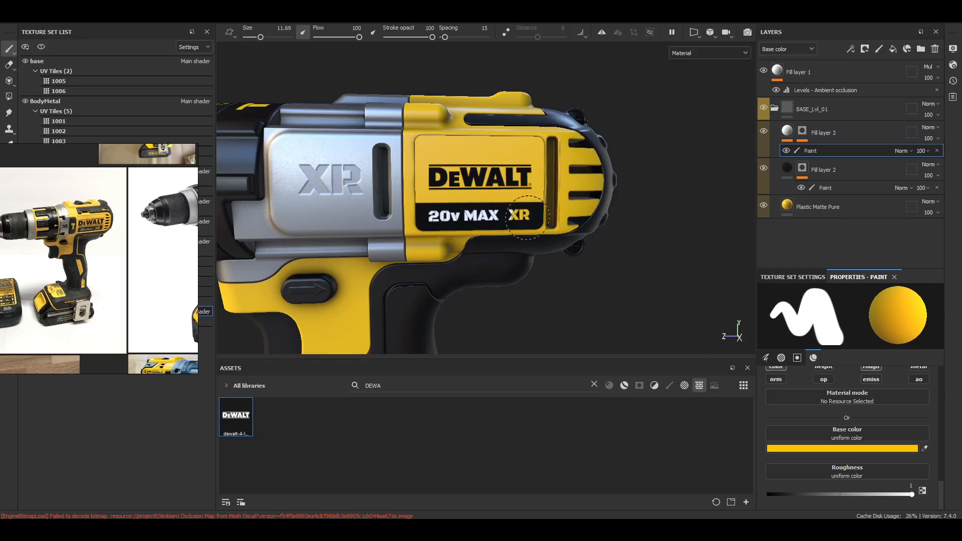
pyautogui.moveTo(488, 216); pyautogui.dragTo(476, 217)
pyautogui.scroll(-1, 669, 235)
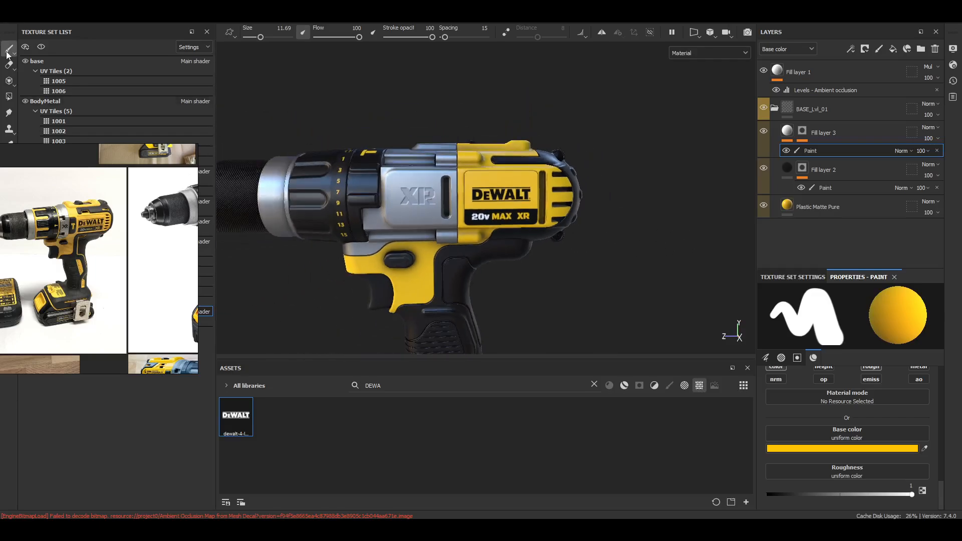
# Examine the finished logo and lettering up close, and inspect the yellow panel on the drill's opposite side
pyautogui.scroll(-2, 716, 264)
pyautogui.keyDown('alt'); pyautogui.moveTo(716, 264); pyautogui.dragTo(587, 248); pyautogui.keyUp('alt')
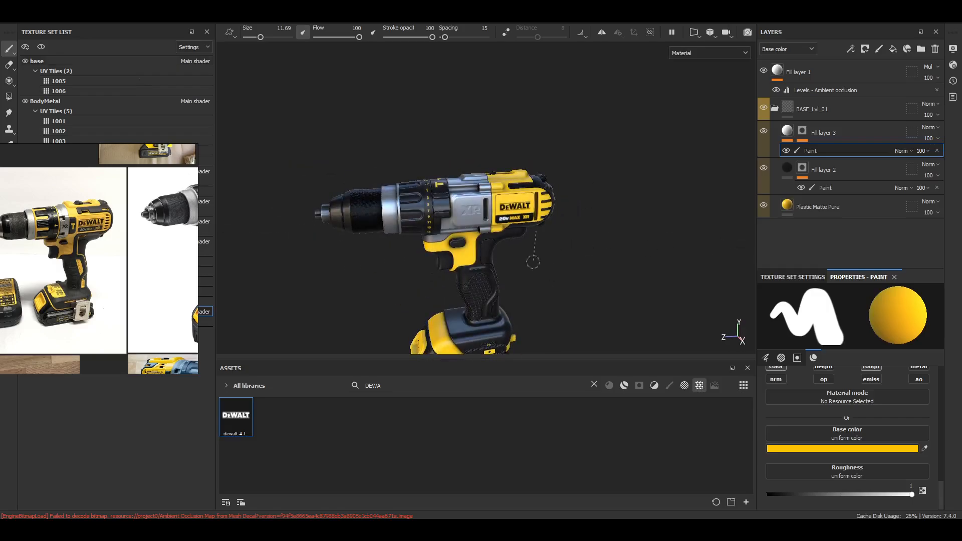
pyautogui.scroll(3, 587, 248)
pyautogui.click(767, 134)
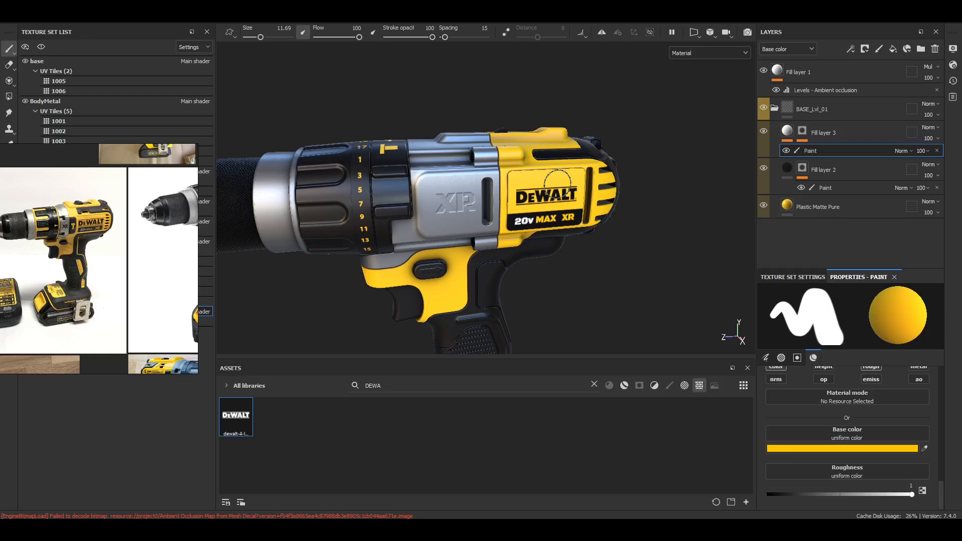
pyautogui.scroll(7, 571, 187)
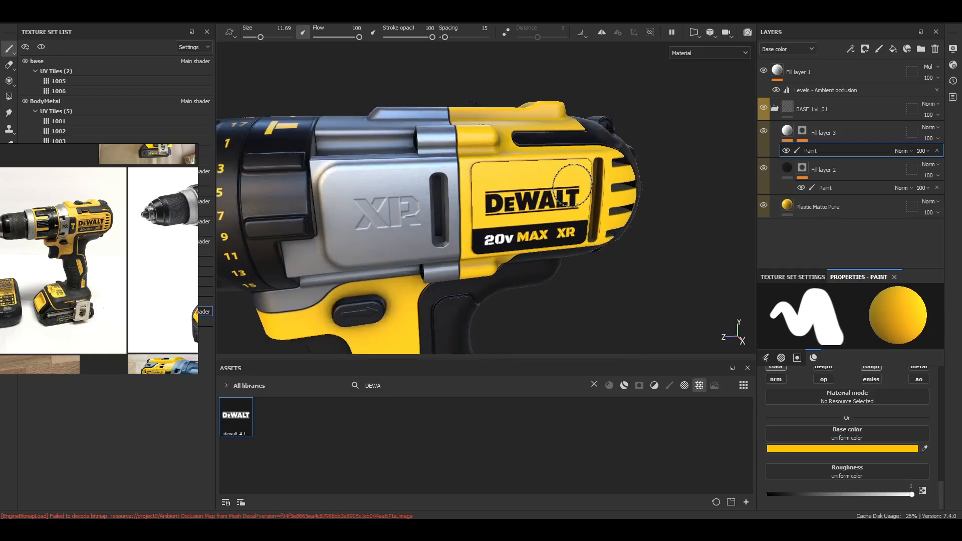
pyautogui.keyDown('ctrl'); pyautogui.moveTo(514, 232); pyautogui.dragTo(504, 232, button='right'); pyautogui.keyUp('ctrl')
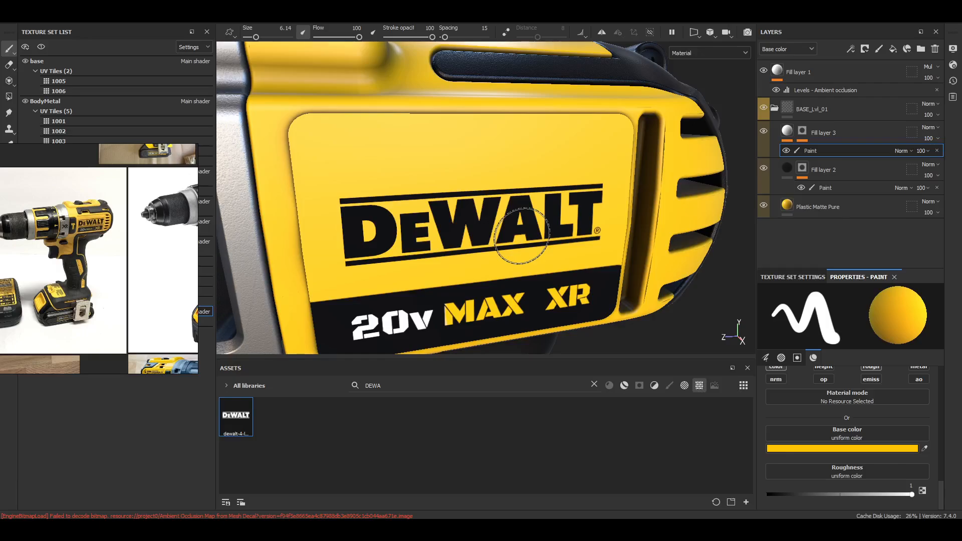
pyautogui.scroll(-3, 516, 210)
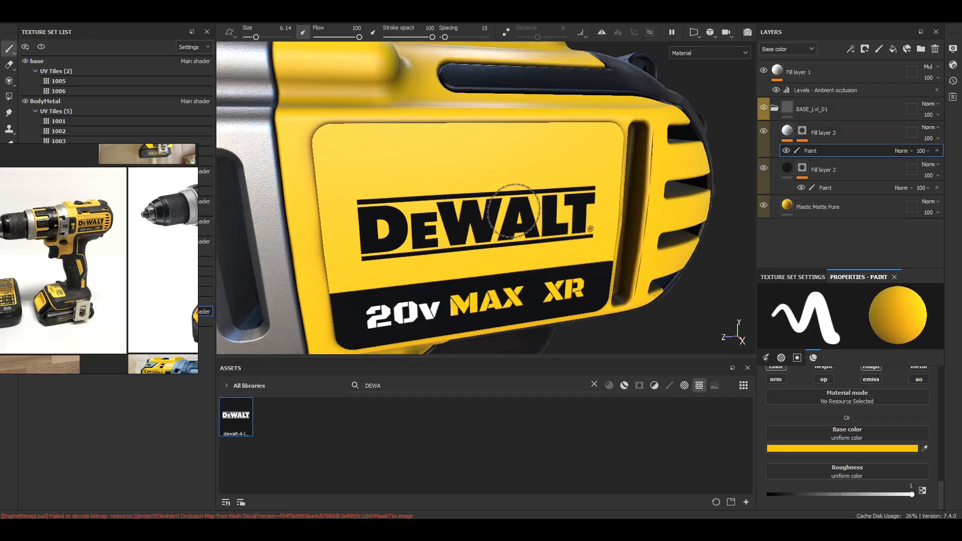
pyautogui.scroll(-4, 516, 211)
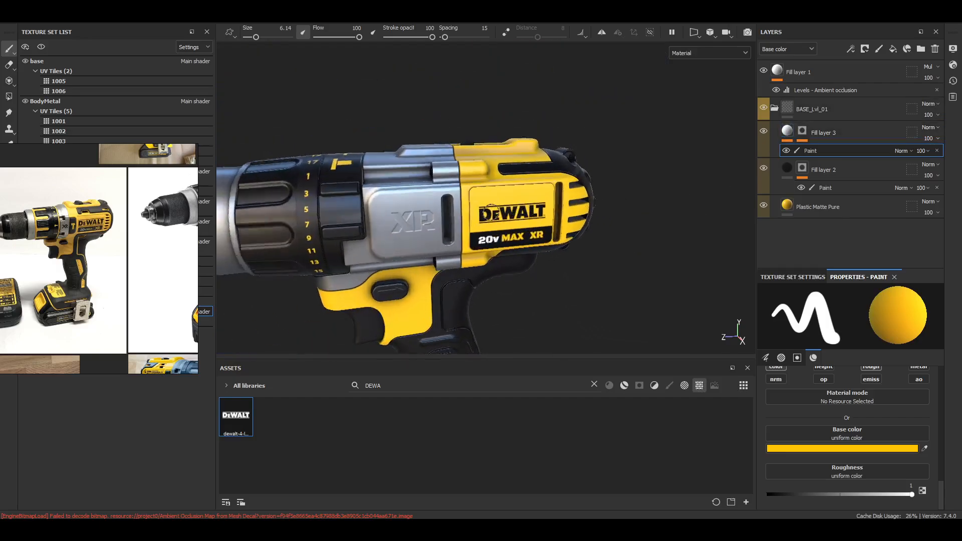
pyautogui.scroll(2, 516, 210)
pyautogui.keyDown('shift'); pyautogui.moveTo(516, 251); pyautogui.dragTo(556, 273, button='right'); pyautogui.keyUp('shift')
pyautogui.scroll(-5, 516, 211)
pyautogui.keyDown('alt'); pyautogui.moveTo(451, 221); pyautogui.dragTo(656, 218); pyautogui.keyUp('alt')
pyautogui.scroll(5, 641, 165)
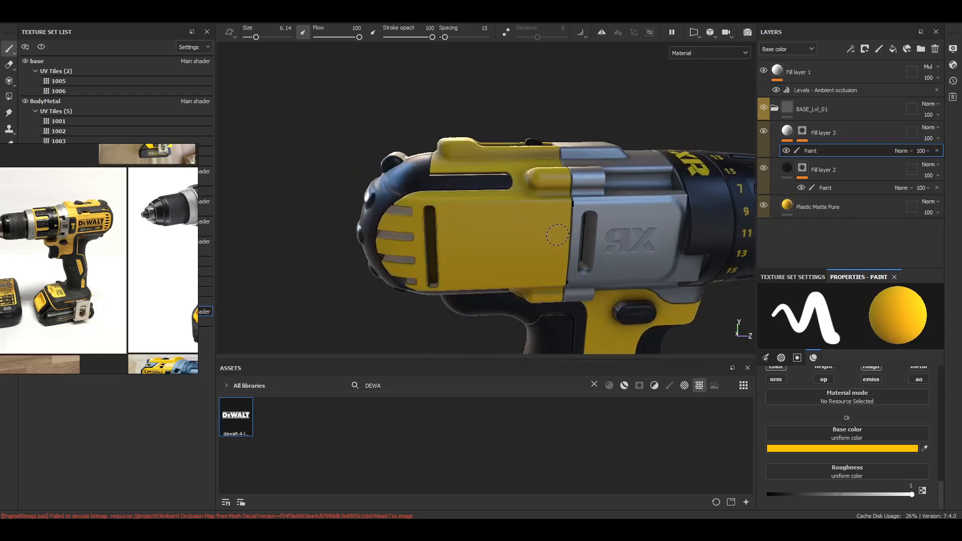
# Examine the reference photos to see what belongs on the yellow panel of the drill's opposite side
pyautogui.moveTo(170, 220); pyautogui.dragTo(453, 186, button='right')
pyautogui.keyDown('shift'); pyautogui.moveTo(561, 211); pyautogui.dragTo(687, 213, button='right'); pyautogui.keyUp('shift')
pyautogui.scroll(-5, 425, 208)
pyautogui.scroll(10, 278, 164)
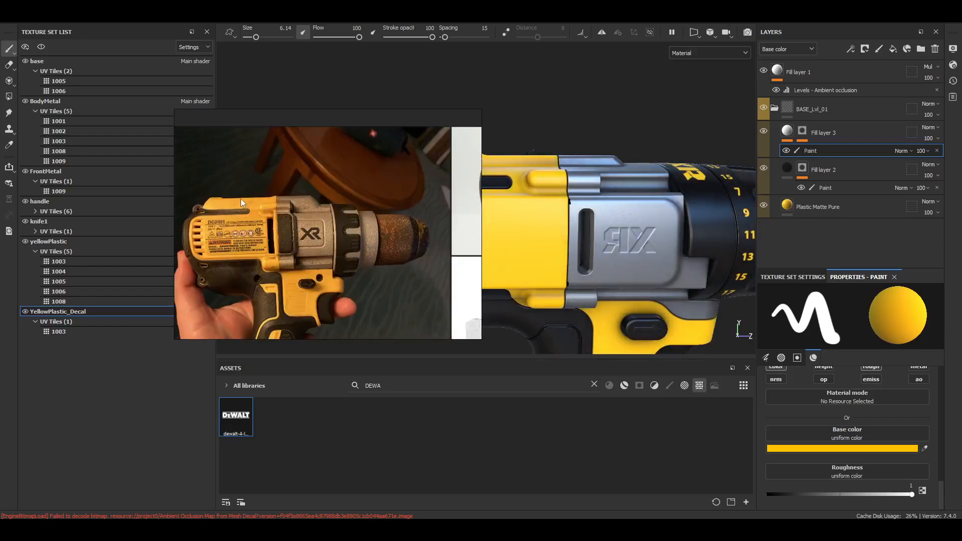
pyautogui.scroll(-4, 357, 205)
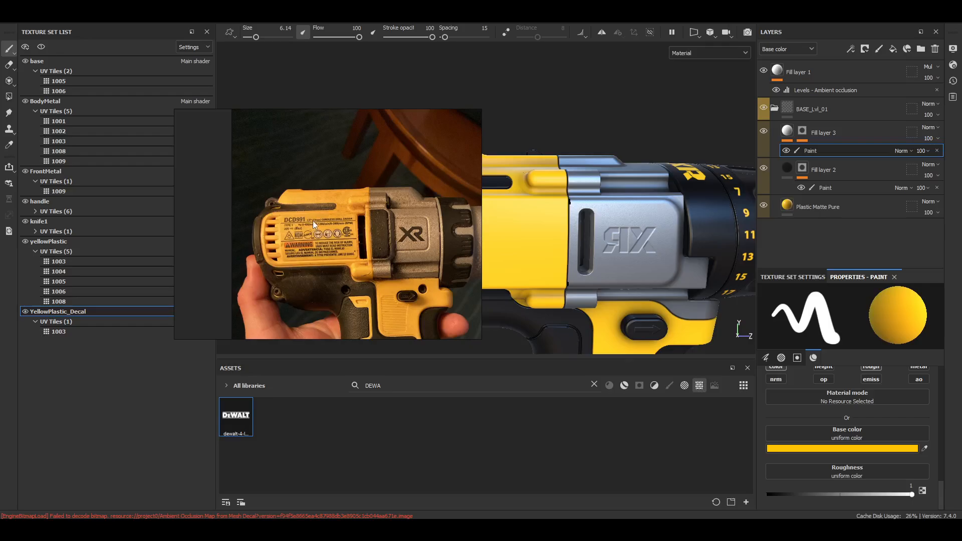
pyautogui.moveTo(344, 232); pyautogui.dragTo(251, 222, button='right')
pyautogui.scroll(-5, 159, 215)
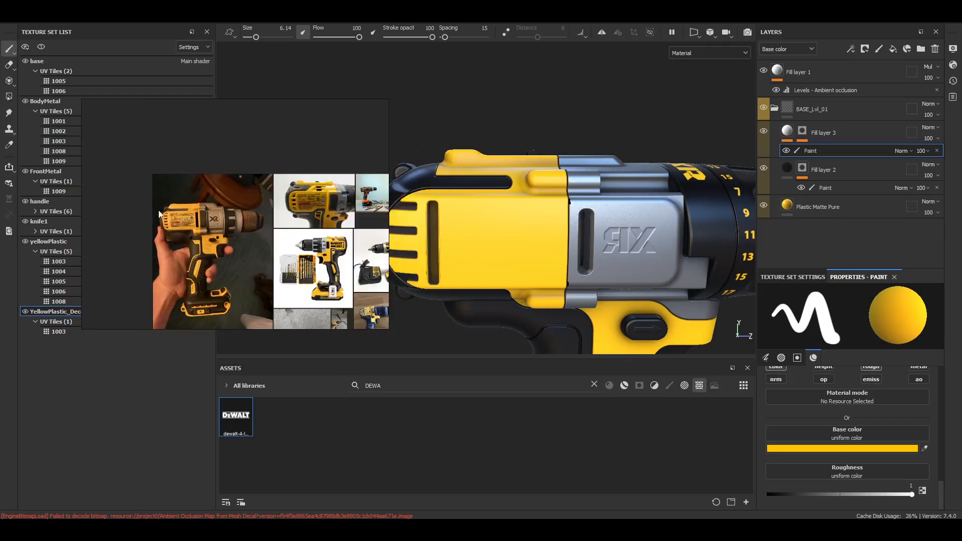
pyautogui.scroll(6, 335, 251)
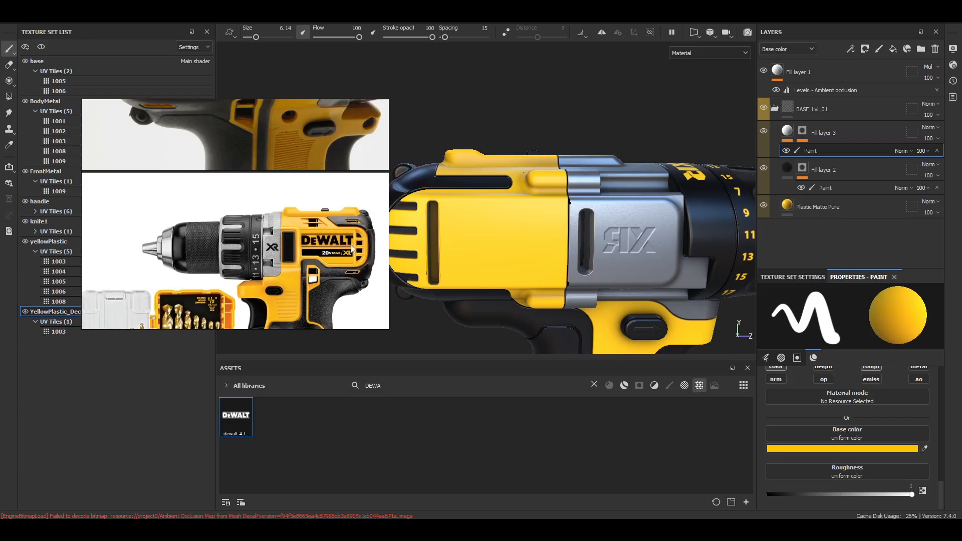
pyautogui.scroll(-4, 328, 245)
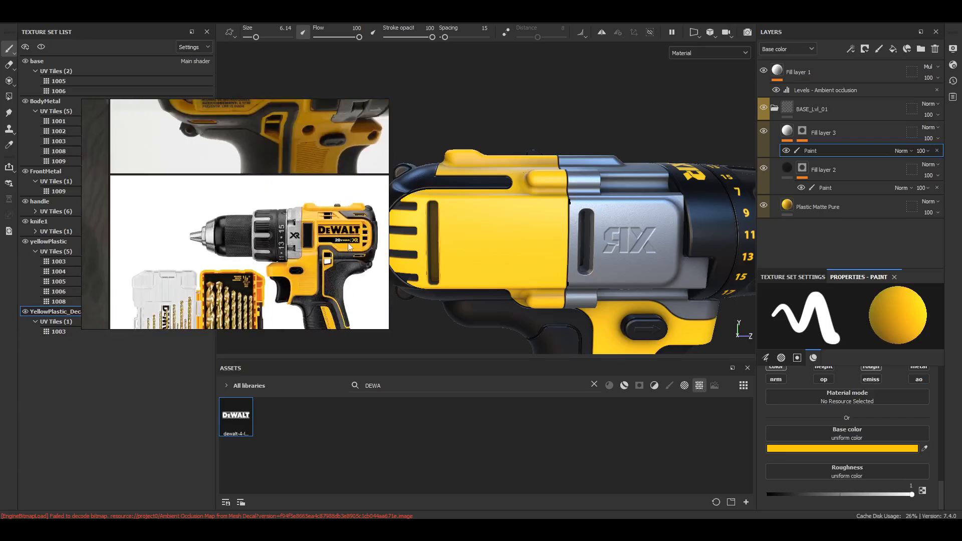
pyautogui.scroll(-2, 350, 245)
pyautogui.scroll(-2, 347, 241)
pyautogui.scroll(2, 345, 236)
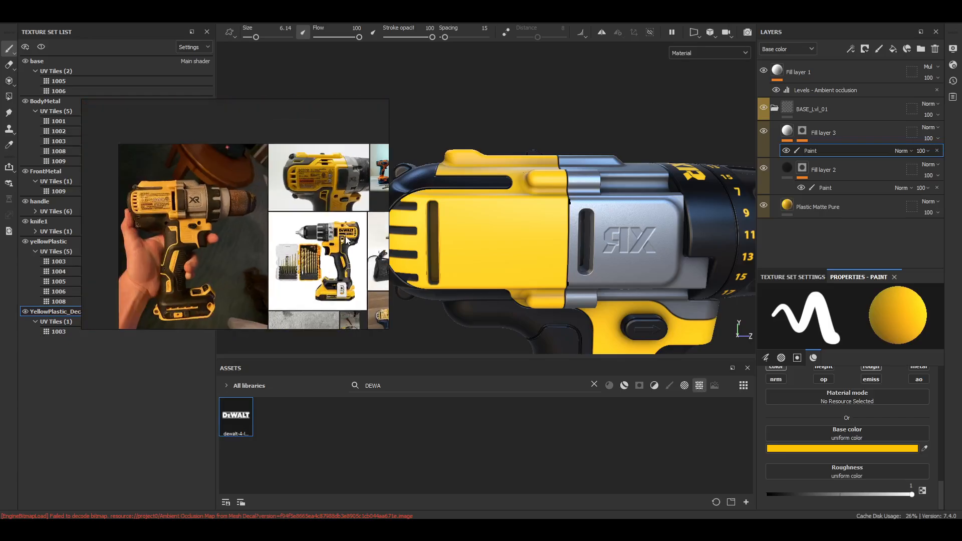
# Compare the DCD791 and DW984 warning labels in the reference photos
pyautogui.scroll(1, 328, 217)
pyautogui.scroll(3, 314, 151)
pyautogui.scroll(3, 324, 125)
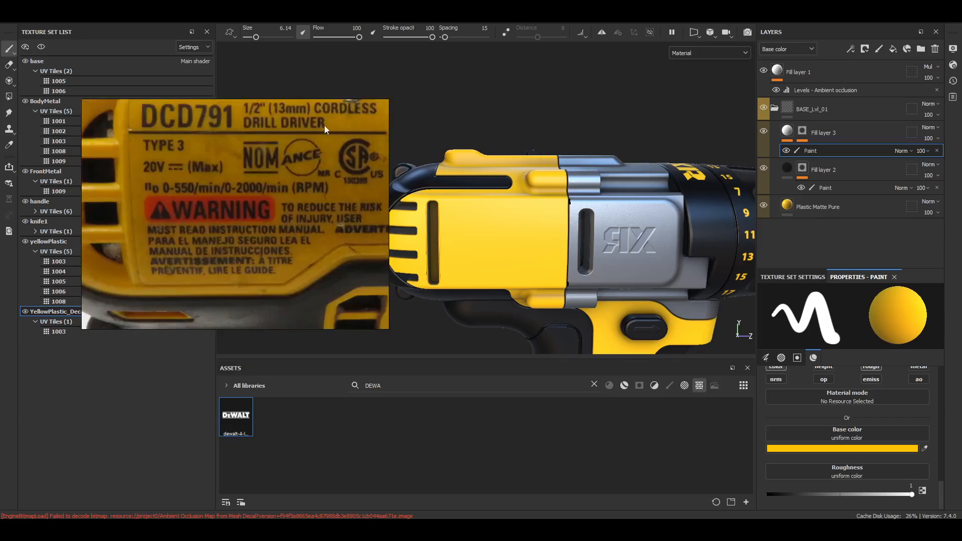
pyautogui.scroll(-6, 248, 199)
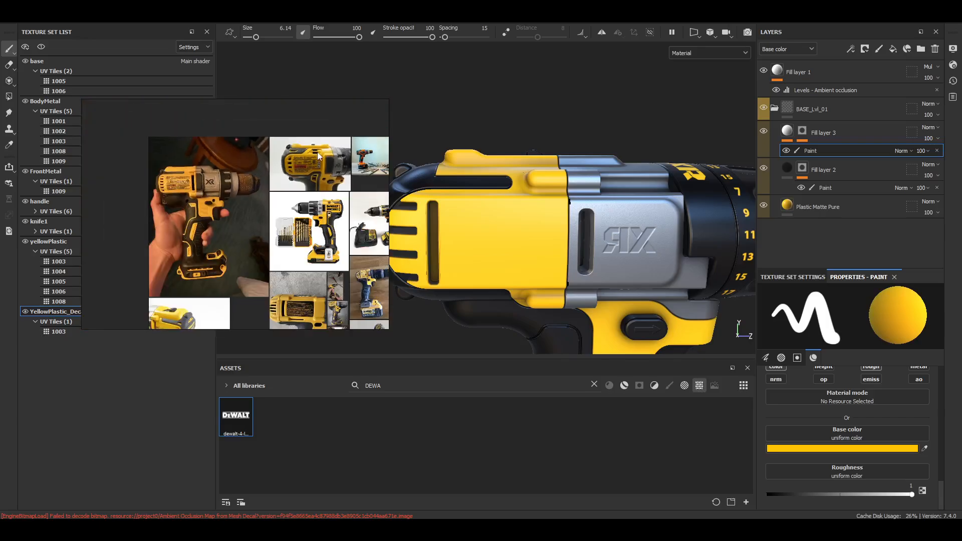
pyautogui.scroll(5, 283, 239)
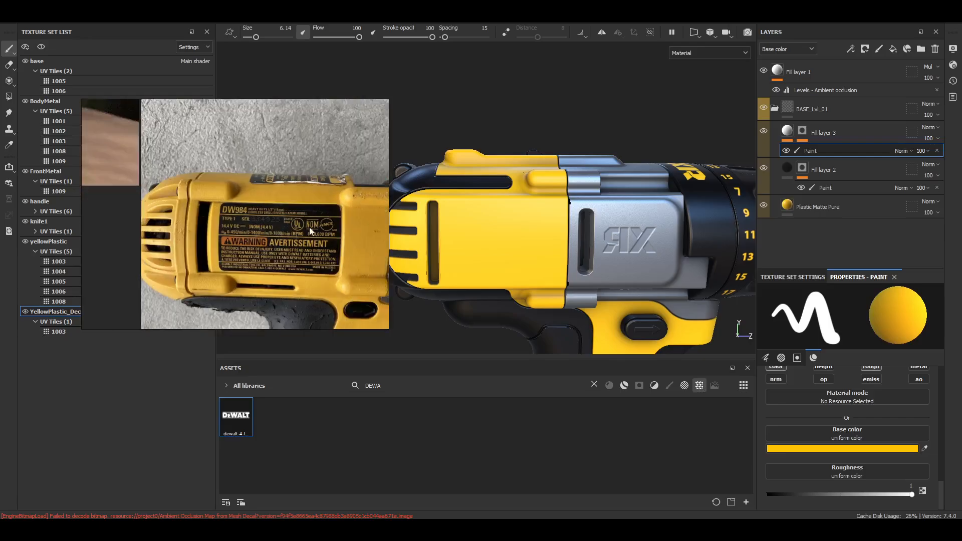
pyautogui.scroll(-2, 270, 230)
pyautogui.scroll(3, 231, 233)
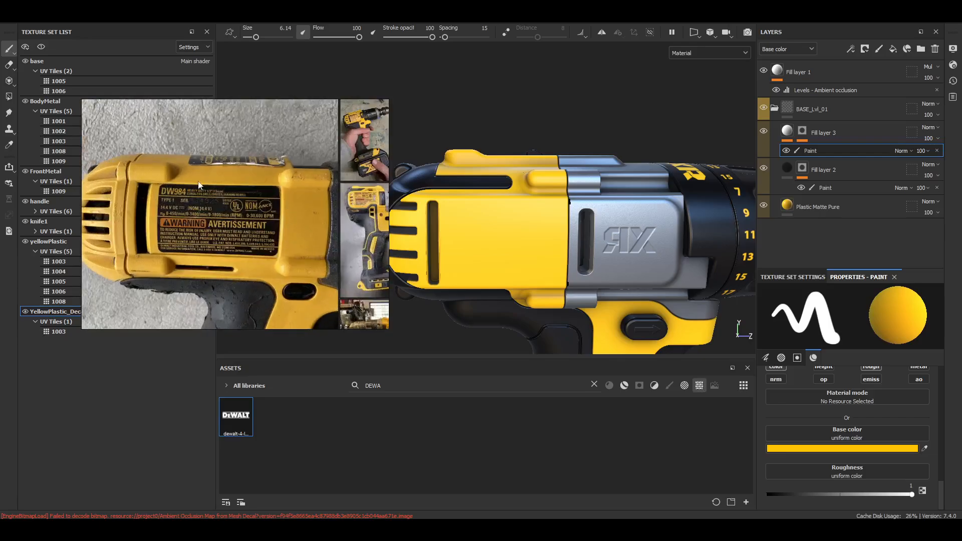
pyautogui.moveTo(209, 229); pyautogui.dragTo(128, 216)
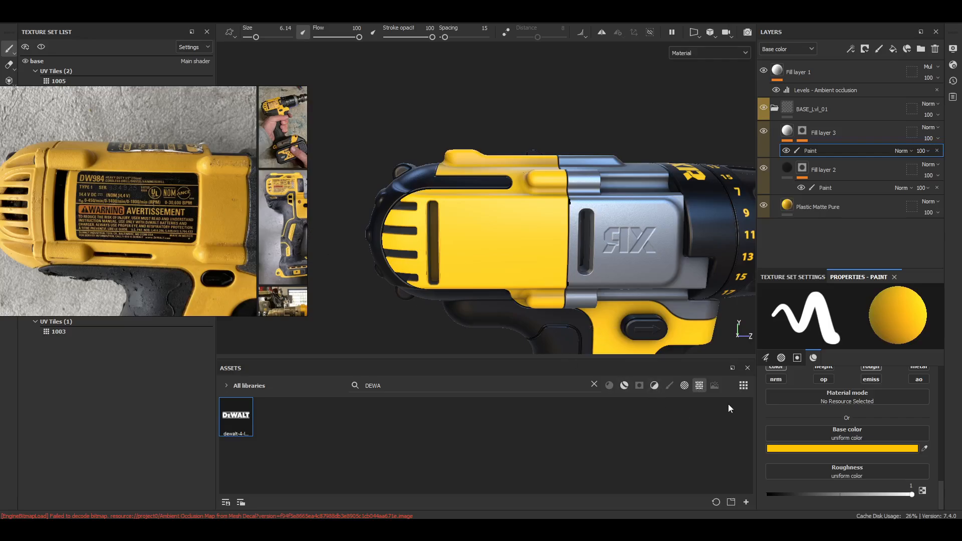
# Clear the asset search and check the DW984 warning label image in the image viewer before returning to Substance 3D Painter
pyautogui.click(226, 386)
pyautogui.click(594, 384)
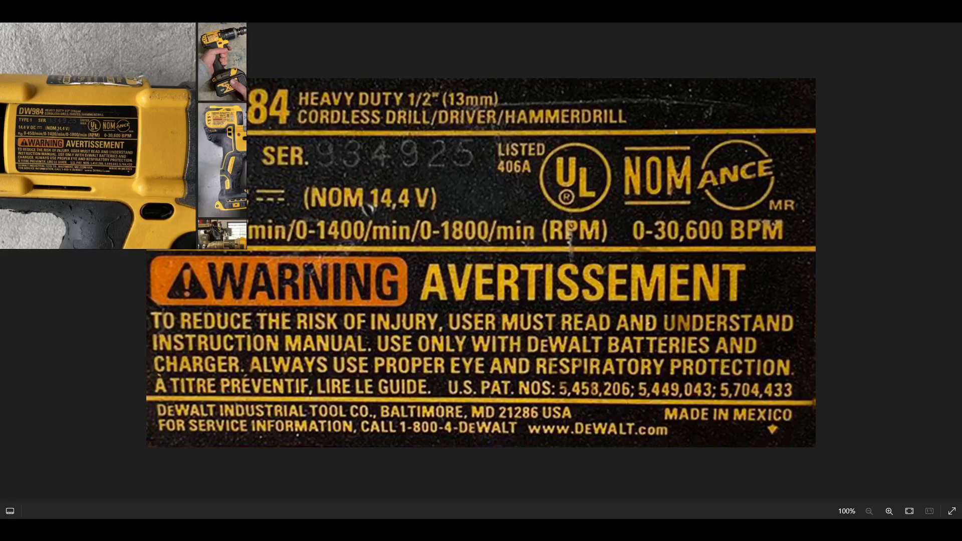
pyautogui.moveTo(202, 157); pyautogui.dragTo(13, 168, button='right')
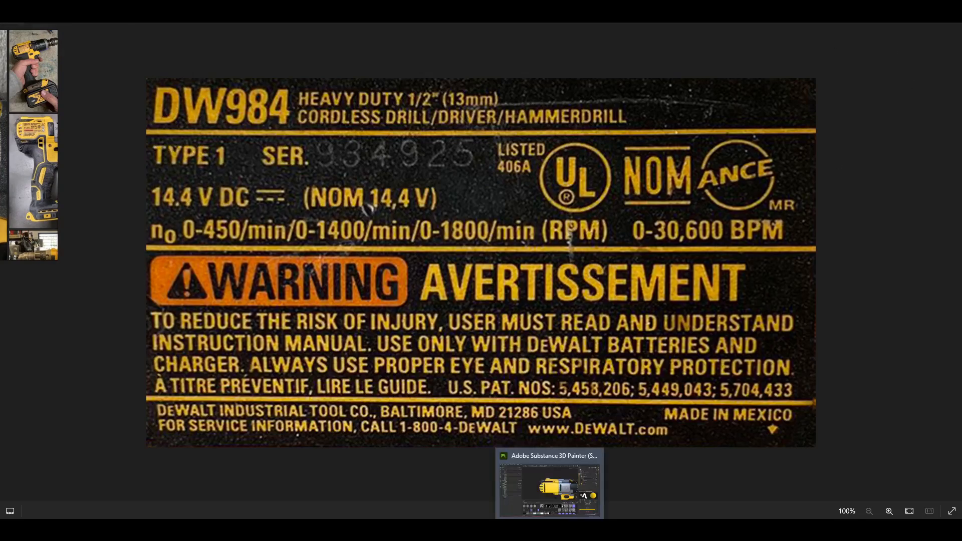
pyautogui.click(558, 484)
pyautogui.keyDown('alt'); pyautogui.moveTo(524, 229); pyautogui.dragTo(471, 191, button='middle'); pyautogui.keyUp('alt')
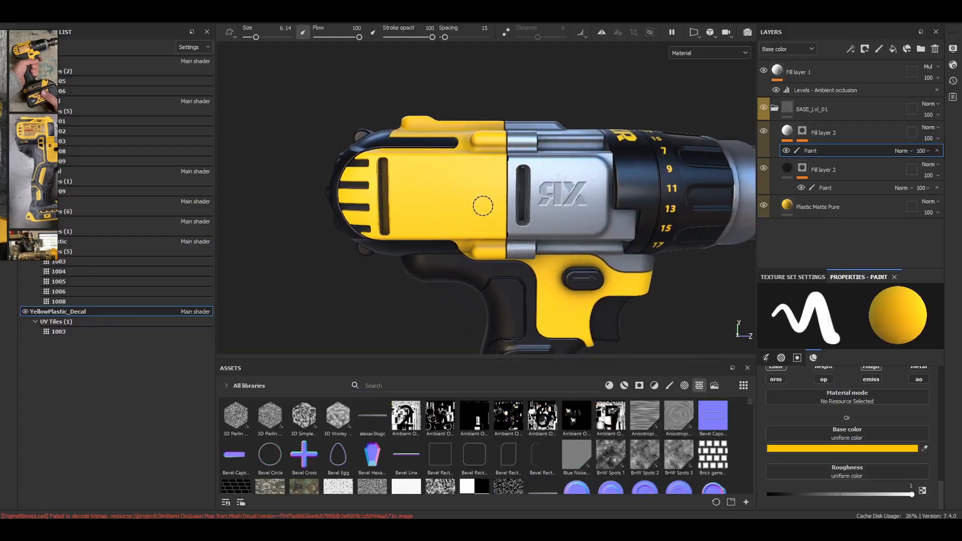
# Study how the warning label is placed on the rear panel in the DW984 reference photo
pyautogui.moveTo(14, 166); pyautogui.dragTo(175, 227, button='right')
pyautogui.scroll(-1, 175, 227)
pyautogui.scroll(-2, 56, 179)
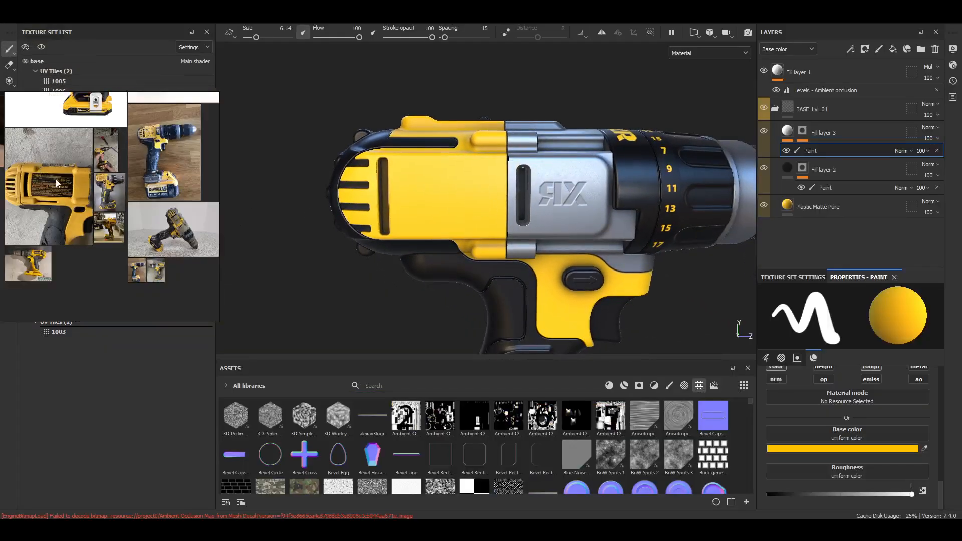
pyautogui.scroll(4, 59, 168)
pyautogui.scroll(-3, 130, 167)
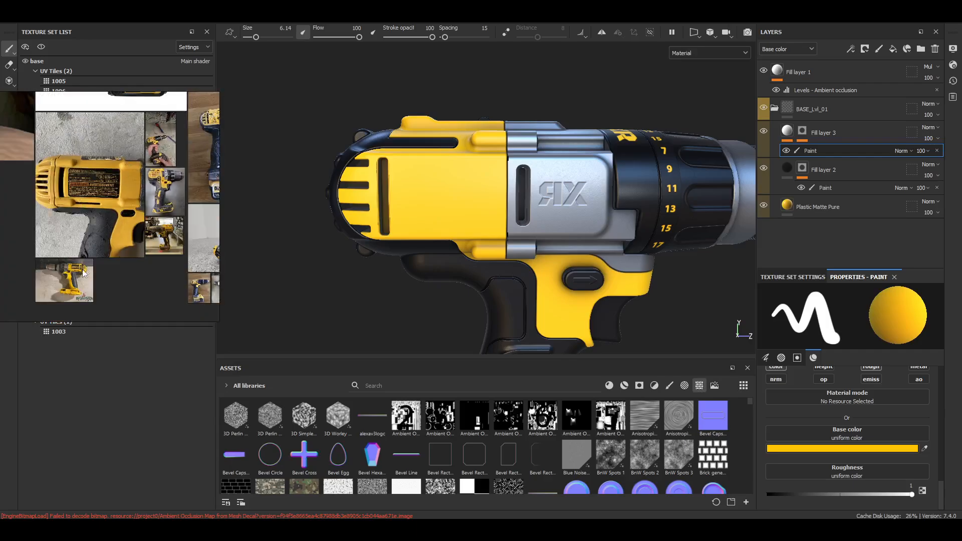
pyautogui.scroll(5, 71, 267)
pyautogui.scroll(-5, 70, 267)
pyautogui.scroll(2, 79, 166)
pyautogui.scroll(-3, 78, 163)
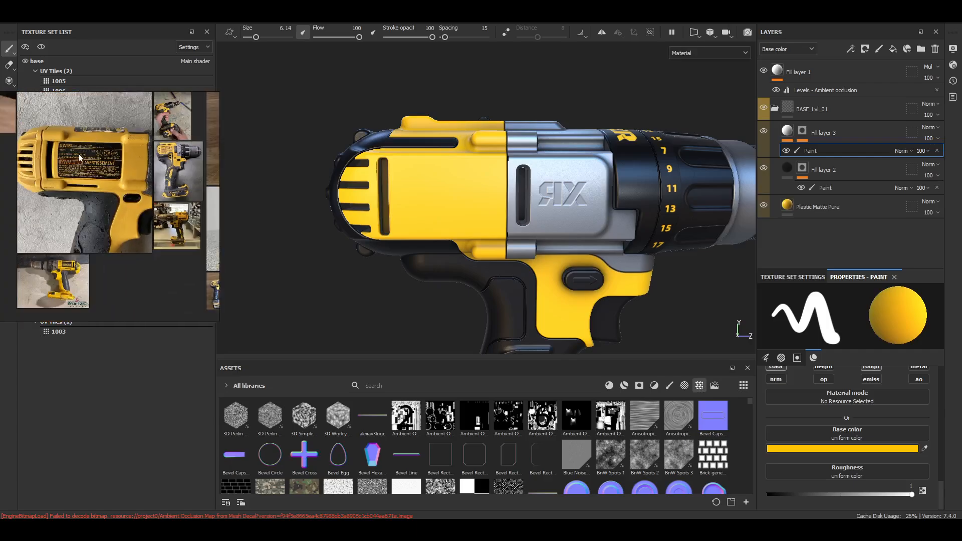
# Select the yellowPlastic texture set from the blank yellow panel on the drill's opposite side
pyautogui.moveTo(556, 282)
pyautogui.keyDown('shift'); pyautogui.mouseDown(button='right')
pyautogui.moveTo(591, 309)
pyautogui.moveTo(561, 321)
pyautogui.mouseUp(button='right'); pyautogui.keyUp('shift')
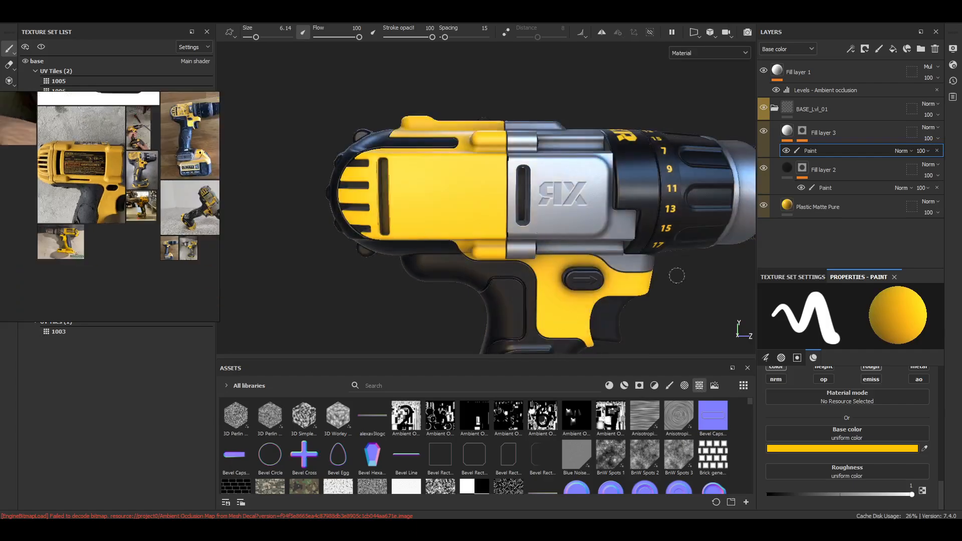
pyautogui.keyDown('ctrl'); pyautogui.keyDown('alt'); pyautogui.rightClick(475, 196); pyautogui.keyUp('alt'); pyautogui.keyUp('ctrl')
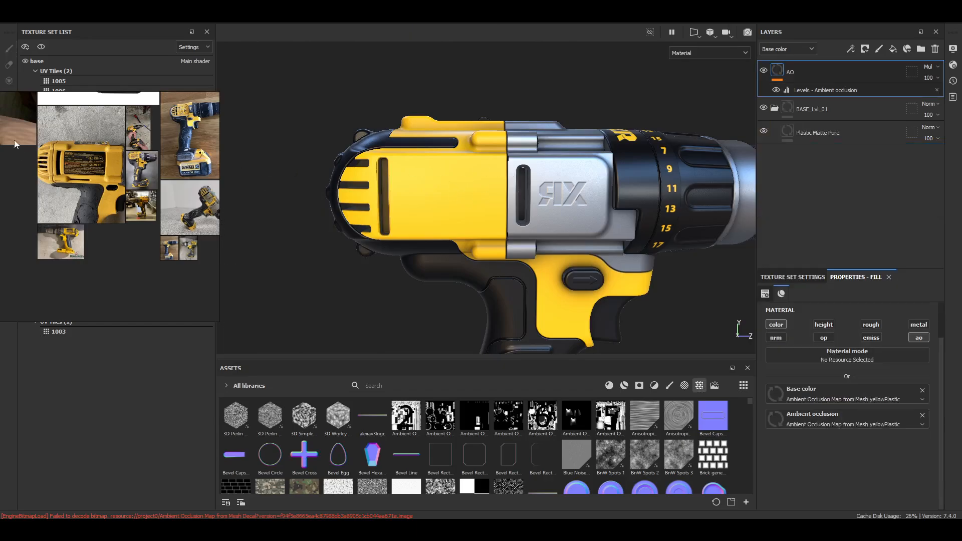
# Search the asset library for "INST" to find the instructions label image
pyautogui.moveTo(24, 169); pyautogui.dragTo(52, 175, button='right')
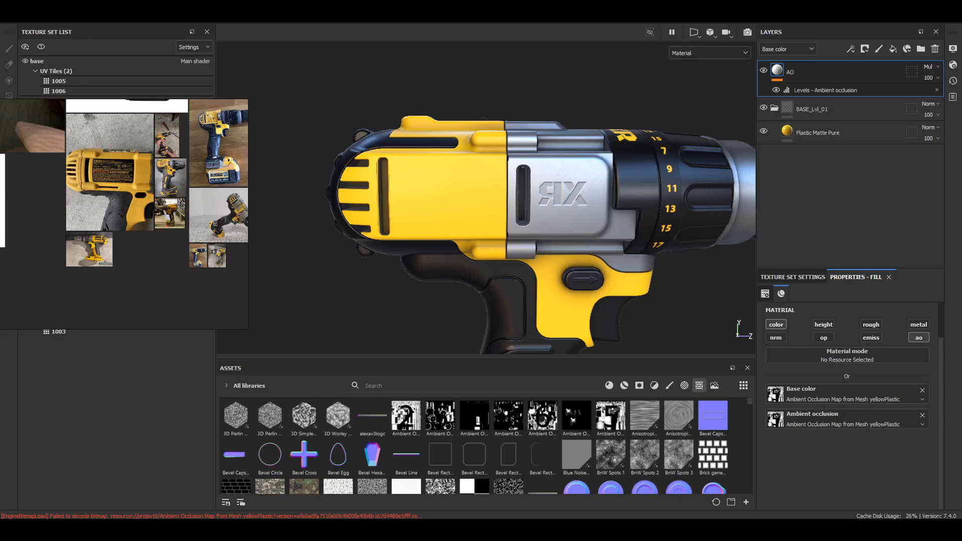
pyautogui.click(450, 388)
pyautogui.write('INST')
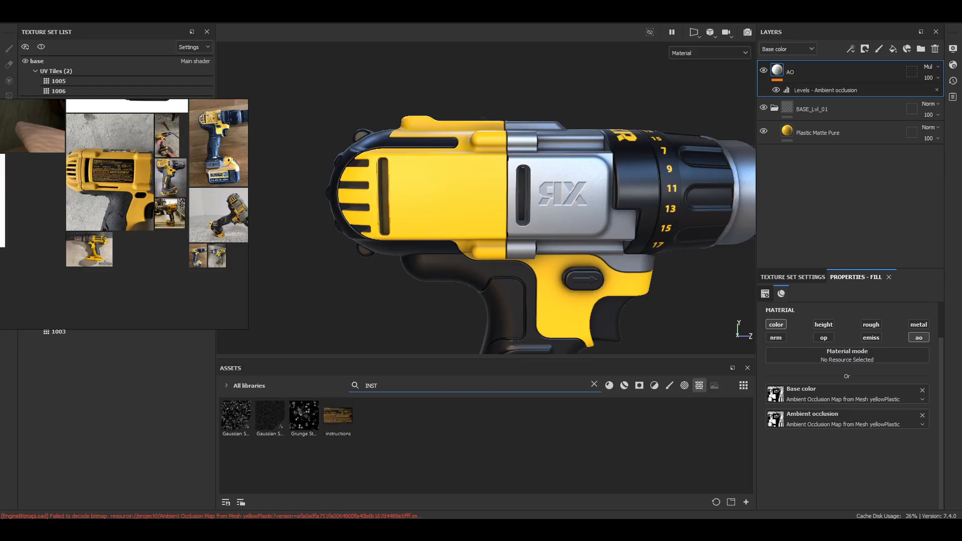
# Add a fill layer named STICKER_Instruction directly above Plastic Matte Pure, with only the color channel enabled
pyautogui.click(832, 131)
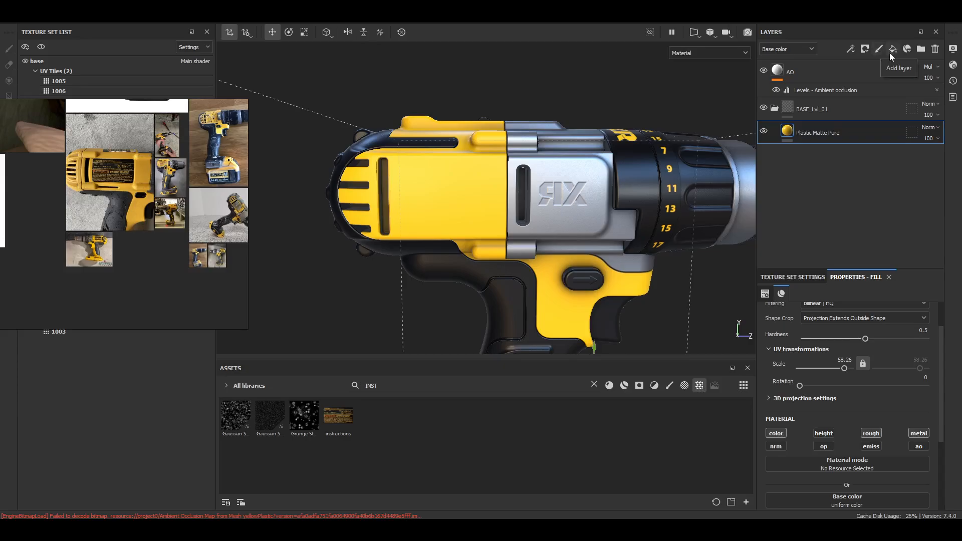
pyautogui.click(894, 49)
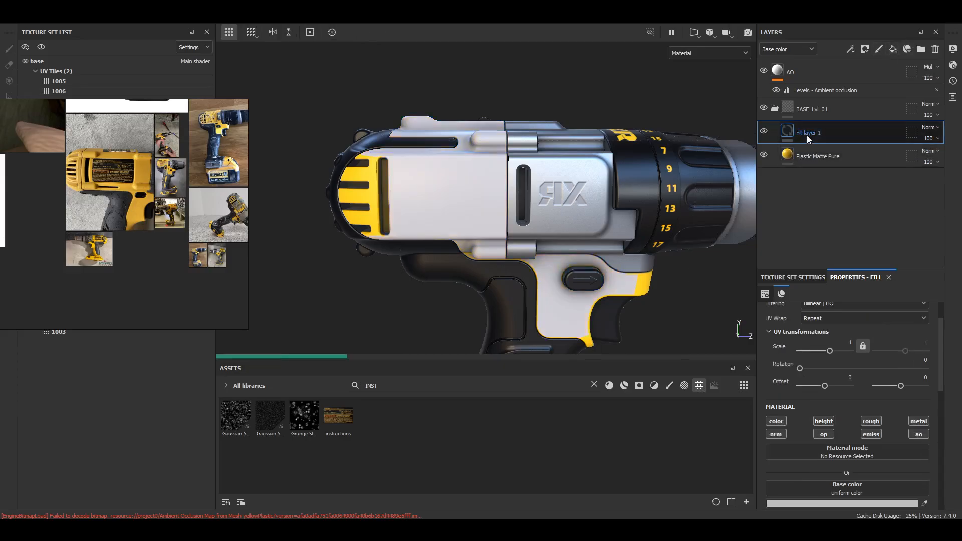
pyautogui.doubleClick(807, 135)
pyautogui.write('STICKER_In')
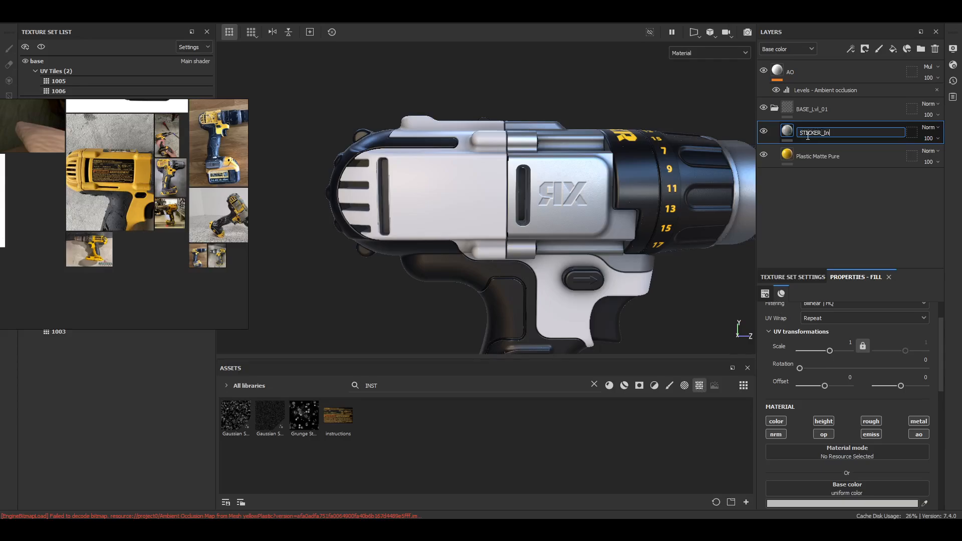
pyautogui.write('struction')
pyautogui.press('Return')
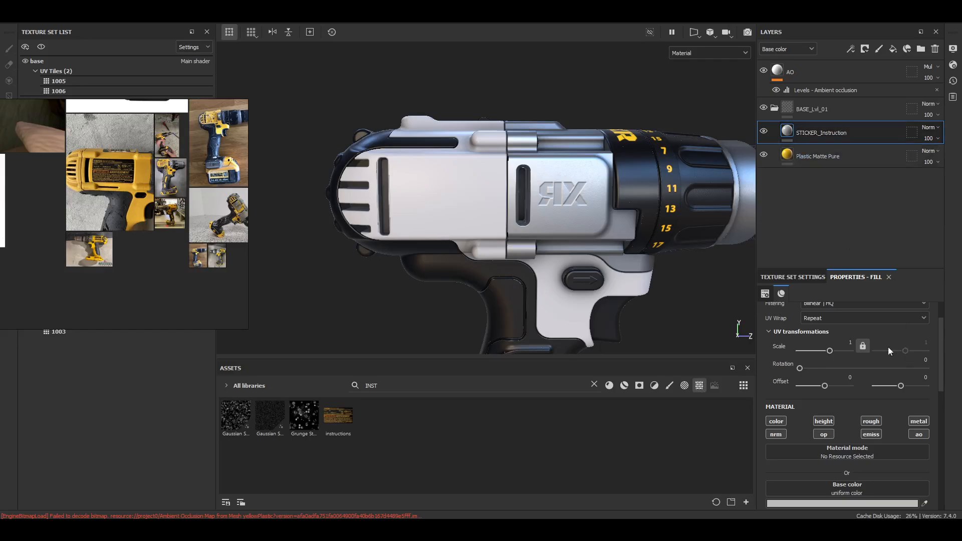
pyautogui.click(777, 421)
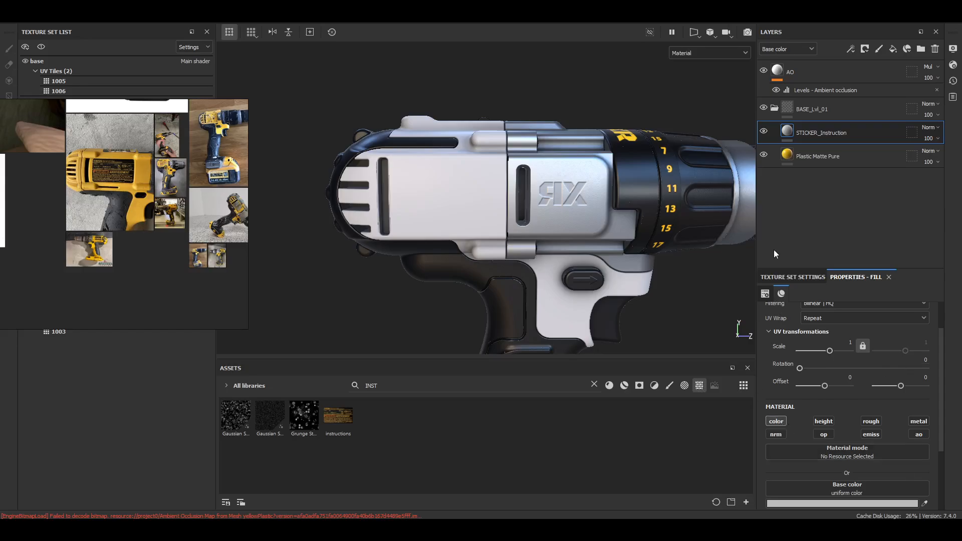
# Add a fill effect to the STICKER_Instruction layer's content and name it Fill_baseColor
pyautogui.click(850, 49)
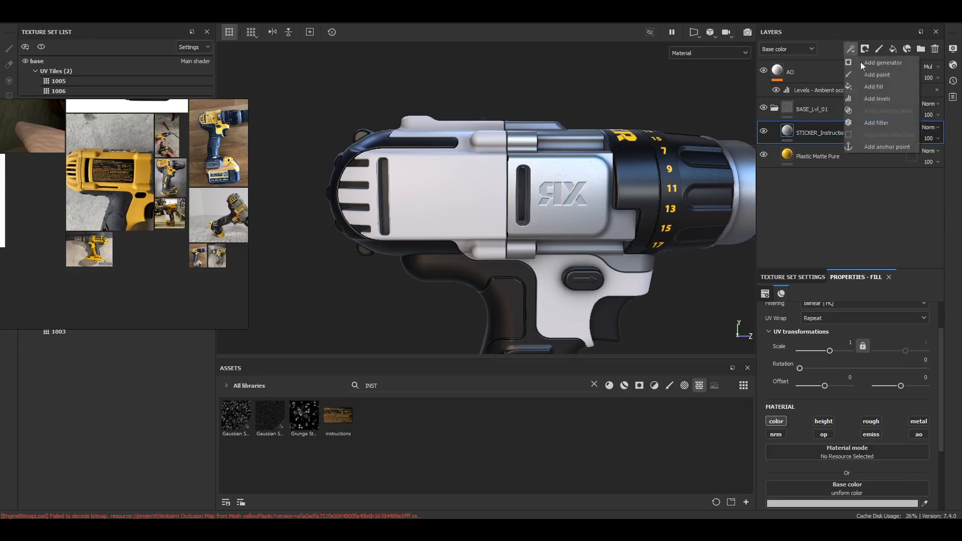
pyautogui.click(874, 87)
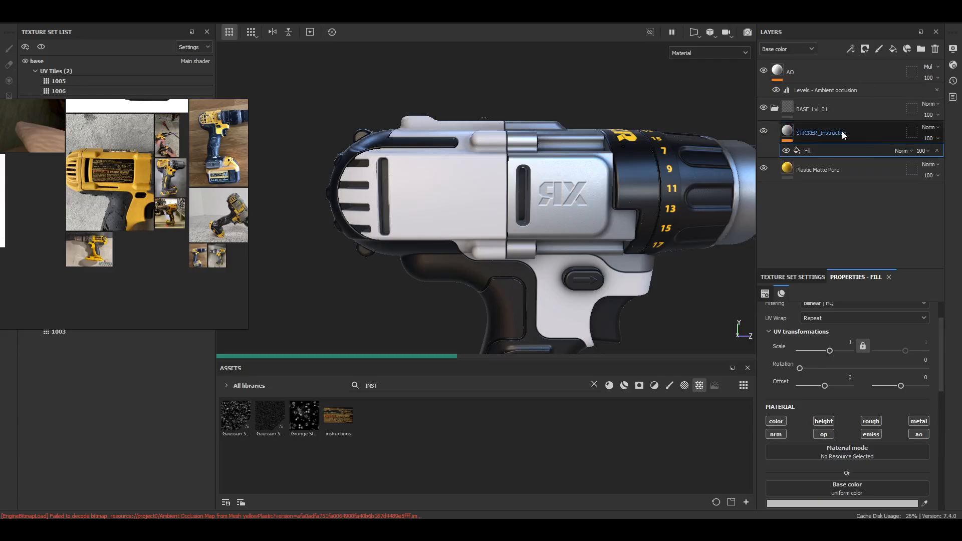
pyautogui.doubleClick(812, 151)
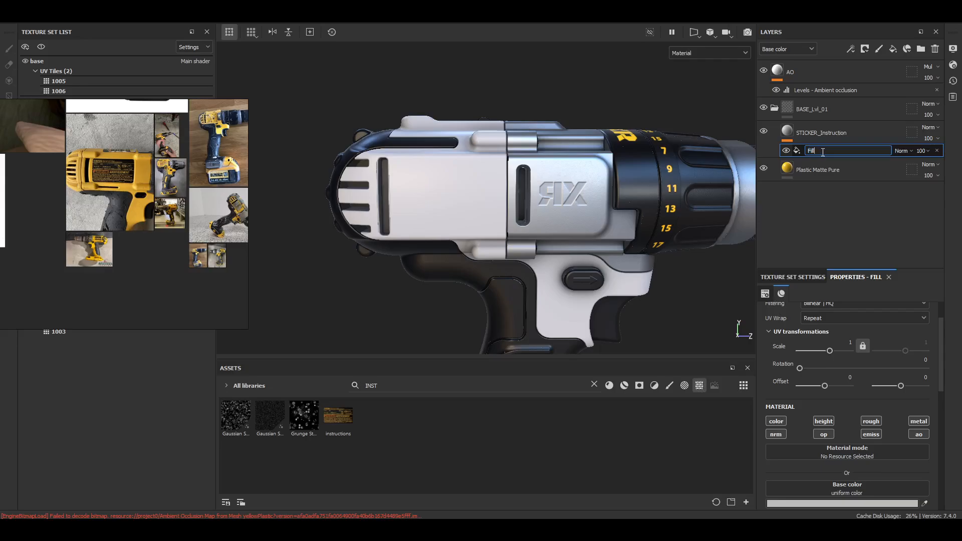
pyautogui.write('_baseColor')
pyautogui.press('Return')
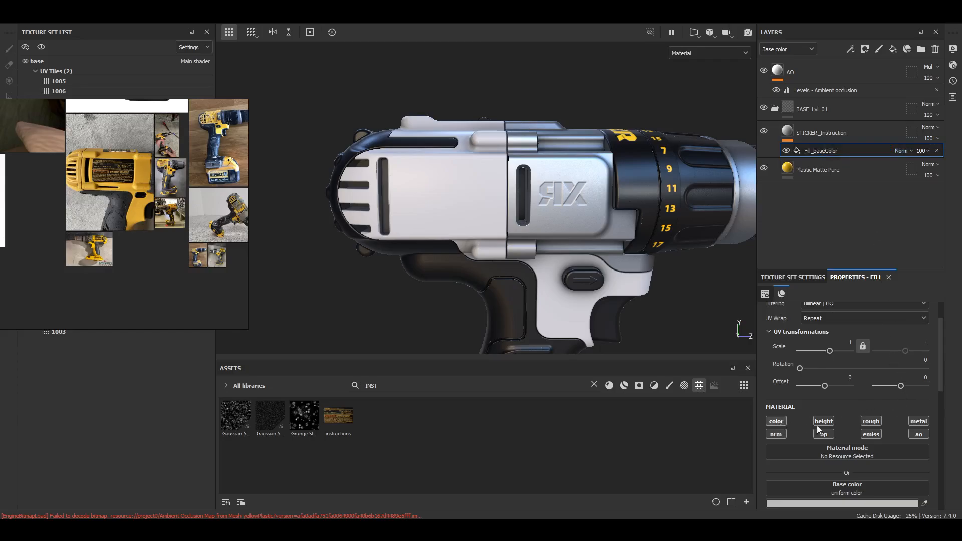
# Assign the instructions image as Fill_baseColor's base color, using only the color channel, and project it with Tri-planar projection
pyautogui.scroll(-2, 860, 454)
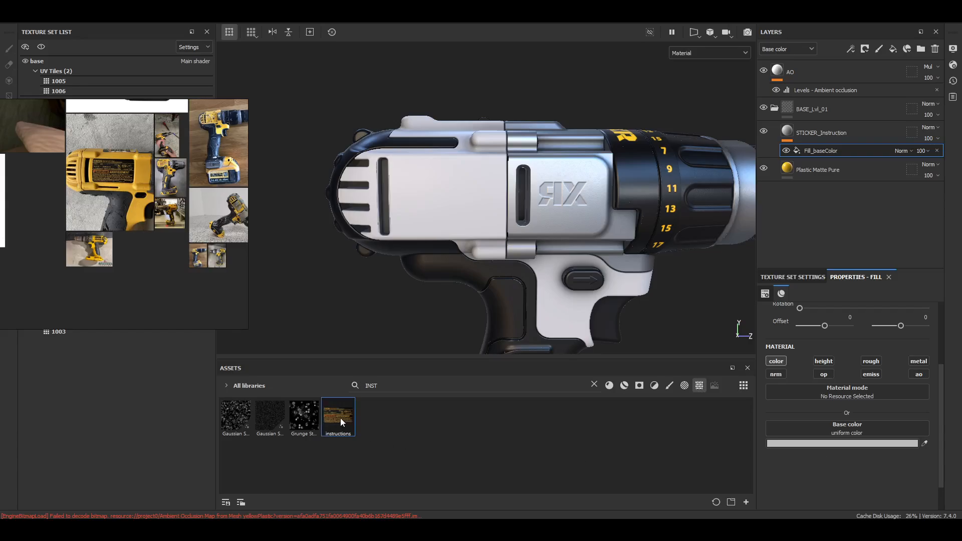
pyautogui.moveTo(341, 418); pyautogui.dragTo(882, 425)
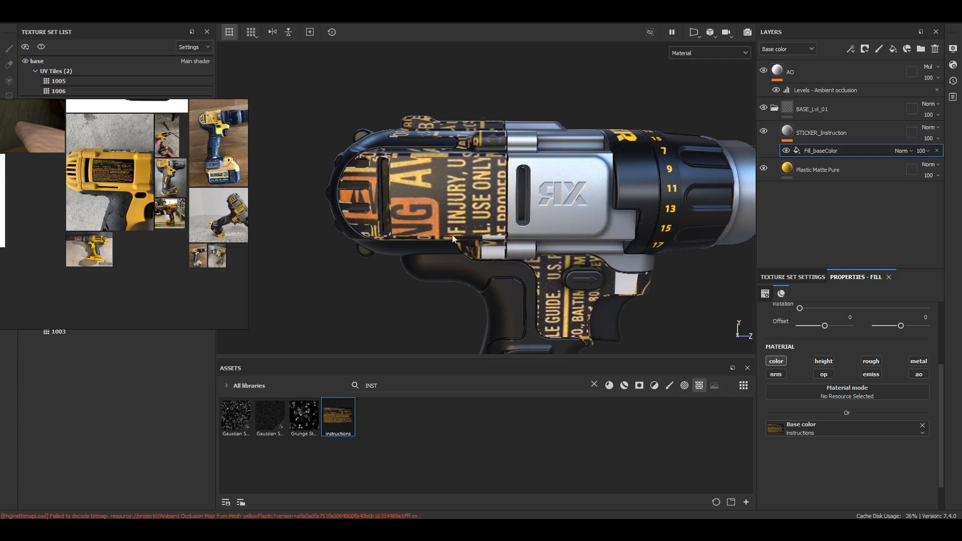
pyautogui.scroll(3, 807, 398)
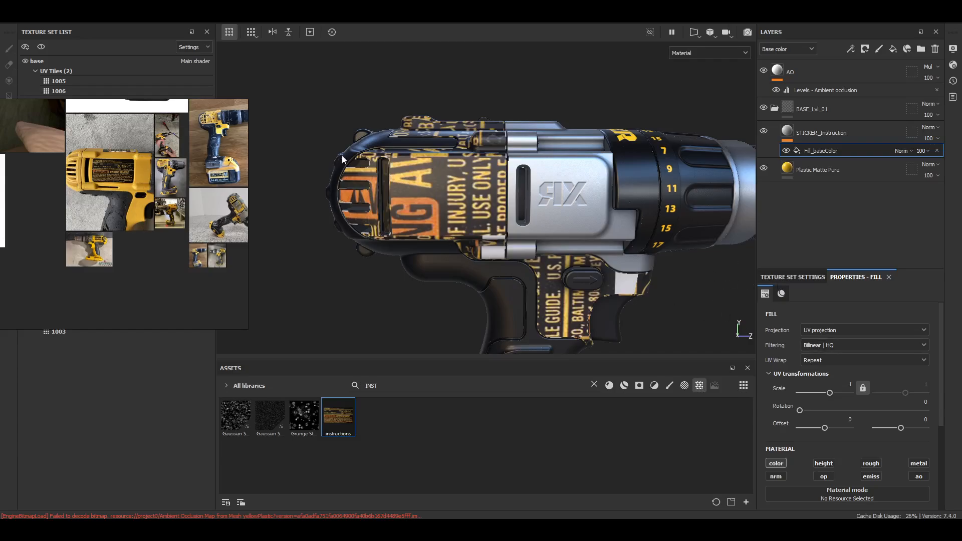
pyautogui.click(846, 330)
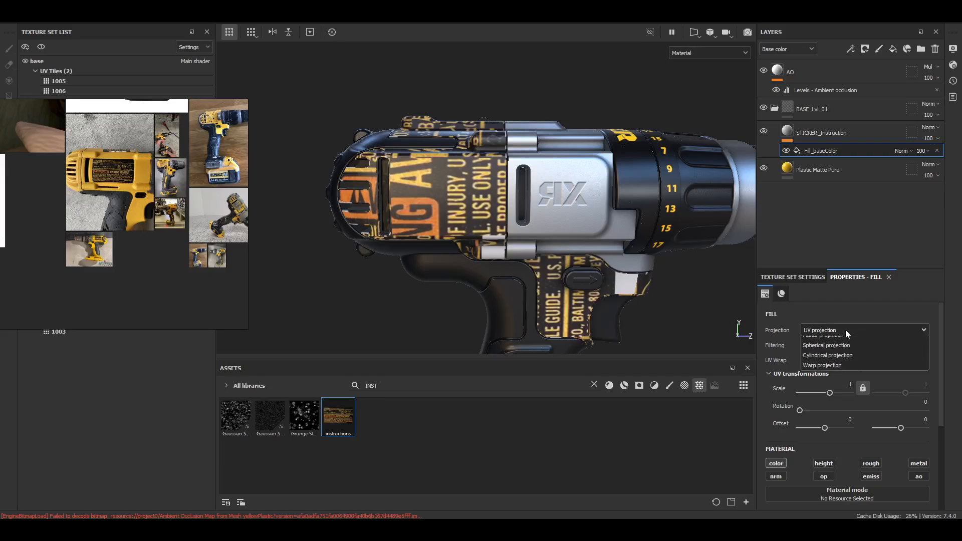
pyautogui.click(833, 361)
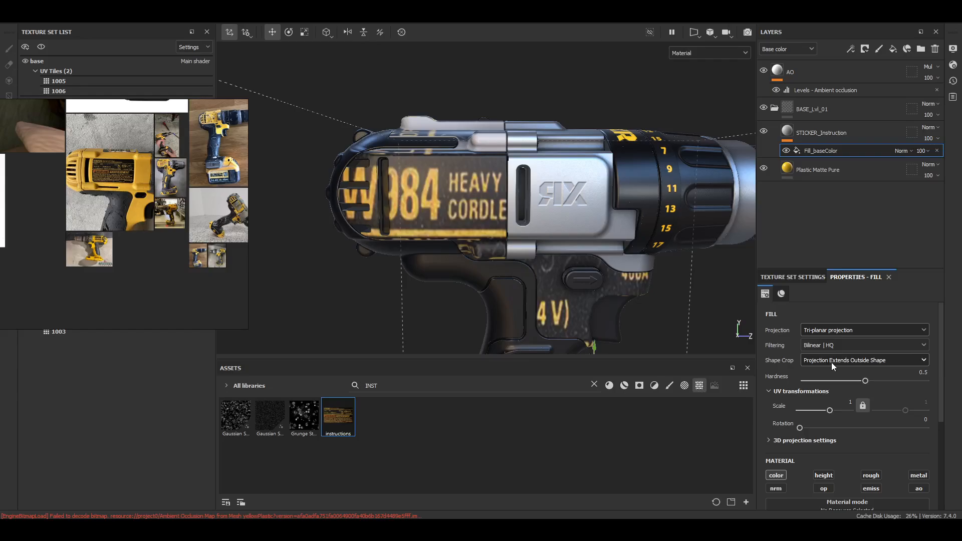
# Set the UV scale of the Fill_baseColor label projection to 7.3
pyautogui.scroll(-2, 832, 380)
pyautogui.scroll(1, 832, 383)
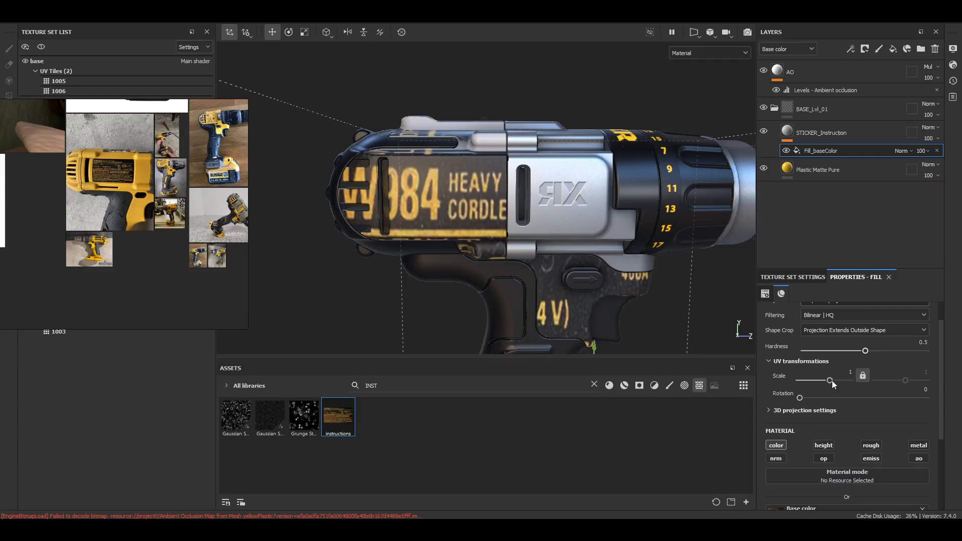
pyautogui.moveTo(831, 380); pyautogui.dragTo(833, 383)
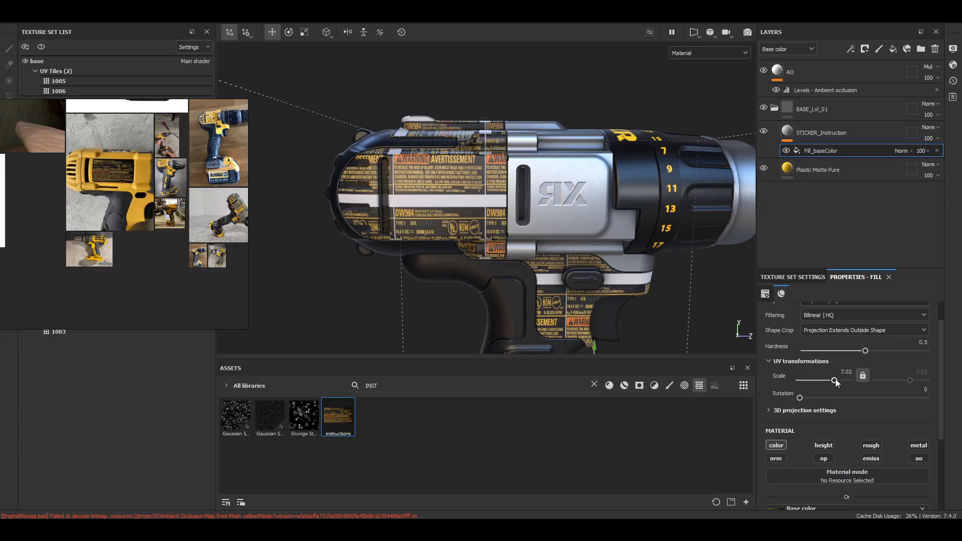
pyautogui.moveTo(835, 379); pyautogui.dragTo(834, 381)
pyautogui.moveTo(832, 378); pyautogui.dragTo(834, 379)
pyautogui.doubleClick(846, 372)
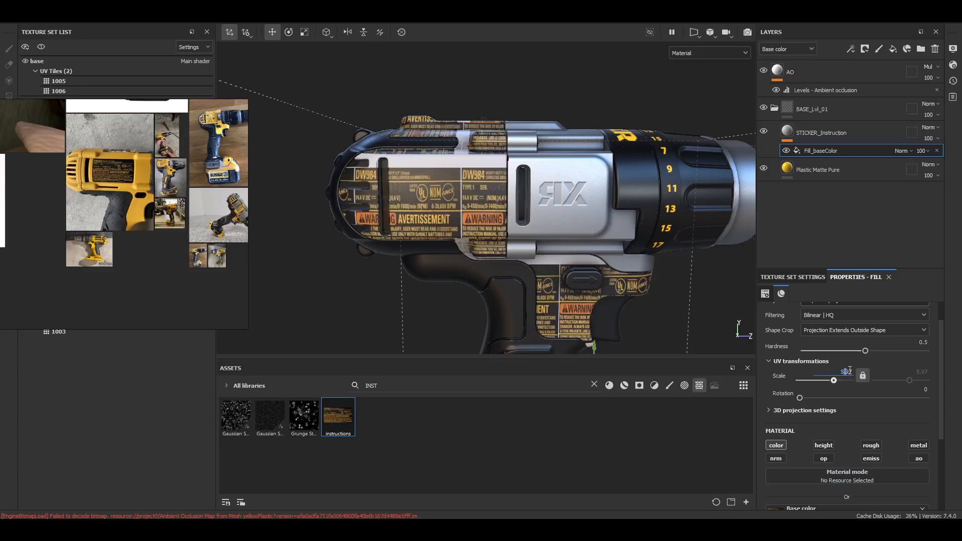
pyautogui.press('BackSpace')
pyautogui.write('7.3')
pyautogui.press('Return')
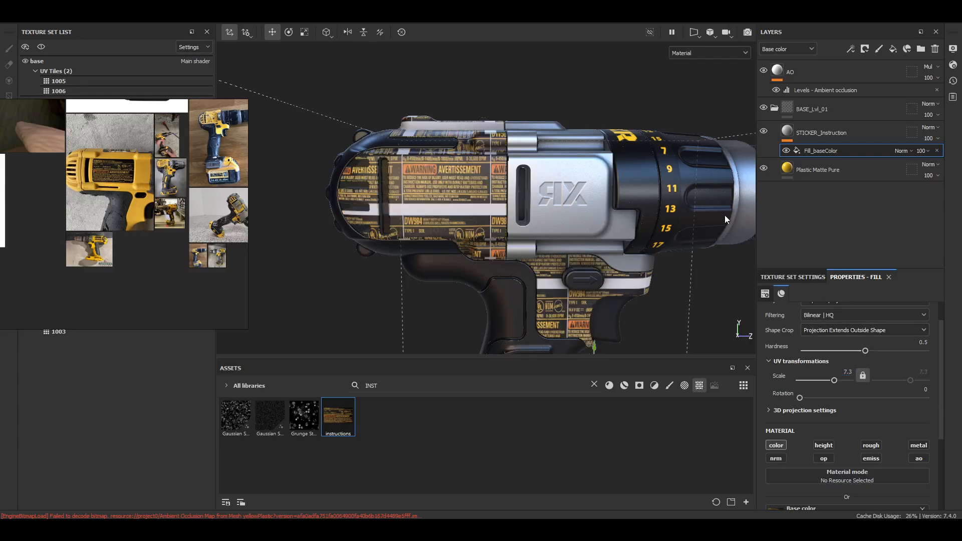
# Move the tri-planar projection vertically and lengthwise until one complete DW984 label sits on the rear side panel
pyautogui.scroll(-6, 491, 137)
pyautogui.scroll(3, 501, 179)
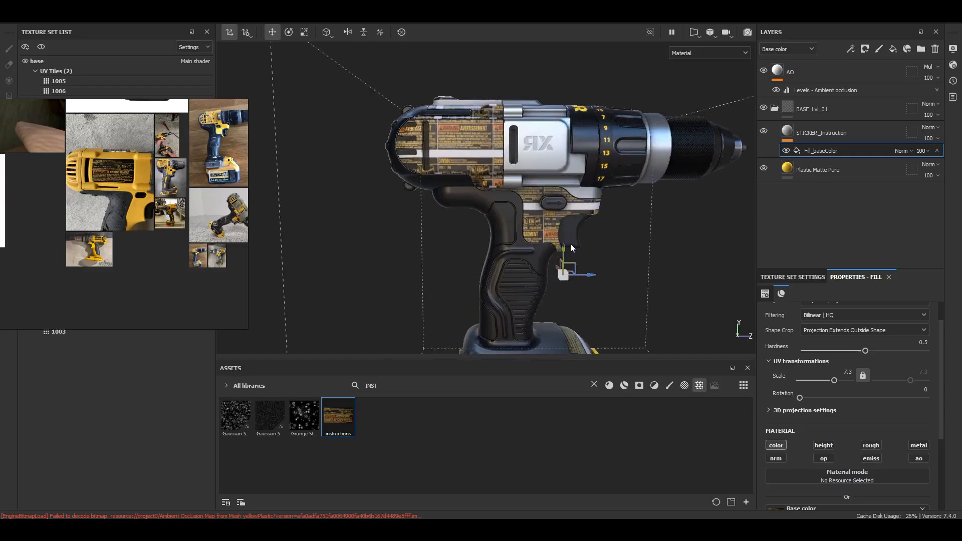
pyautogui.moveTo(563, 250); pyautogui.dragTo(625, 297)
pyautogui.press('r')
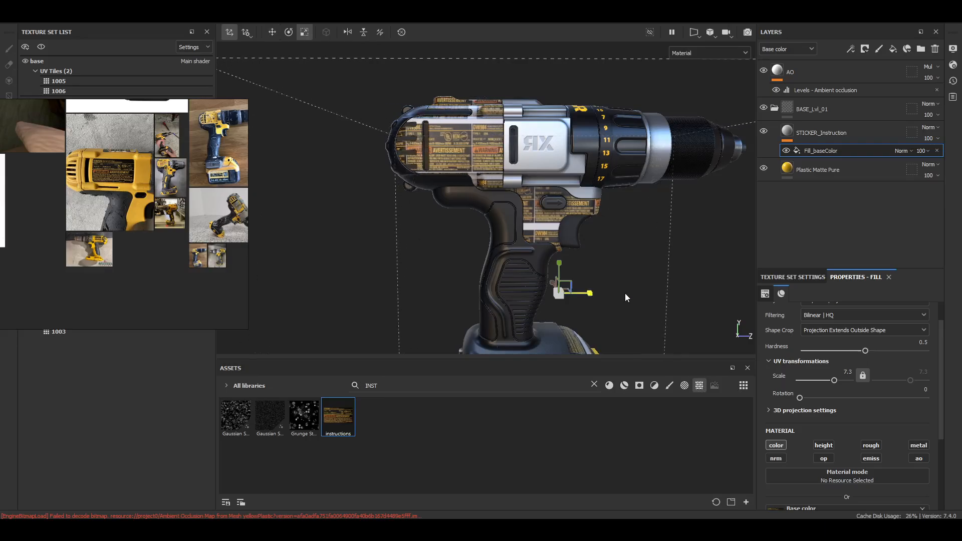
pyautogui.press('w')
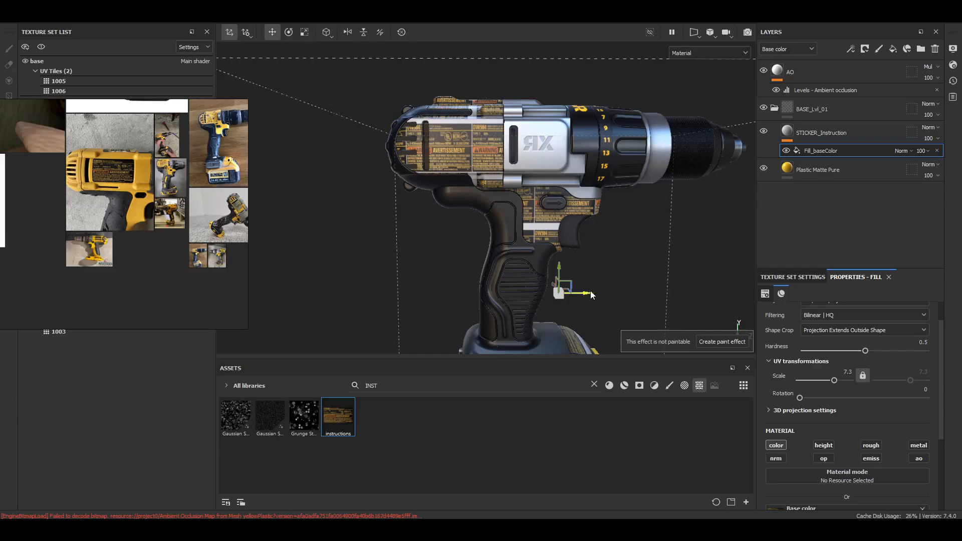
pyautogui.moveTo(590, 294); pyautogui.dragTo(610, 295)
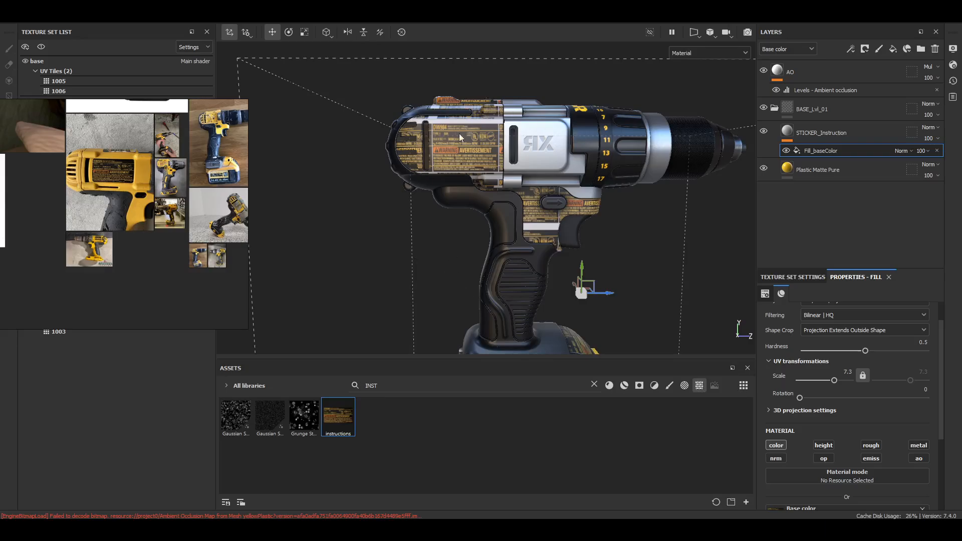
pyautogui.scroll(5, 457, 135)
pyautogui.scroll(-5, 468, 145)
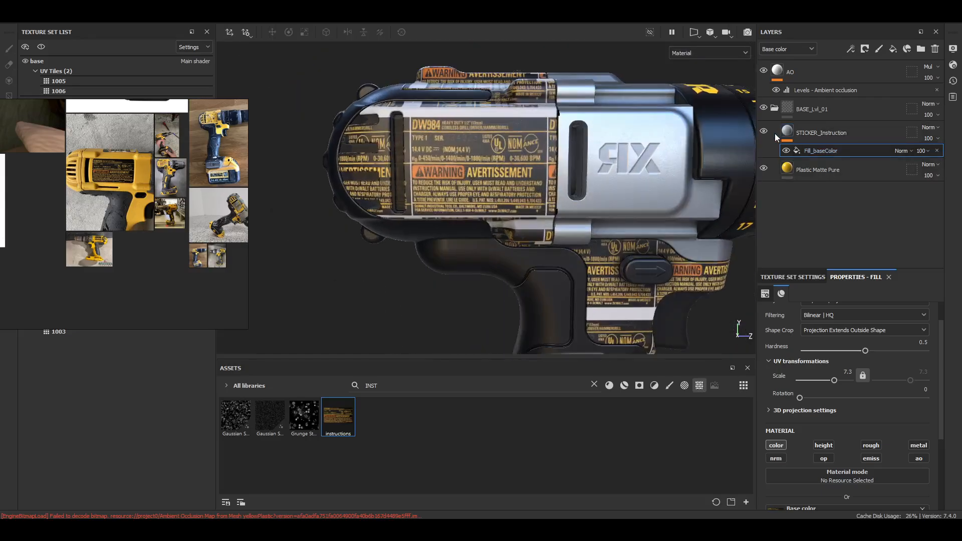
# Add a black mask to the STICKER_Instruction layer and put a paint effect in that mask
pyautogui.click(775, 134)
pyautogui.click(865, 48)
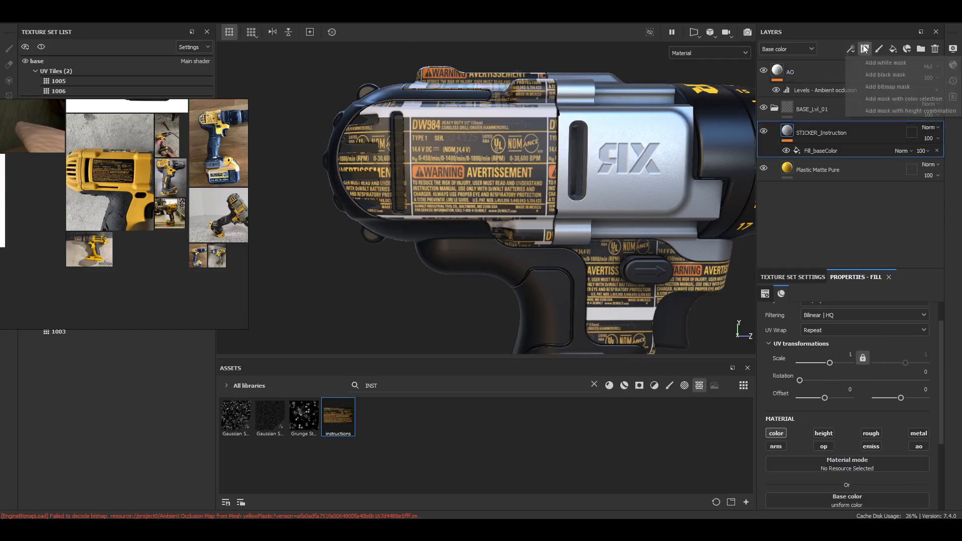
pyautogui.click(880, 75)
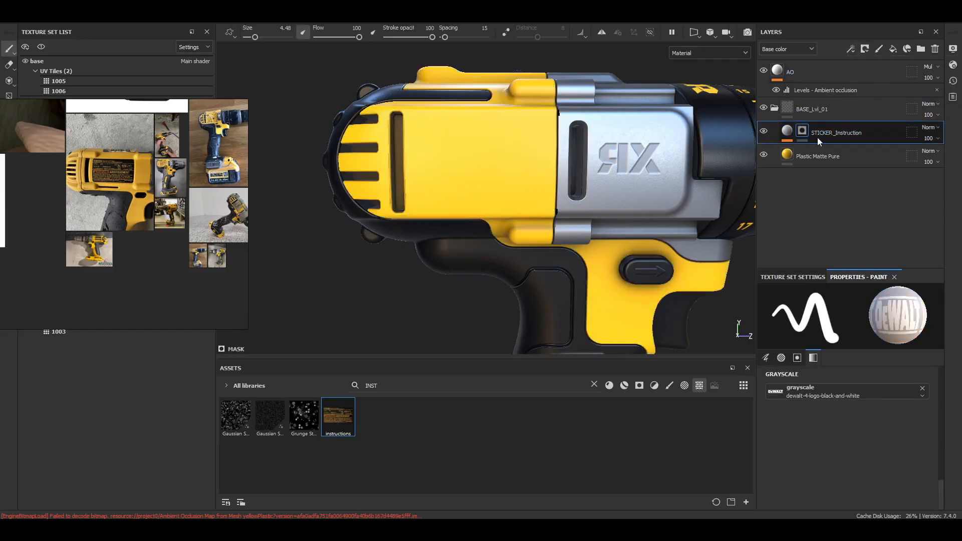
pyautogui.click(851, 49)
pyautogui.click(863, 73)
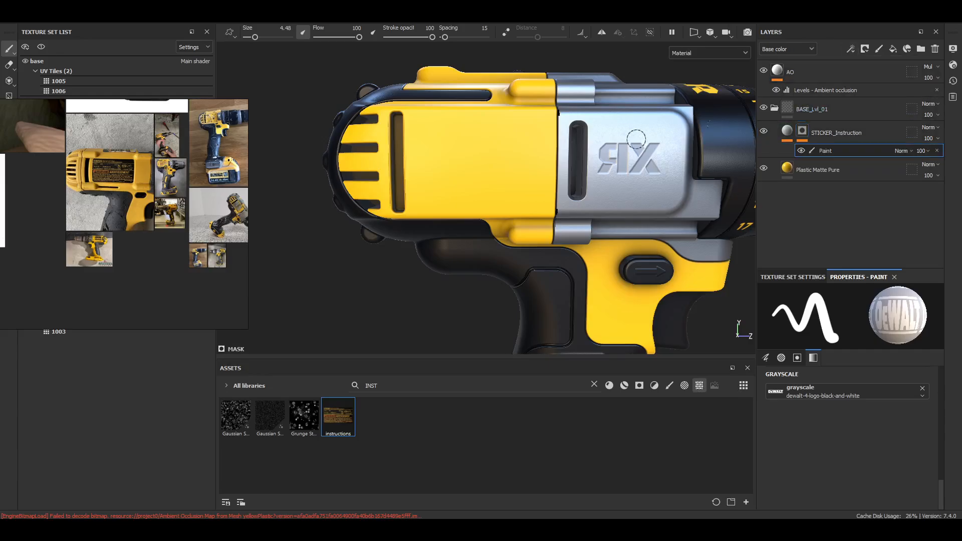
# Reveal the label on the flat rear side panel by filling its UV island in the mask with white using Polygon Fill
pyautogui.moveTo(20, 103); pyautogui.dragTo(0, 172, button='right')
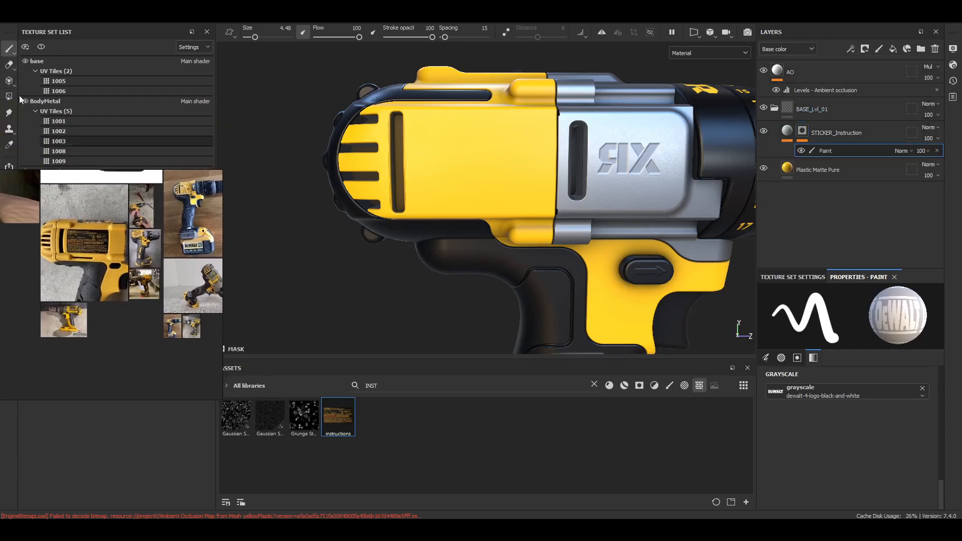
pyautogui.moveTo(153, 246); pyautogui.dragTo(37, 372, button='right')
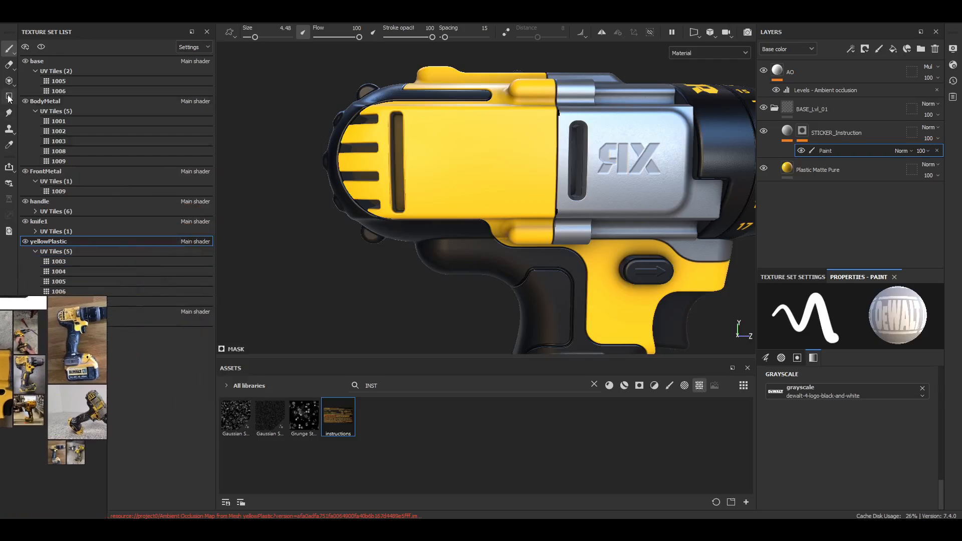
pyautogui.click(9, 97)
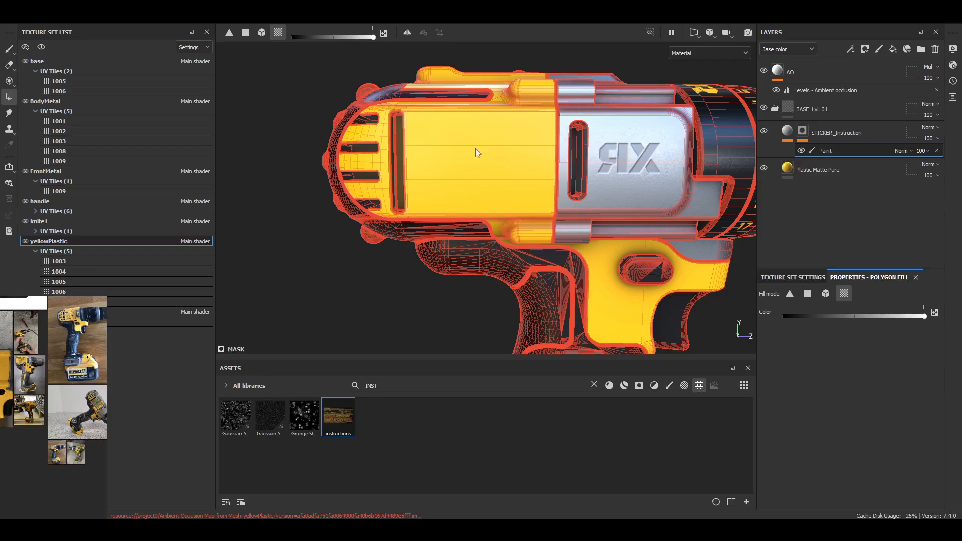
pyautogui.click(467, 159)
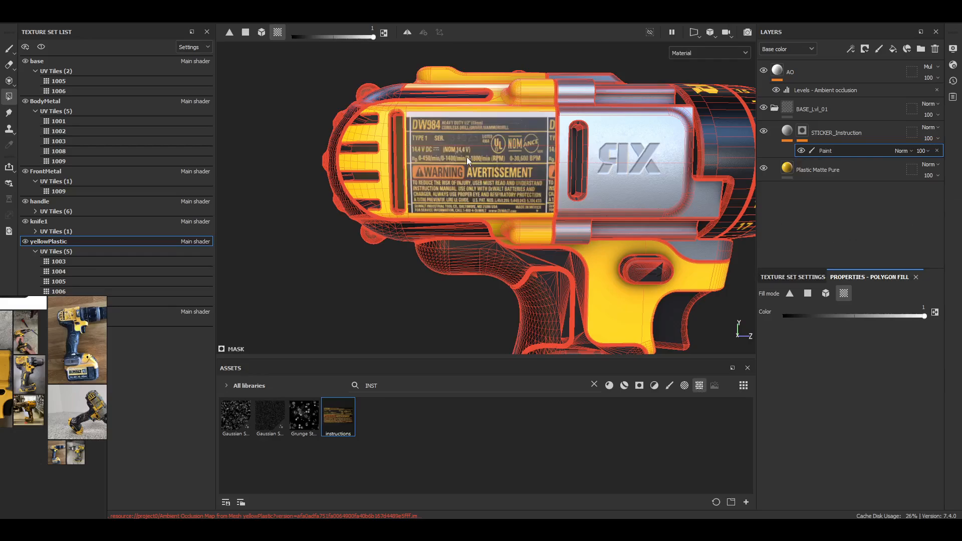
# Compare the warning label's size and placement on the rear panel with the DW984 reference photo
pyautogui.scroll(-2, 484, 175)
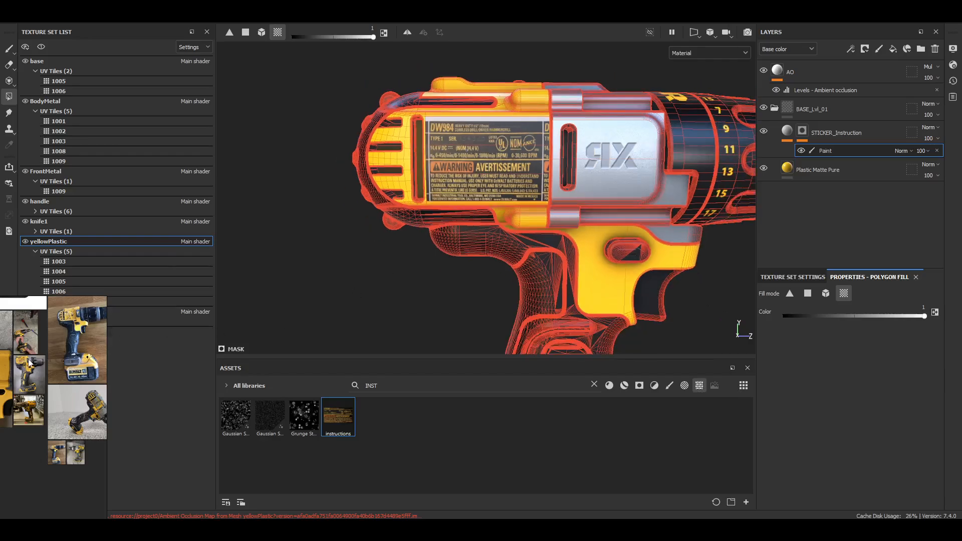
pyautogui.moveTo(28, 361); pyautogui.dragTo(201, 303, button='right')
pyautogui.scroll(5, 282, 249)
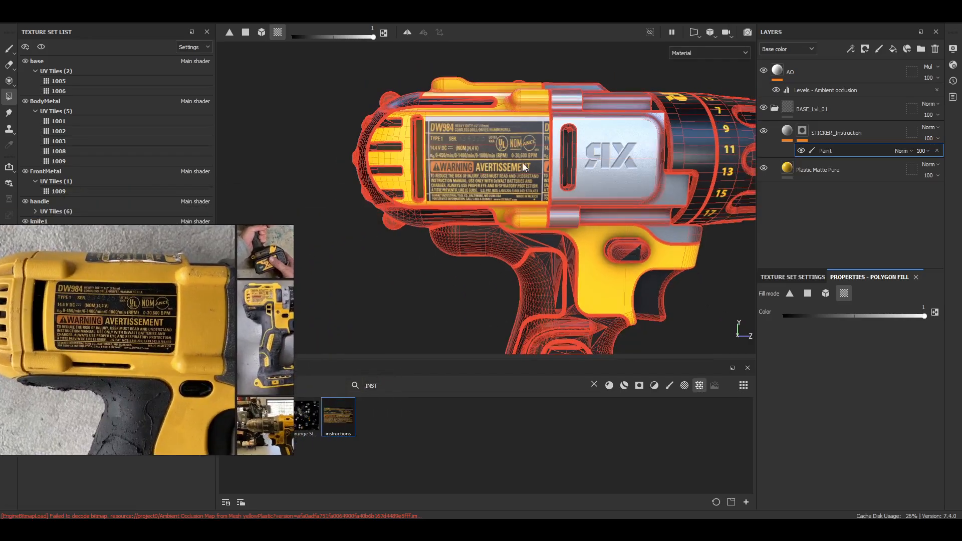
pyautogui.scroll(3, 545, 119)
pyautogui.scroll(2, 547, 129)
pyautogui.scroll(-2, 542, 180)
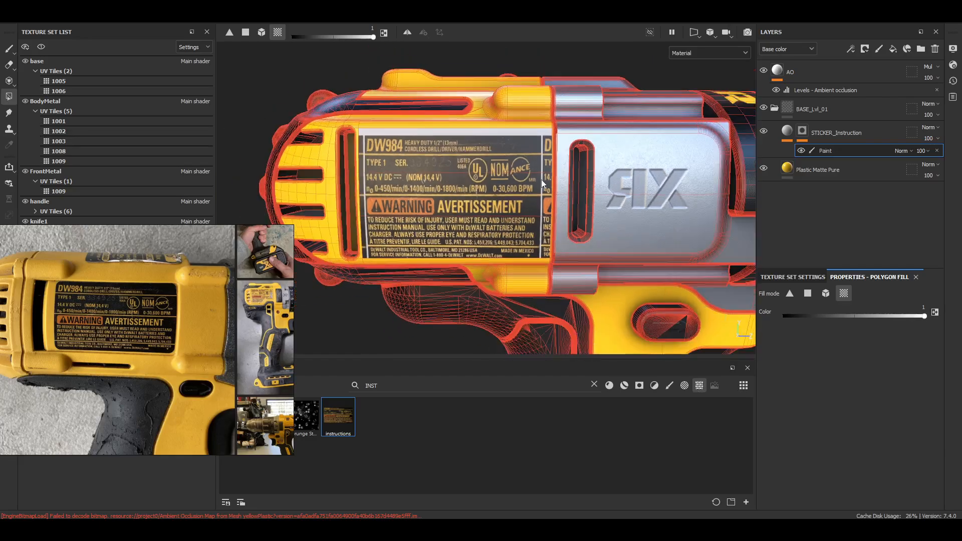
pyautogui.click(812, 297)
pyautogui.moveTo(601, 307); pyautogui.dragTo(547, 118)
pyautogui.hotkey('ctrl', 'z')
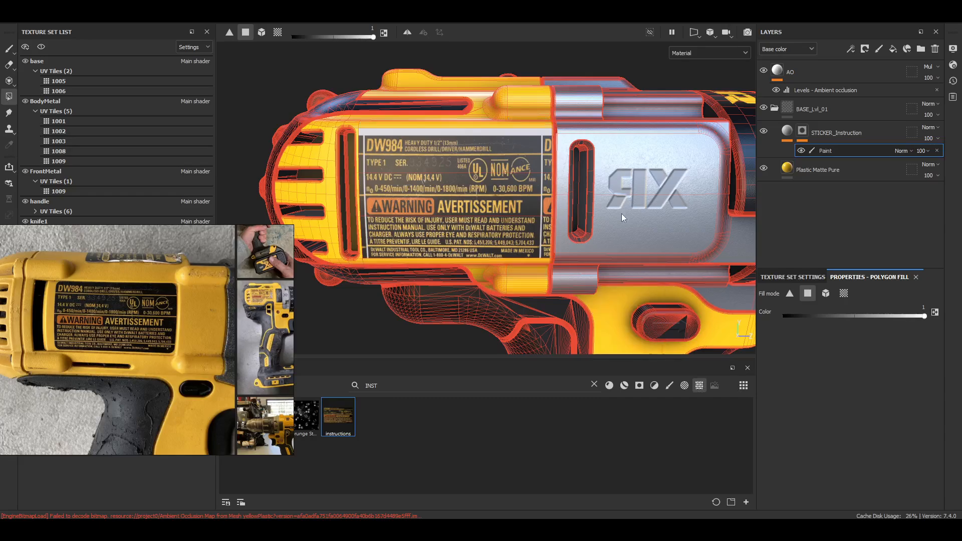
pyautogui.press('x')
pyautogui.moveTo(583, 293); pyautogui.dragTo(553, 145)
pyautogui.hotkey('ctrl', 'z')
pyautogui.moveTo(608, 196)
pyautogui.keyDown('alt'); pyautogui.mouseDown()
pyautogui.moveTo(610, 185)
pyautogui.moveTo(494, 198)
pyautogui.moveTo(506, 196)
pyautogui.mouseUp(); pyautogui.keyUp('alt')
pyautogui.click(9, 49)
pyautogui.scroll(-3, 486, 197)
pyautogui.scroll(2, 506, 195)
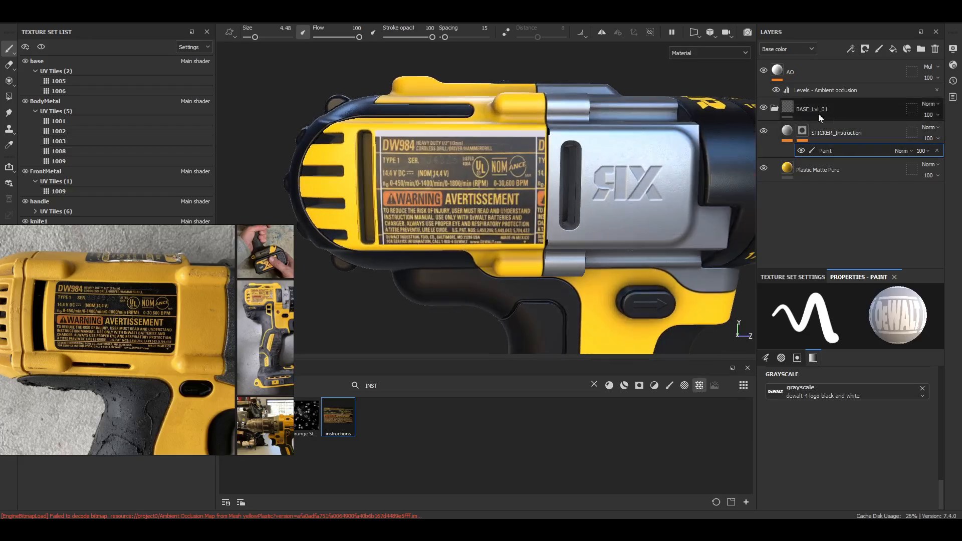
# Shift the Fill_baseColor projection lengthwise so the repeated label edge moves off the front end of the yellow rear panel
pyautogui.click(783, 133)
pyautogui.press('q')
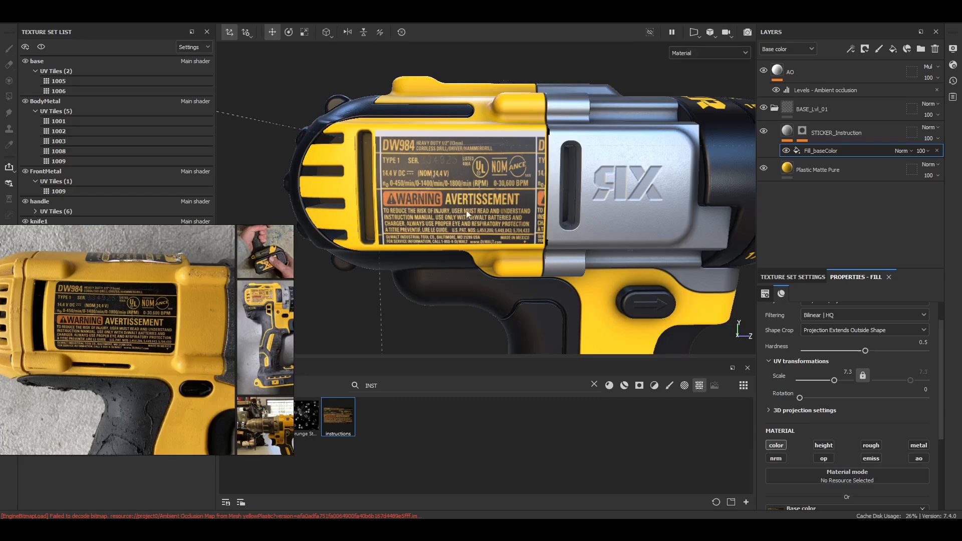
pyautogui.scroll(-5, 501, 181)
pyautogui.keyDown('alt'); pyautogui.moveTo(550, 210); pyautogui.dragTo(605, 252); pyautogui.keyUp('alt')
pyautogui.press('r')
pyautogui.press('w')
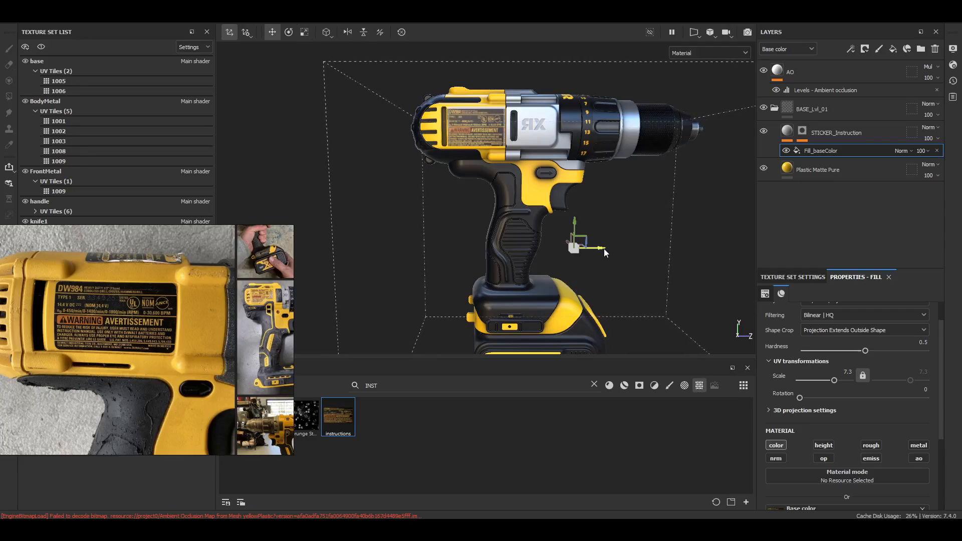
pyautogui.scroll(5, 461, 116)
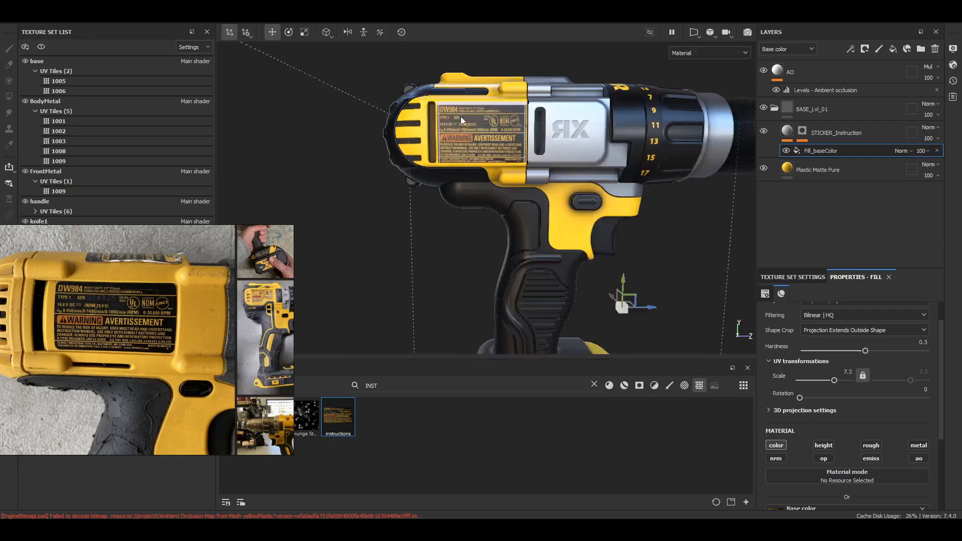
pyautogui.scroll(-3, 461, 116)
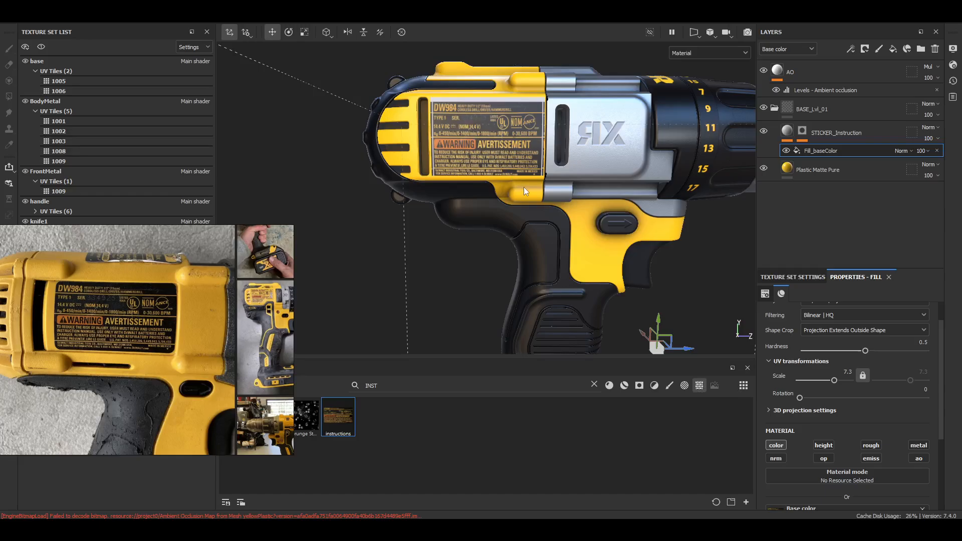
# Scale the label projection slightly along the drill's length and reposition it so one full label fits the rear panel
pyautogui.press('r')
pyautogui.scroll(-2, 669, 279)
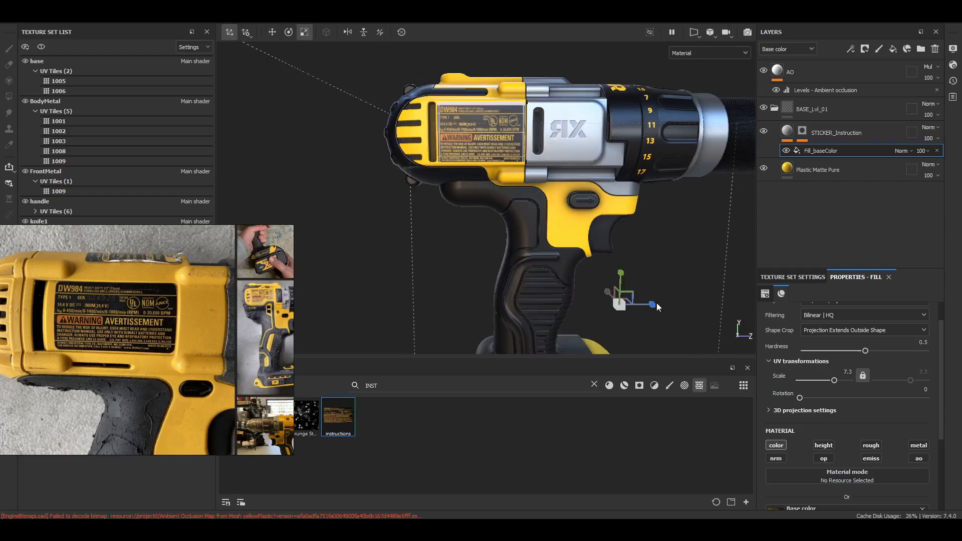
pyautogui.moveTo(651, 304); pyautogui.dragTo(655, 308)
pyautogui.press('w')
pyautogui.press('r')
pyautogui.press('w')
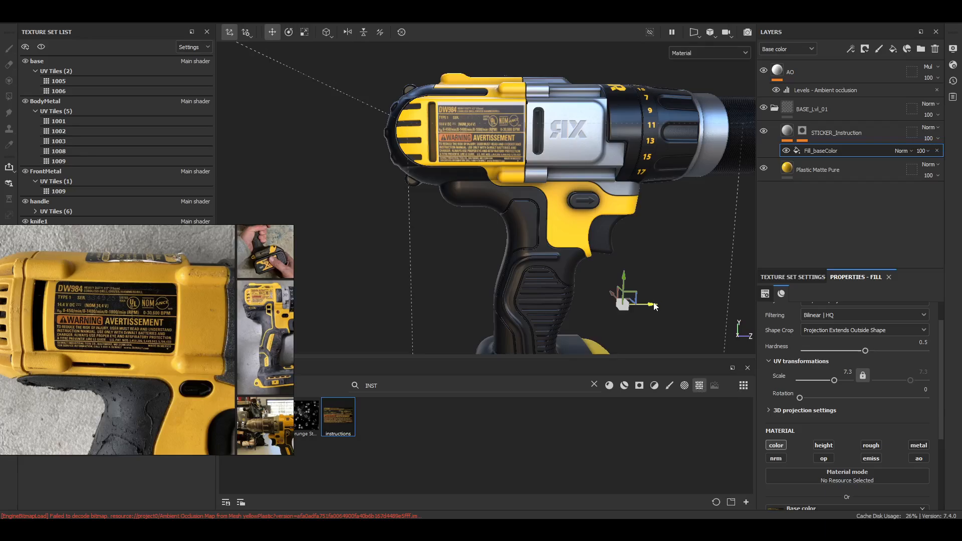
pyautogui.scroll(5, 488, 120)
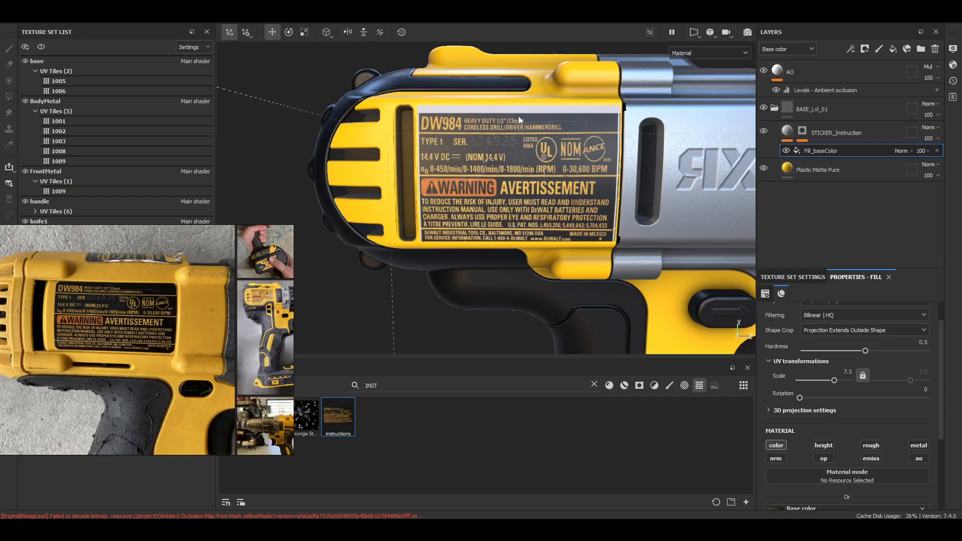
pyautogui.scroll(-3, 502, 214)
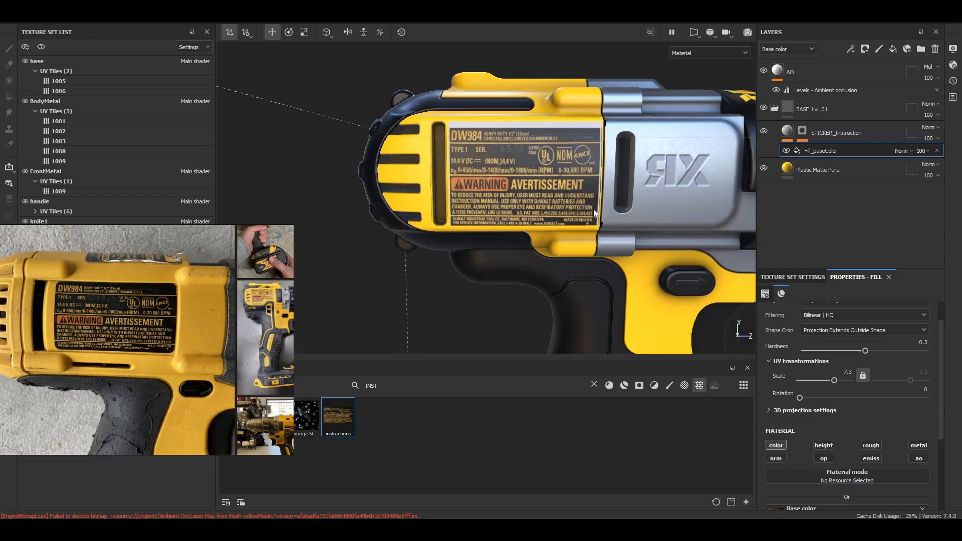
pyautogui.keyDown('alt'); pyautogui.moveTo(502, 215); pyautogui.dragTo(553, 294); pyautogui.keyUp('alt')
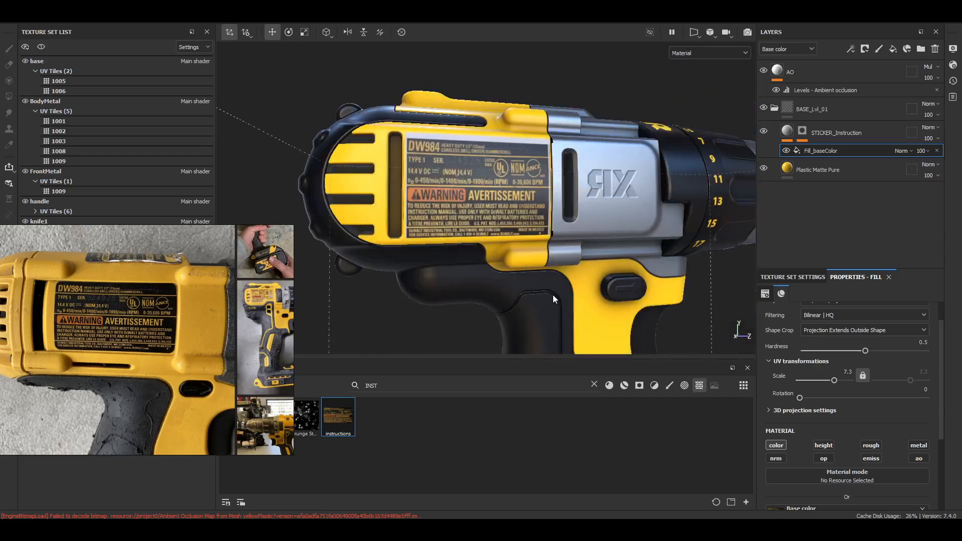
pyautogui.scroll(-4, 536, 302)
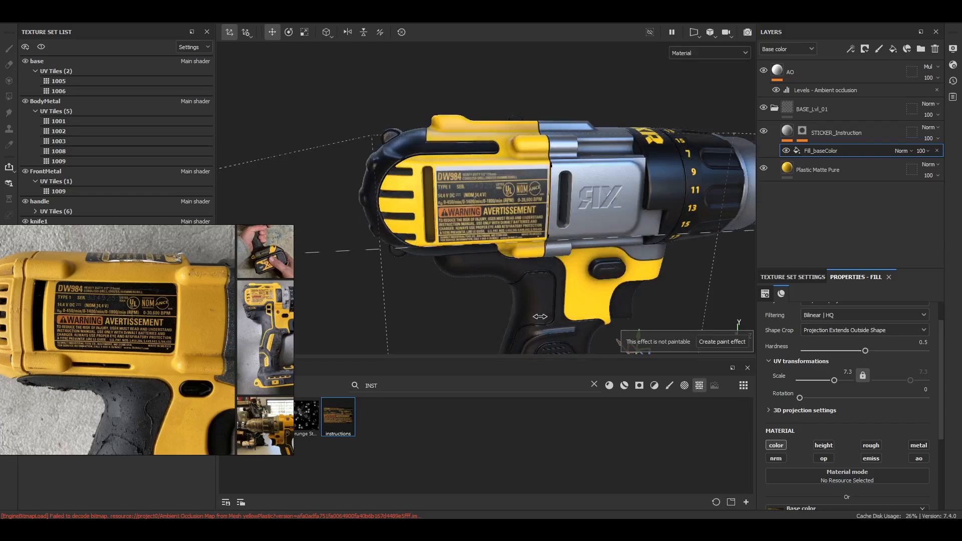
pyautogui.scroll(3, 513, 209)
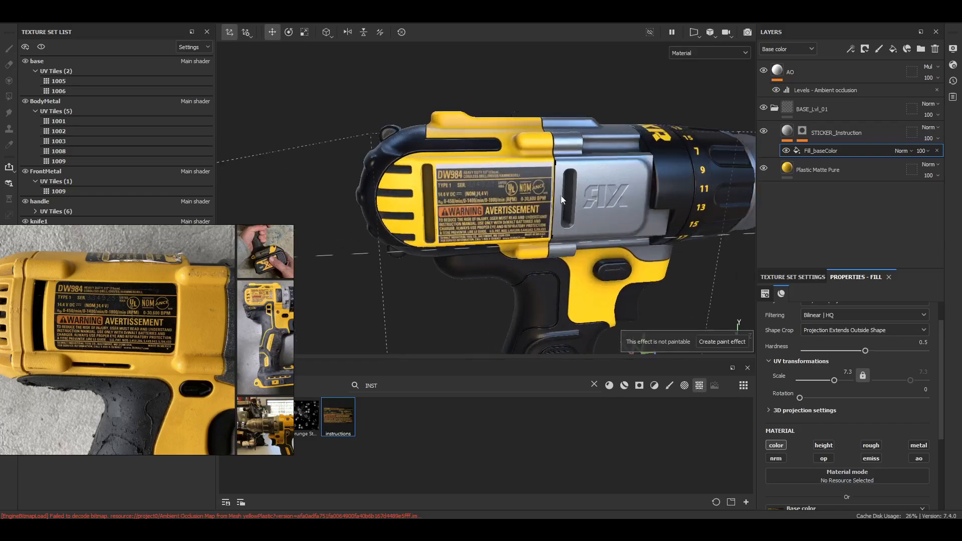
# Add a Levels effect to the STICKER_Instruction base color and lower its input white point to 0.52
pyautogui.click(850, 49)
pyautogui.click(881, 100)
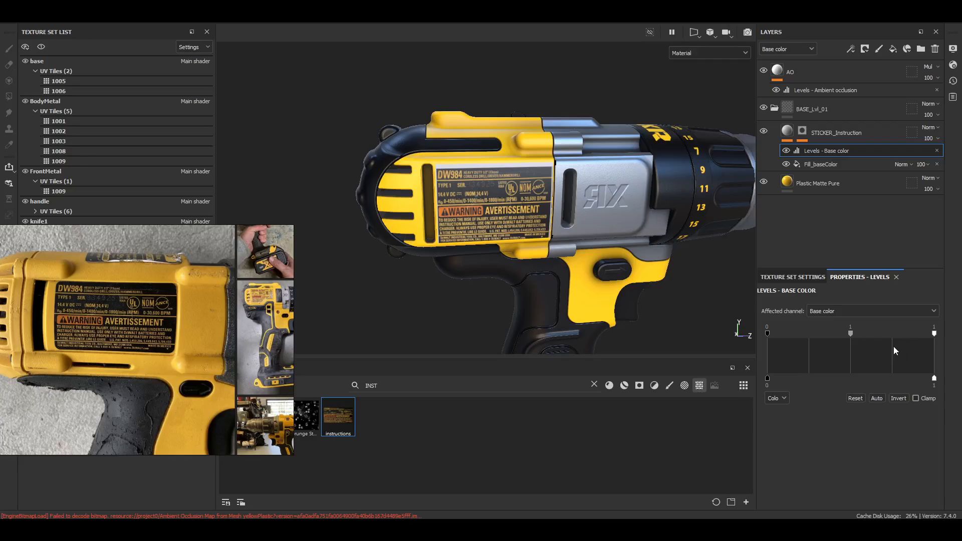
pyautogui.moveTo(935, 334); pyautogui.dragTo(870, 339)
pyautogui.hotkey('ctrl', 'z')
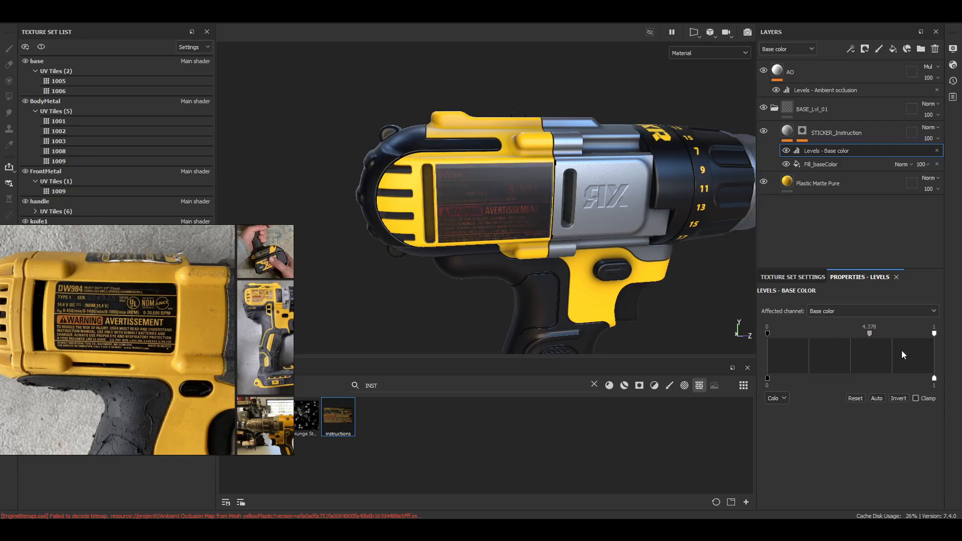
pyautogui.hotkey('ctrl', 'z')
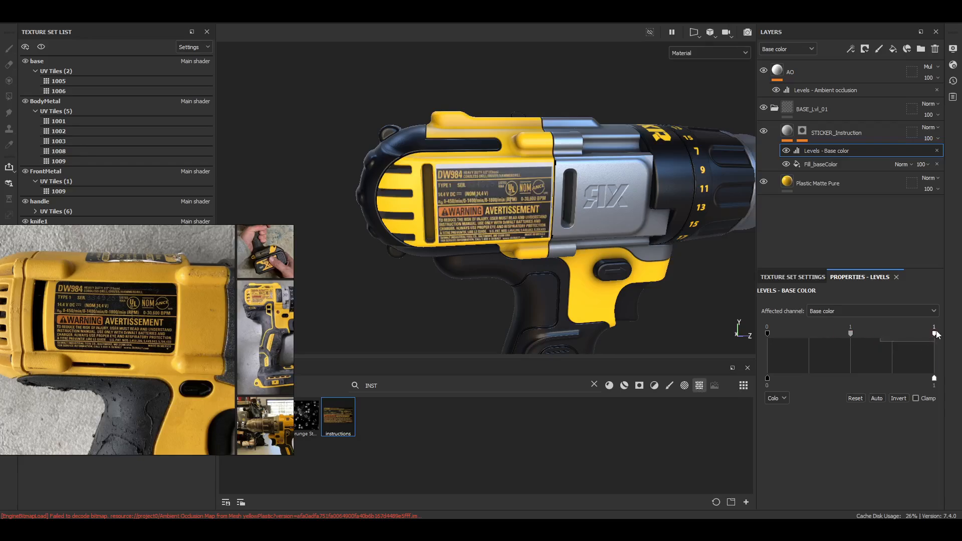
pyautogui.moveTo(935, 334); pyautogui.dragTo(850, 338)
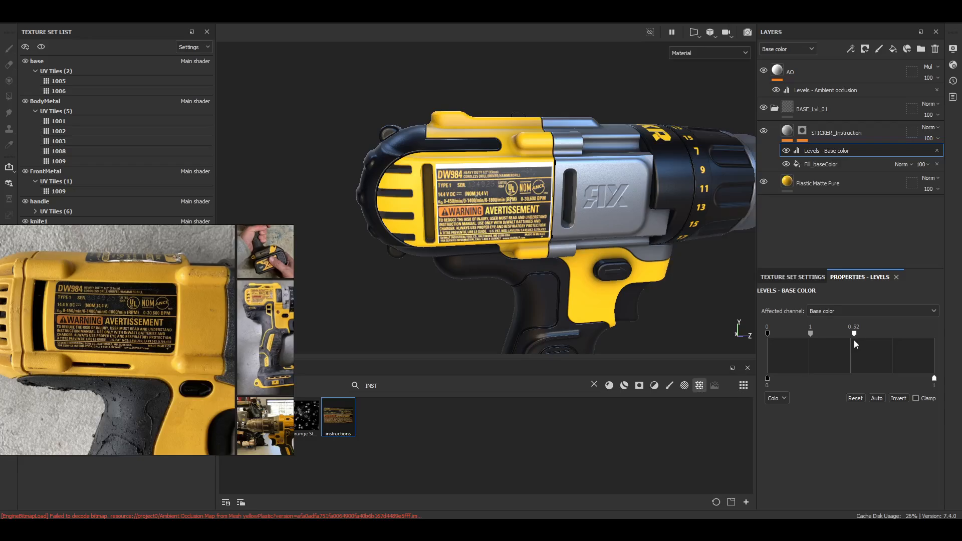
pyautogui.scroll(4, 543, 234)
pyautogui.scroll(-4, 542, 233)
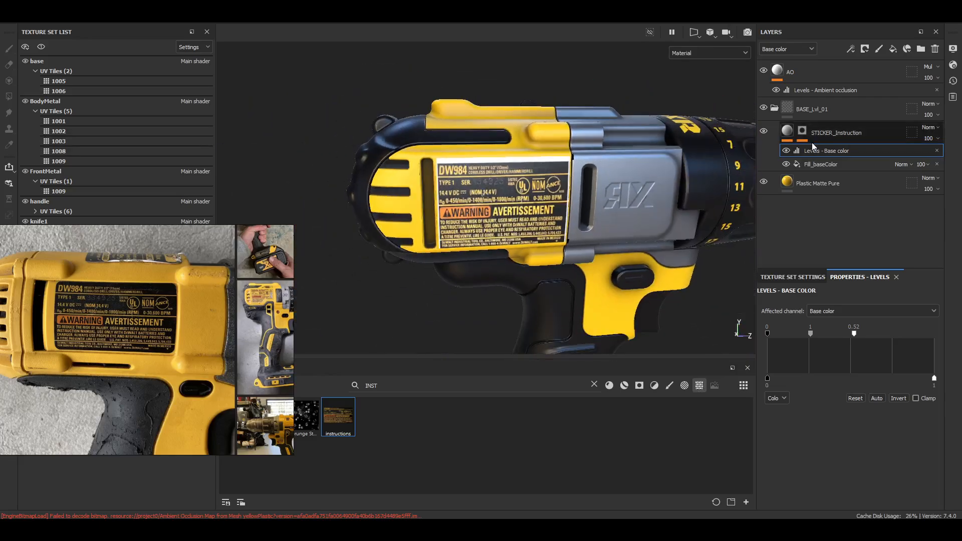
# Try the Multiply blend mode on the STICKER_Instruction layer and check the label against the yellow plastic
pyautogui.click(928, 127)
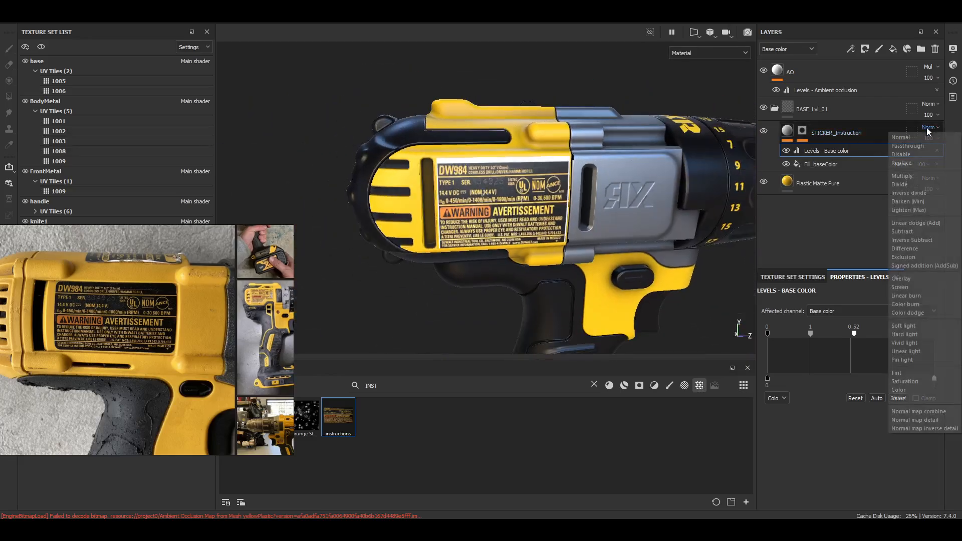
pyautogui.click(903, 175)
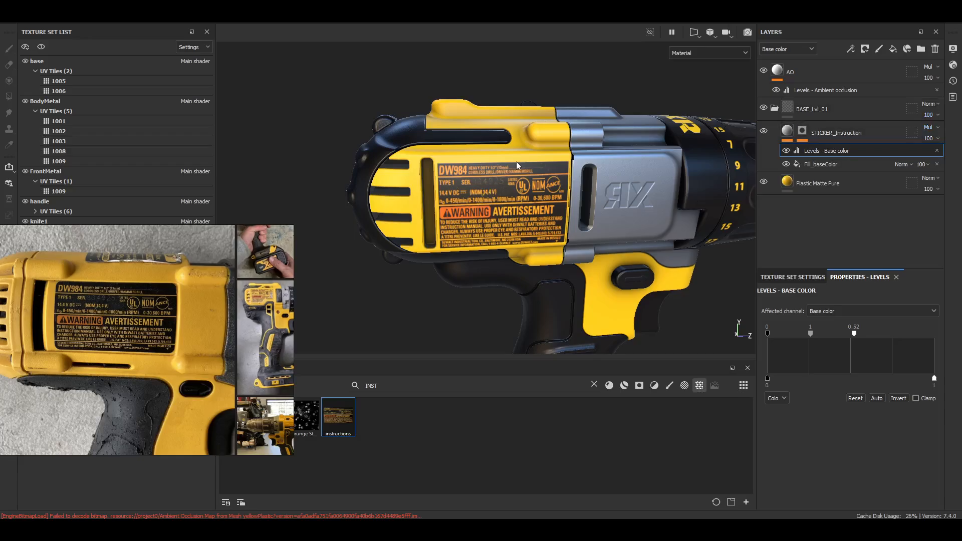
pyautogui.scroll(-1, 461, 194)
pyautogui.scroll(3, 465, 200)
pyautogui.scroll(-1, 465, 200)
pyautogui.scroll(-1, 466, 199)
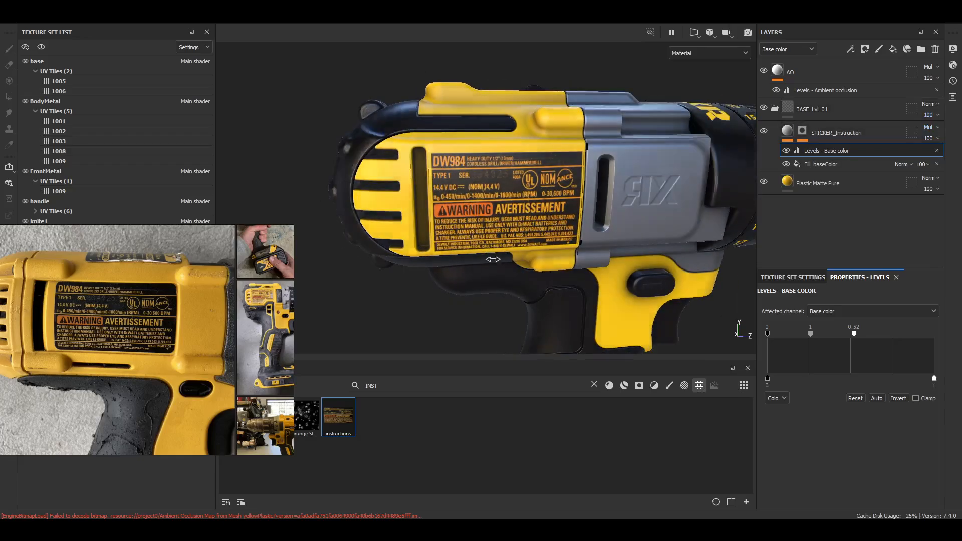
pyautogui.scroll(-3, 518, 189)
pyautogui.scroll(2, 518, 189)
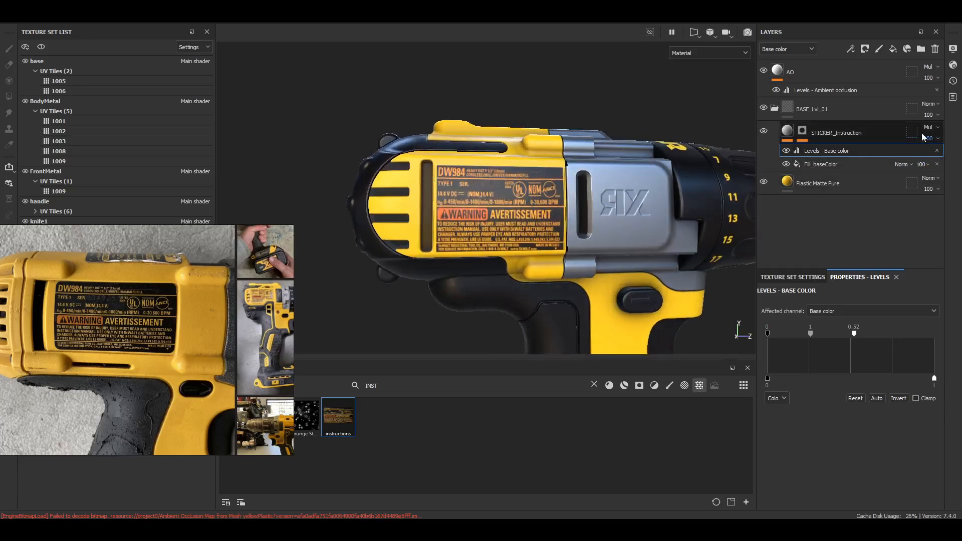
# Set the STICKER_Instruction layer's base color blend mode to Darken (Min)
pyautogui.click(930, 128)
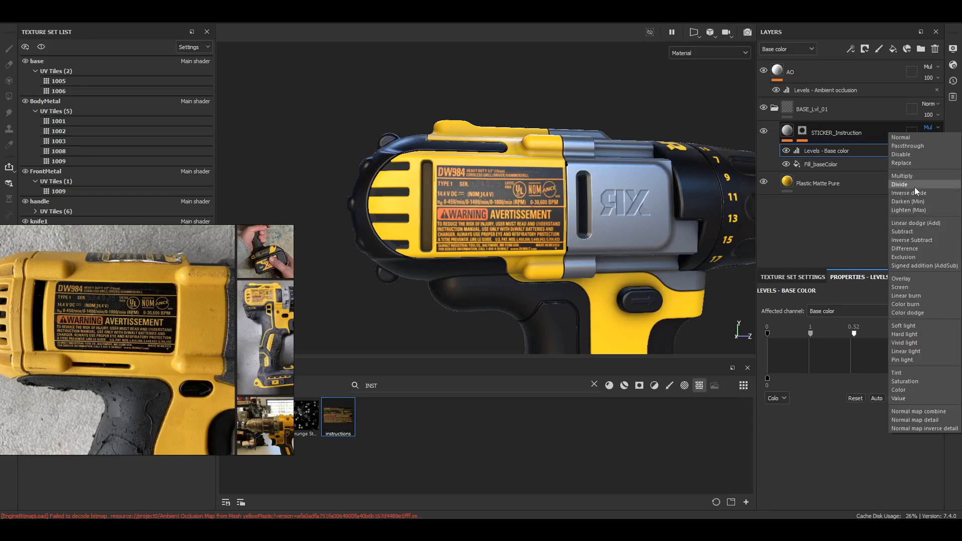
pyautogui.click(906, 203)
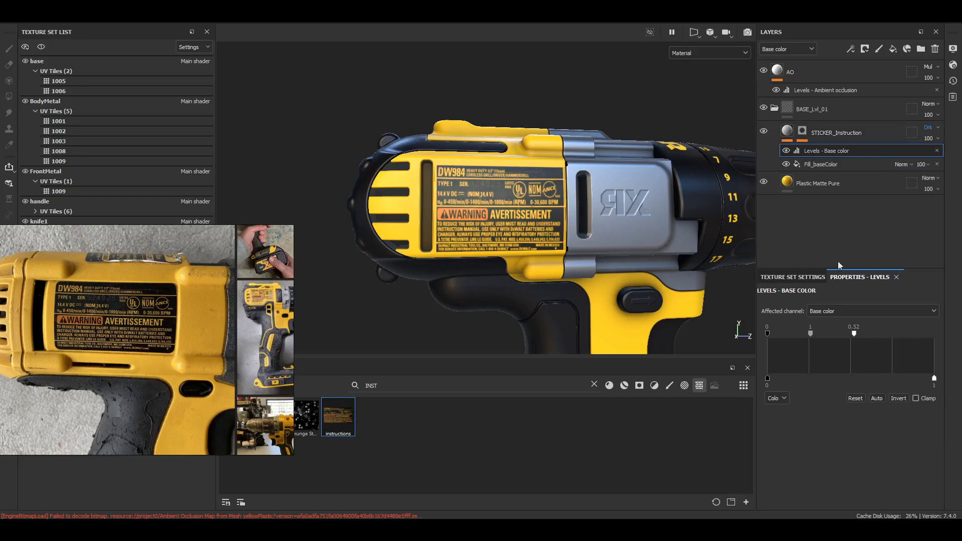
pyautogui.keyDown('alt'); pyautogui.moveTo(571, 201); pyautogui.dragTo(540, 217); pyautogui.keyUp('alt')
pyautogui.moveTo(594, 240)
pyautogui.keyDown('shift'); pyautogui.mouseDown(button='right')
pyautogui.moveTo(562, 243)
pyautogui.moveTo(592, 245)
pyautogui.mouseUp(button='right'); pyautogui.keyUp('shift')
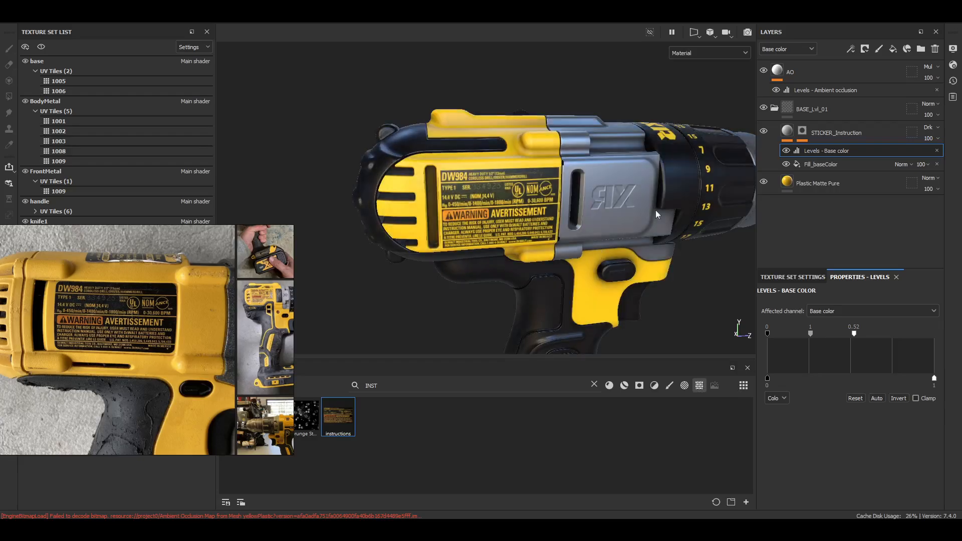
# Compare the rear panel with the sticker layer hidden and shown, and examine the blended label from several angles
pyautogui.click(763, 132)
pyautogui.click(763, 131)
pyautogui.keyDown('alt'); pyautogui.moveTo(551, 200); pyautogui.dragTo(500, 211); pyautogui.keyUp('alt')
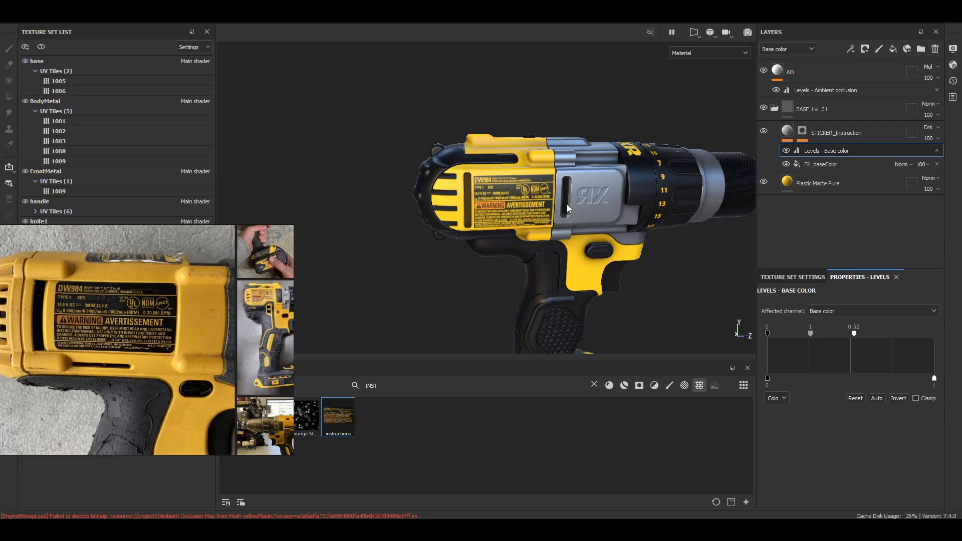
pyautogui.keyDown('alt'); pyautogui.moveTo(598, 195); pyautogui.dragTo(536, 236); pyautogui.keyUp('alt')
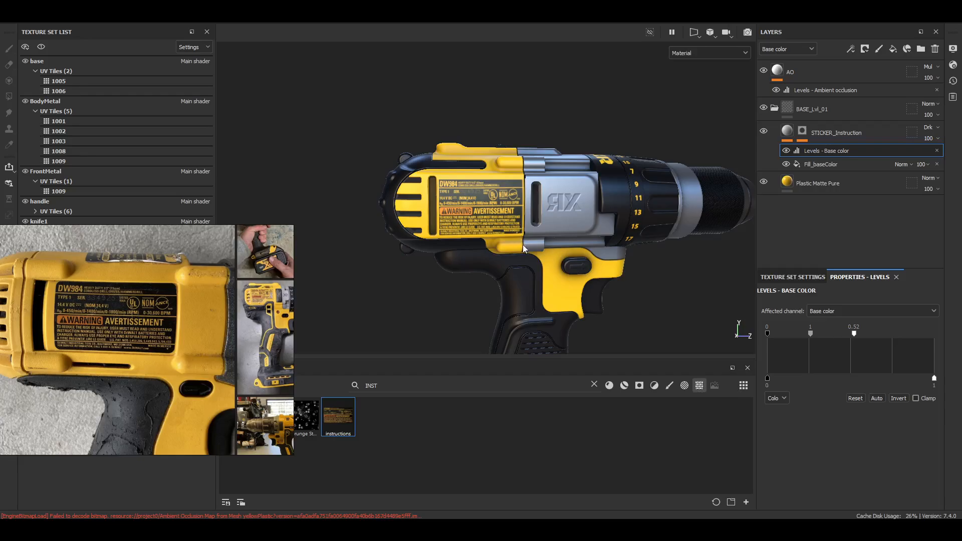
pyautogui.keyDown('shift'); pyautogui.moveTo(556, 266); pyautogui.dragTo(513, 269, button='right'); pyautogui.keyUp('shift')
pyautogui.keyDown('alt'); pyautogui.moveTo(453, 225); pyautogui.dragTo(483, 232); pyautogui.keyUp('alt')
pyautogui.scroll(3, 484, 233)
pyautogui.keyDown('shift'); pyautogui.moveTo(516, 265); pyautogui.dragTo(522, 275, button='right'); pyautogui.keyUp('shift')
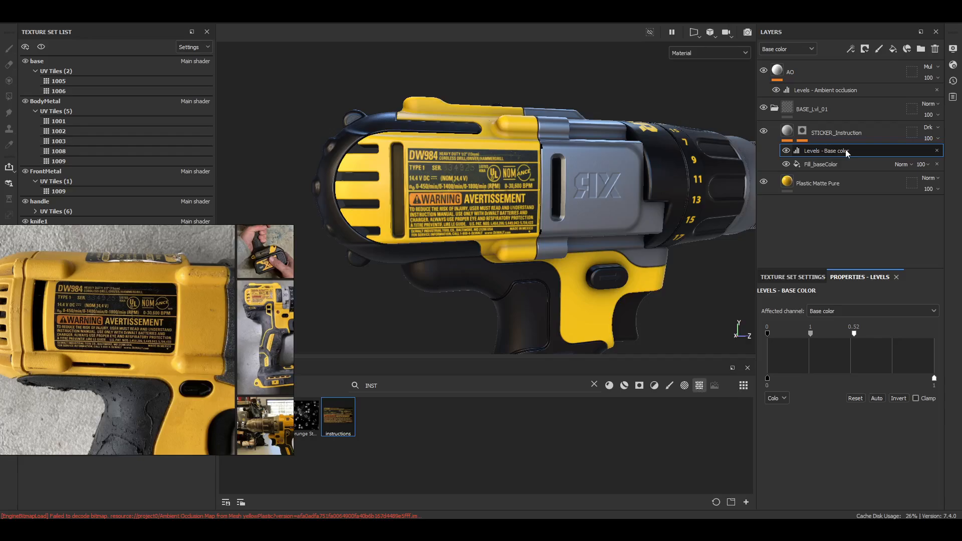
# Add an anchor point above the Paint effect in the STICKER_Instruction layer's mask
pyautogui.click(803, 131)
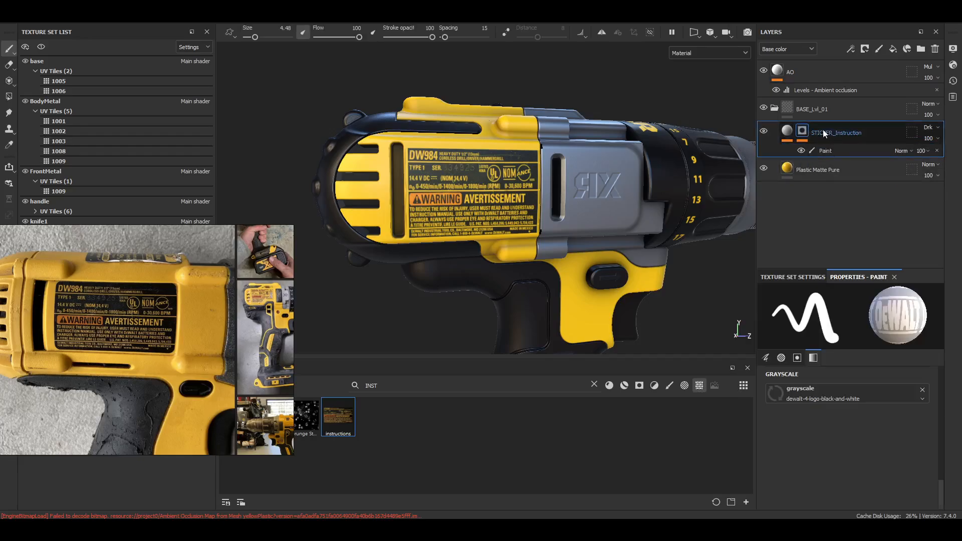
pyautogui.click(853, 149)
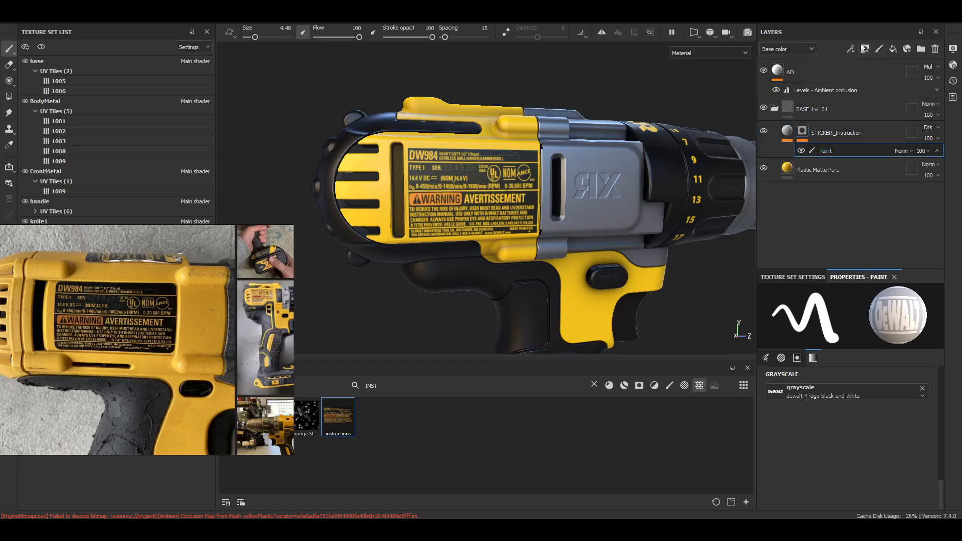
pyautogui.click(851, 49)
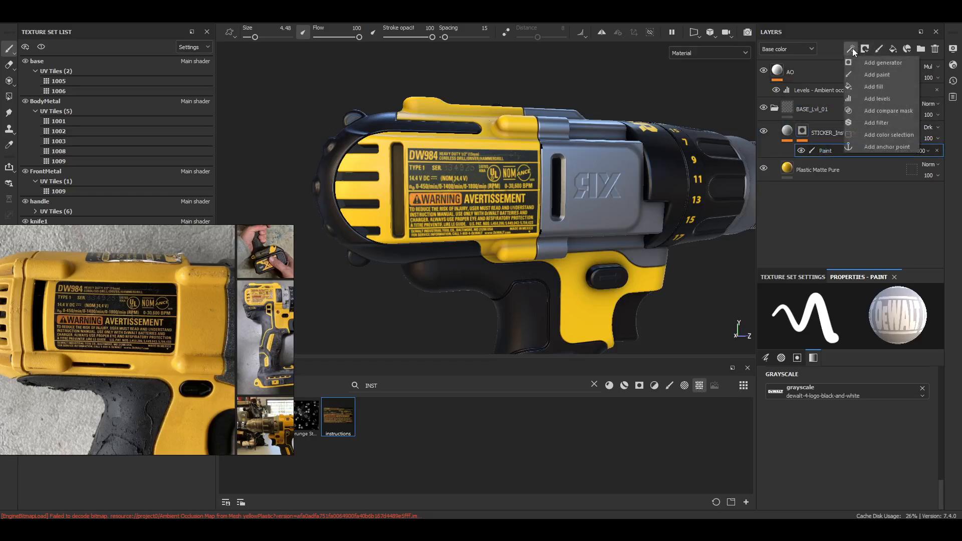
pyautogui.click(881, 147)
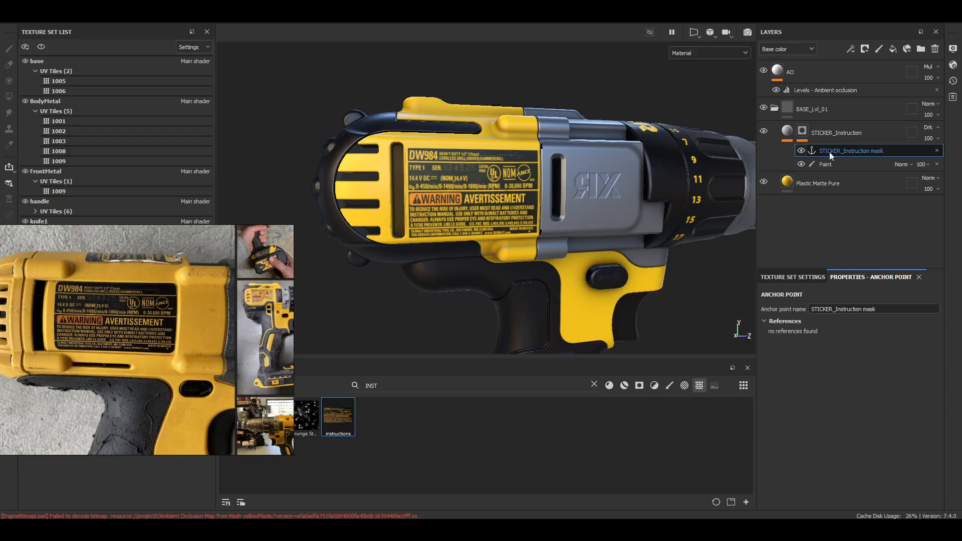
# Inspect the STICKER_Instruction mask on its own and return to the material view with the layer's fill content selected
pyautogui.keyDown('alt'); pyautogui.click(802, 131); pyautogui.keyUp('alt')
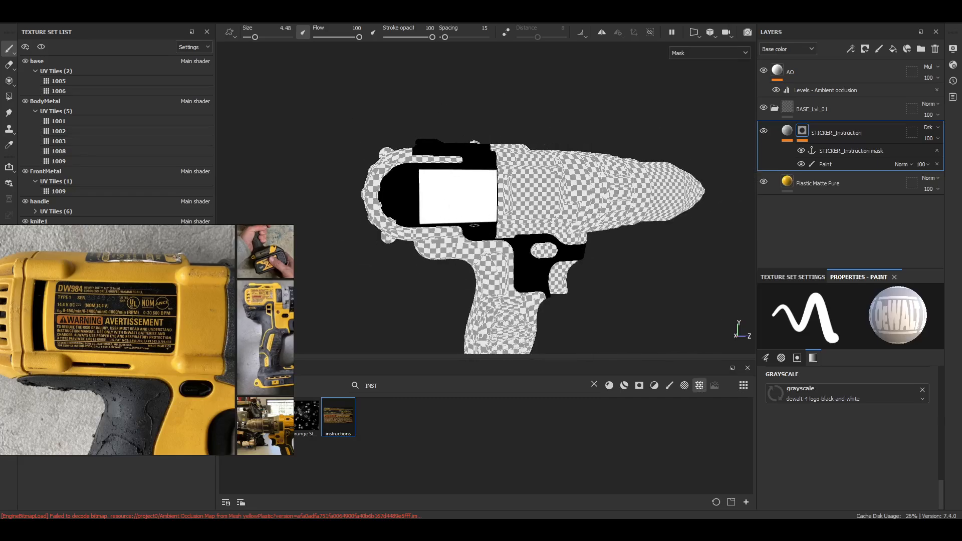
pyautogui.keyDown('alt'); pyautogui.moveTo(539, 210); pyautogui.dragTo(432, 225); pyautogui.keyUp('alt')
pyautogui.scroll(5, 432, 225)
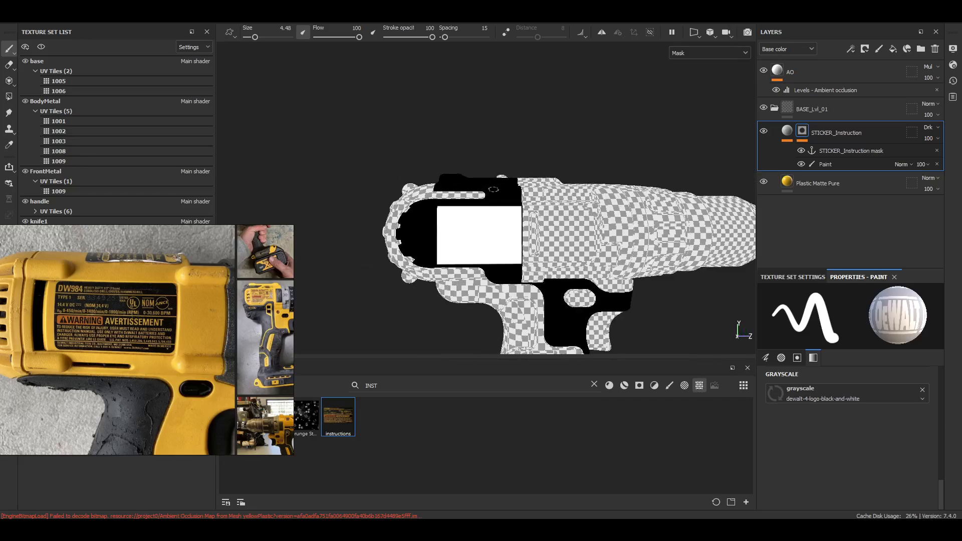
pyautogui.click(775, 133)
pyautogui.scroll(-4, 548, 214)
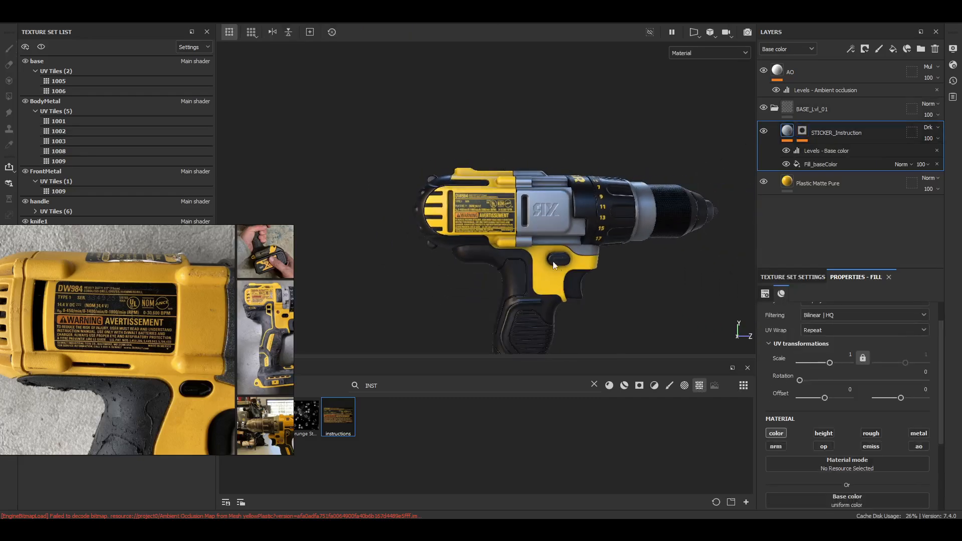